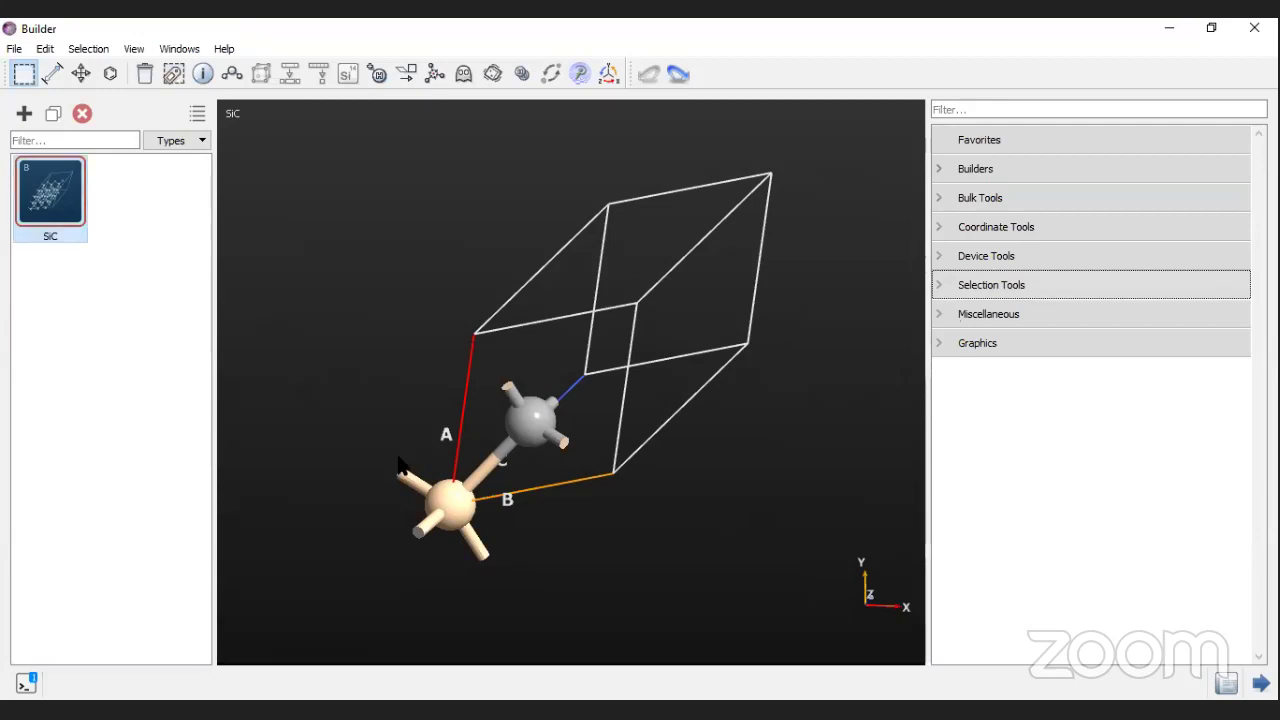
# Step: Open the structure database for adding a configuration and clear the crystal search filter
pyautogui.click(24, 116)
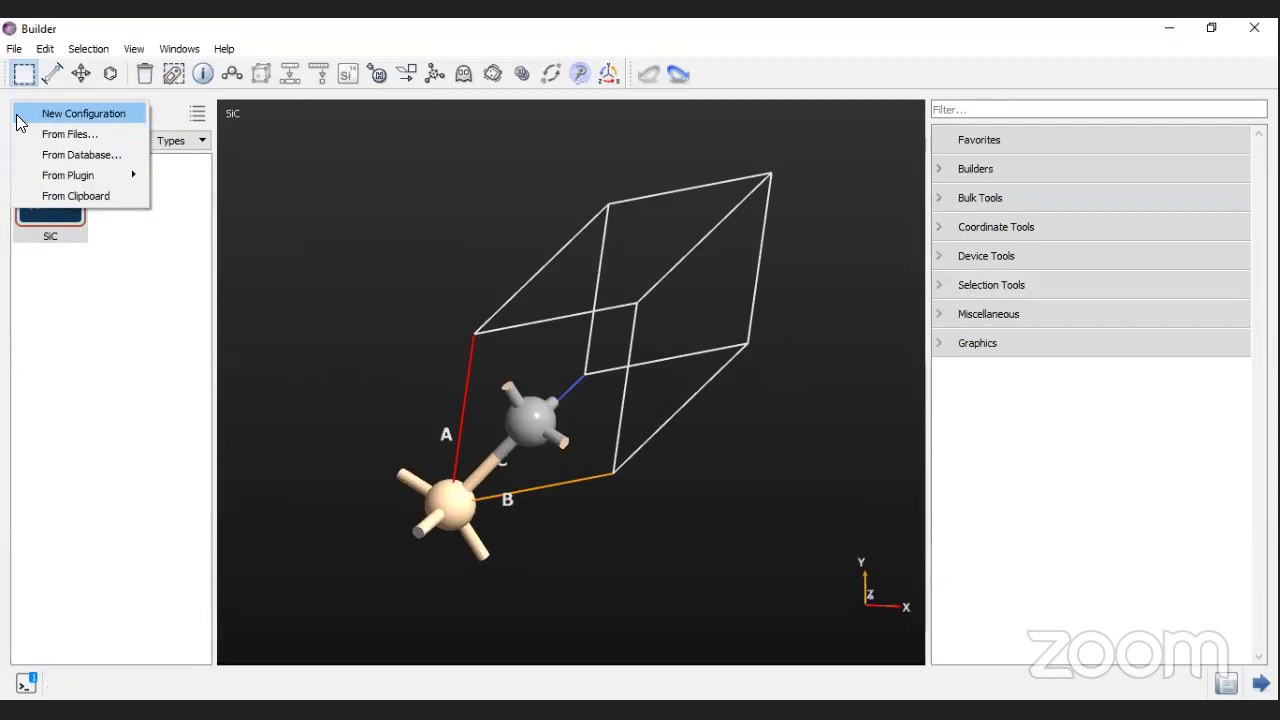
pyautogui.click(84, 155)
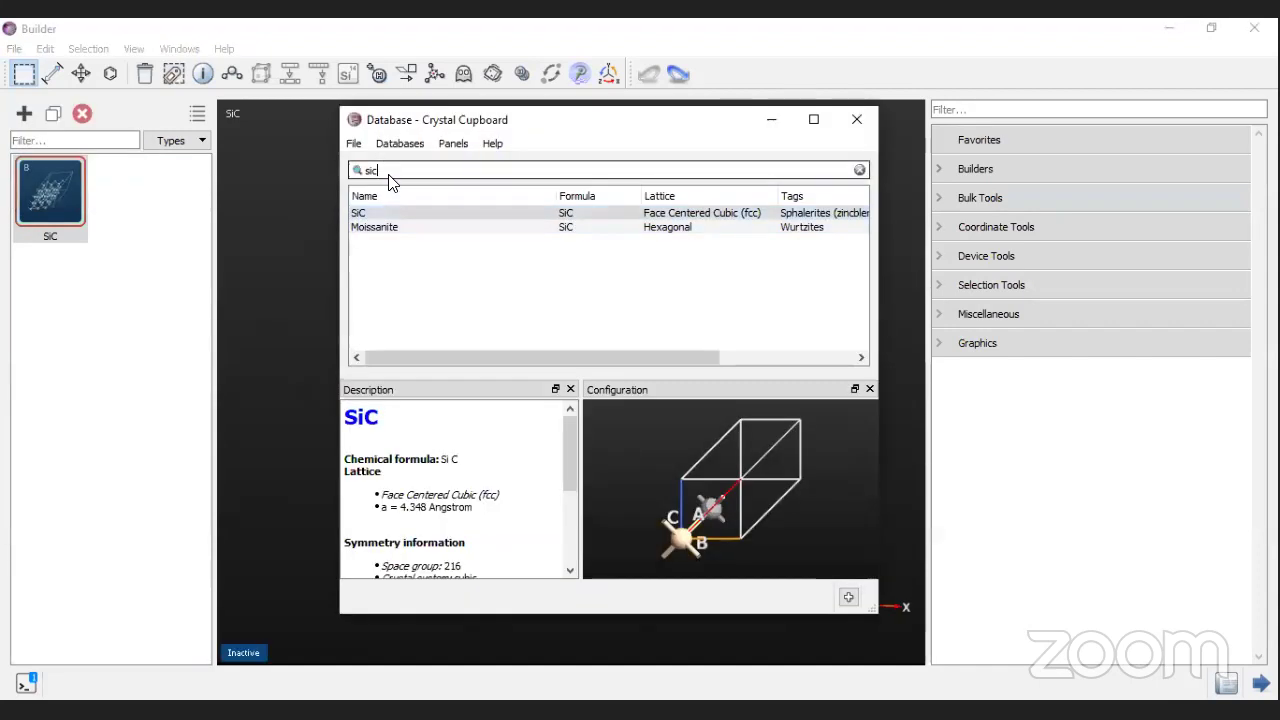
pyautogui.press('BackSpace')
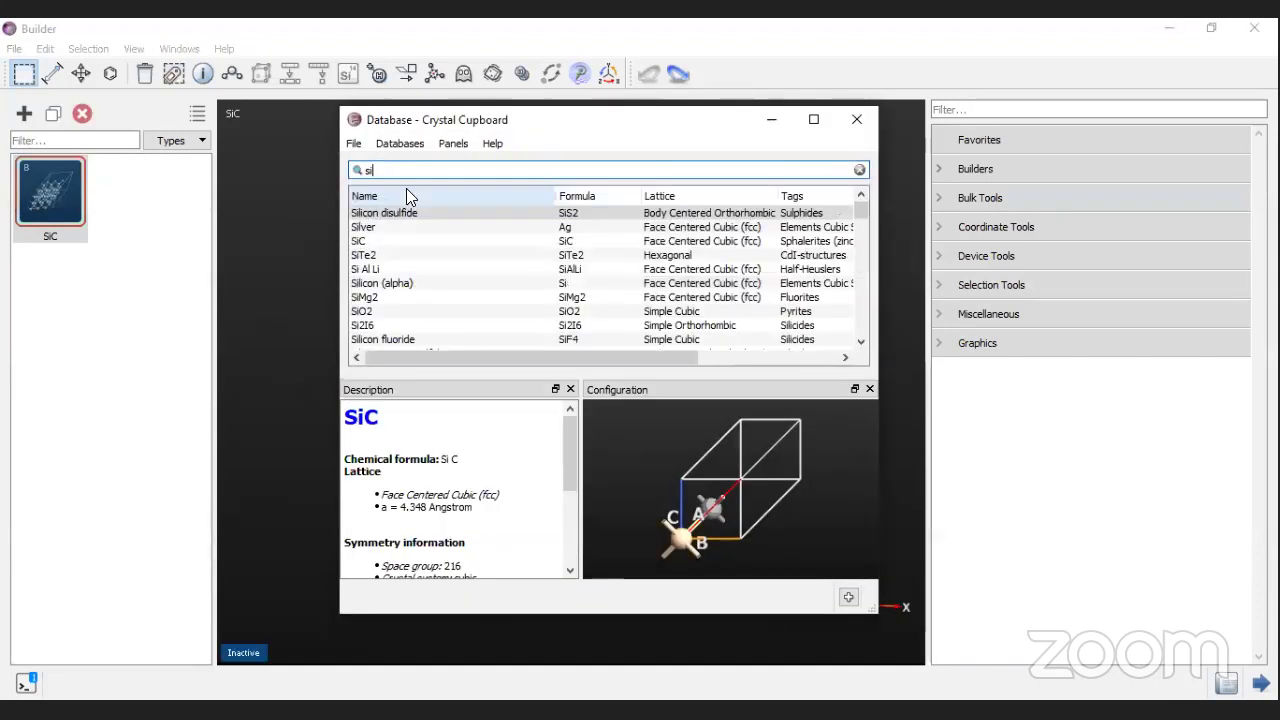
pyautogui.press('BackSpace')
pyautogui.press('BackSpace')
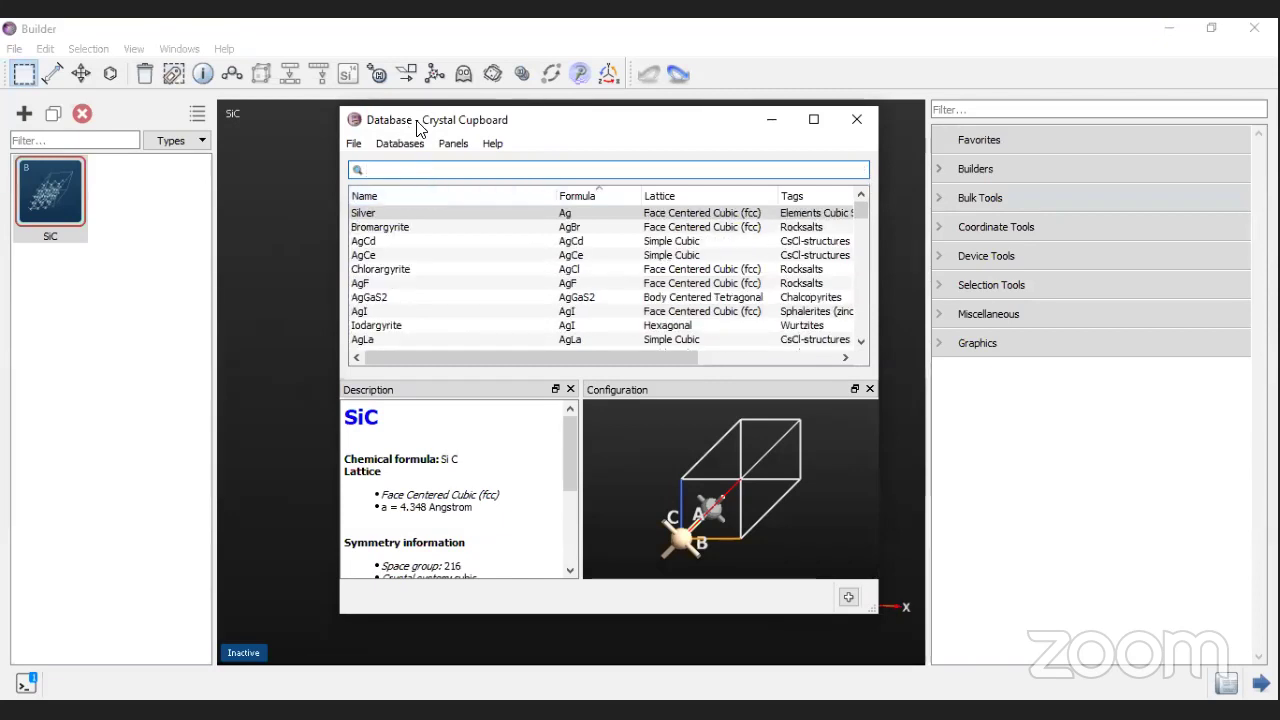
# Step: Browse the full list of crystals and enlarge the database window to fill the screen
pyautogui.moveTo(417, 127); pyautogui.dragTo(135, 164)
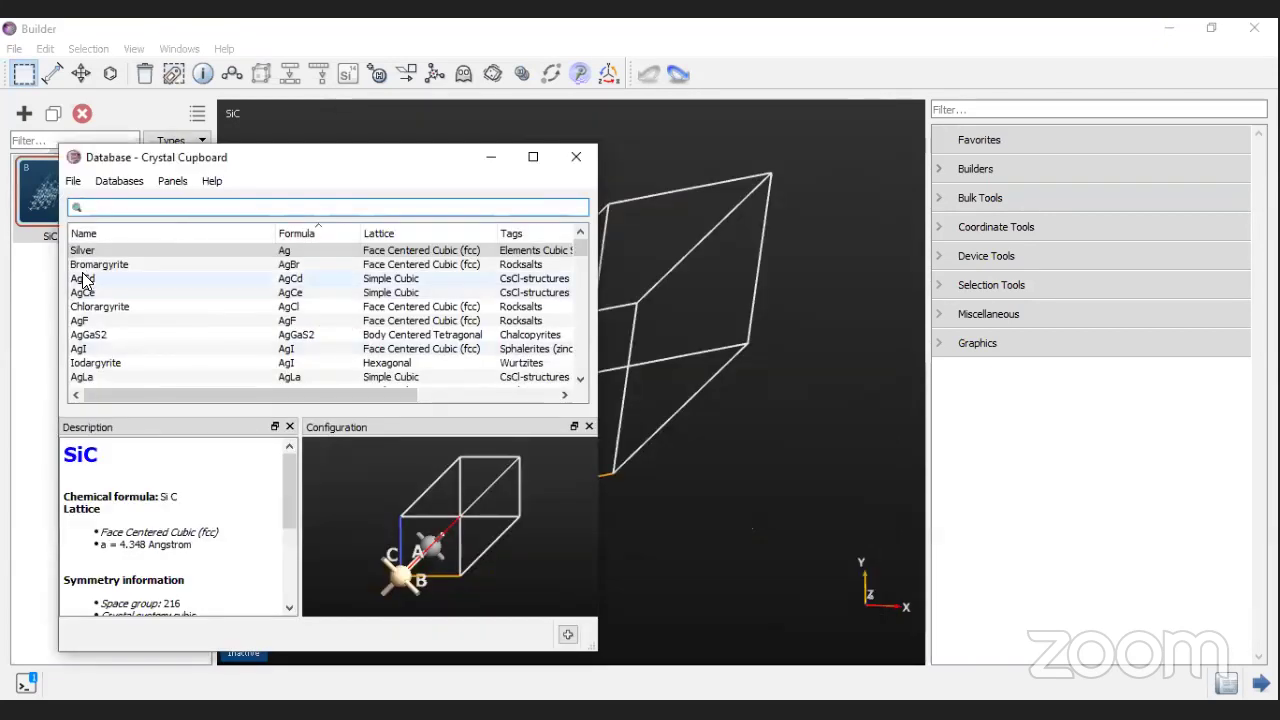
pyautogui.click(580, 378)
pyautogui.click(580, 378)
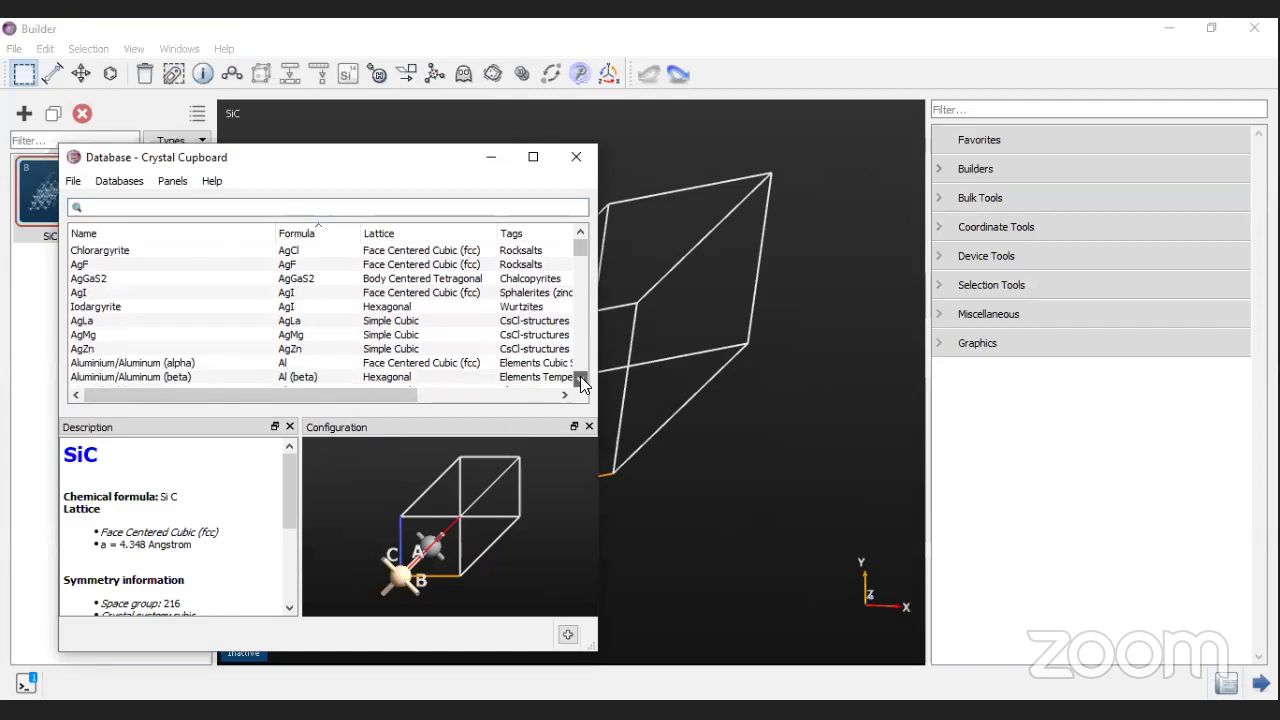
pyautogui.click(580, 378)
pyautogui.click(580, 376)
pyautogui.click(580, 376)
pyautogui.moveTo(580, 251)
pyautogui.mouseDown()
pyautogui.moveTo(582, 350)
pyautogui.moveTo(580, 245)
pyautogui.mouseUp()
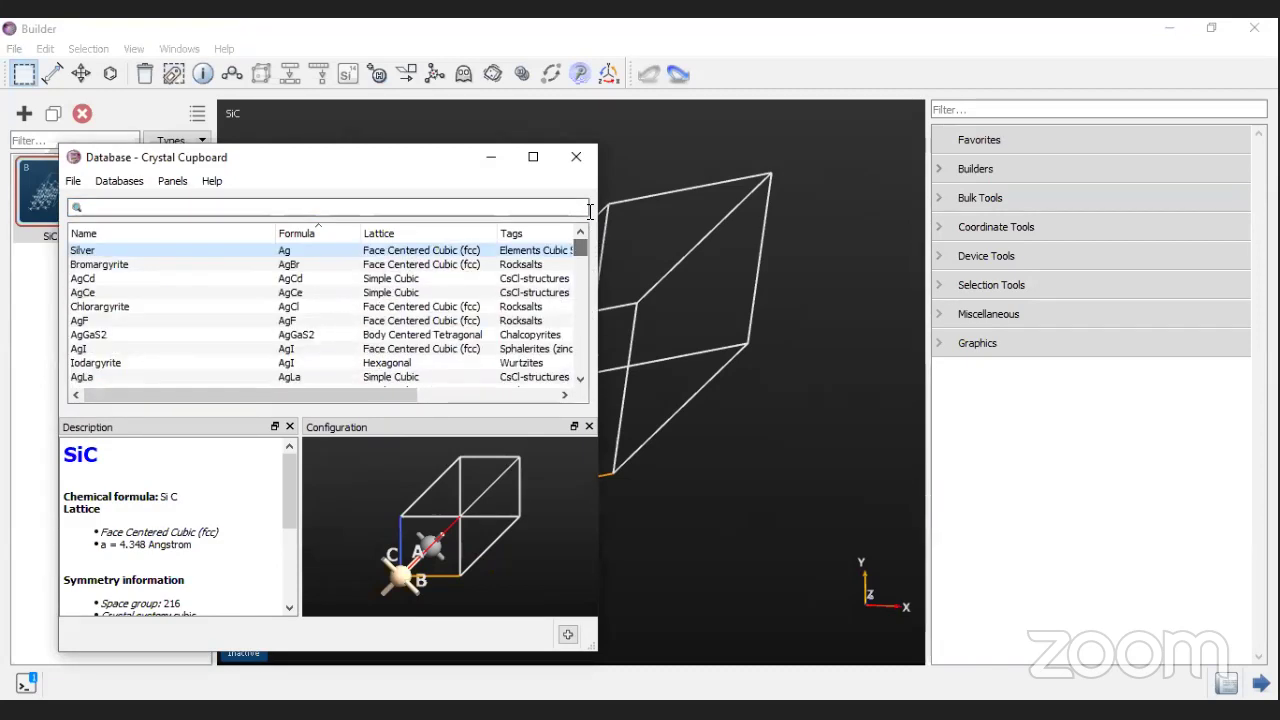
pyautogui.doubleClick(335, 160)
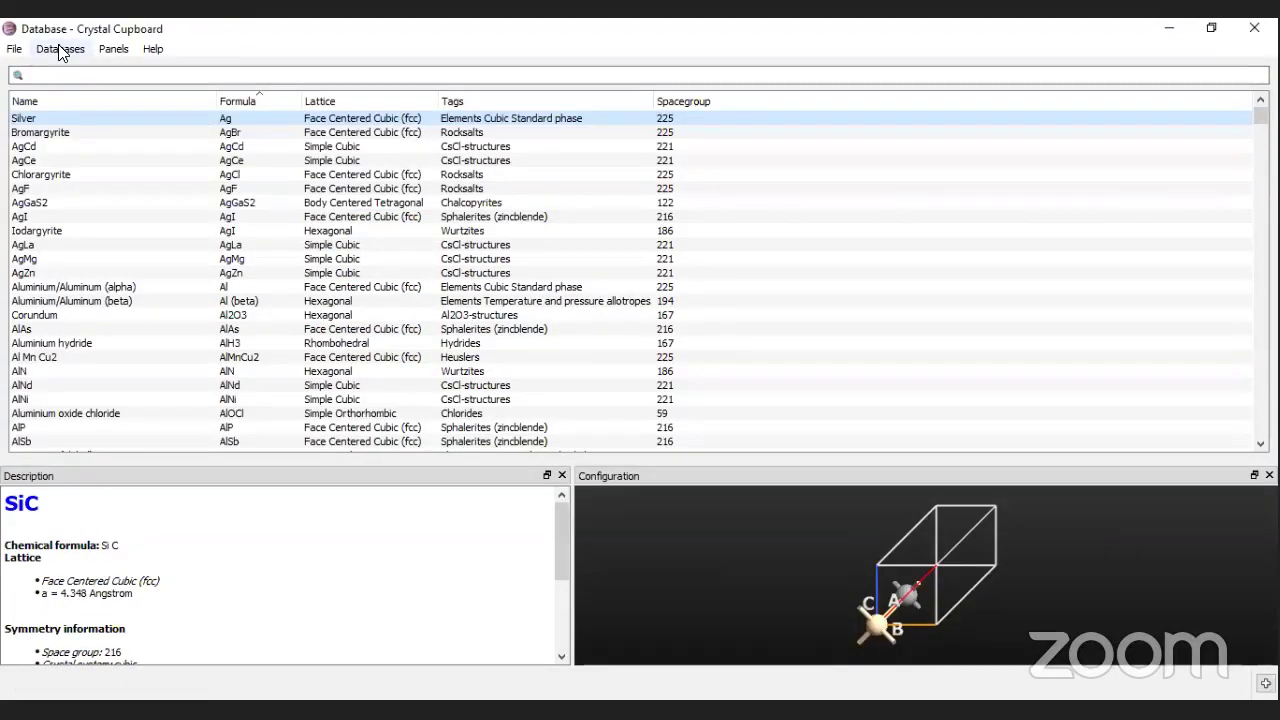
# Step: Switch to the Molecules database and look through its entries
pyautogui.click(60, 49)
pyautogui.click(68, 66)
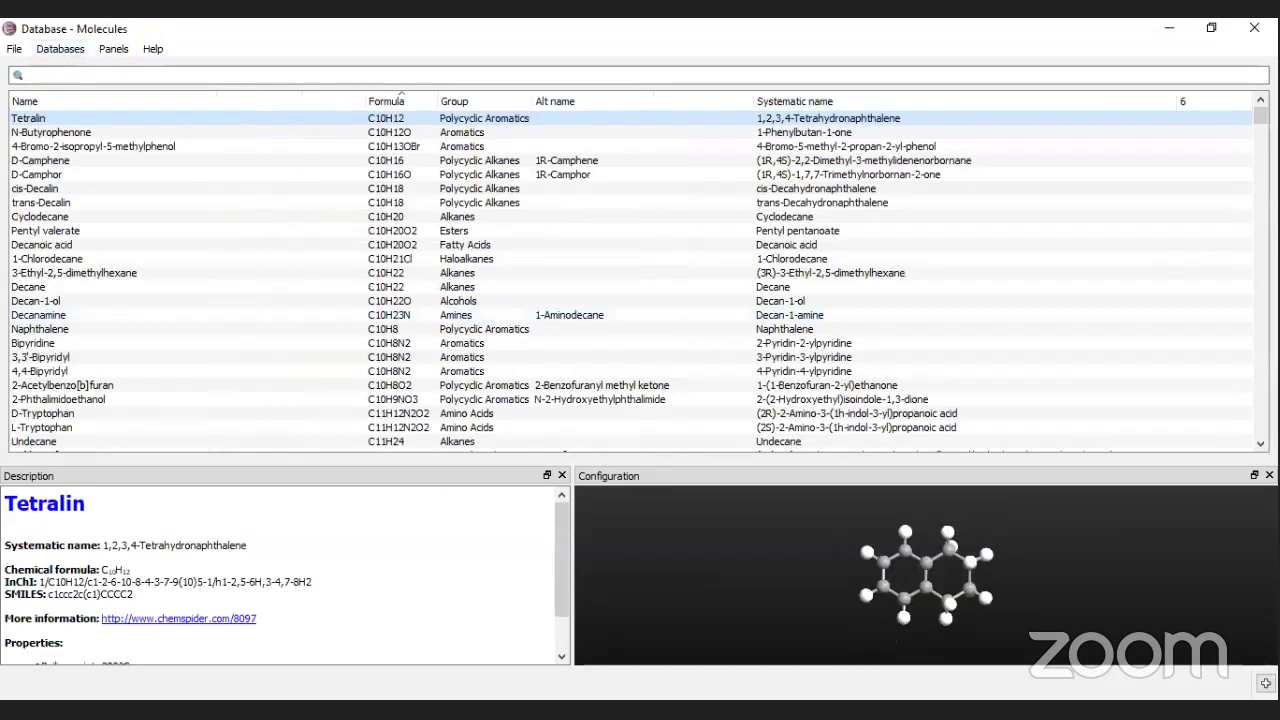
pyautogui.scroll(-4, 1260, 118)
pyautogui.moveTo(1260, 120); pyautogui.dragTo(1258, 78)
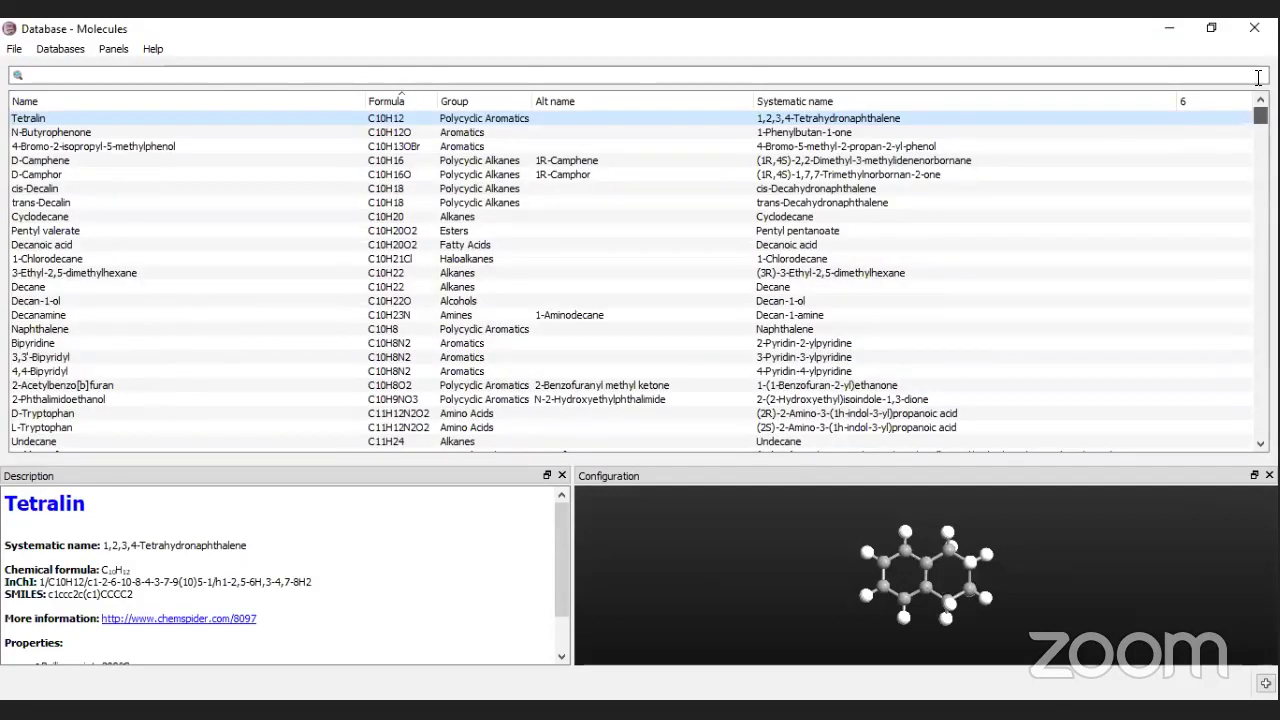
# Step: Look through the Fullerenes database and open the Zeolites database
pyautogui.click(61, 49)
pyautogui.press('Escape')
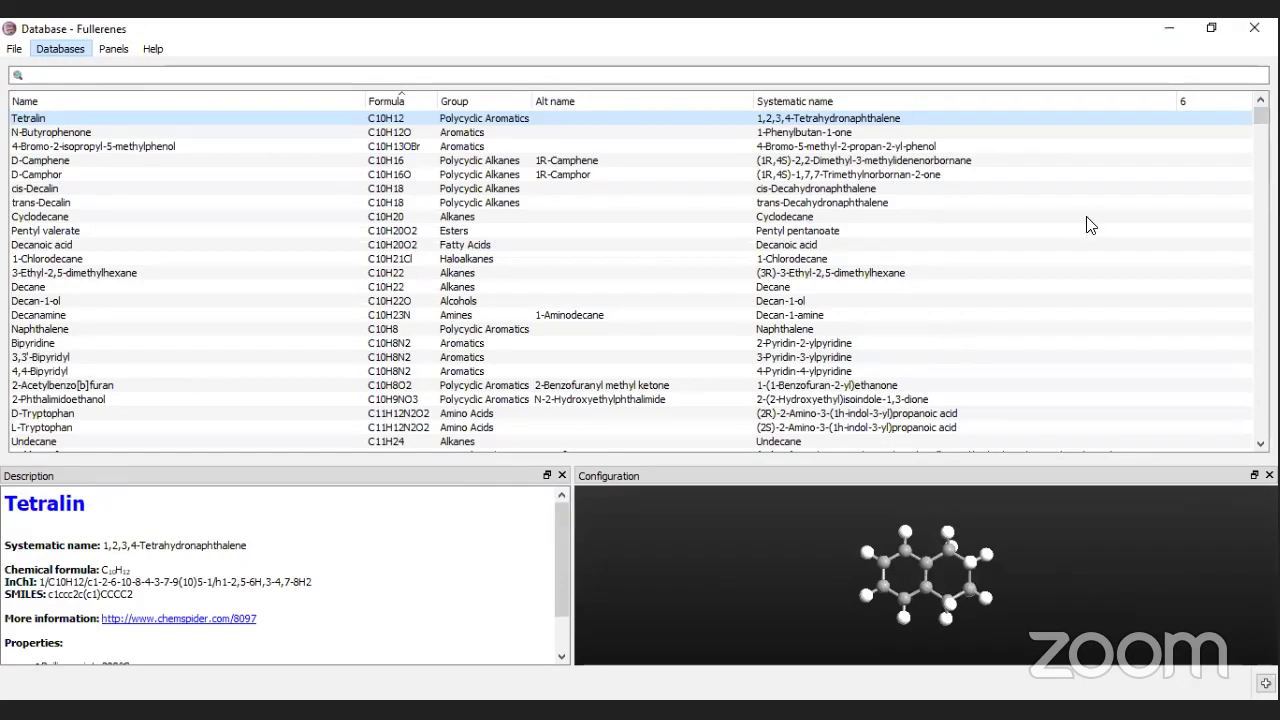
pyautogui.scroll(-20, 940, 298)
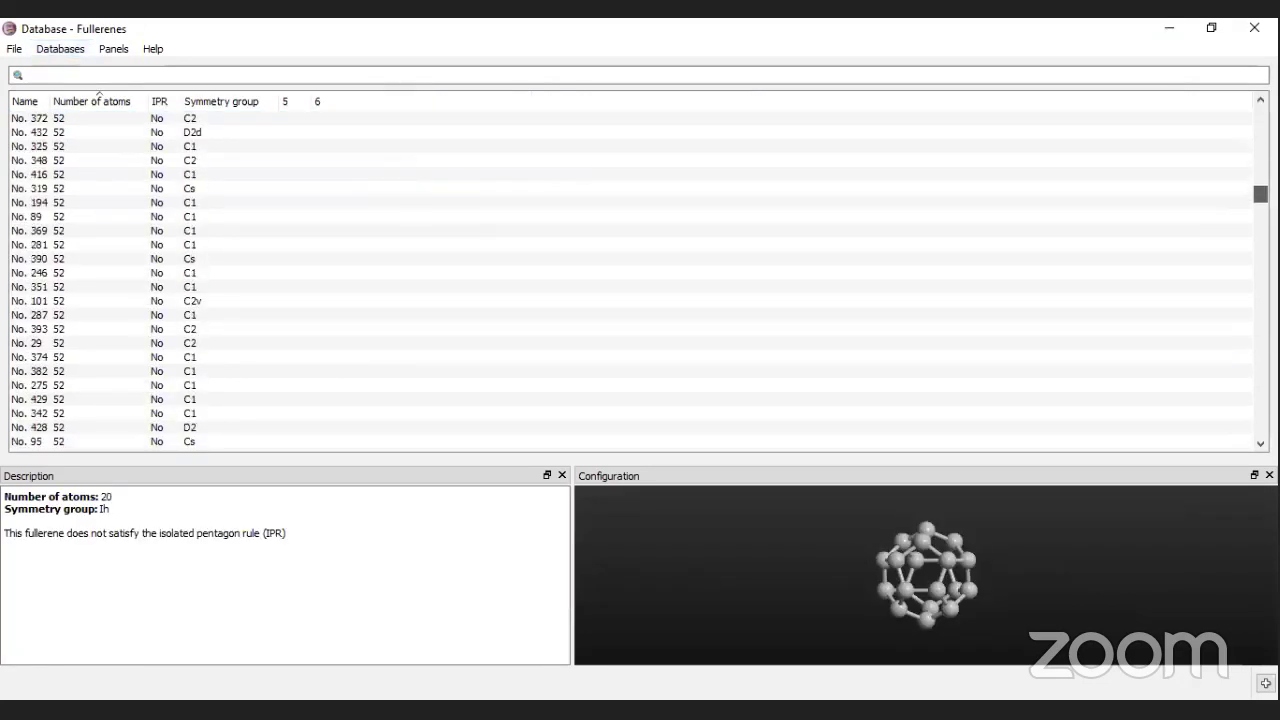
pyautogui.scroll(20, 940, 298)
pyautogui.click(60, 48)
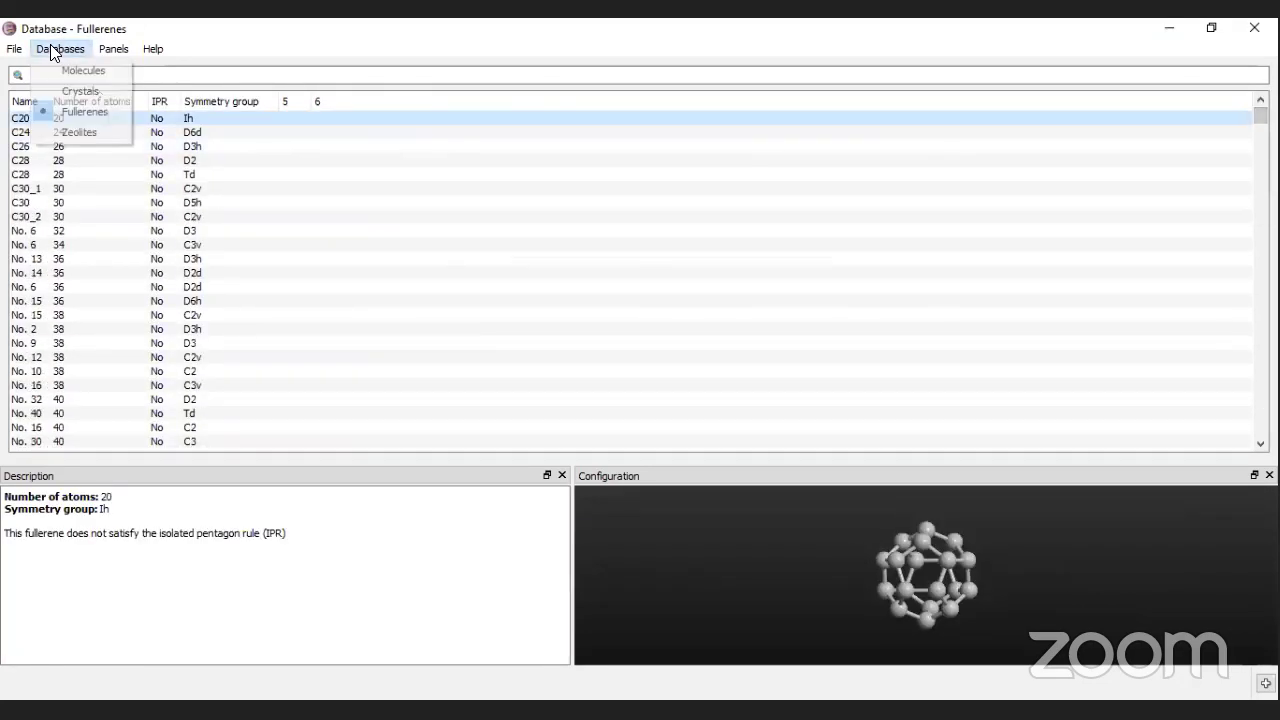
pyautogui.click(80, 134)
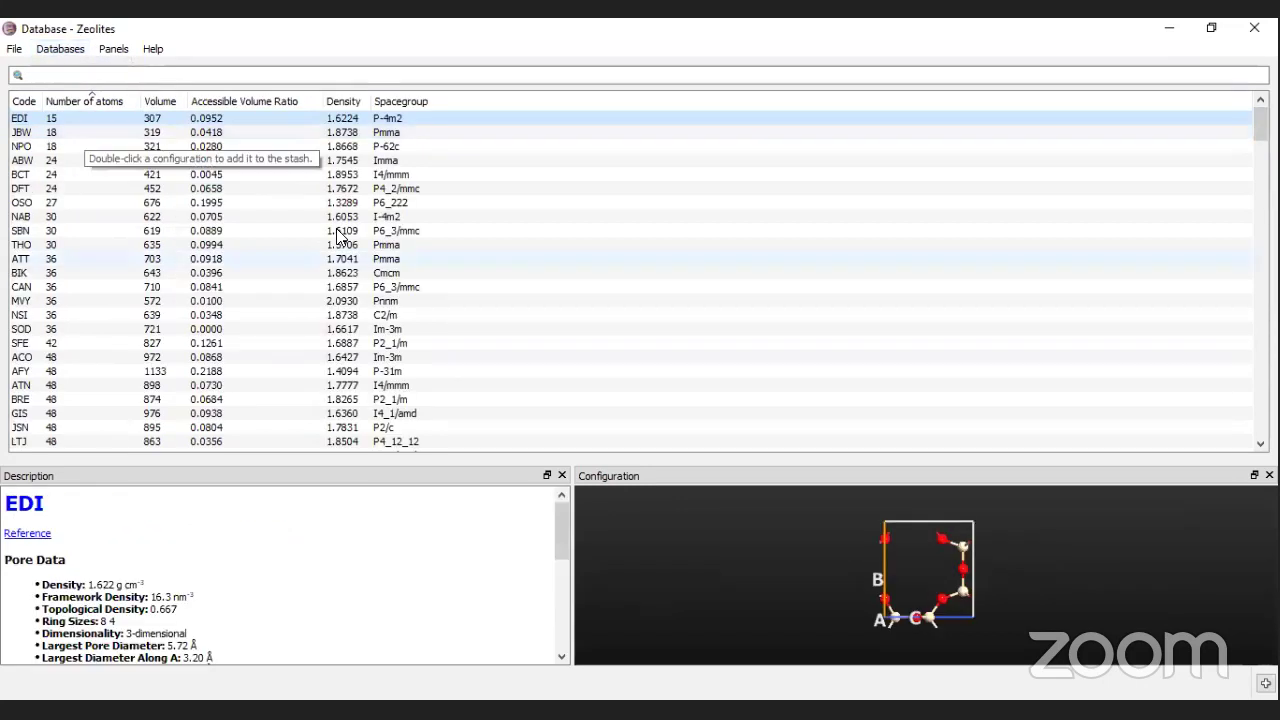
# Step: Switch back to the Crystals database and search it for "sic"
pyautogui.click(60, 48)
pyautogui.press('Escape')
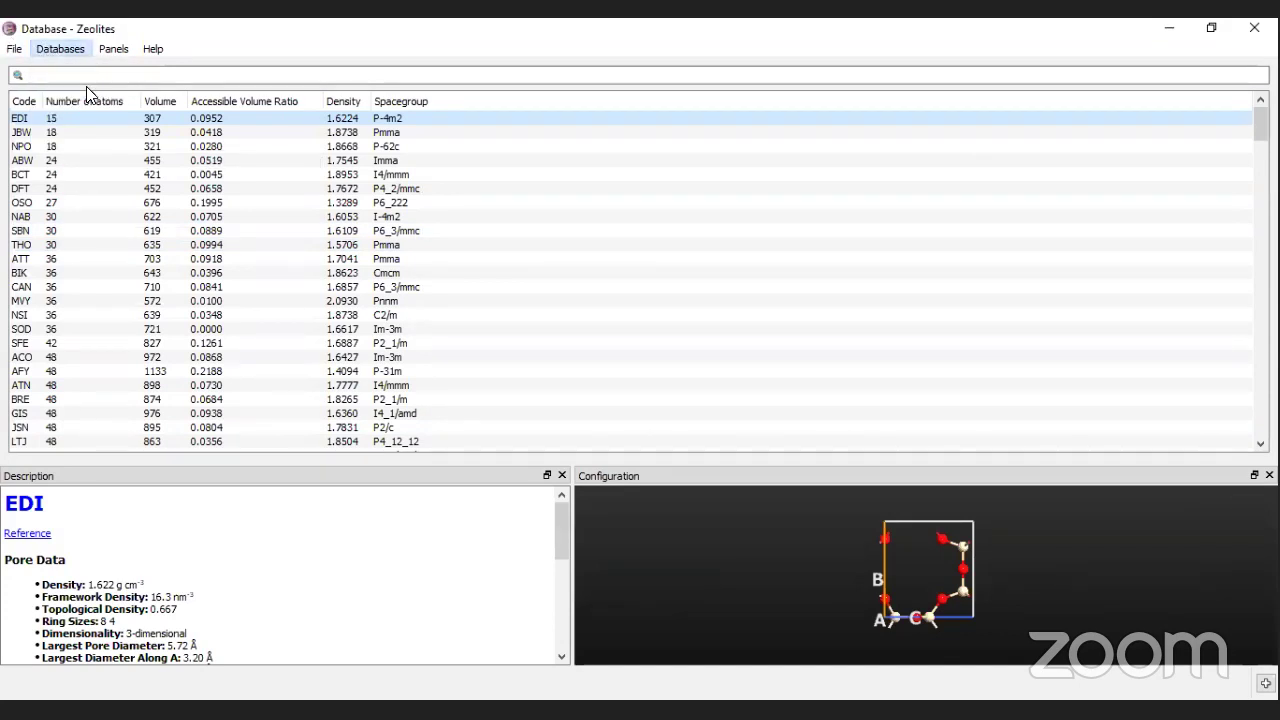
pyautogui.click(86, 86)
pyautogui.click(60, 48)
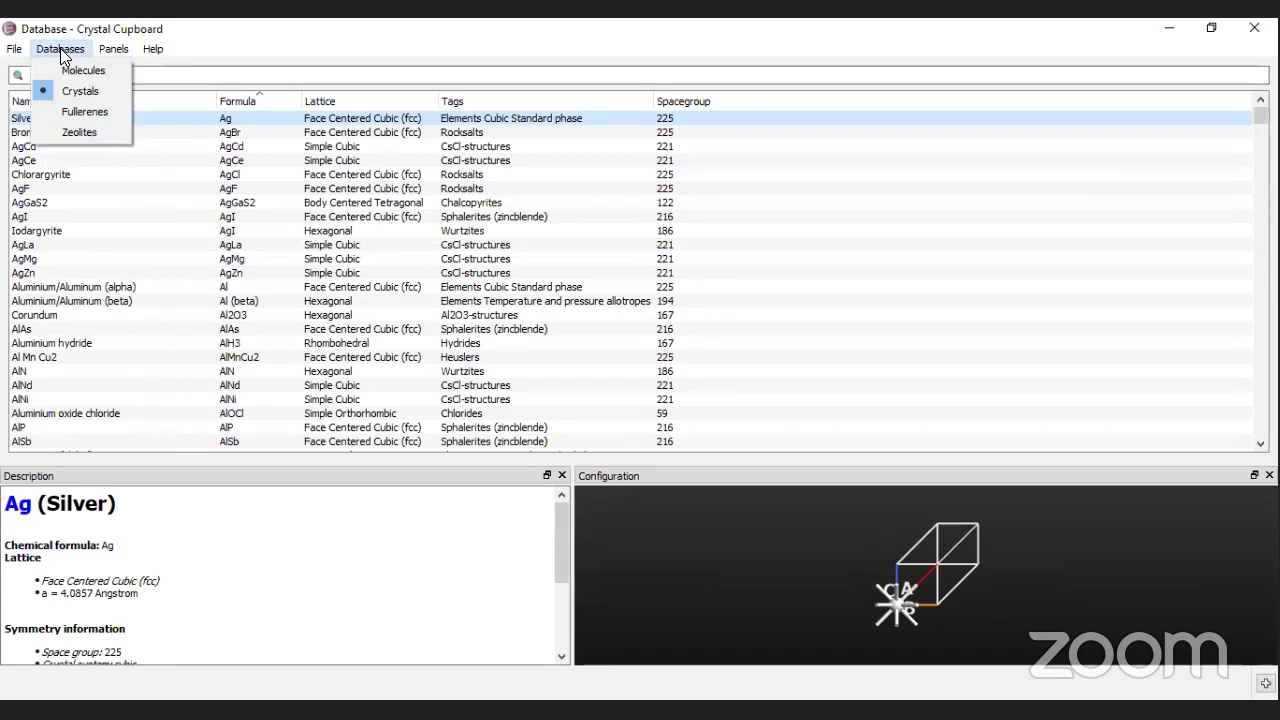
pyautogui.click(150, 72)
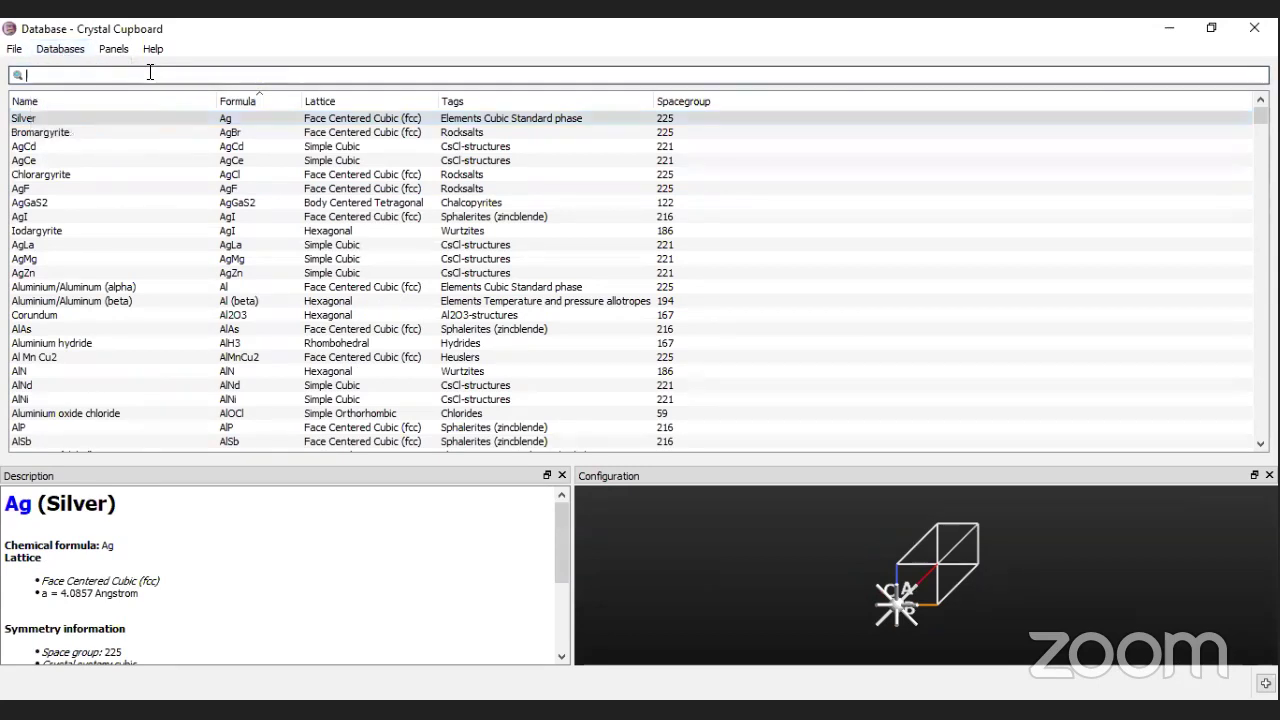
pyautogui.write('s')
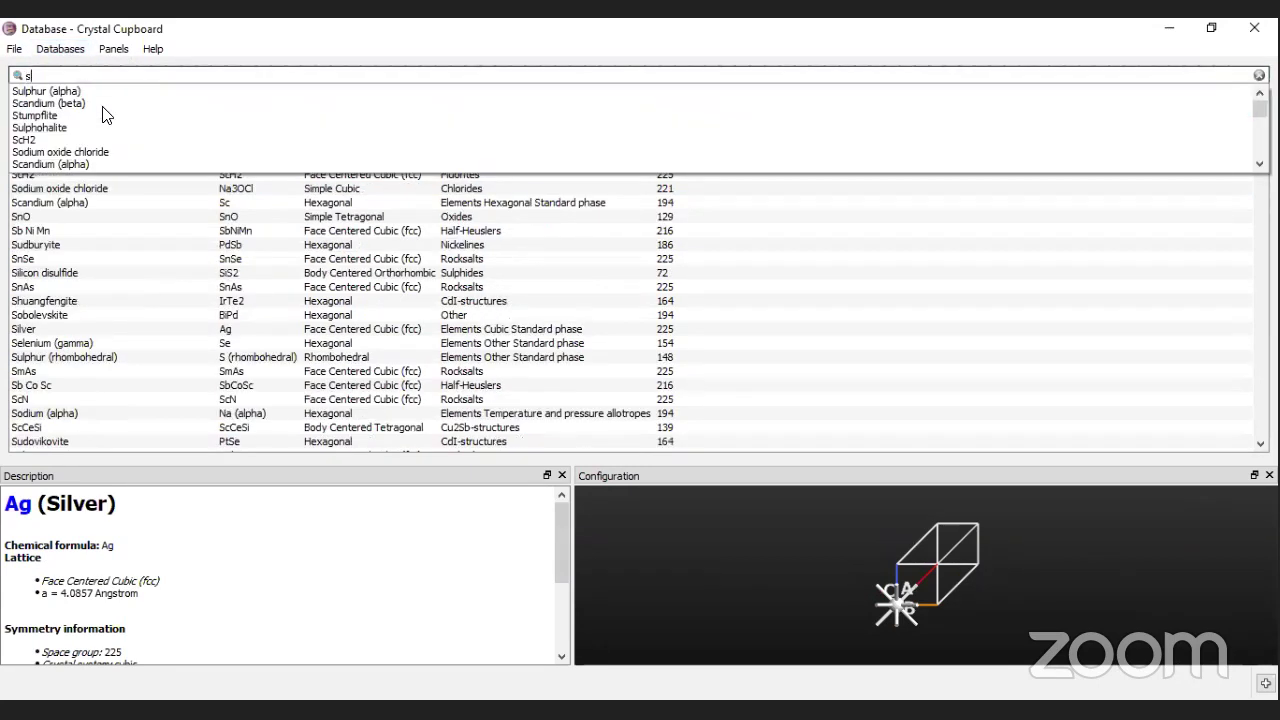
pyautogui.write('ic')
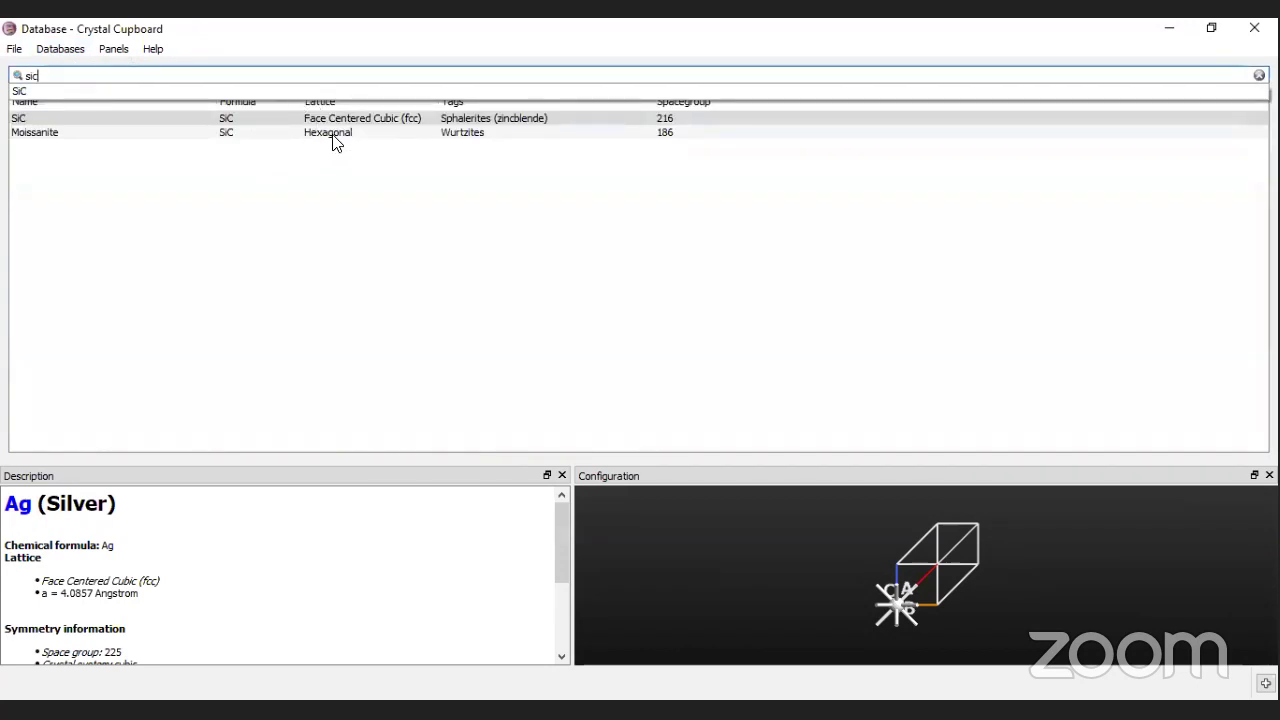
# Step: Select the face-centered cubic SiC crystal, inspect its enlarged description and 3D preview, and add it to the Builder
pyautogui.click(45, 120)
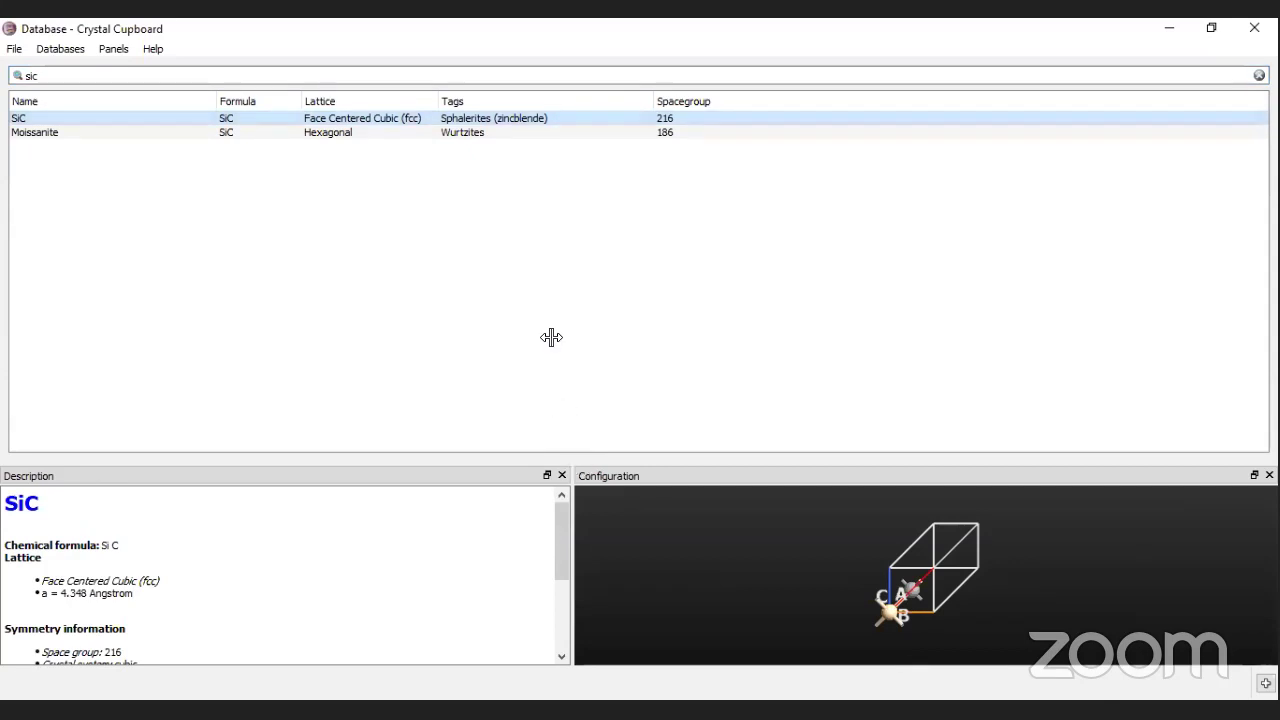
pyautogui.moveTo(572, 475); pyautogui.dragTo(610, 232)
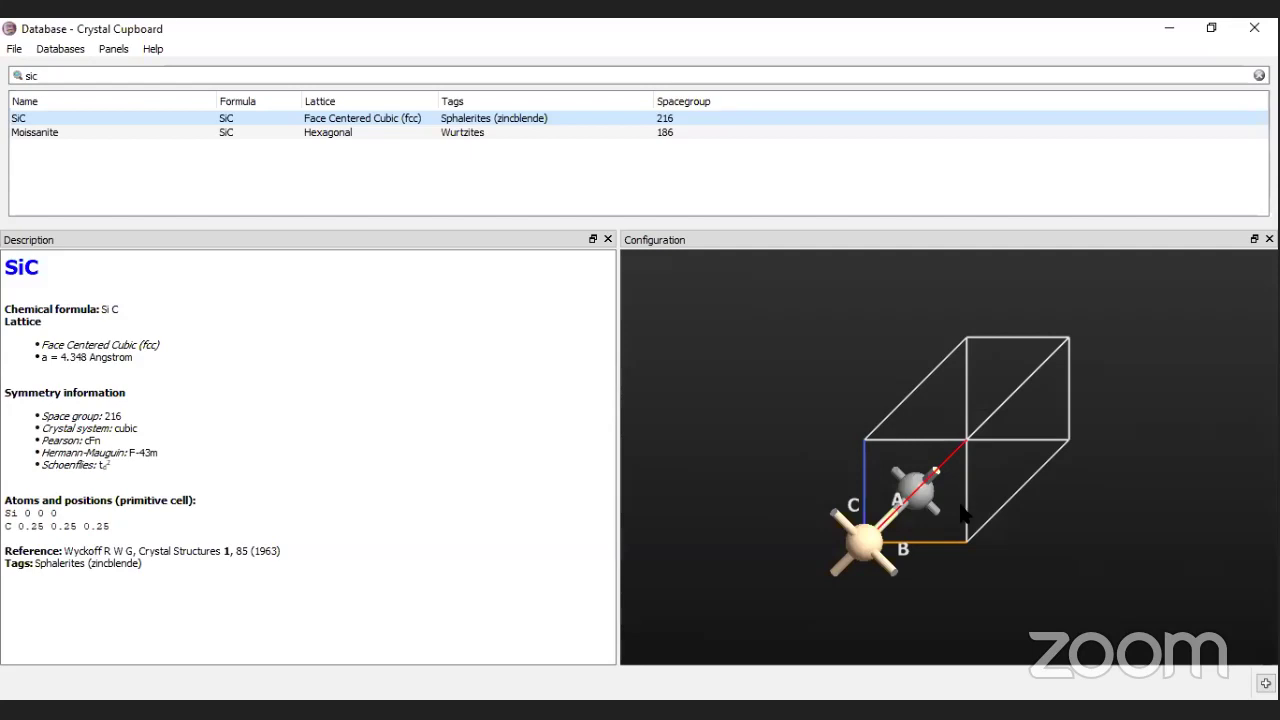
pyautogui.scroll(3, 852, 490)
pyautogui.moveTo(850, 453); pyautogui.dragTo(718, 512)
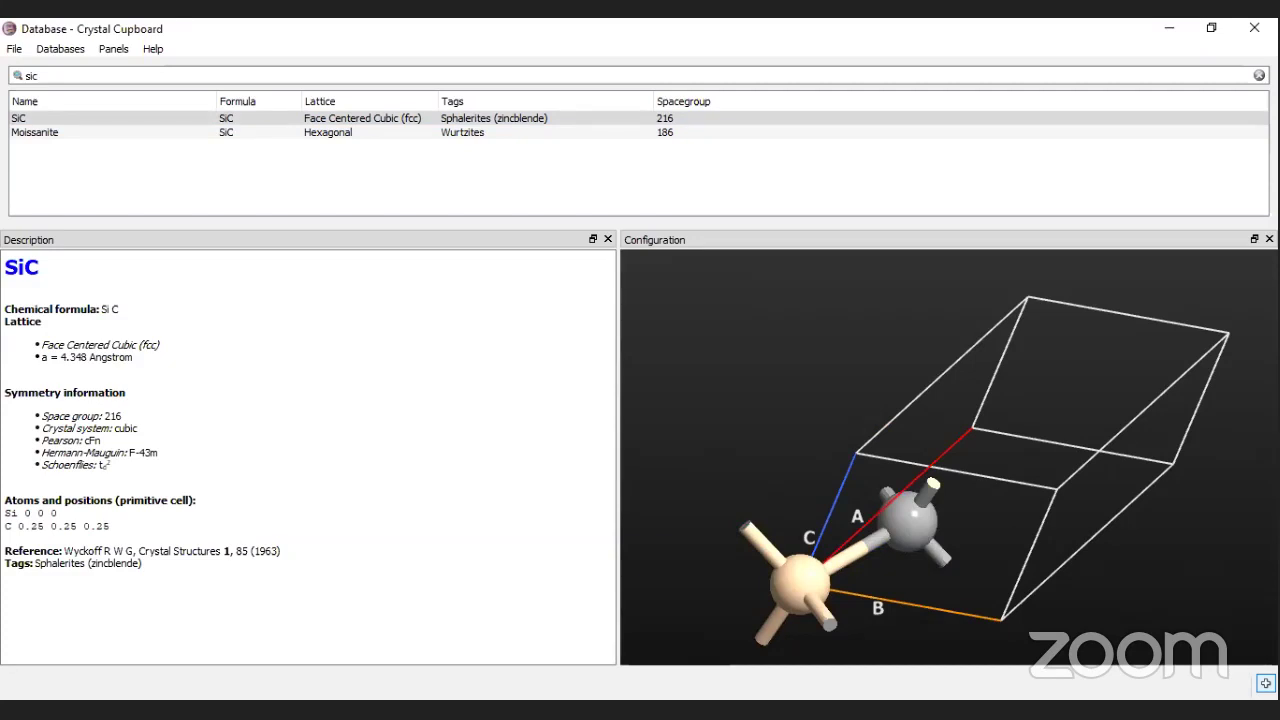
pyautogui.click(1265, 683)
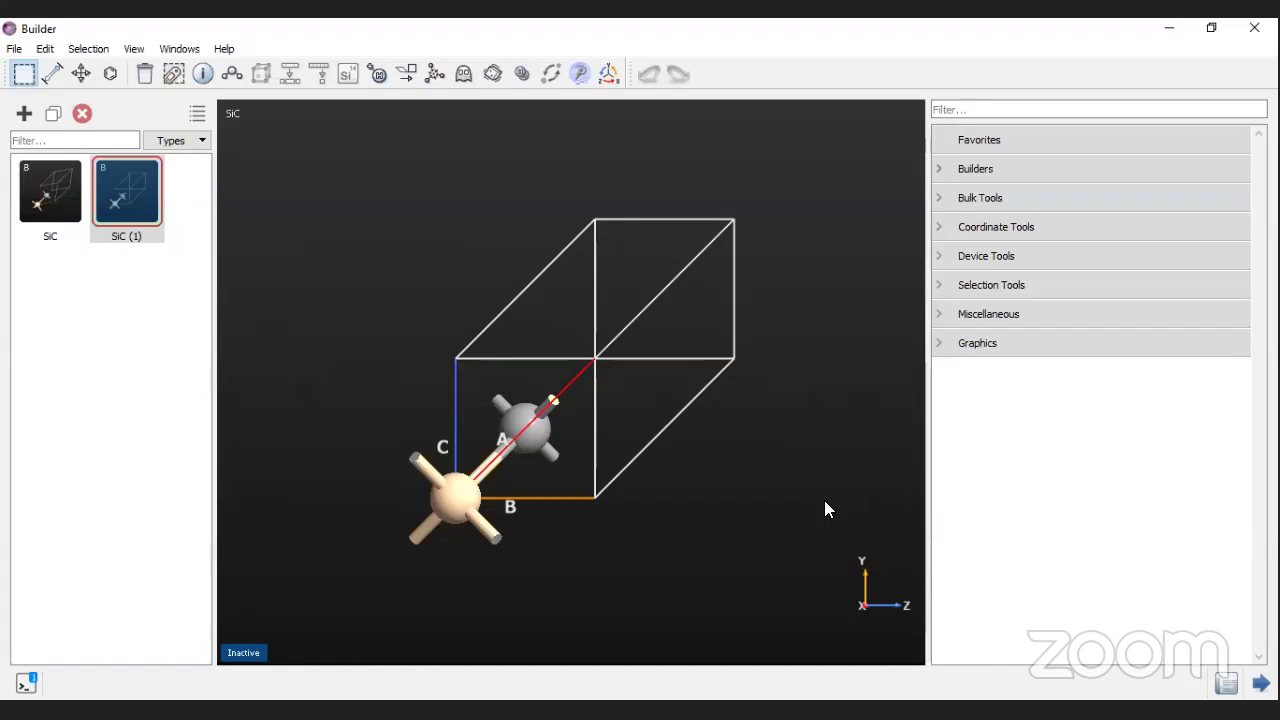
# Step: Repeat the added SiC cell 2 times along each of the A, B and C axes and inspect the structure
pyautogui.click(944, 198)
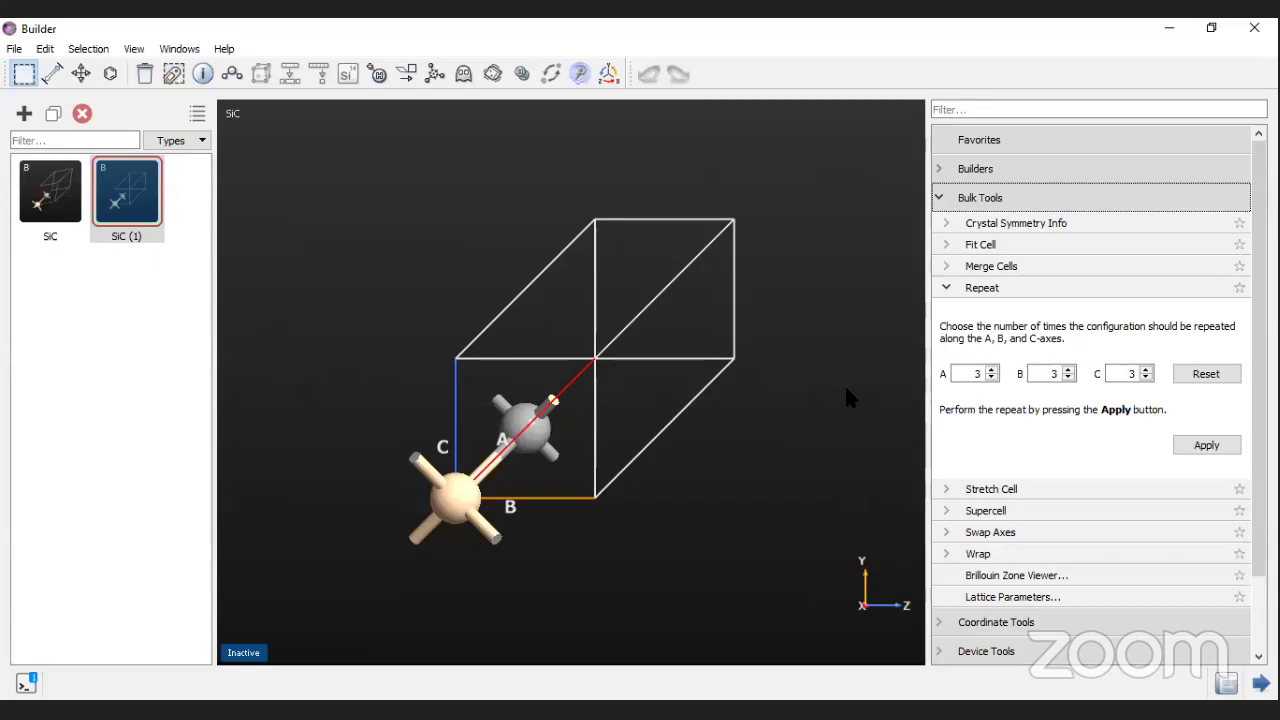
pyautogui.click(992, 378)
pyautogui.click(1069, 377)
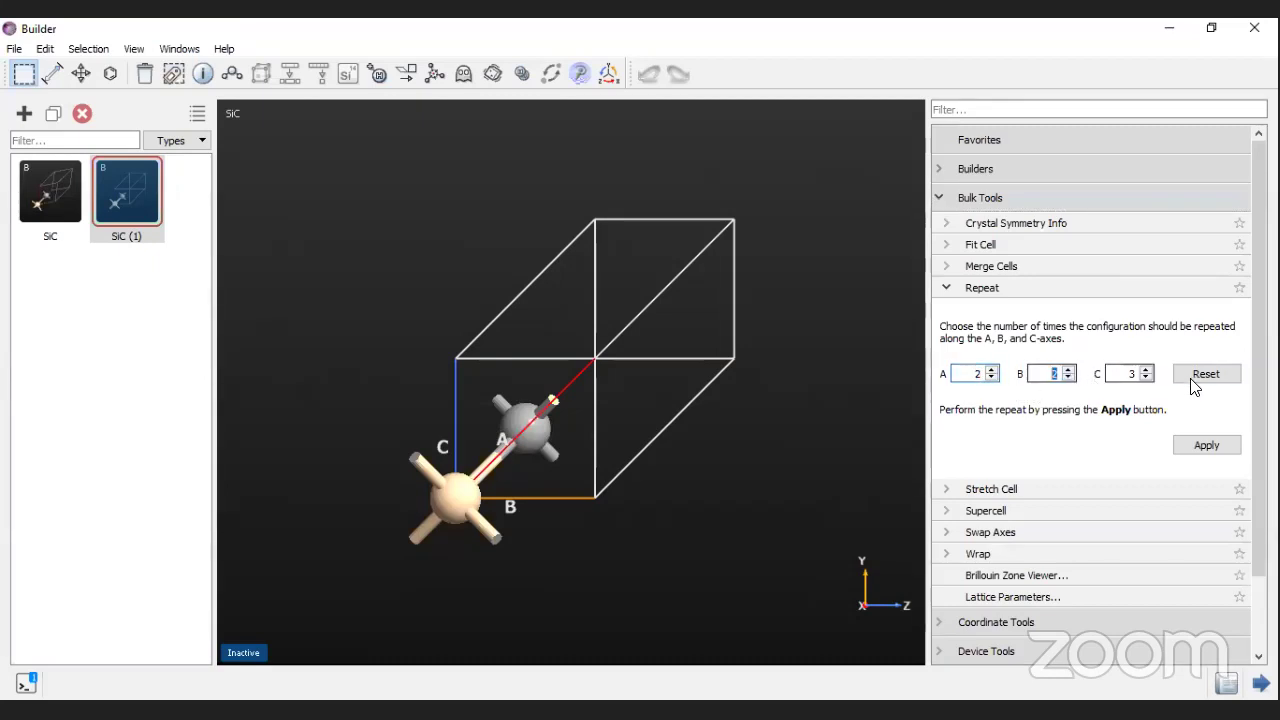
pyautogui.press('Tab')
pyautogui.press('Down')
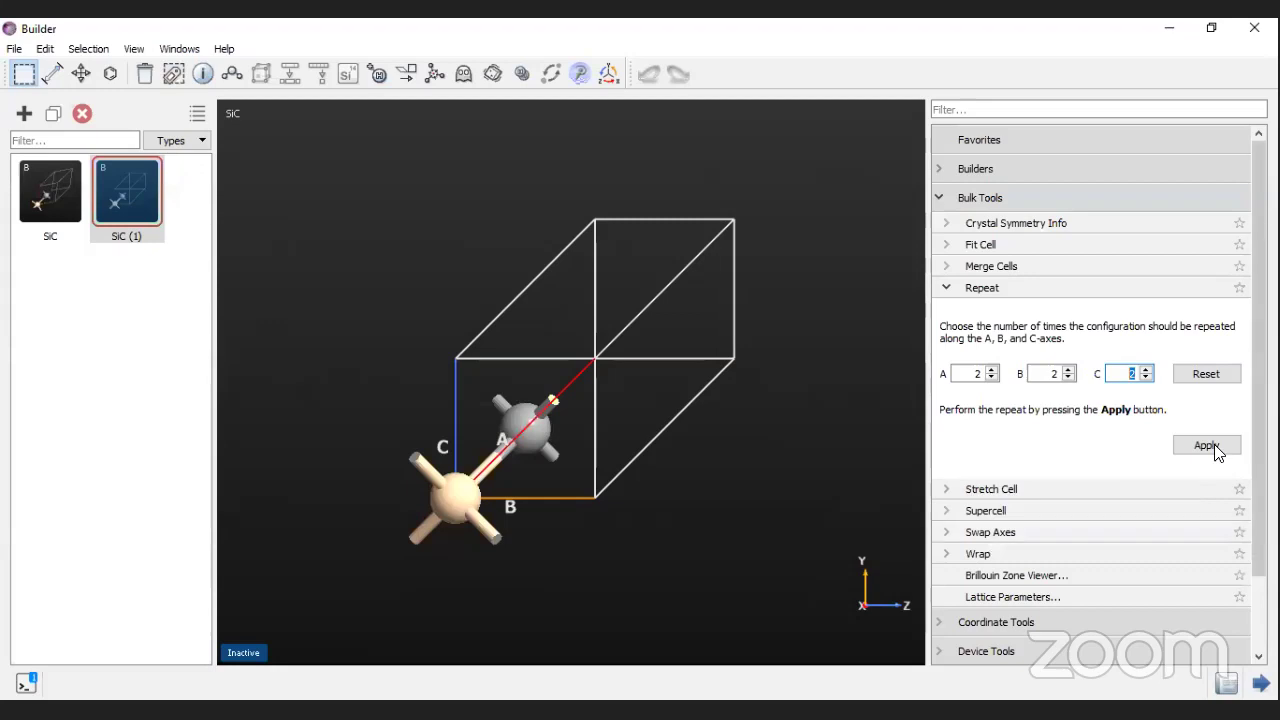
pyautogui.click(1207, 447)
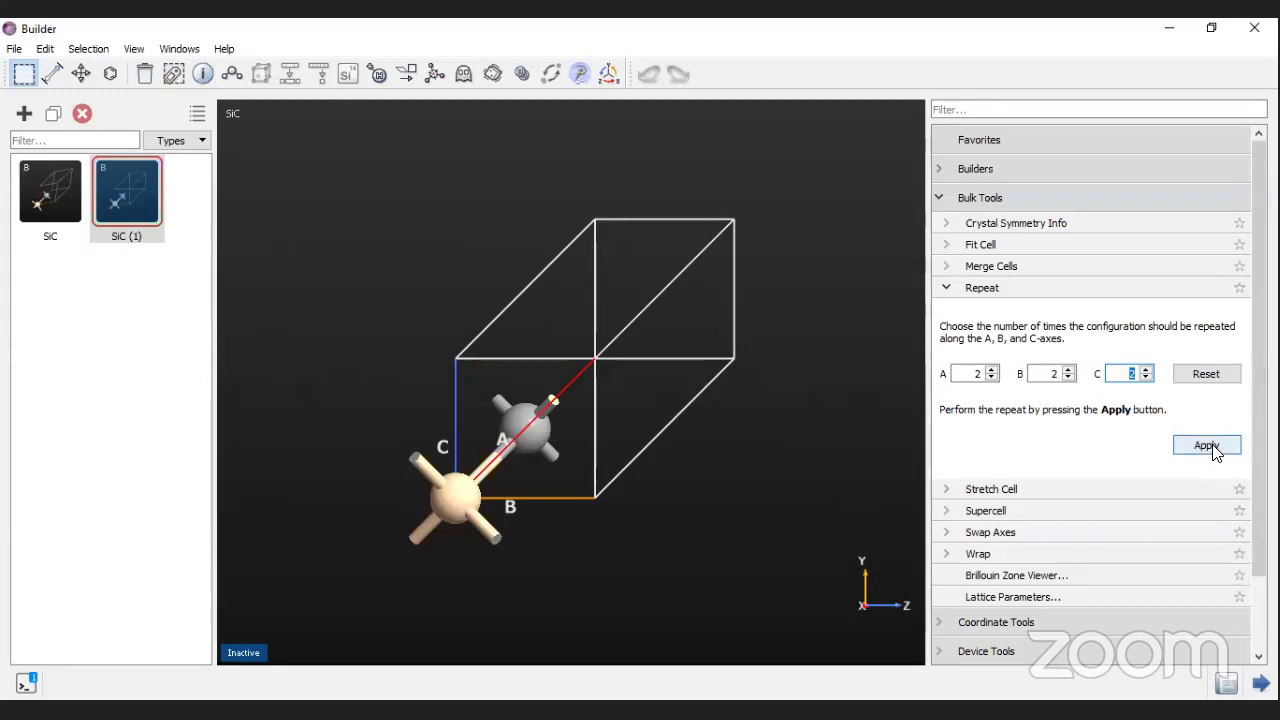
pyautogui.moveTo(564, 411); pyautogui.dragTo(676, 488, button='middle')
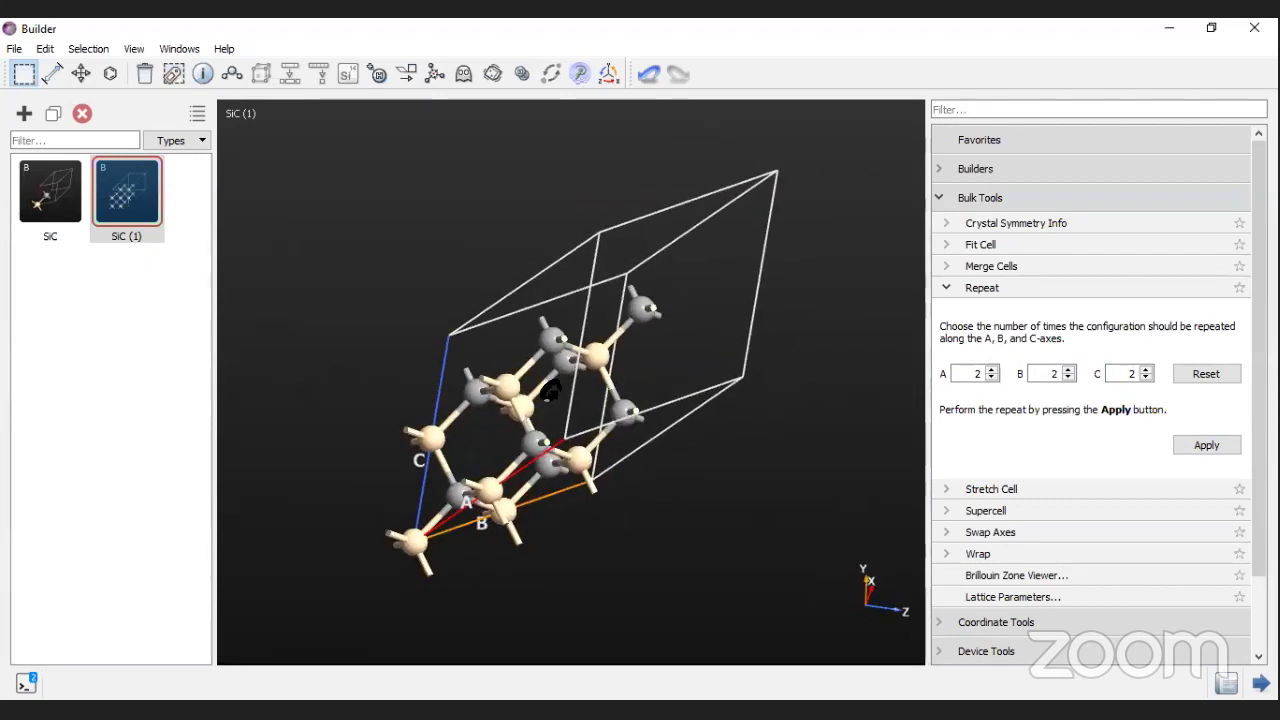
pyautogui.moveTo(551, 390); pyautogui.dragTo(632, 533, button='middle')
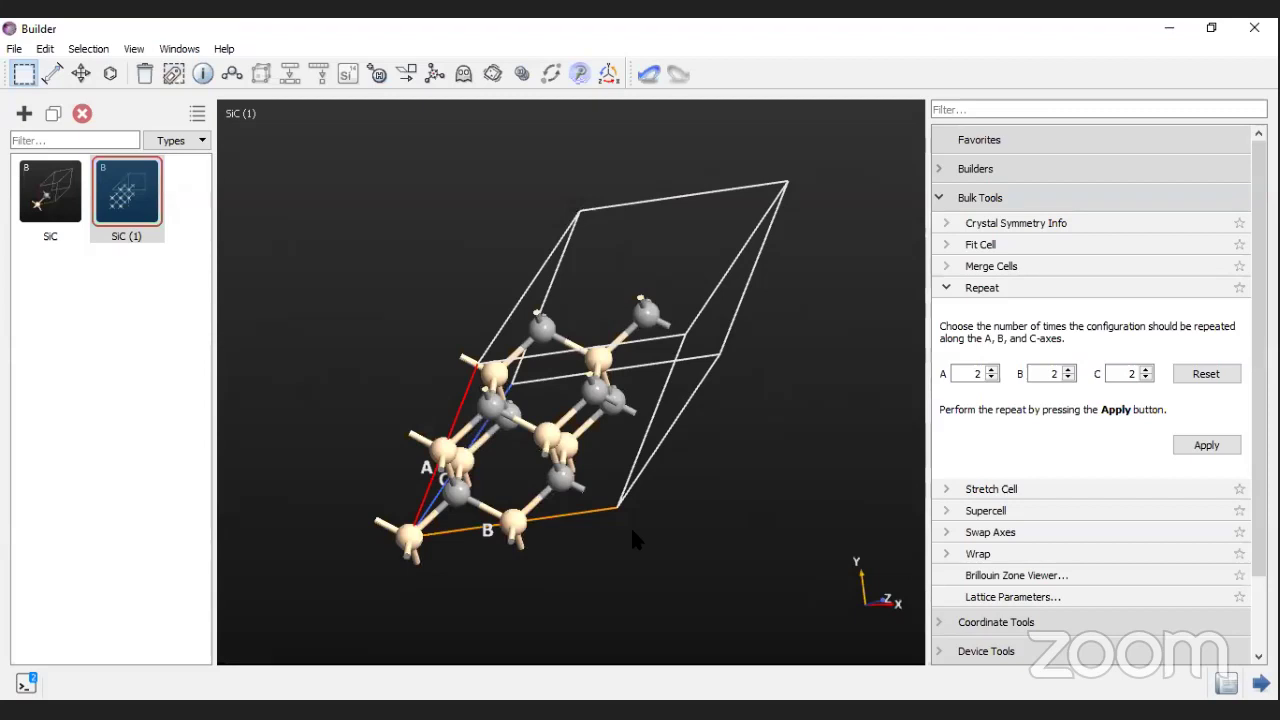
# Step: Look at the Stretch Cell options among the bulk tools and collapse them again
pyautogui.click(982, 285)
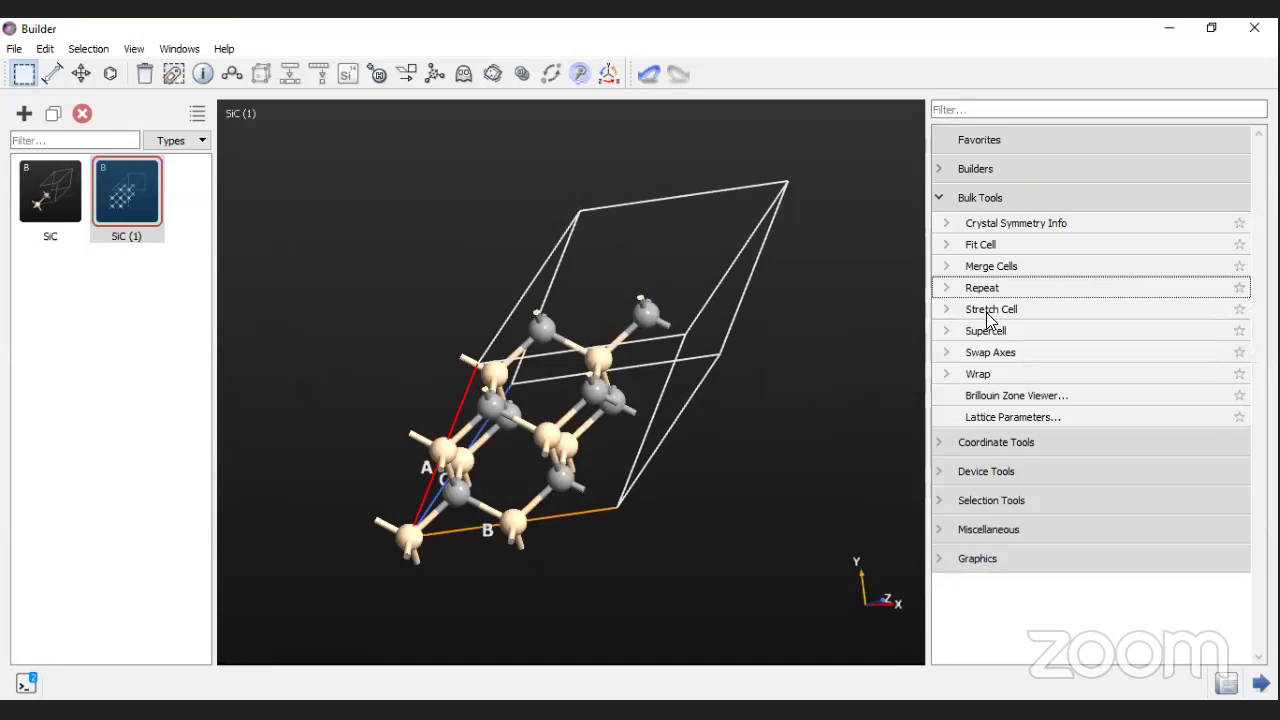
pyautogui.click(988, 316)
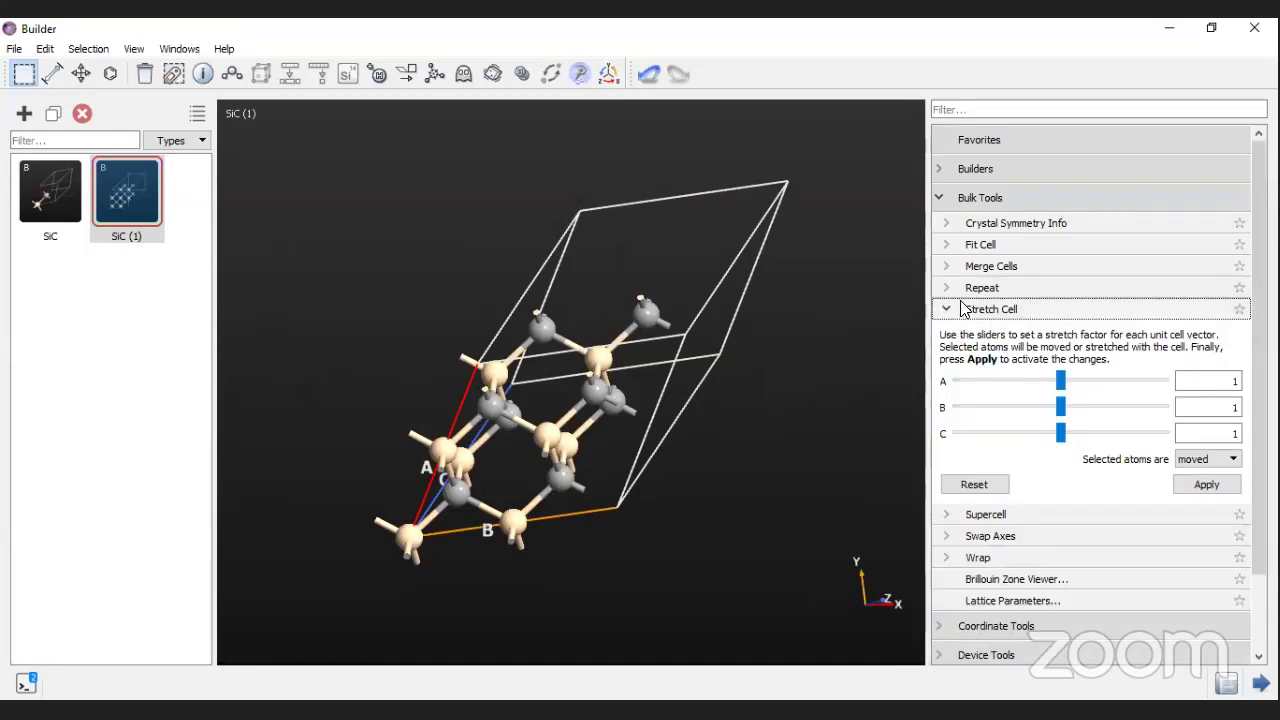
pyautogui.click(962, 308)
pyautogui.click(946, 198)
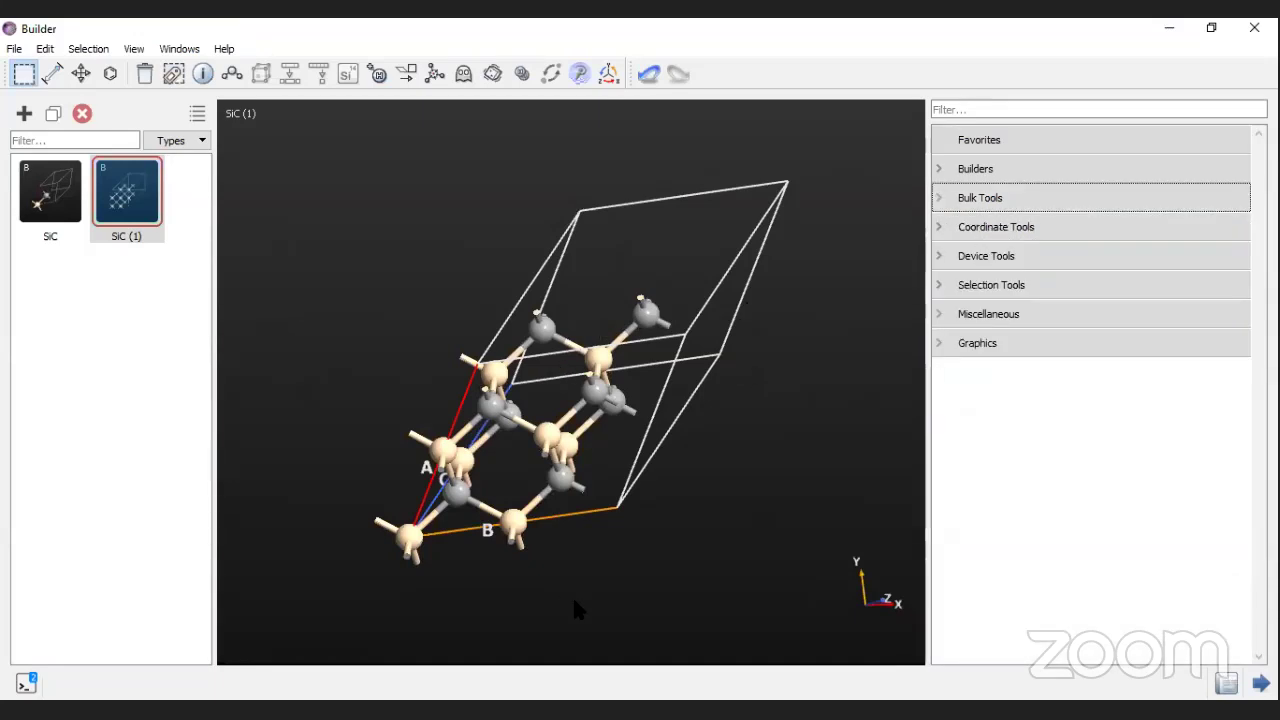
# Step: Make the original unrepeated SiC configuration the active structure
pyautogui.click(40, 202)
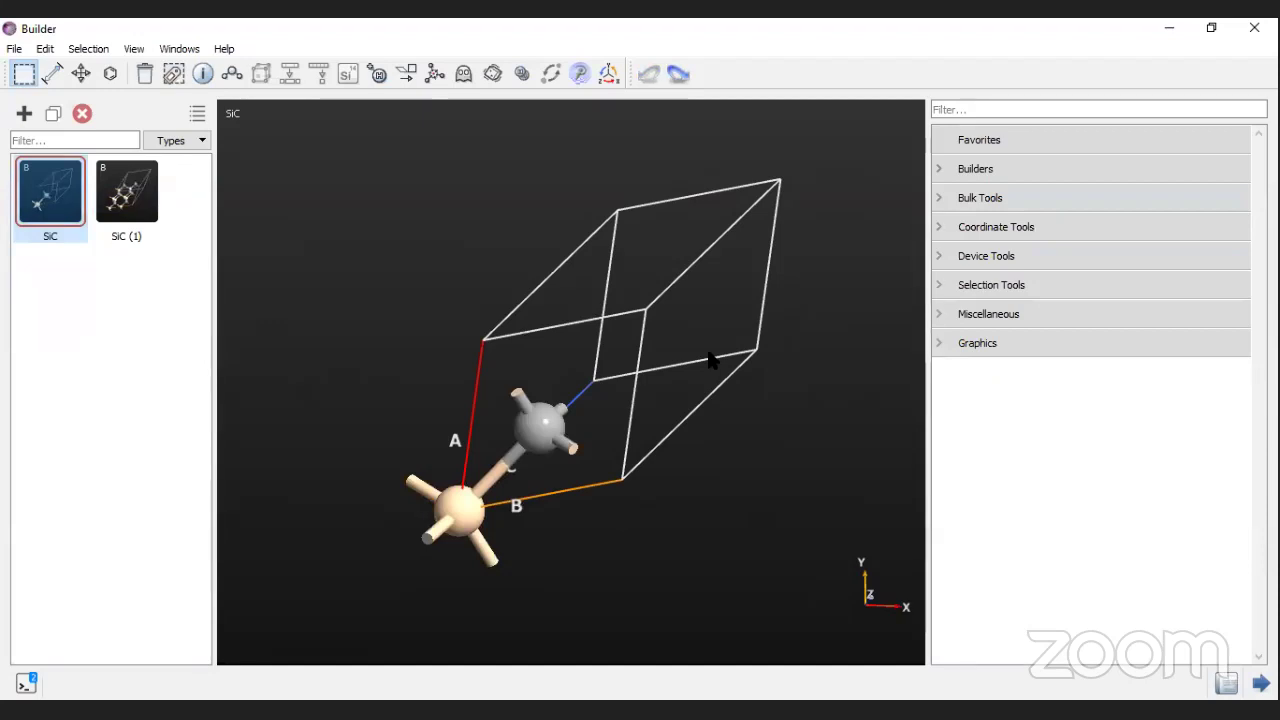
pyautogui.click(23, 114)
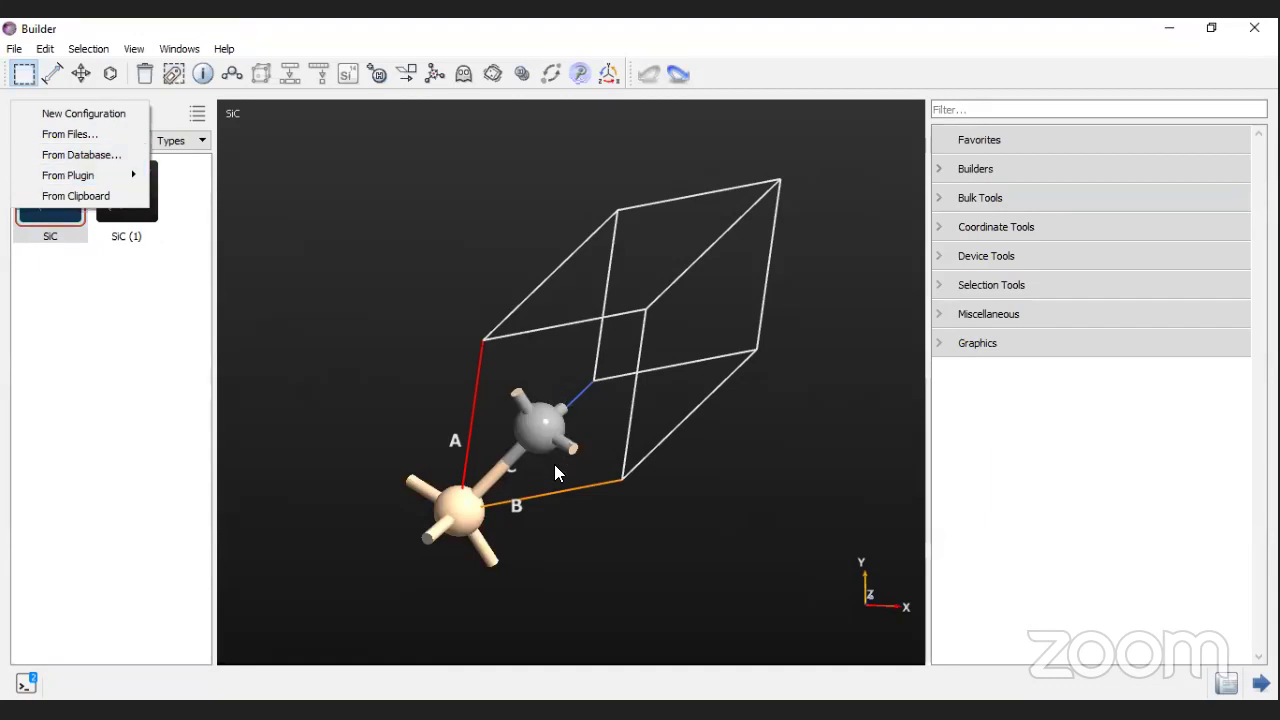
pyautogui.click(713, 413)
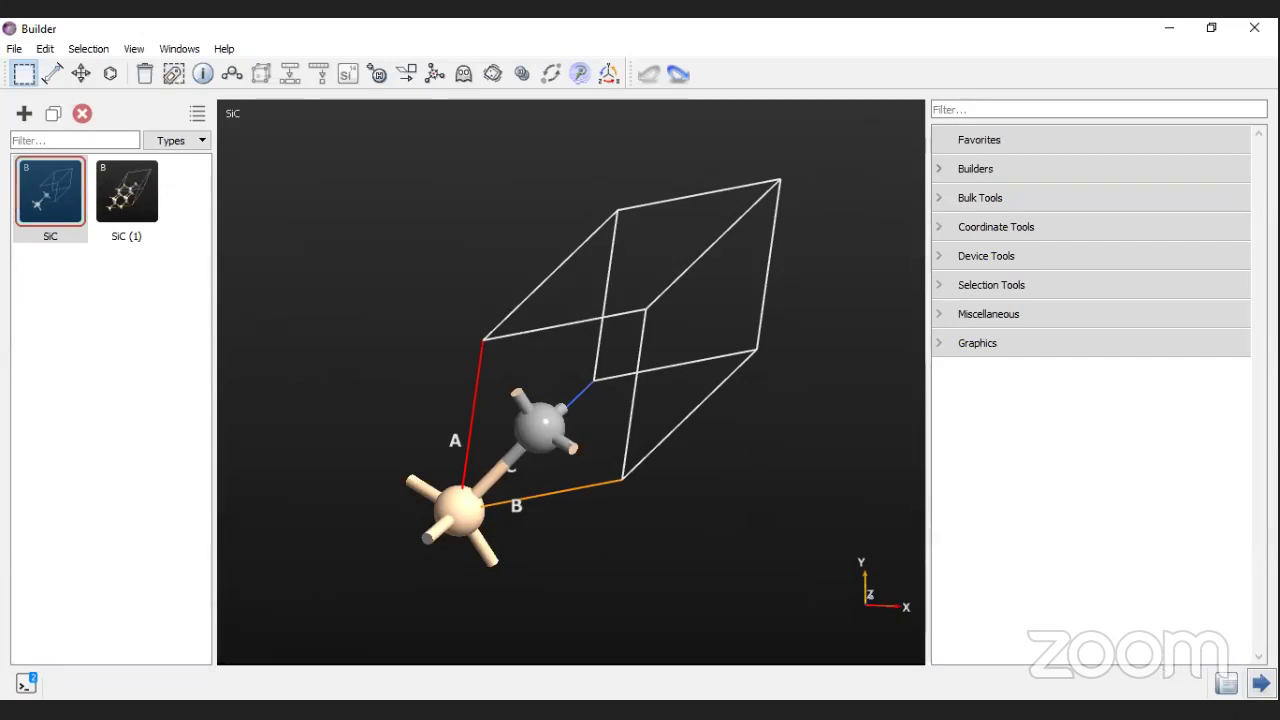
# Step: Send the unrepeated SiC configuration to the Script Generator, maximize that window and inspect the structure in its 3D view
pyautogui.click(1260, 683)
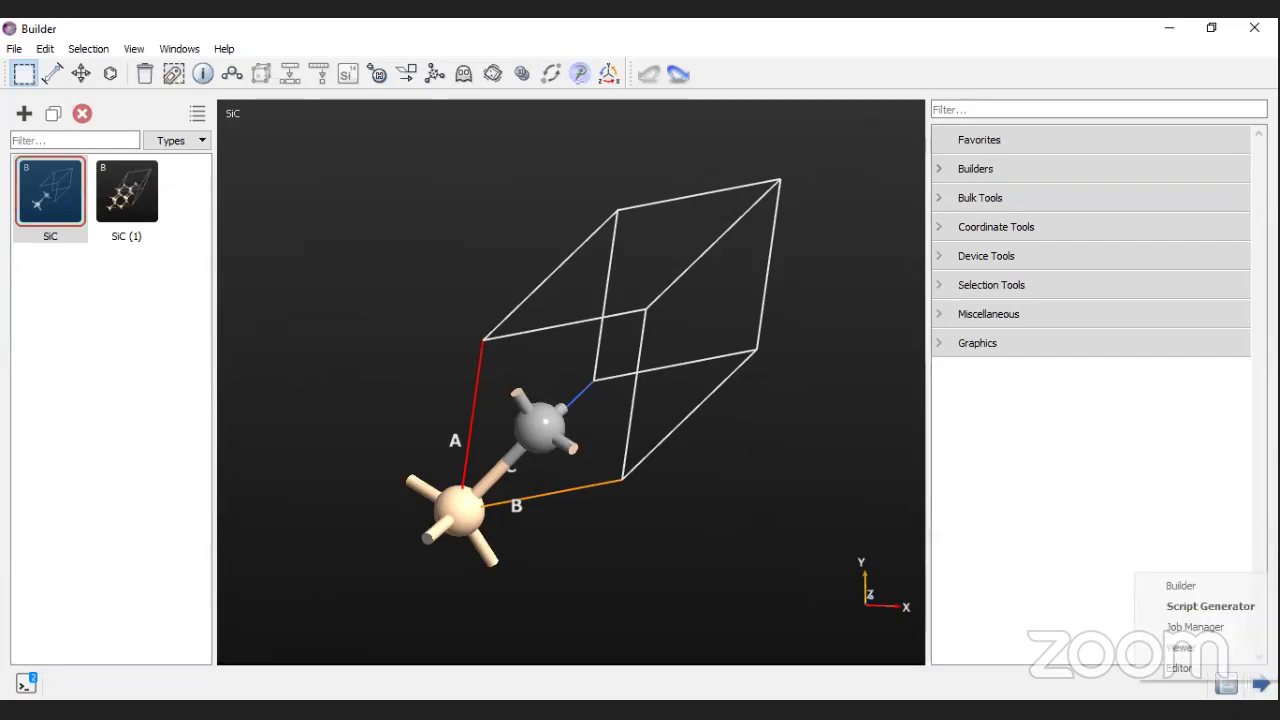
pyautogui.click(1198, 608)
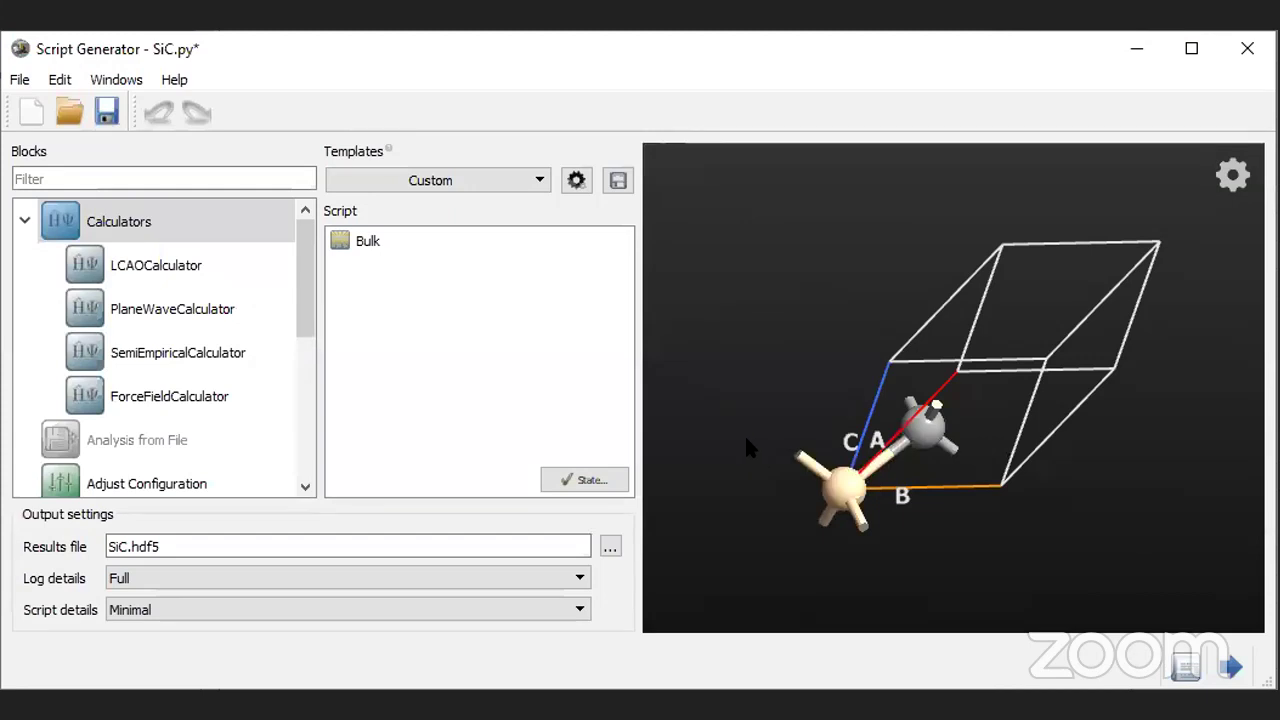
pyautogui.press('super+Up')
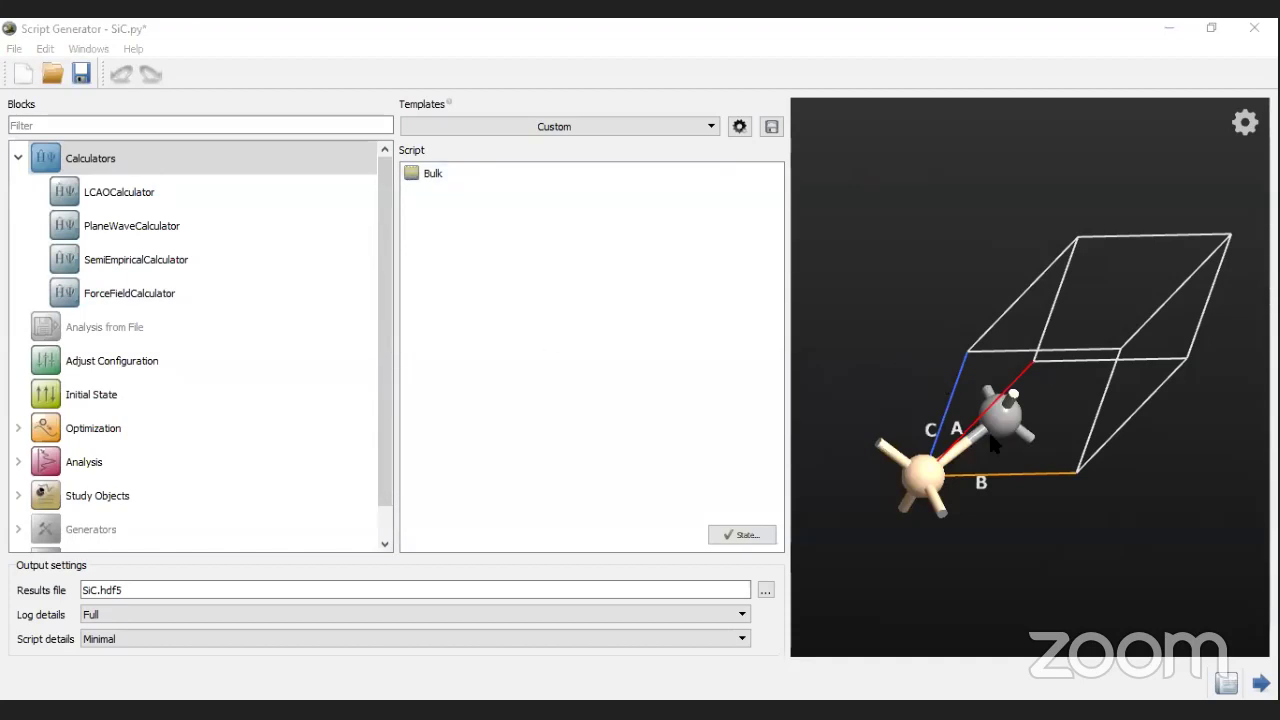
pyautogui.moveTo(999, 418); pyautogui.dragTo(988, 453)
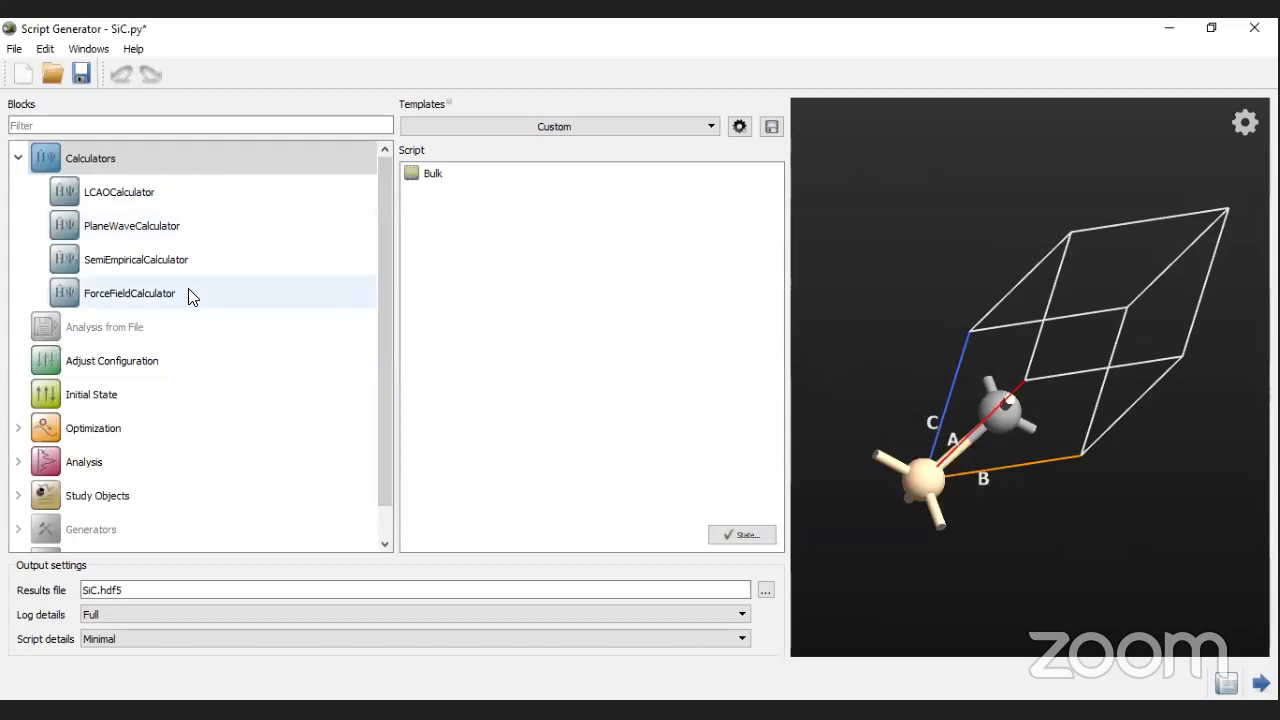
# Step: Add an LCAOCalculator block to the script after the Bulk block and open its settings
pyautogui.click(110, 200)
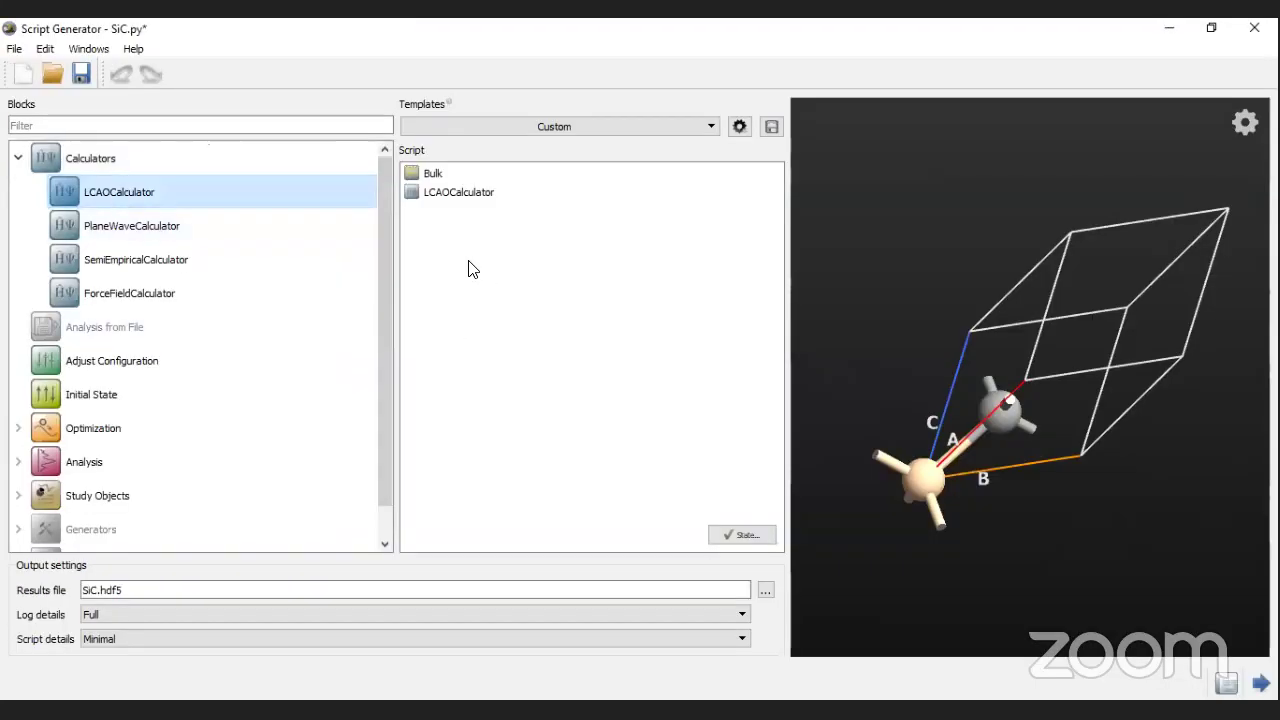
pyautogui.doubleClick(442, 198)
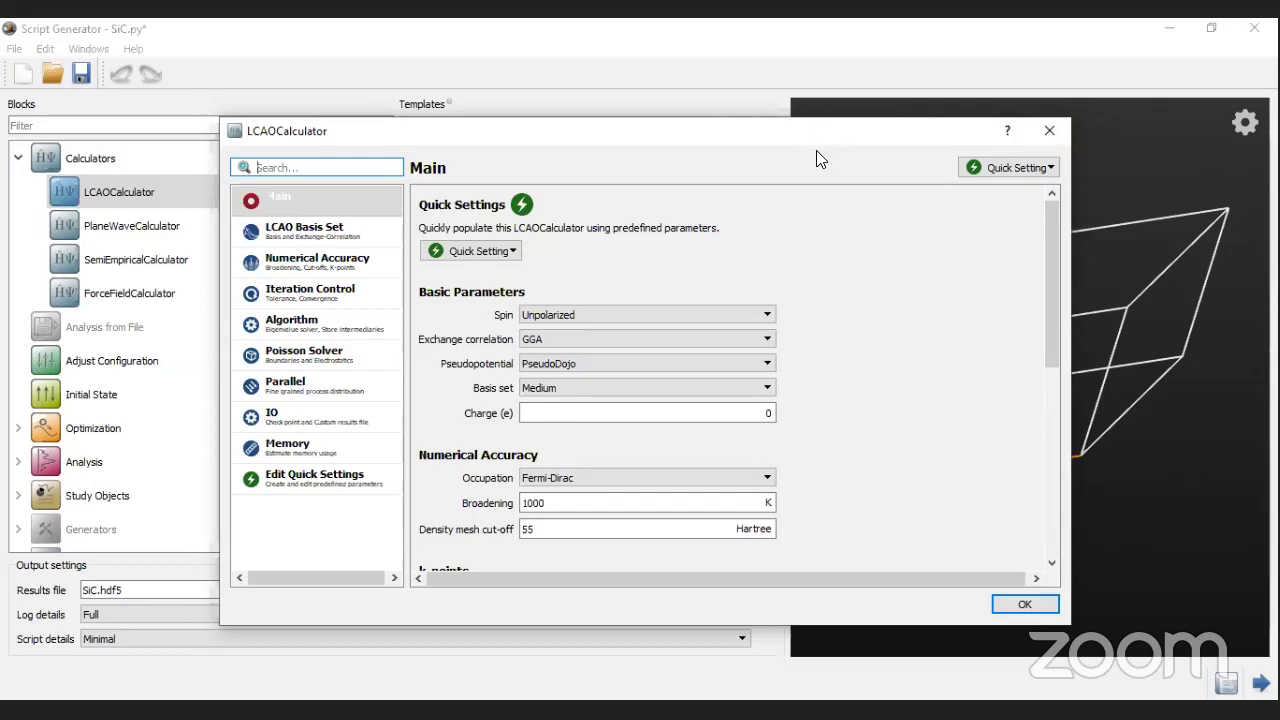
pyautogui.moveTo(816, 152); pyautogui.dragTo(809, 176)
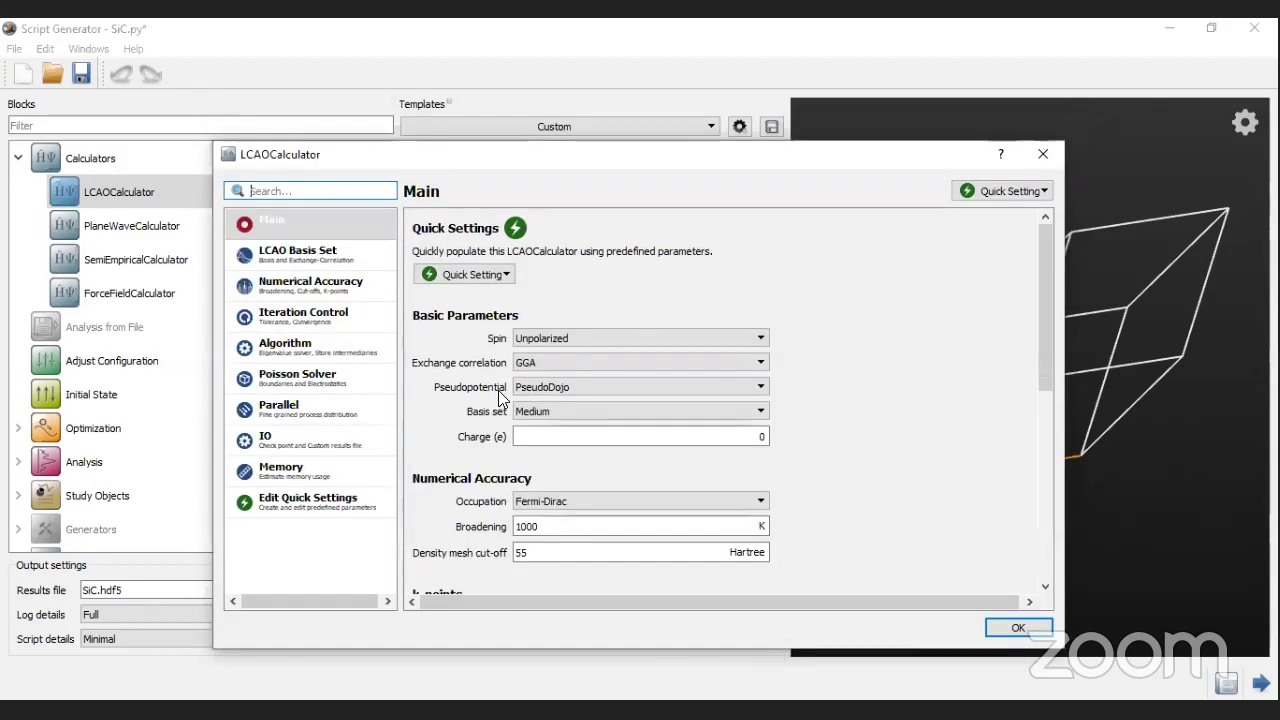
# Step: Review the spin and exchange correlation choices in the calculator's basic parameters, keeping Unpolarized and GGA
pyautogui.click(566, 340)
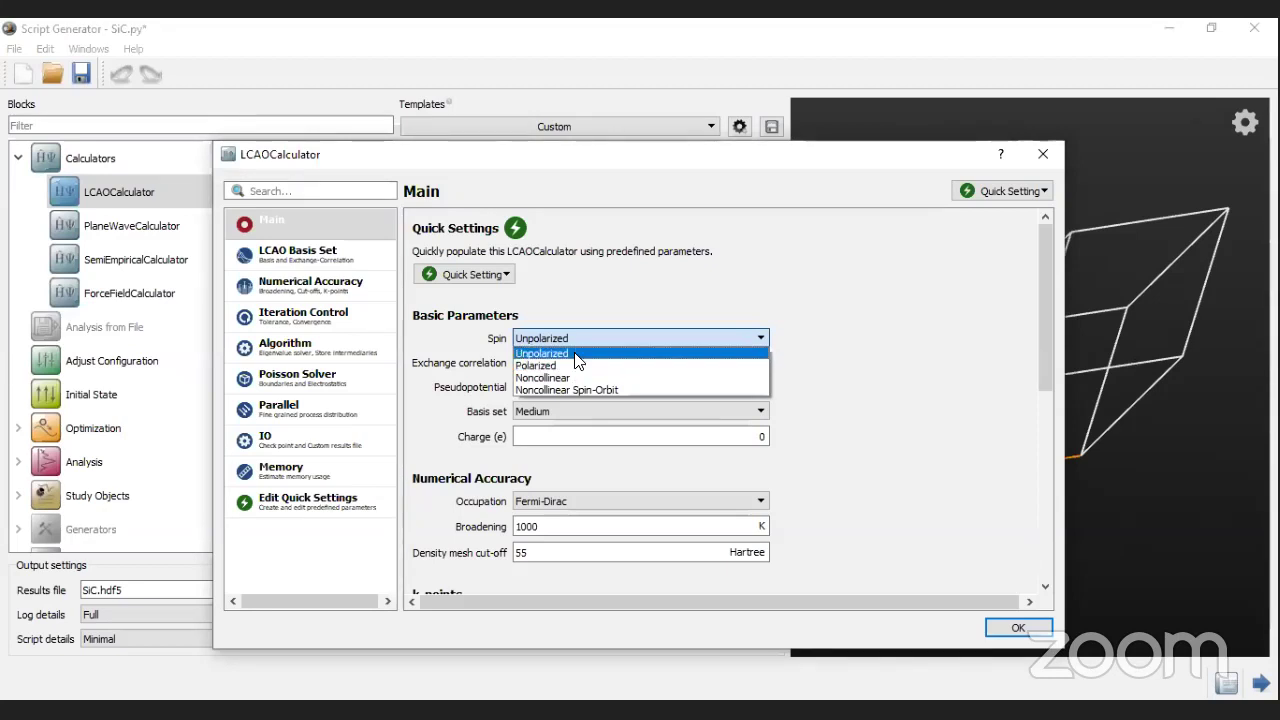
pyautogui.click(575, 354)
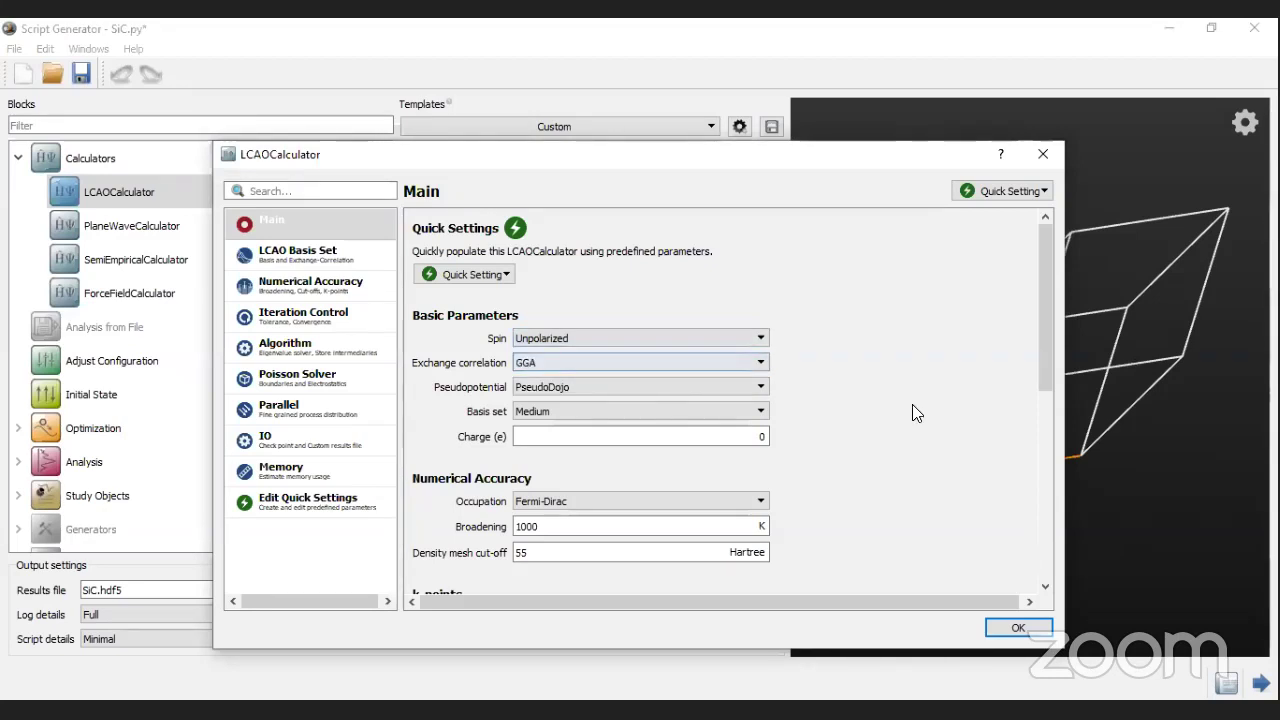
pyautogui.click(601, 358)
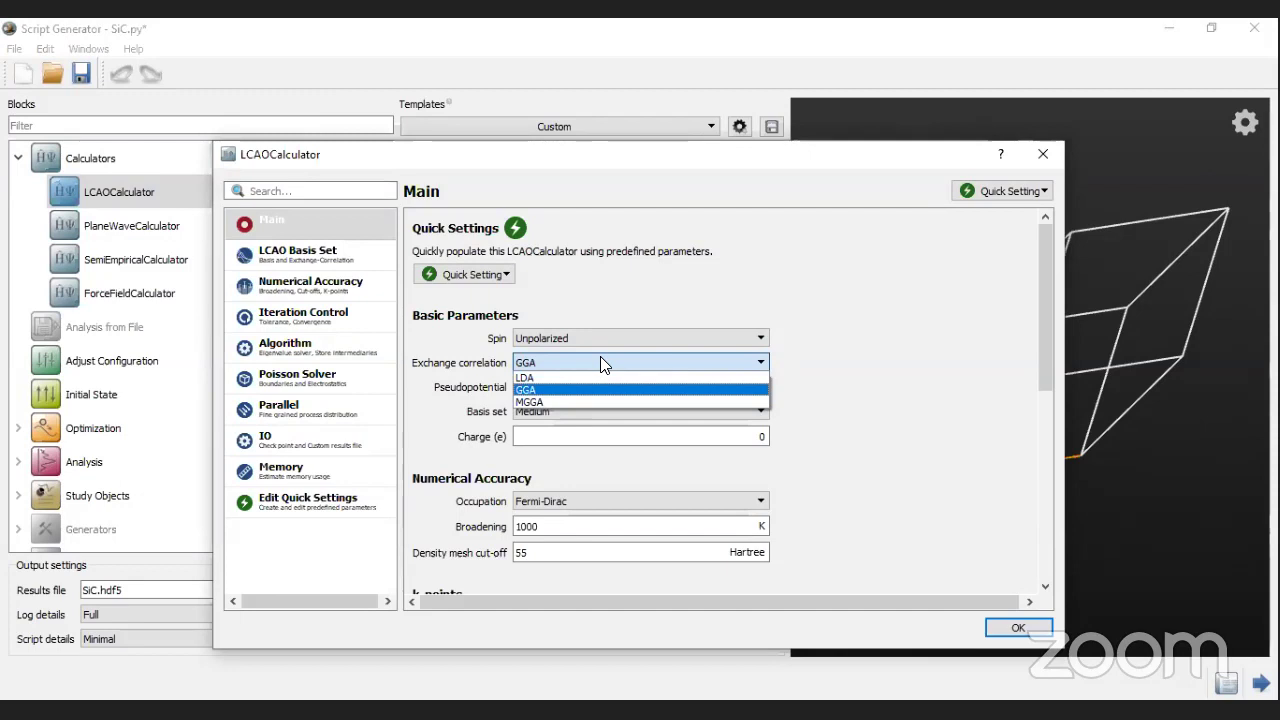
pyautogui.click(846, 317)
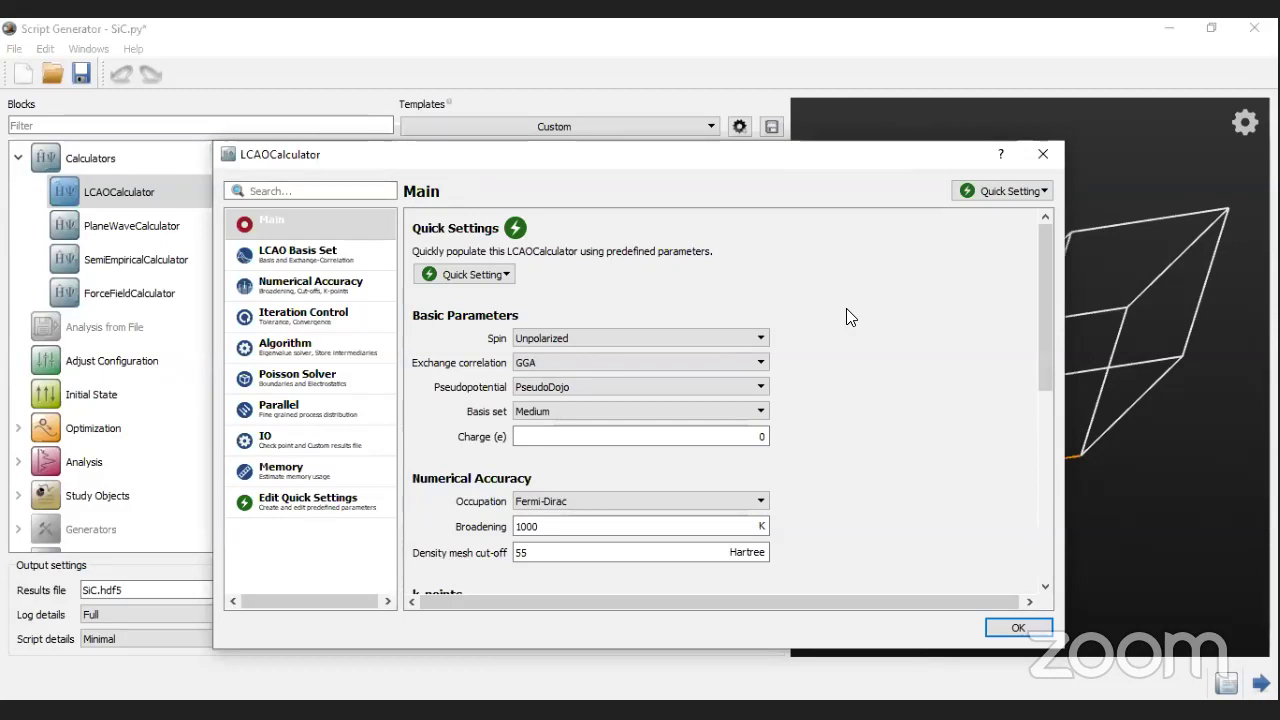
pyautogui.click(536, 362)
pyautogui.click(928, 378)
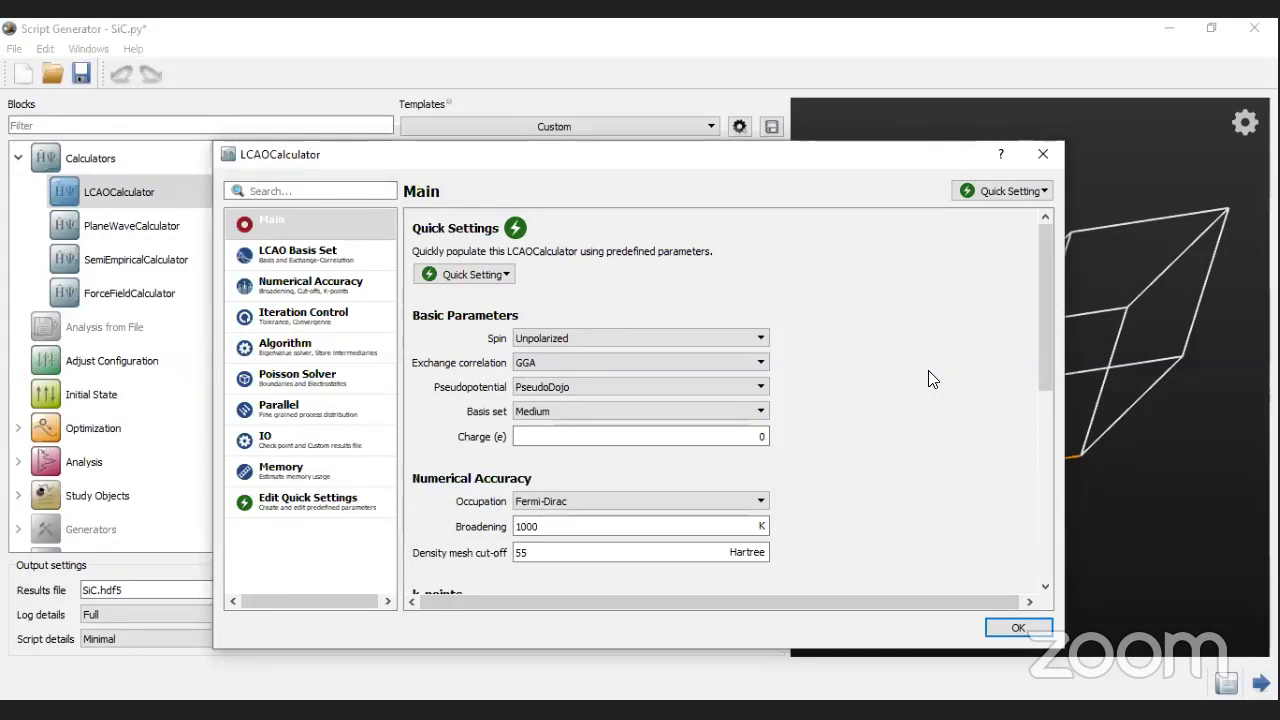
# Step: Review the pseudopotential choices, numerical accuracy and k-point sampling of the LCAOCalculator, and close its settings without changes
pyautogui.click(541, 389)
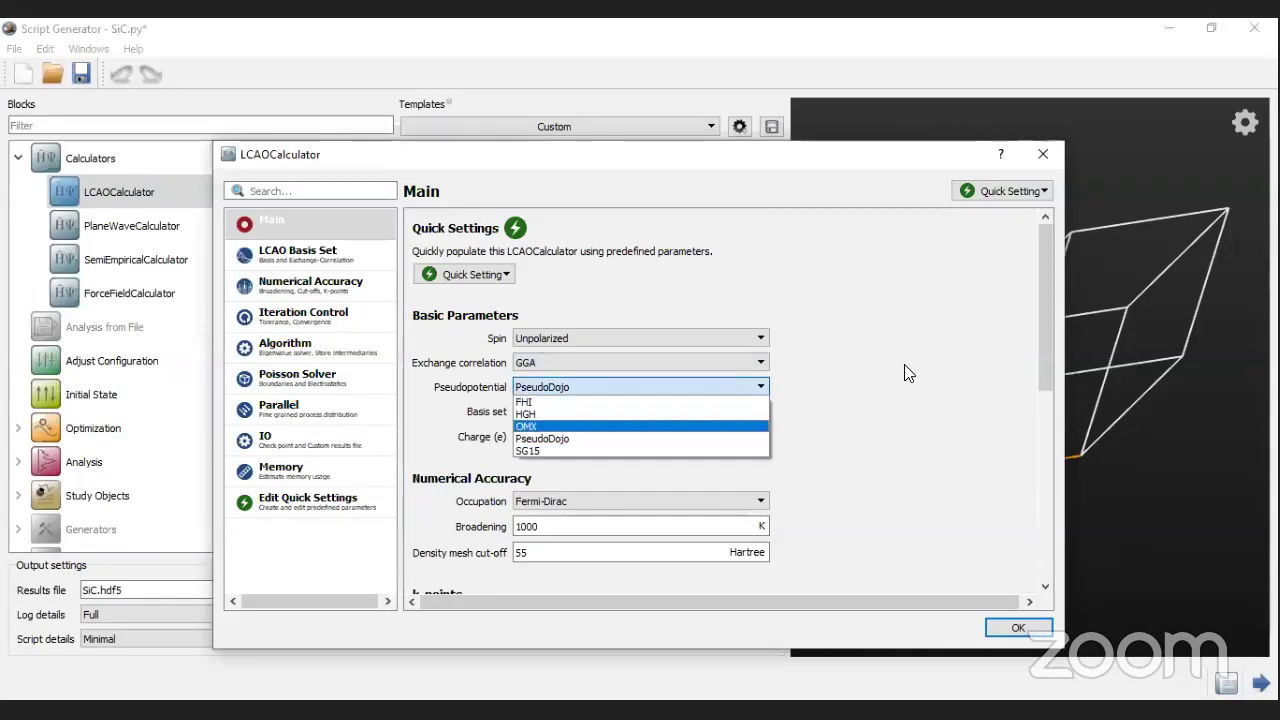
pyautogui.click(684, 481)
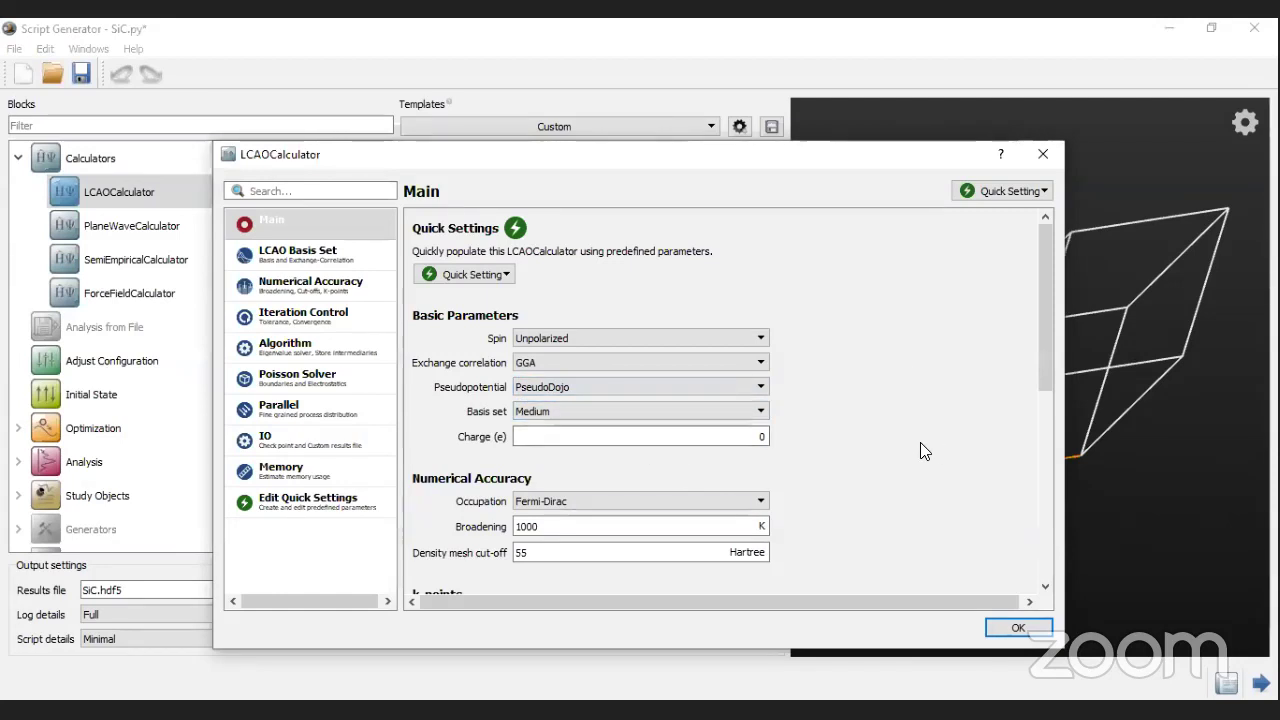
pyautogui.scroll(-2, 533, 512)
pyautogui.scroll(-2, 540, 508)
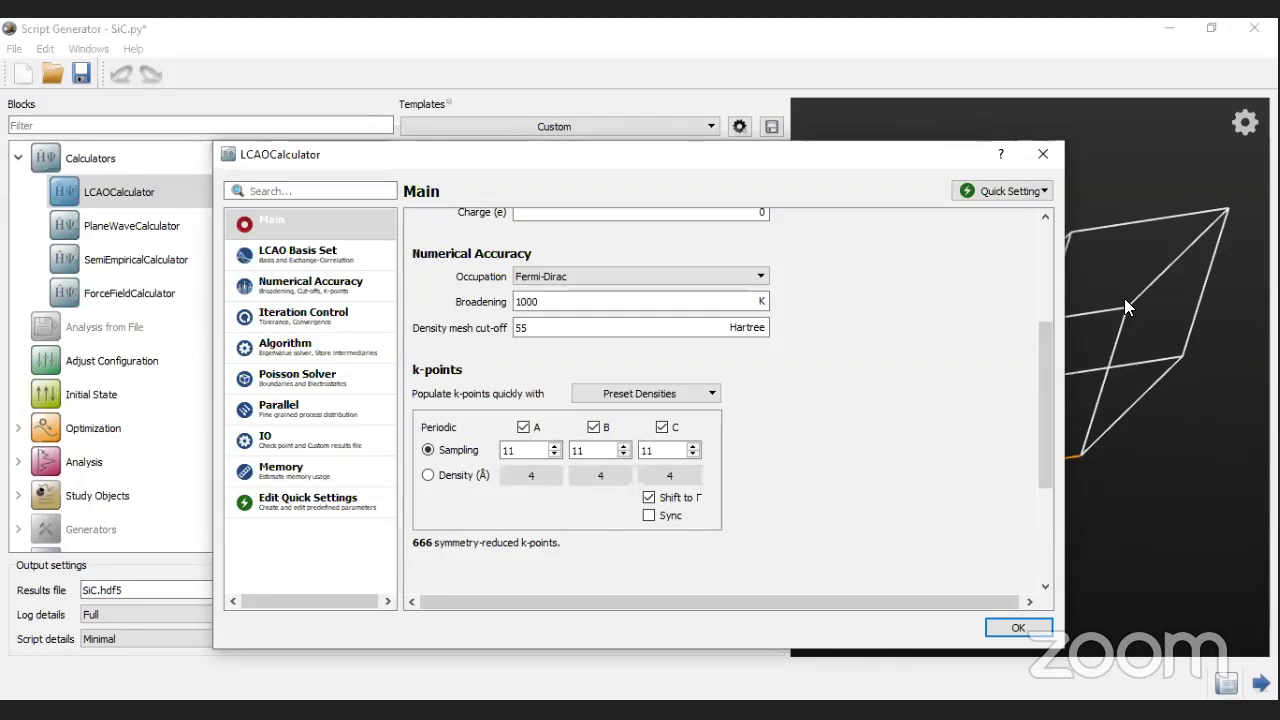
pyautogui.click(1043, 156)
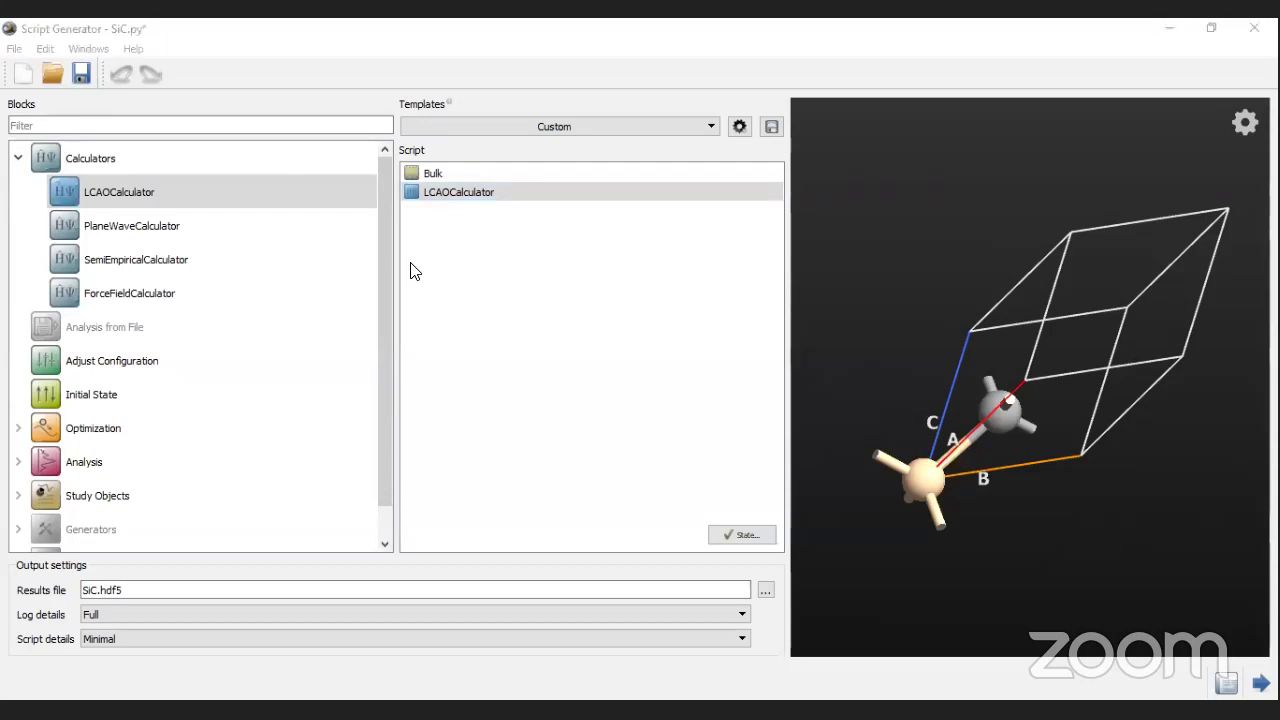
# Step: Switch back to the Builder and examine the SiC Brillouin zone from several angles in the Brillouin Zone Viewer
pyautogui.hotkey('alt', 'Tab')
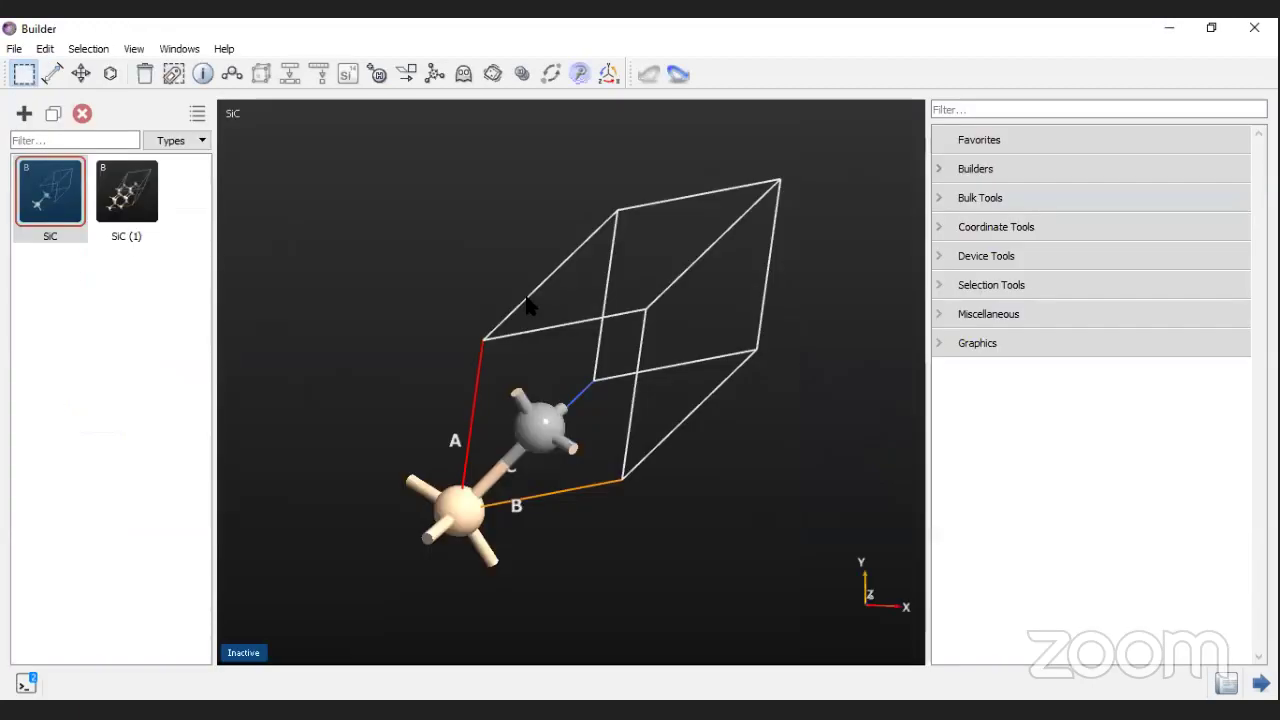
pyautogui.click(948, 168)
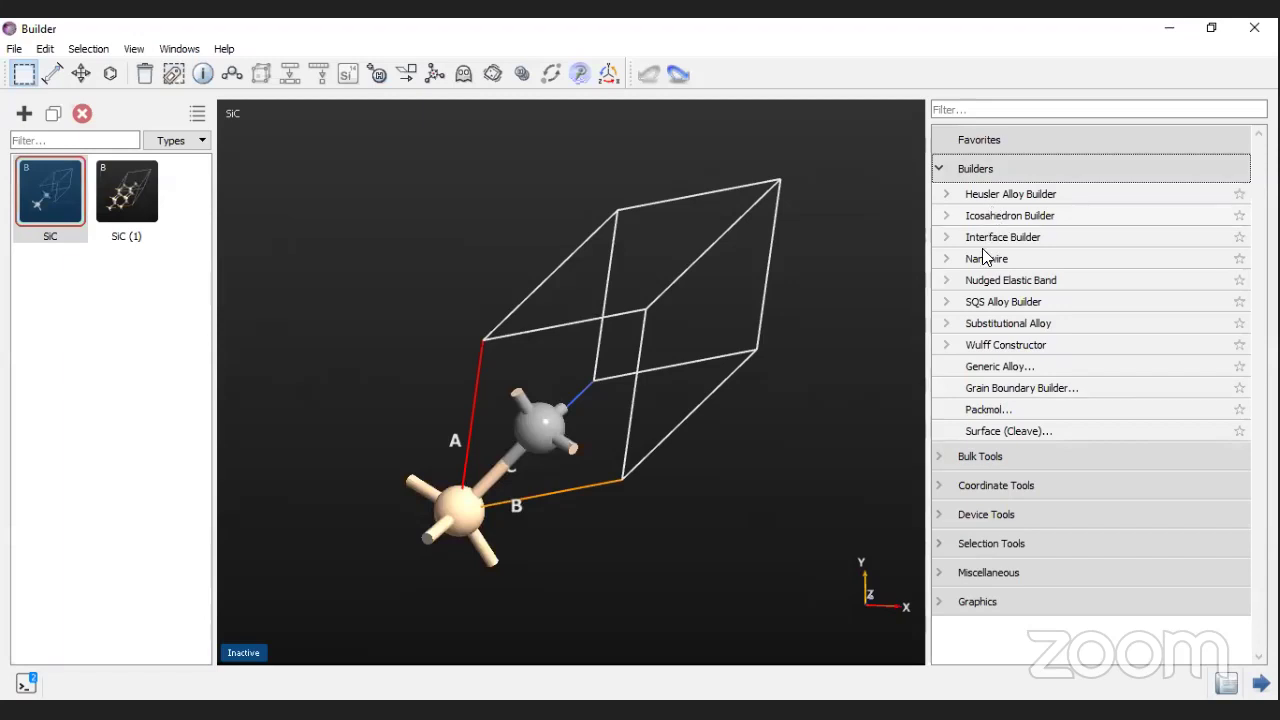
pyautogui.click(978, 171)
pyautogui.click(984, 200)
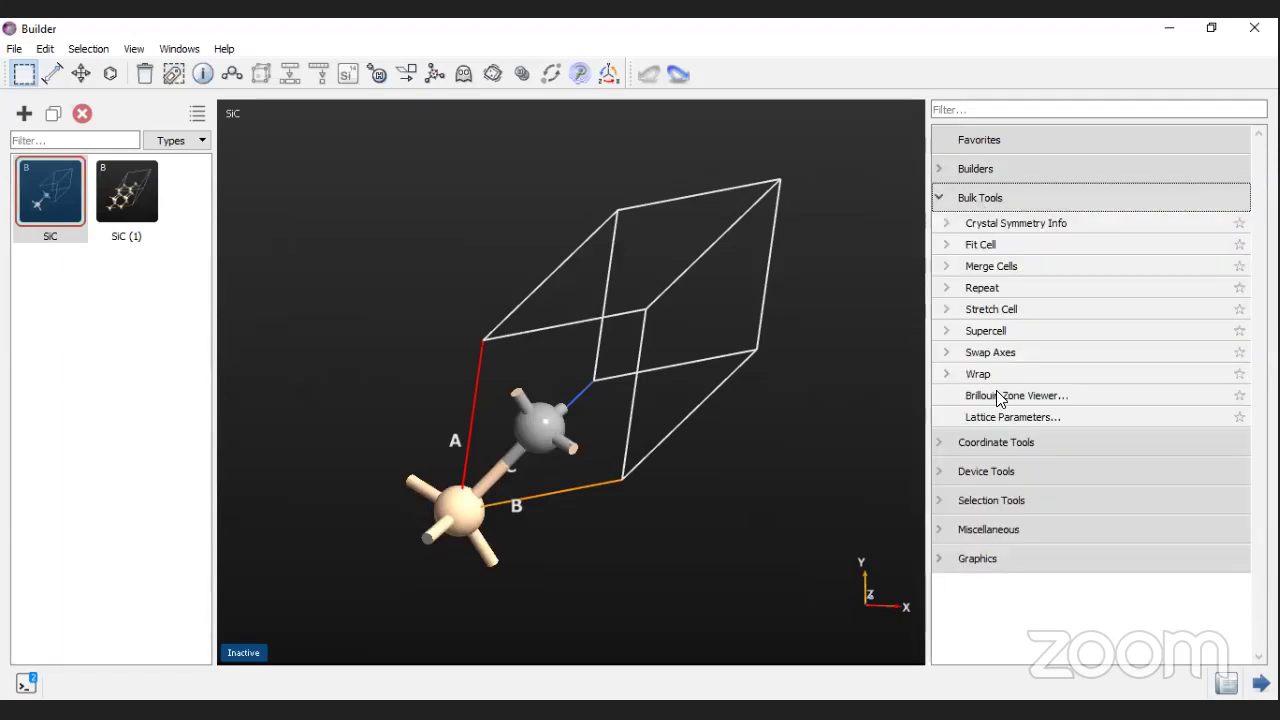
pyautogui.doubleClick(996, 395)
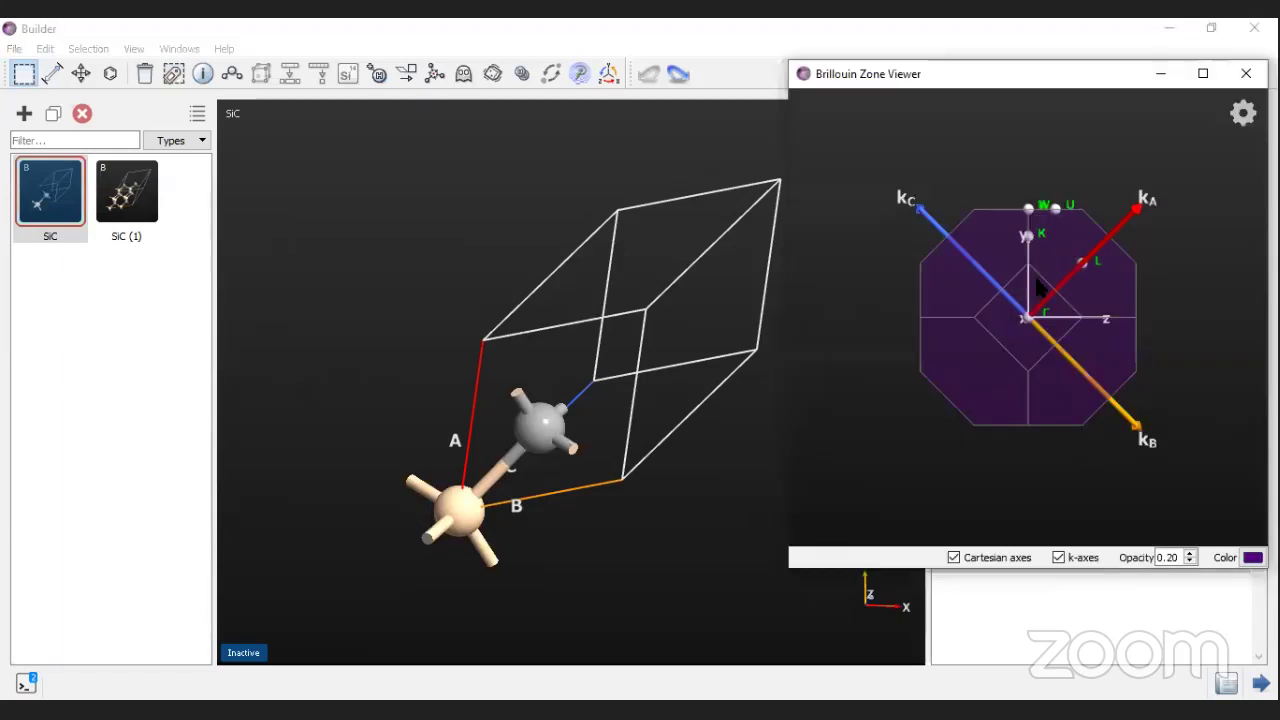
pyautogui.moveTo(949, 391); pyautogui.dragTo(910, 368)
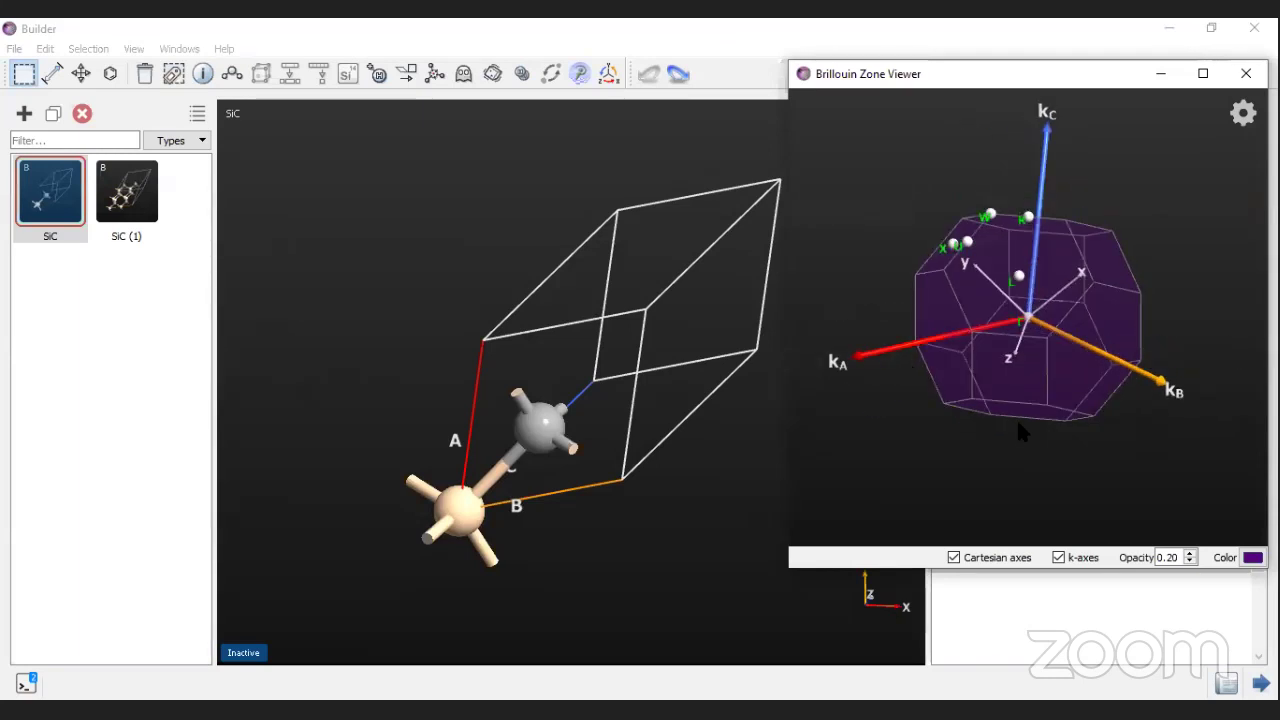
pyautogui.scroll(2, 1010, 345)
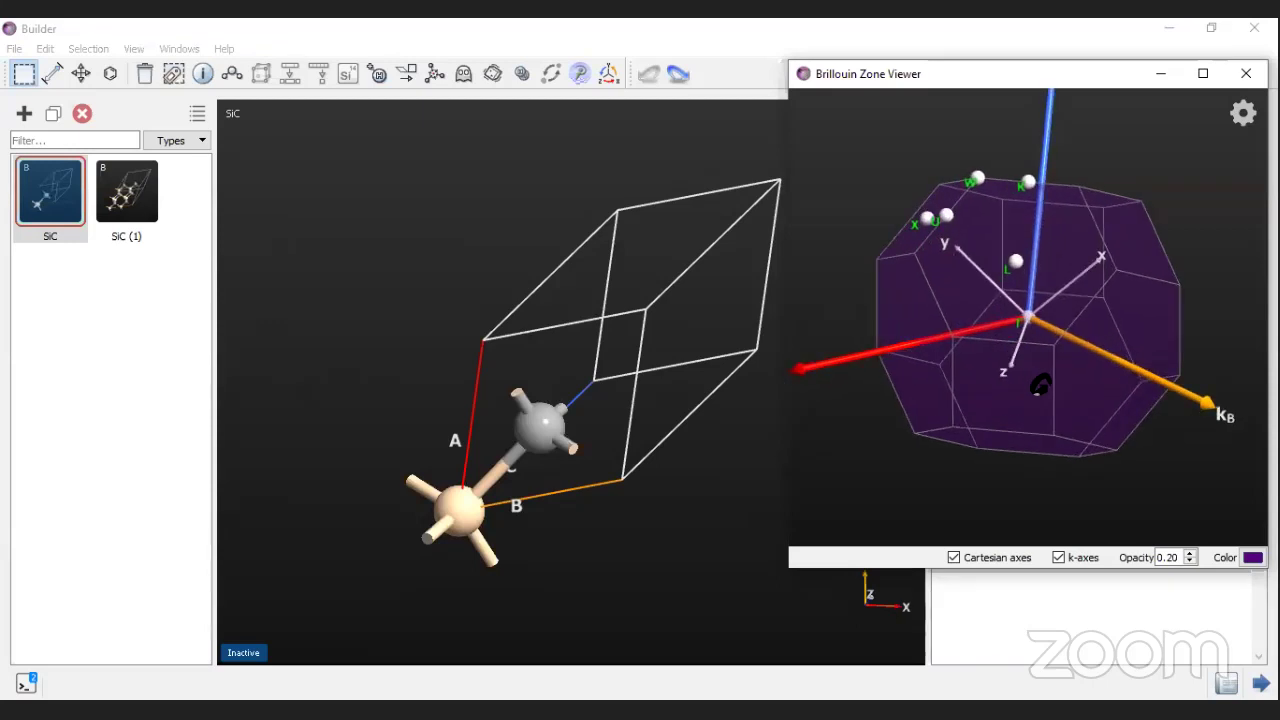
pyautogui.moveTo(1040, 380); pyautogui.dragTo(1020, 258)
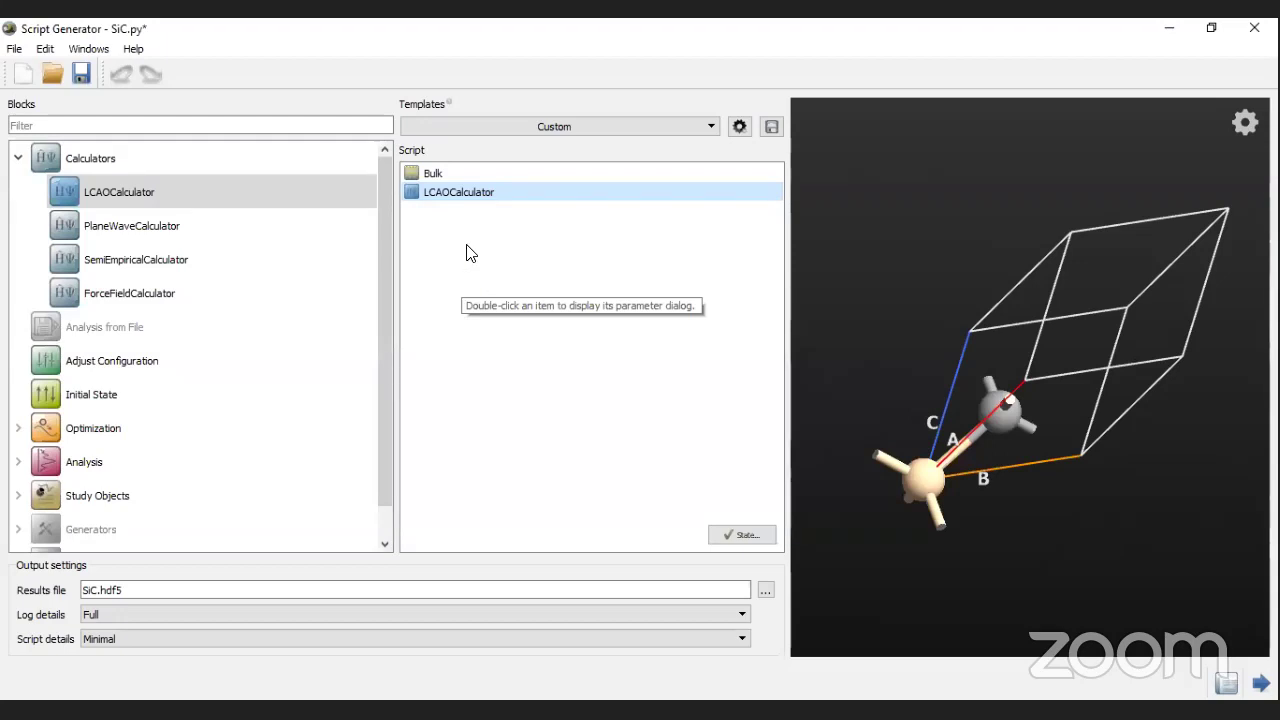
# Step: Reopen the LCAOCalculator settings, examine the LCAO basis set options and the carbon basis set plot, and close the settings again
pyautogui.doubleClick(446, 193)
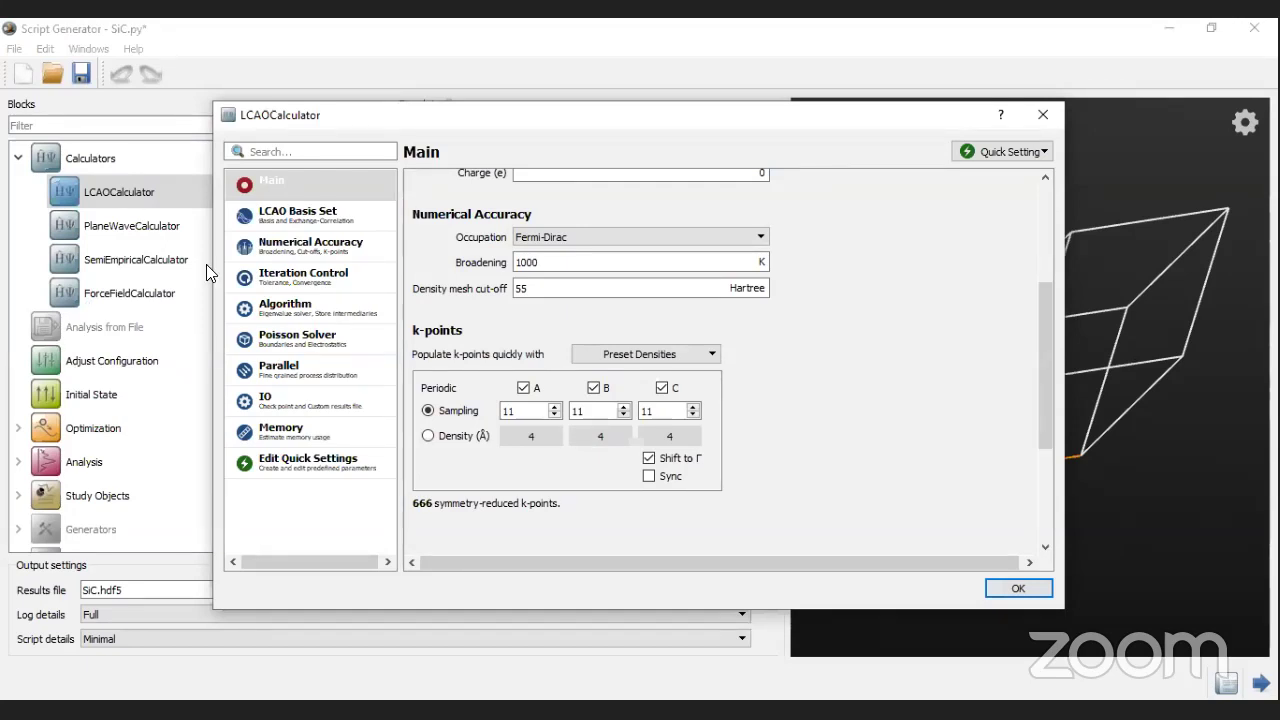
pyautogui.scroll(3, 790, 362)
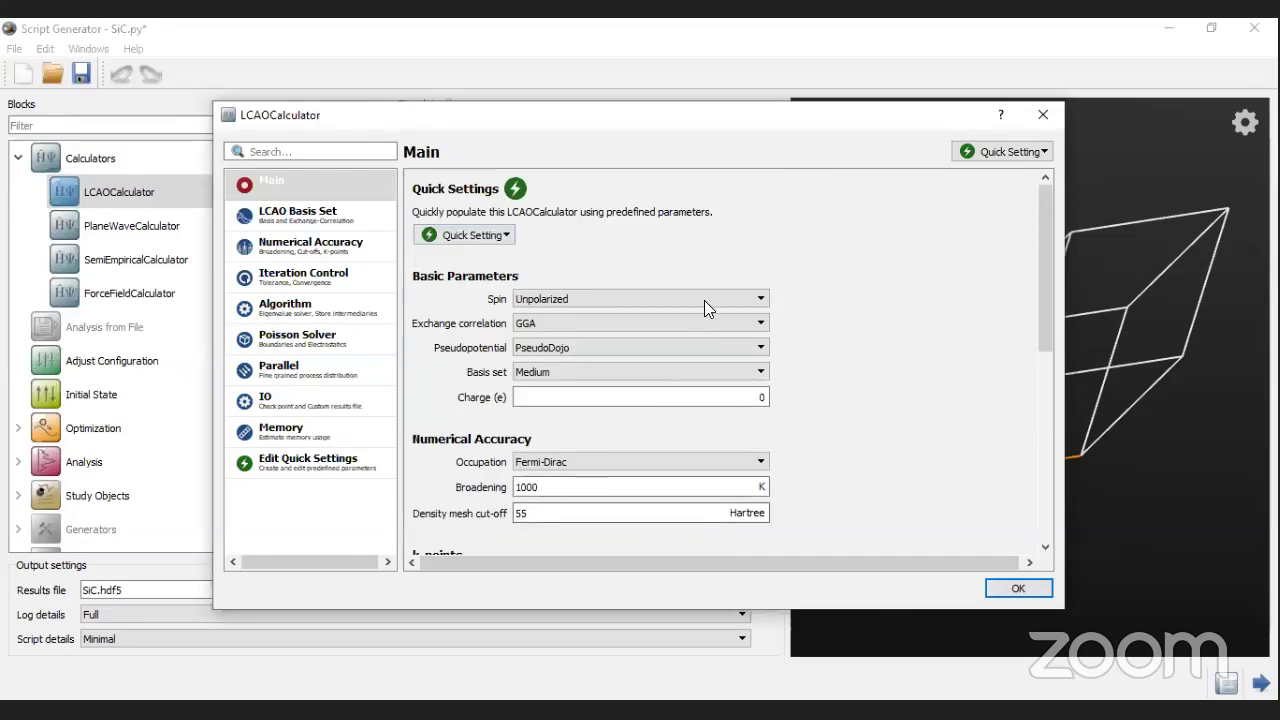
pyautogui.click(312, 214)
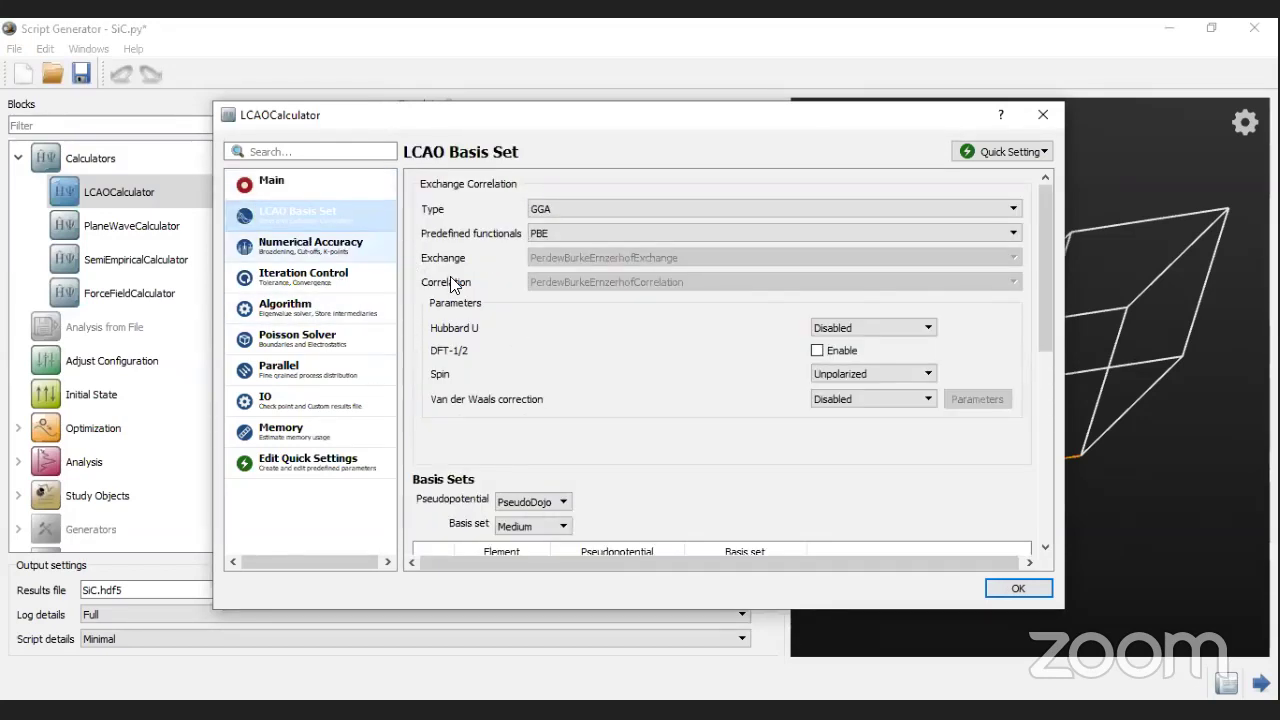
pyautogui.scroll(-2, 712, 390)
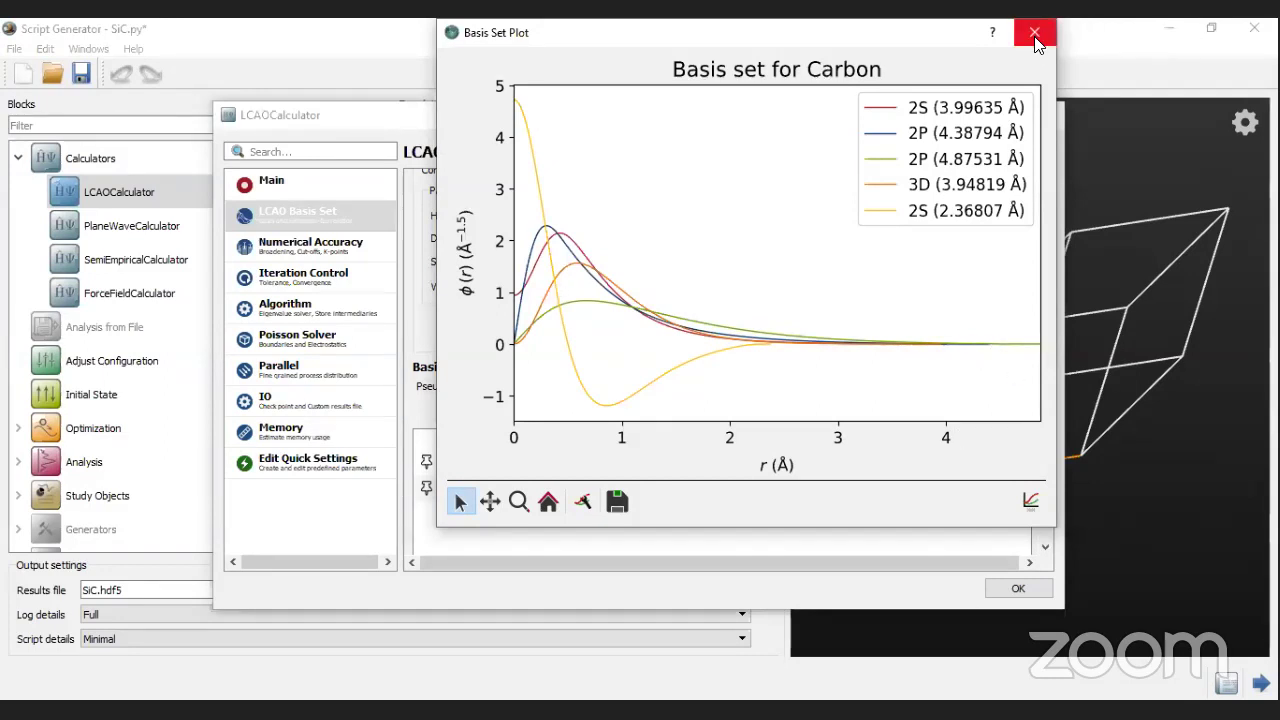
pyautogui.press('Escape')
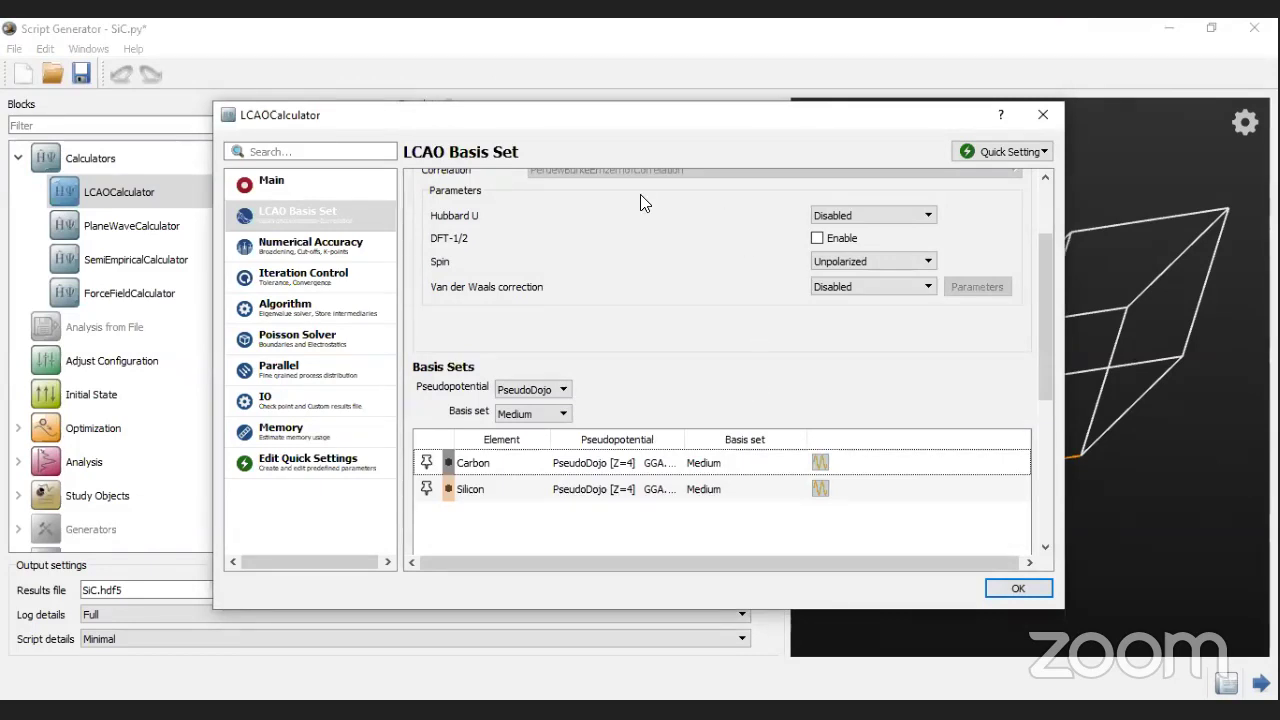
pyautogui.click(750, 130)
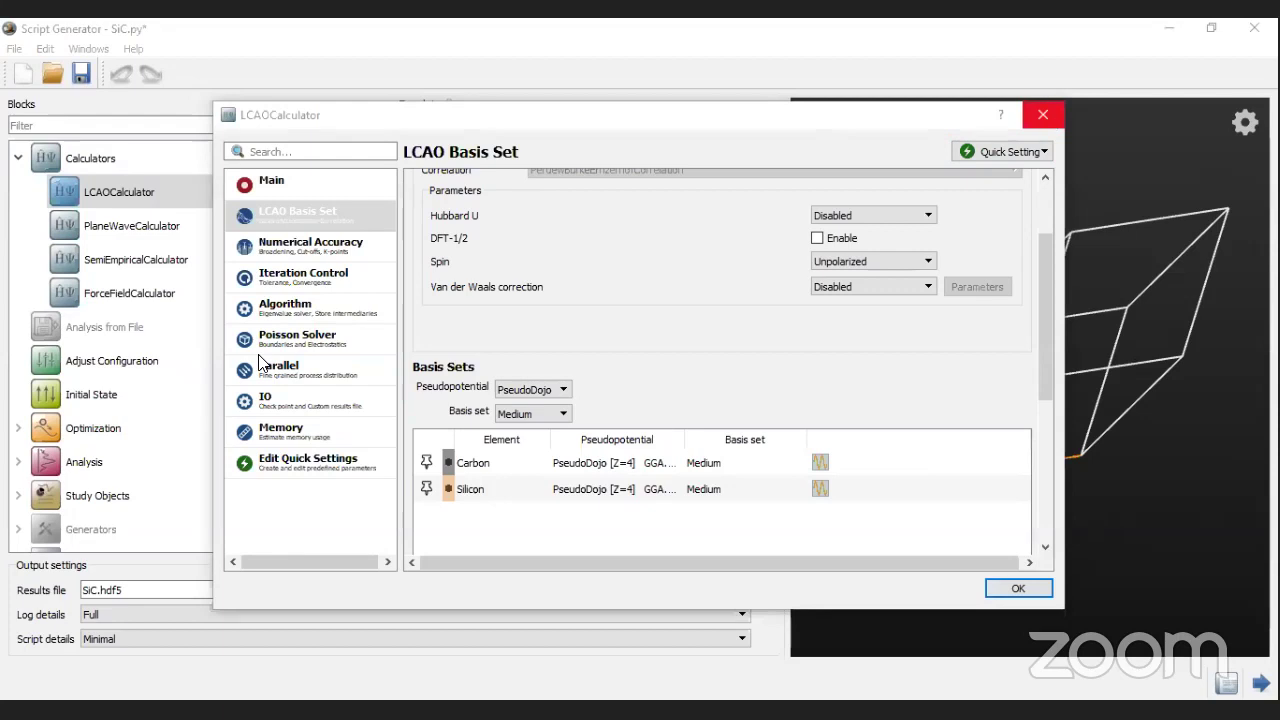
pyautogui.click(1043, 117)
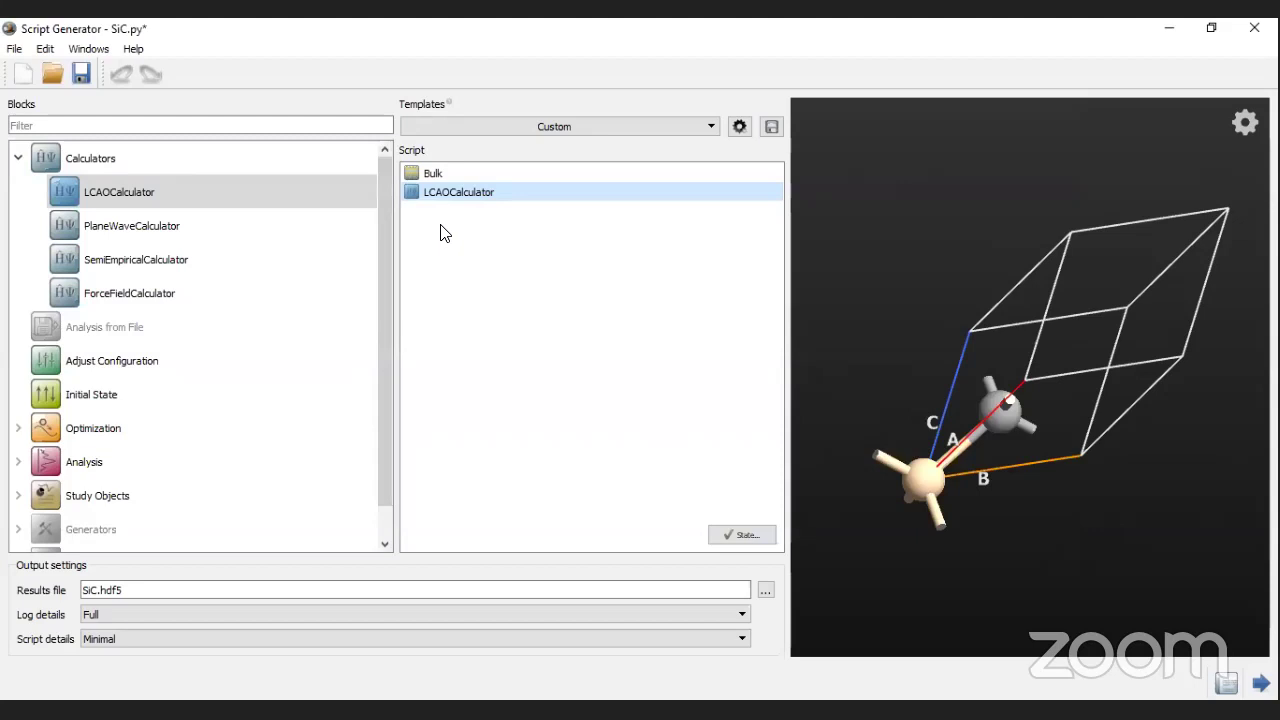
# Step: Look through the Optimization blocks available for the script and collapse them again
pyautogui.scroll(-1, 210, 210)
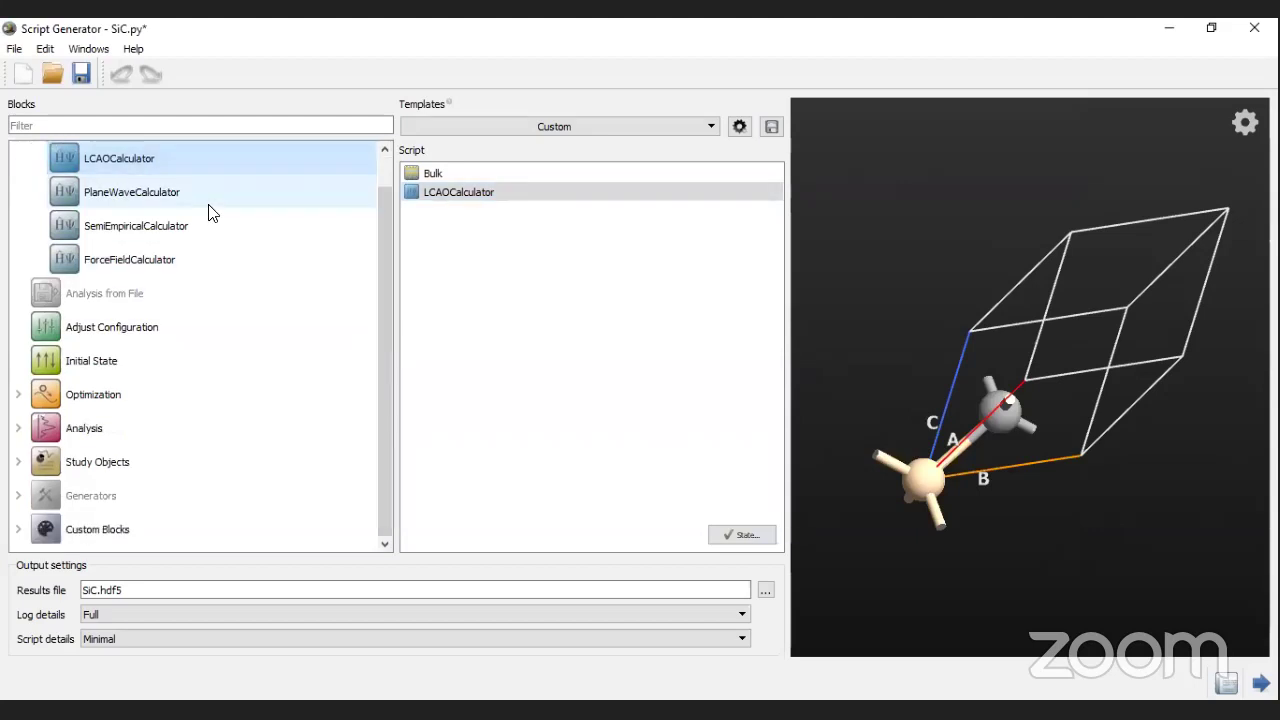
pyautogui.scroll(1, 205, 220)
pyautogui.scroll(-1, 200, 370)
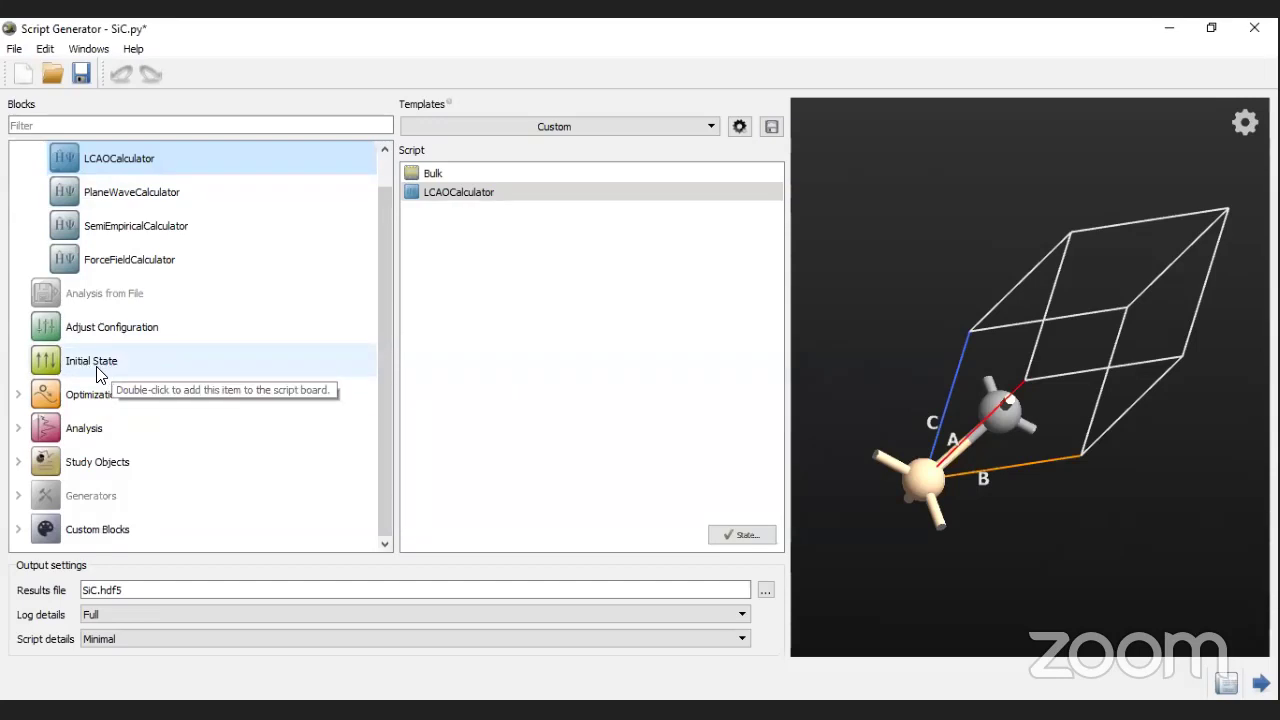
pyautogui.click(17, 395)
pyautogui.scroll(-2, 97, 349)
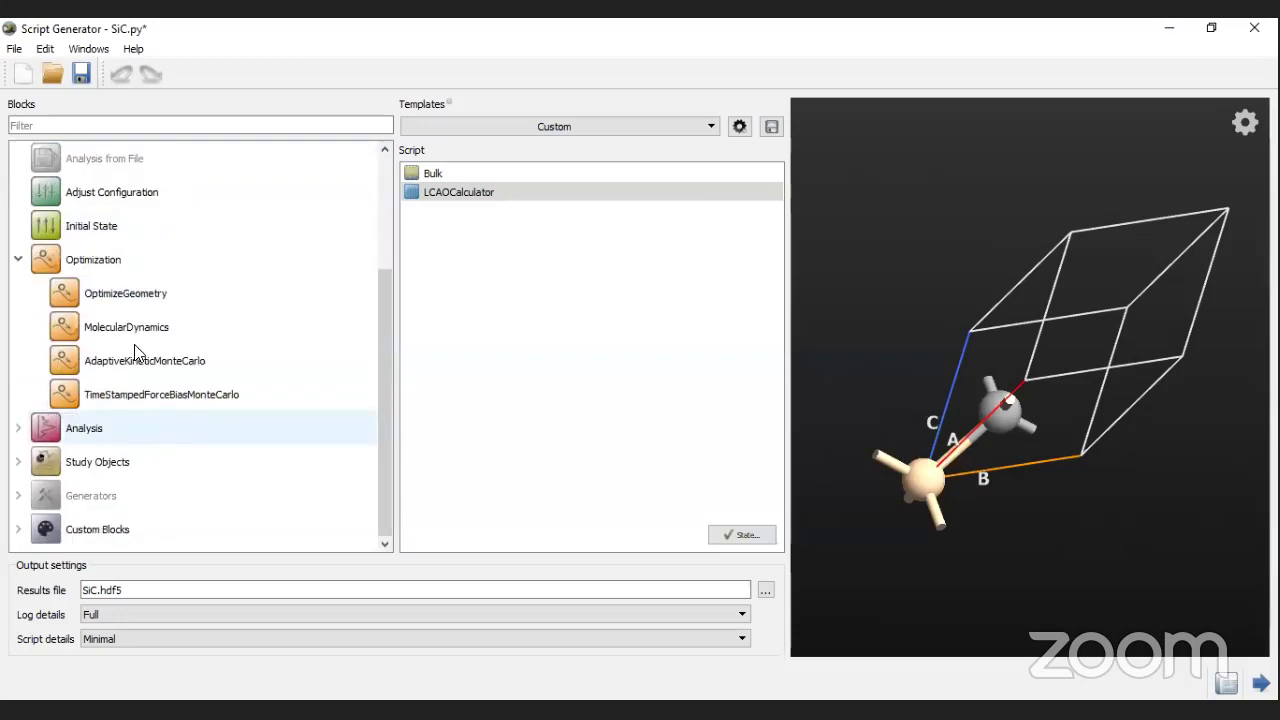
pyautogui.click(18, 260)
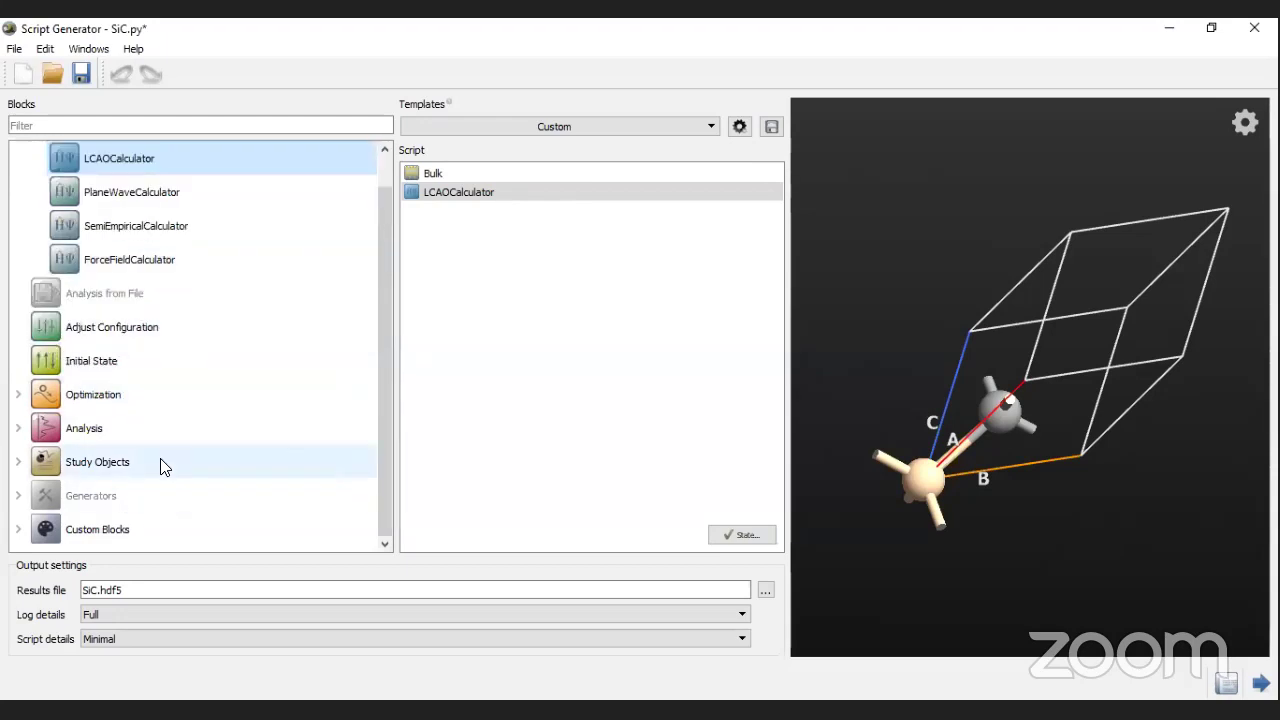
# Step: Look through the full list of Analysis blocks available for the script
pyautogui.click(19, 429)
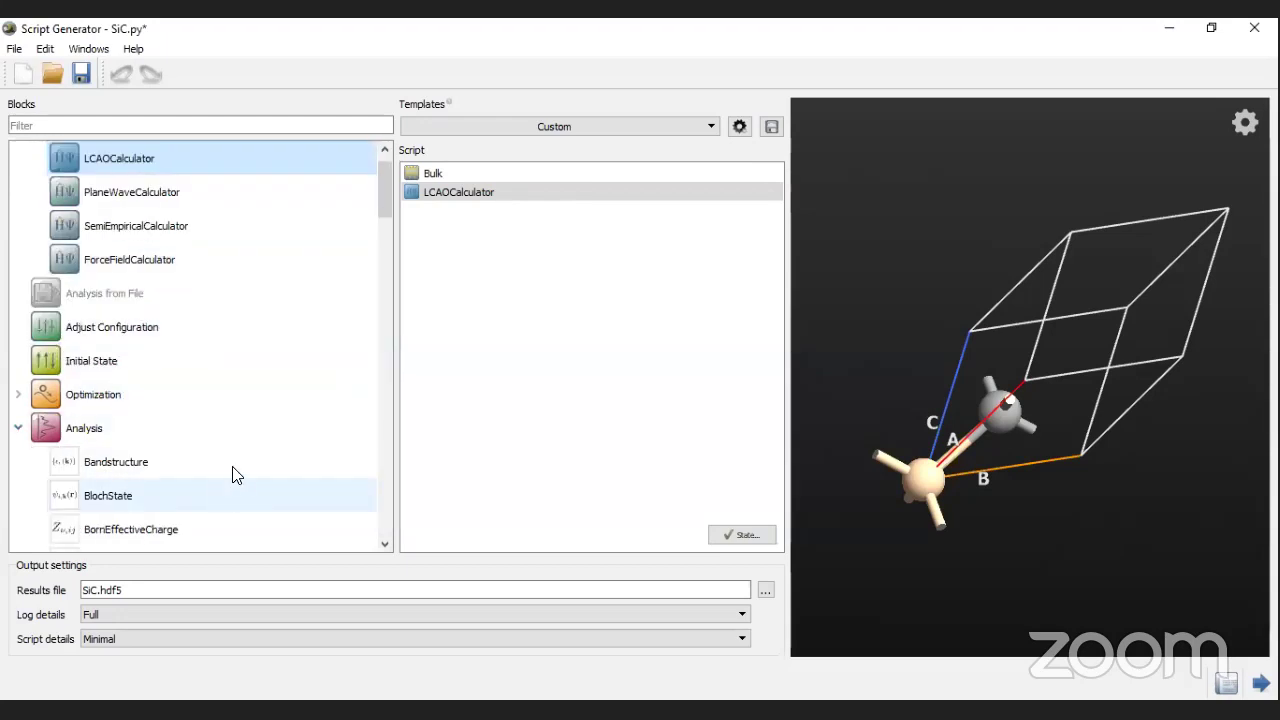
pyautogui.scroll(-1, 235, 473)
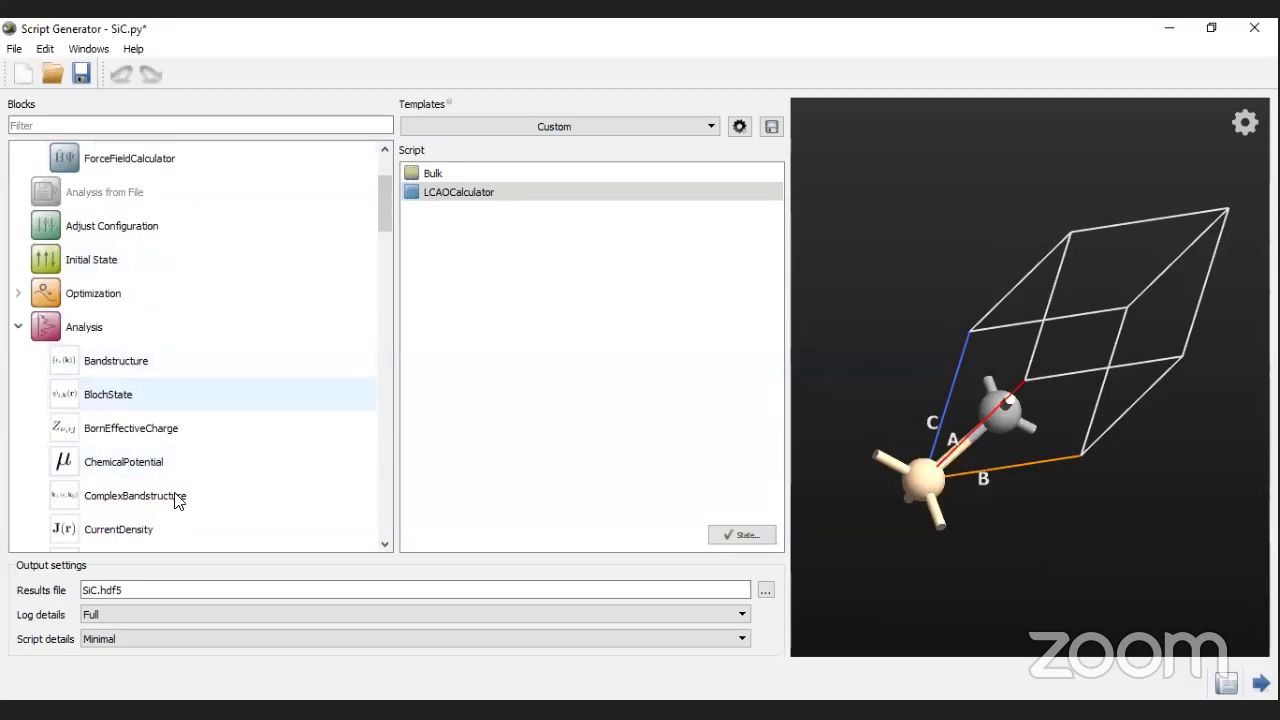
pyautogui.scroll(-2, 157, 391)
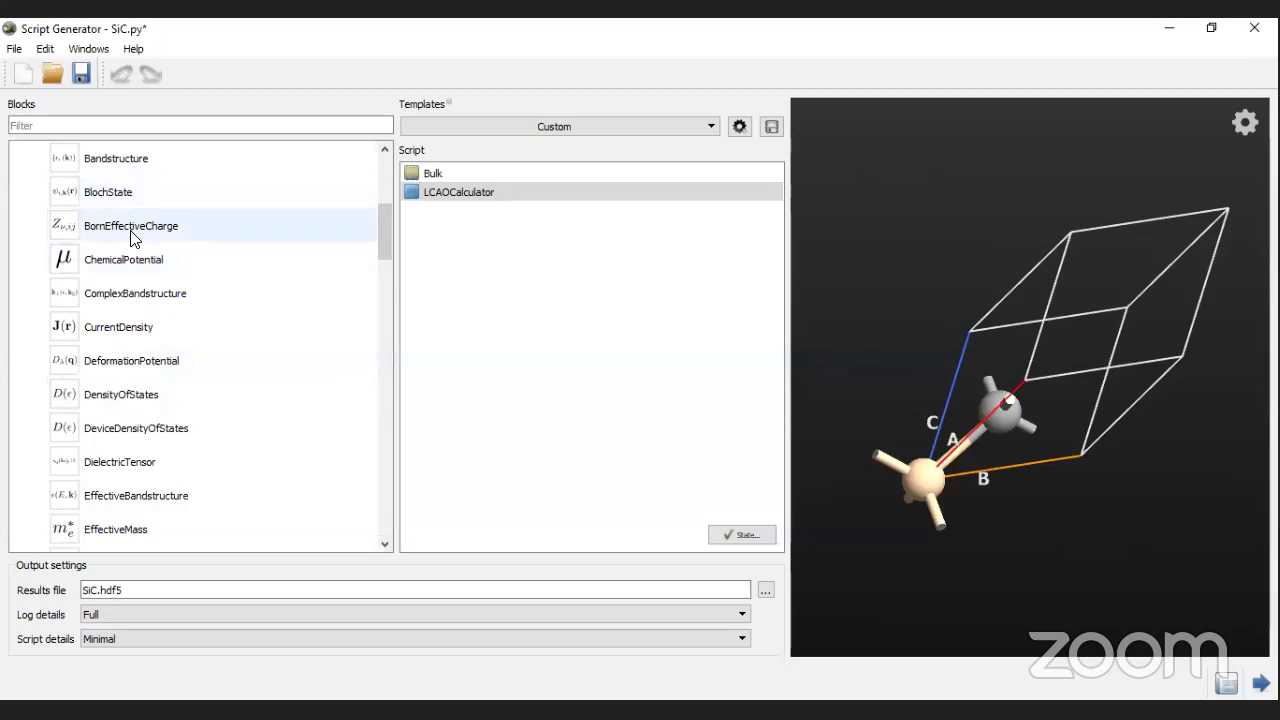
pyautogui.click(385, 544)
pyautogui.click(385, 544)
pyautogui.click(385, 544)
pyautogui.click(385, 544)
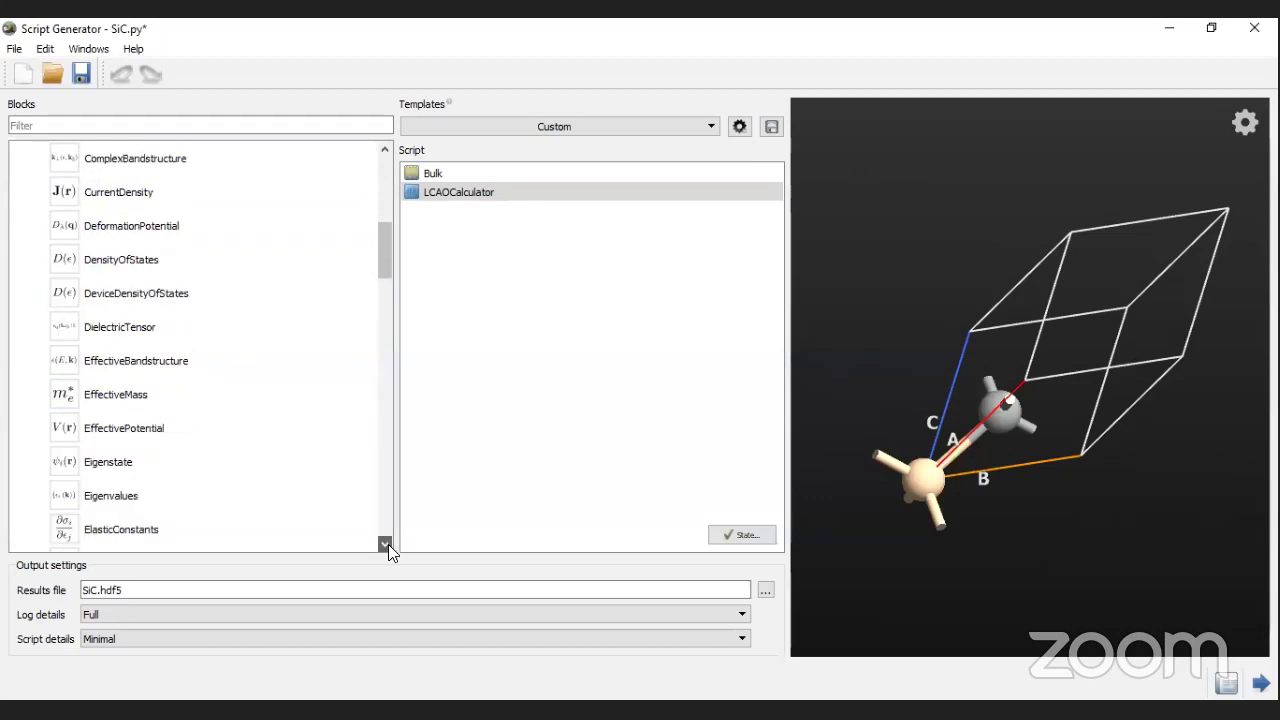
pyautogui.moveTo(388, 544); pyautogui.dragTo(388, 544)
pyautogui.click(385, 544)
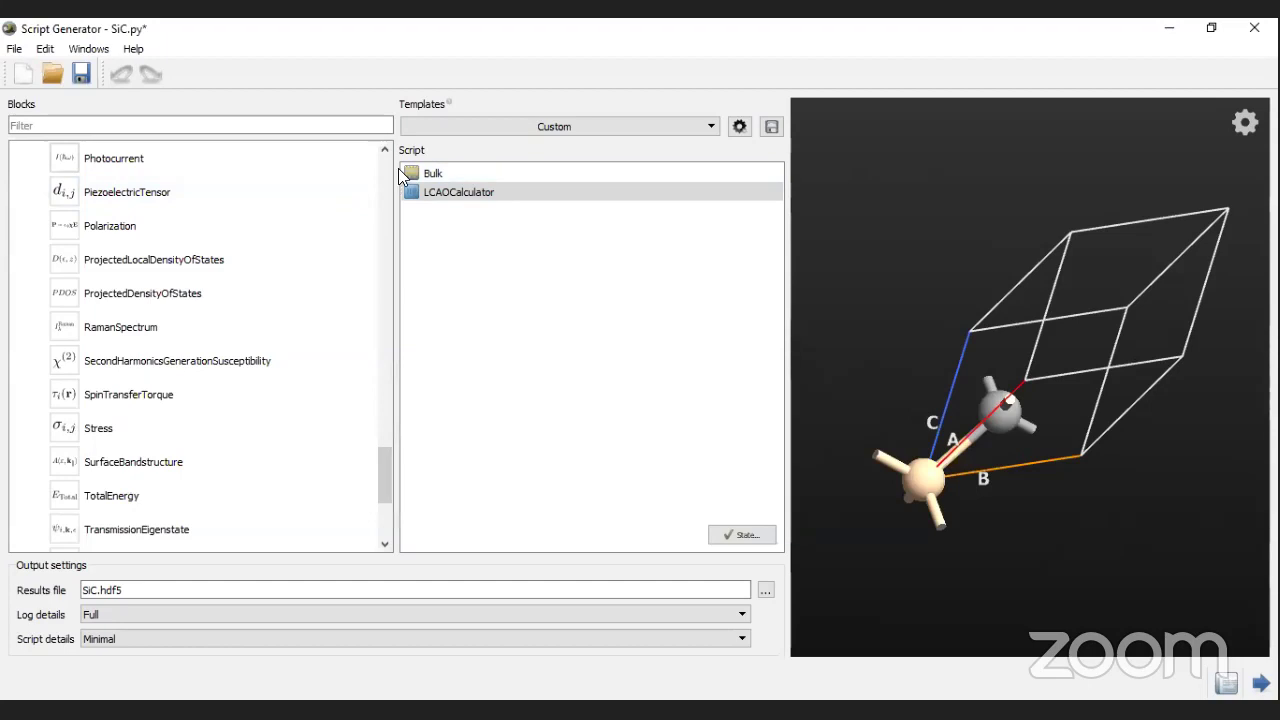
# Step: Add a Bandstructure analysis block to the script after the LCAOCalculator
pyautogui.moveTo(387, 148); pyautogui.dragTo(386, 146)
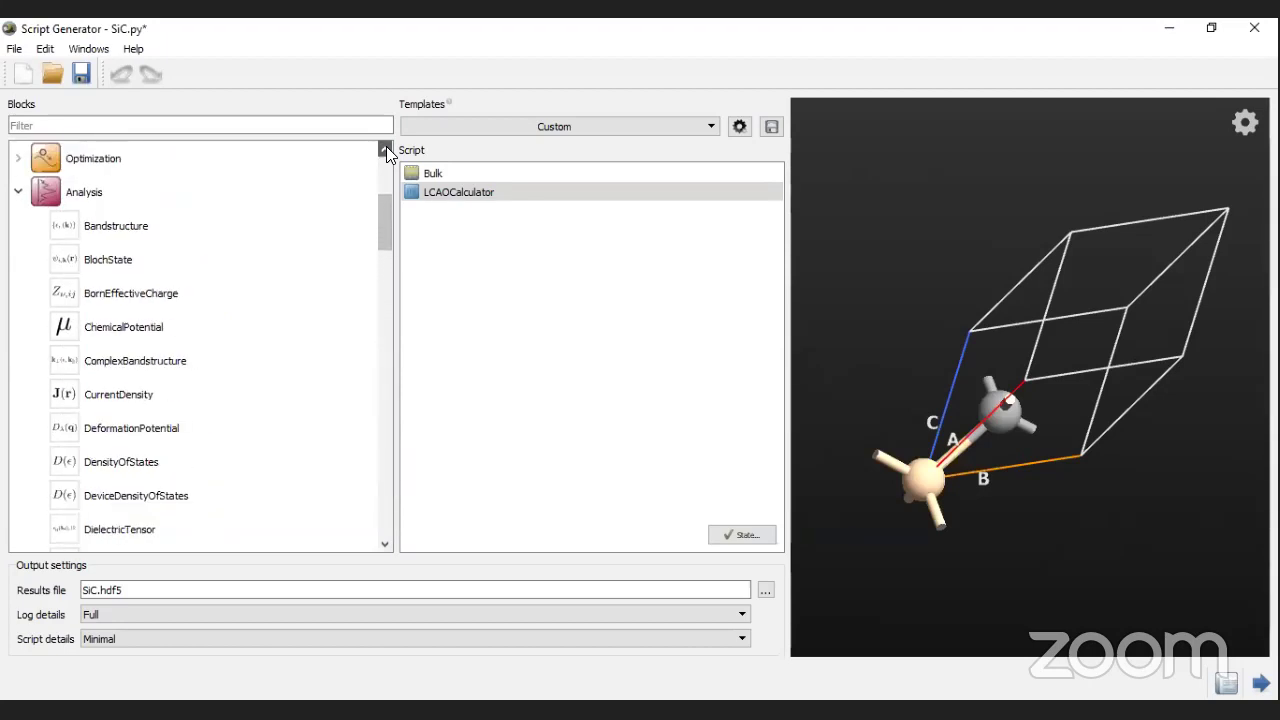
pyautogui.scroll(1, 91, 246)
pyautogui.click(96, 252)
pyautogui.doubleClick(96, 252)
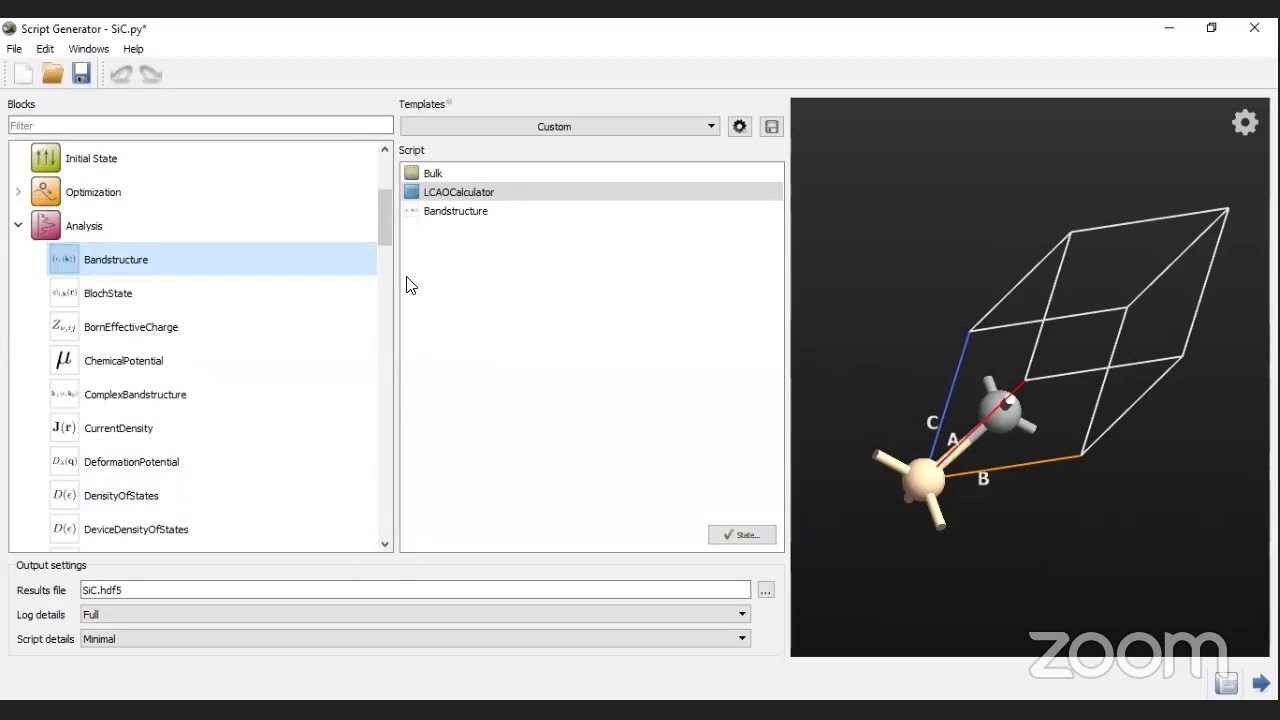
# Step: Review the Brillouin zone route in the Bandstructure block's settings and close them without changes
pyautogui.click(464, 192)
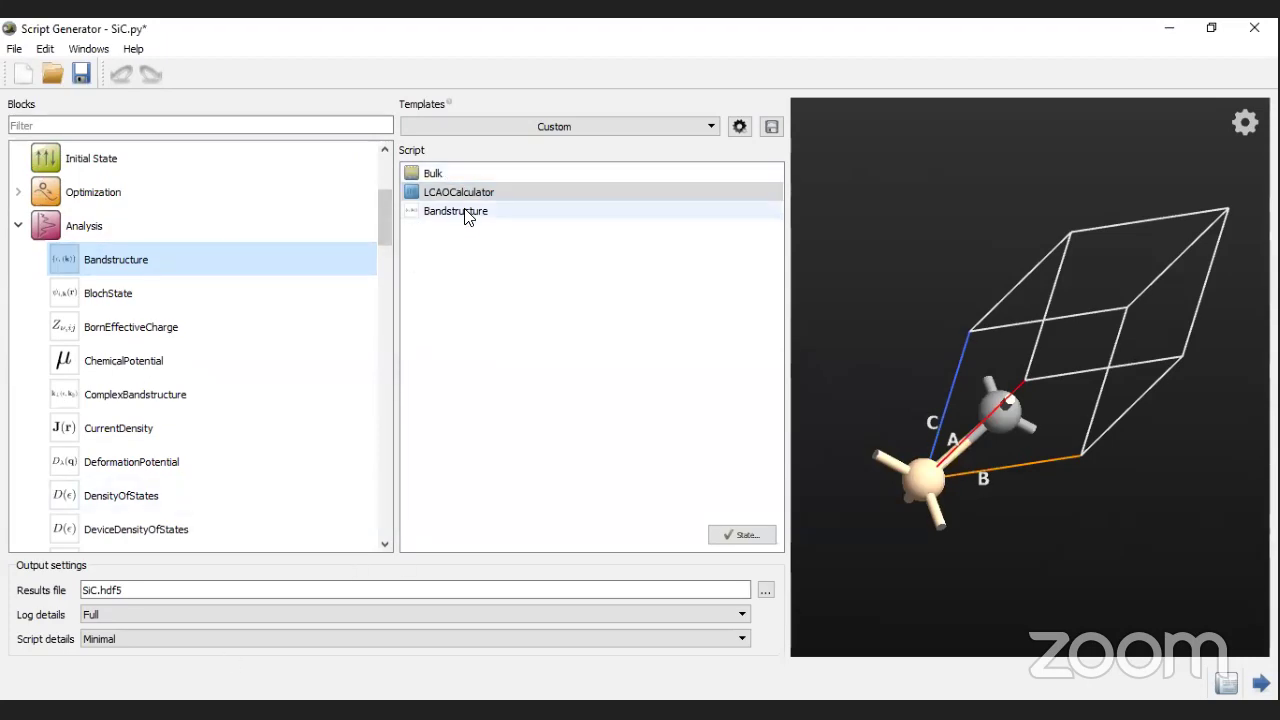
pyautogui.doubleClick(466, 213)
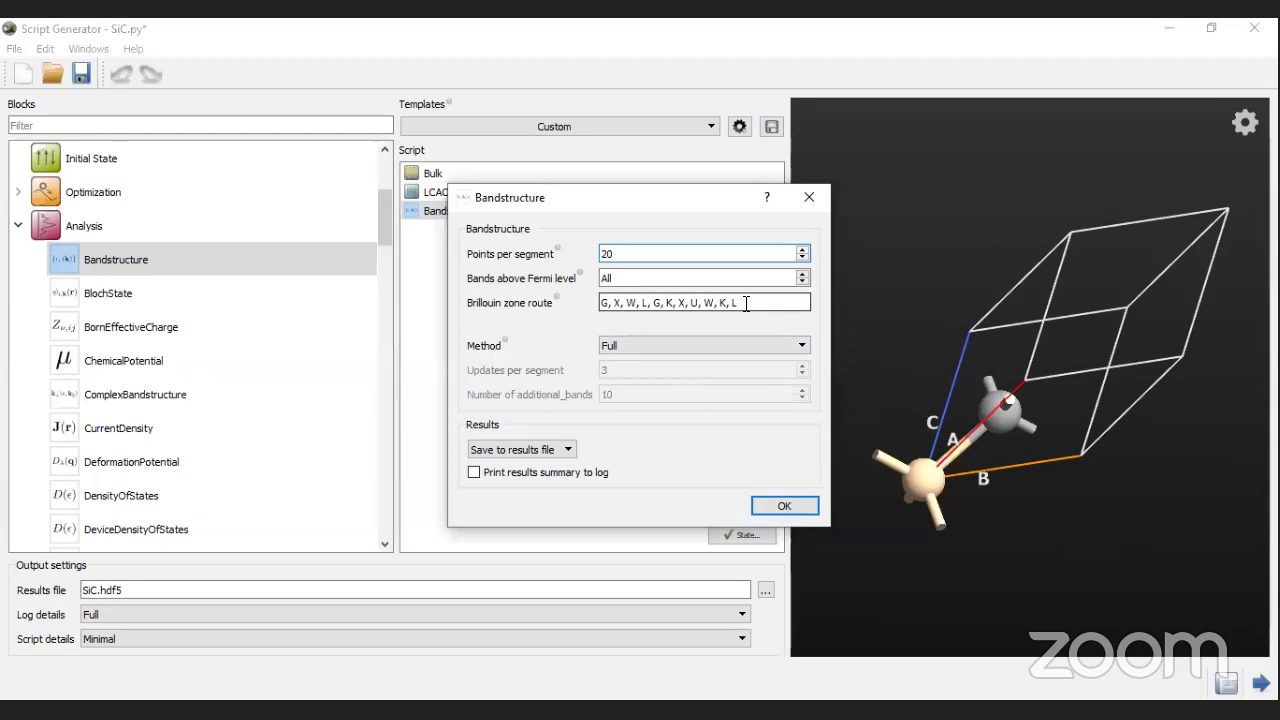
pyautogui.moveTo(746, 303); pyautogui.dragTo(534, 304)
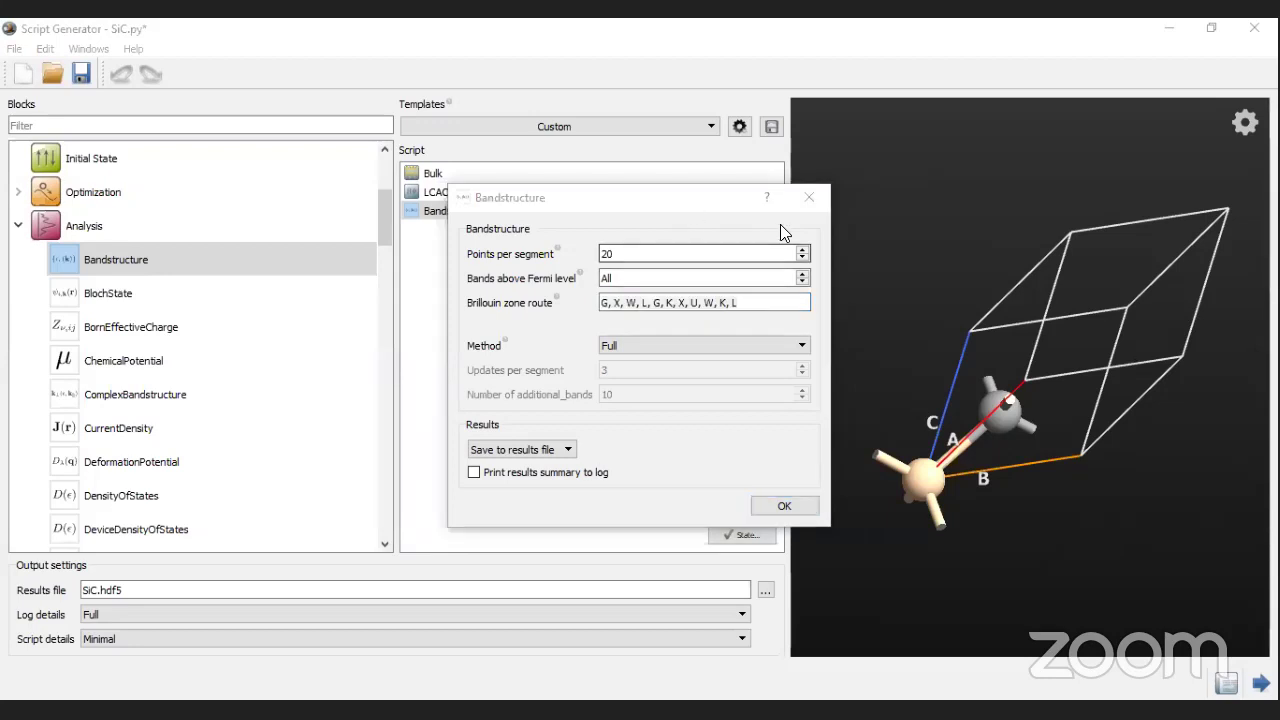
pyautogui.click(808, 199)
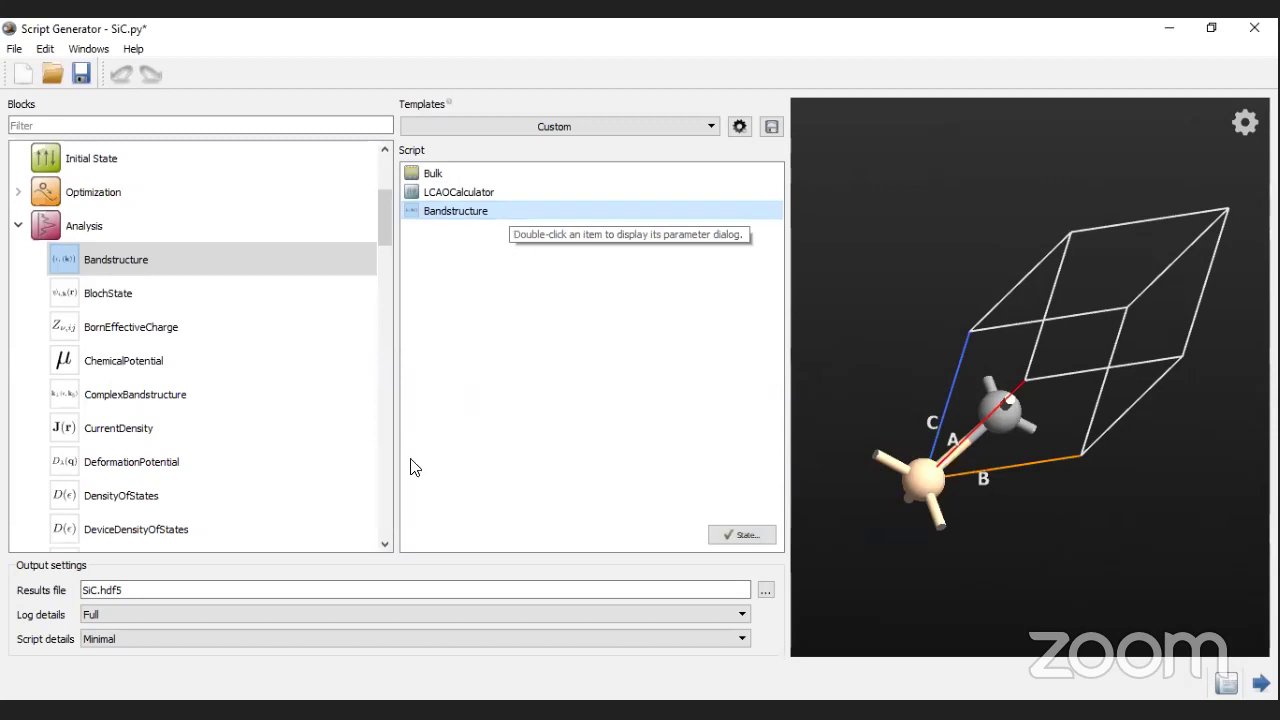
# Step: Keep SiC.hdf5 as the results file and send the script to the Job Manager
pyautogui.click(138, 590)
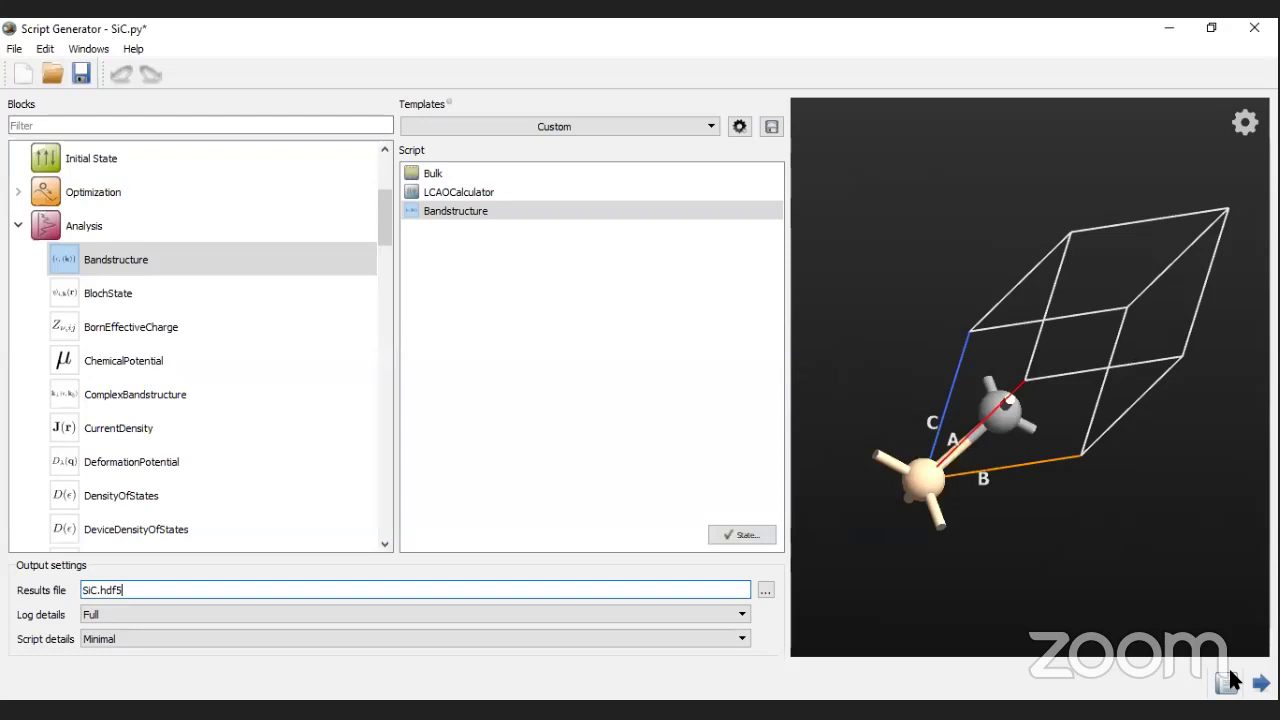
pyautogui.click(1260, 683)
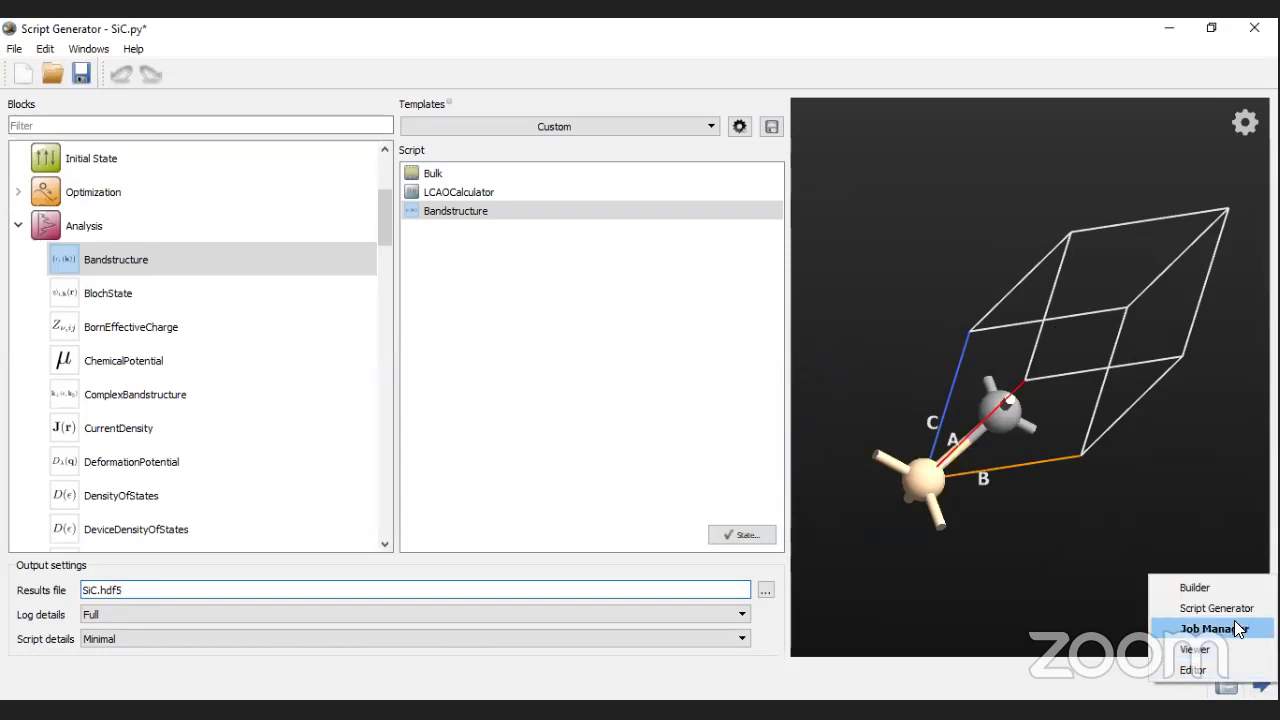
pyautogui.click(1195, 670)
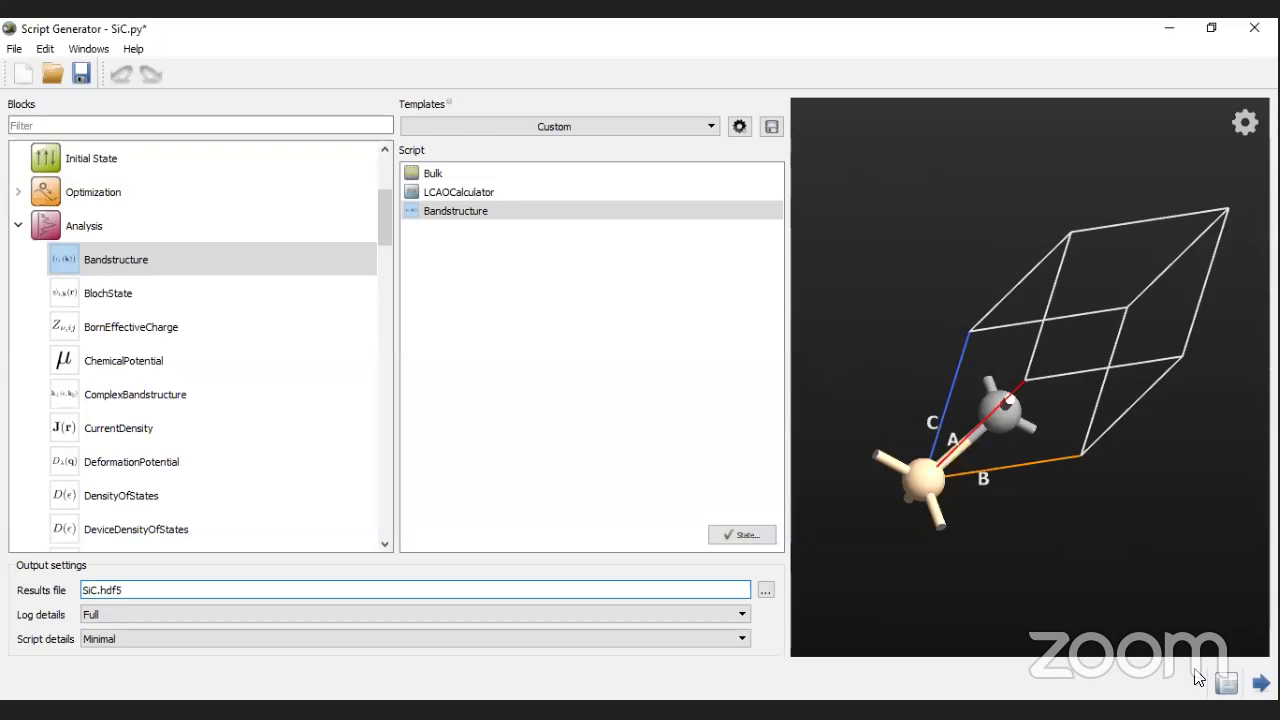
pyautogui.click(1260, 683)
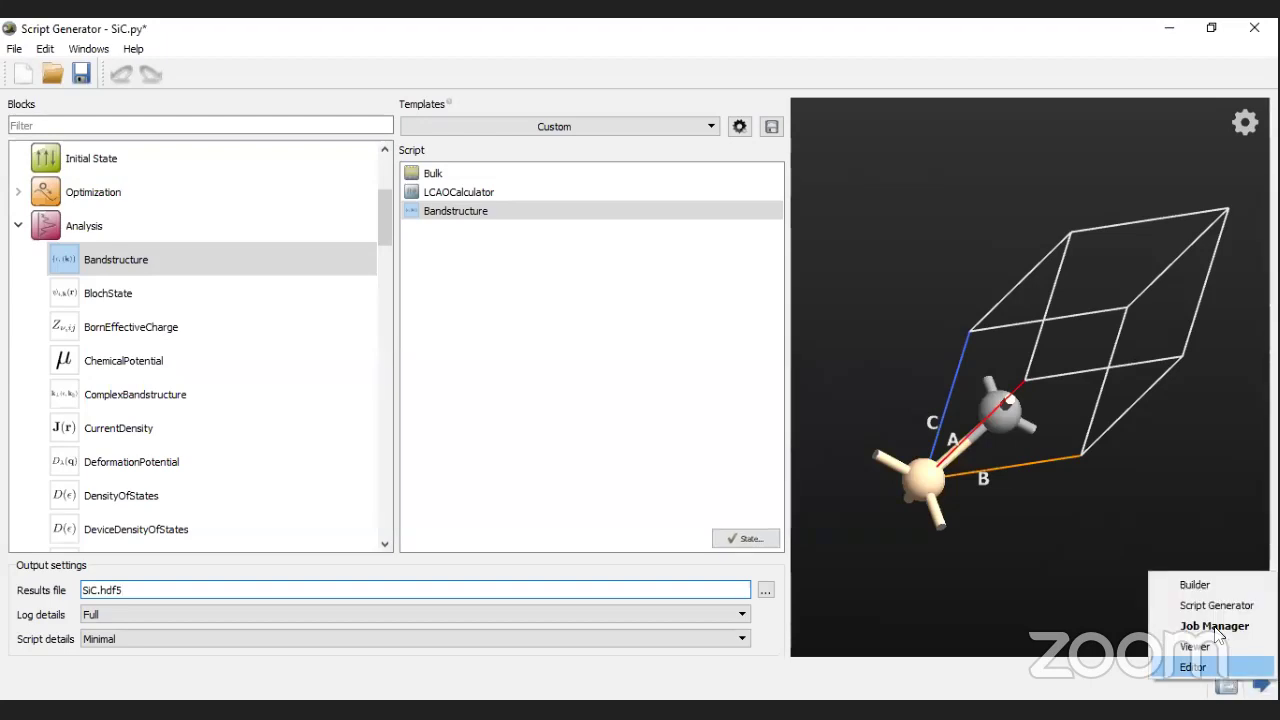
pyautogui.click(1214, 627)
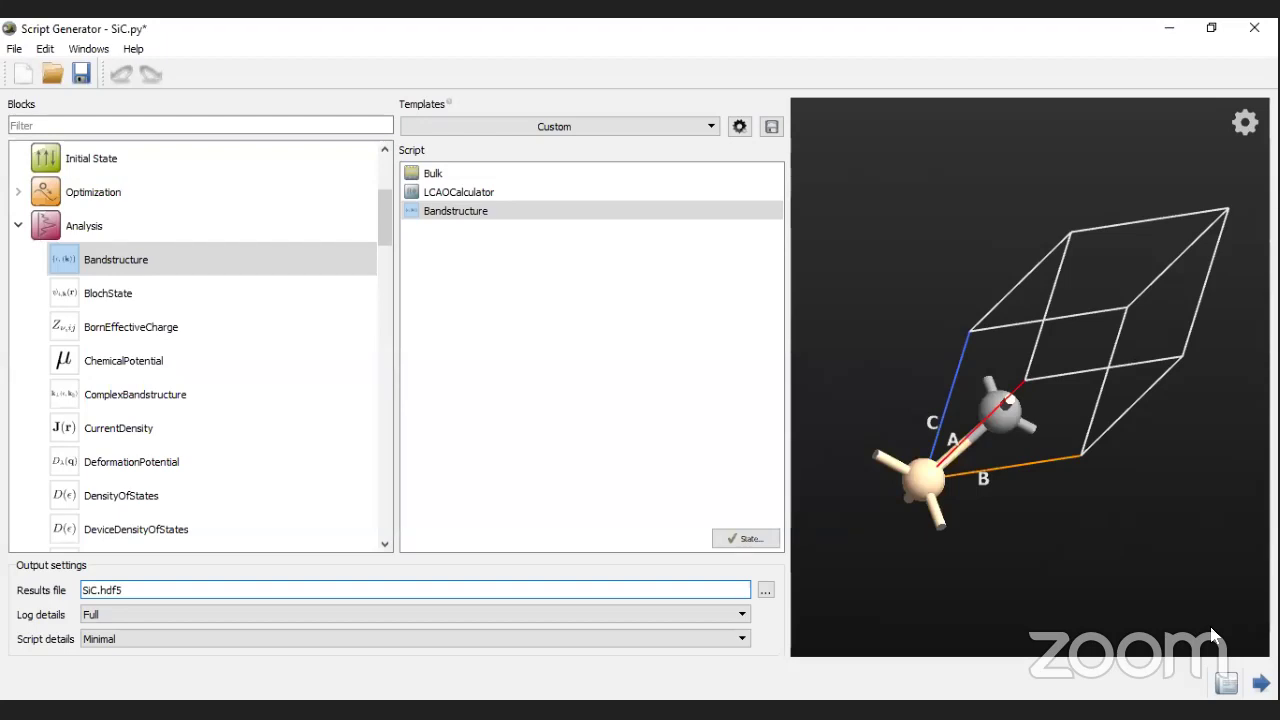
# Step: Save the script as SiC.py in the ATK_DEMO_2 folder and run it locally as a threaded parallel (single process) job
pyautogui.hotkey('alt', 'Tab')
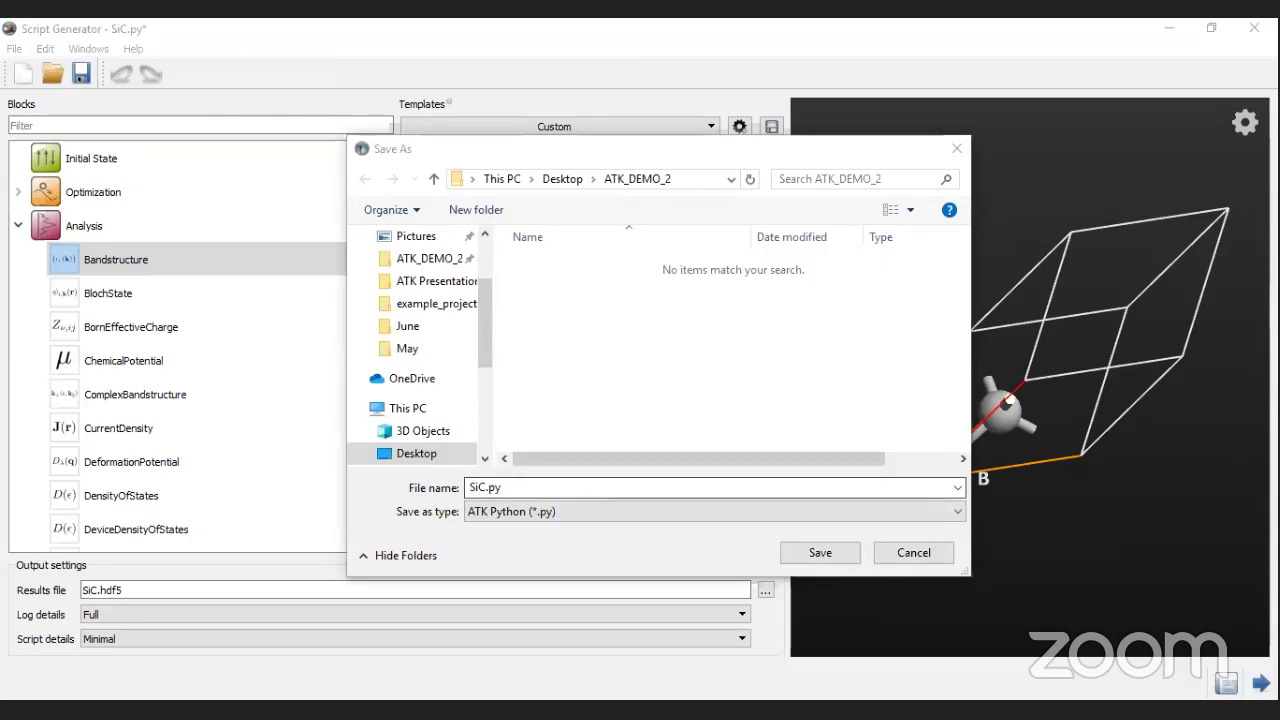
pyautogui.scroll(-4, 420, 340)
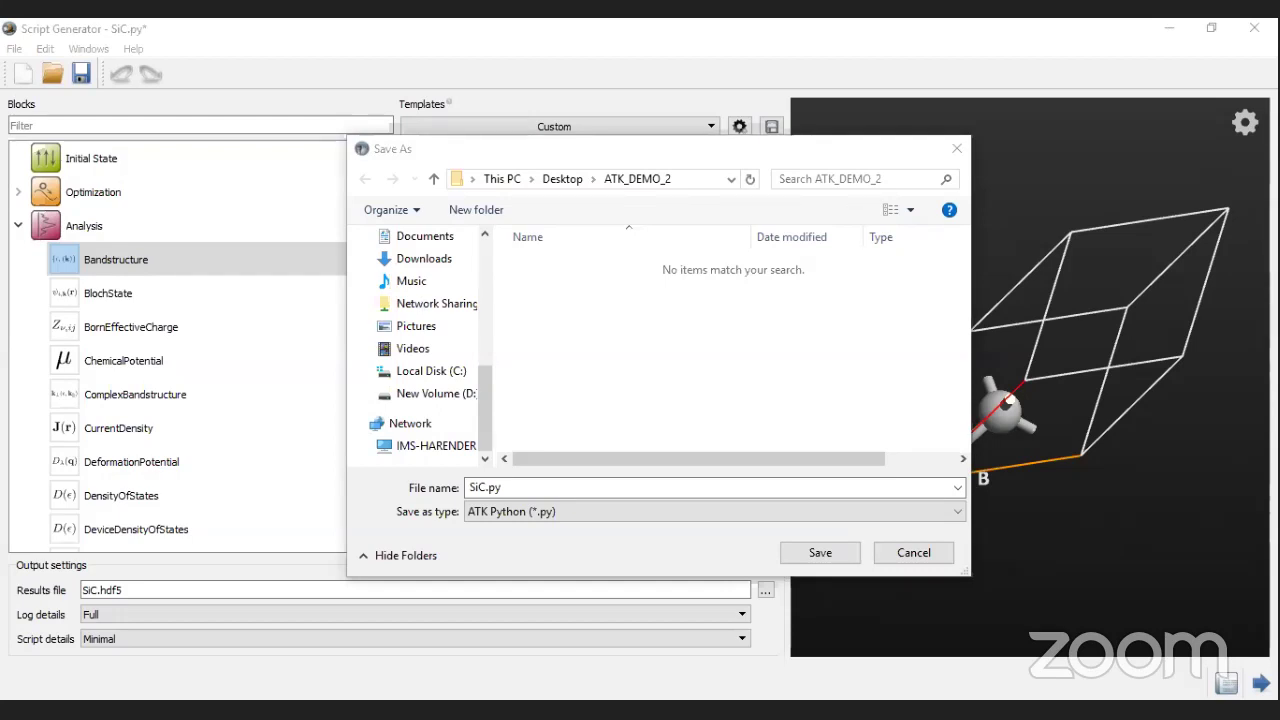
pyautogui.press('Tab')
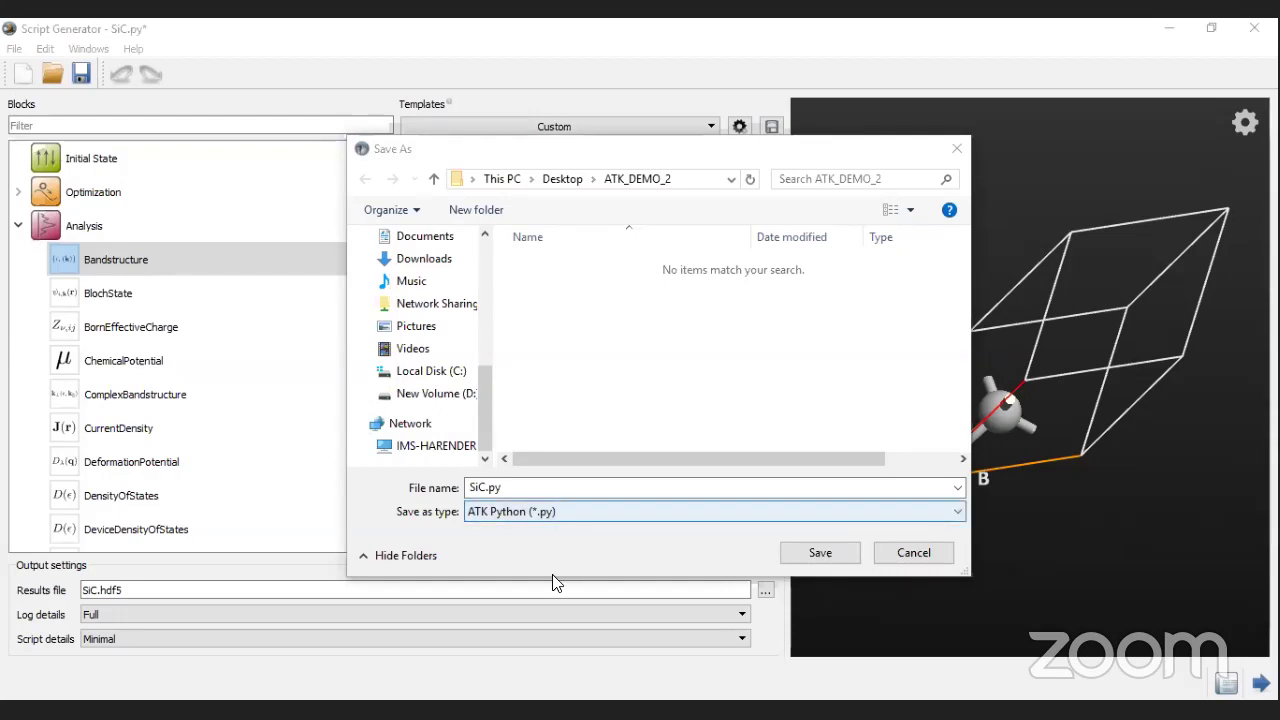
pyautogui.press('Tab')
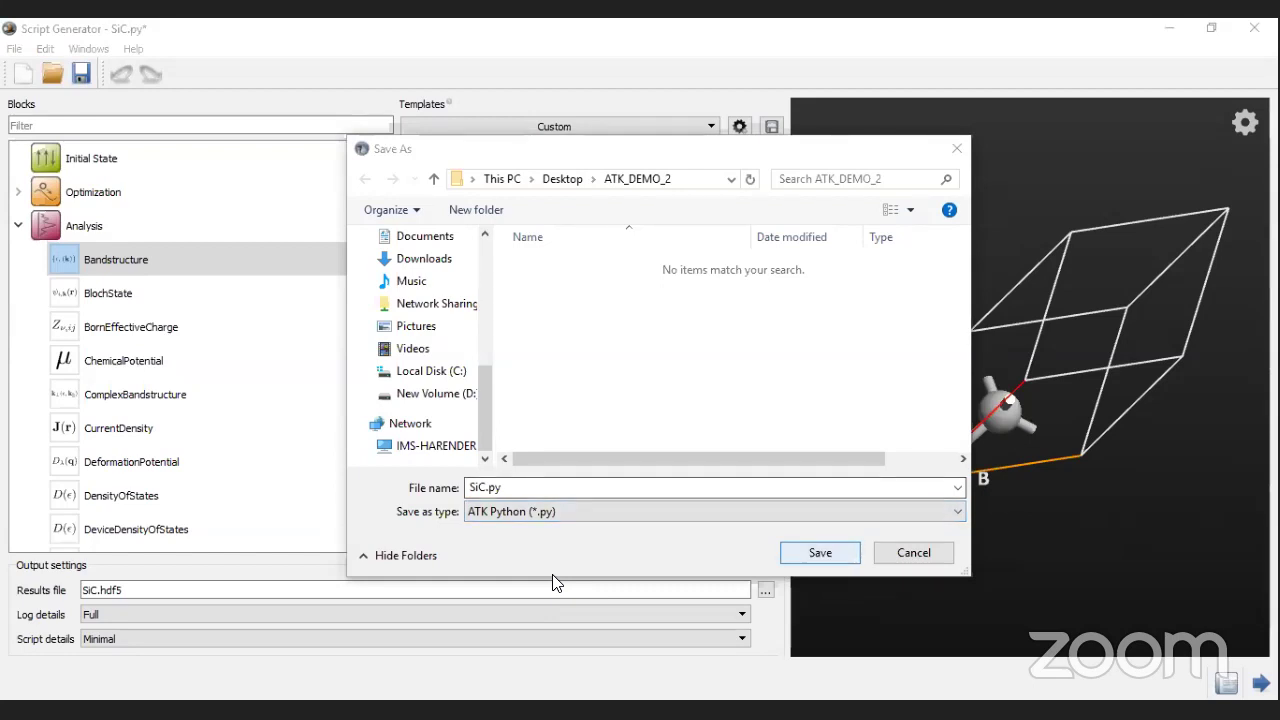
pyautogui.press('Return')
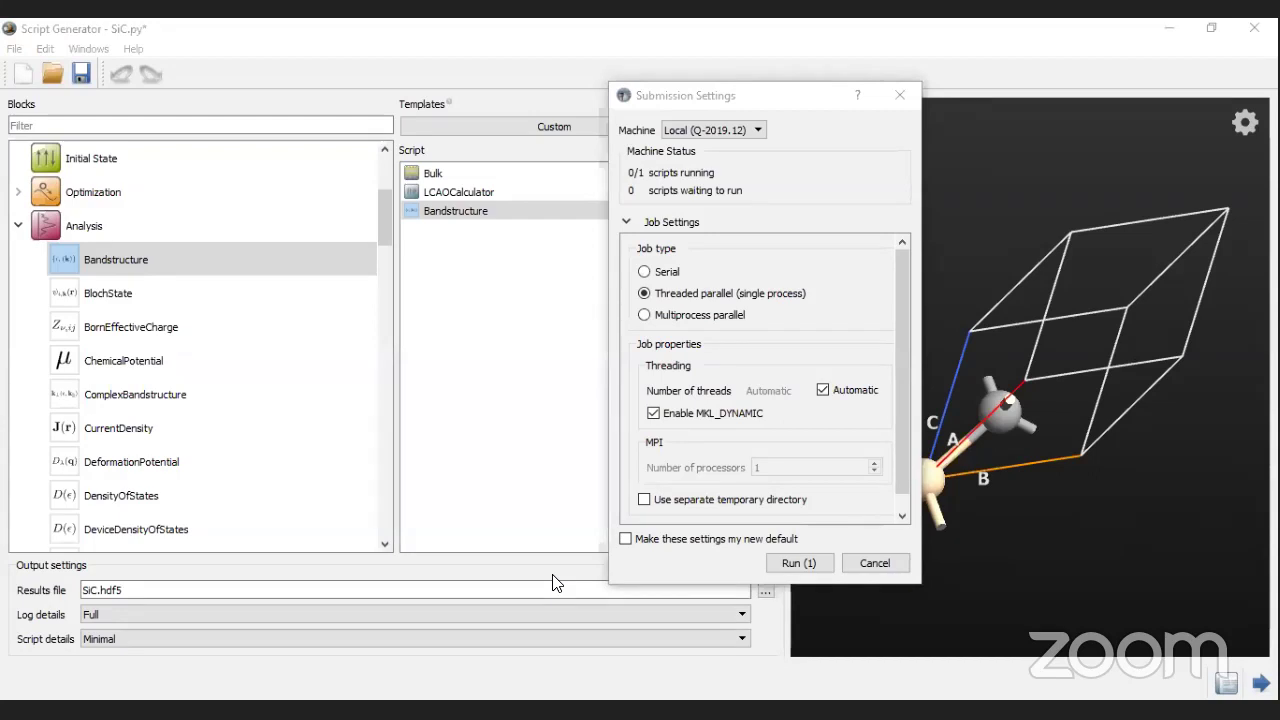
pyautogui.click(609, 112)
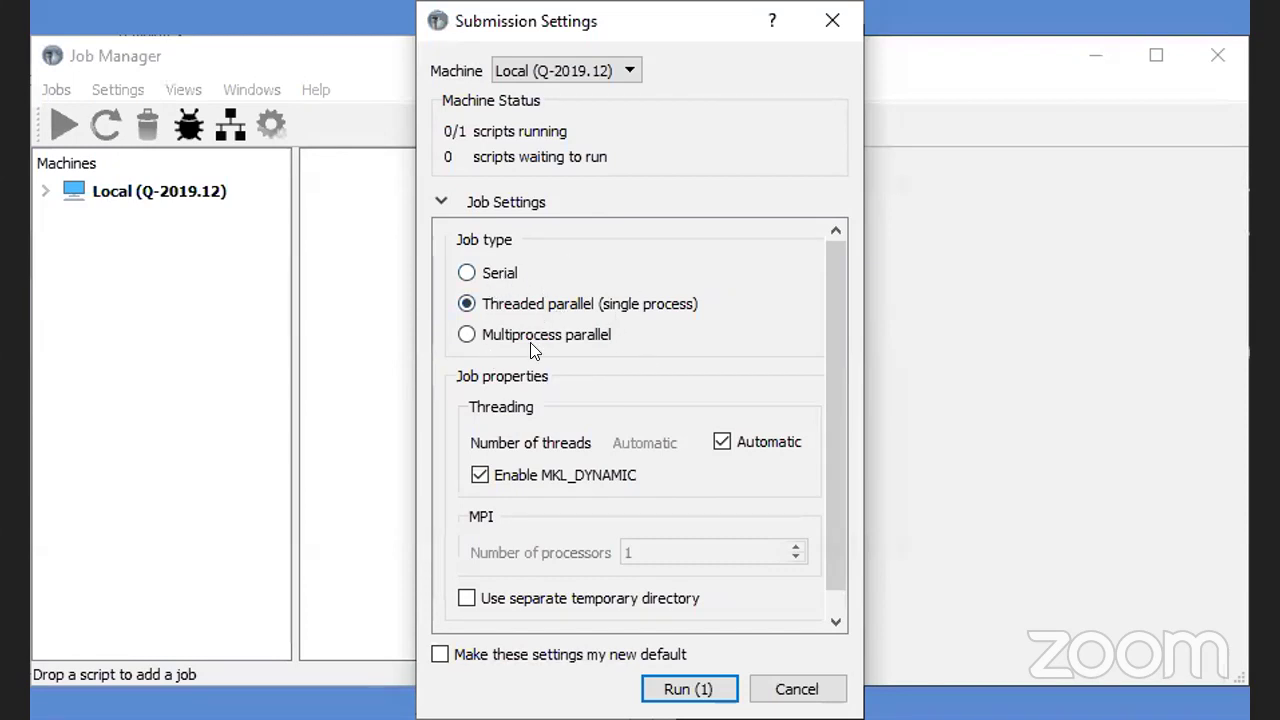
pyautogui.click(688, 689)
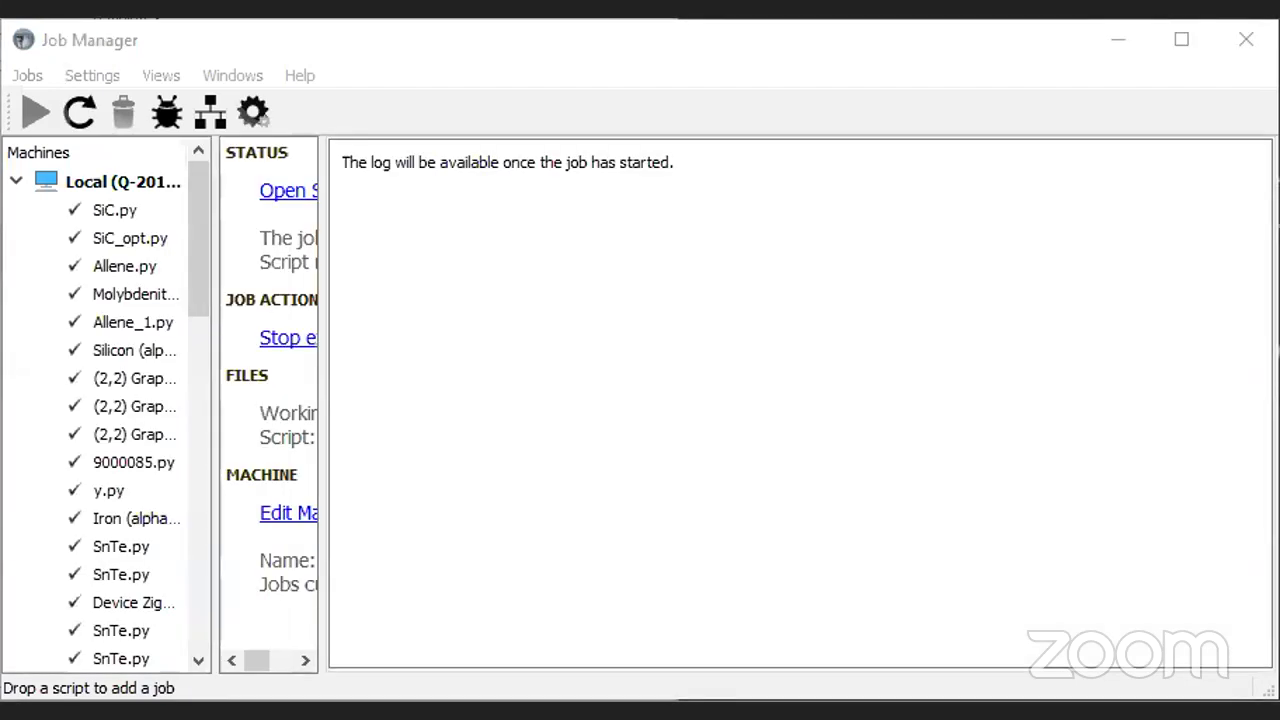
# Step: Switch to the Builder and build a (5,5) carbon nanotube with only the inner tube enabled
pyautogui.hotkey('alt', 'Tab')
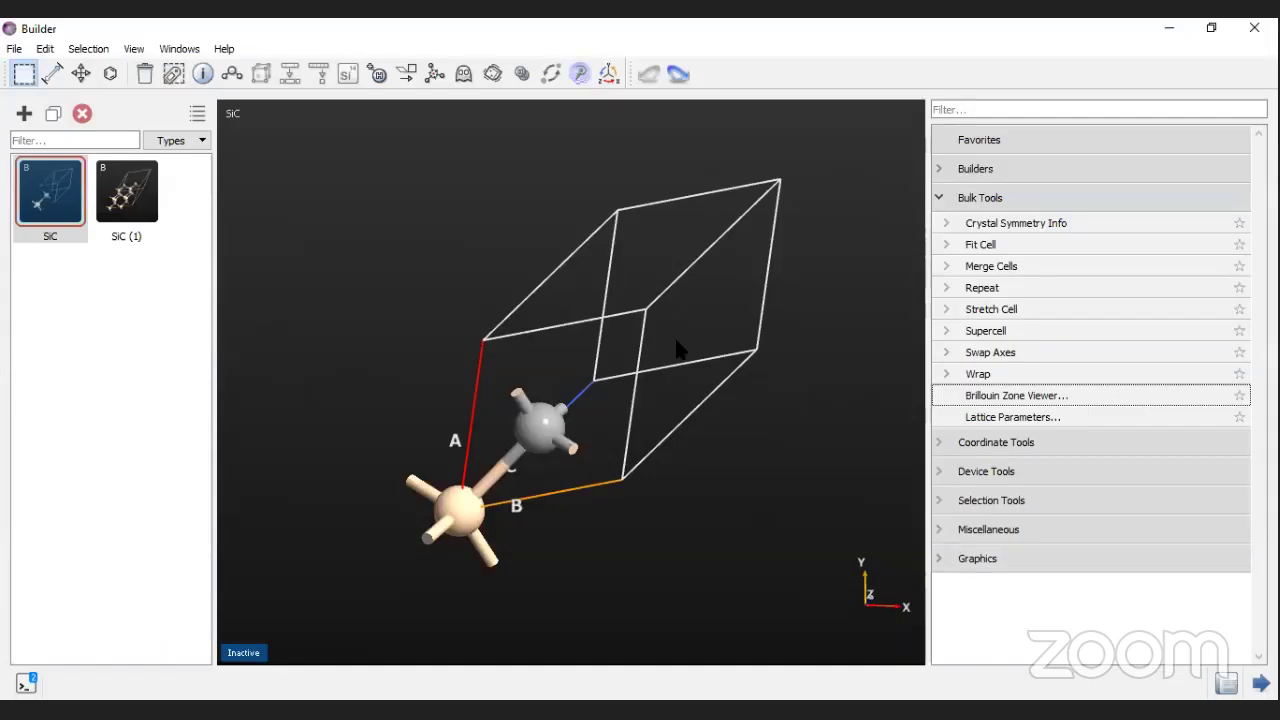
pyautogui.click(24, 114)
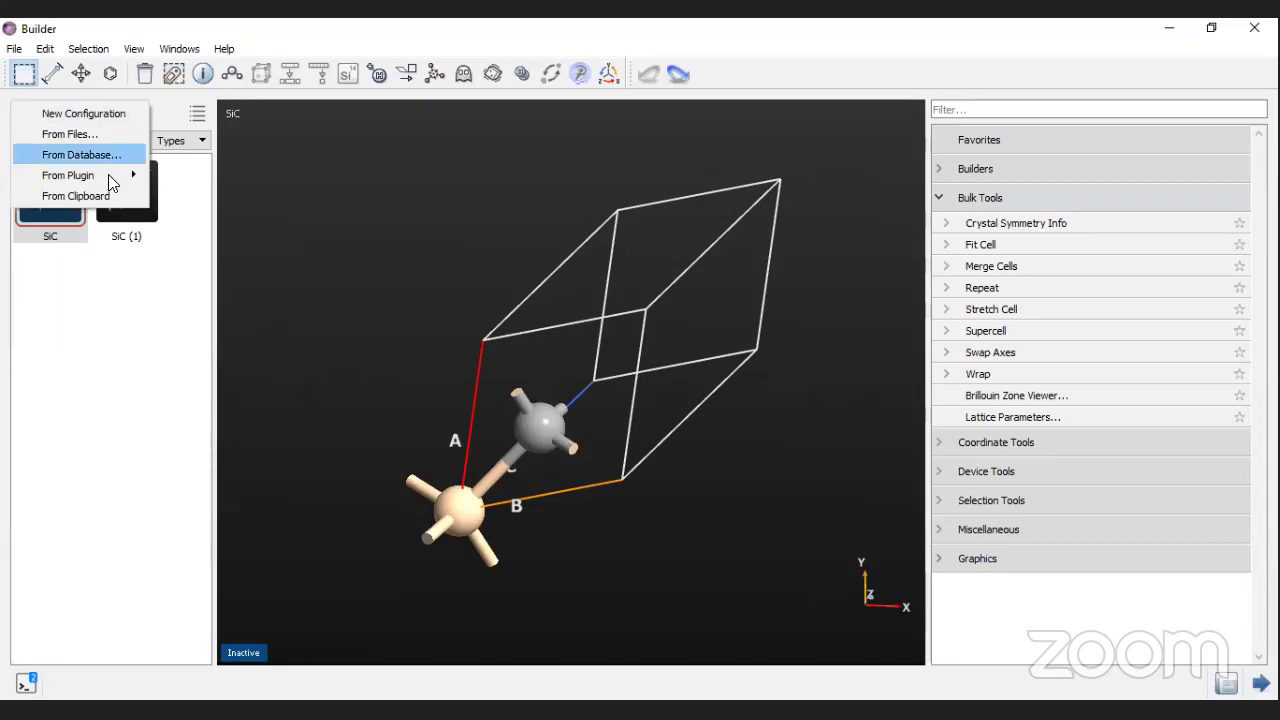
pyautogui.moveTo(111, 177)
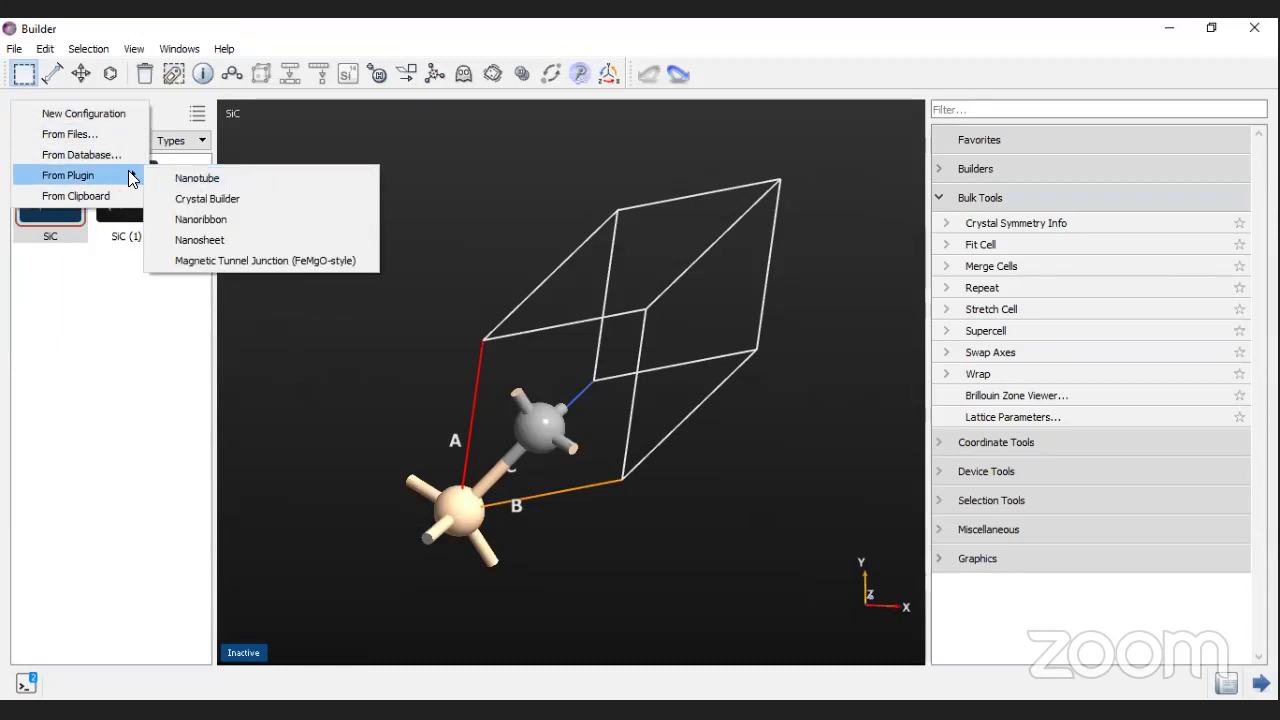
pyautogui.click(230, 177)
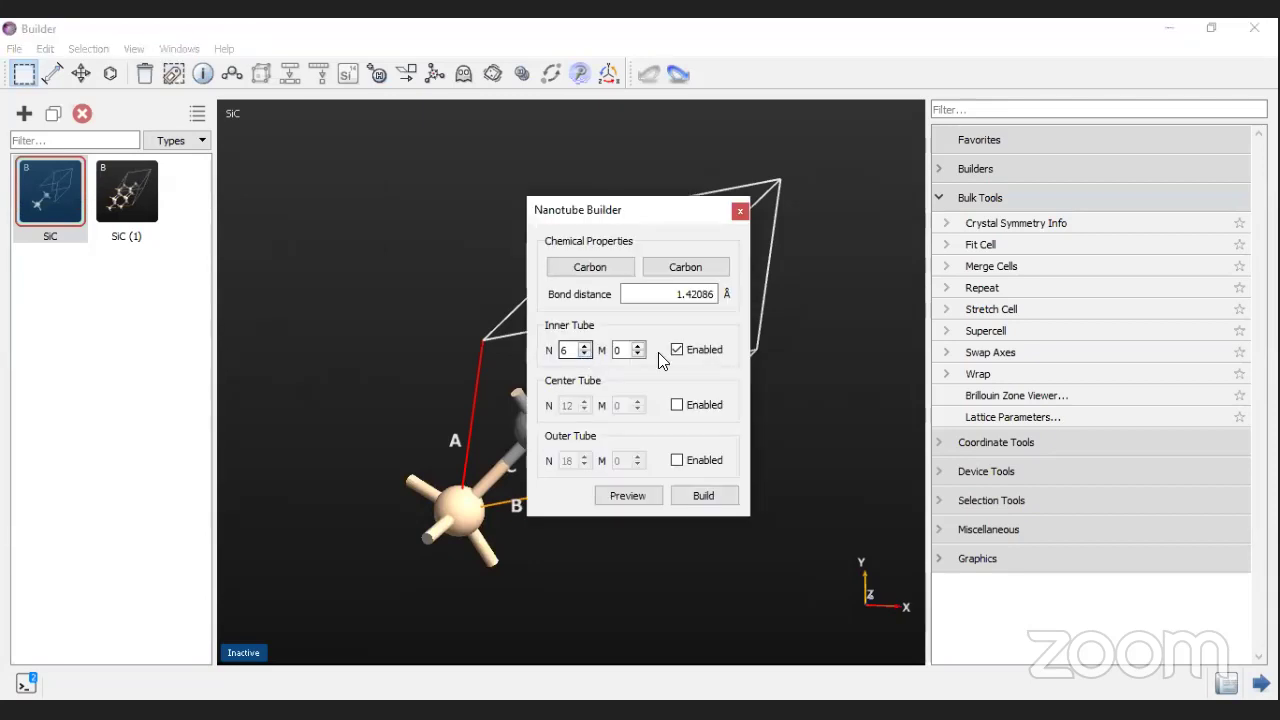
pyautogui.write('5')
pyautogui.press('Tab')
pyautogui.click(679, 406)
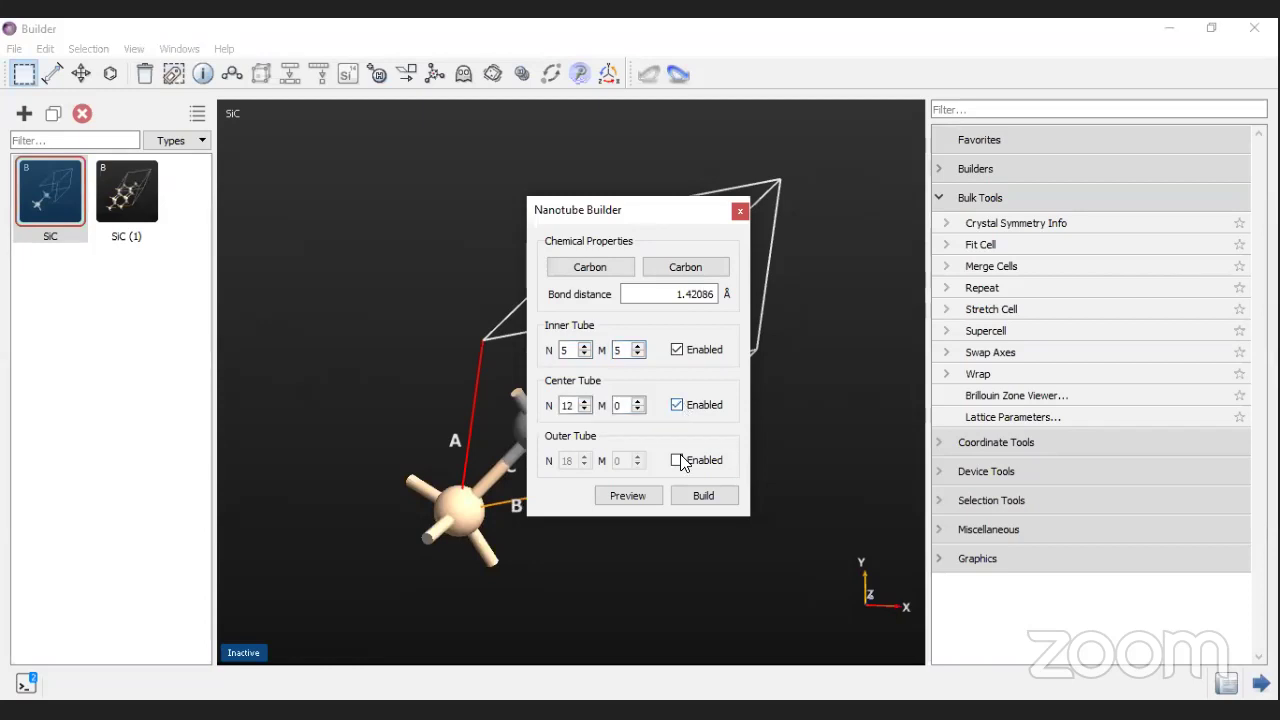
pyautogui.click(678, 406)
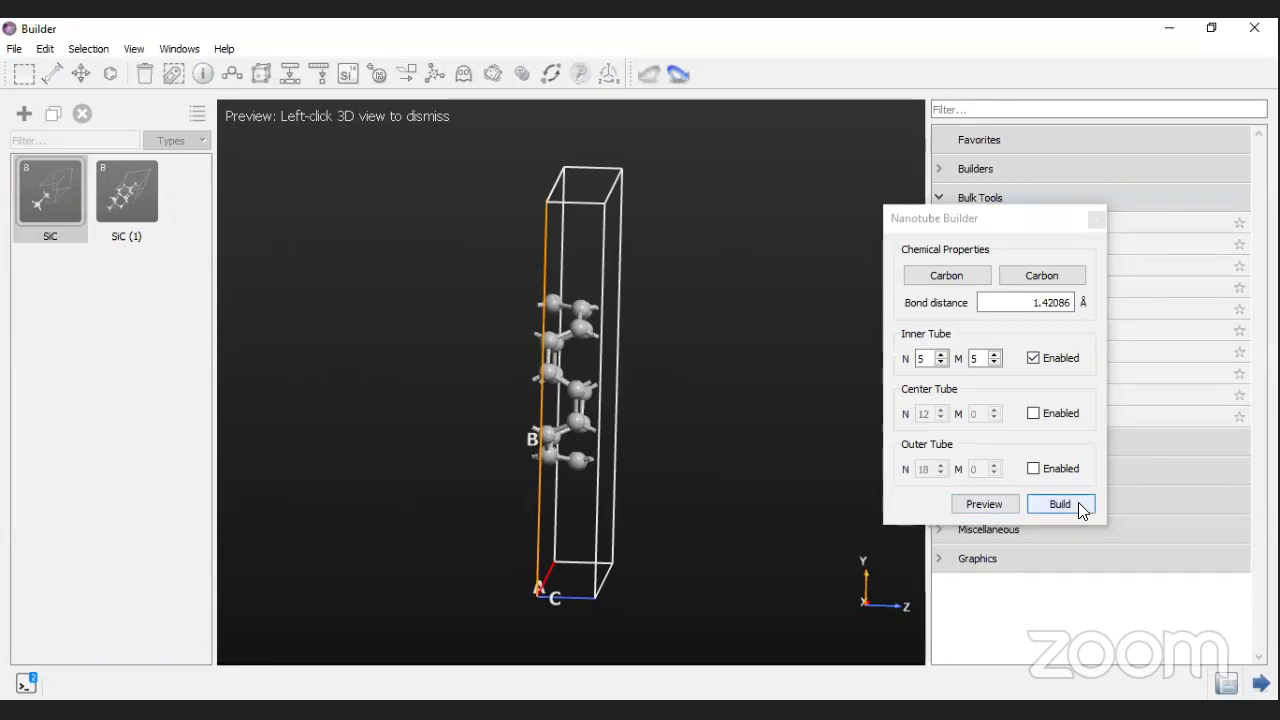
pyautogui.click(1079, 508)
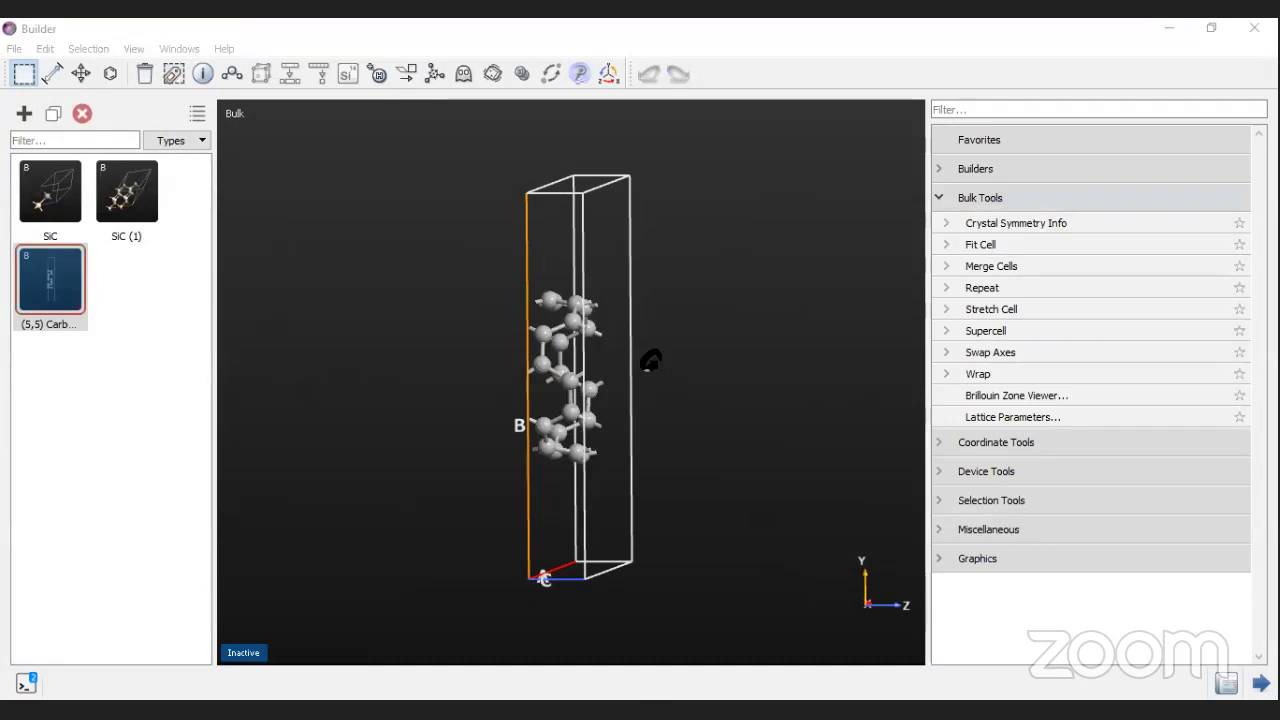
# Step: Repeat the carbon nanotube 1 time along A, 1 time along B and 15 times along C
pyautogui.moveTo(651, 363); pyautogui.dragTo(645, 368)
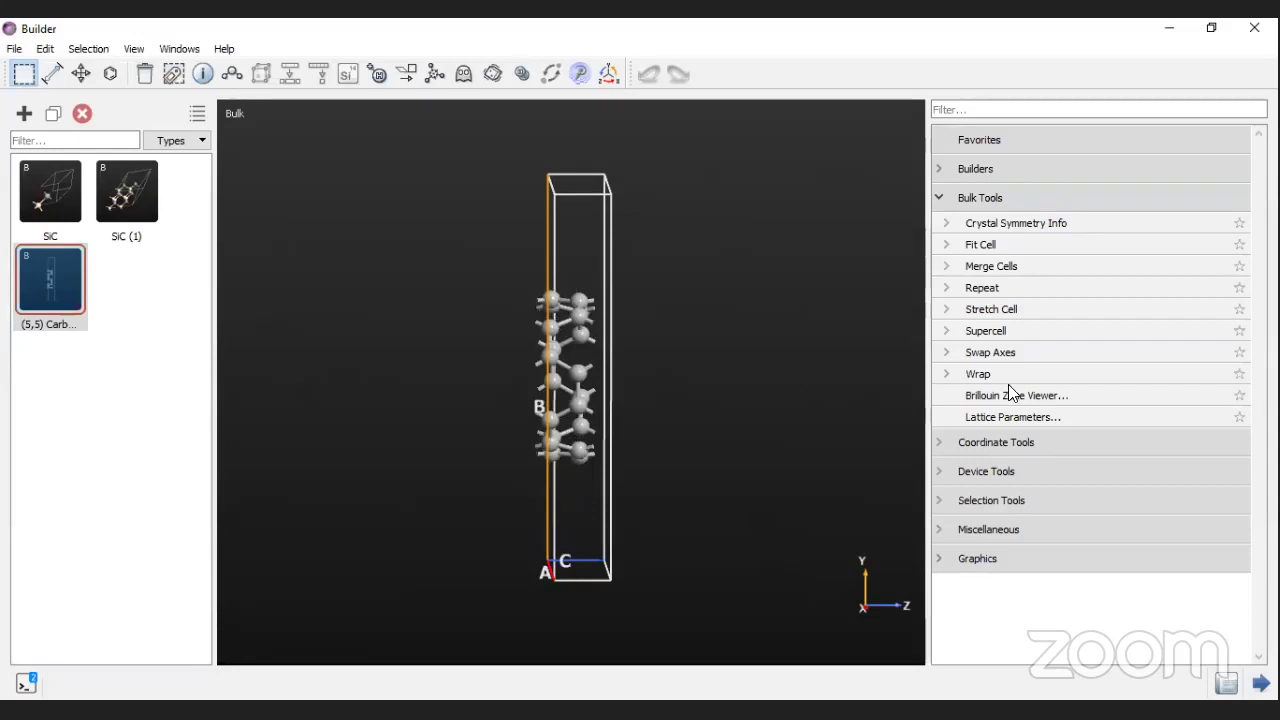
pyautogui.click(982, 287)
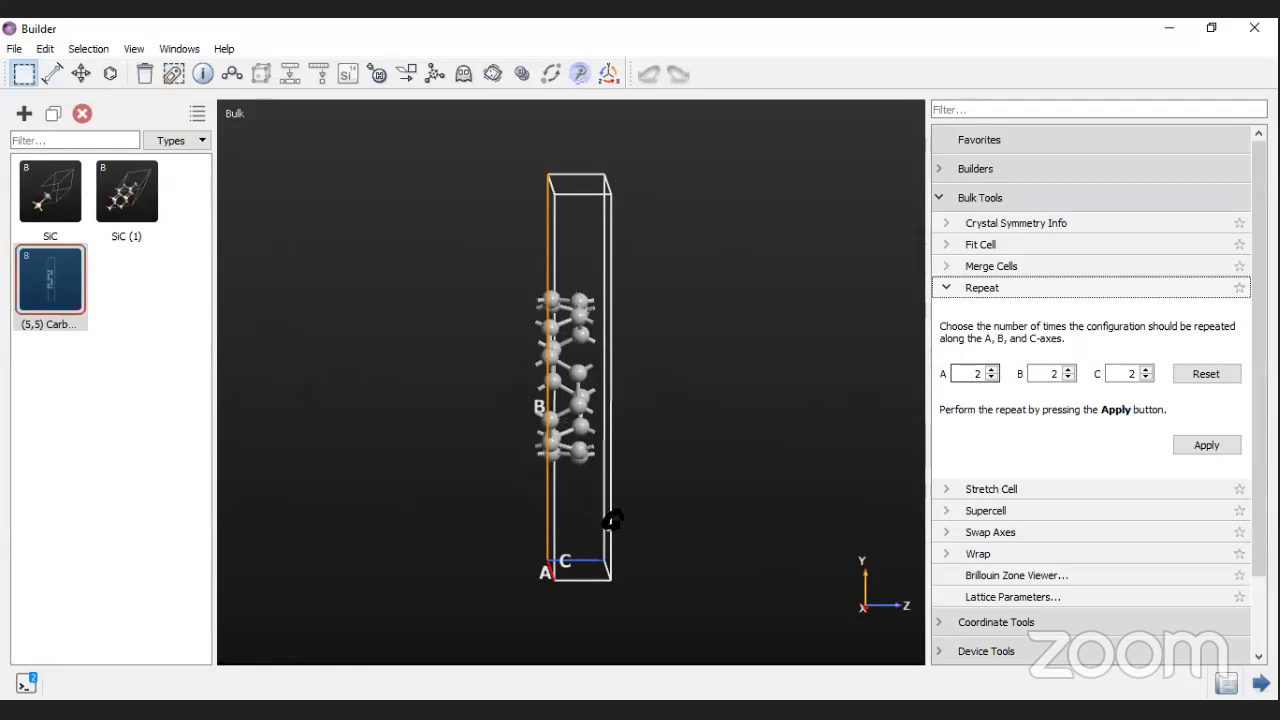
pyautogui.moveTo(605, 517); pyautogui.dragTo(808, 543)
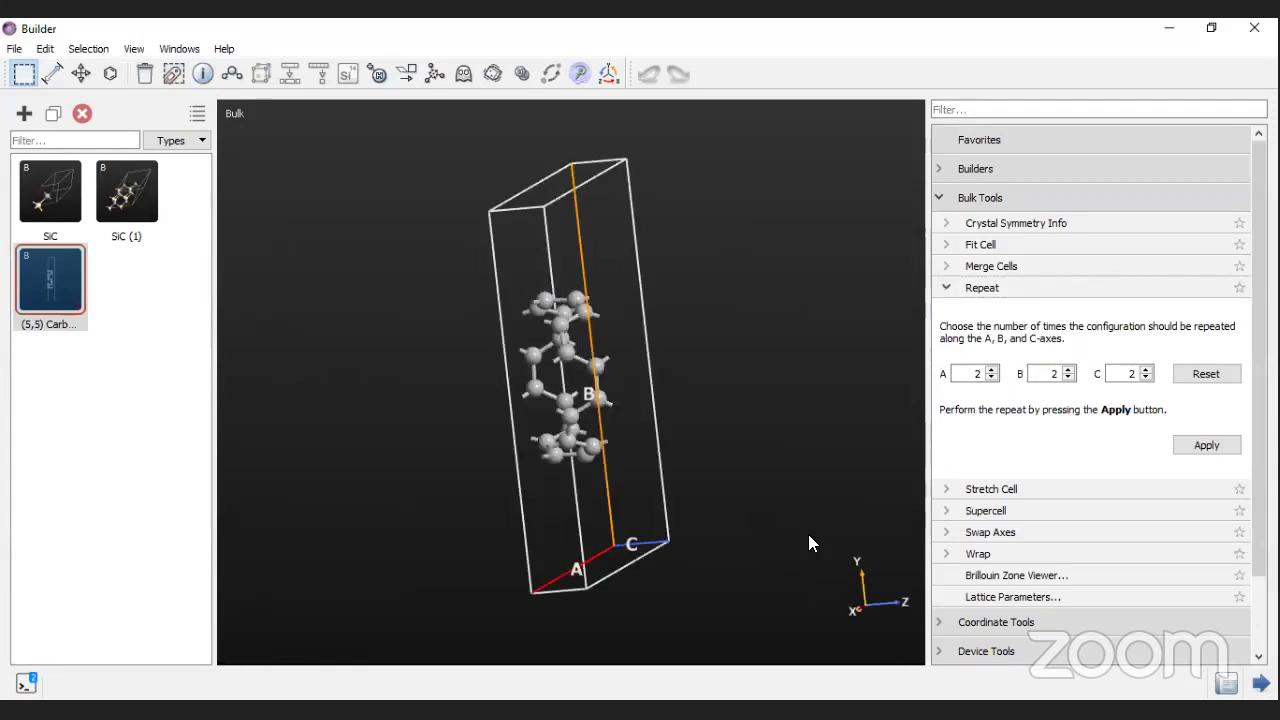
pyautogui.click(978, 374)
pyautogui.press('BackSpace')
pyautogui.write('1')
pyautogui.click(1110, 381)
pyautogui.press('BackSpace')
pyautogui.write('15')
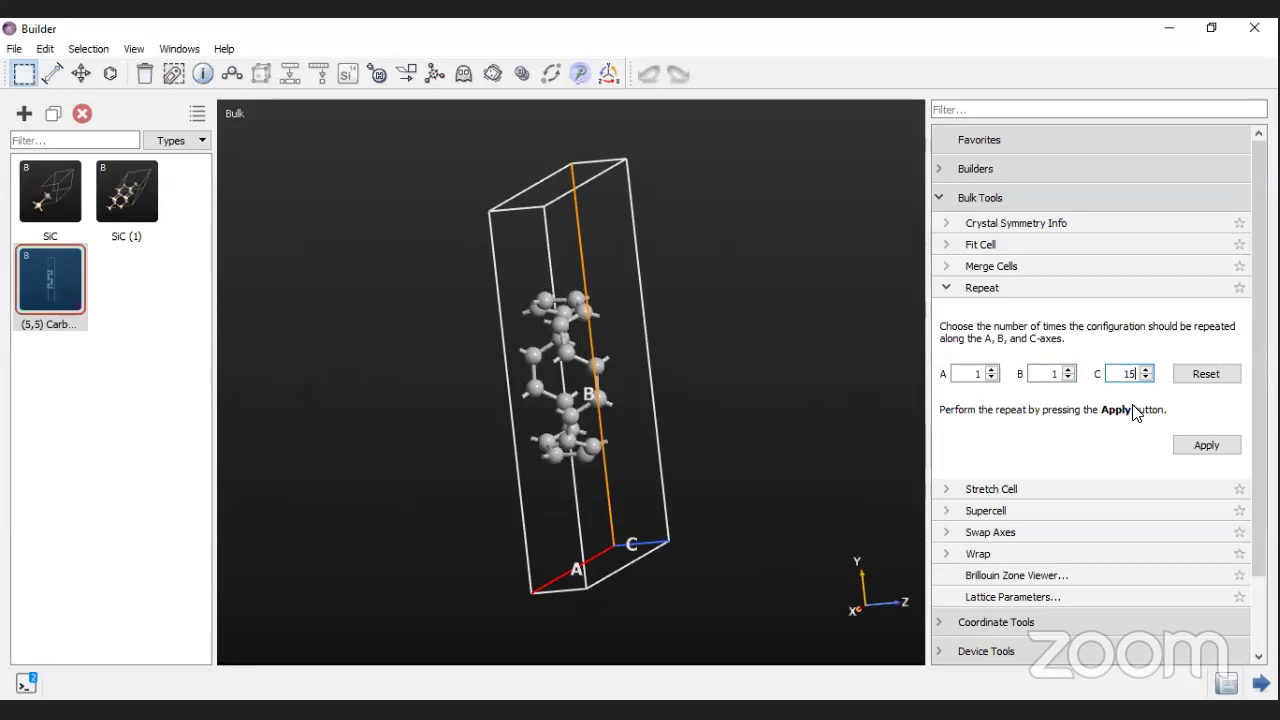
pyautogui.click(1218, 448)
pyautogui.moveTo(722, 398); pyautogui.dragTo(604, 400)
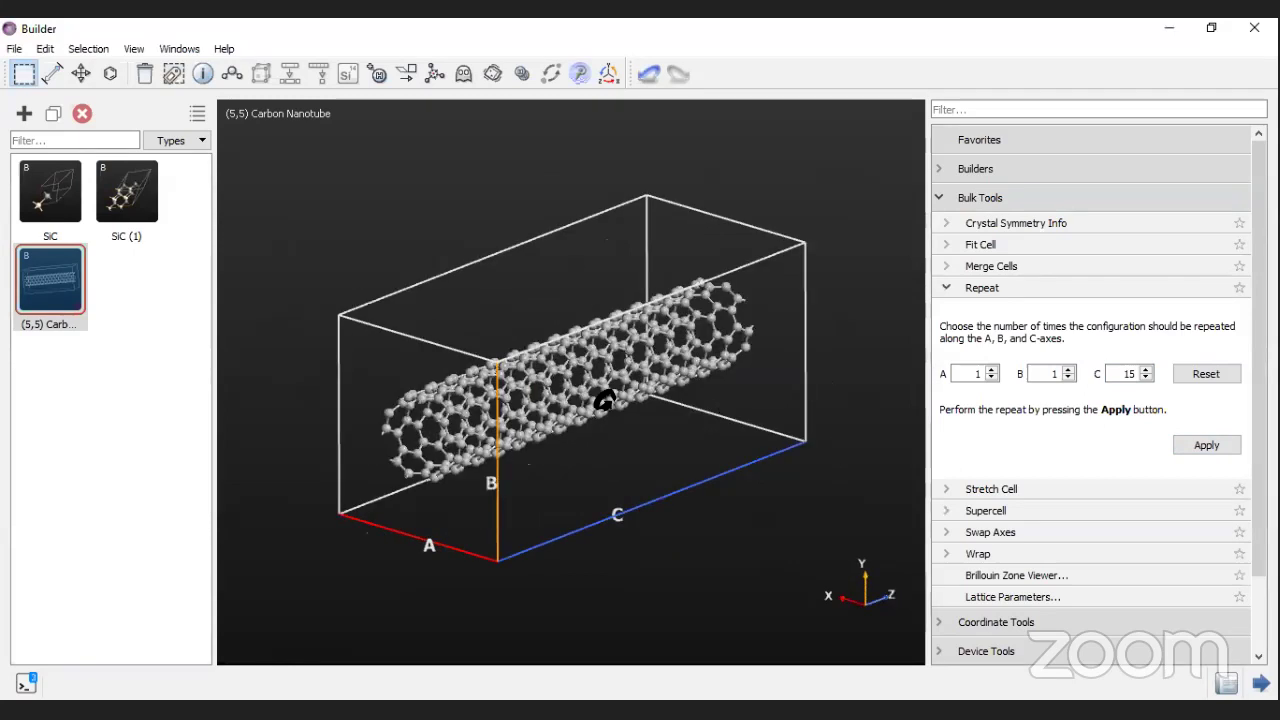
# Step: Inspect the repeated carbon nanotube in 3D and review its atoms, lattice type and primitive vectors in the configuration information
pyautogui.moveTo(663, 443); pyautogui.dragTo(646, 443)
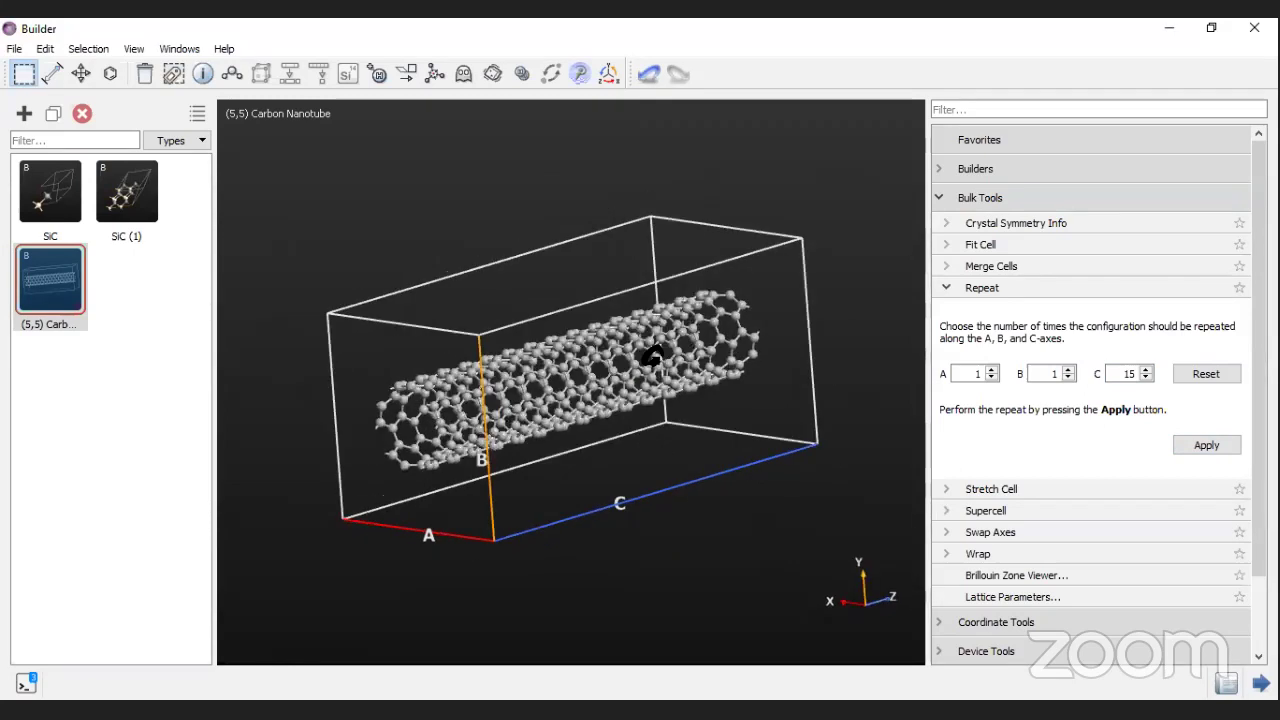
pyautogui.moveTo(652, 357); pyautogui.dragTo(575, 429)
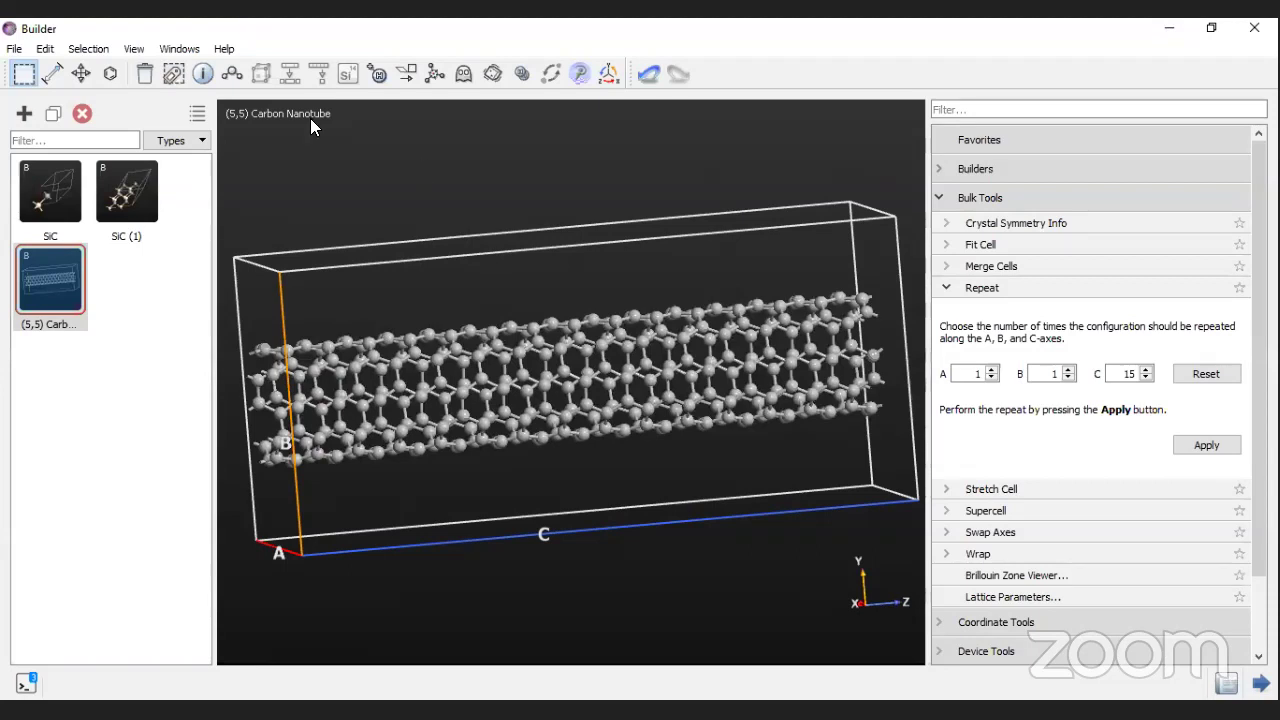
pyautogui.click(202, 73)
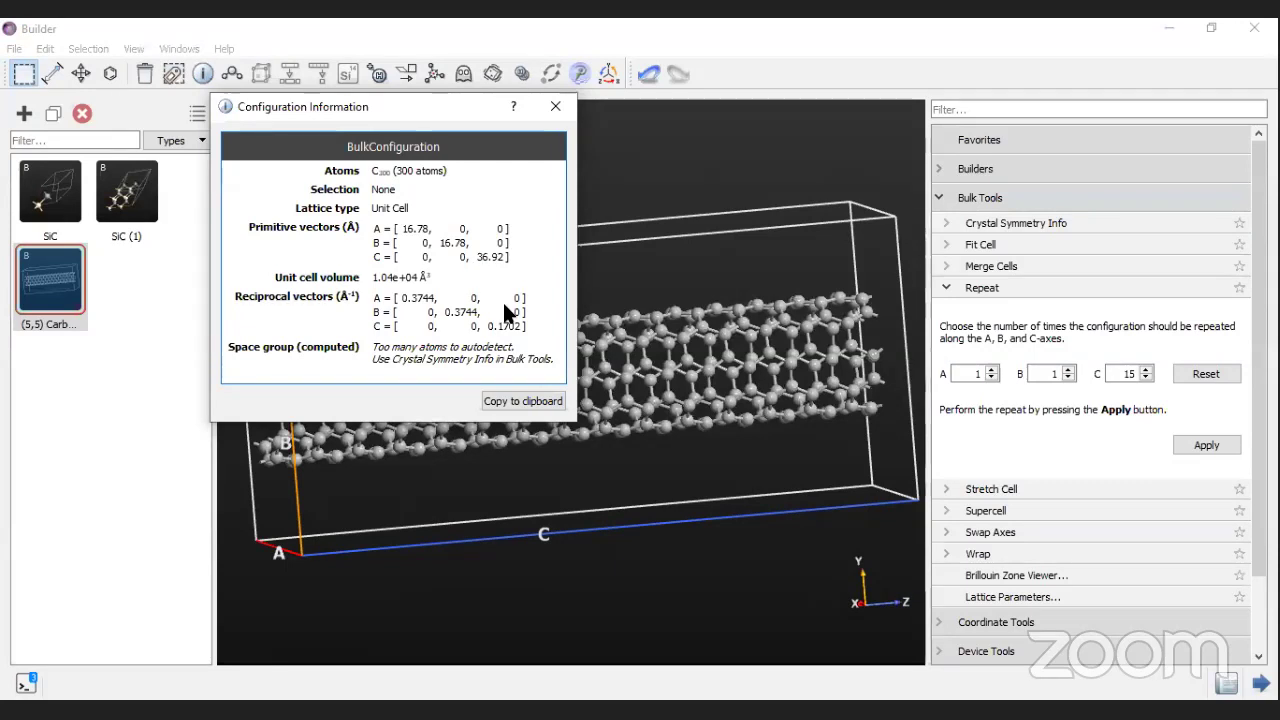
pyautogui.click(604, 219)
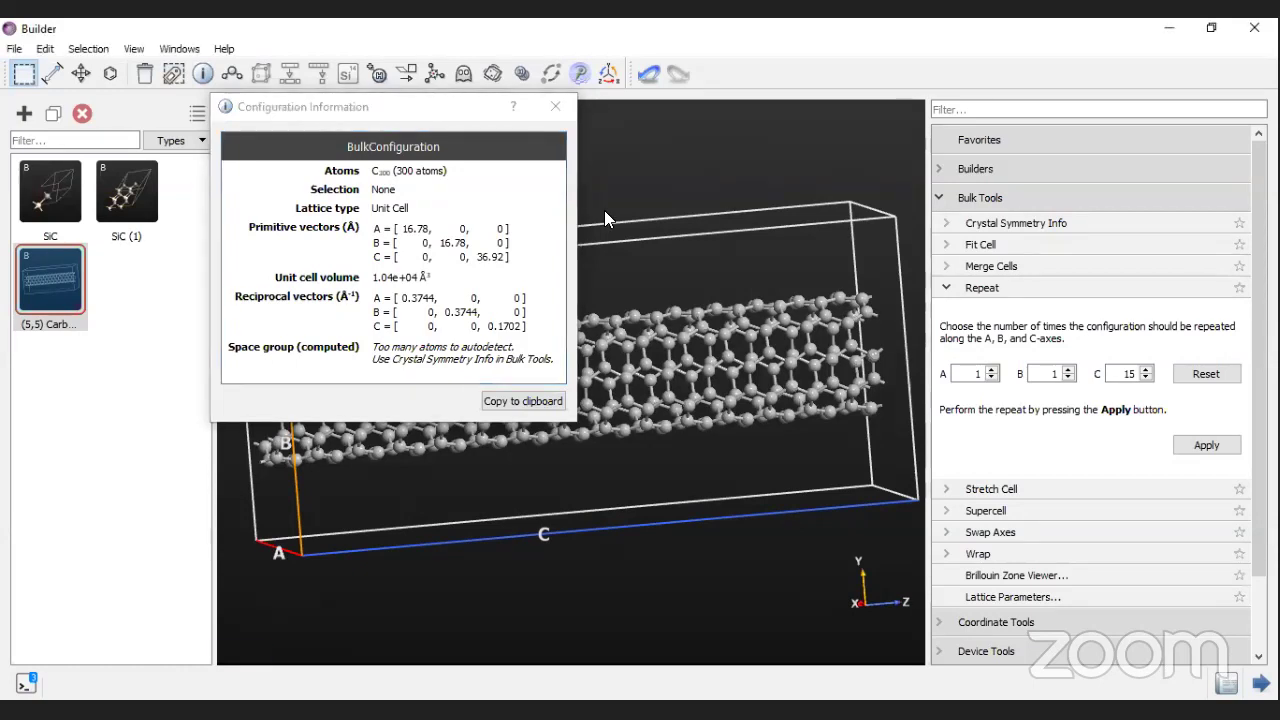
pyautogui.moveTo(422, 110); pyautogui.dragTo(423, 149)
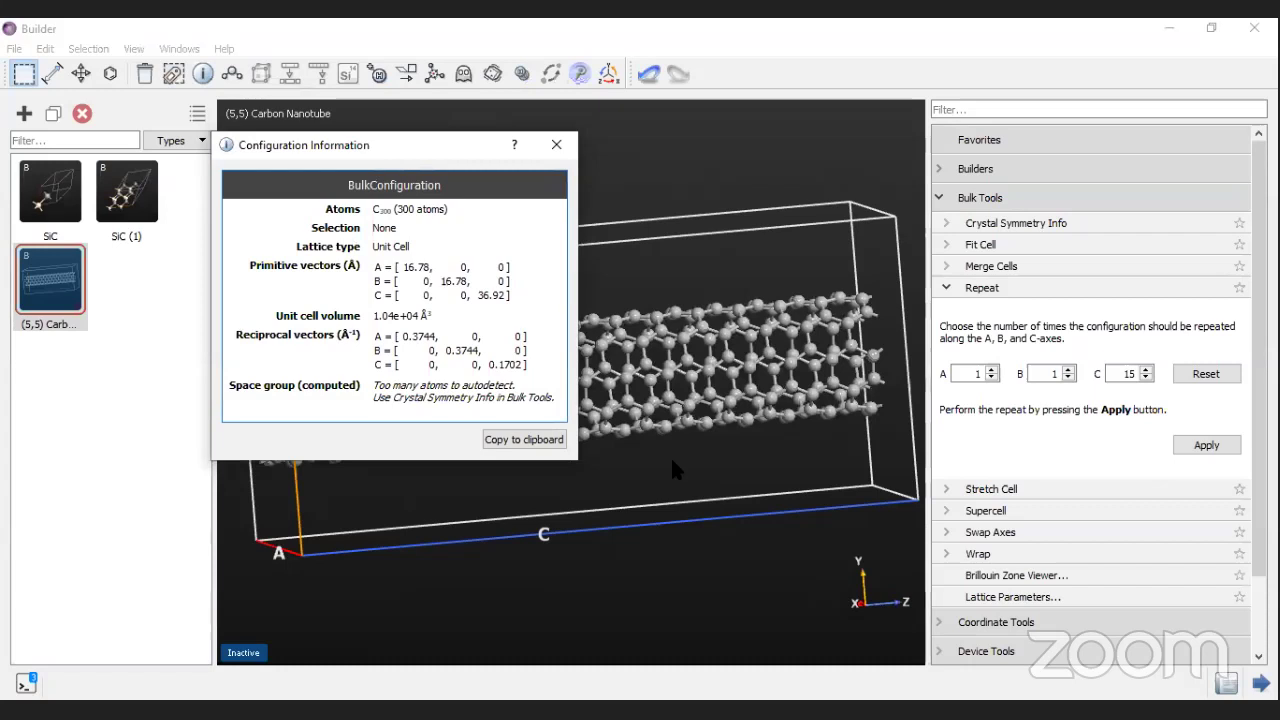
pyautogui.press('Escape')
pyautogui.moveTo(524, 486); pyautogui.dragTo(662, 456)
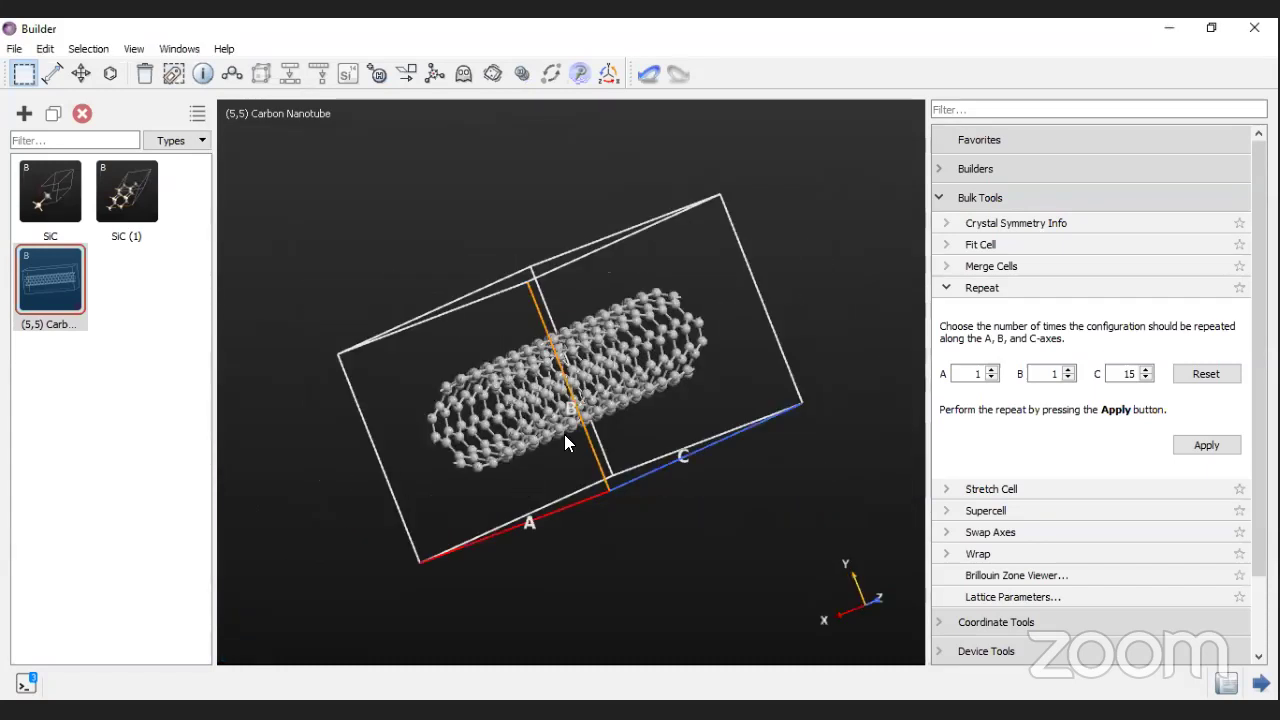
# Step: Build a carbon nanoribbon with a zigzag edge, 8 atoms wide, with its dangling bonds passivated with hydrogen
pyautogui.rightClick(88, 174)
pyautogui.moveTo(222, 228)
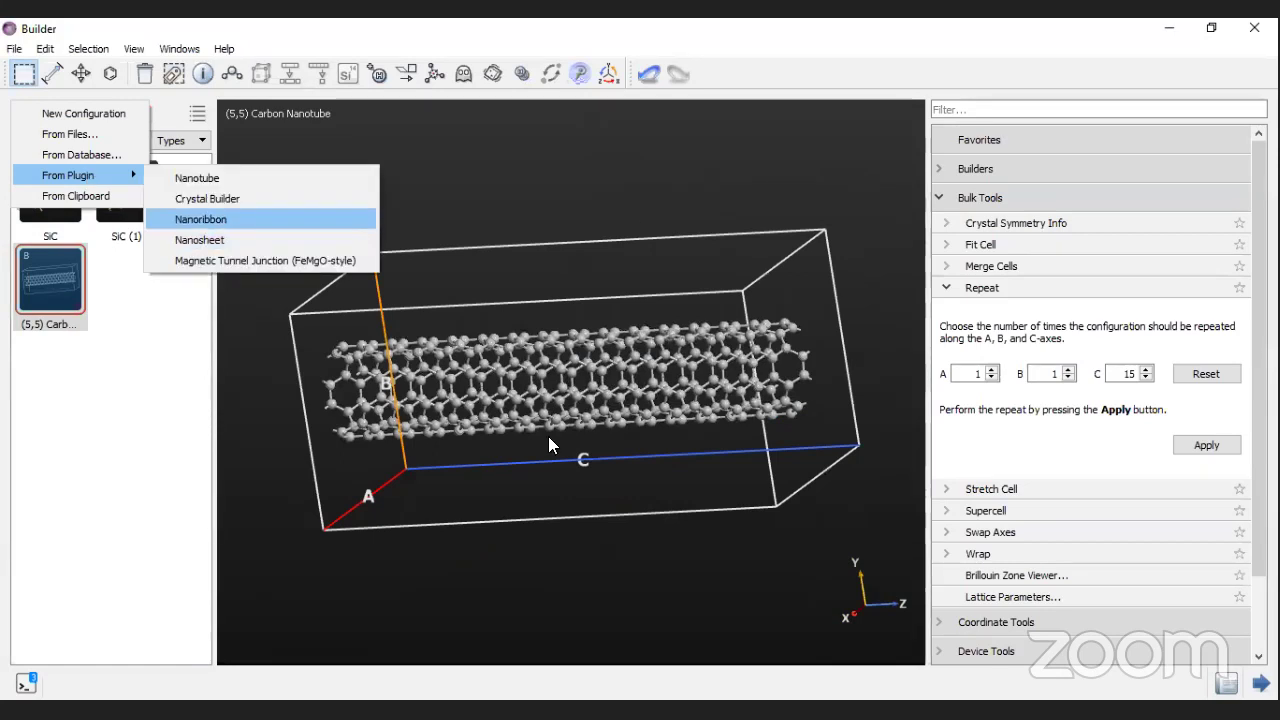
pyautogui.press('Return')
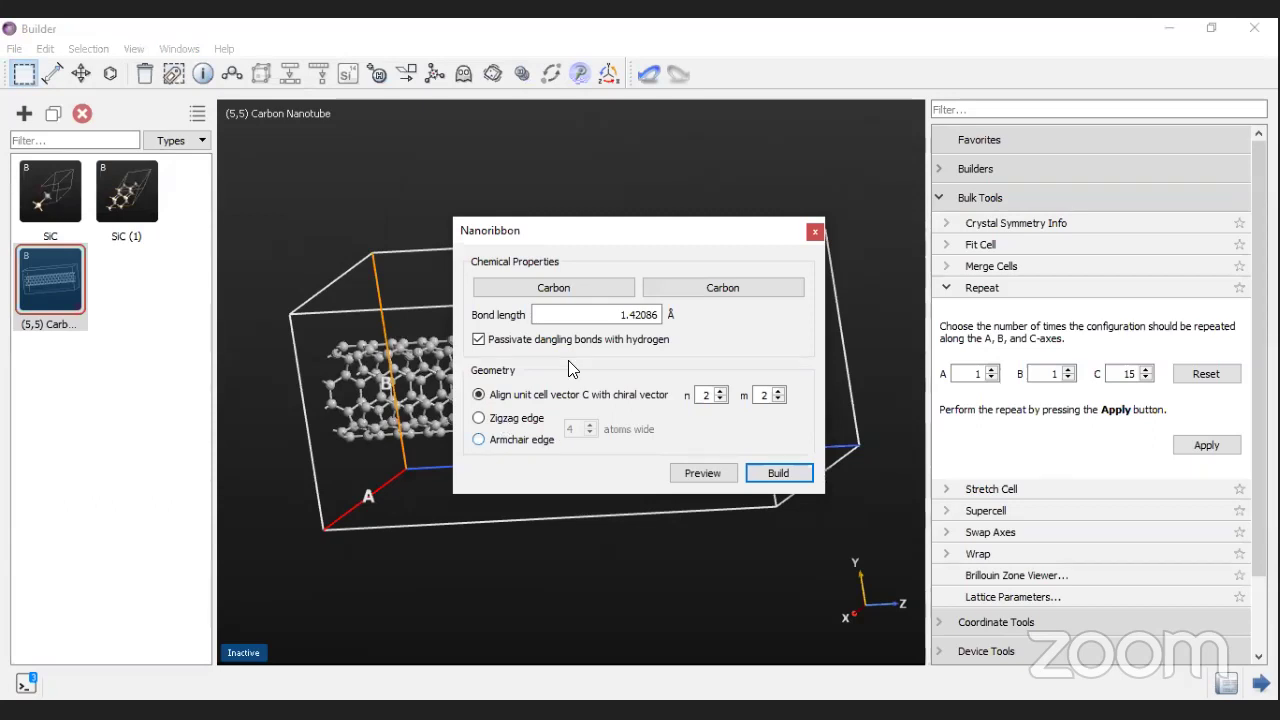
pyautogui.click(480, 418)
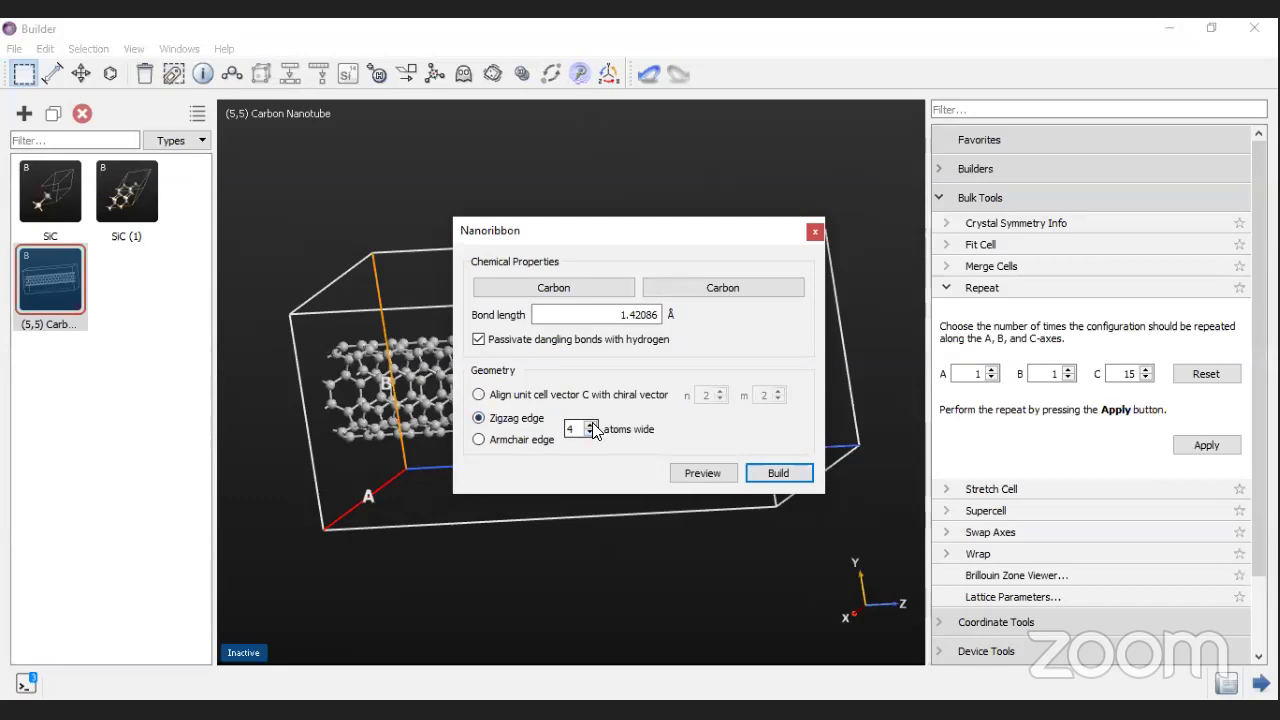
pyautogui.scroll(6, 591, 424)
pyautogui.click(590, 433)
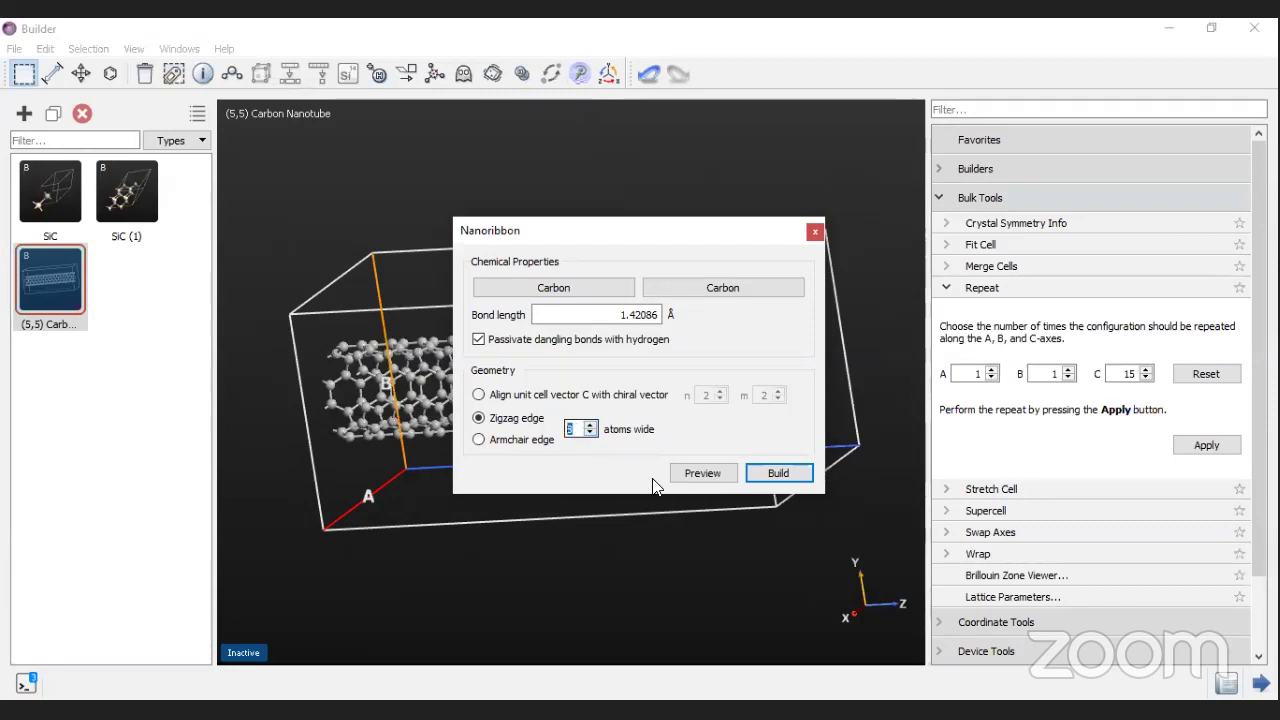
pyautogui.click(726, 482)
pyautogui.click(785, 476)
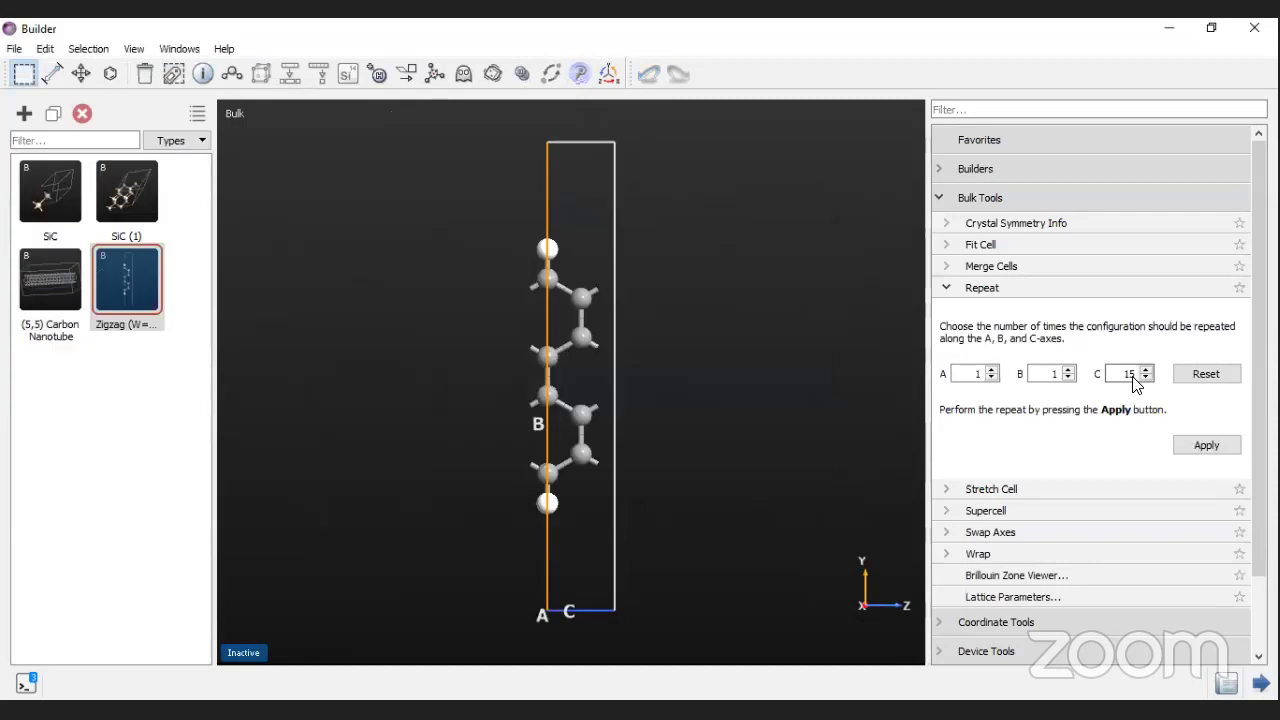
# Step: Repeat the zigzag nanoribbon 1 time along A, 1 time along B and 15 times along C
pyautogui.click(1194, 446)
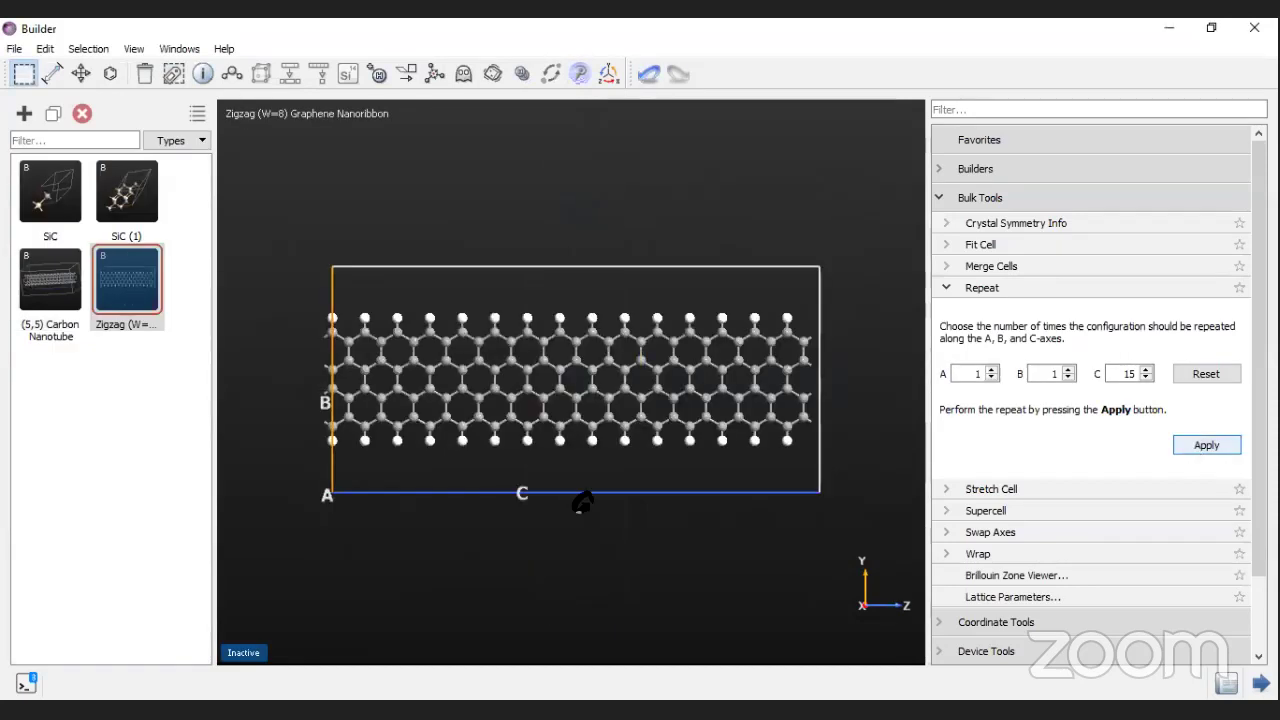
pyautogui.moveTo(582, 503); pyautogui.dragTo(649, 449)
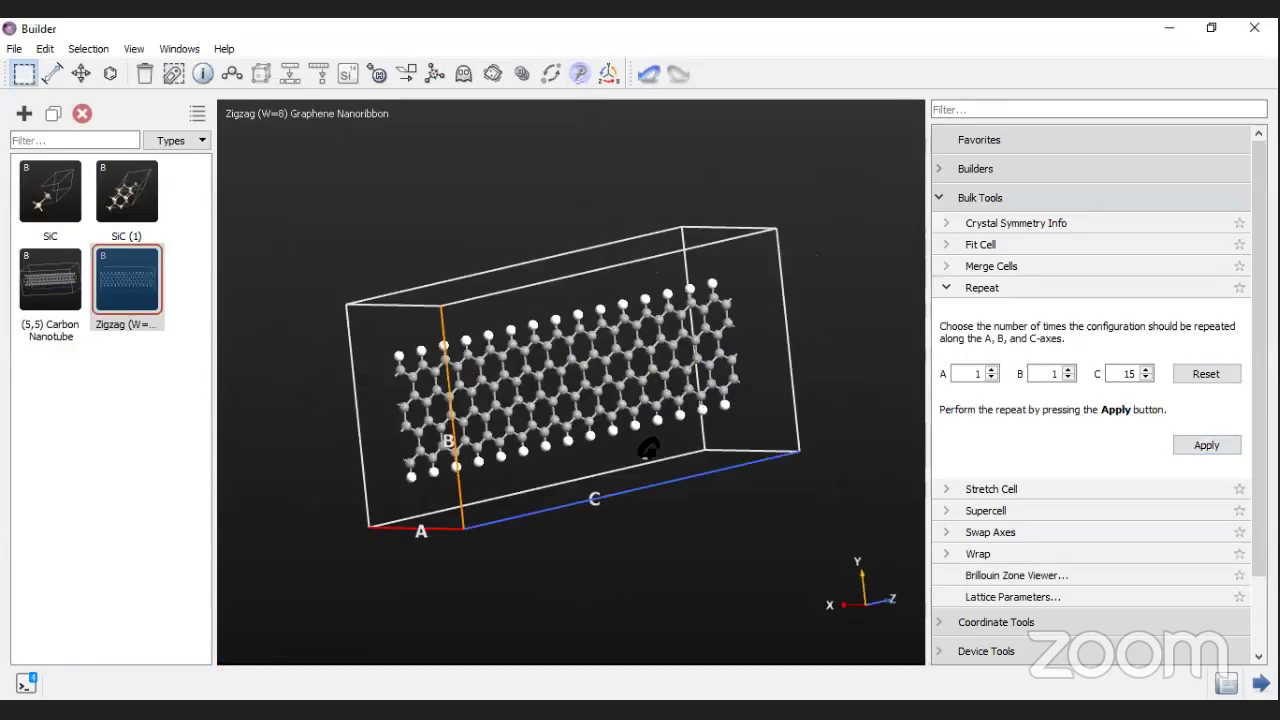
pyautogui.scroll(1, 648, 447)
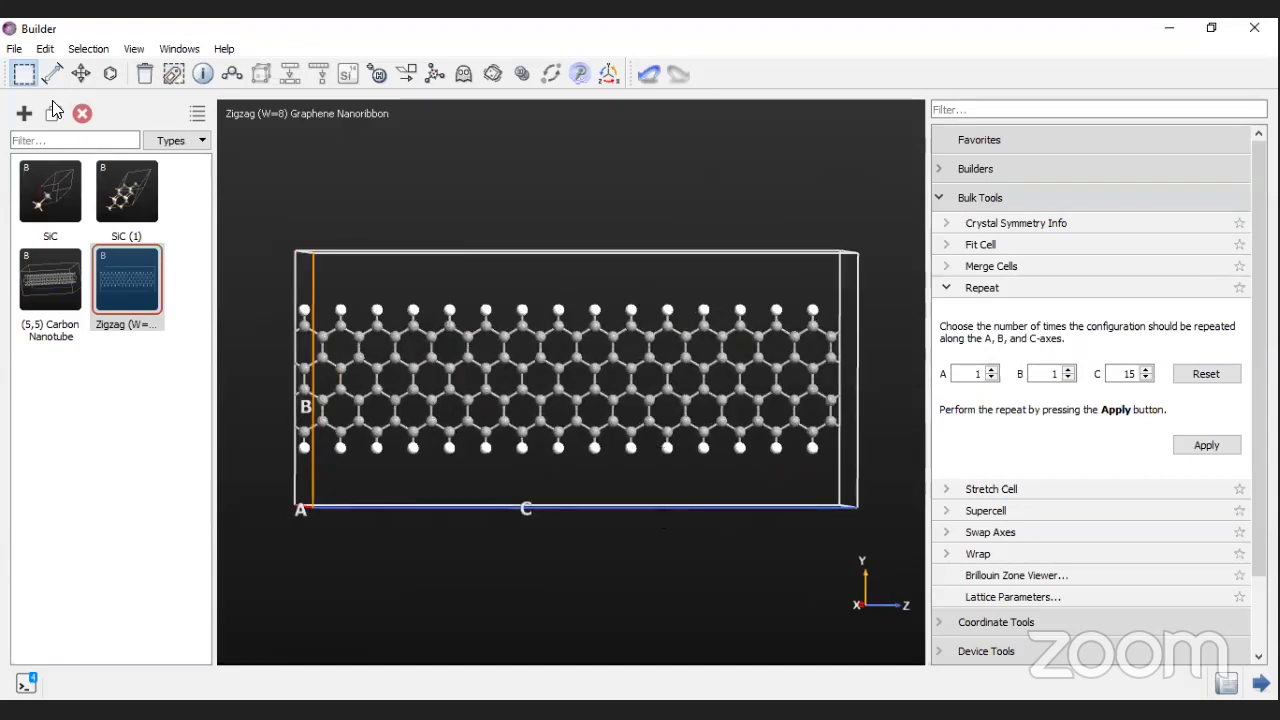
# Step: Measure the distance between carbon atoms inside the nanoribbon with the measure tool
pyautogui.click(24, 76)
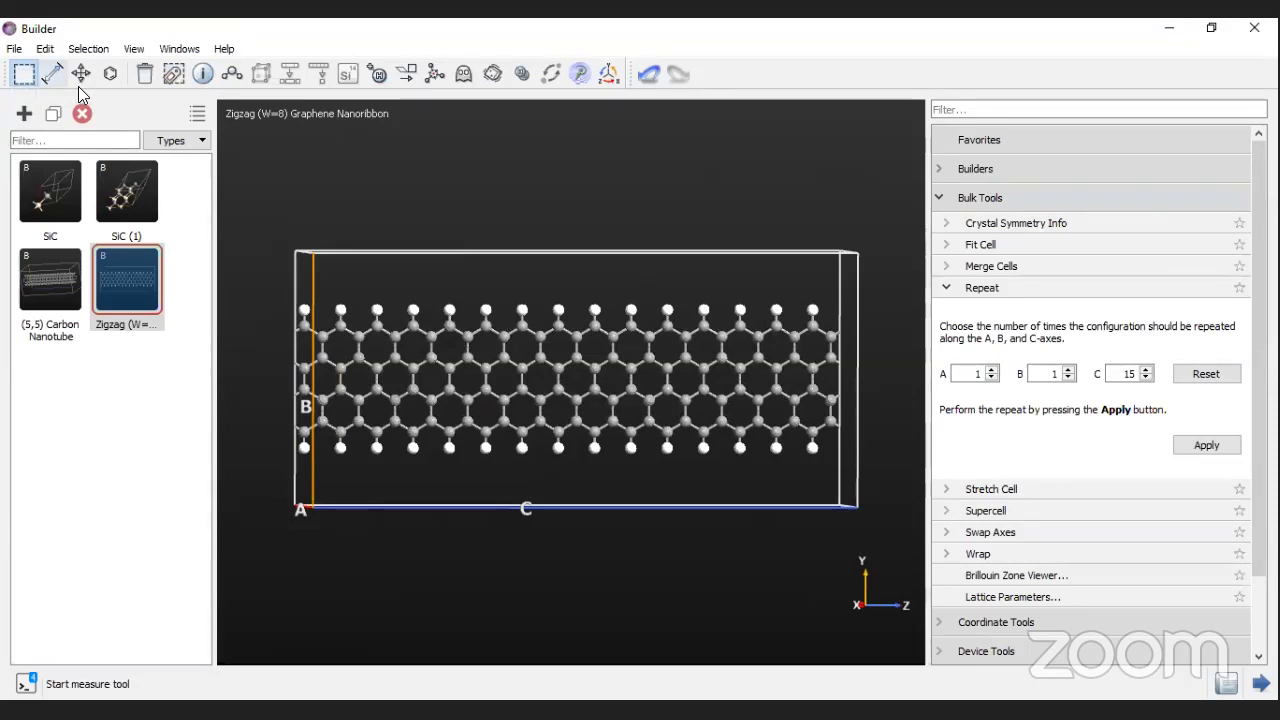
pyautogui.click(52, 73)
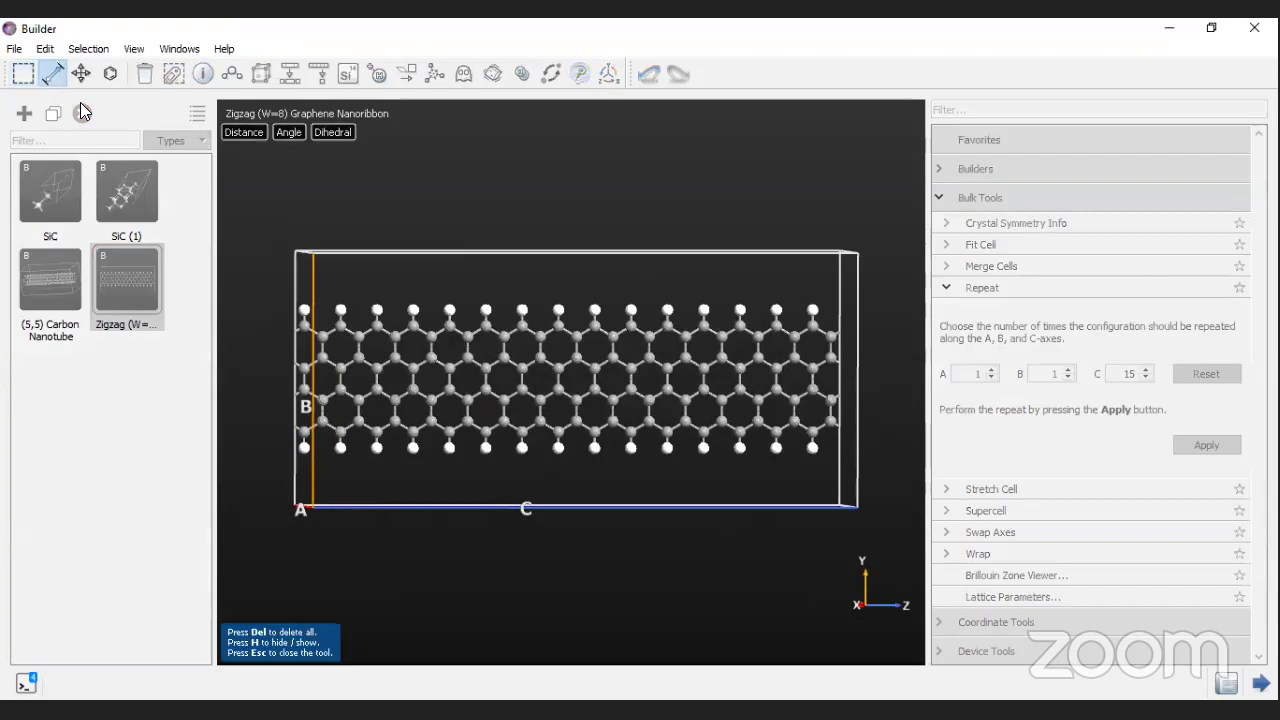
pyautogui.click(243, 133)
pyautogui.scroll(2, 456, 366)
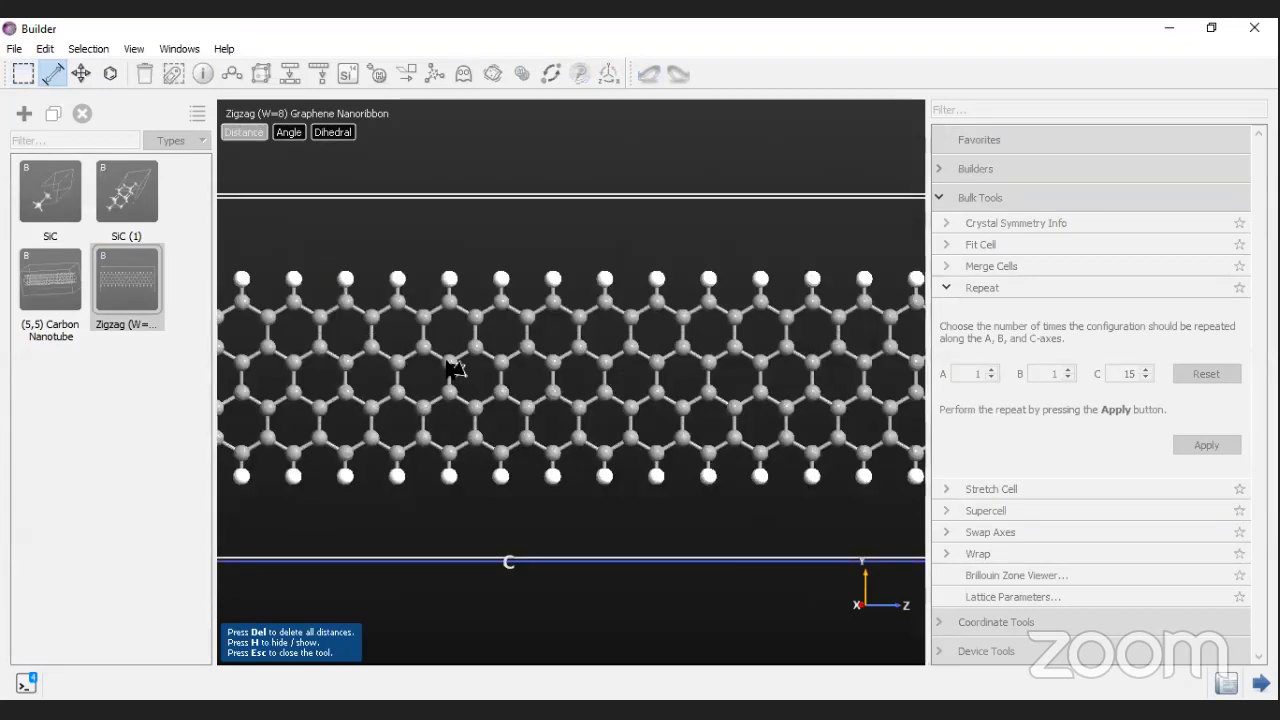
pyautogui.click(452, 366)
pyautogui.click(505, 394)
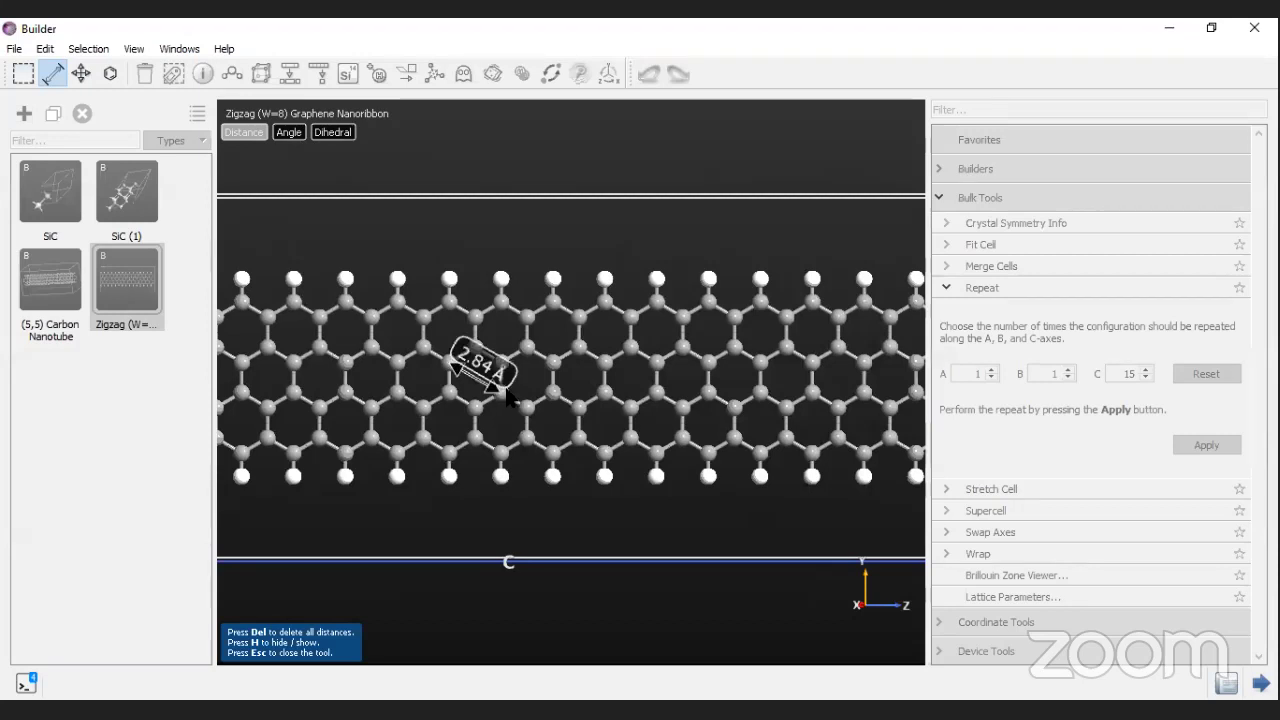
pyautogui.moveTo(507, 390); pyautogui.dragTo(606, 340)
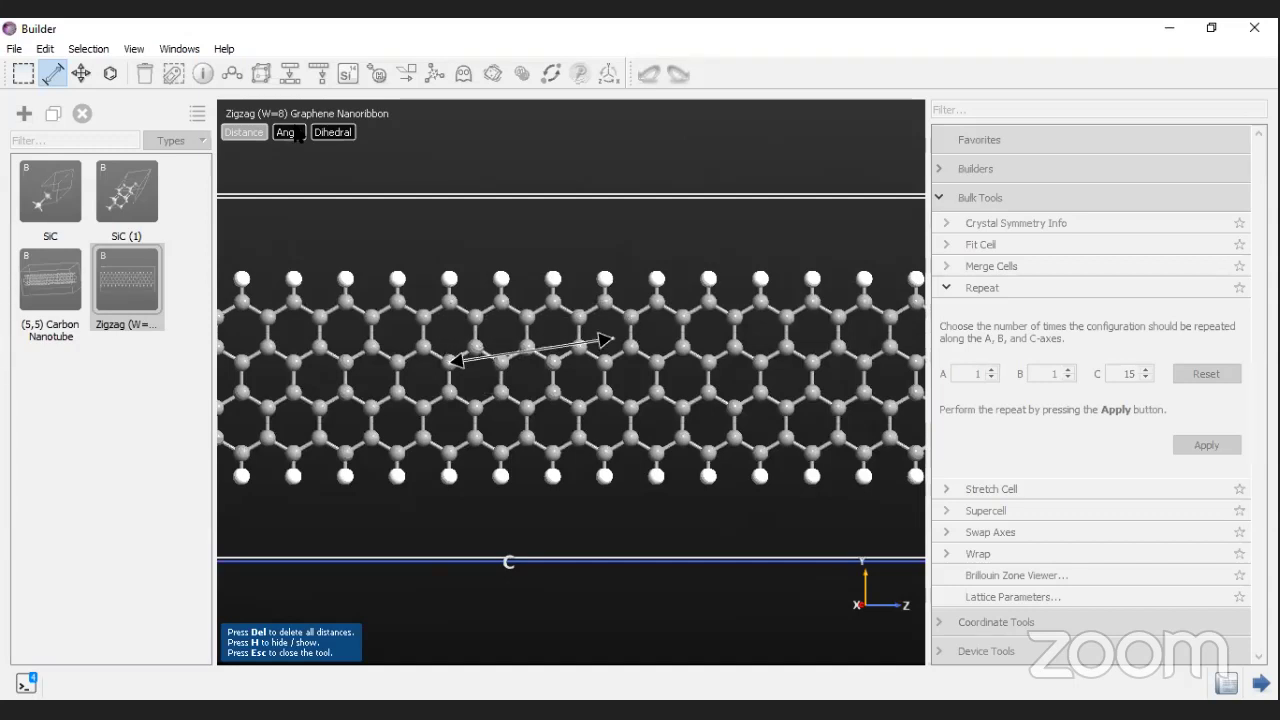
# Step: Measure the angle formed by three carbon atoms near the middle of the nanoribbon
pyautogui.click(289, 133)
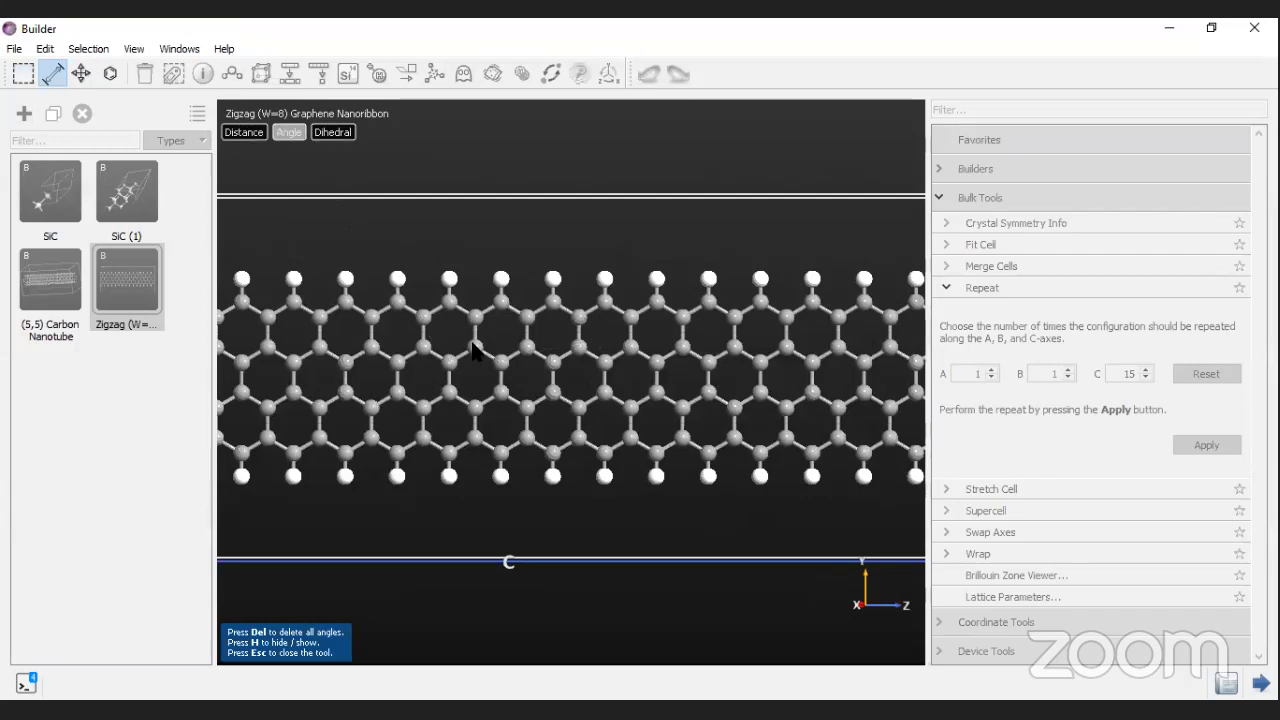
pyautogui.moveTo(474, 352); pyautogui.dragTo(476, 405)
pyautogui.hotkey('alt', 'Tab')
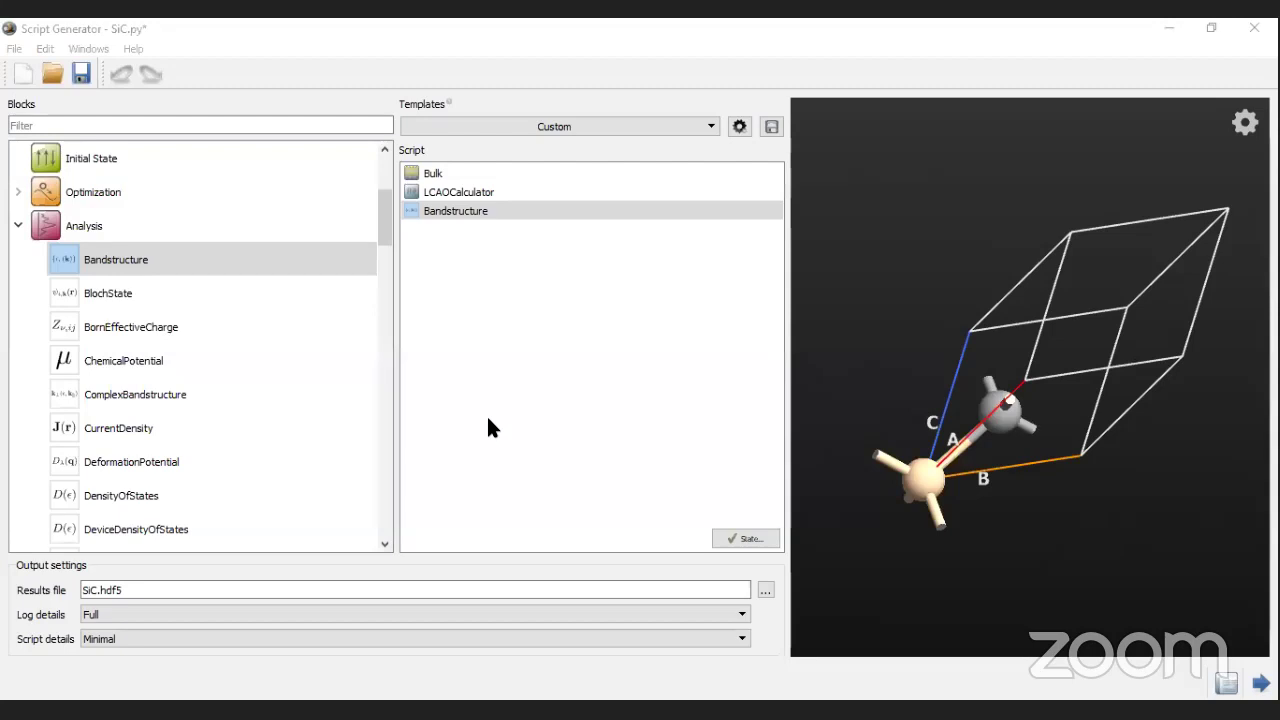
pyautogui.hotkey('alt', 'Tab')
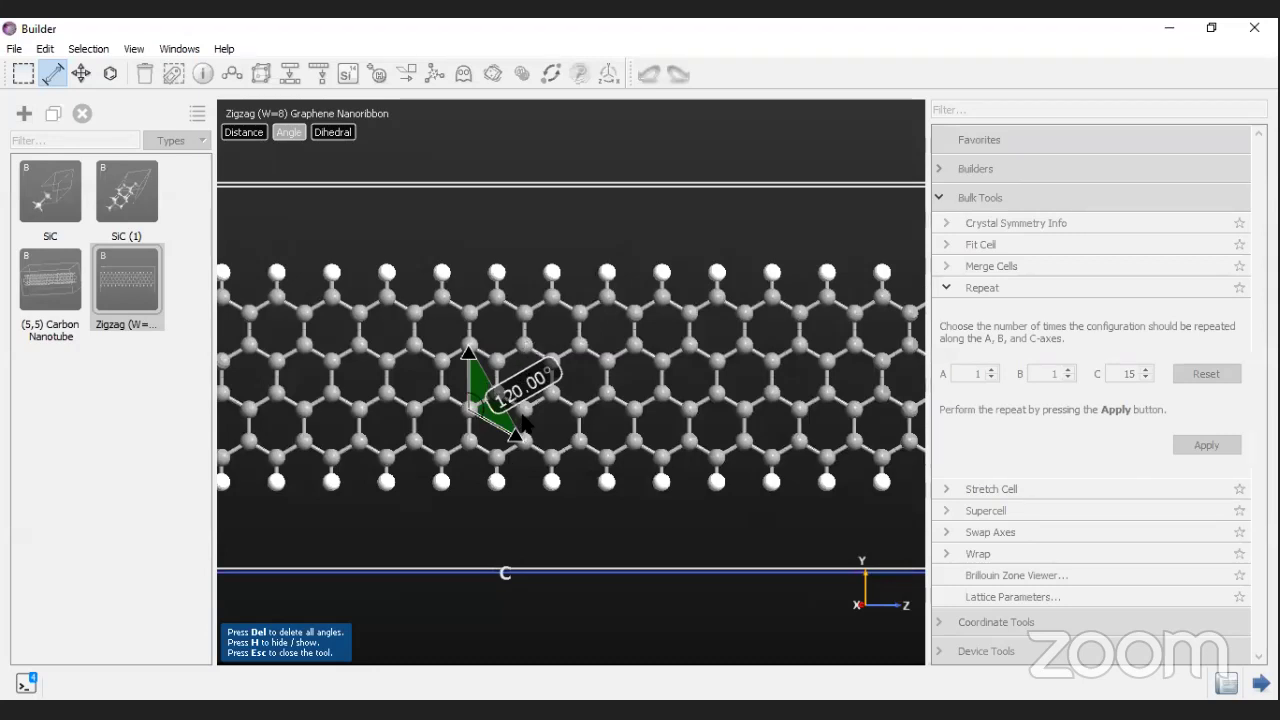
# Step: Try measuring a second angle farther along the nanoribbon and close the measure tool
pyautogui.click(252, 132)
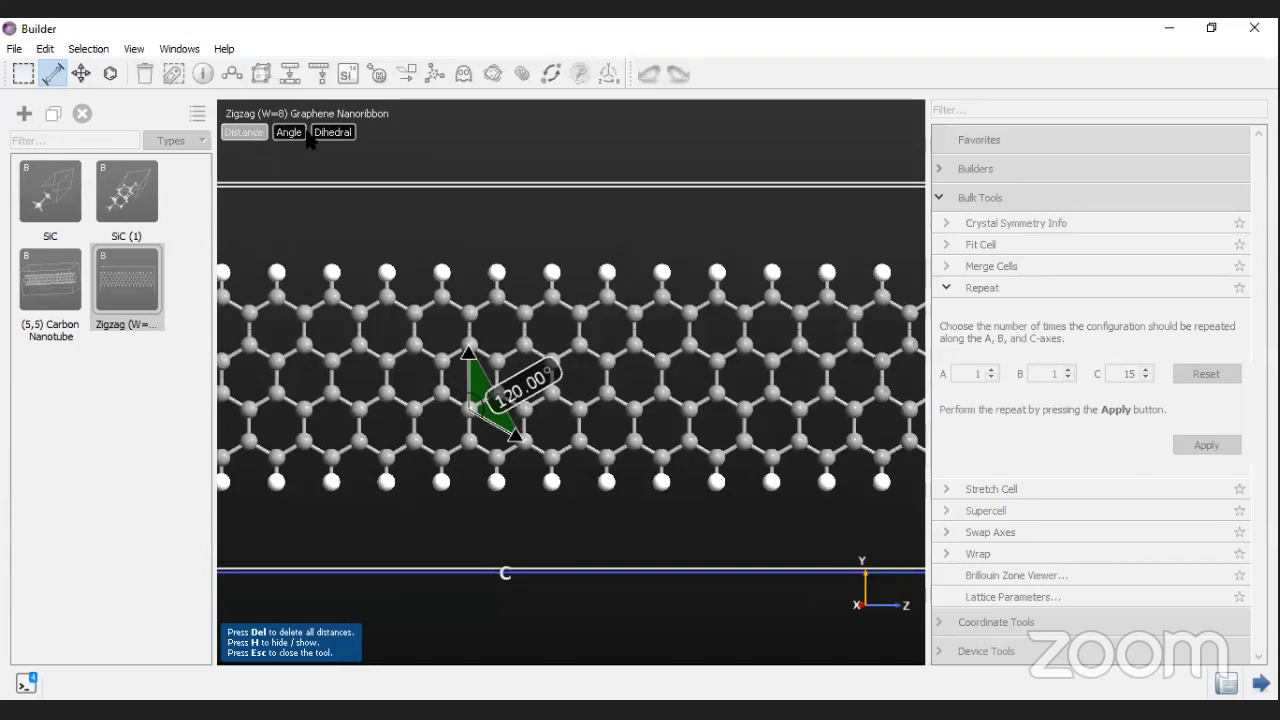
pyautogui.click(289, 132)
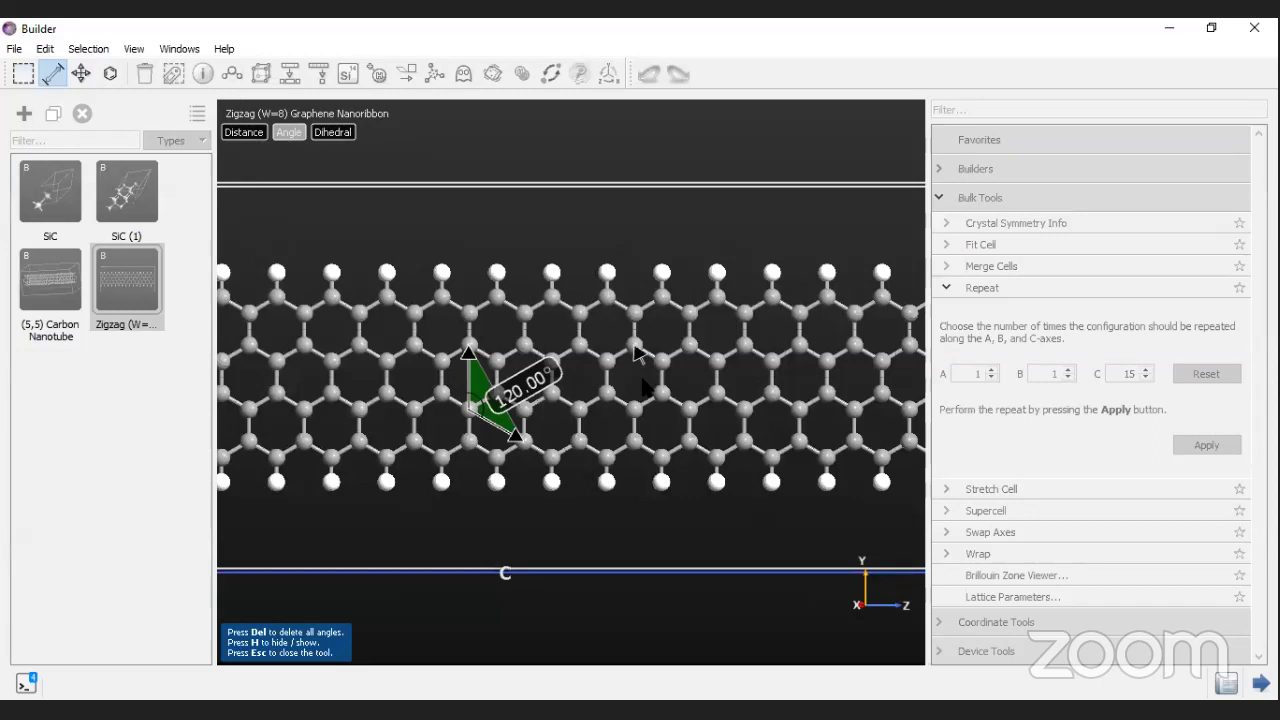
pyautogui.click(634, 352)
pyautogui.click(634, 408)
pyautogui.click(646, 371)
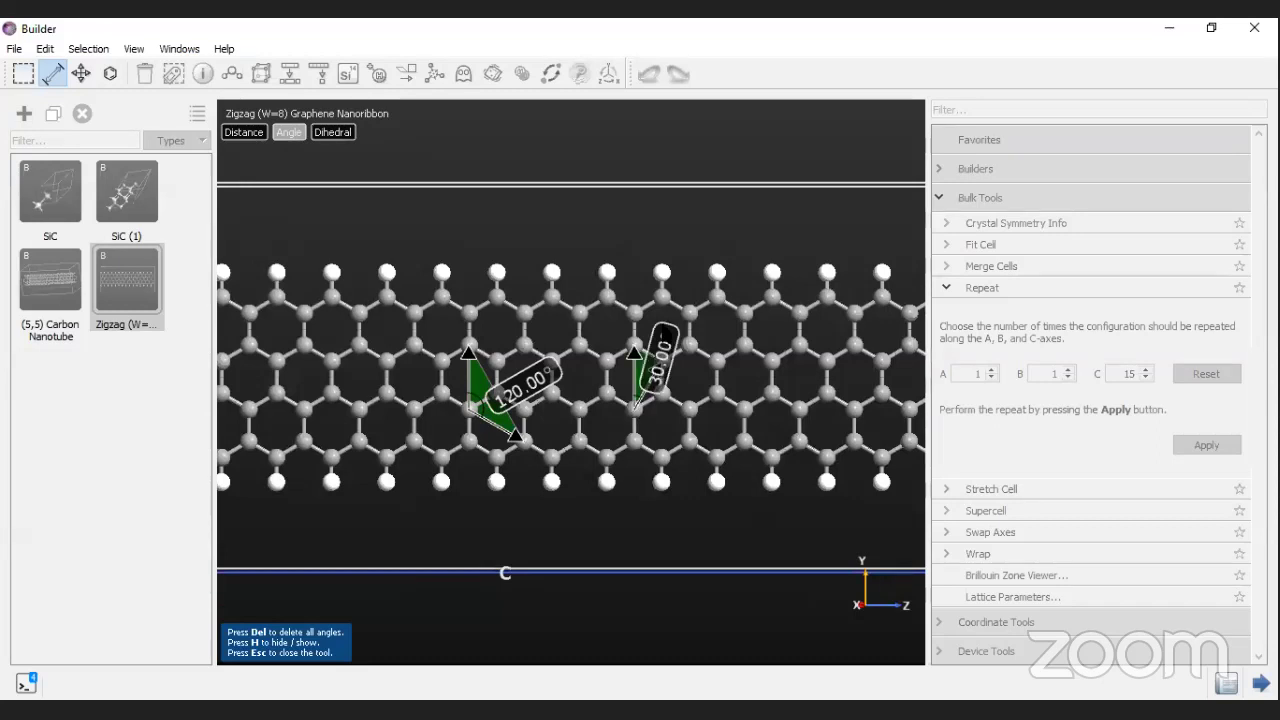
pyautogui.click(740, 320)
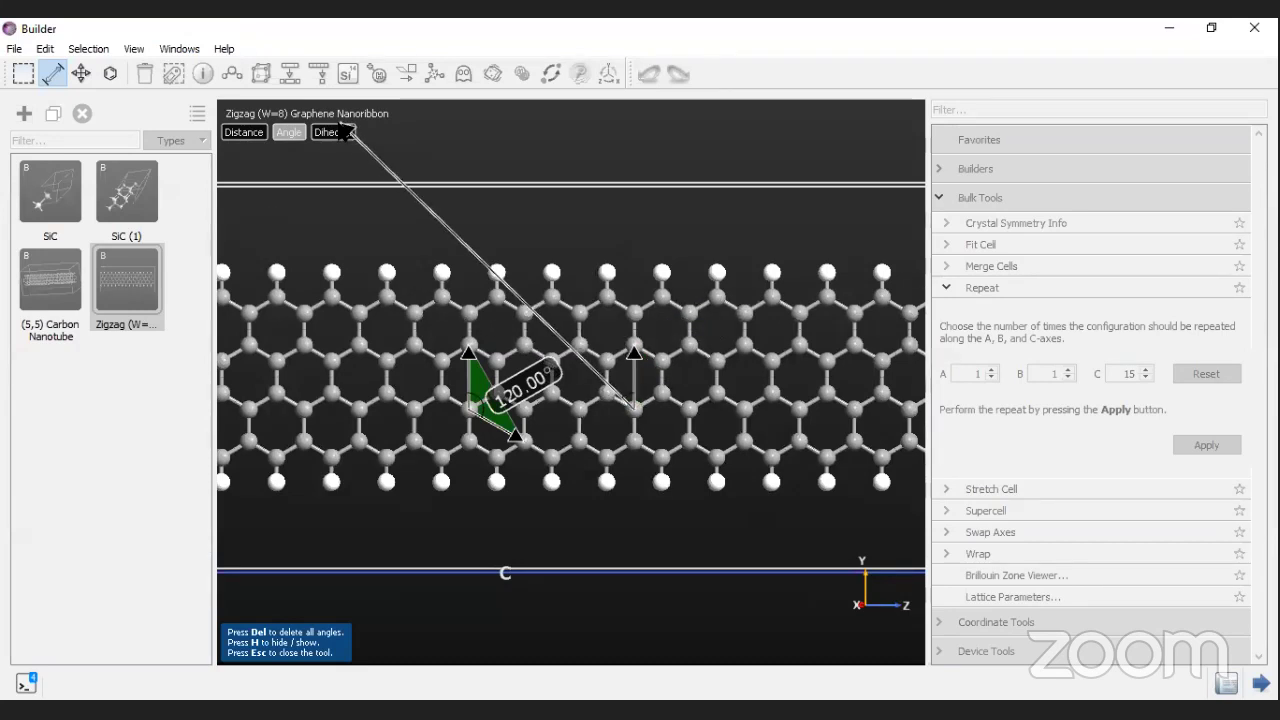
pyautogui.scroll(-2, 565, 515)
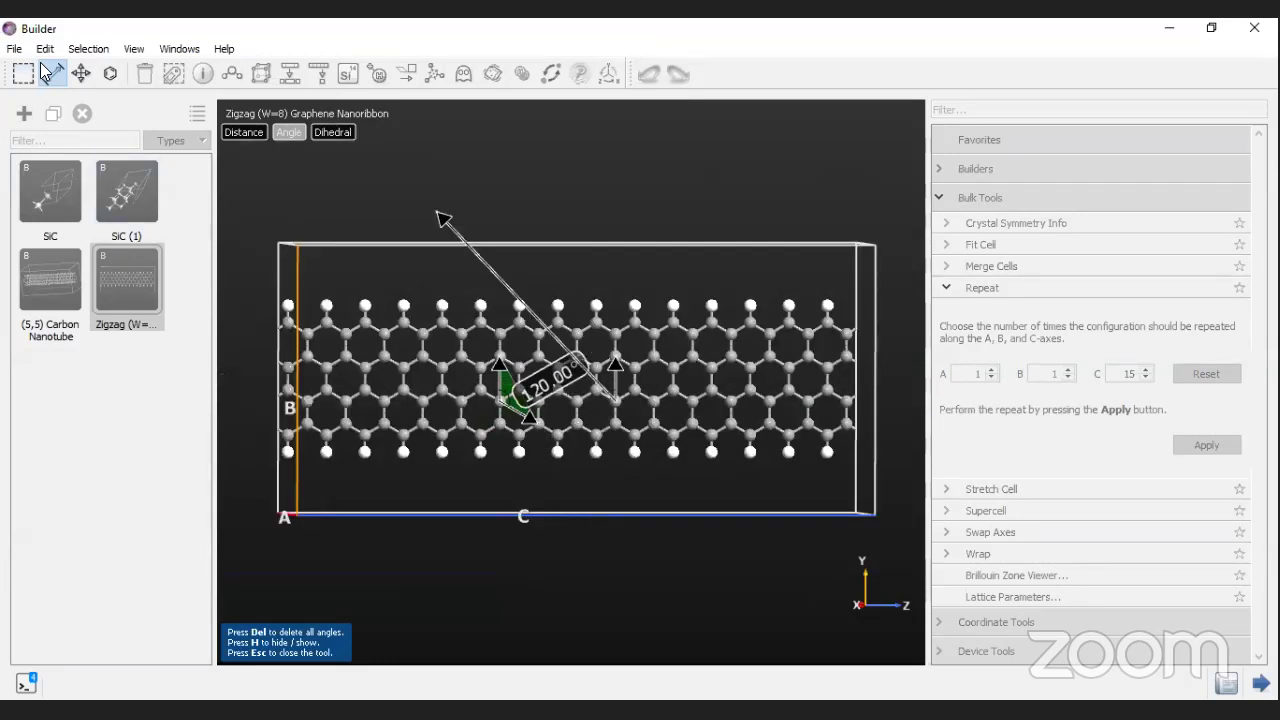
pyautogui.press('Escape')
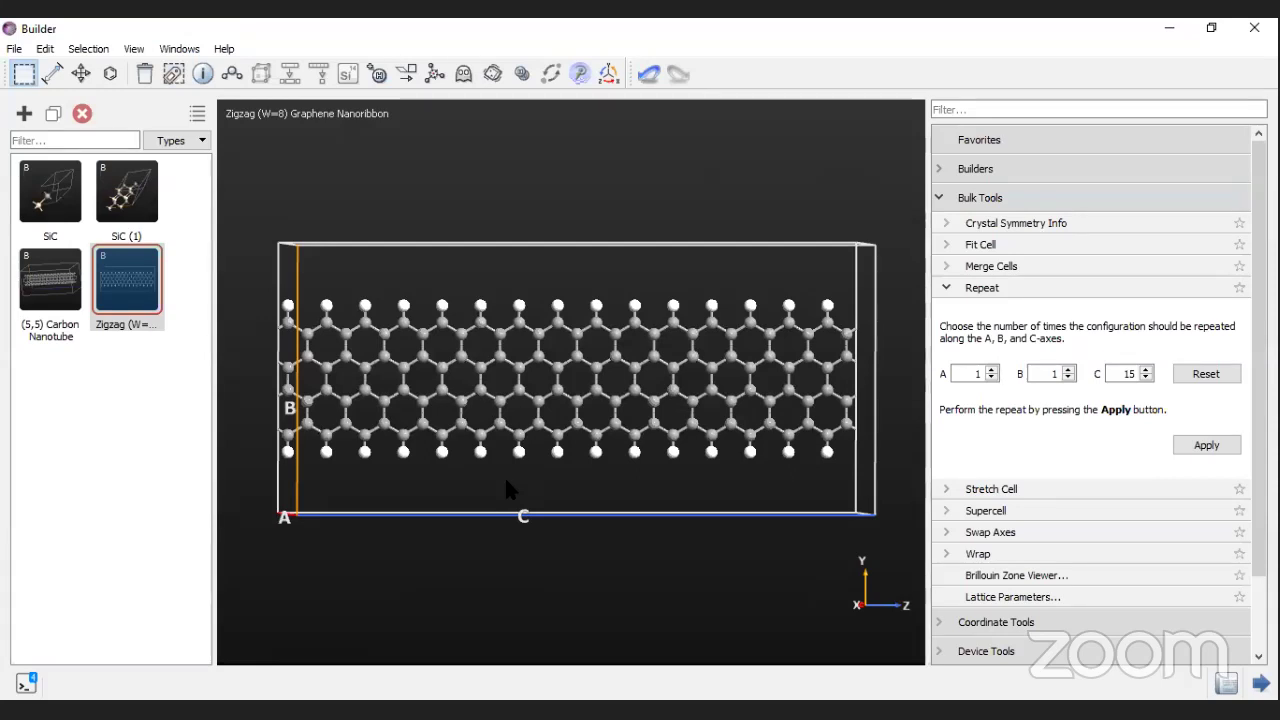
# Step: Rotate the nanoribbon about 1.6° around a rotation center placed near the cell's upper B-axis corner, undo the rotation and leave the move tool
pyautogui.click(74, 86)
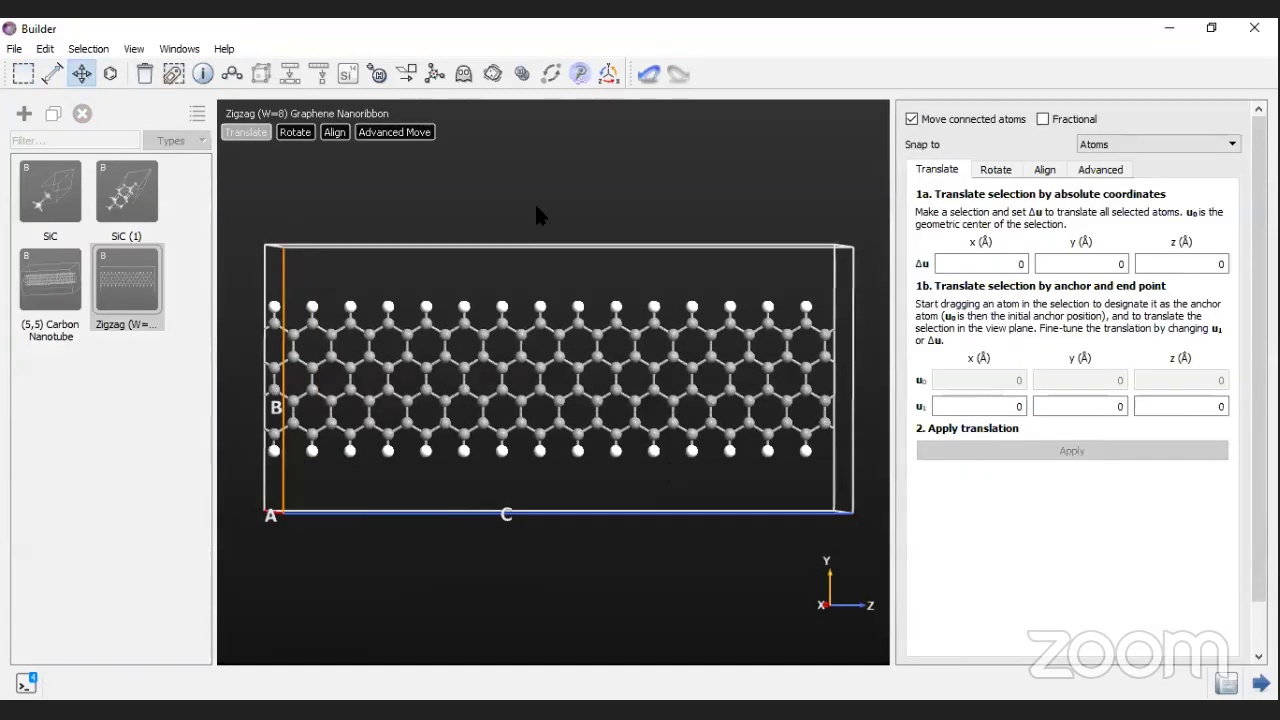
pyautogui.click(296, 134)
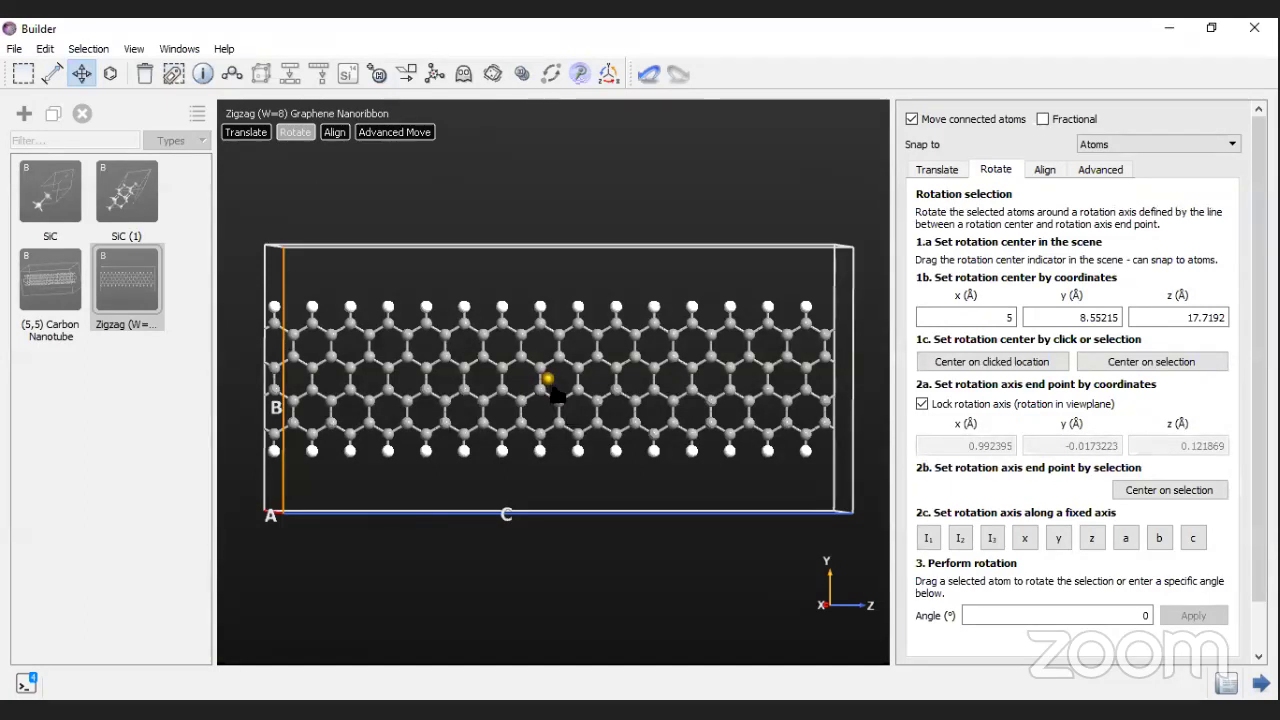
pyautogui.moveTo(549, 380)
pyautogui.mouseDown()
pyautogui.moveTo(565, 381)
pyautogui.moveTo(404, 375)
pyautogui.moveTo(349, 277)
pyautogui.moveTo(304, 280)
pyautogui.mouseUp()
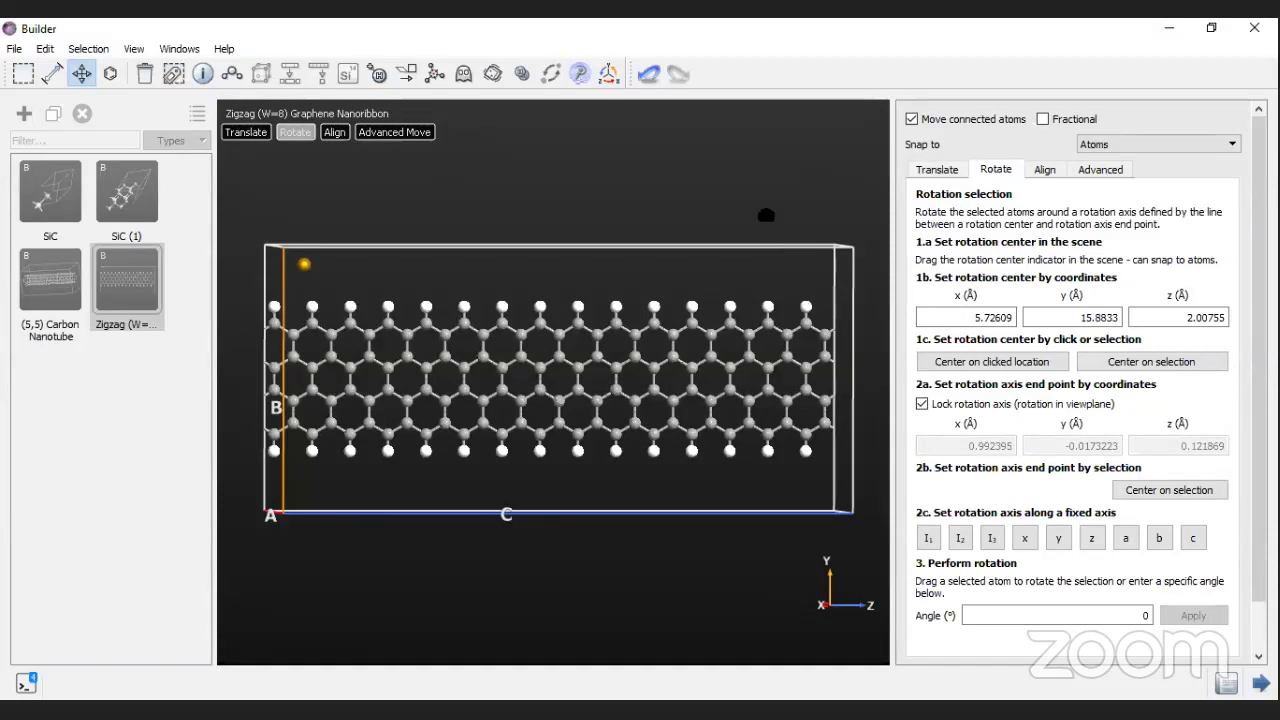
pyautogui.moveTo(766, 212)
pyautogui.mouseDown()
pyautogui.moveTo(766, 417)
pyautogui.moveTo(789, 331)
pyautogui.moveTo(782, 310)
pyautogui.moveTo(732, 445)
pyautogui.moveTo(772, 350)
pyautogui.moveTo(796, 382)
pyautogui.mouseUp()
pyautogui.click(676, 175)
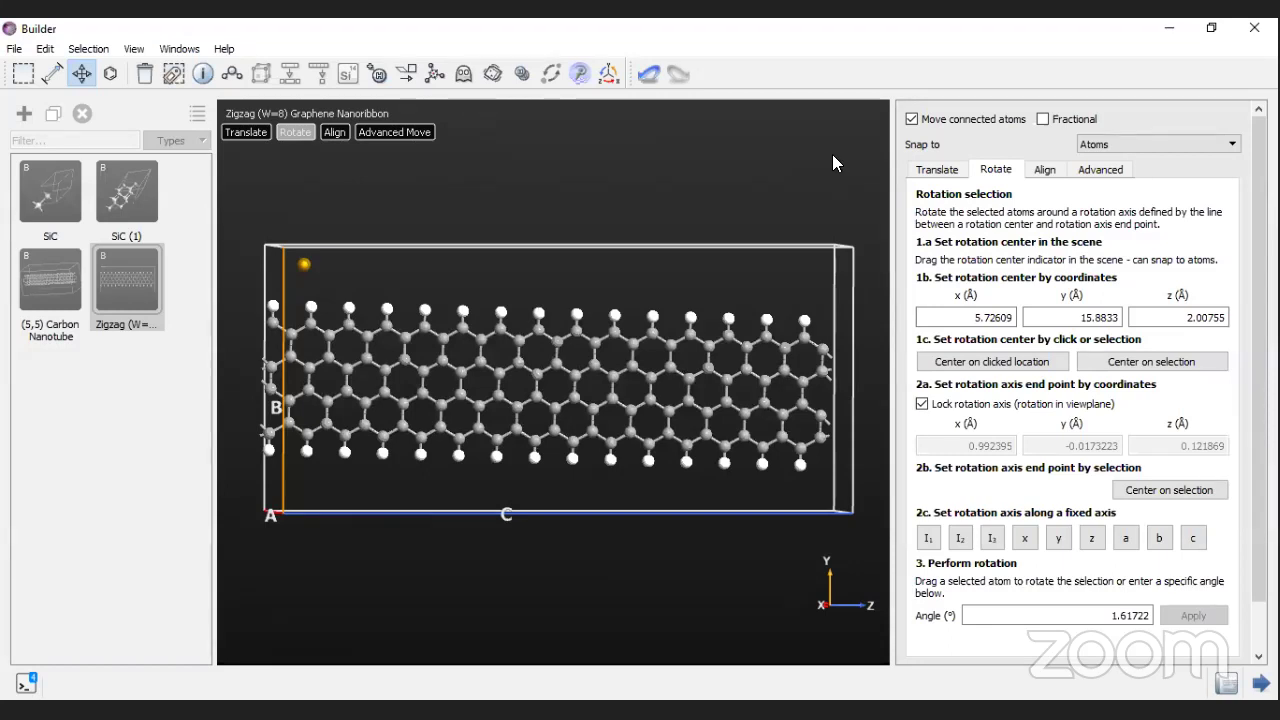
pyautogui.click(648, 73)
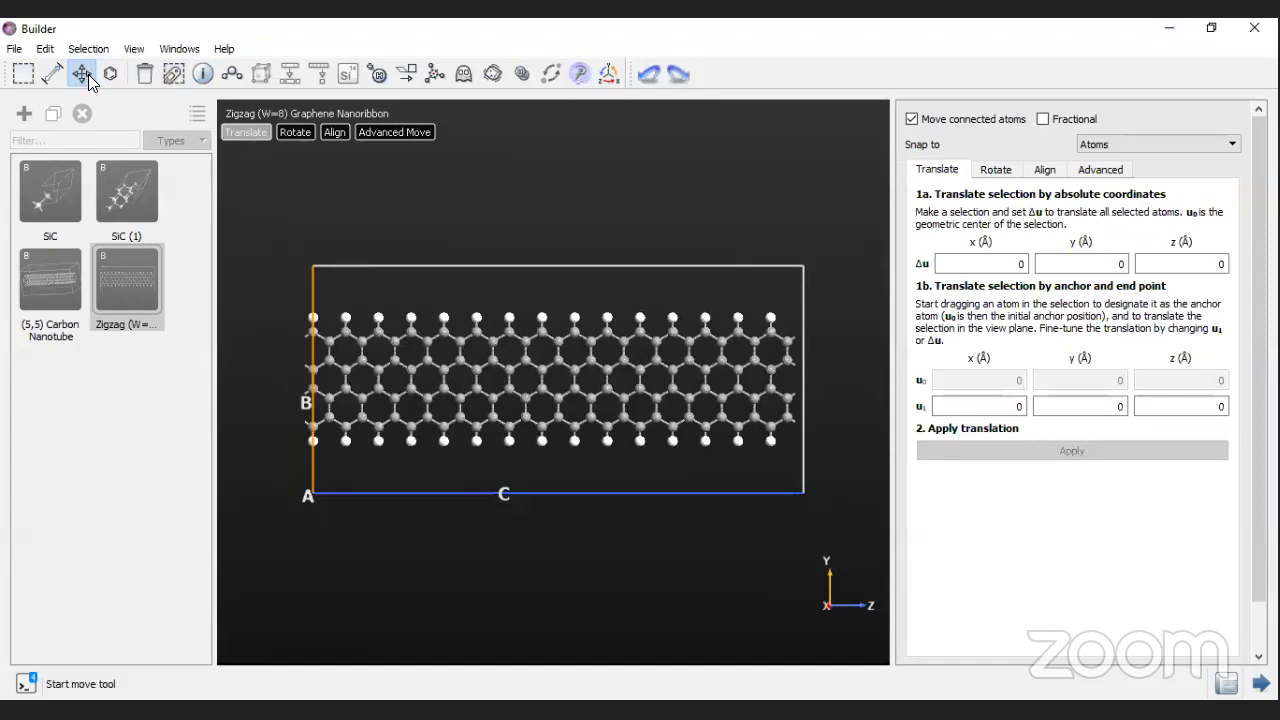
pyautogui.click(24, 73)
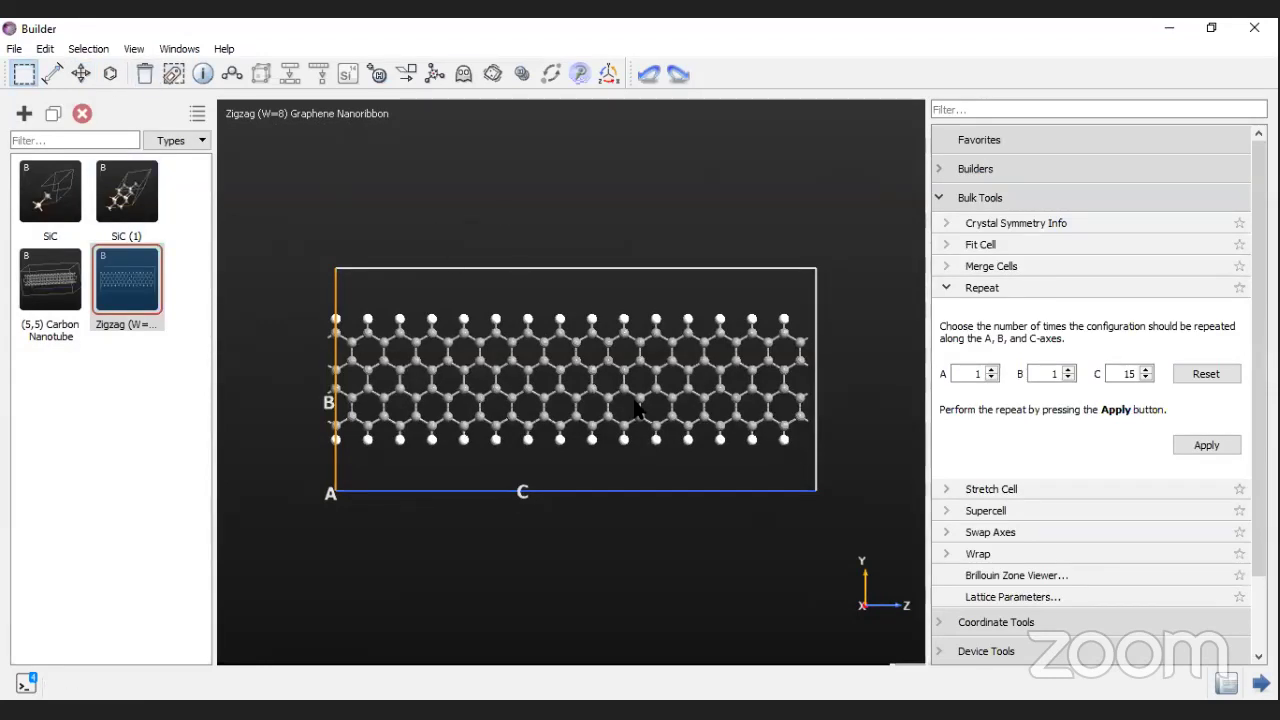
pyautogui.scroll(1, 638, 467)
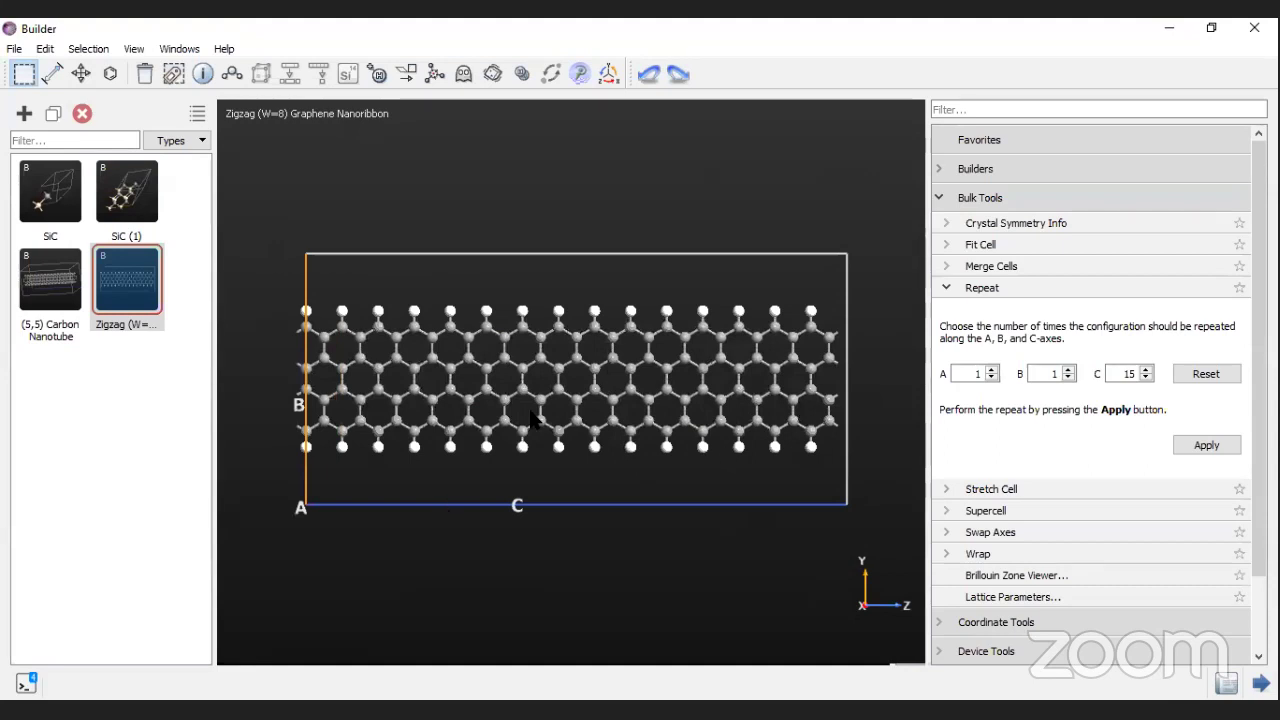
# Step: Replace a carbon atom in the upper middle of the nanoribbon with nitrogen
pyautogui.scroll(2, 640, 427)
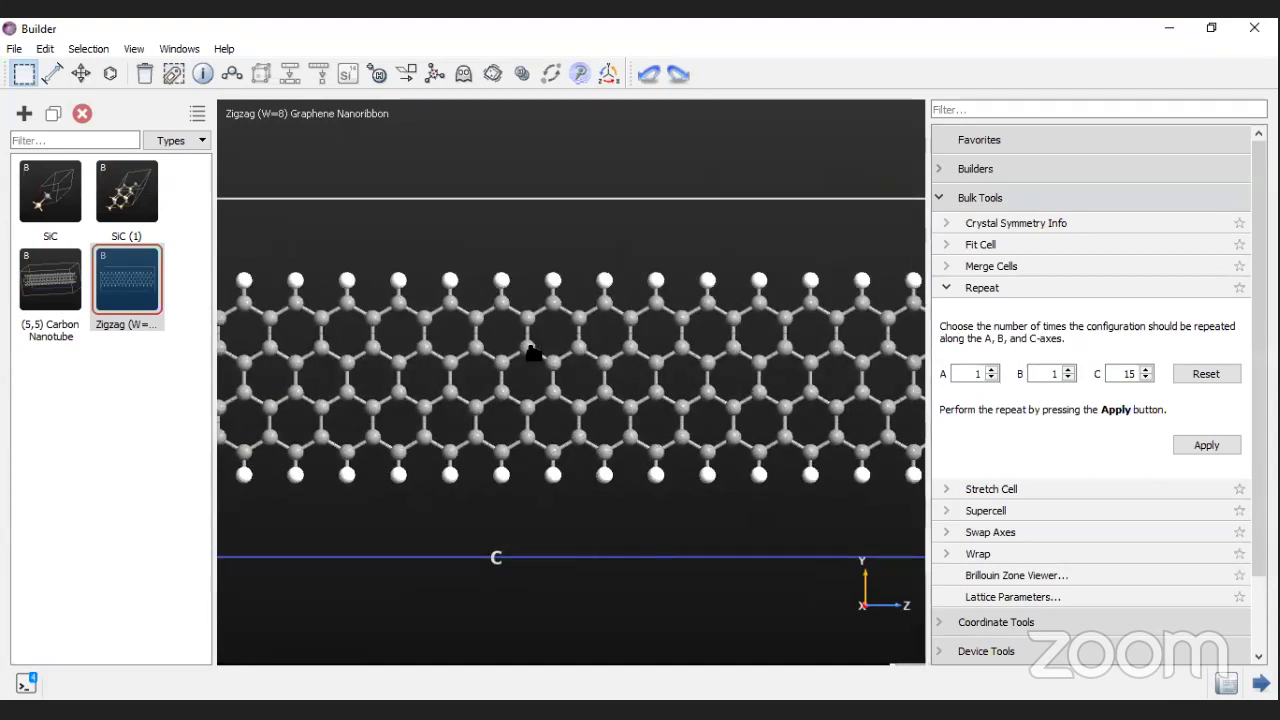
pyautogui.moveTo(533, 353)
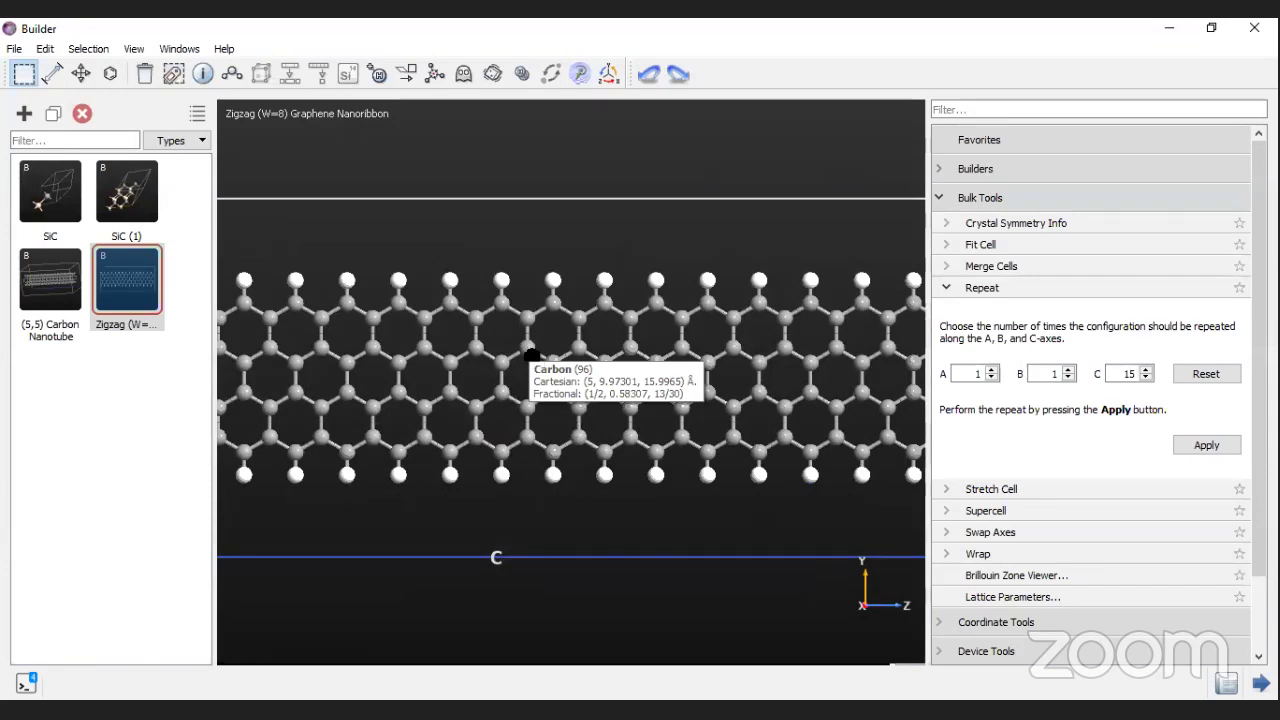
pyautogui.click(527, 348)
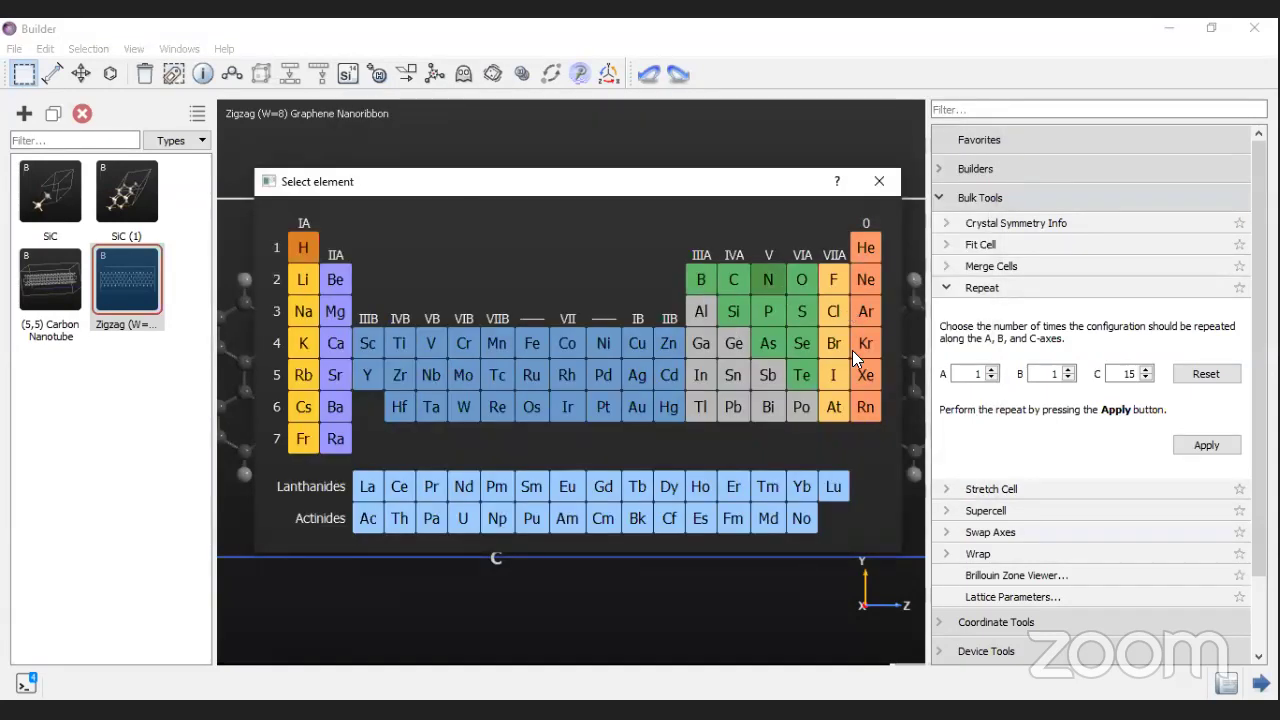
pyautogui.click(768, 278)
pyautogui.scroll(5, 507, 378)
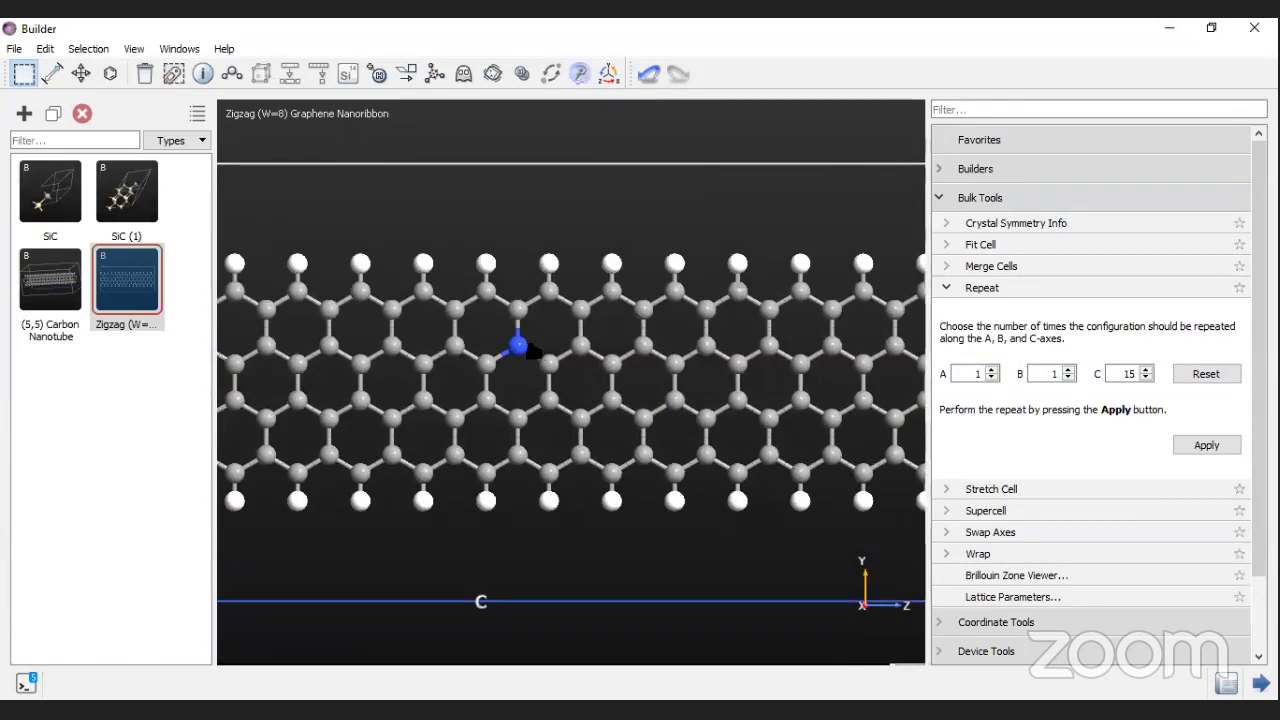
pyautogui.scroll(-2, 564, 434)
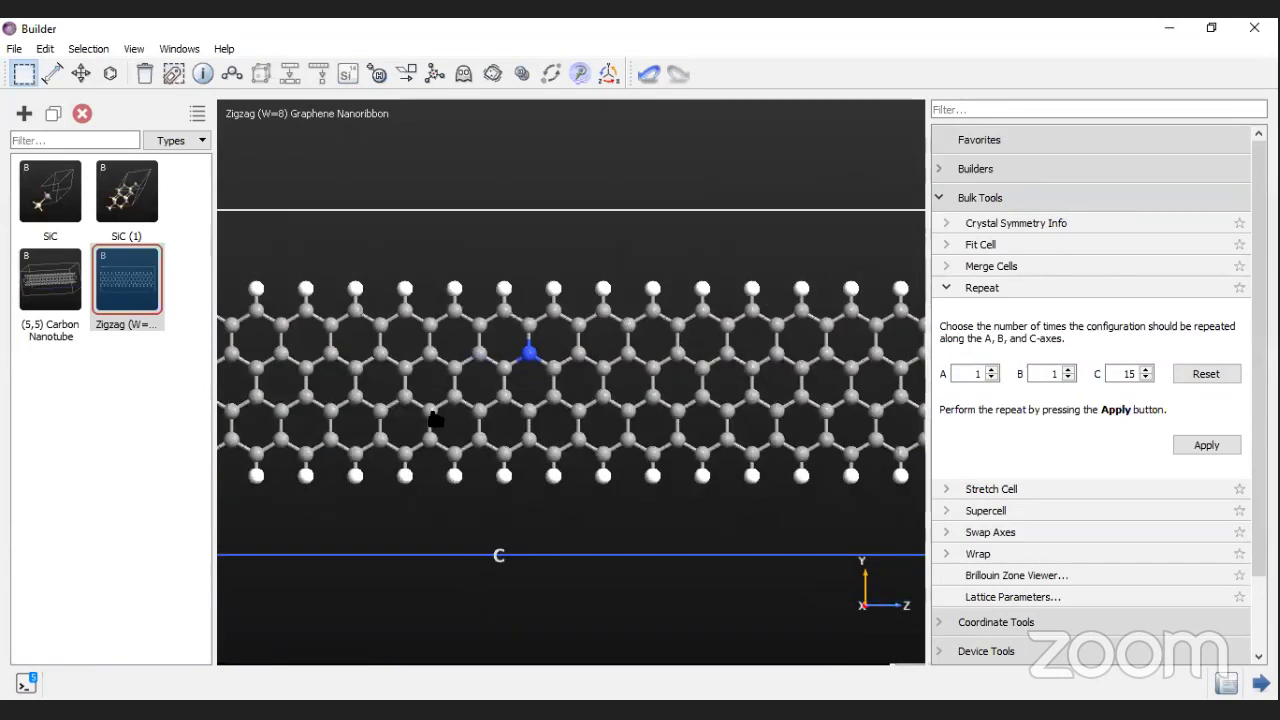
# Step: Delete a carbon atom from the lower half of the nanoribbon, near the B-axis end, to create a vacancy
pyautogui.scroll(-2, 435, 420)
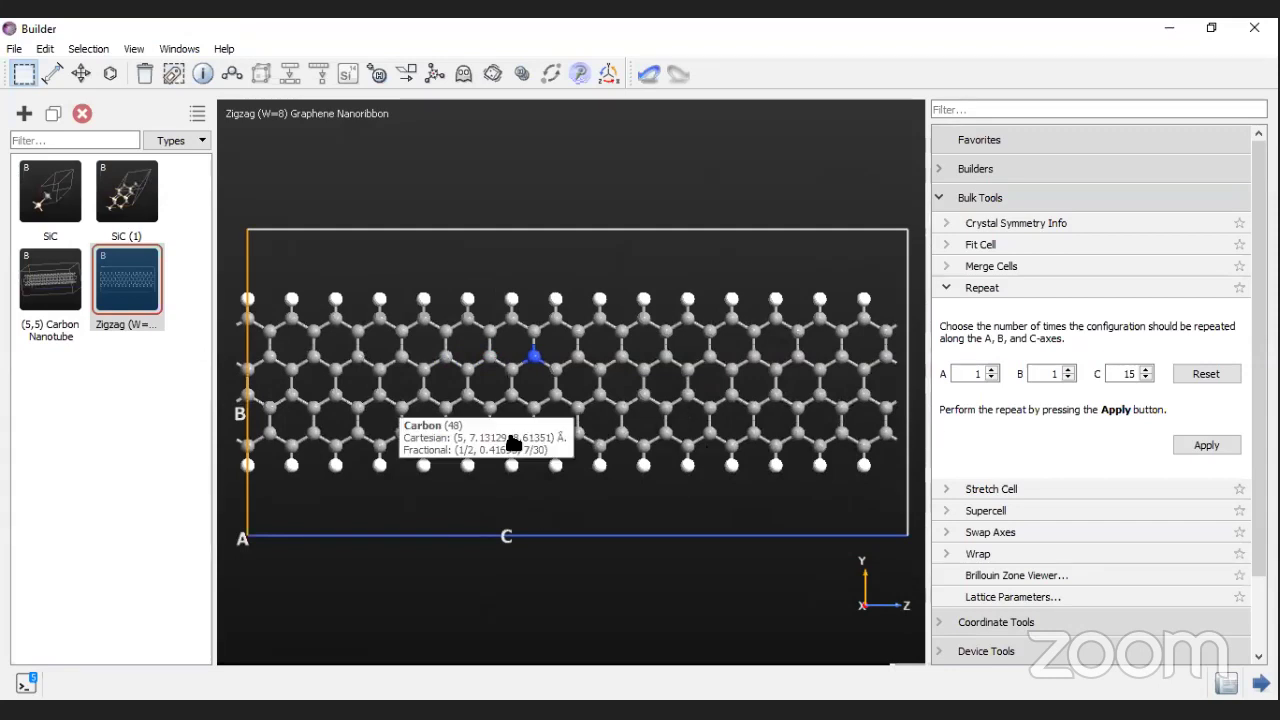
pyautogui.click(401, 407)
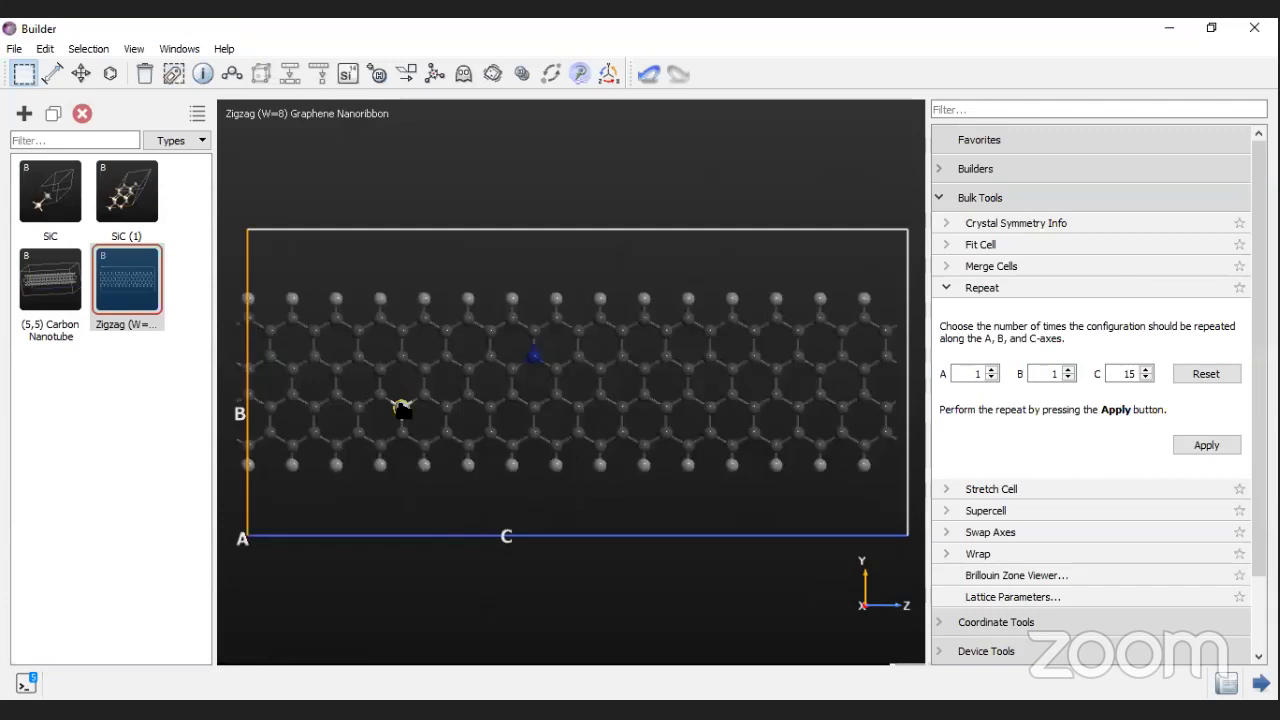
pyautogui.click(145, 73)
pyautogui.scroll(2, 466, 455)
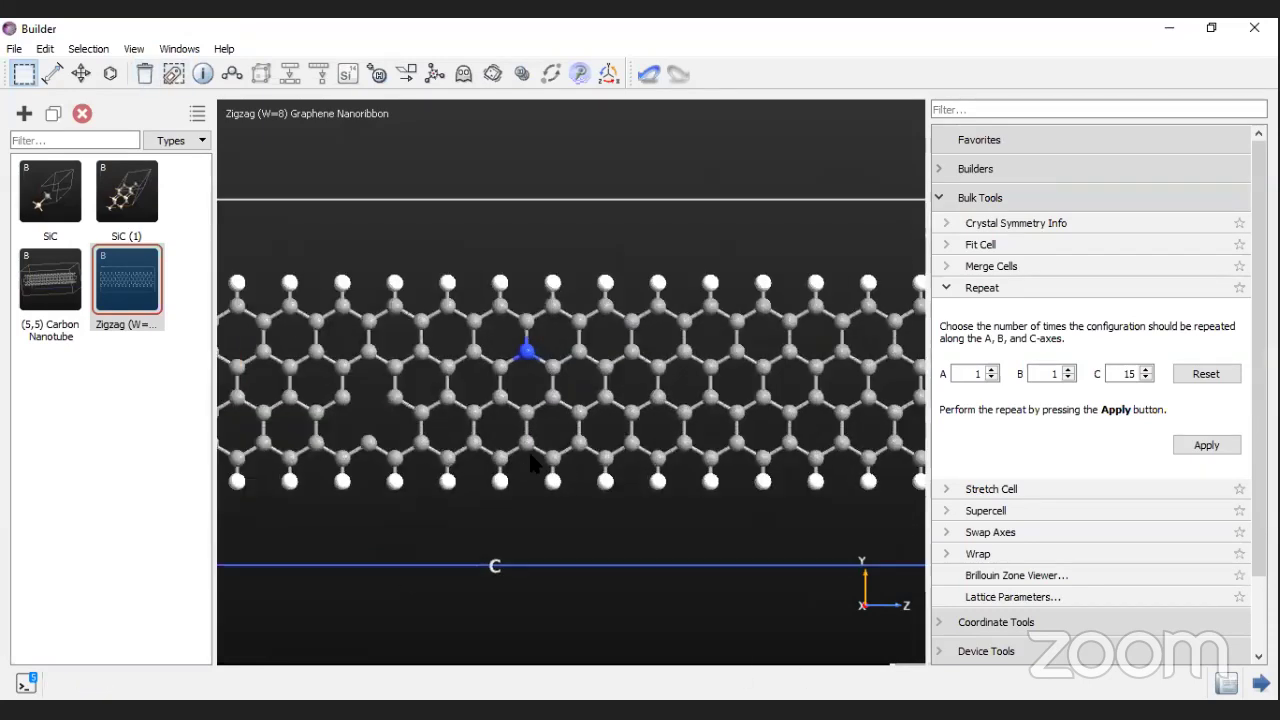
pyautogui.scroll(-4, 528, 450)
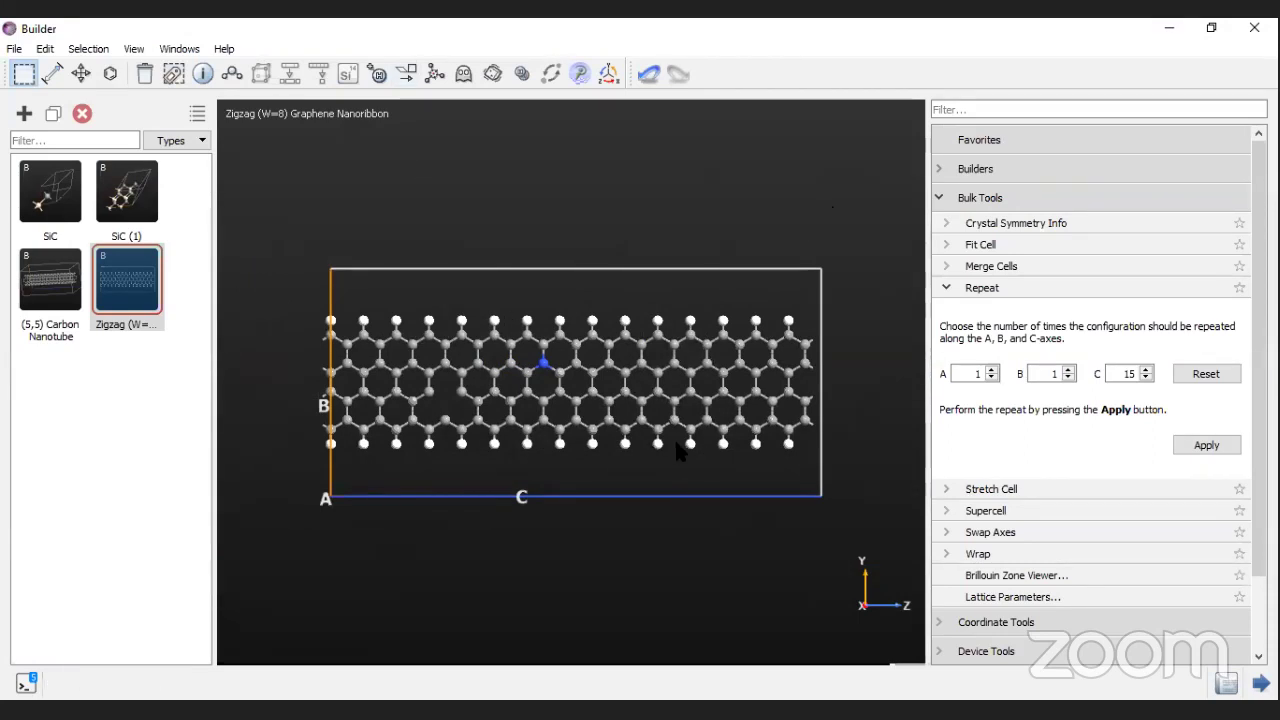
# Step: Select the six carbon atoms of a hexagon in the nanoribbon's lower half, beyond the nitrogen atom, and insert an atom at their center
pyautogui.scroll(1, 678, 452)
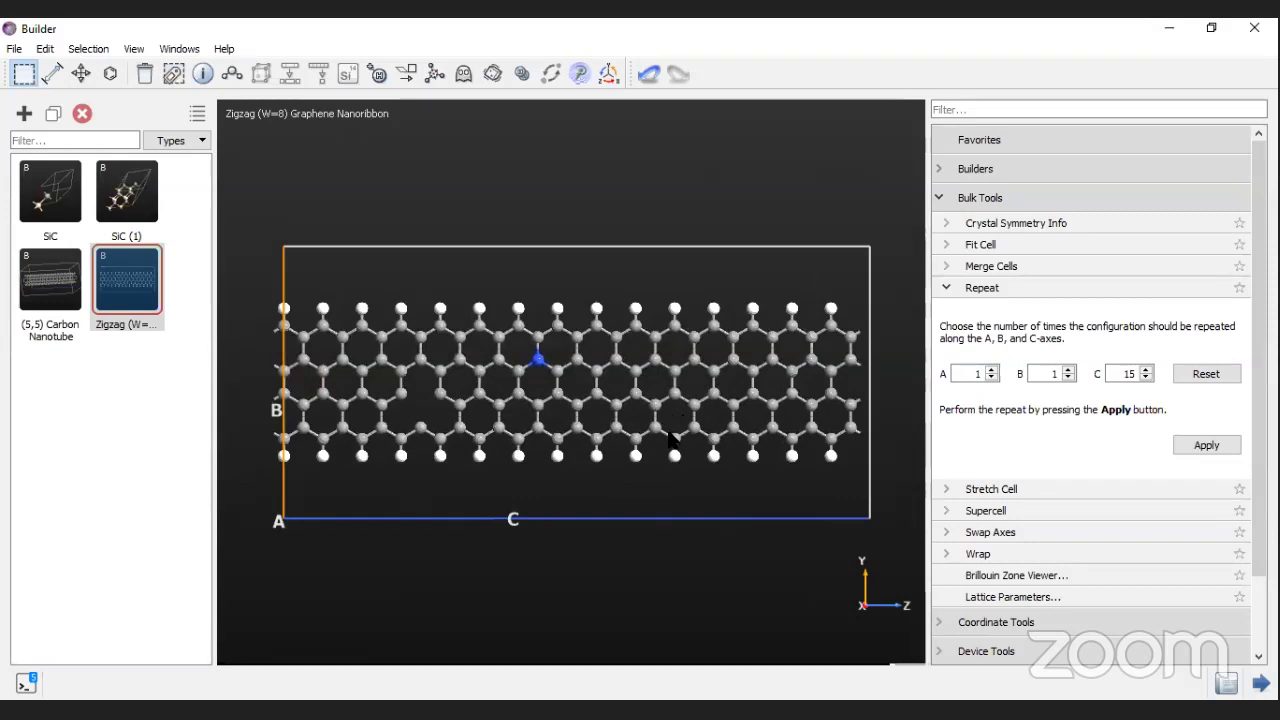
pyautogui.scroll(-1, 654, 371)
pyautogui.scroll(4, 591, 549)
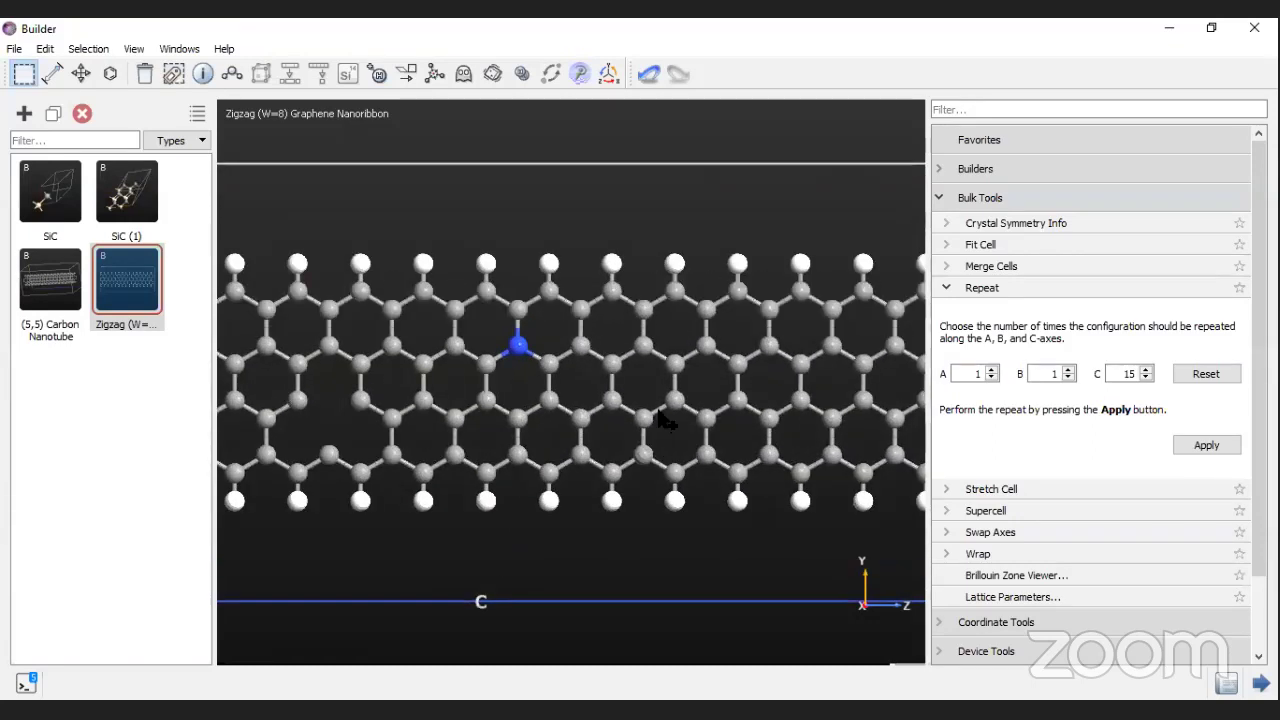
pyautogui.click(675, 399)
pyautogui.keyDown('shift'); pyautogui.click(643, 417); pyautogui.keyUp('shift')
pyautogui.keyDown('shift'); pyautogui.click(643, 455); pyautogui.keyUp('shift')
pyautogui.keyDown('shift'); pyautogui.click(675, 472); pyautogui.keyUp('shift')
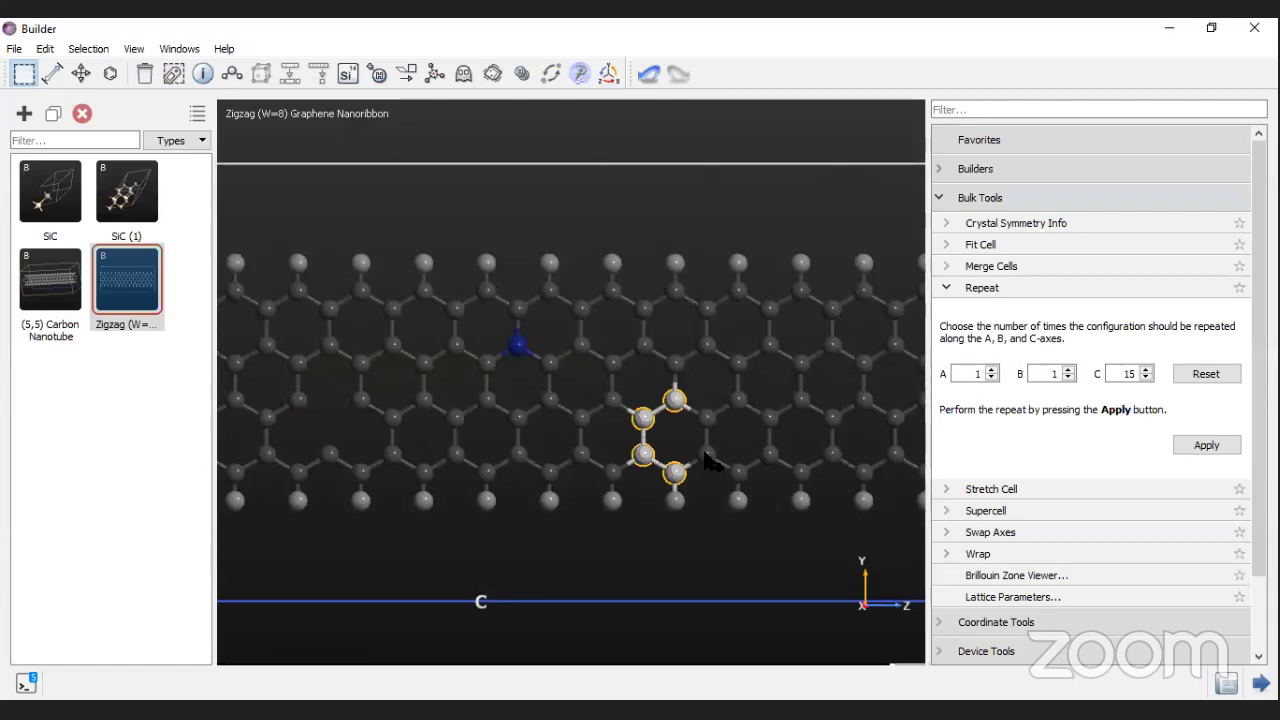
pyautogui.keyDown('shift'); pyautogui.click(706, 455); pyautogui.keyUp('shift')
pyautogui.keyDown('shift'); pyautogui.click(706, 417); pyautogui.keyUp('shift')
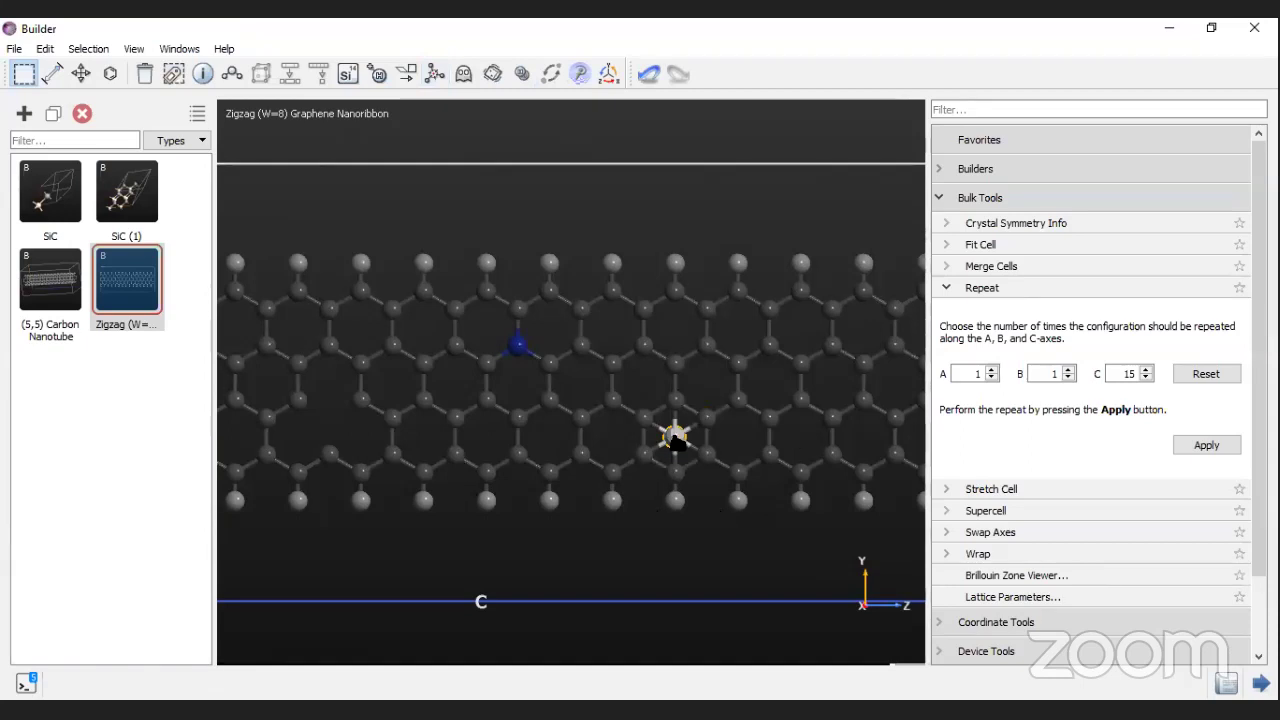
# Step: Change the element of the atom at the hexagon's center to silicon
pyautogui.moveTo(674, 438)
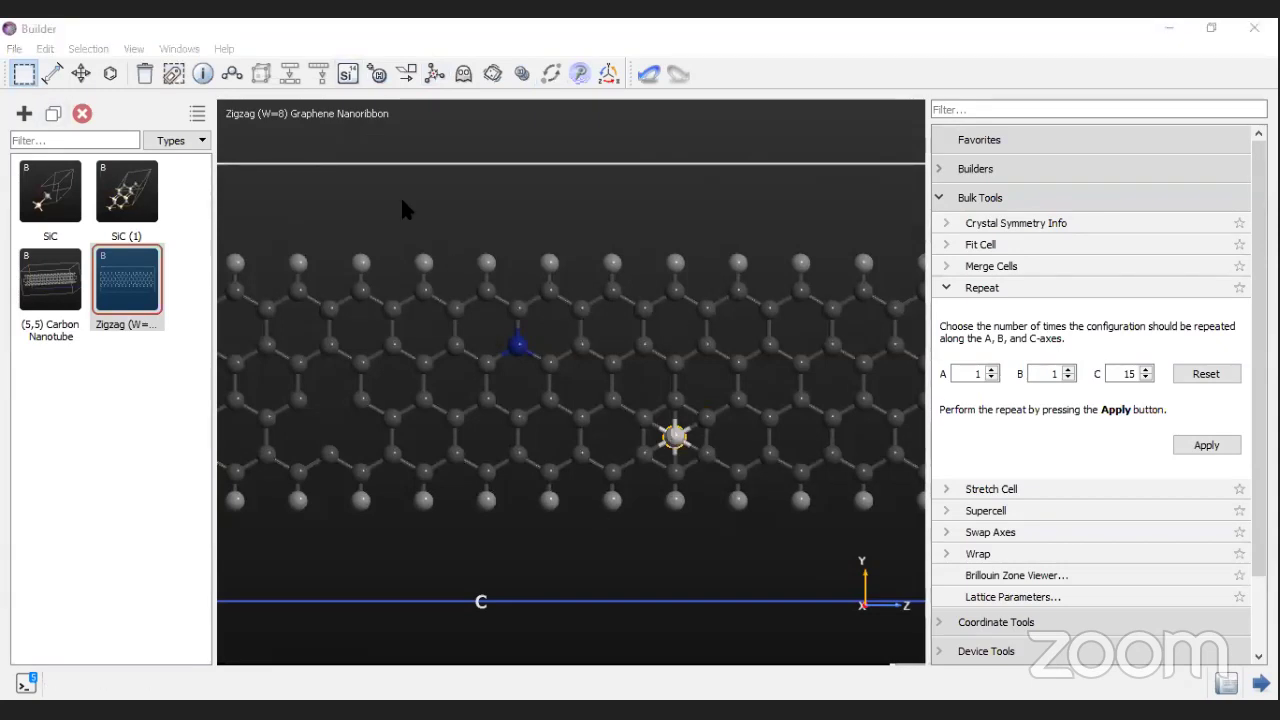
pyautogui.doubleClick(734, 306)
pyautogui.click(734, 308)
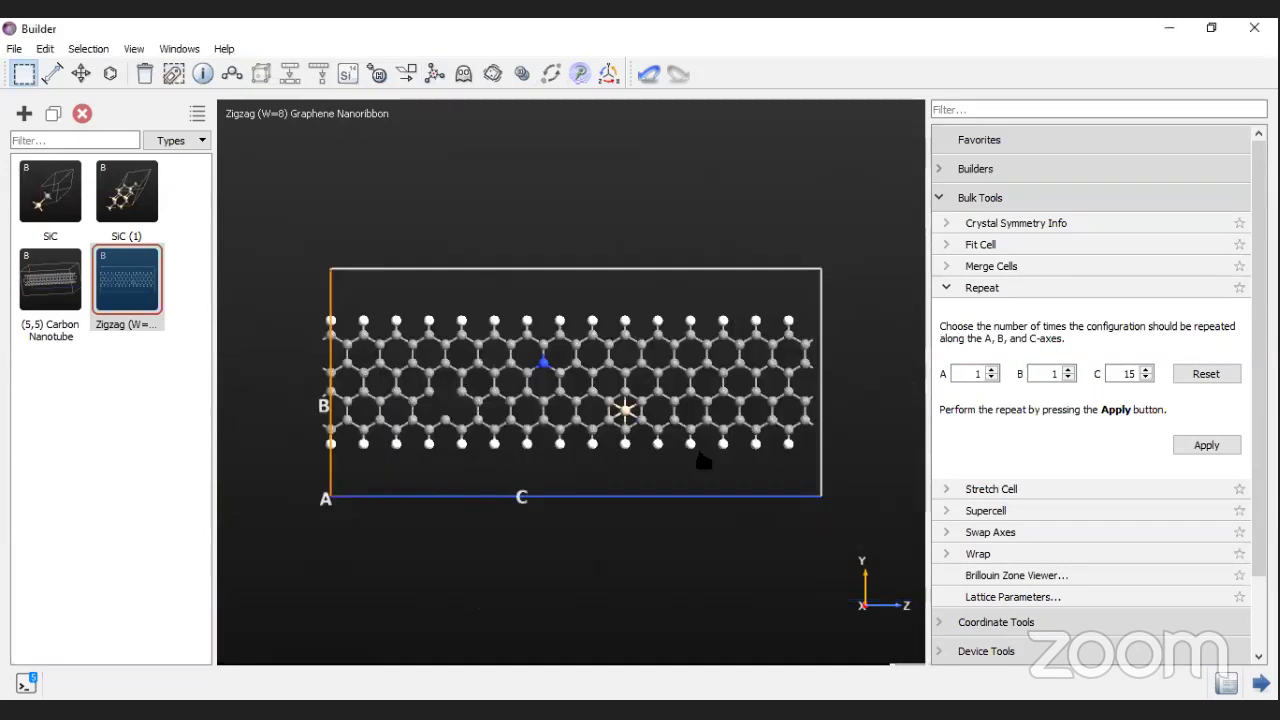
# Step: Inspect the nanoribbon with its nitrogen dopant, vacancy and silicon atom from several angles
pyautogui.scroll(3, 678, 530)
pyautogui.moveTo(682, 517); pyautogui.dragTo(655, 482)
pyautogui.scroll(-2, 658, 486)
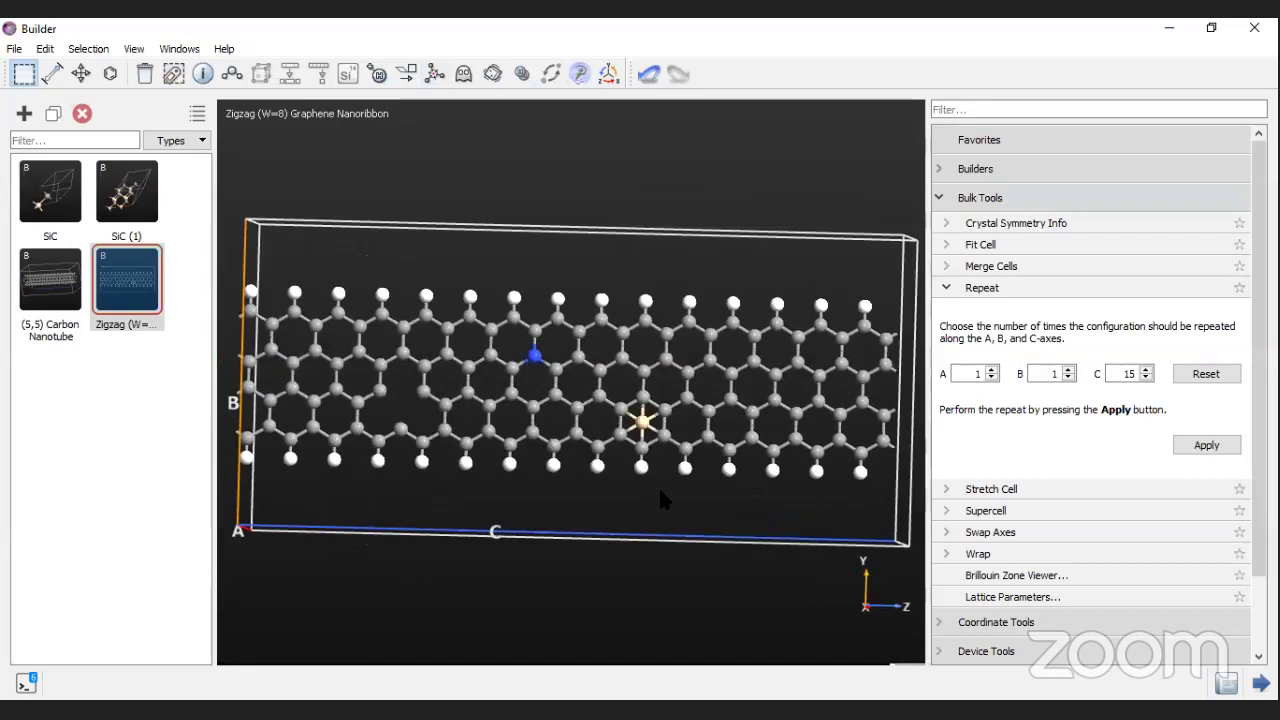
pyautogui.scroll(-1, 760, 482)
pyautogui.moveTo(778, 482); pyautogui.dragTo(642, 458)
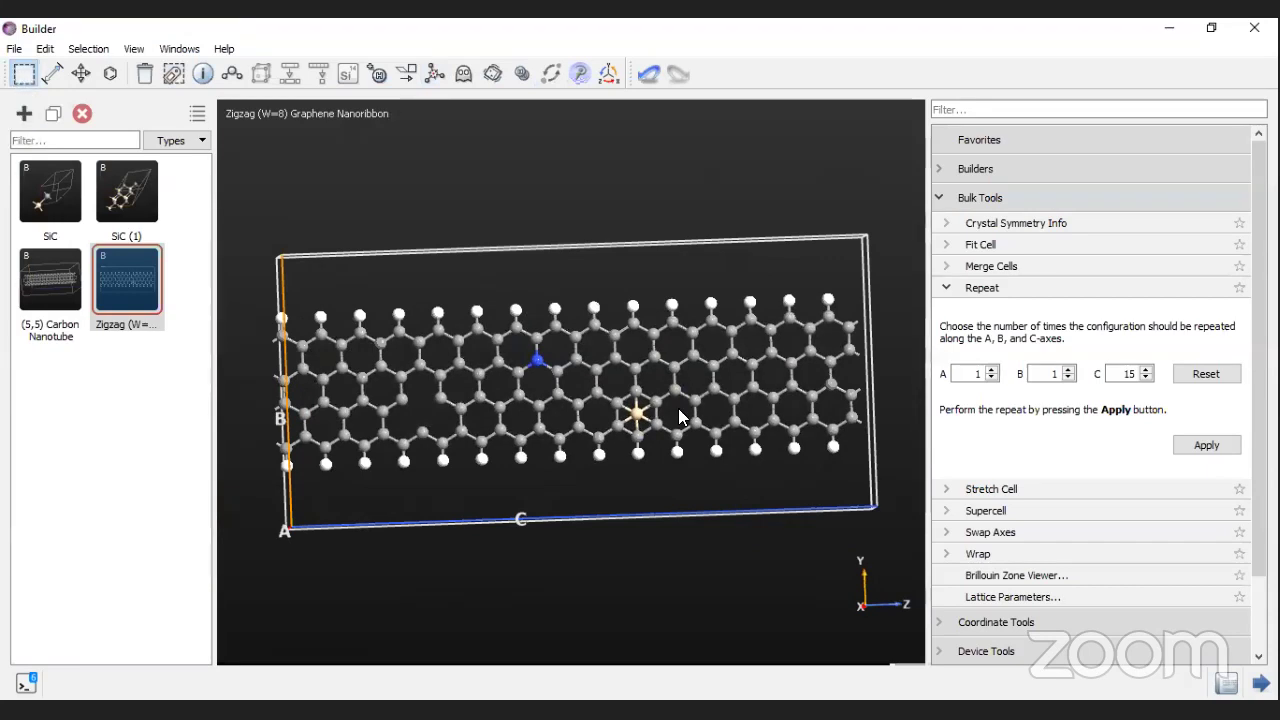
pyautogui.moveTo(684, 418); pyautogui.dragTo(664, 358)
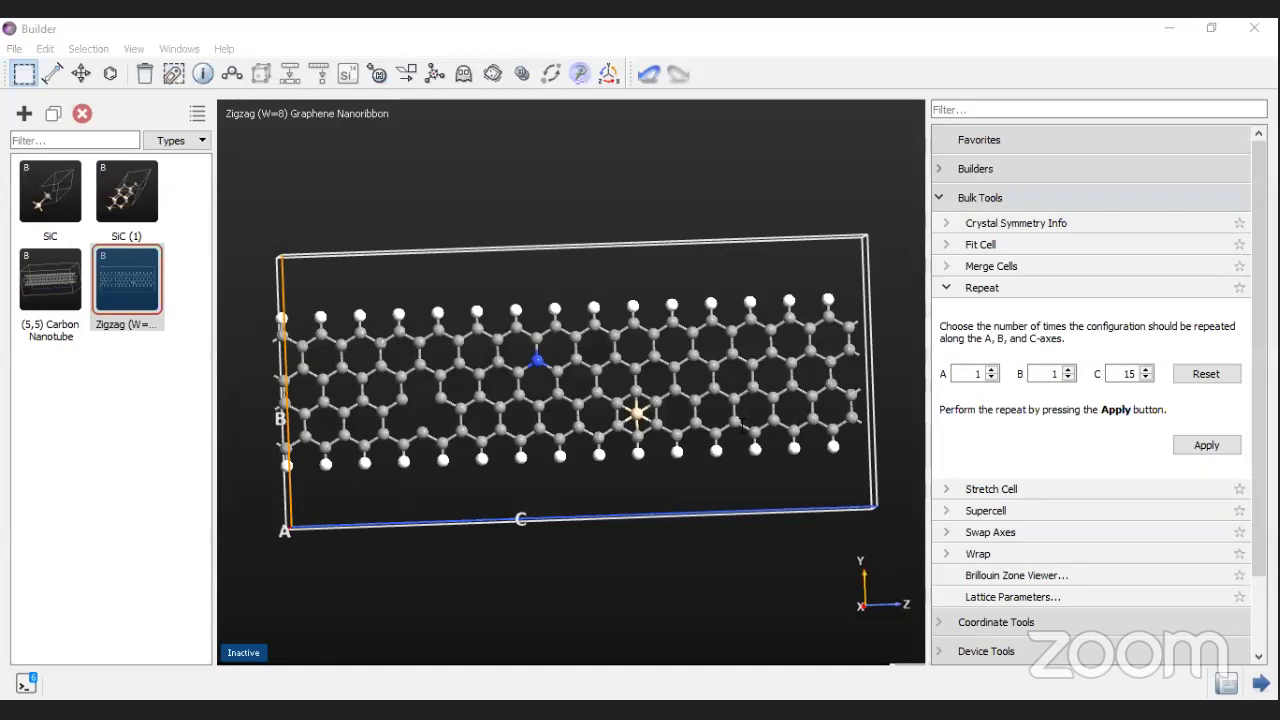
# Step: Switch to the Job Manager and examine the SiC.py timing report, including module loading, diagonalization and total run time
pyautogui.hotkey('alt', 'Tab')
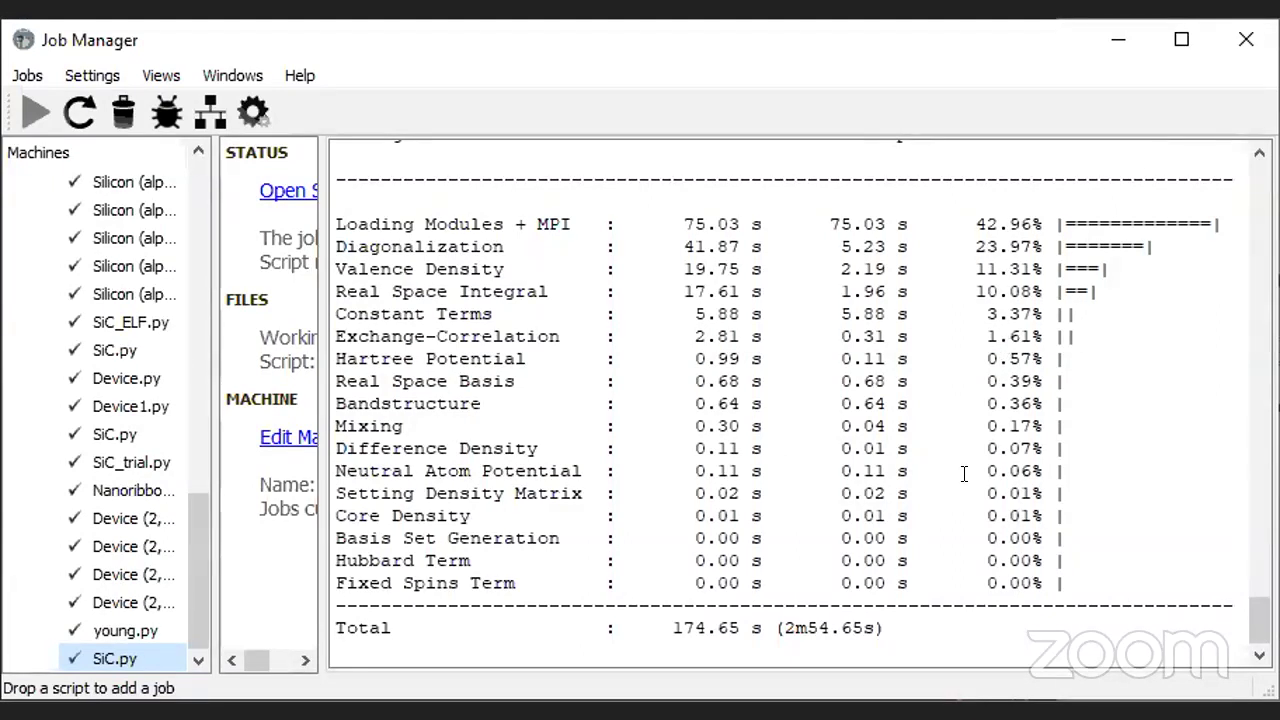
pyautogui.scroll(2, 469, 380)
pyautogui.scroll(-2, 730, 212)
pyautogui.moveTo(391, 224); pyautogui.dragTo(582, 224)
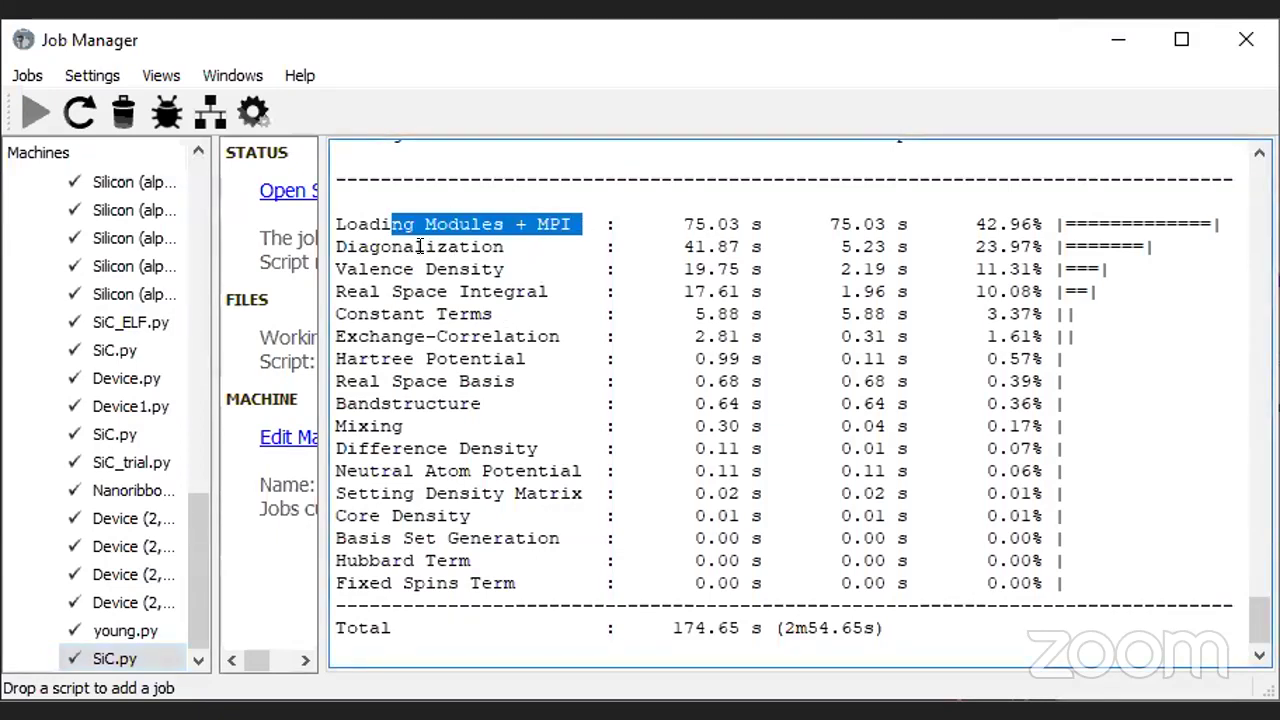
pyautogui.moveTo(414, 247); pyautogui.dragTo(504, 247)
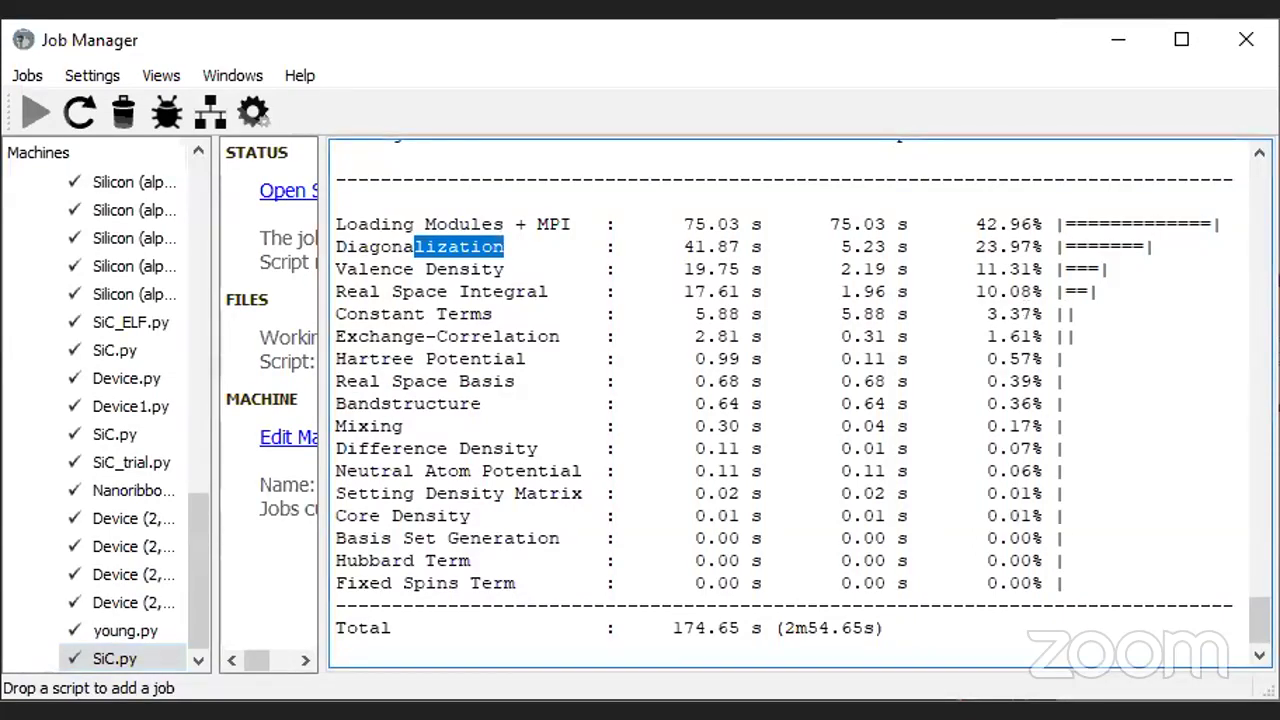
pyautogui.moveTo(783, 627); pyautogui.dragTo(862, 627)
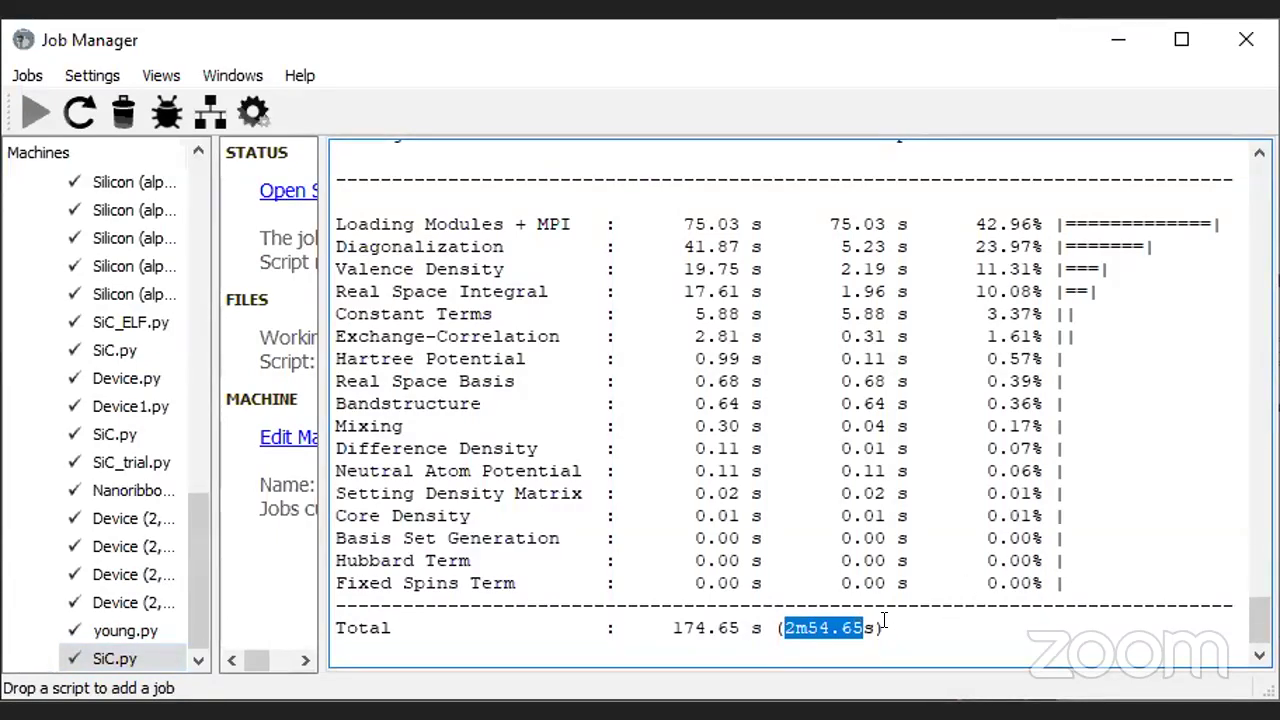
# Step: Review the SiC.py log from its beginning, covering the lattice data, DFT calculation start time and CPU information
pyautogui.scroll(15, 952, 448)
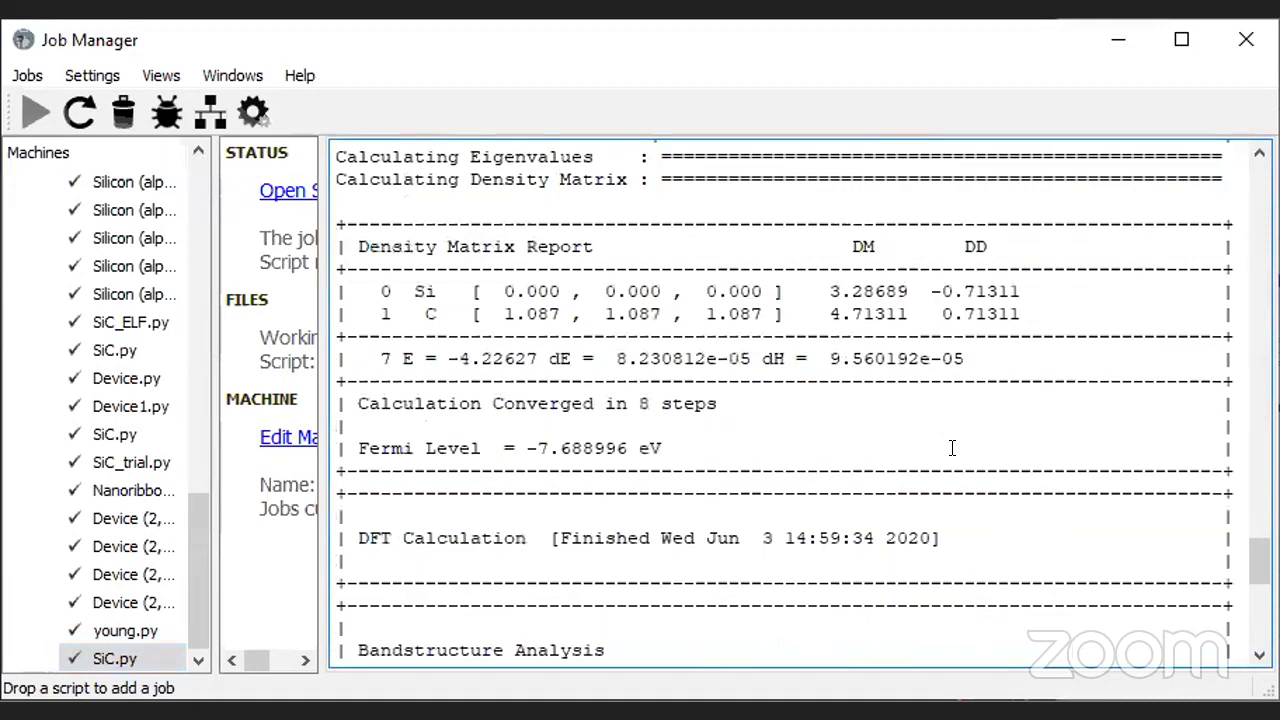
pyautogui.scroll(20, 952, 448)
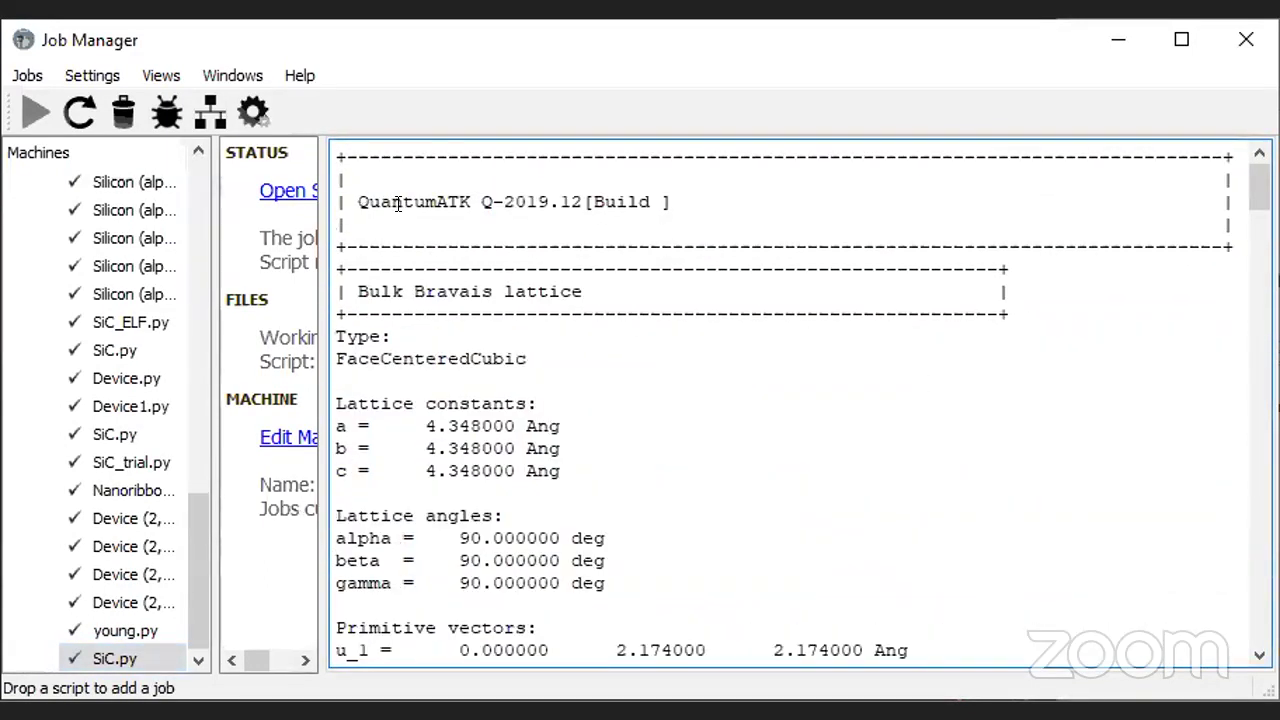
pyautogui.scroll(-5, 768, 374)
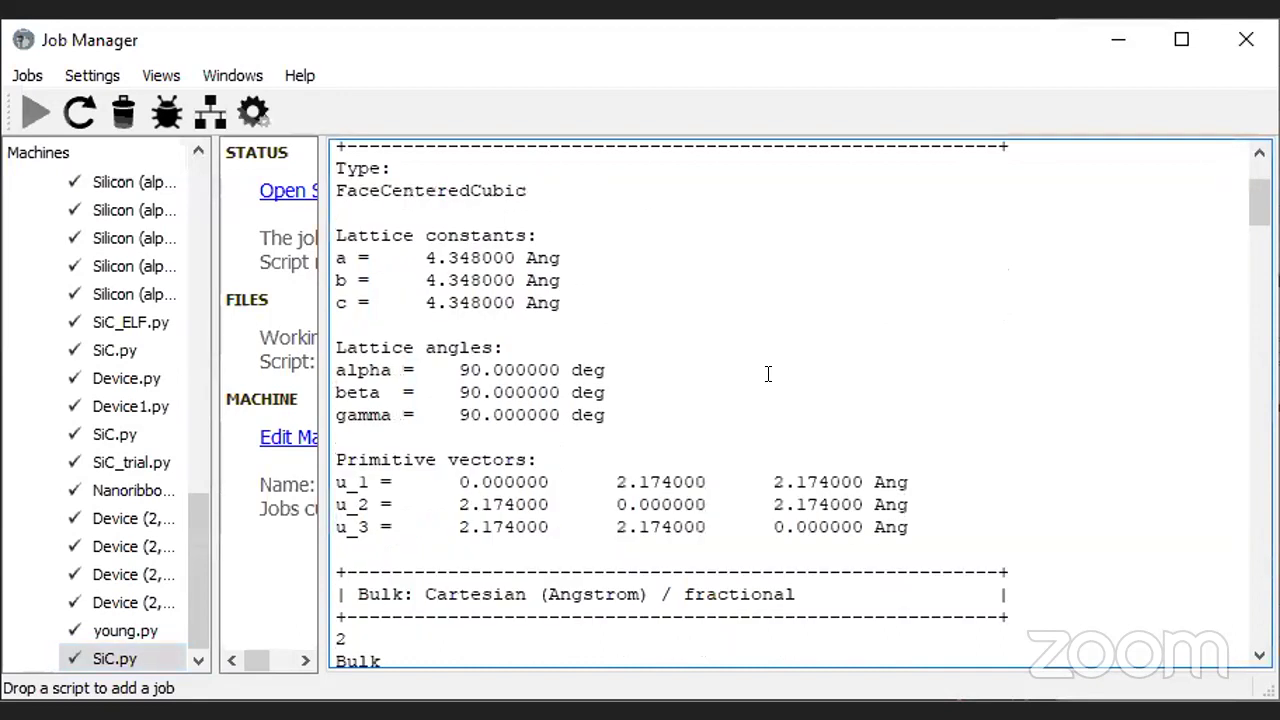
pyautogui.scroll(-3, 768, 374)
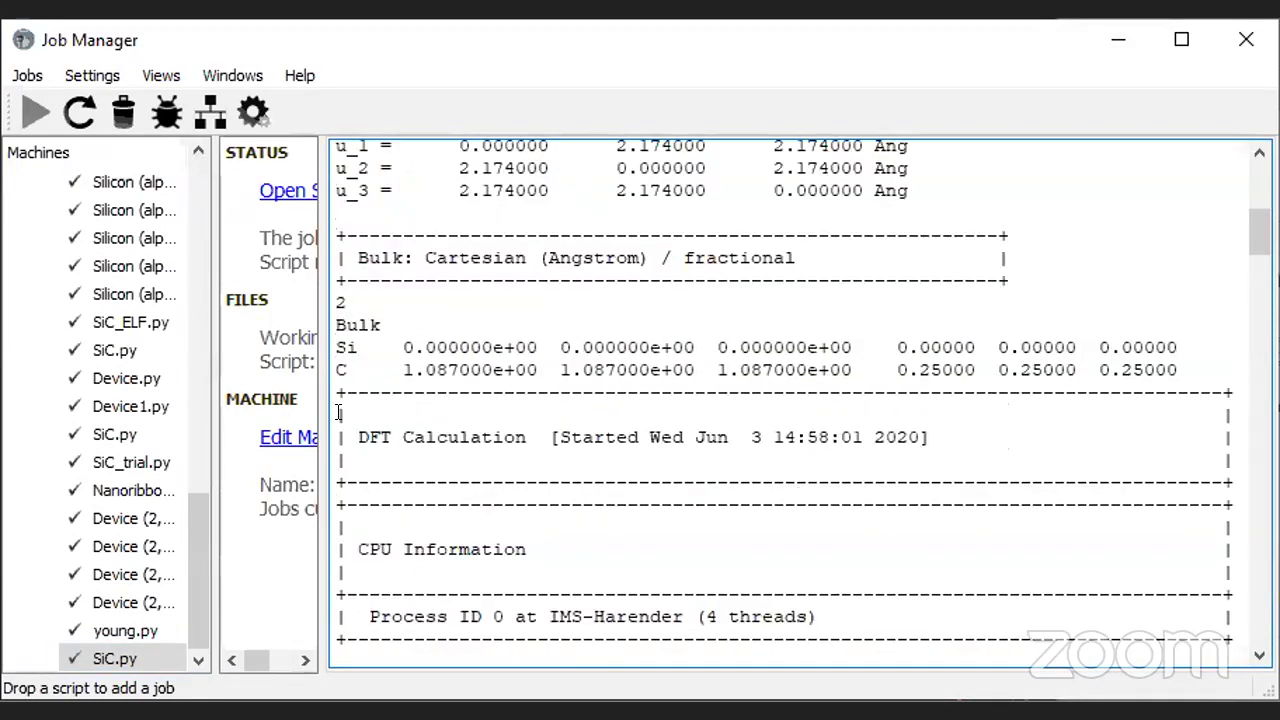
pyautogui.moveTo(352, 428); pyautogui.dragTo(986, 410)
pyautogui.scroll(-4, 1016, 376)
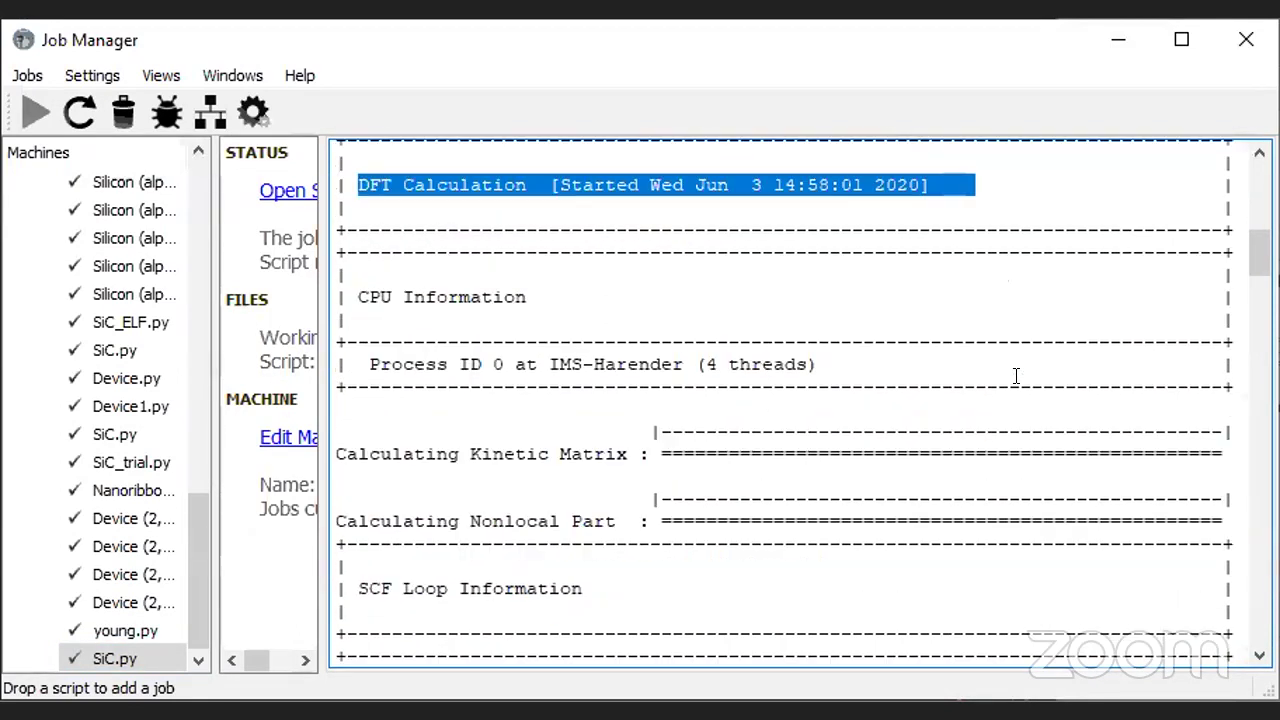
pyautogui.moveTo(551, 364); pyautogui.dragTo(957, 357)
# Step: Examine the log's SCF loop information, including the k-point grid, irreducible k-points, real space sampling and memory requirements
pyautogui.scroll(-6, 900, 380)
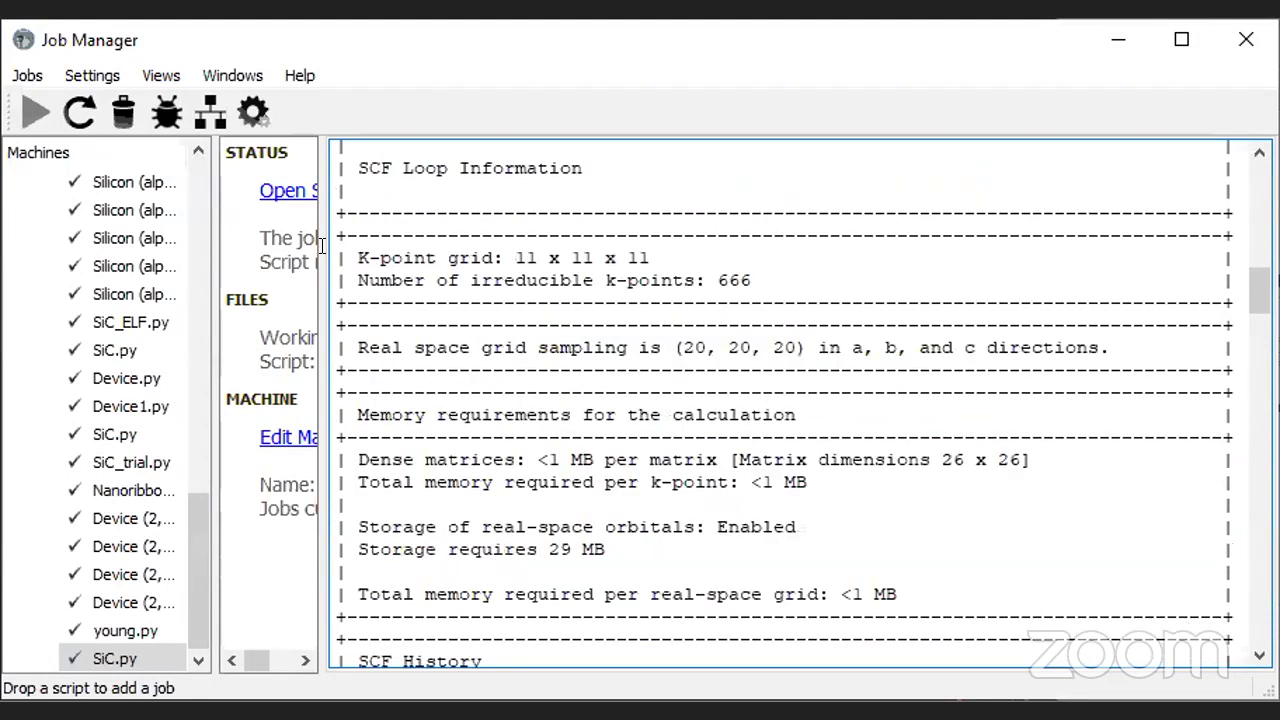
pyautogui.moveTo(352, 168); pyautogui.dragTo(606, 166)
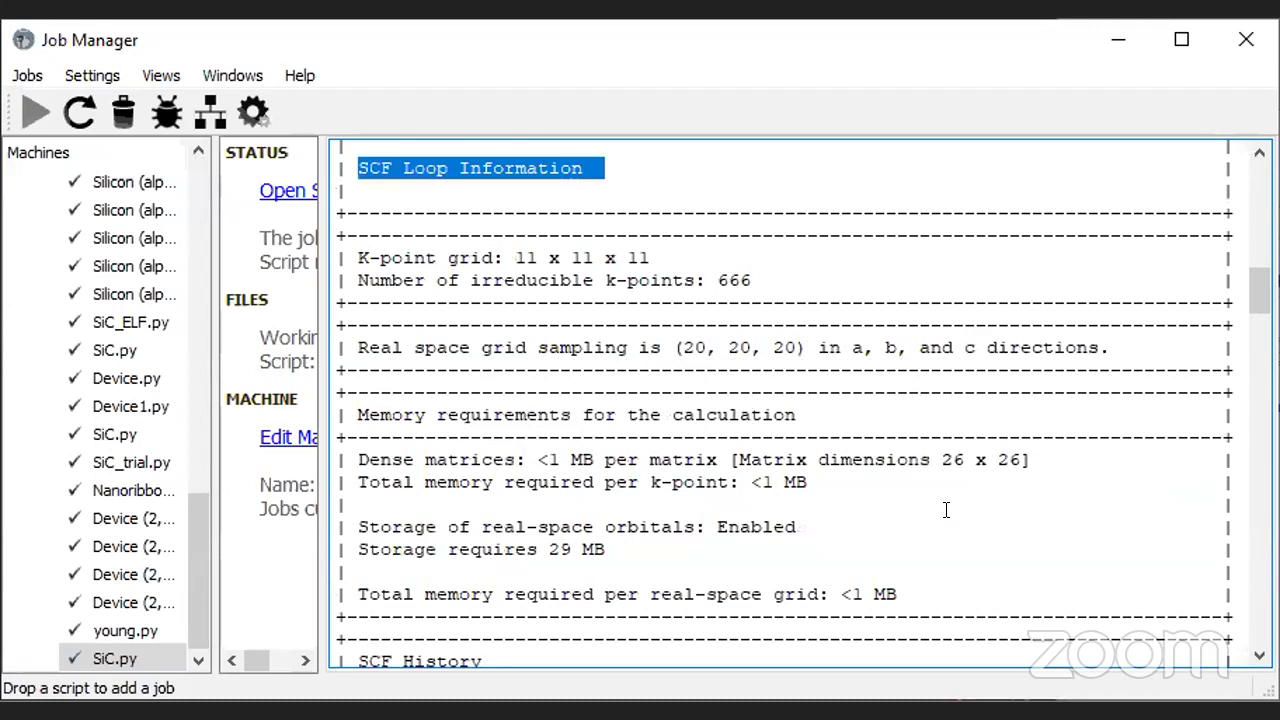
pyautogui.moveTo(605, 549); pyautogui.dragTo(504, 549)
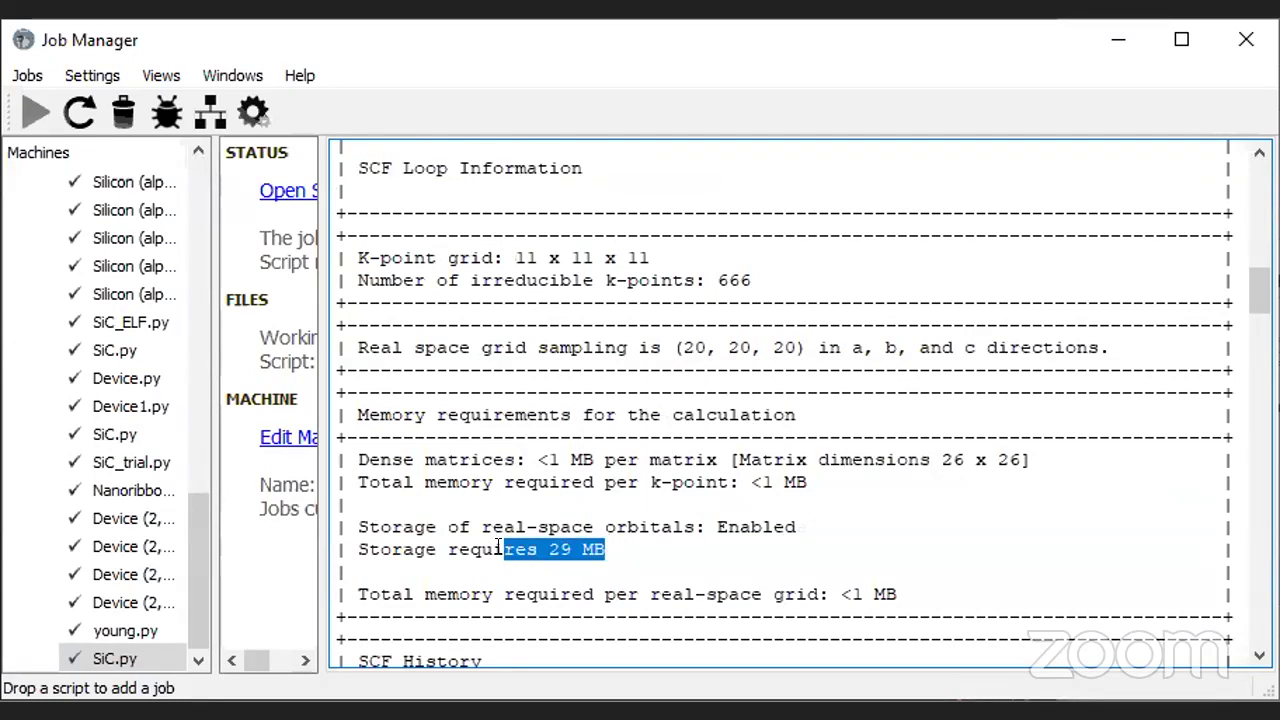
pyautogui.scroll(-1, 914, 529)
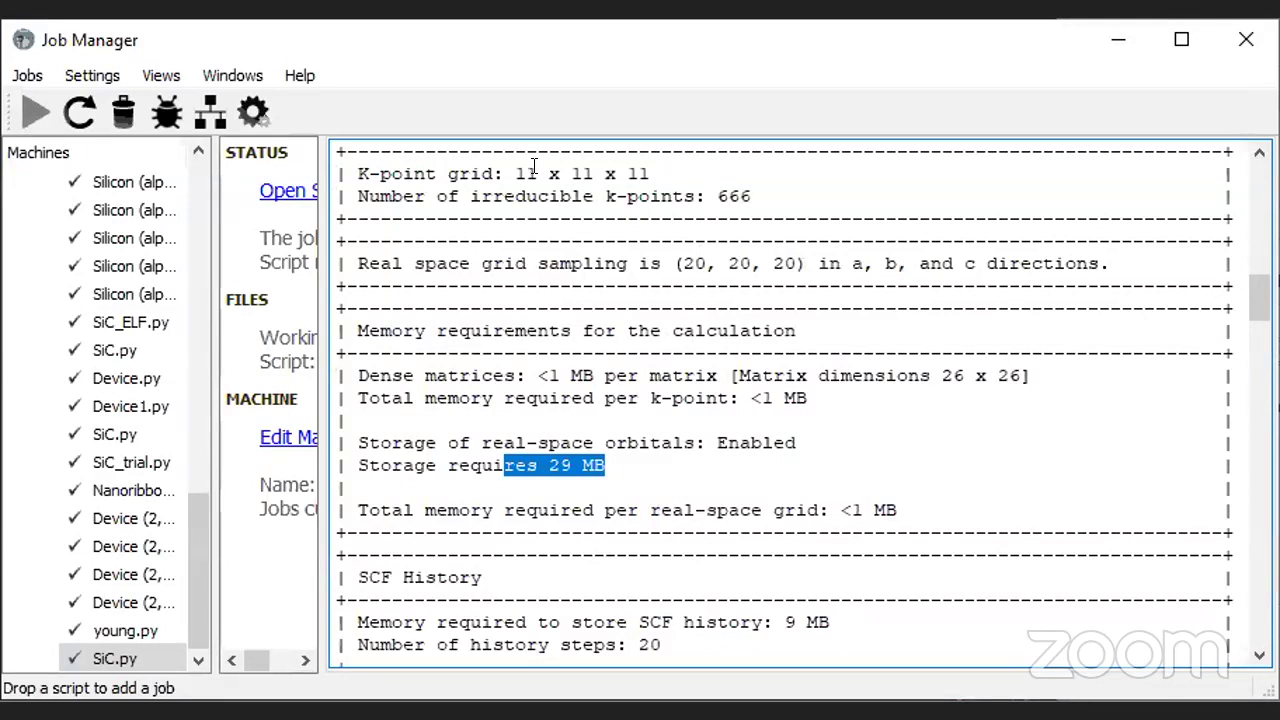
pyautogui.moveTo(515, 168); pyautogui.dragTo(650, 172)
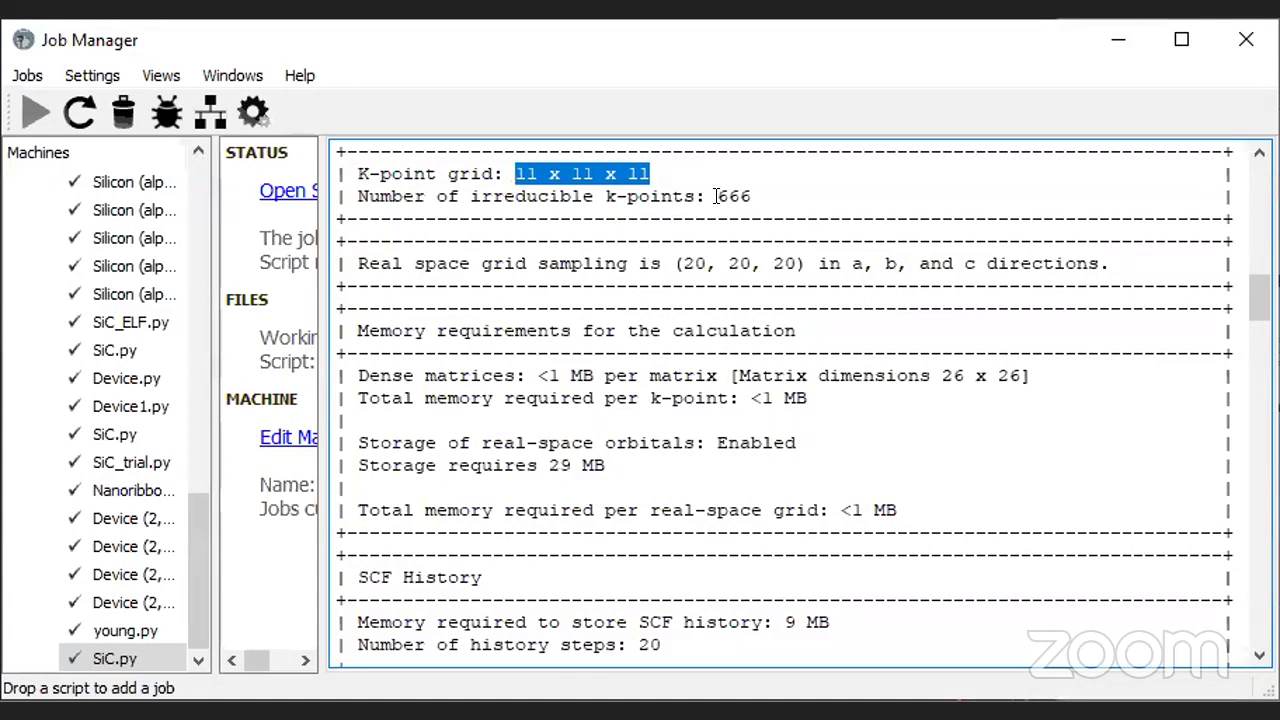
pyautogui.moveTo(717, 195); pyautogui.dragTo(757, 193)
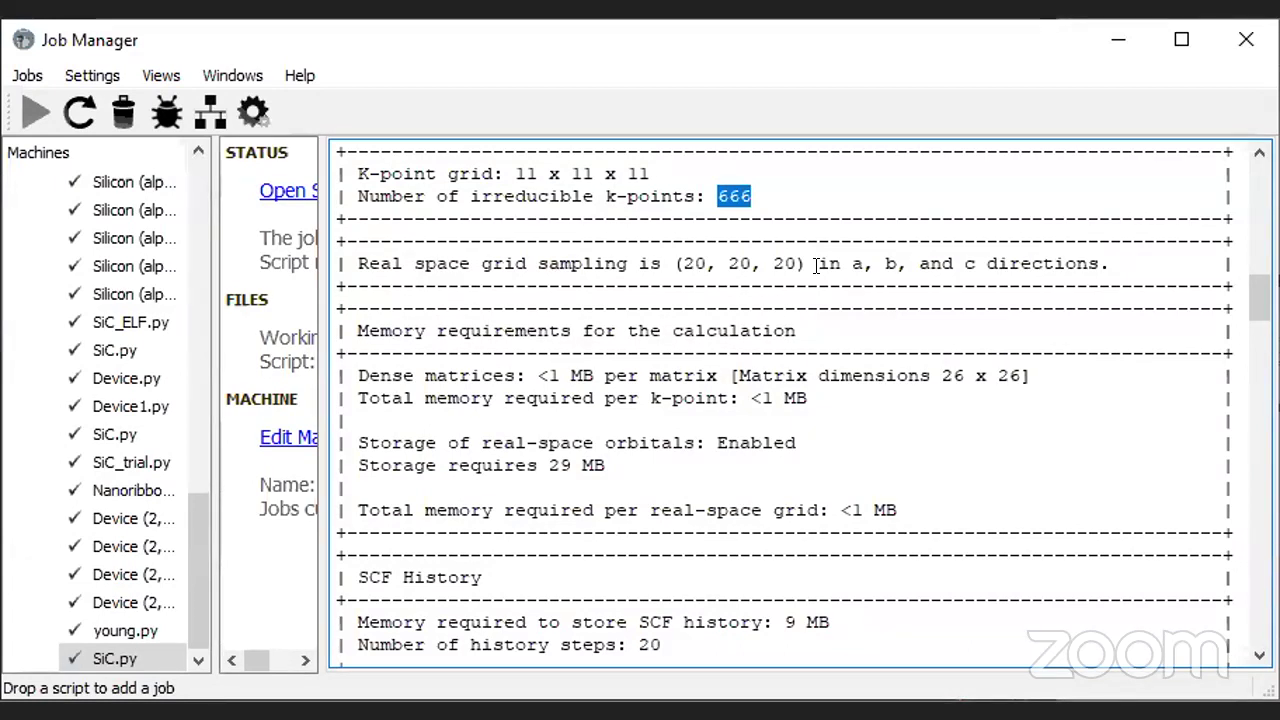
pyautogui.click(866, 594)
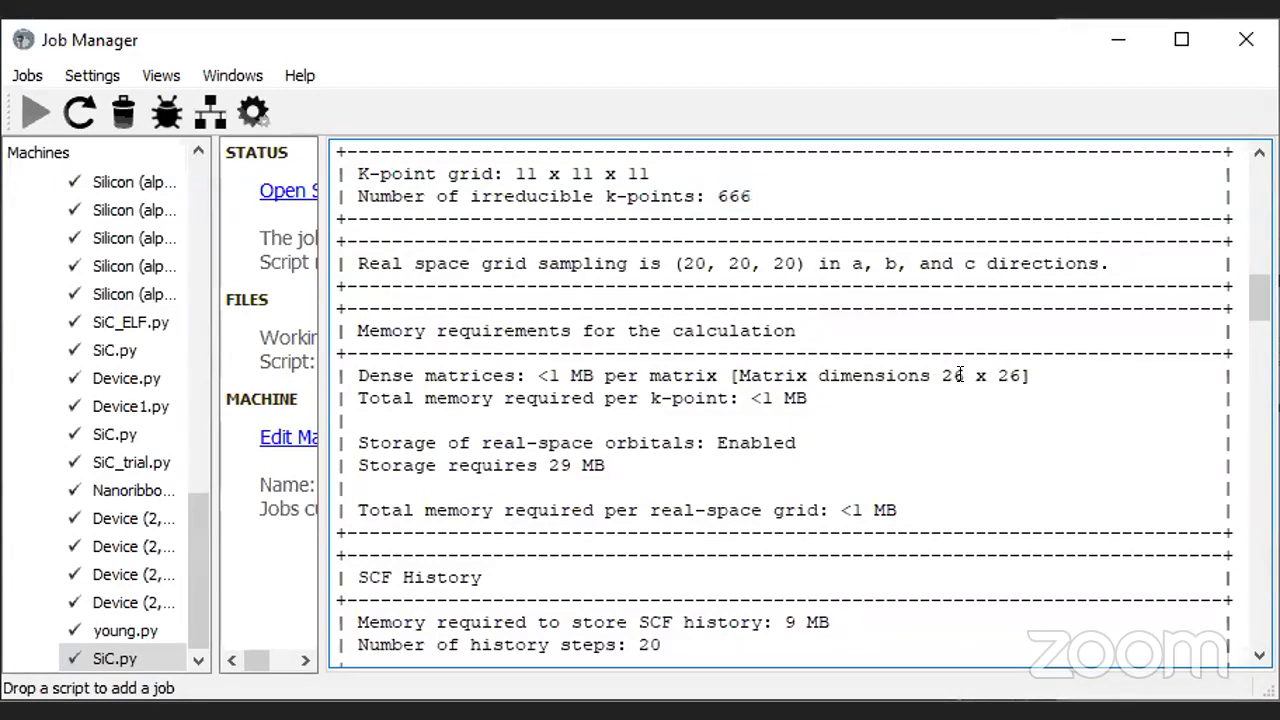
pyautogui.scroll(-3, 606, 280)
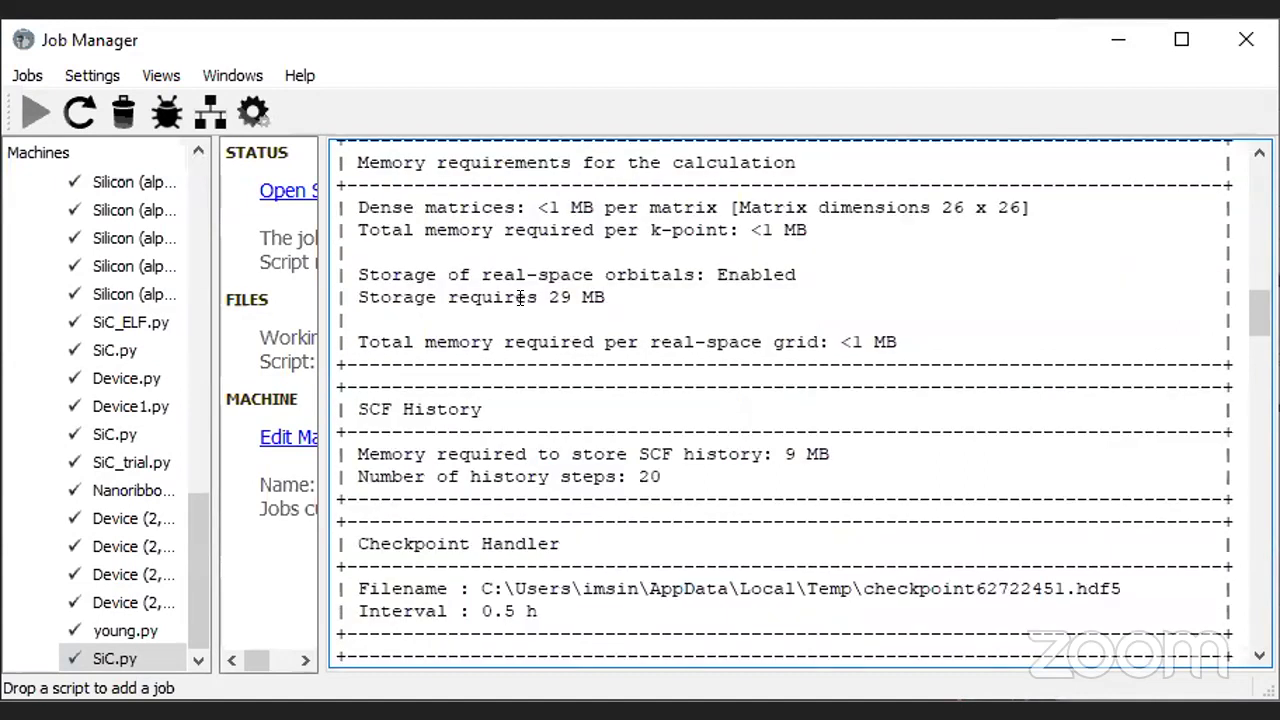
# Step: Examine the SiC.py log's SCF iterations, following the density matrix reports and energy changes from one iteration to the next
pyautogui.moveTo(632, 297); pyautogui.dragTo(526, 297)
pyautogui.scroll(-15, 450, 320)
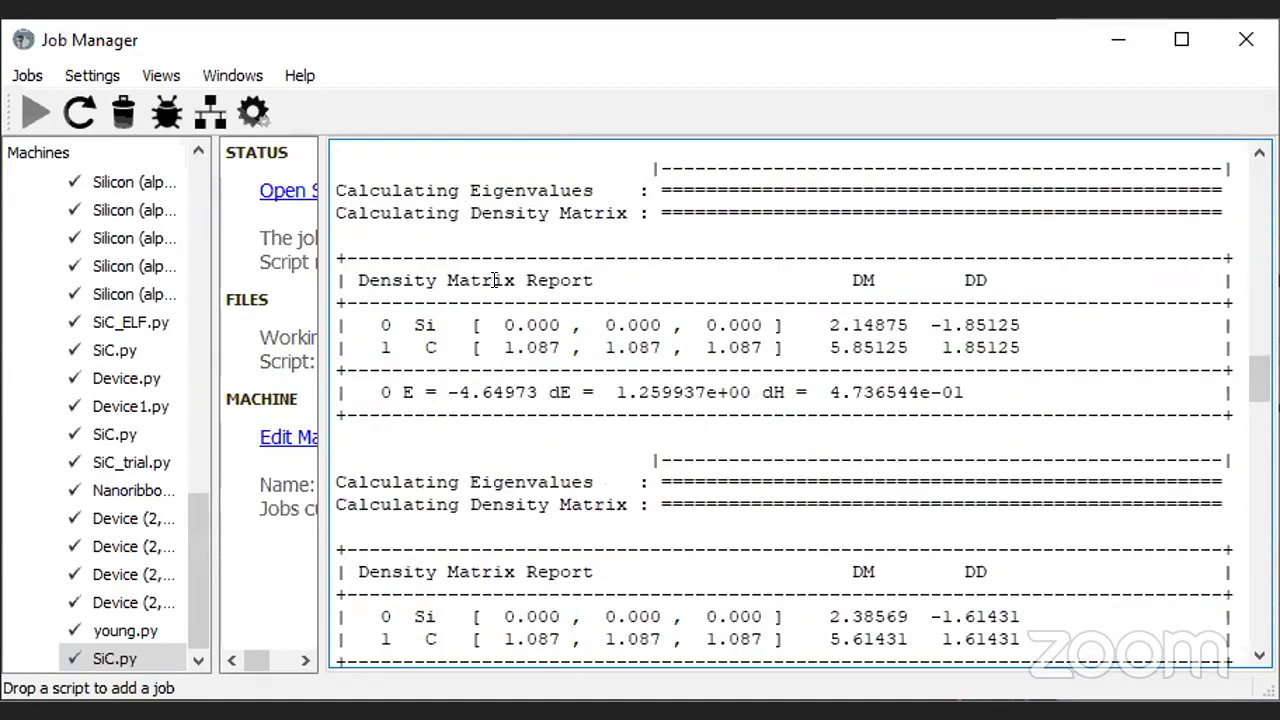
pyautogui.moveTo(357, 280); pyautogui.dragTo(575, 280)
pyautogui.scroll(-2, 800, 366)
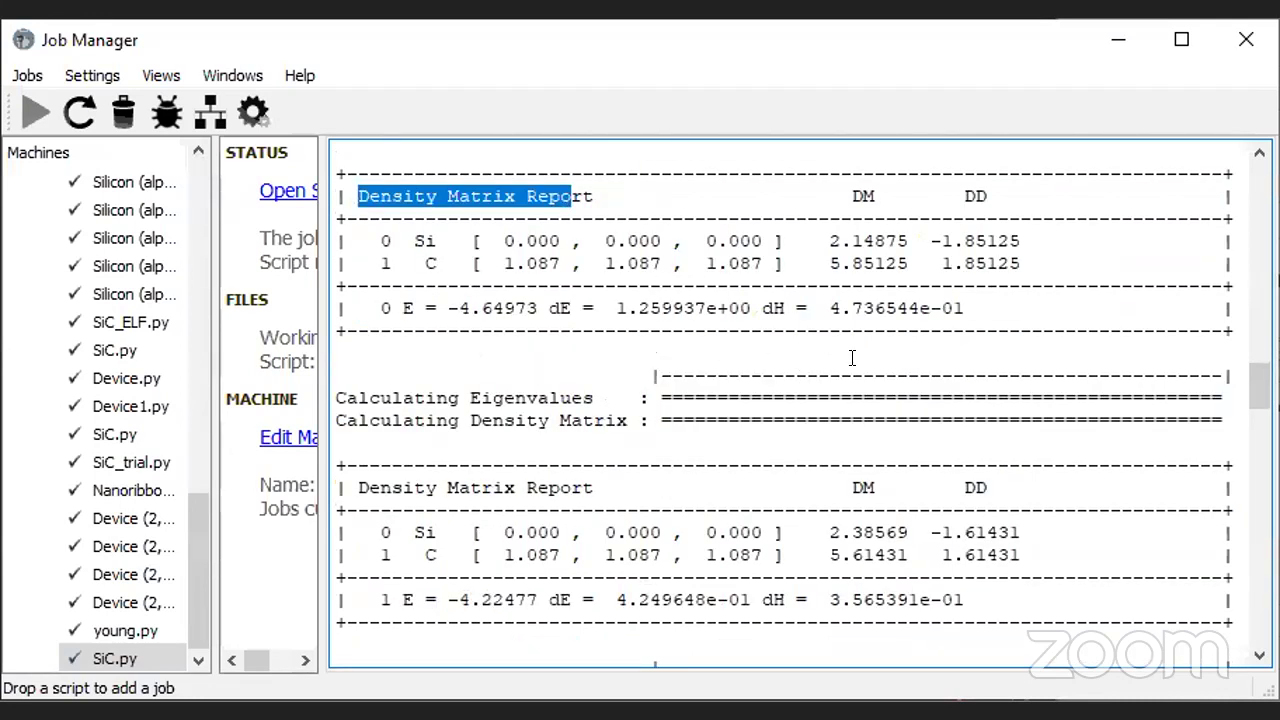
pyautogui.scroll(-4, 800, 330)
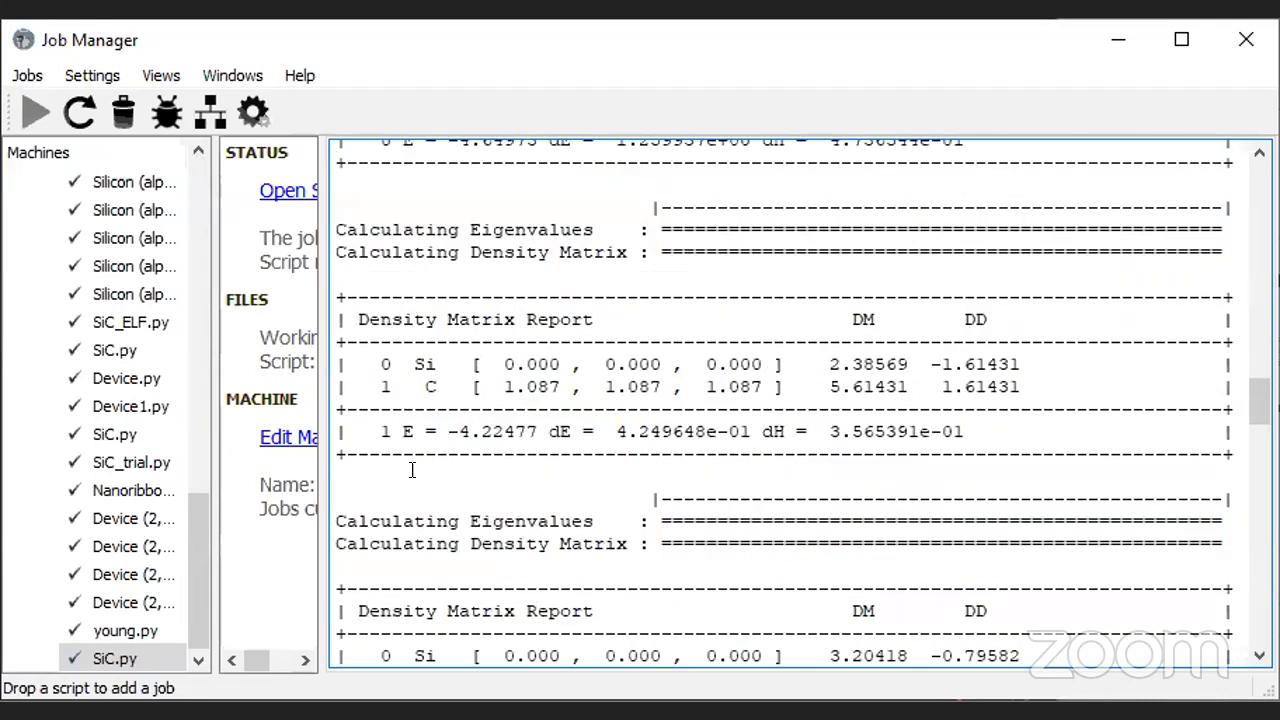
pyautogui.scroll(-8, 412, 462)
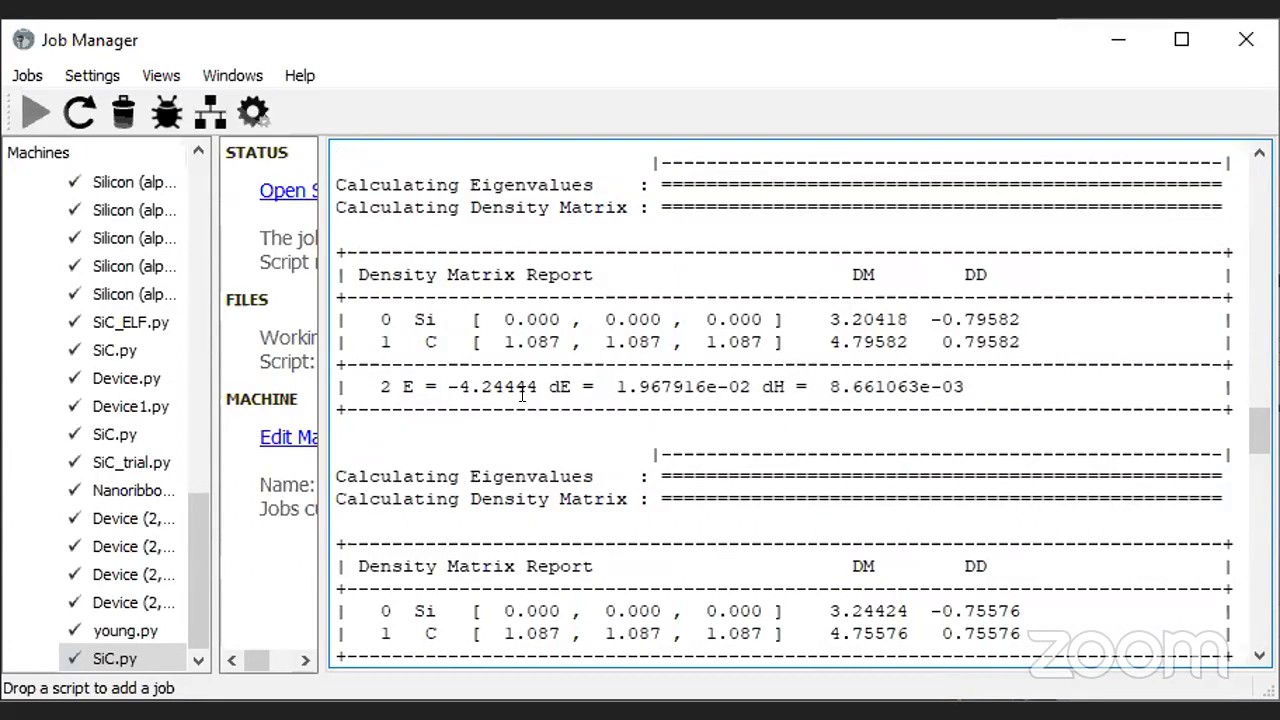
pyautogui.scroll(-18, 511, 540)
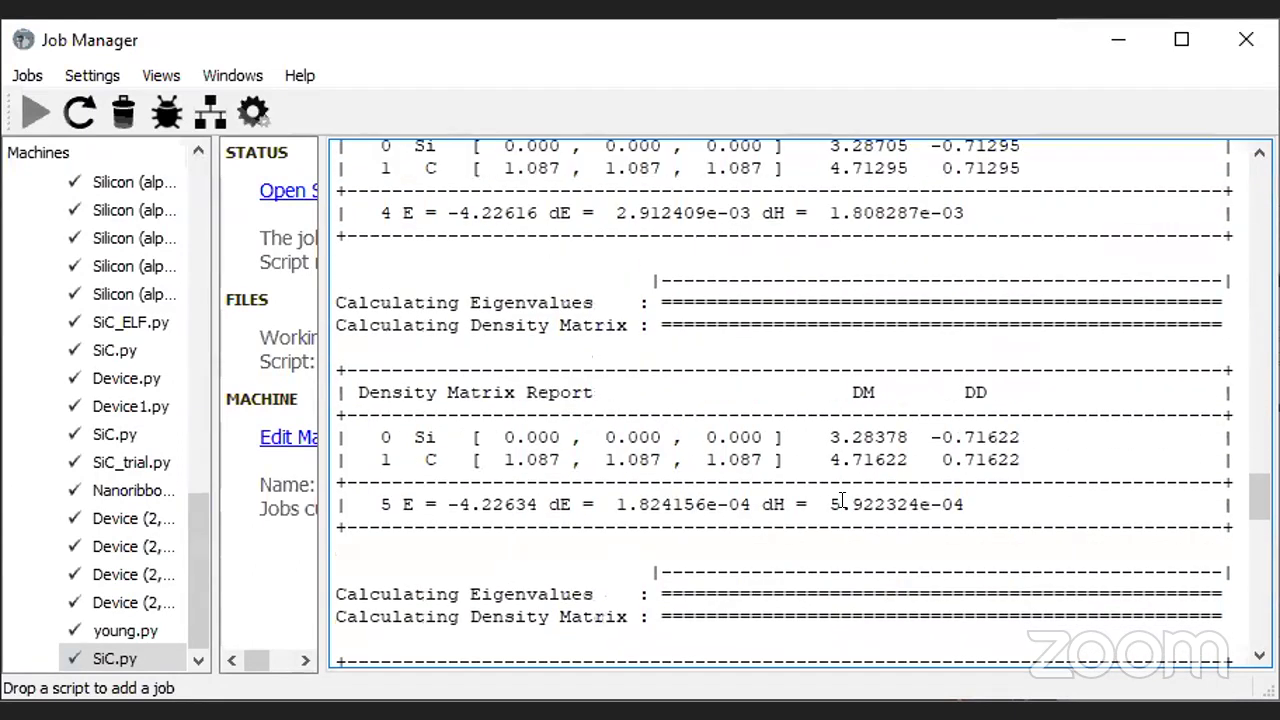
pyautogui.scroll(-8, 842, 502)
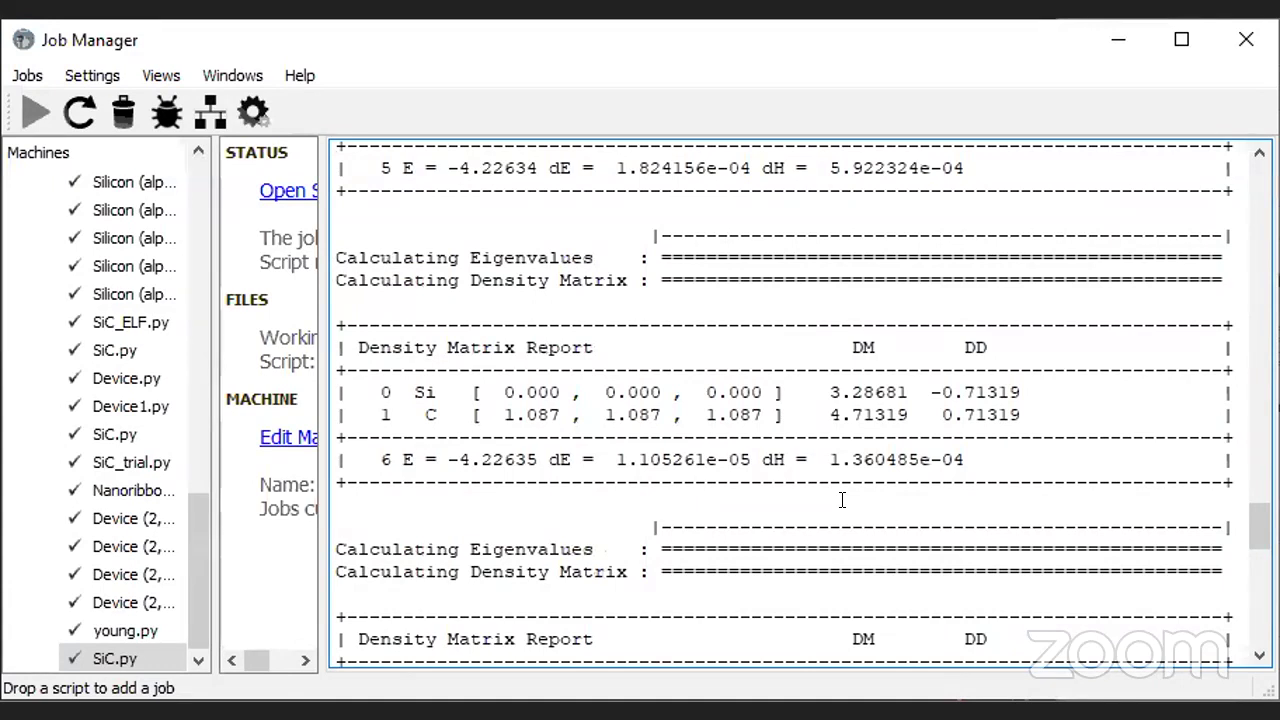
pyautogui.scroll(-9, 860, 530)
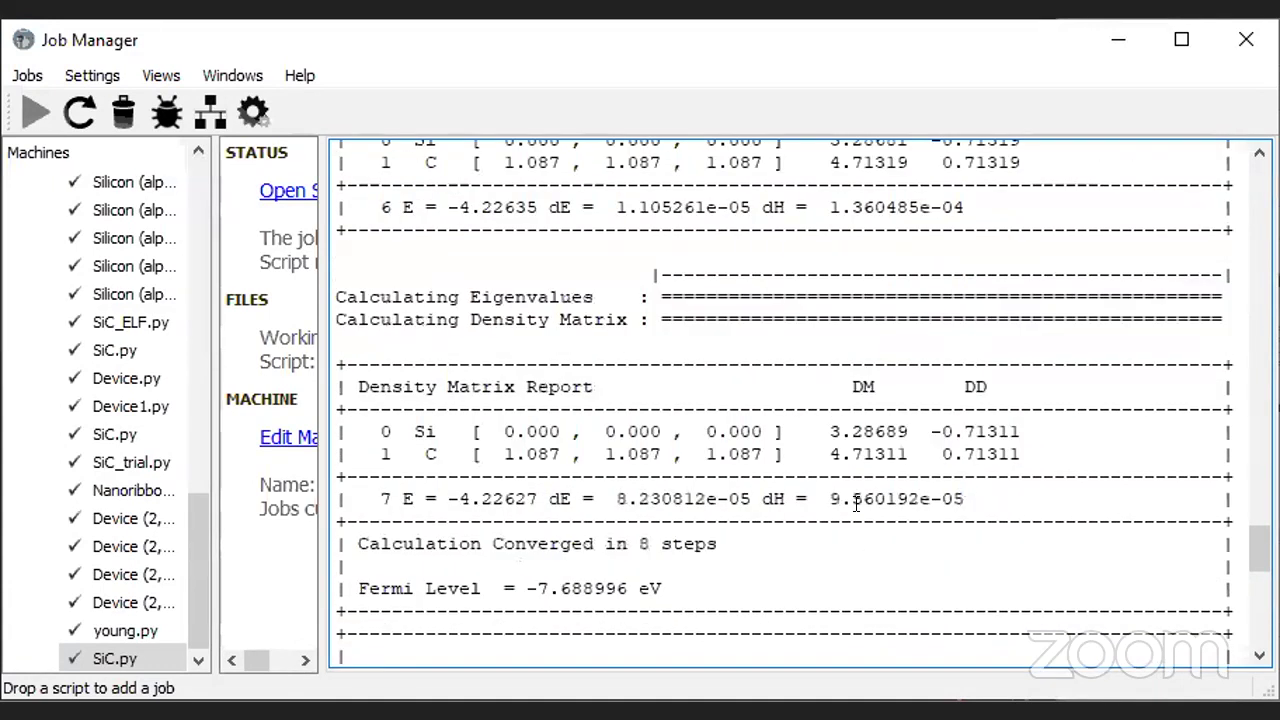
# Step: Review the final SCF iteration's dE and dH values, the Fermi level and the start of the bandstructure analysis
pyautogui.scroll(-3, 887, 538)
pyautogui.scroll(4, 887, 538)
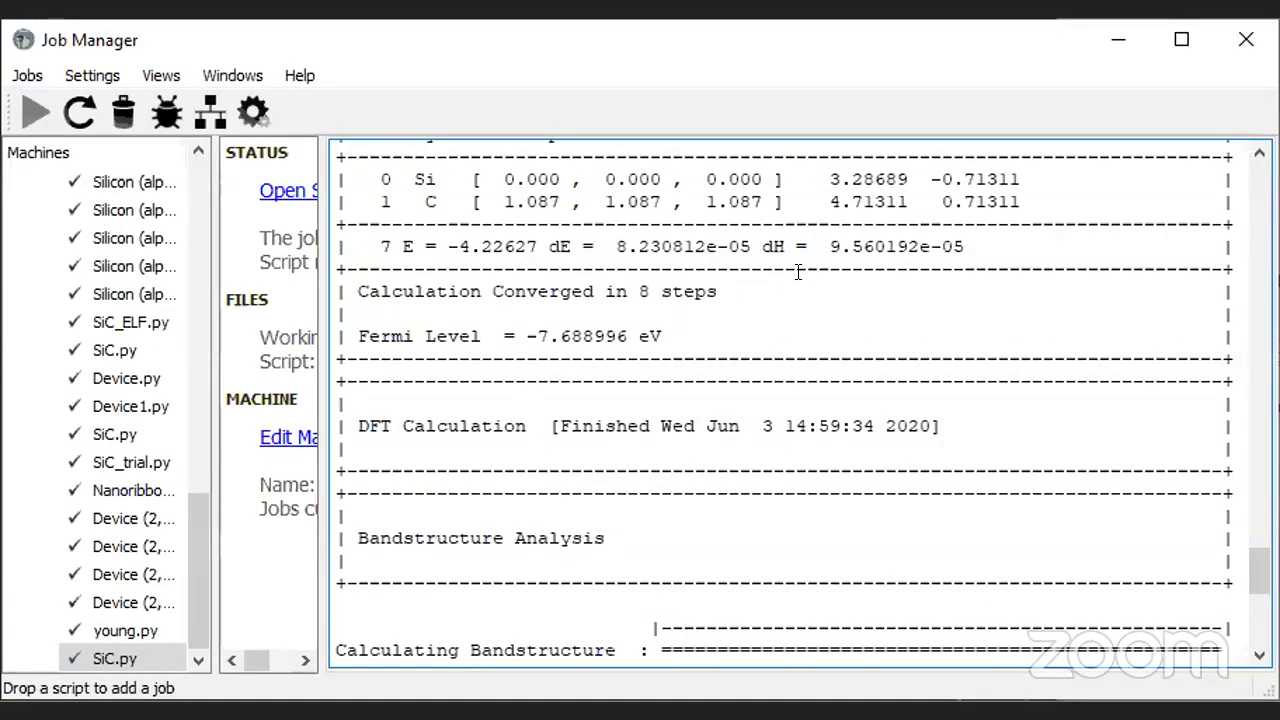
pyautogui.scroll(1, 800, 338)
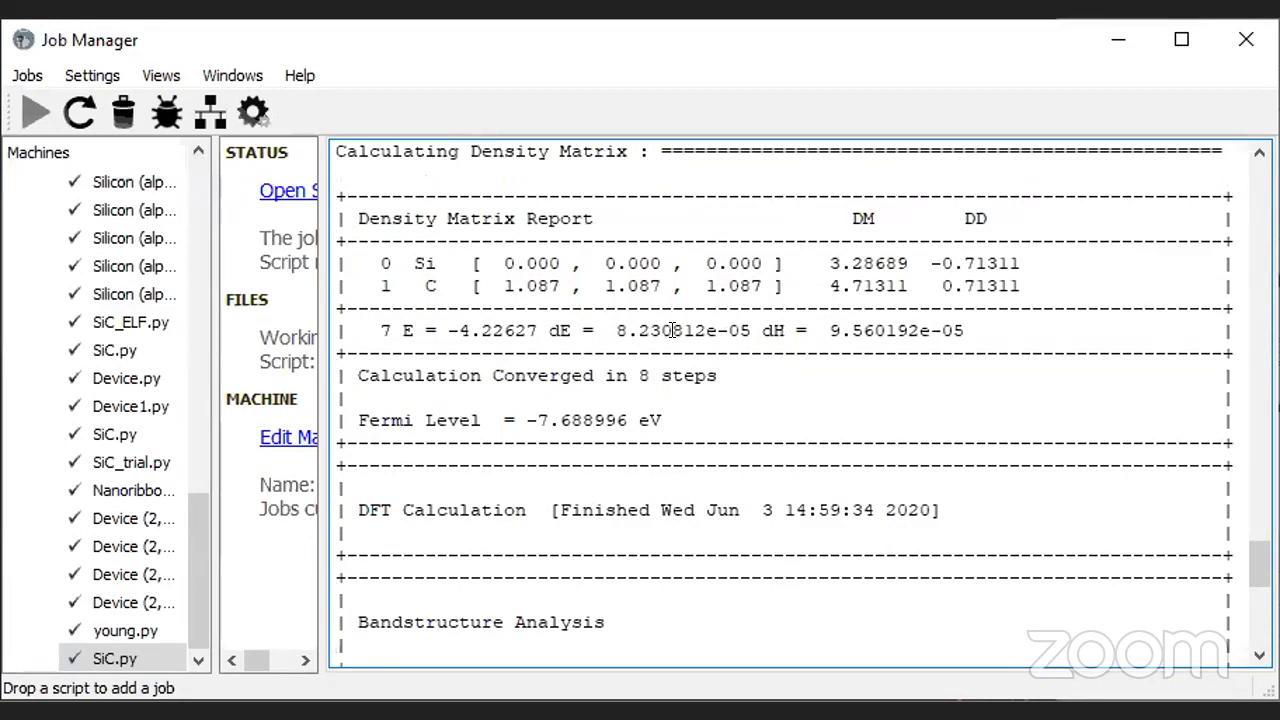
pyautogui.moveTo(549, 330); pyautogui.dragTo(966, 332)
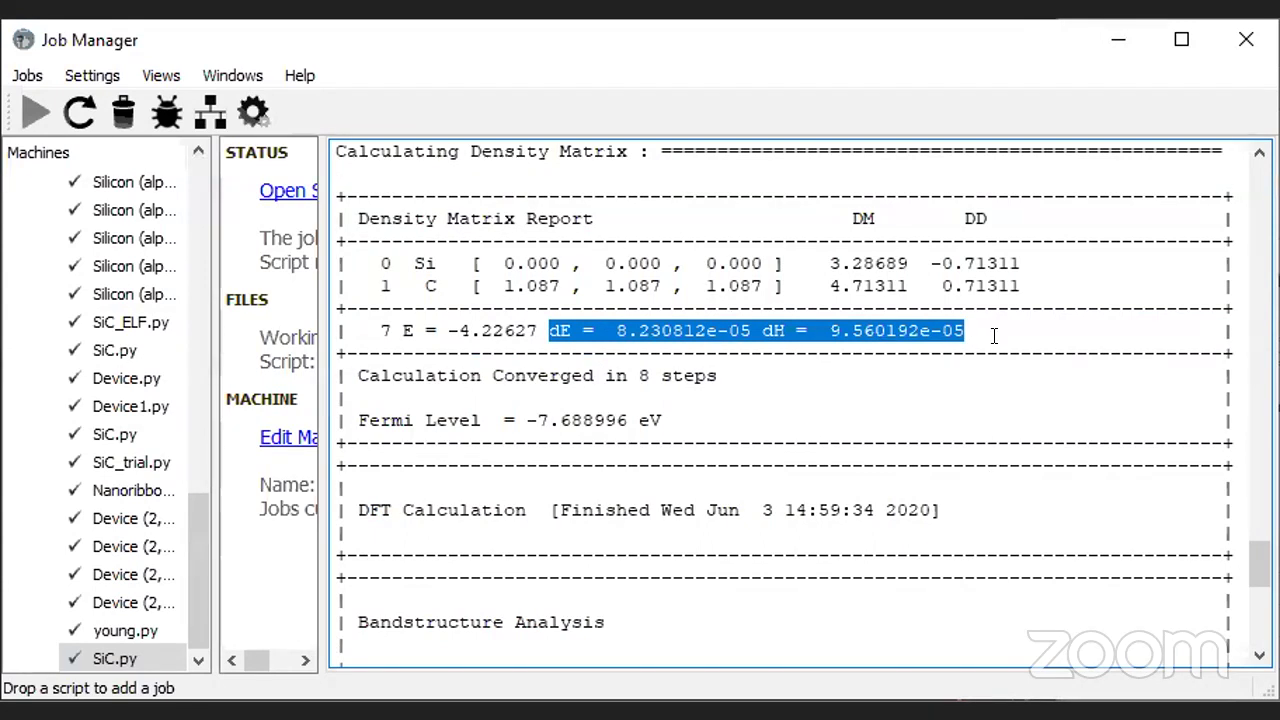
pyautogui.scroll(-5, 988, 334)
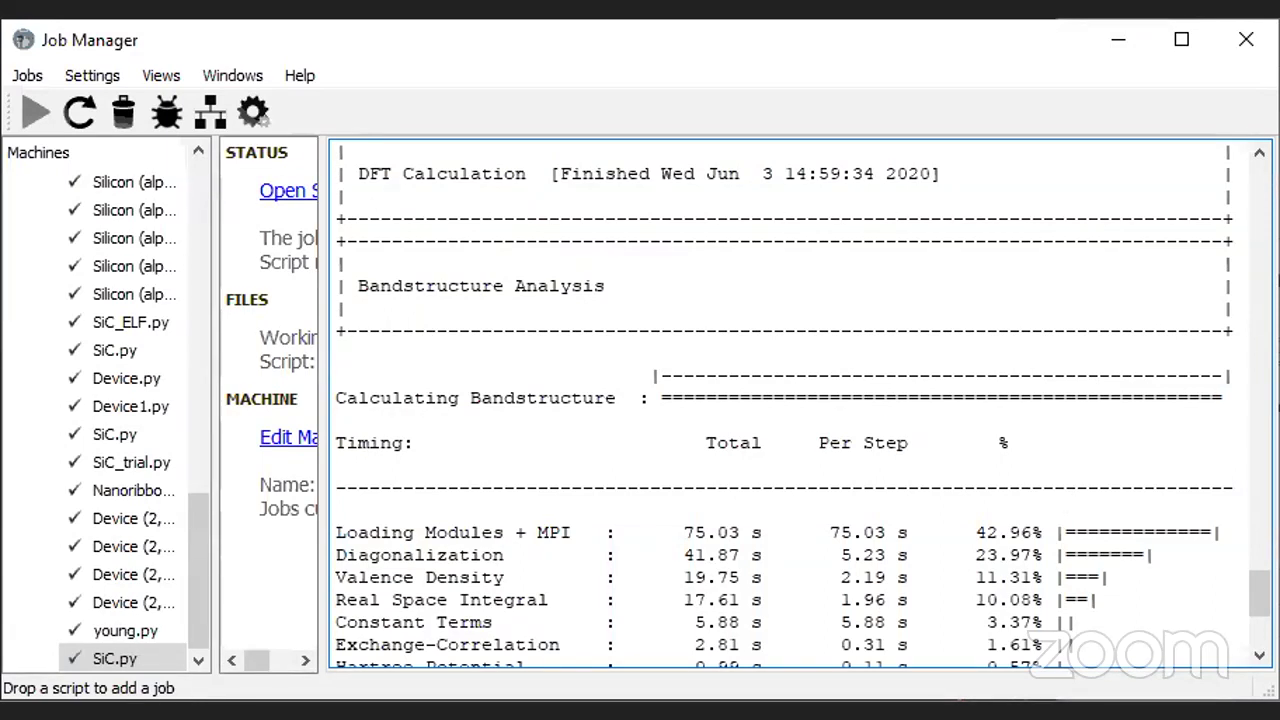
# Step: Close the Job Manager and show the contents of SiC.hdf5 on the LabFloor
pyautogui.click(1246, 42)
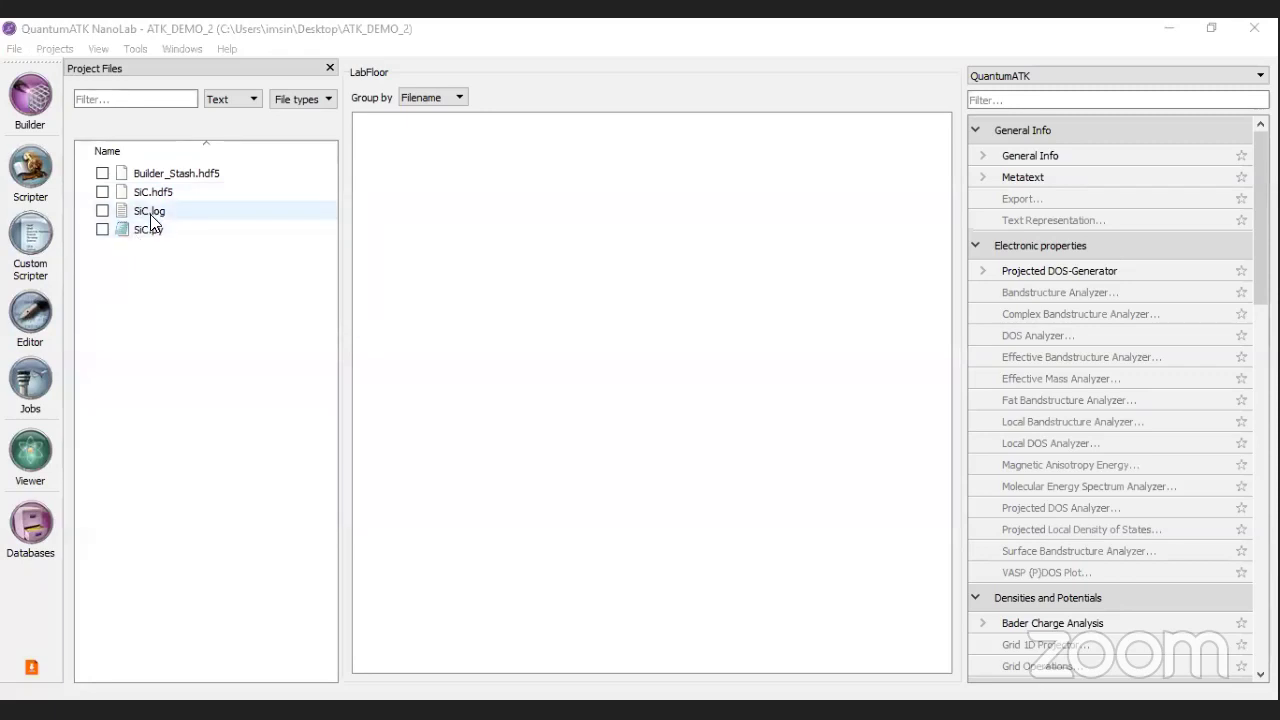
pyautogui.click(102, 192)
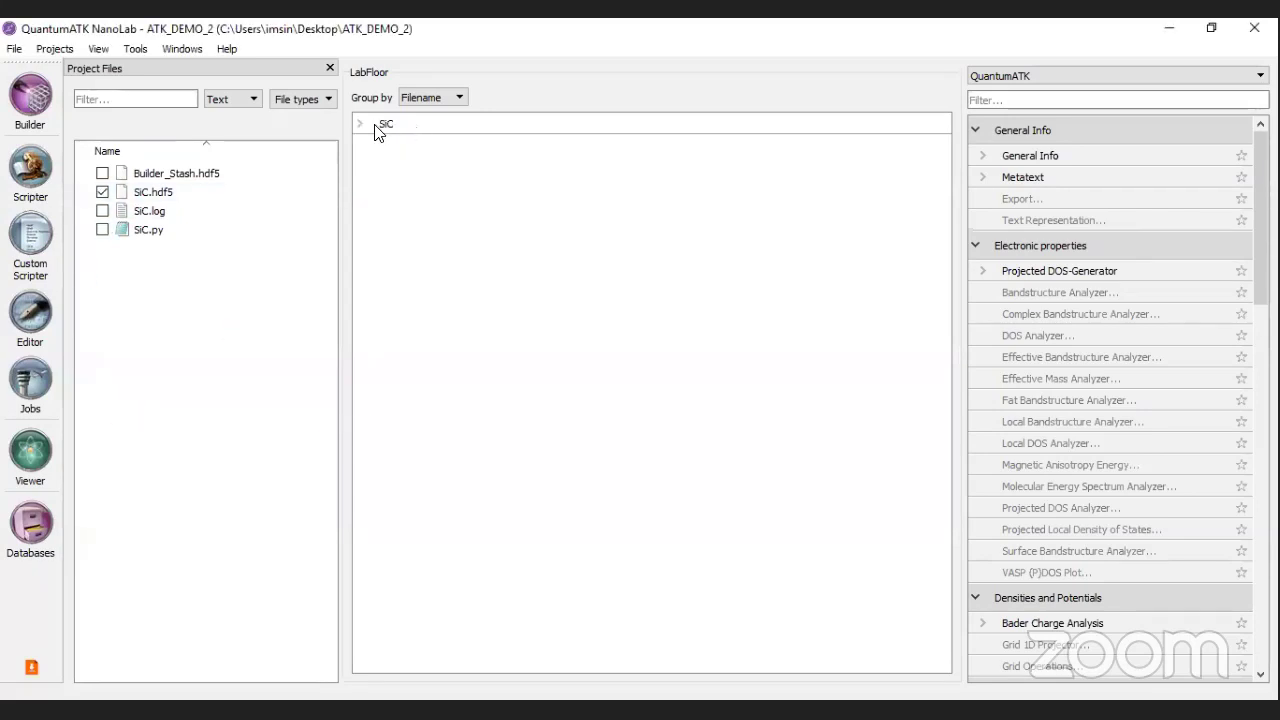
pyautogui.click(376, 128)
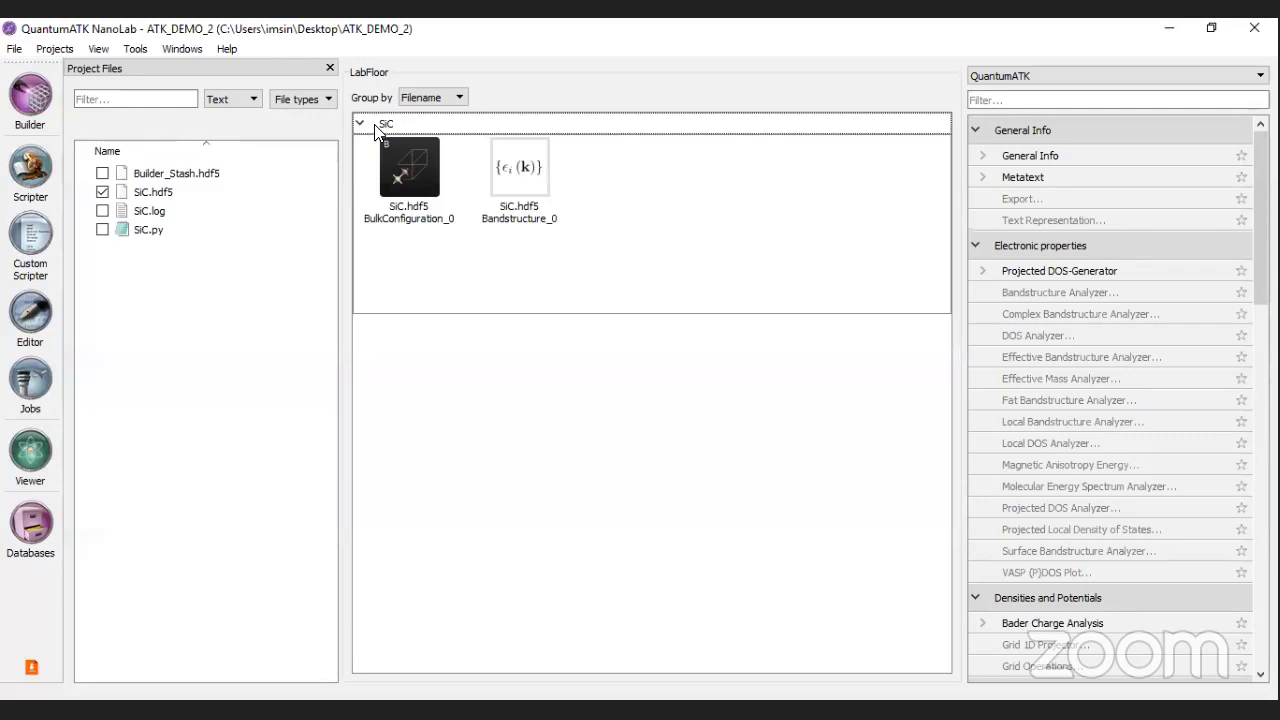
# Step: Open the Bandstructure_0 result from SiC.hdf5 in the Bandstructure Analyzer
pyautogui.doubleClick(516, 208)
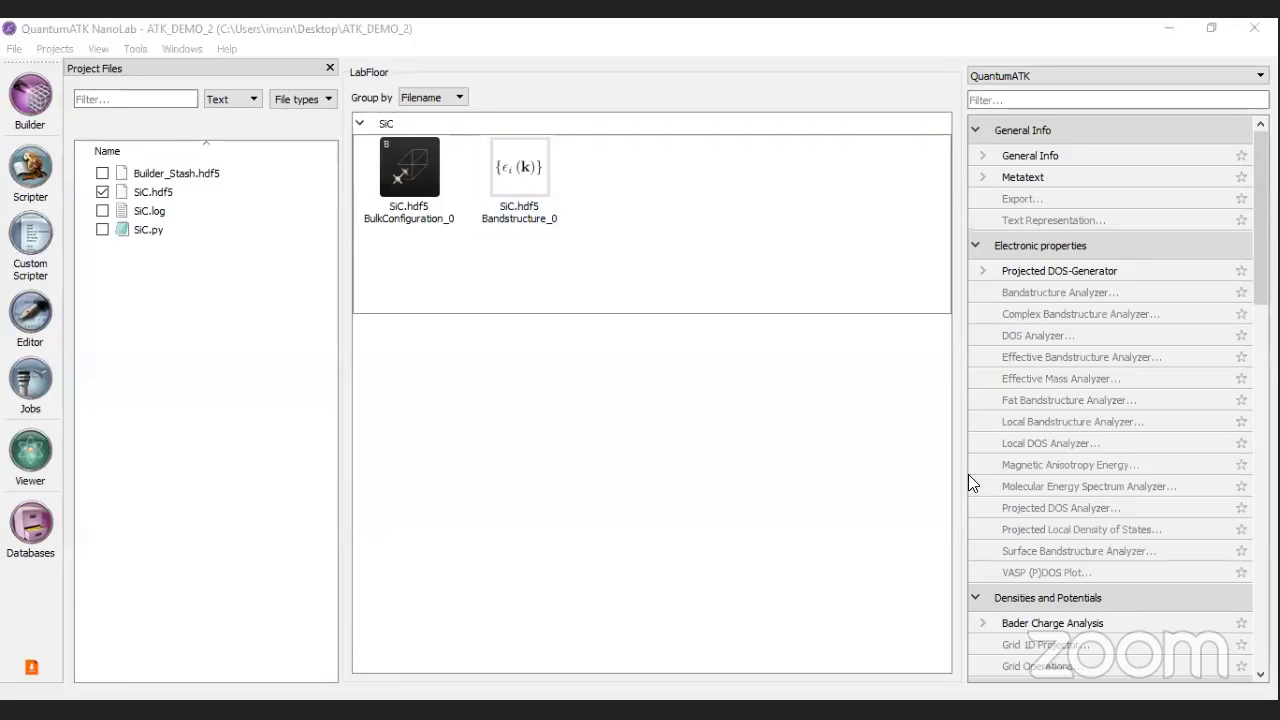
pyautogui.scroll(-4, 1114, 378)
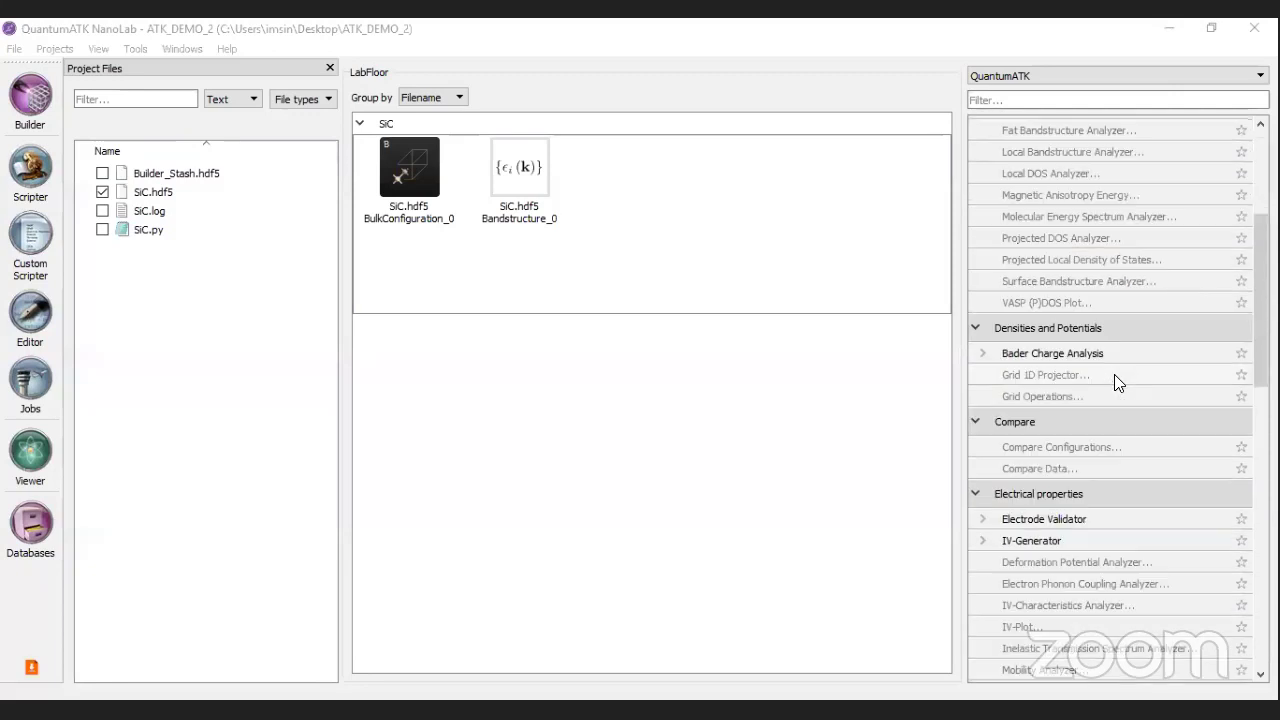
pyautogui.scroll(4, 1116, 380)
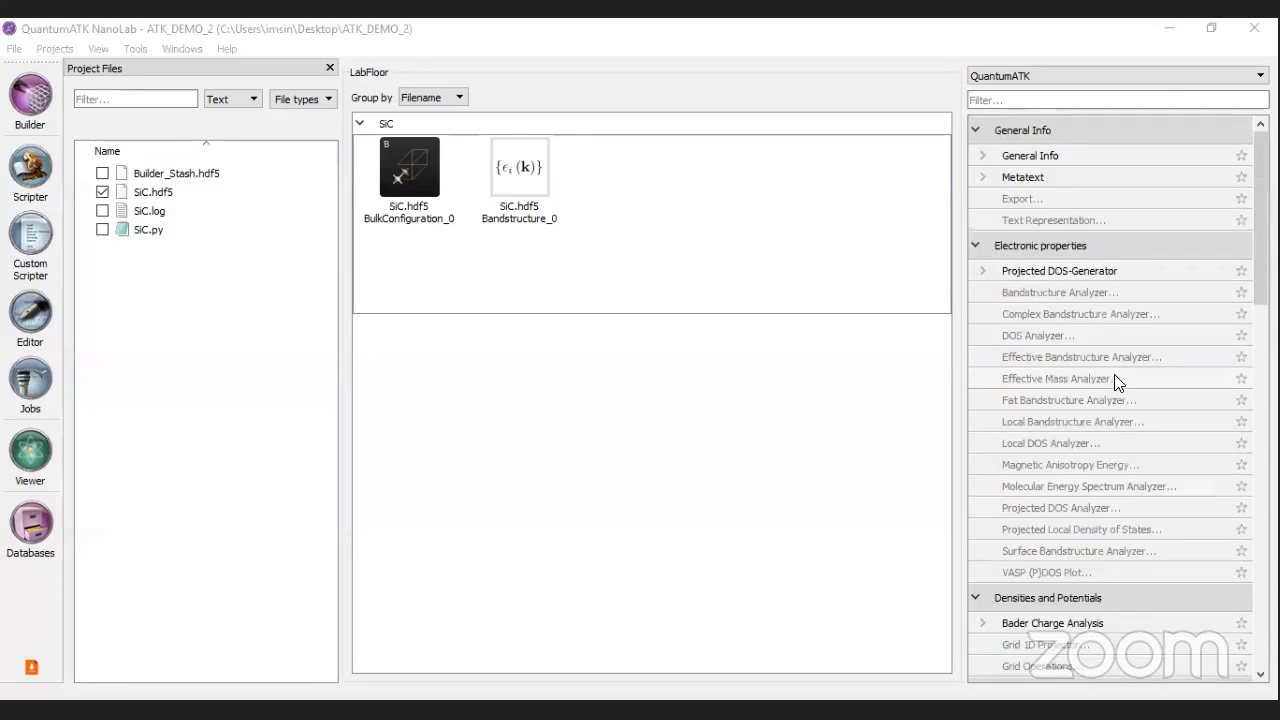
pyautogui.doubleClick(510, 212)
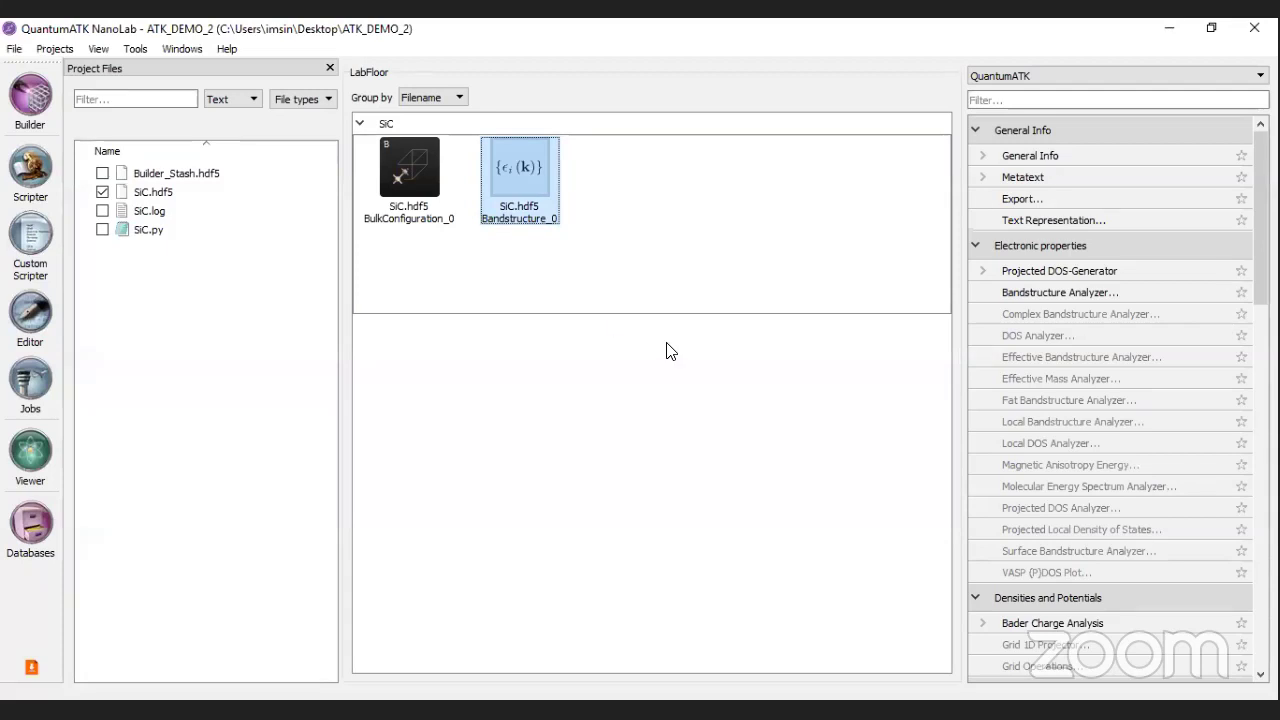
pyautogui.click(1050, 292)
pyautogui.doubleClick(1052, 293)
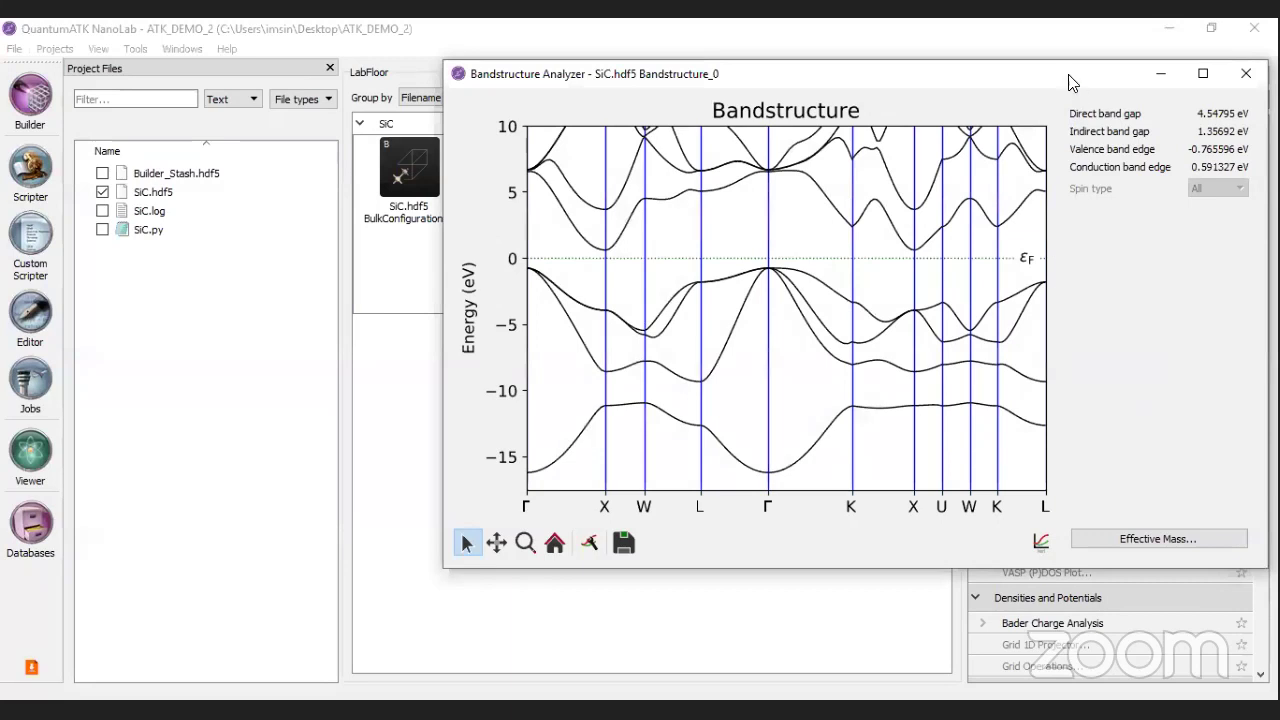
# Step: Inspect the SiC band structure plot, its individual bands and its band gap values, and close the analyzer
pyautogui.moveTo(1066, 80); pyautogui.dragTo(908, 165)
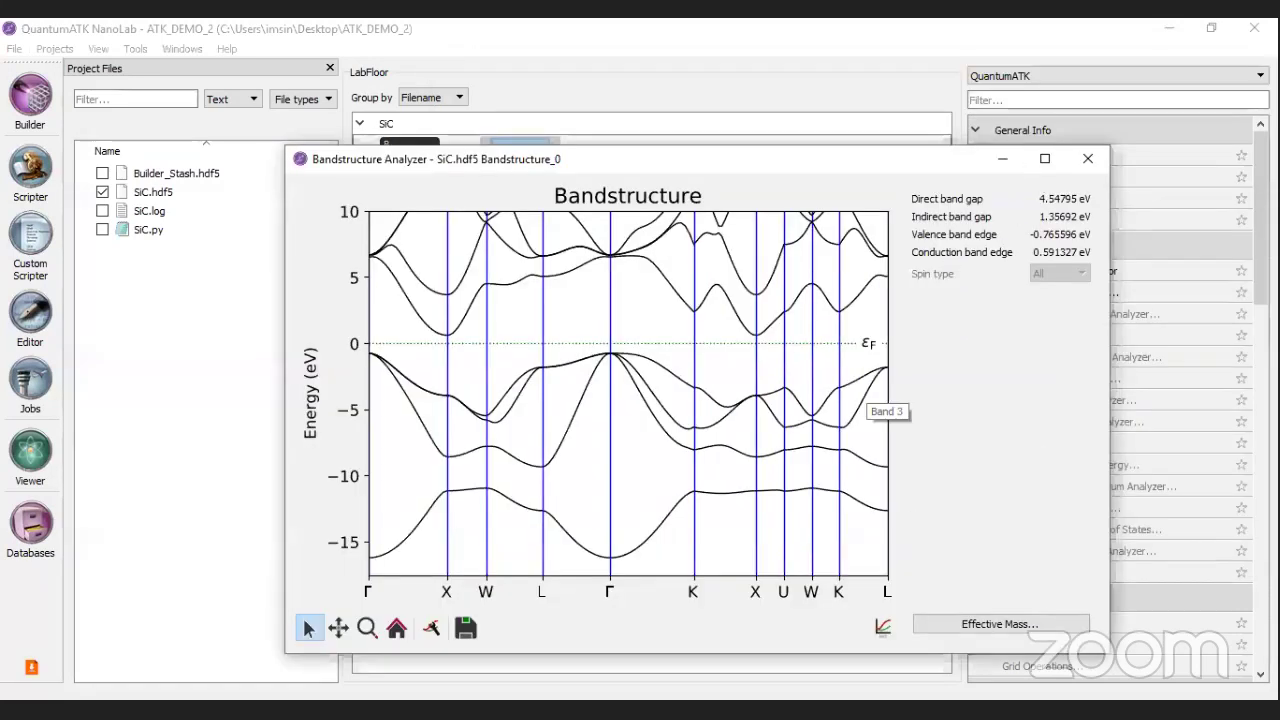
pyautogui.click(858, 407)
pyautogui.click(434, 630)
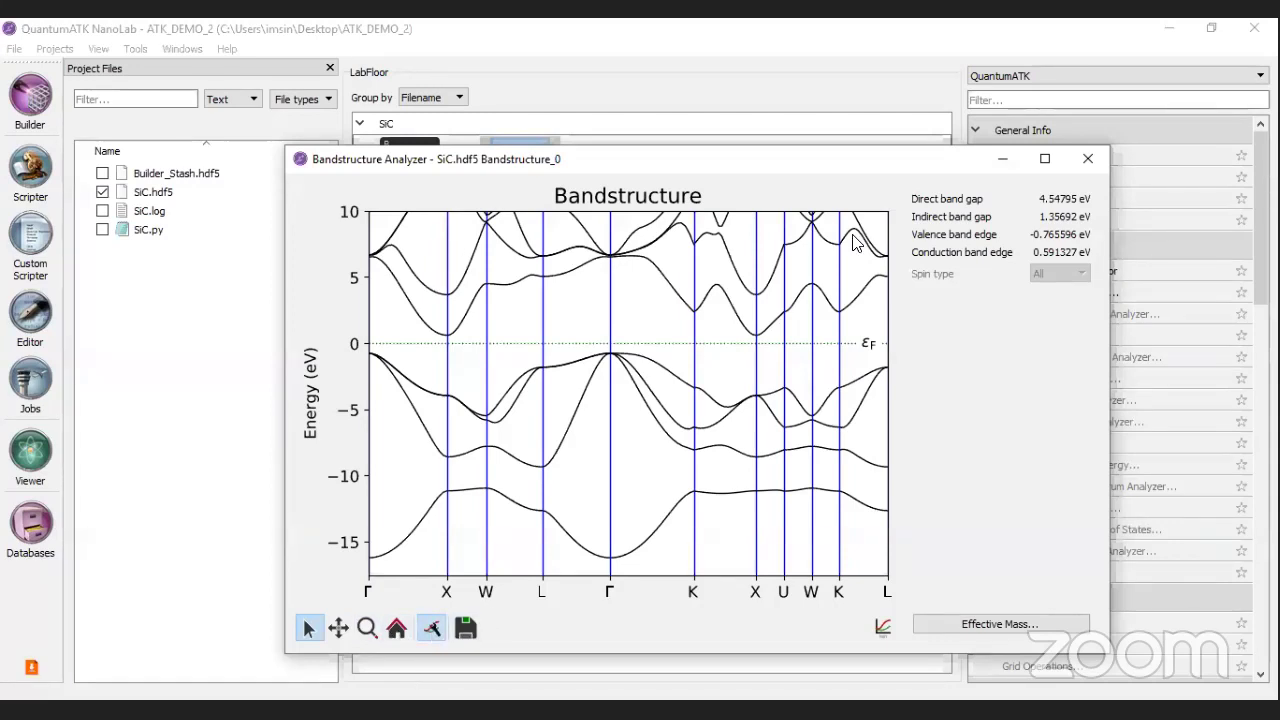
pyautogui.click(1015, 240)
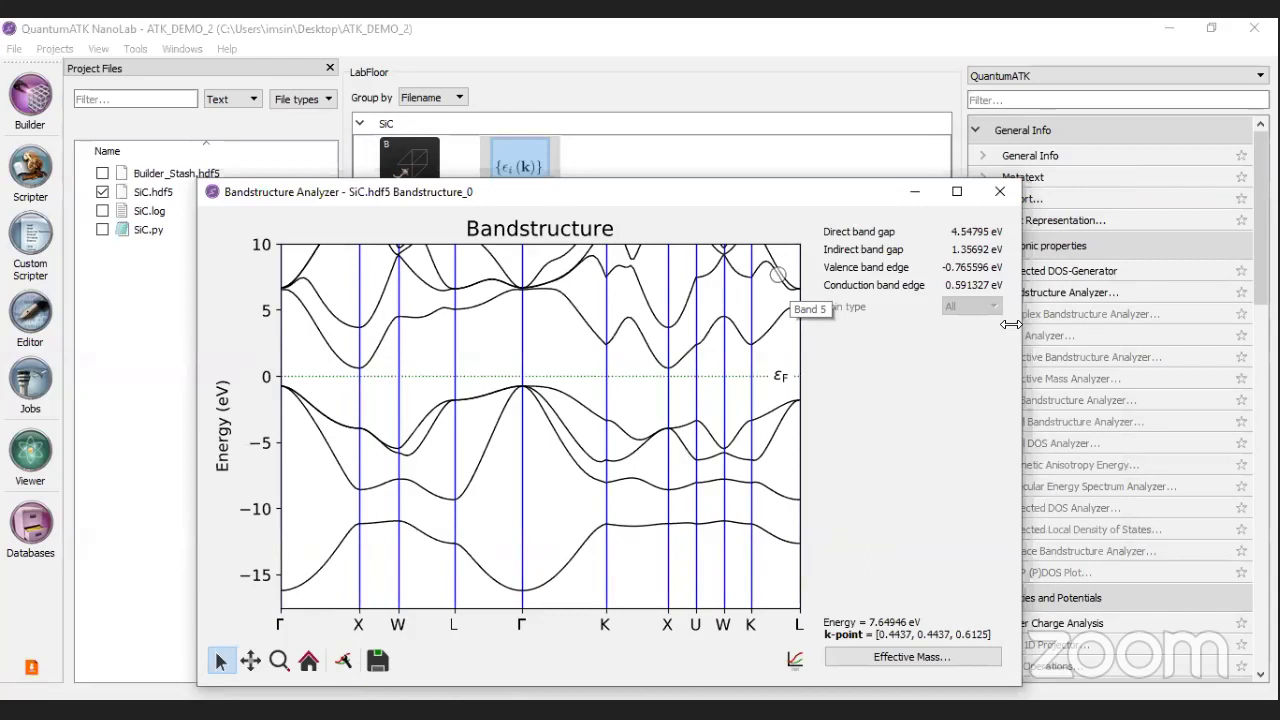
pyautogui.click(998, 188)
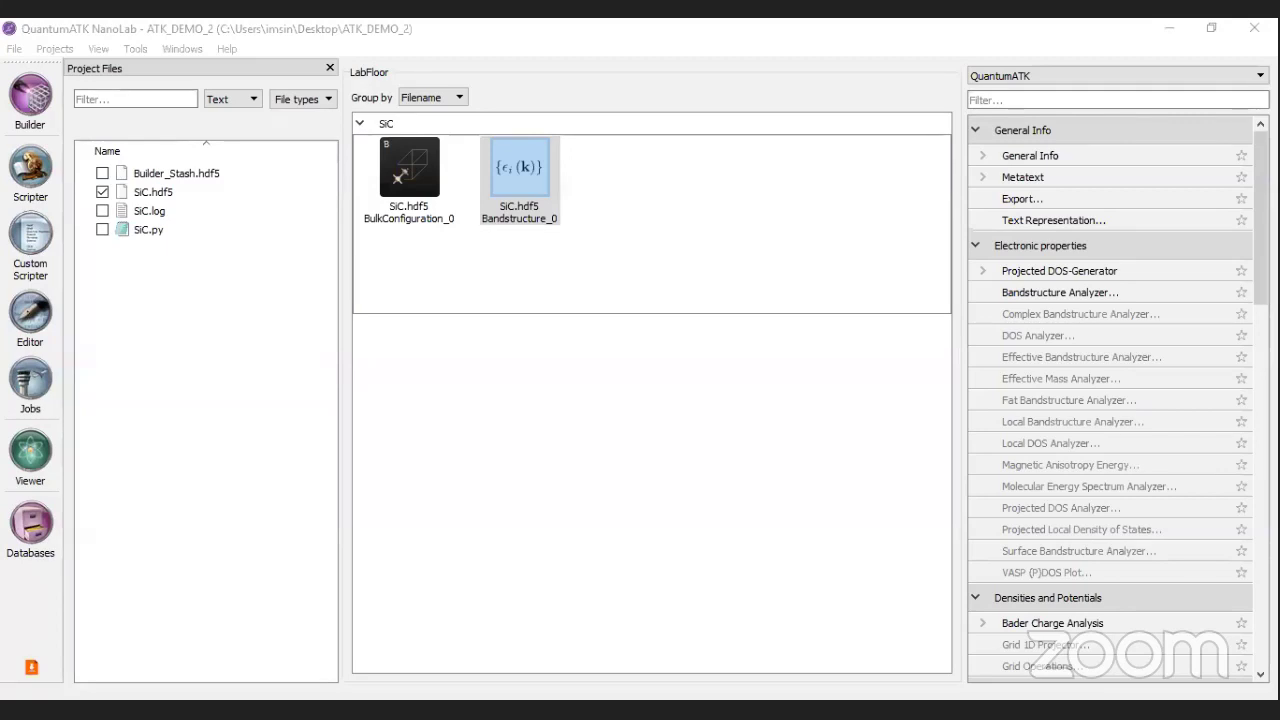
# Step: Open the crystal database for a new Builder structure and replace the previous search with "mo"
pyautogui.click(30, 95)
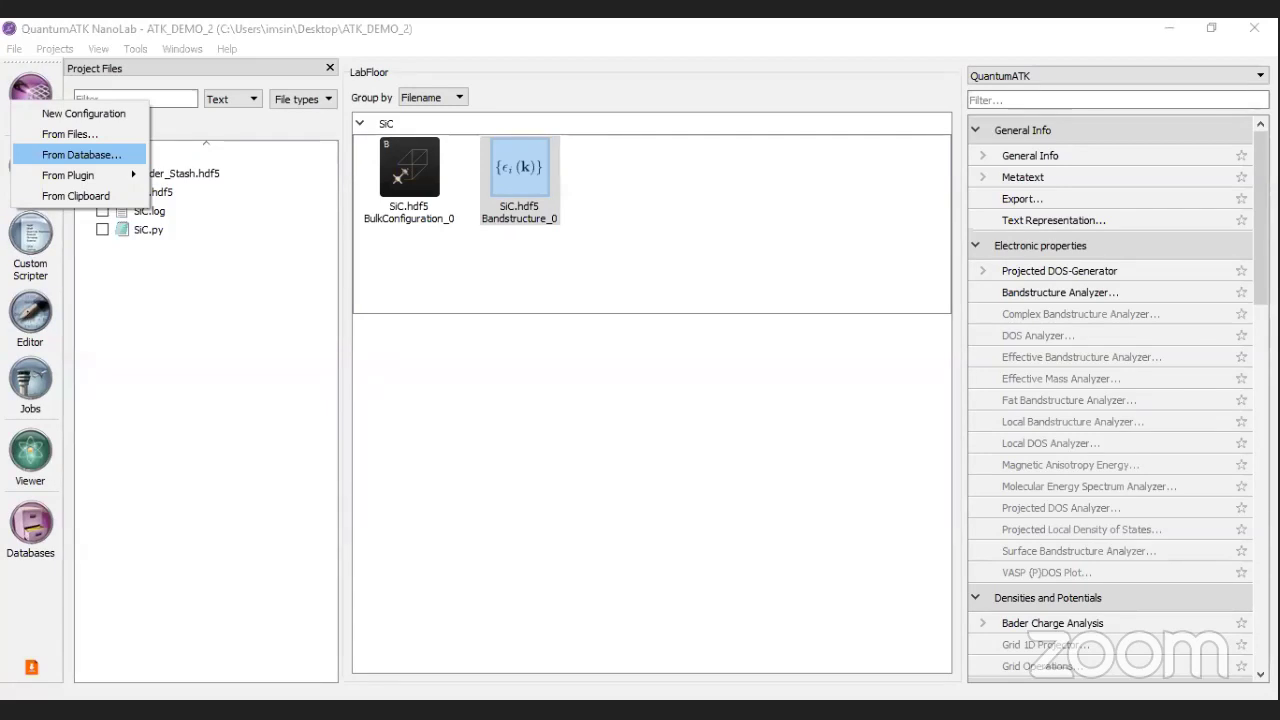
pyautogui.click(78, 155)
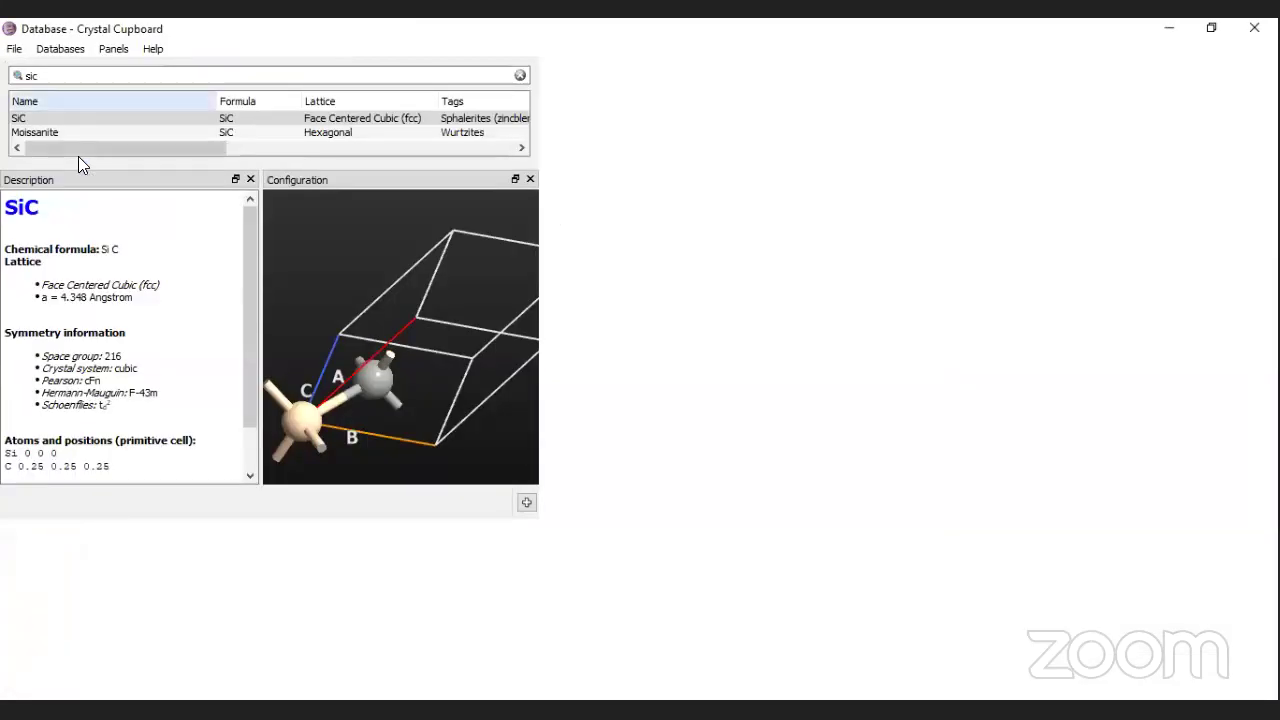
pyautogui.press('BackSpace')
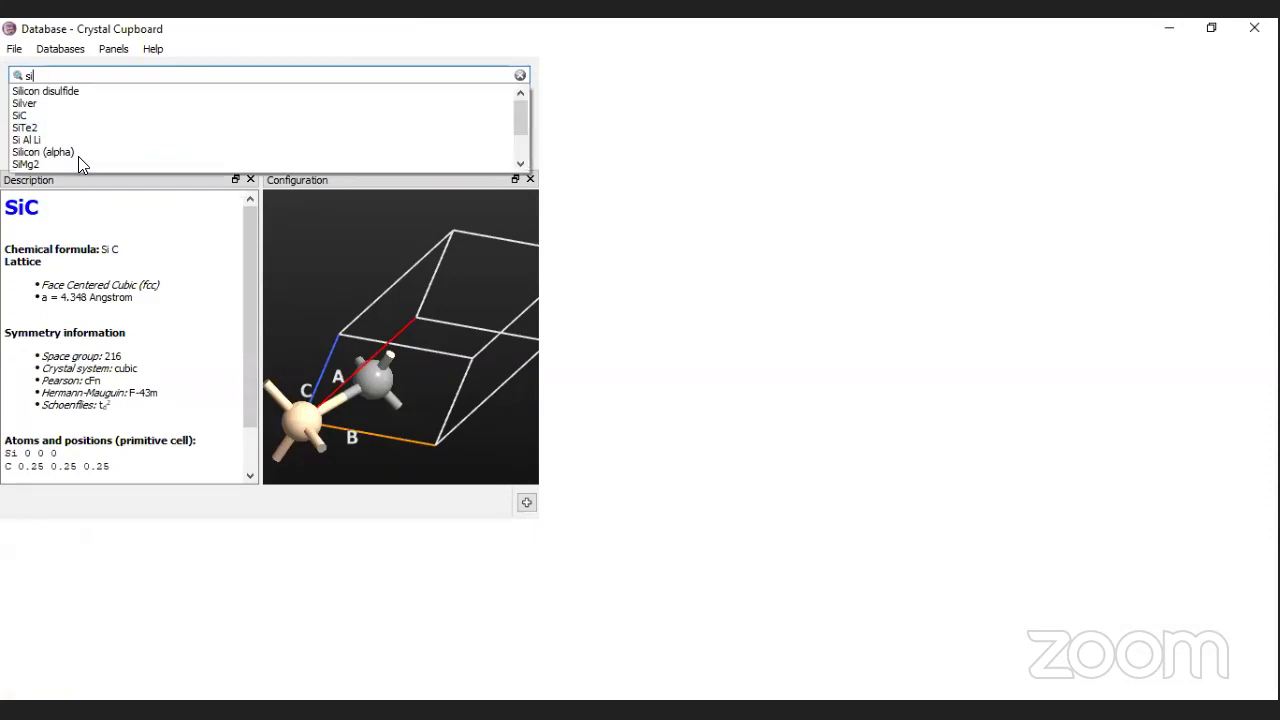
pyautogui.press('BackSpace')
pyautogui.press('BackSpace')
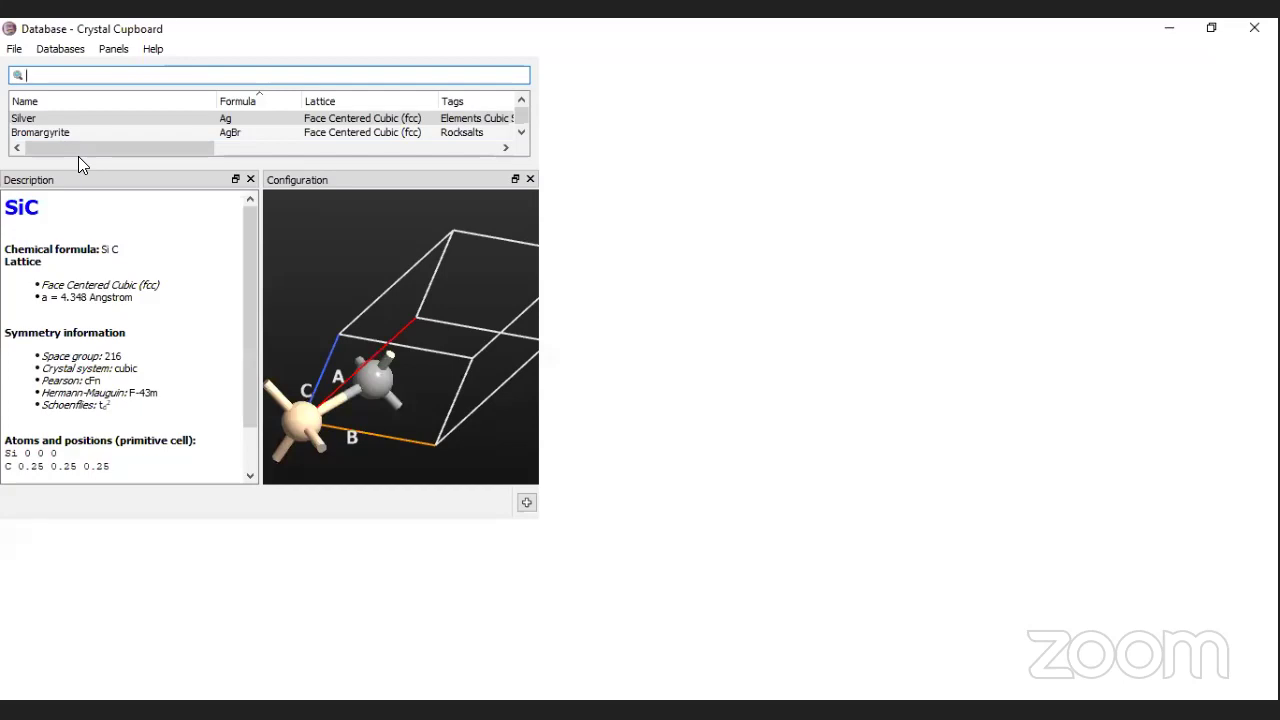
pyautogui.write('mo')
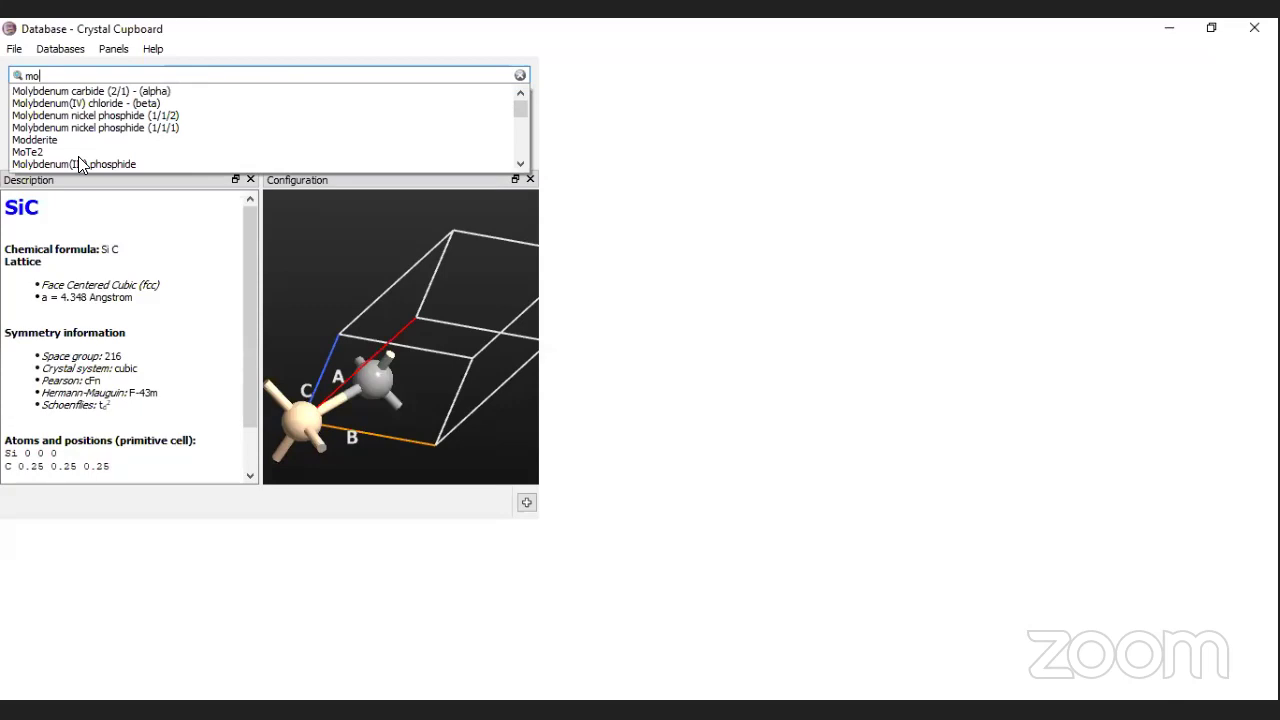
pyautogui.press('Return')
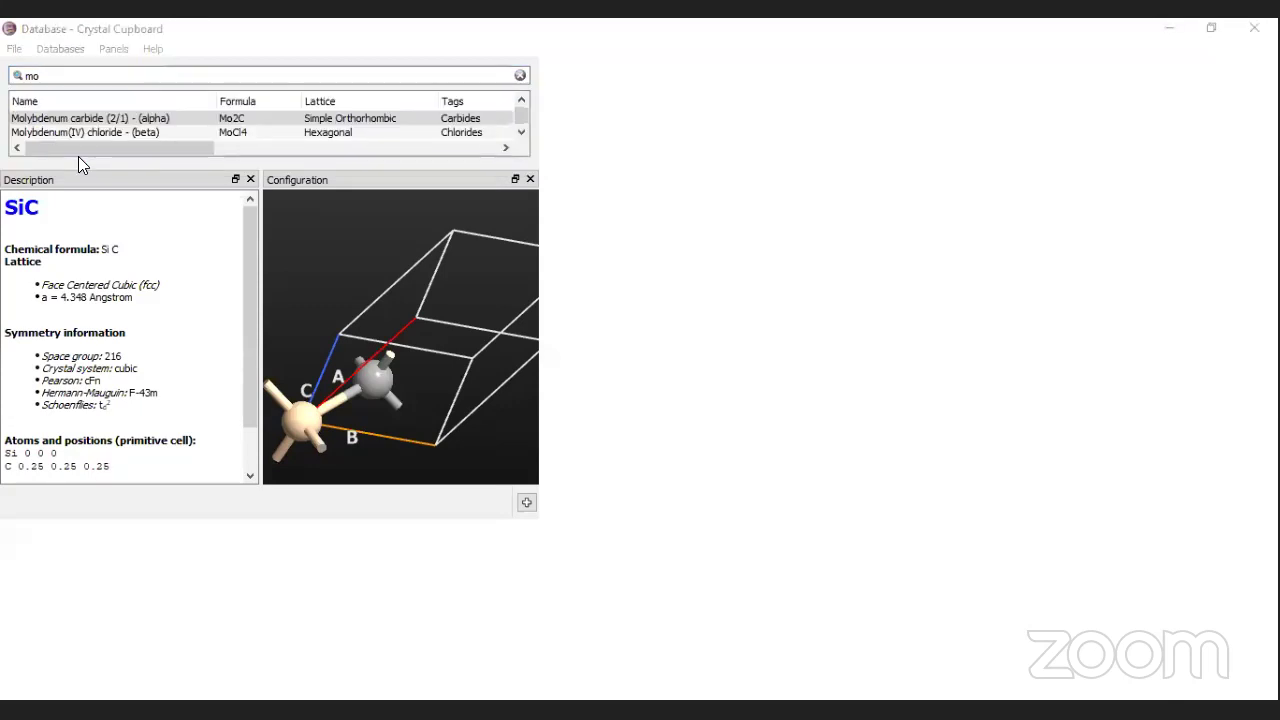
# Step: Narrow the crystal search to "molybdeni", select the hexagonal Molybdenite (MoS2) entry and restore the database window to its smaller size
pyautogui.click(394, 376)
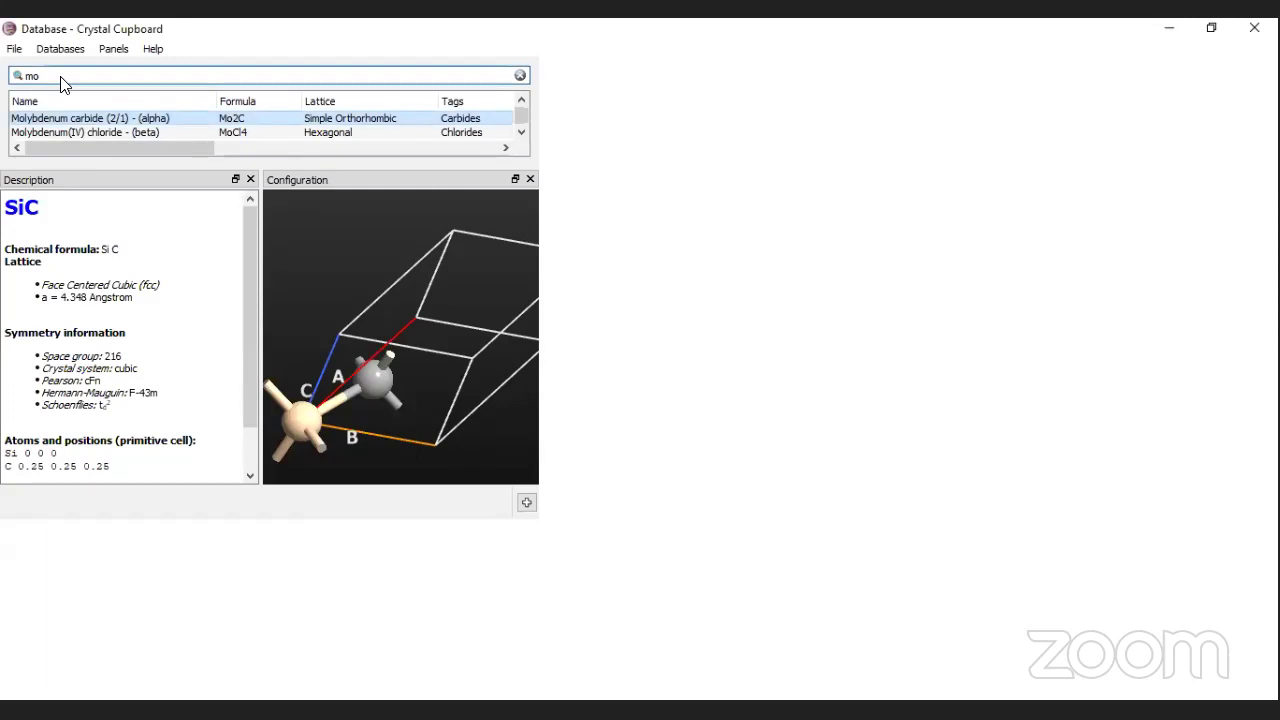
pyautogui.write('l')
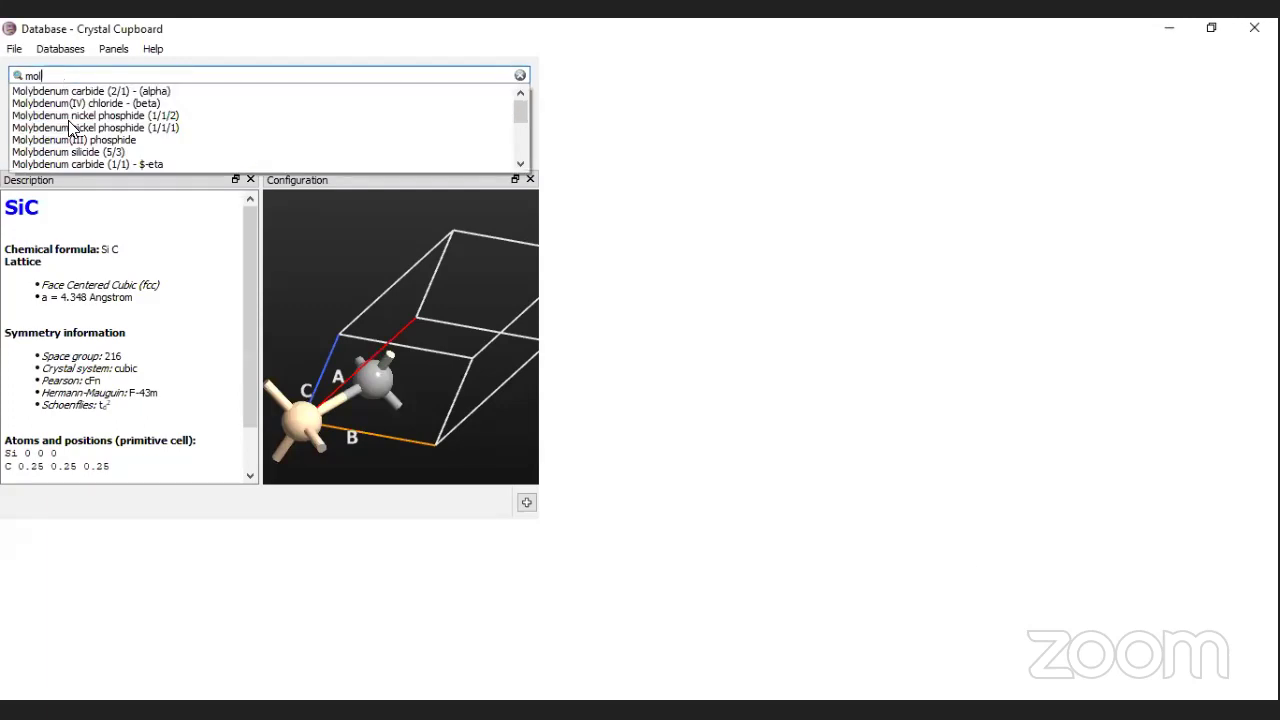
pyautogui.write('ybdeni')
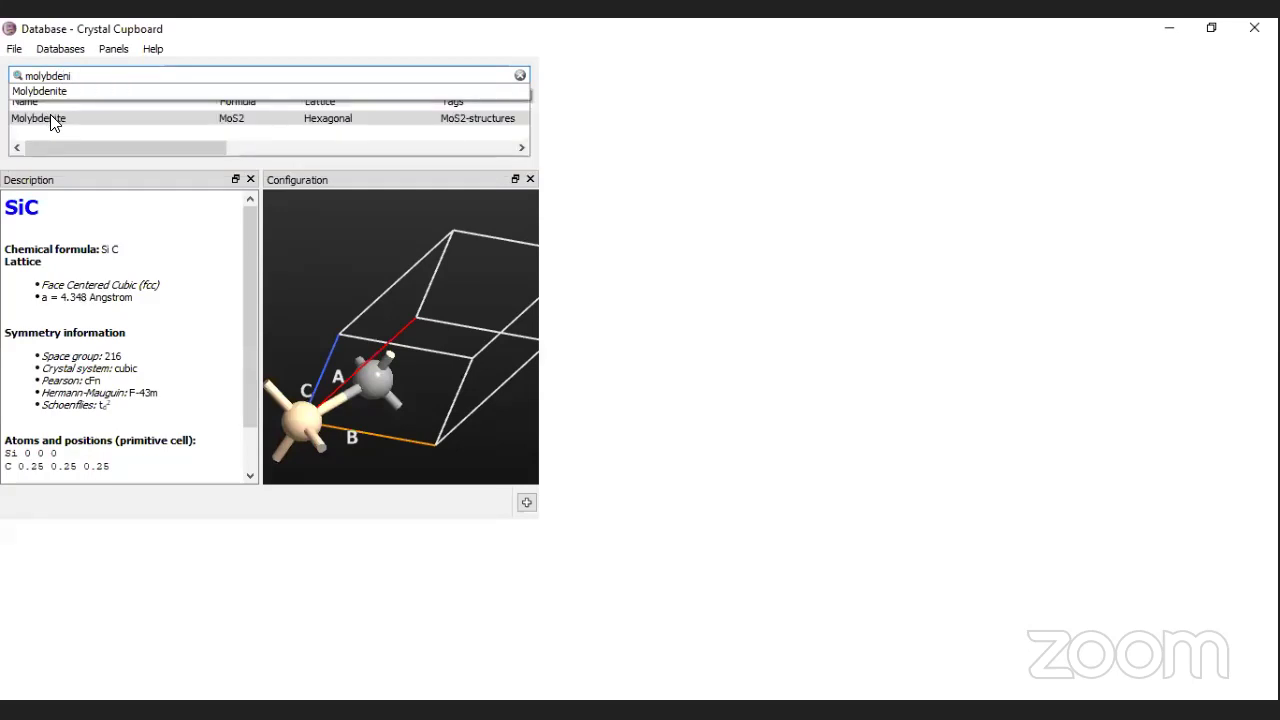
pyautogui.click(52, 120)
pyautogui.click(52, 120)
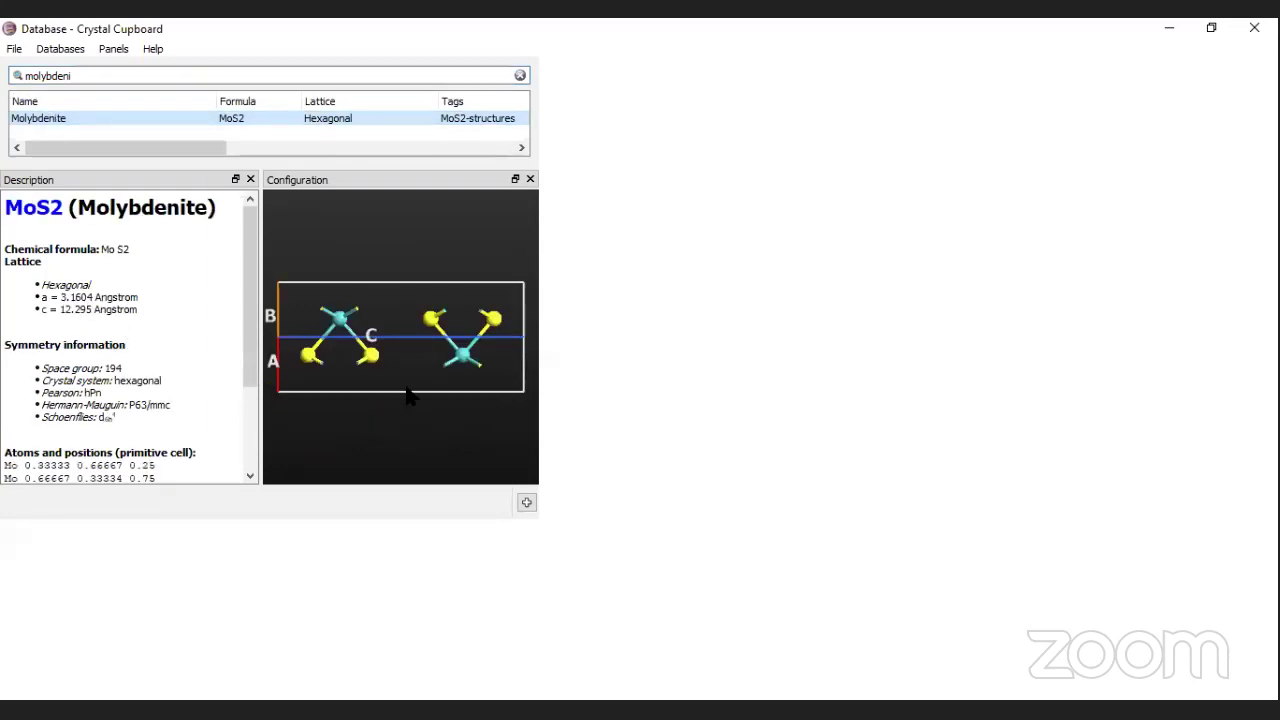
pyautogui.click(1211, 30)
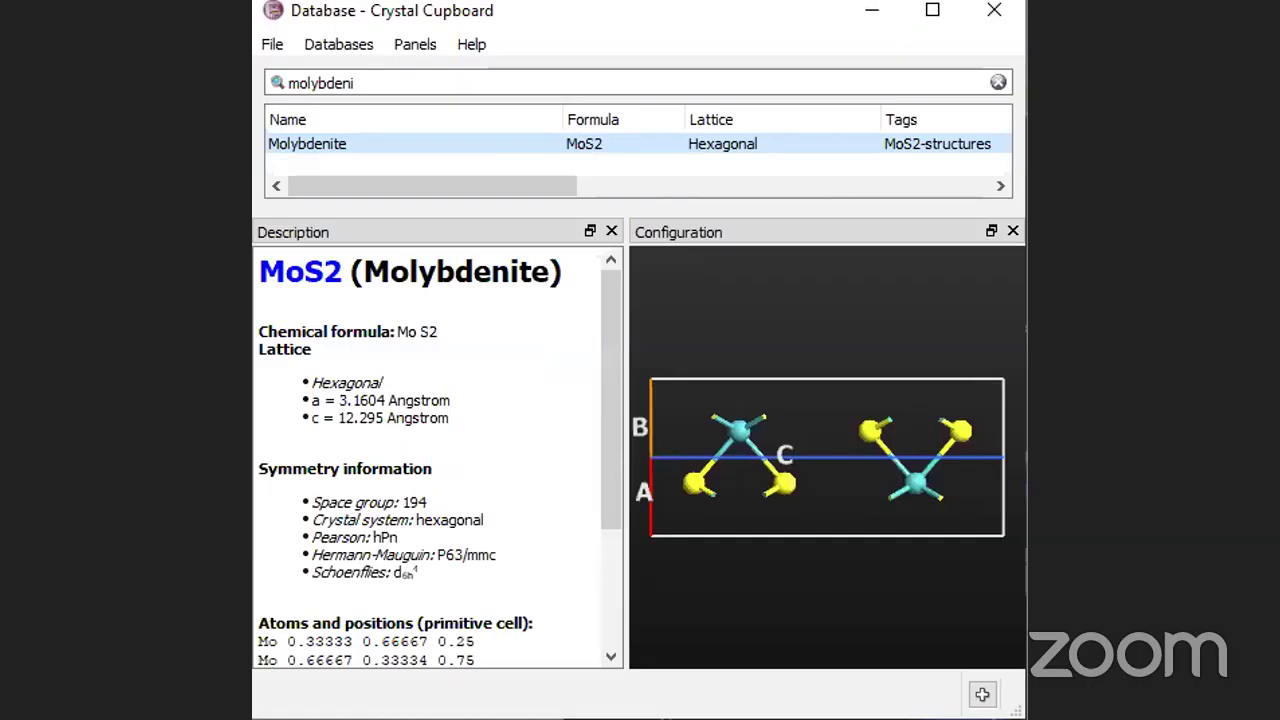
pyautogui.click(471, 44)
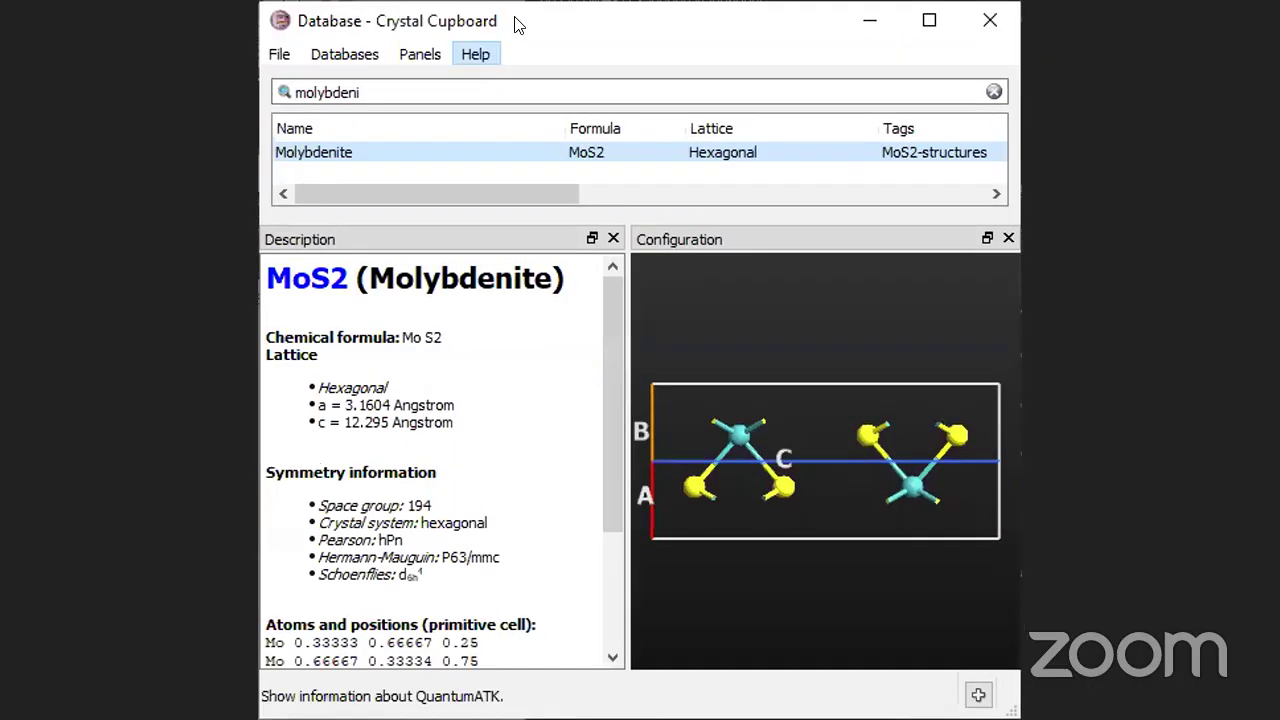
# Step: View the QuantumATK version and license information, and close it
pyautogui.click(534, 51)
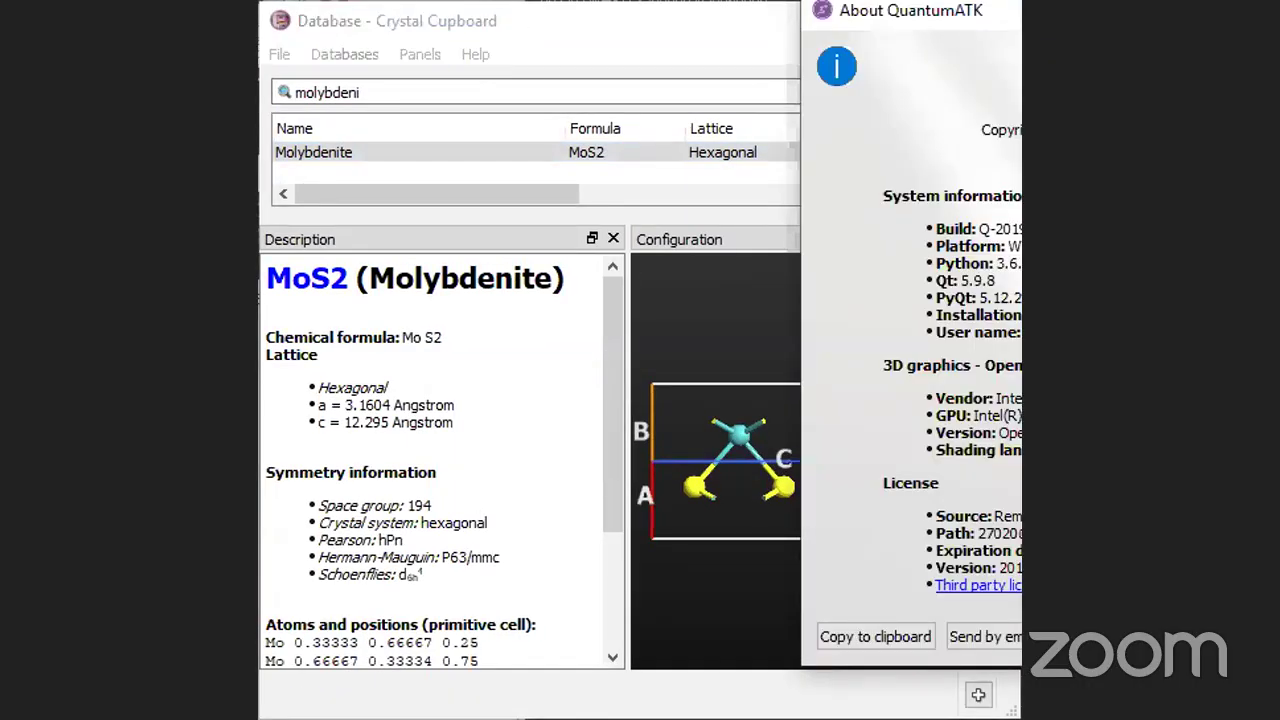
pyautogui.press('Escape')
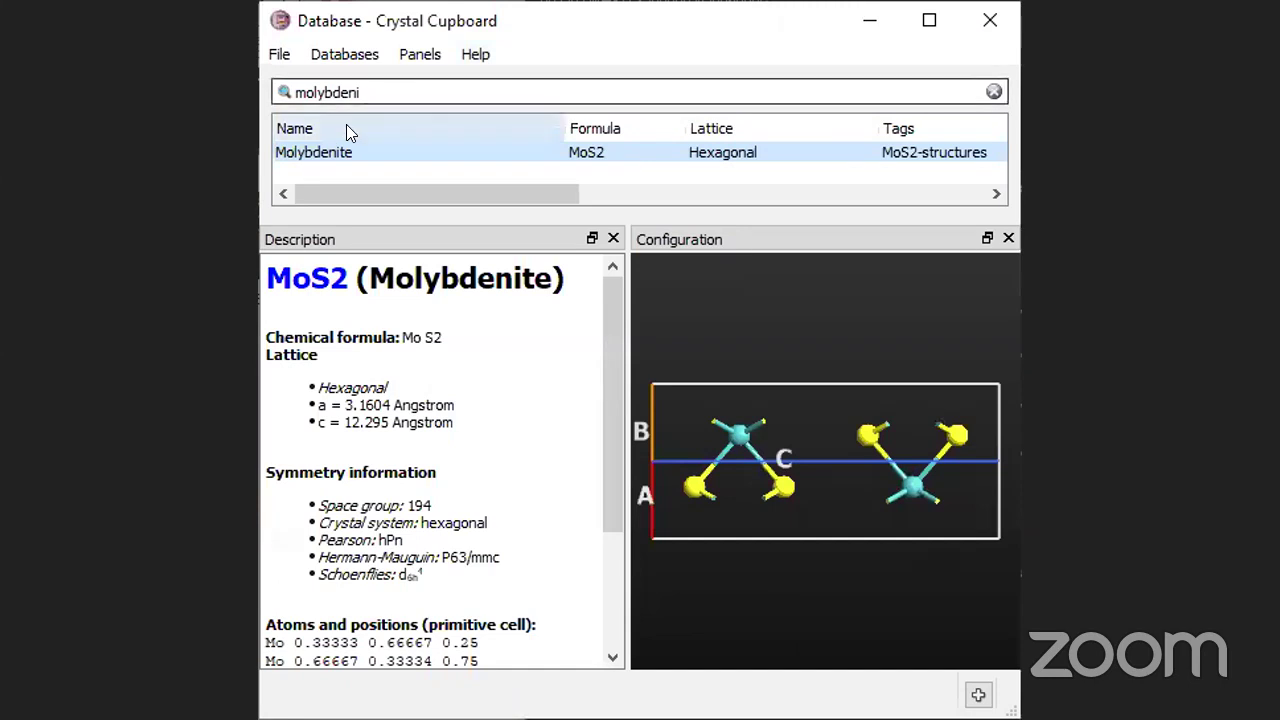
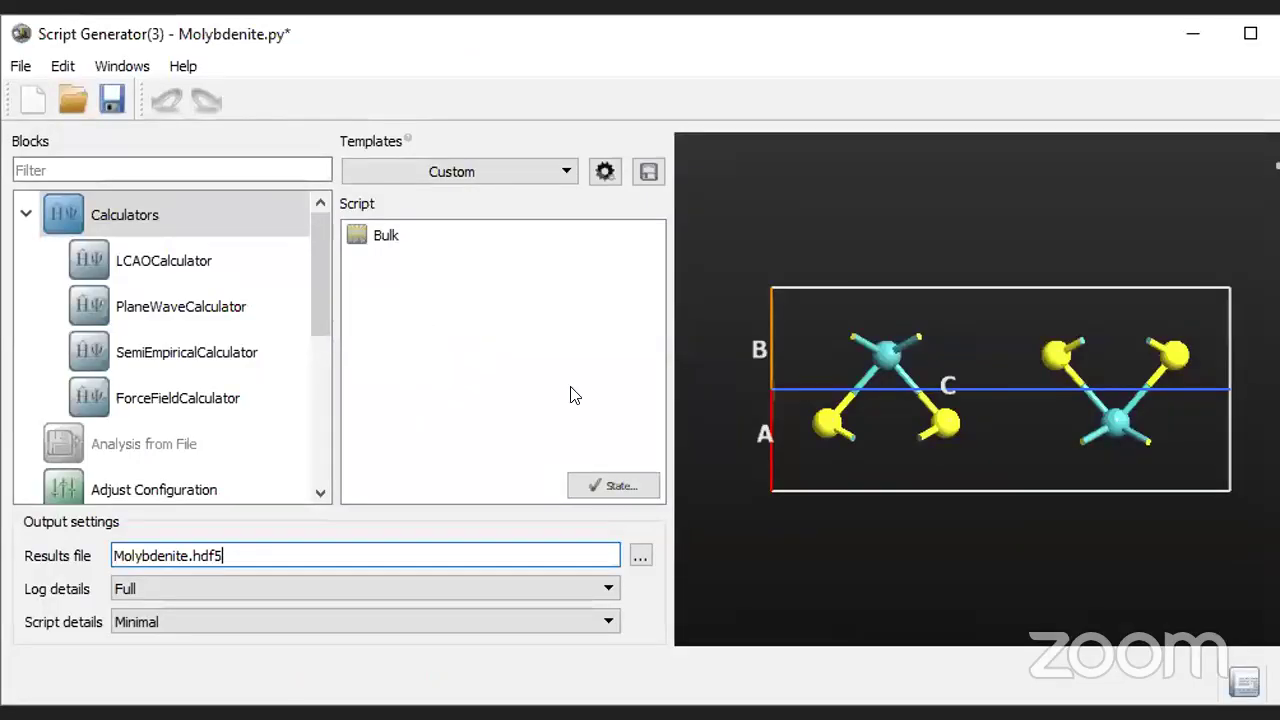
# Step: Add an LCAOCalculator to the Molybdenite script, review its k-point sampling settings, and close them without changes
pyautogui.click(146, 261)
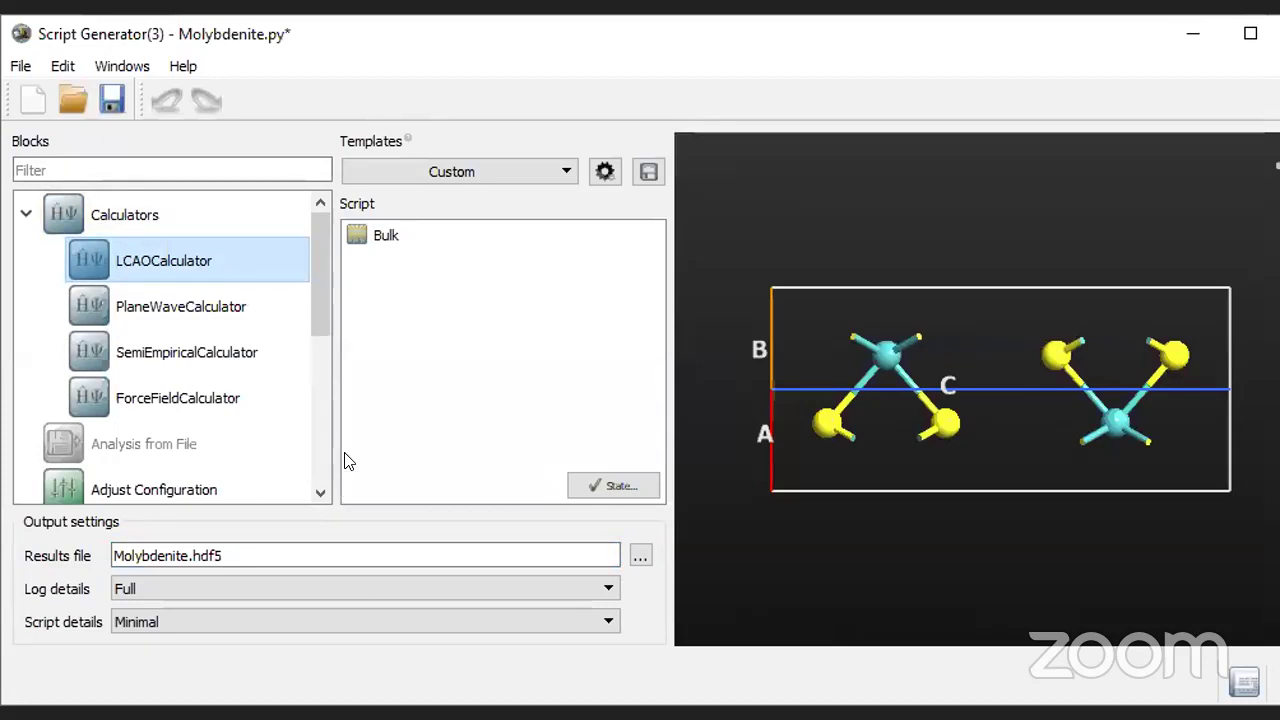
pyautogui.press('Return')
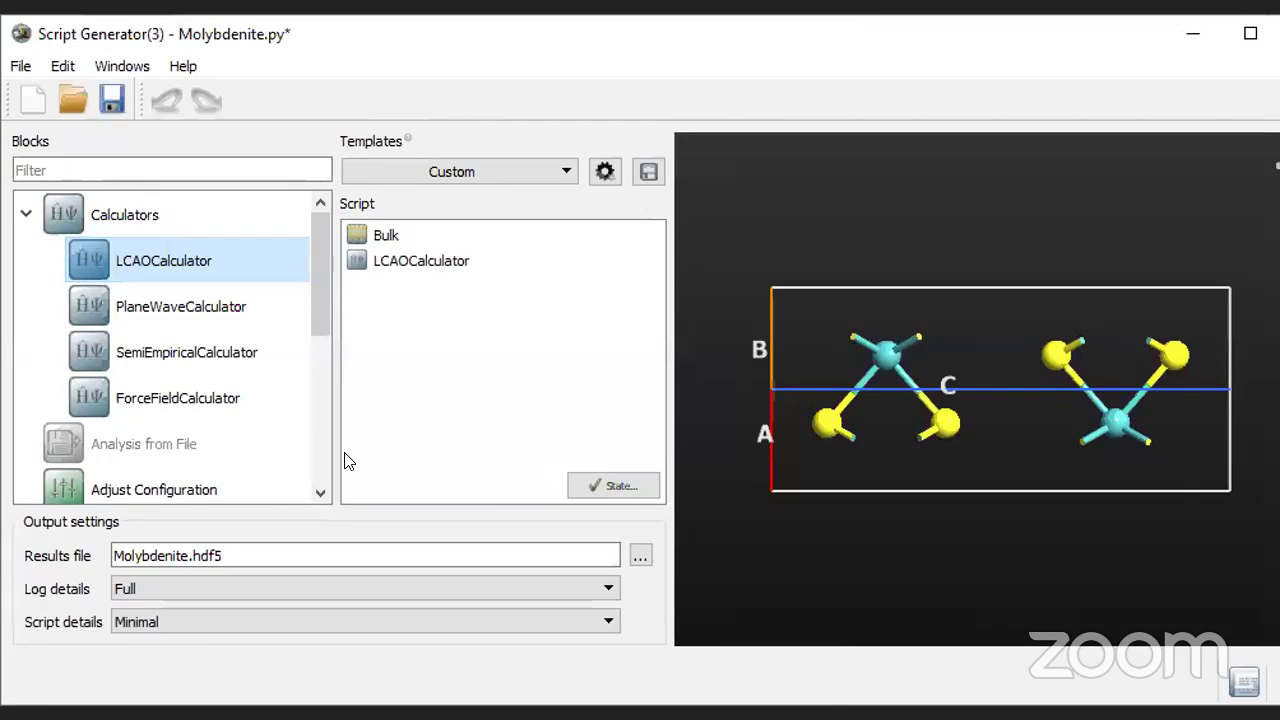
pyautogui.doubleClick(418, 264)
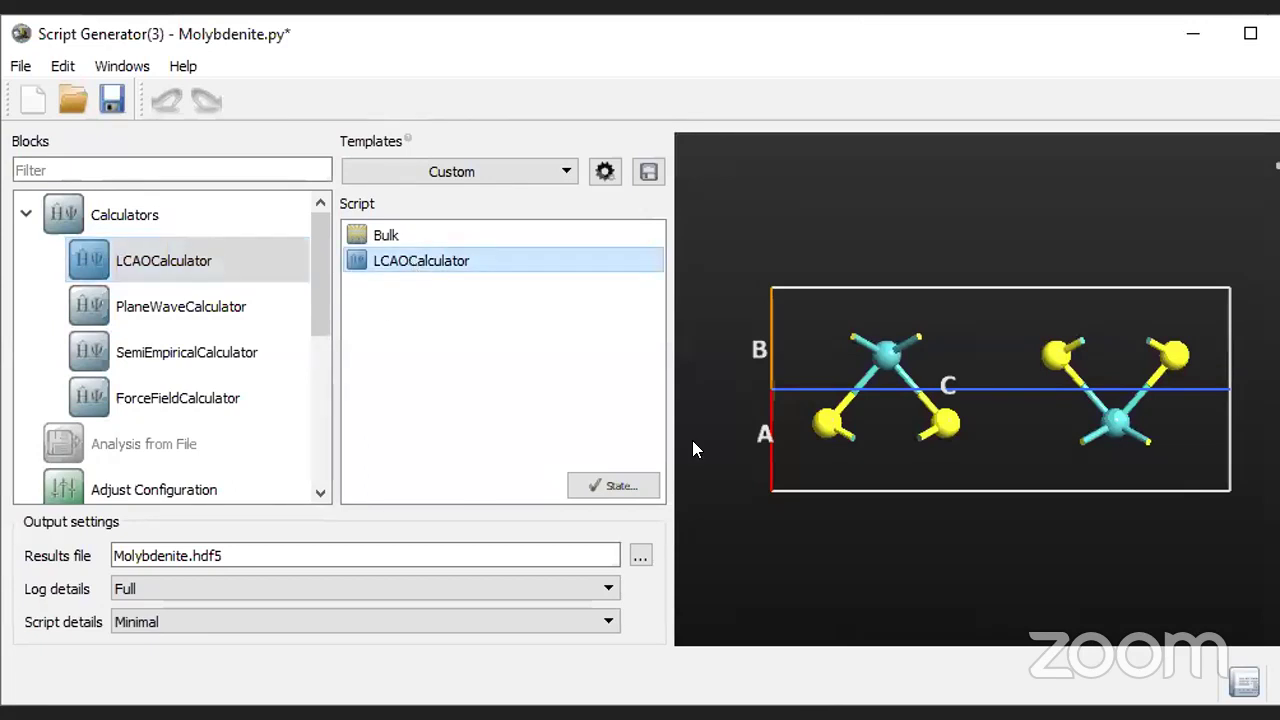
pyautogui.scroll(-3, 1066, 414)
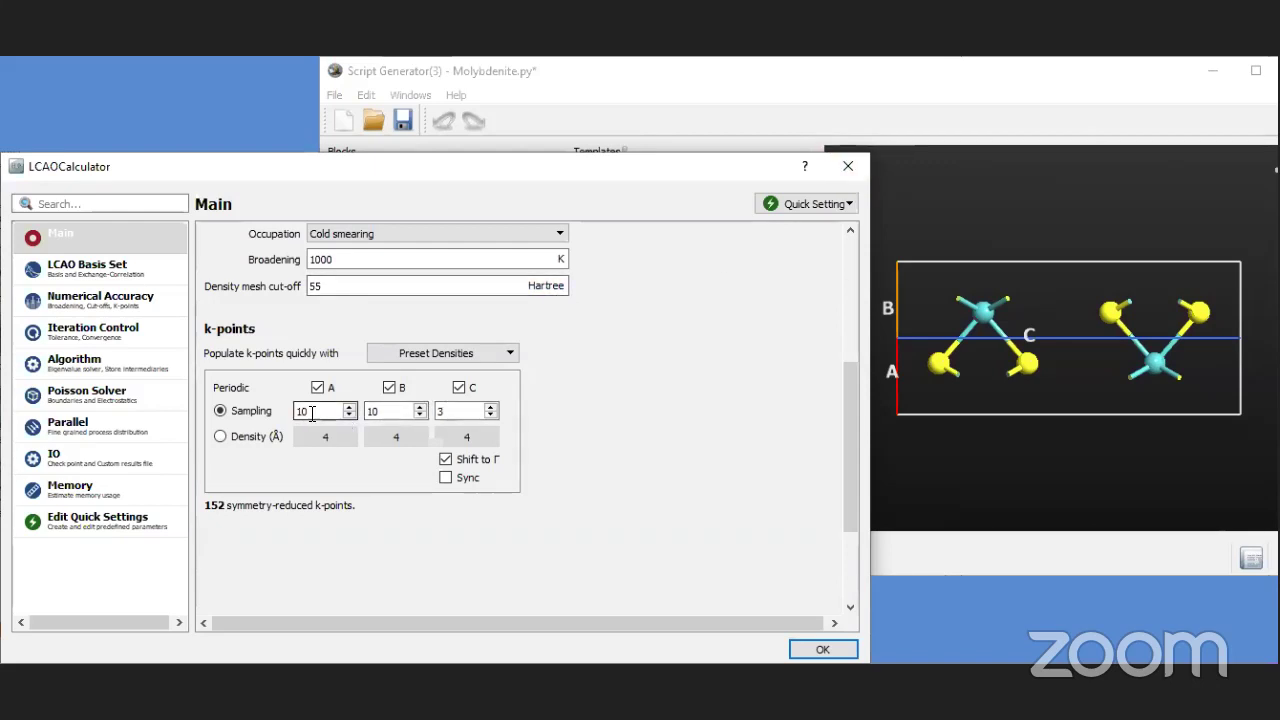
pyautogui.click(850, 167)
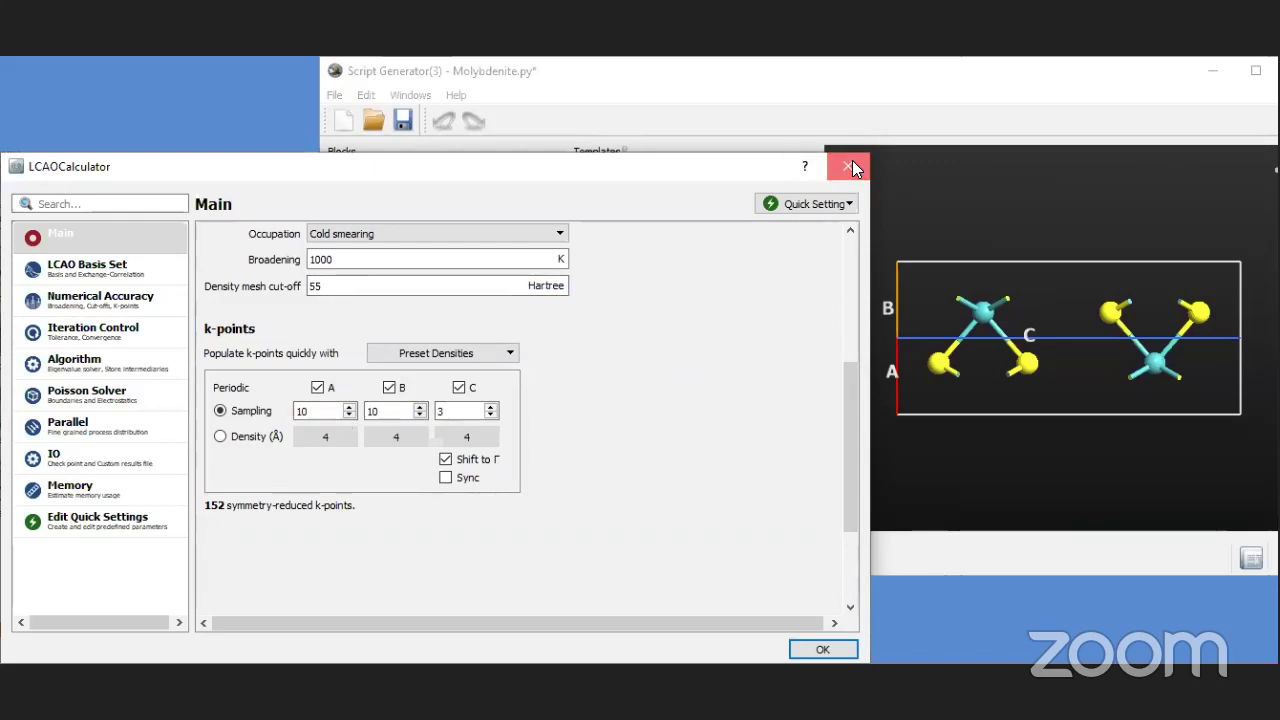
# Step: Look through the analysis blocks, filter them by "op" and add OpticalSpectrum to the Molybdenite script
pyautogui.scroll(-10, 330, 398)
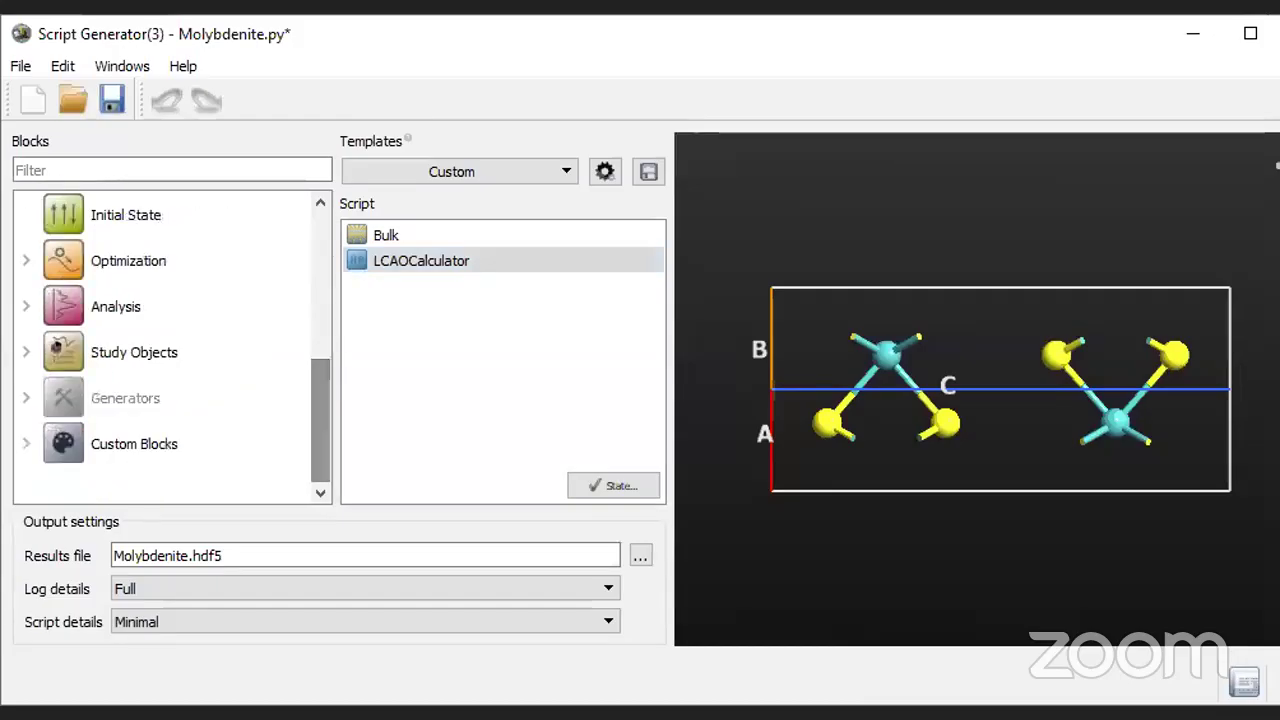
pyautogui.click(22, 306)
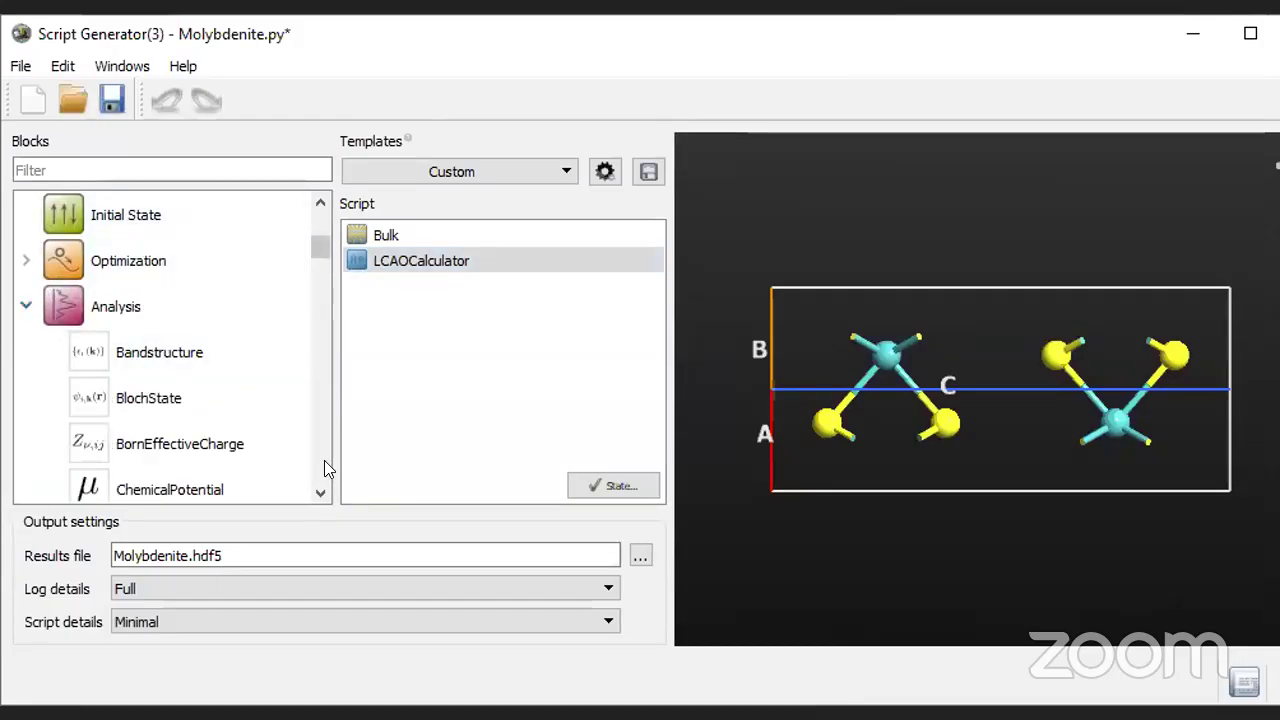
pyautogui.click(320, 492)
pyautogui.moveTo(320, 496); pyautogui.dragTo(320, 496)
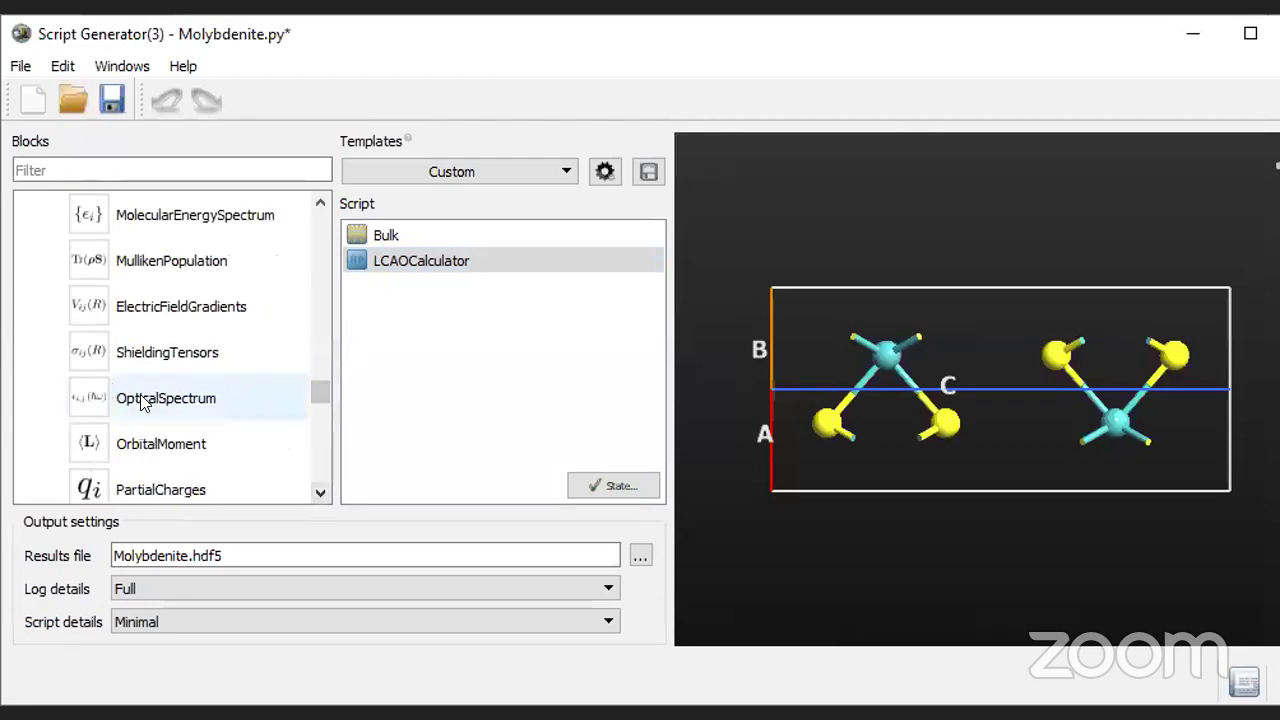
pyautogui.click(47, 160)
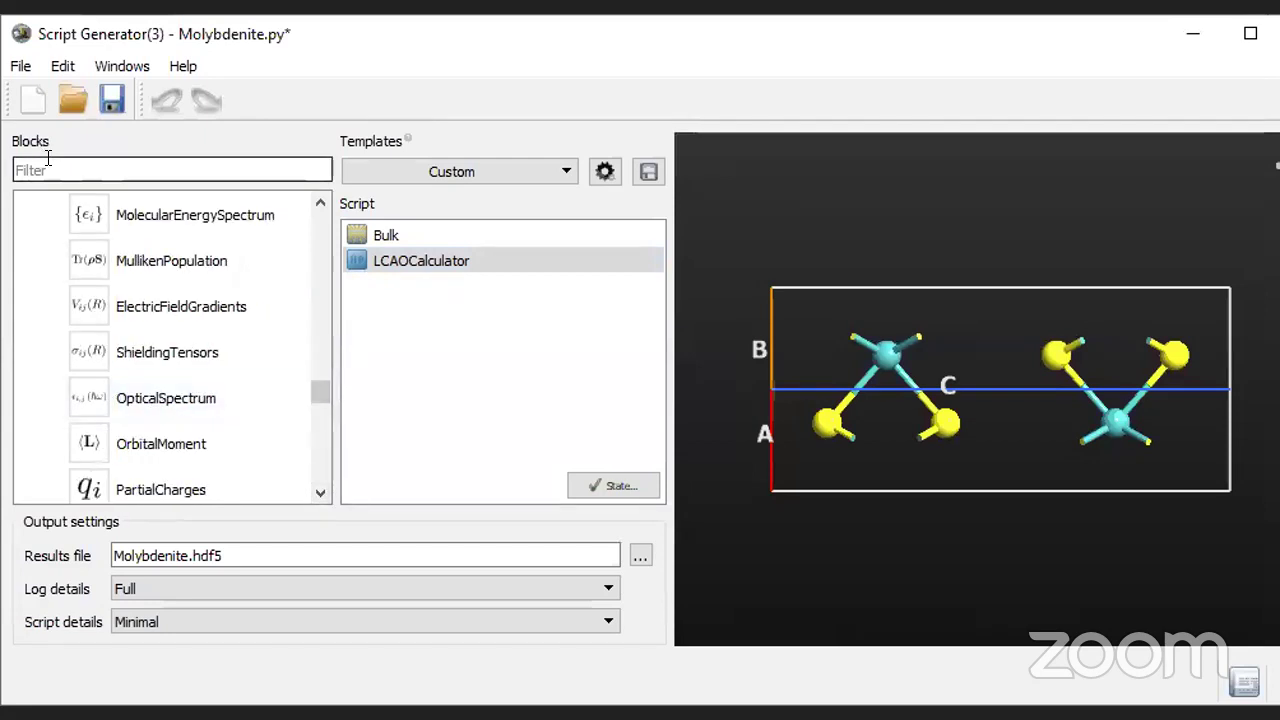
pyautogui.write('op')
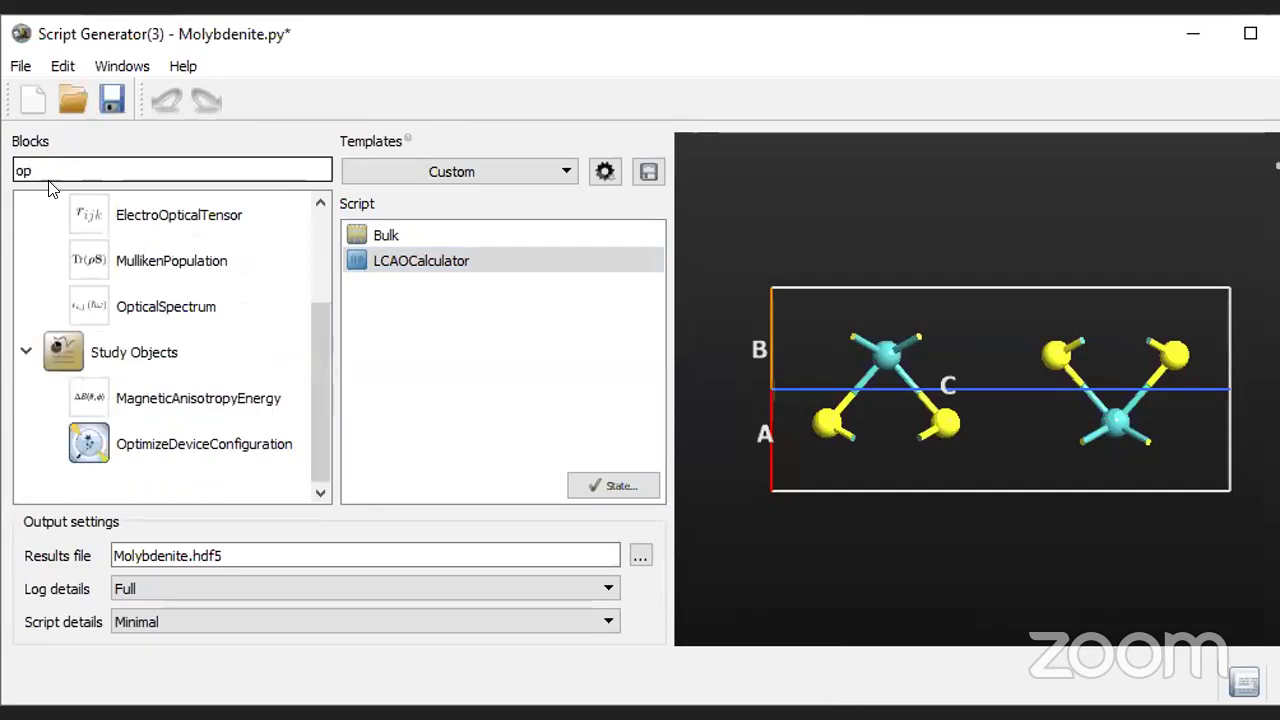
pyautogui.click(166, 308)
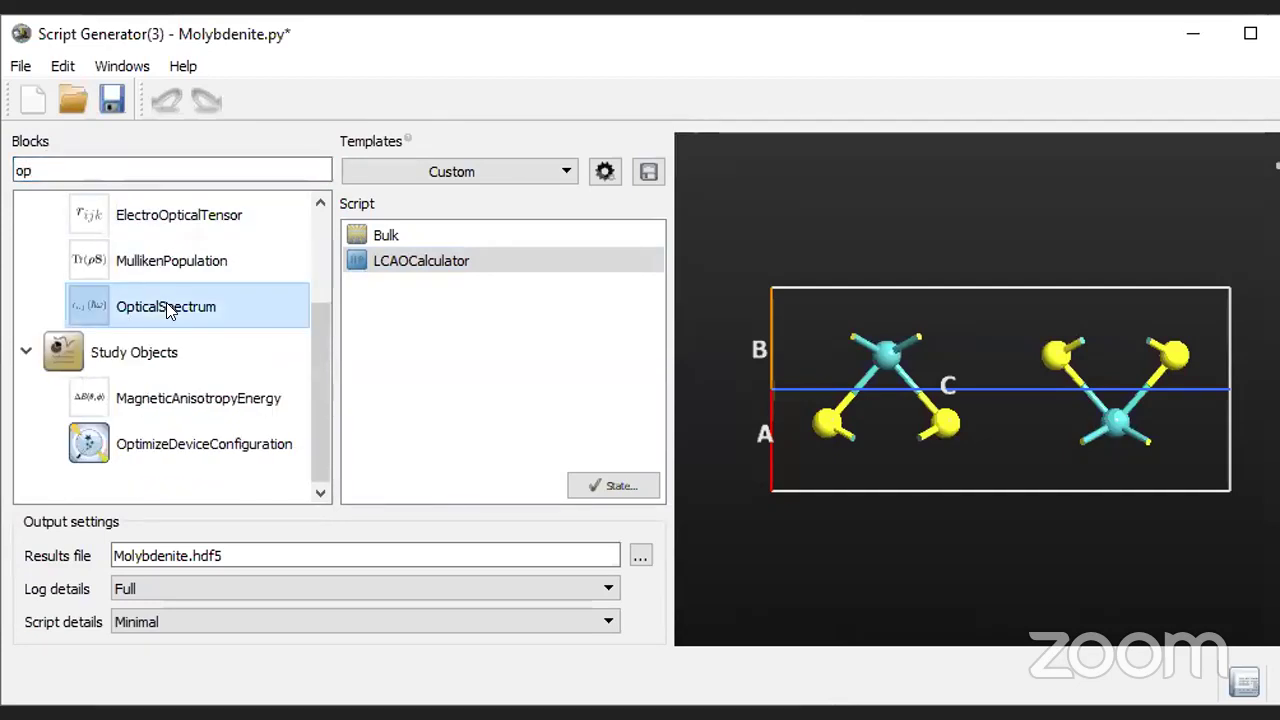
pyautogui.moveTo(166, 302); pyautogui.dragTo(451, 337)
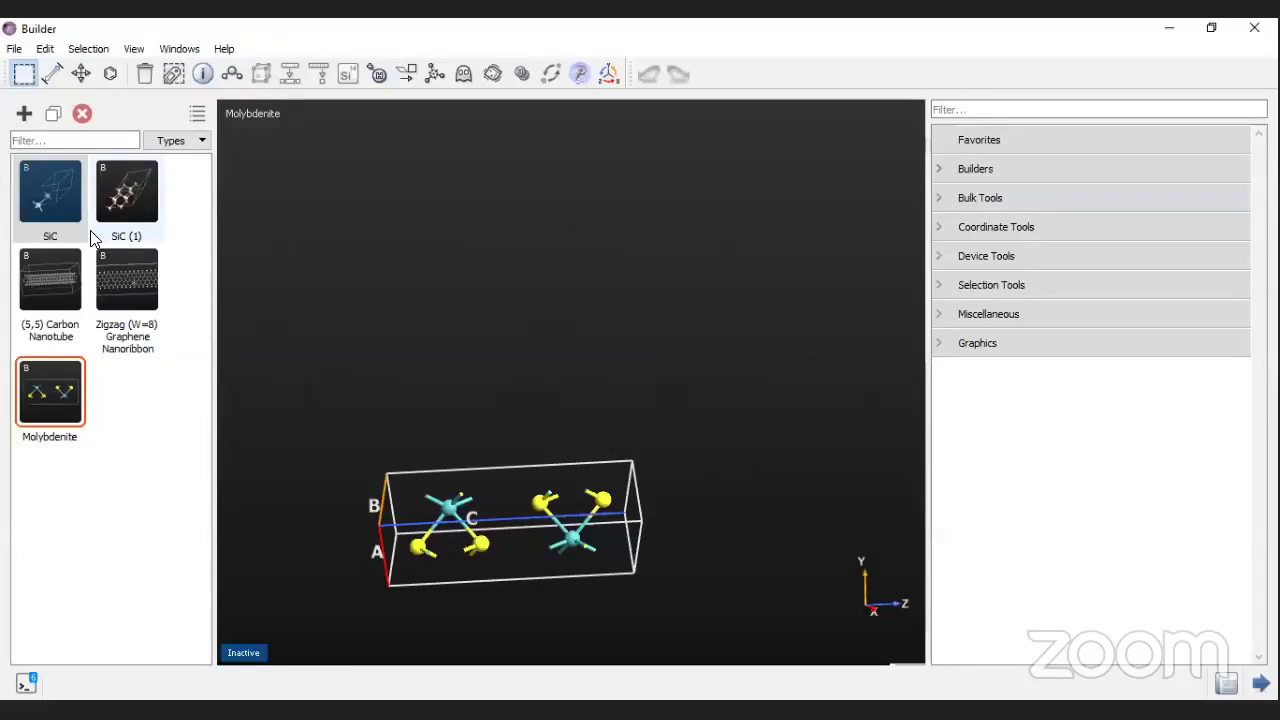
# Step: Display the zigzag graphene nanoribbon in the Builder and open the Interface Builder settings
pyautogui.click(130, 290)
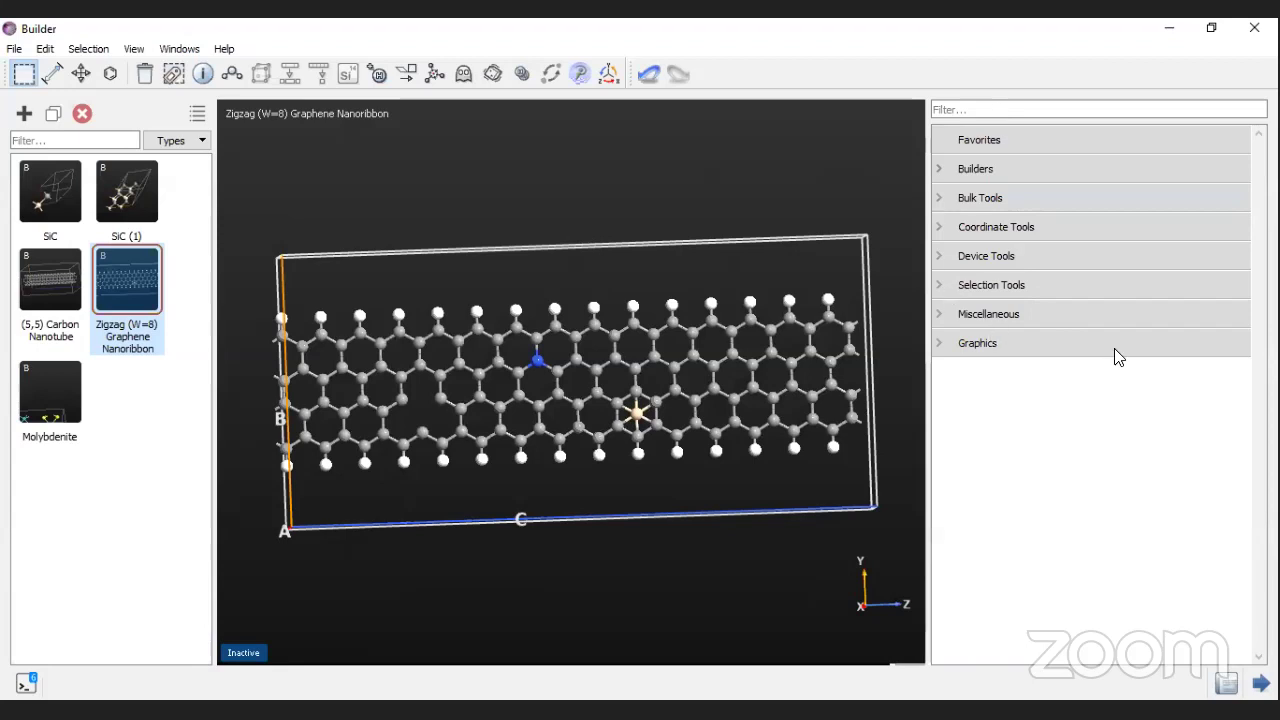
pyautogui.click(958, 170)
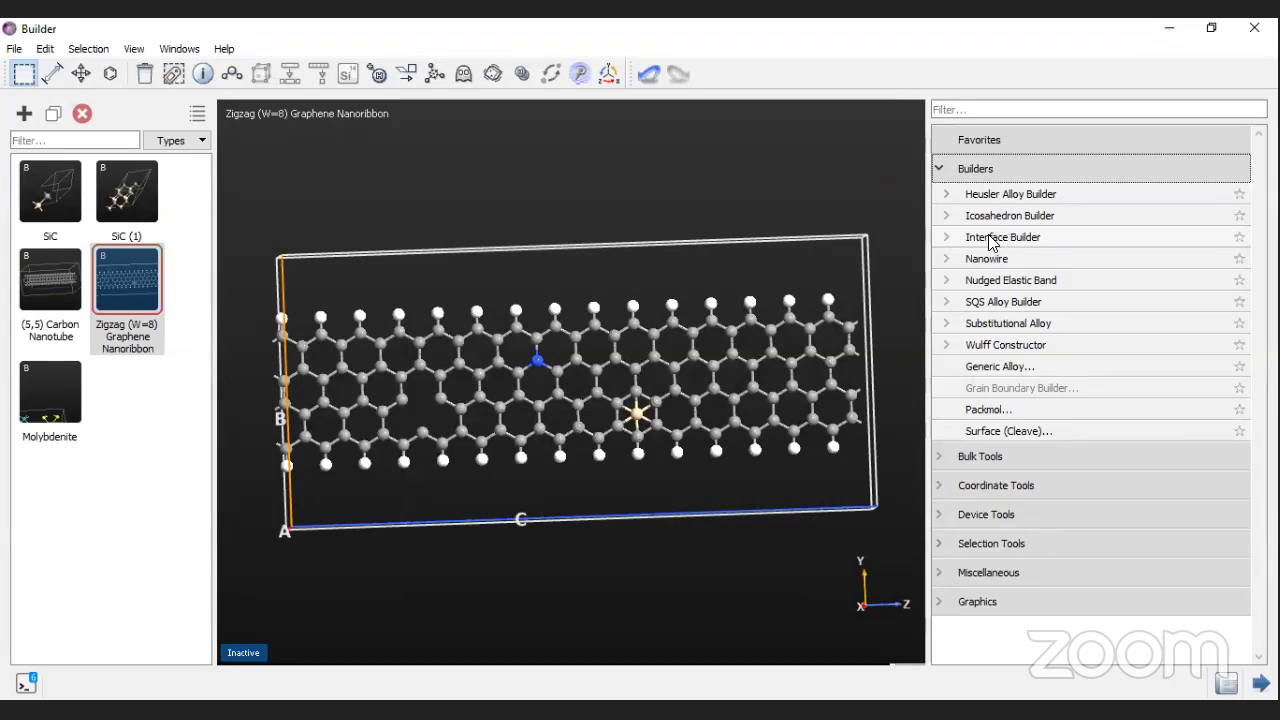
pyautogui.click(988, 242)
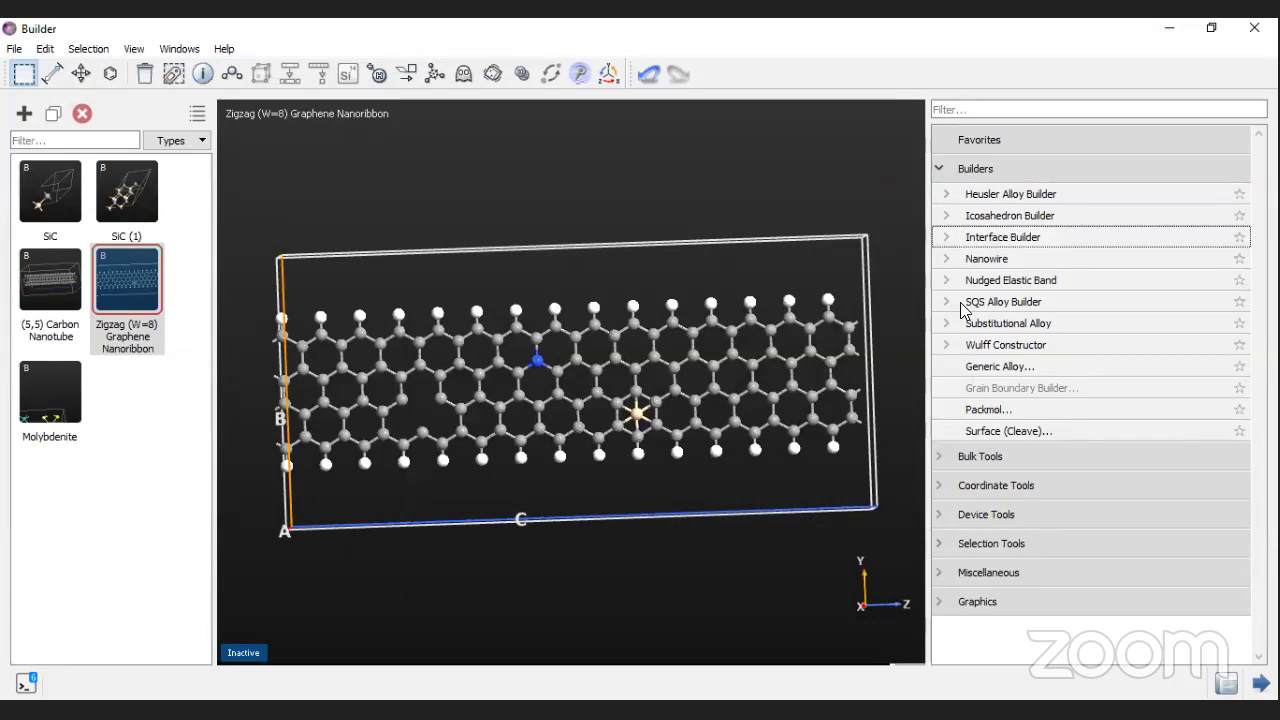
pyautogui.doubleClick(1000, 238)
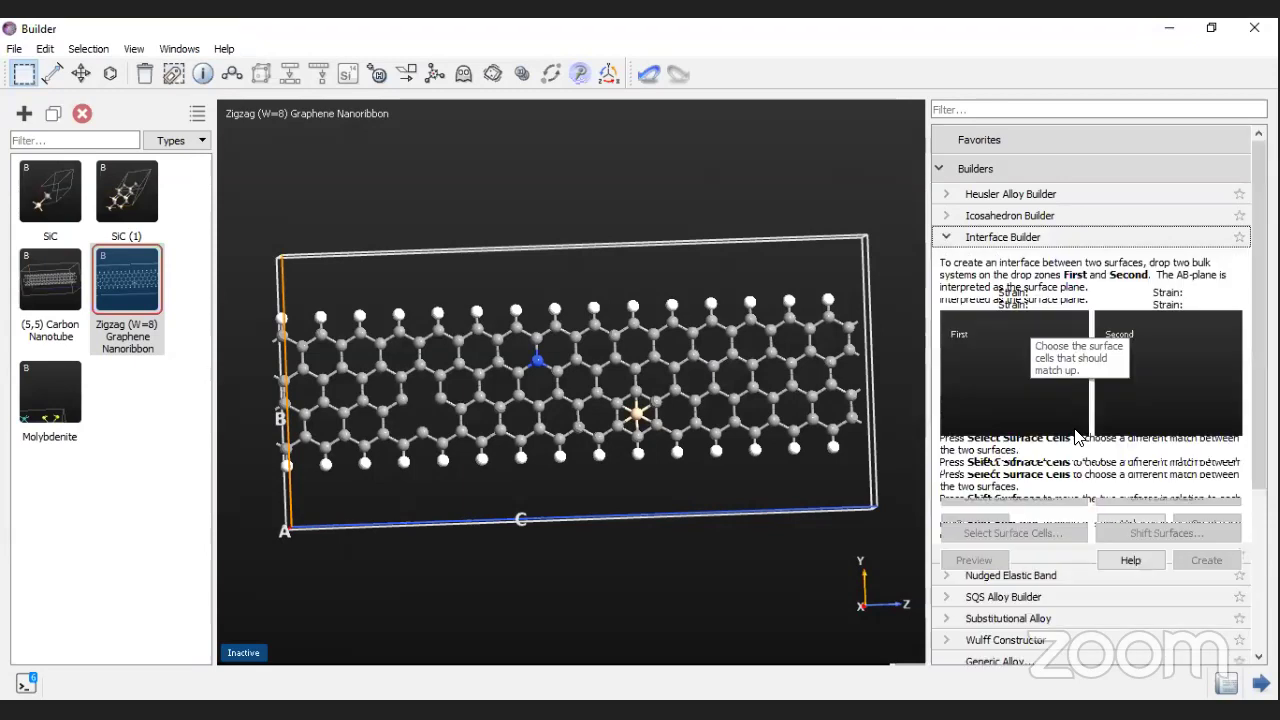
# Step: Search the crystal database for "gol" and add the face-centered cubic Gold crystal to the Builder
pyautogui.click(22, 114)
pyautogui.click(76, 156)
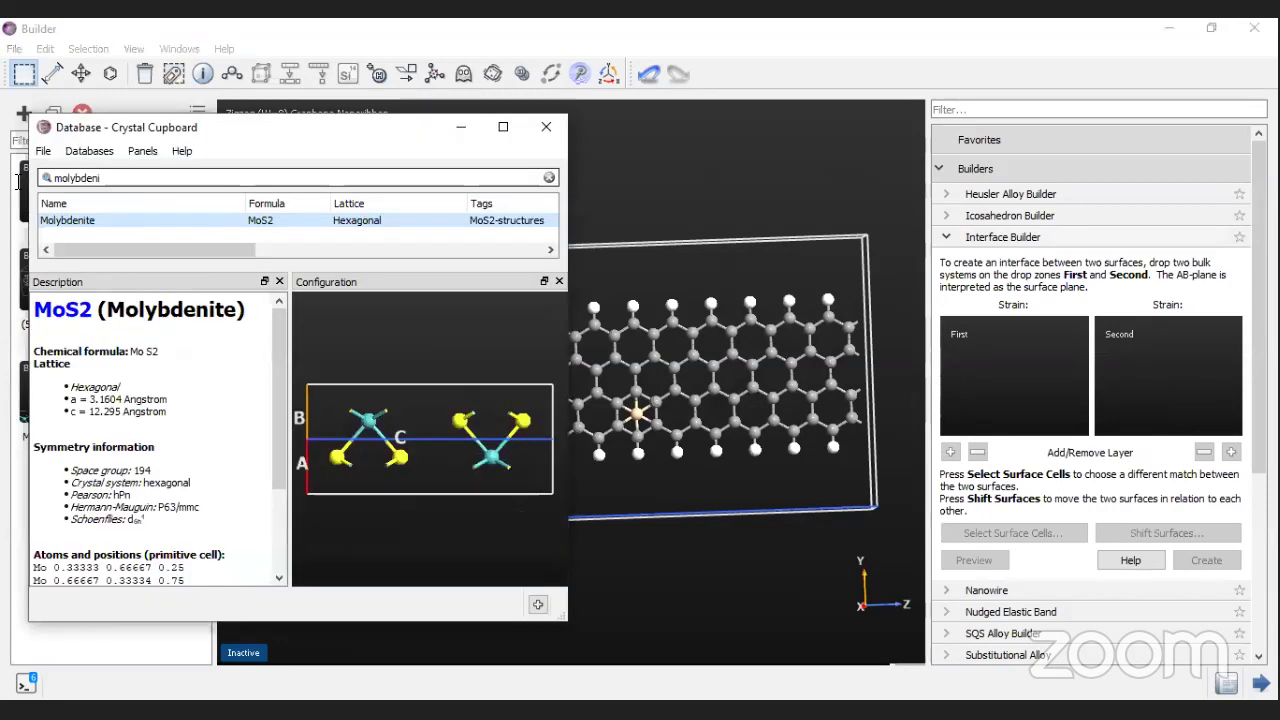
pyautogui.hotkey('ctrl', 'f')
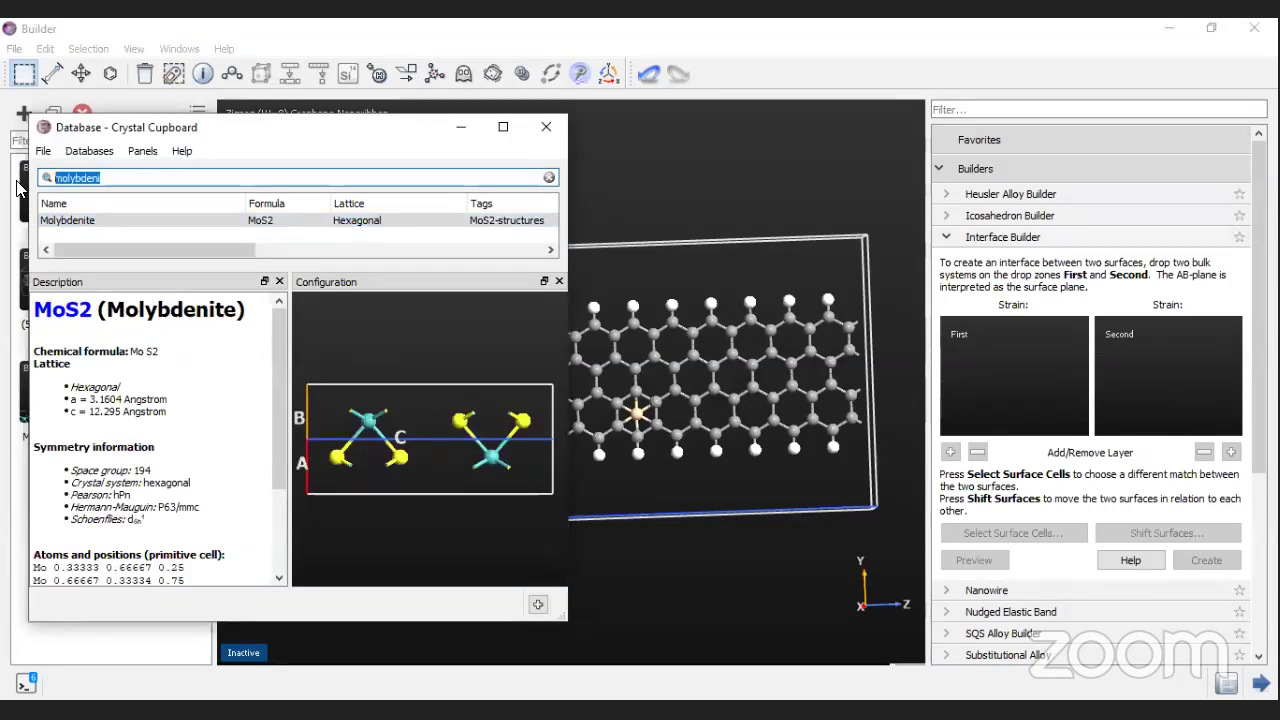
pyautogui.write('gol')
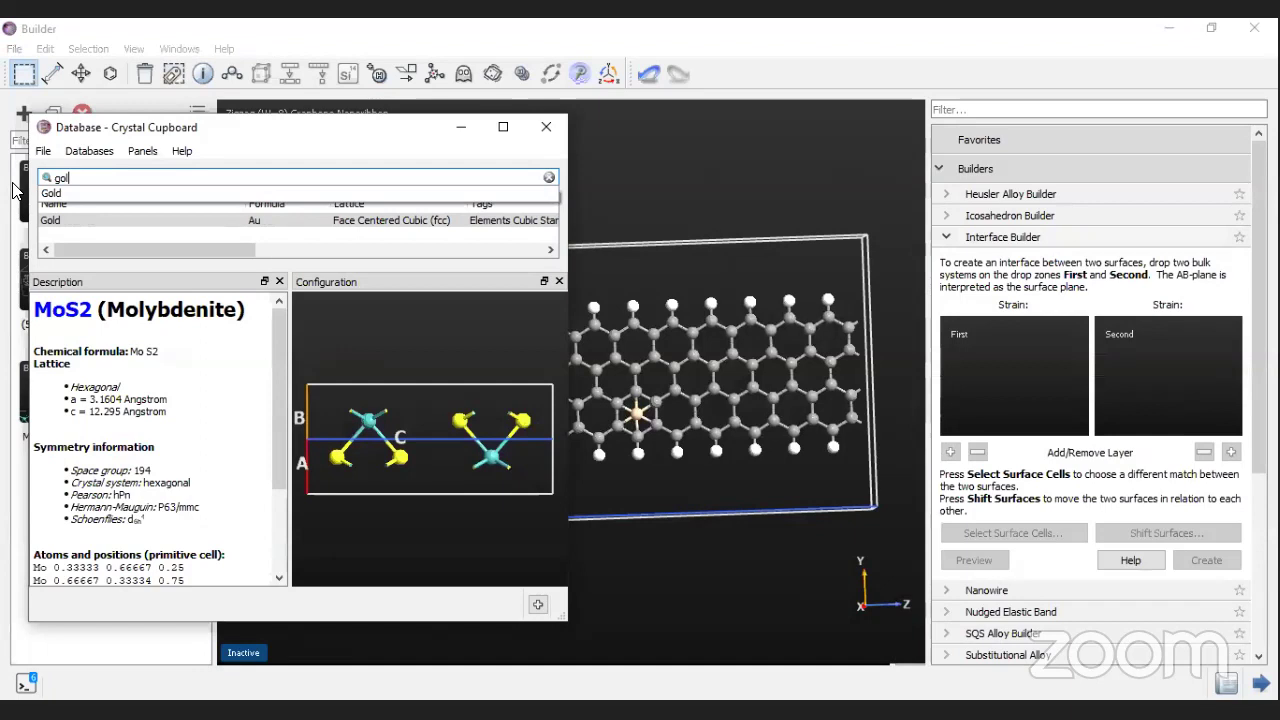
pyautogui.click(60, 222)
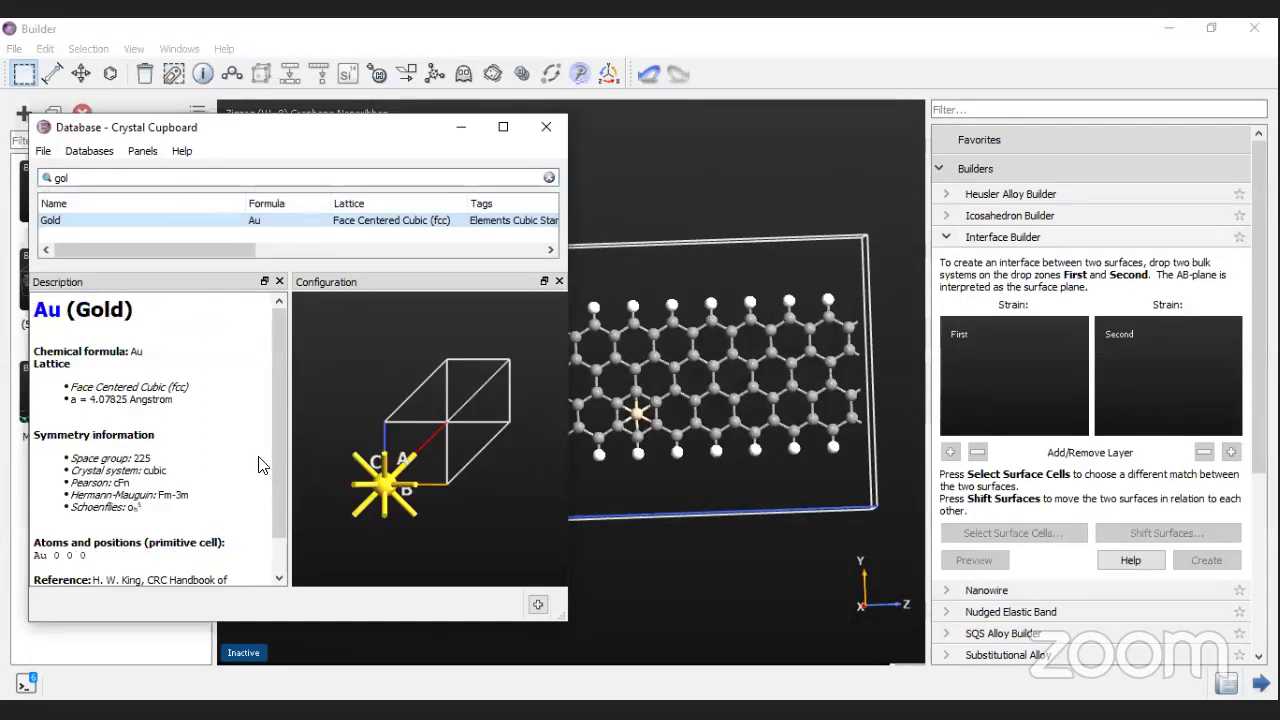
pyautogui.click(530, 601)
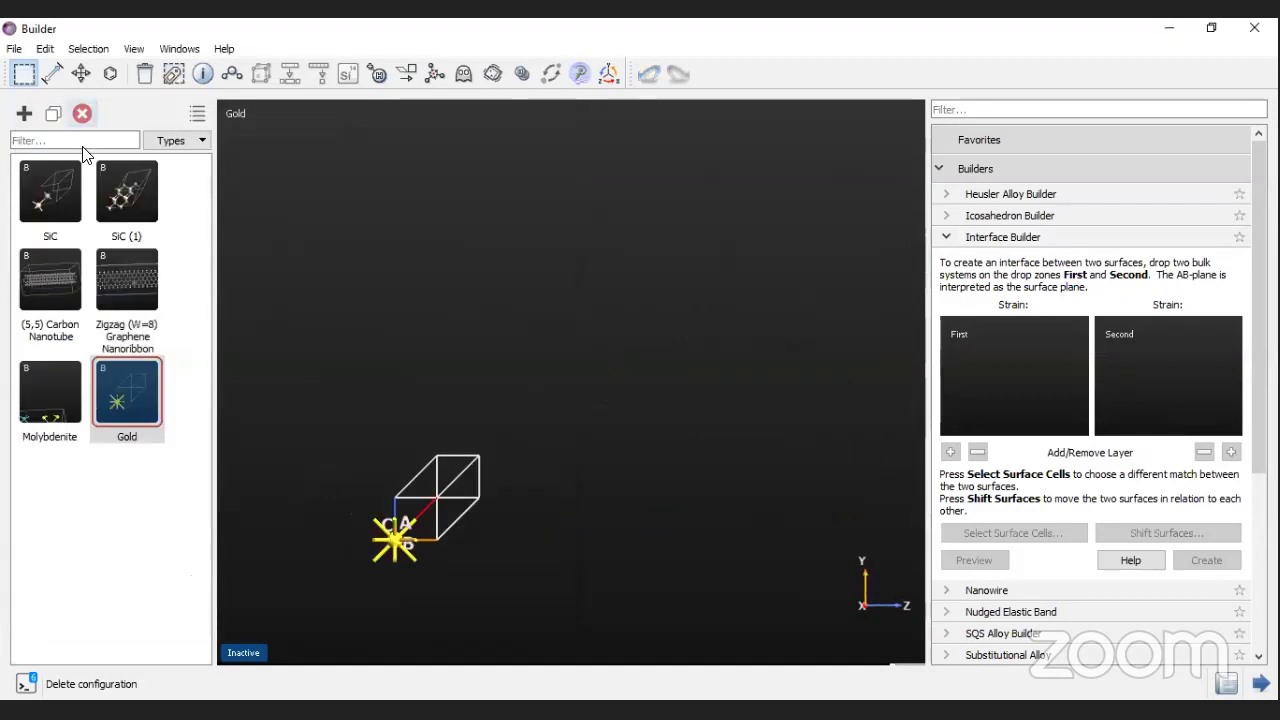
# Step: Search the crystal database for "silver" and add the face-centered cubic Silver crystal to the Builder
pyautogui.click(24, 113)
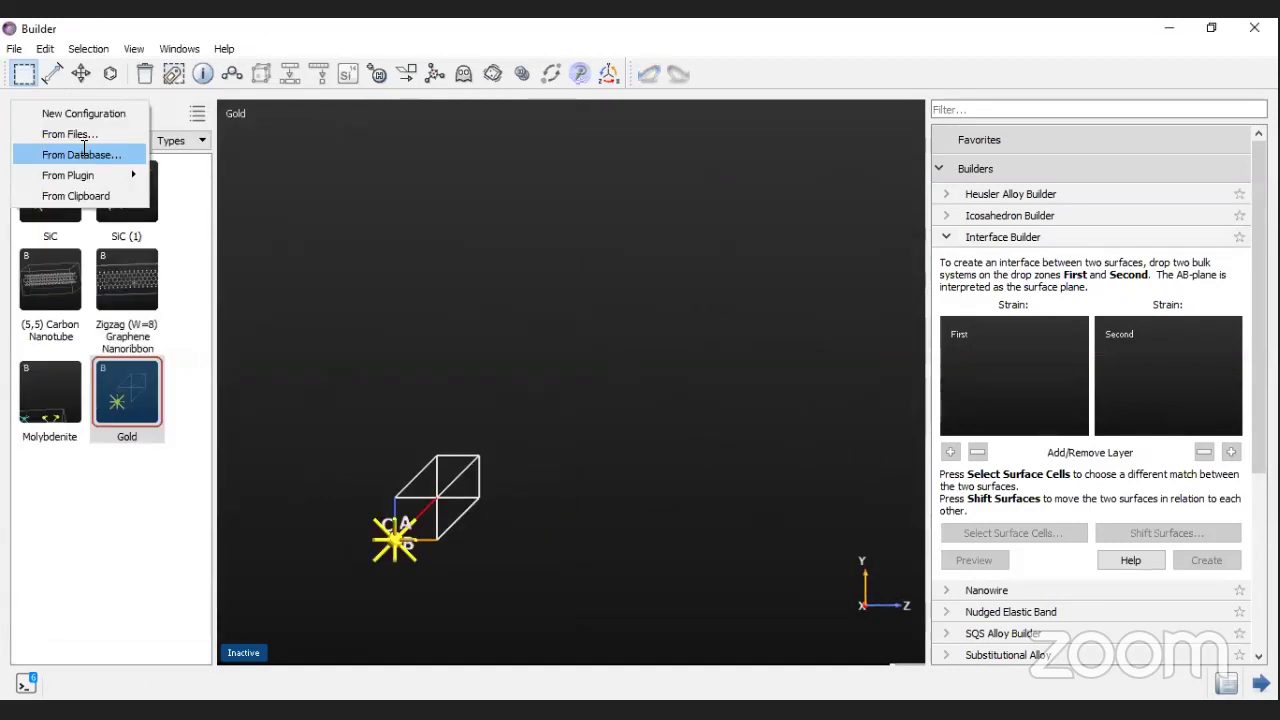
pyautogui.click(82, 154)
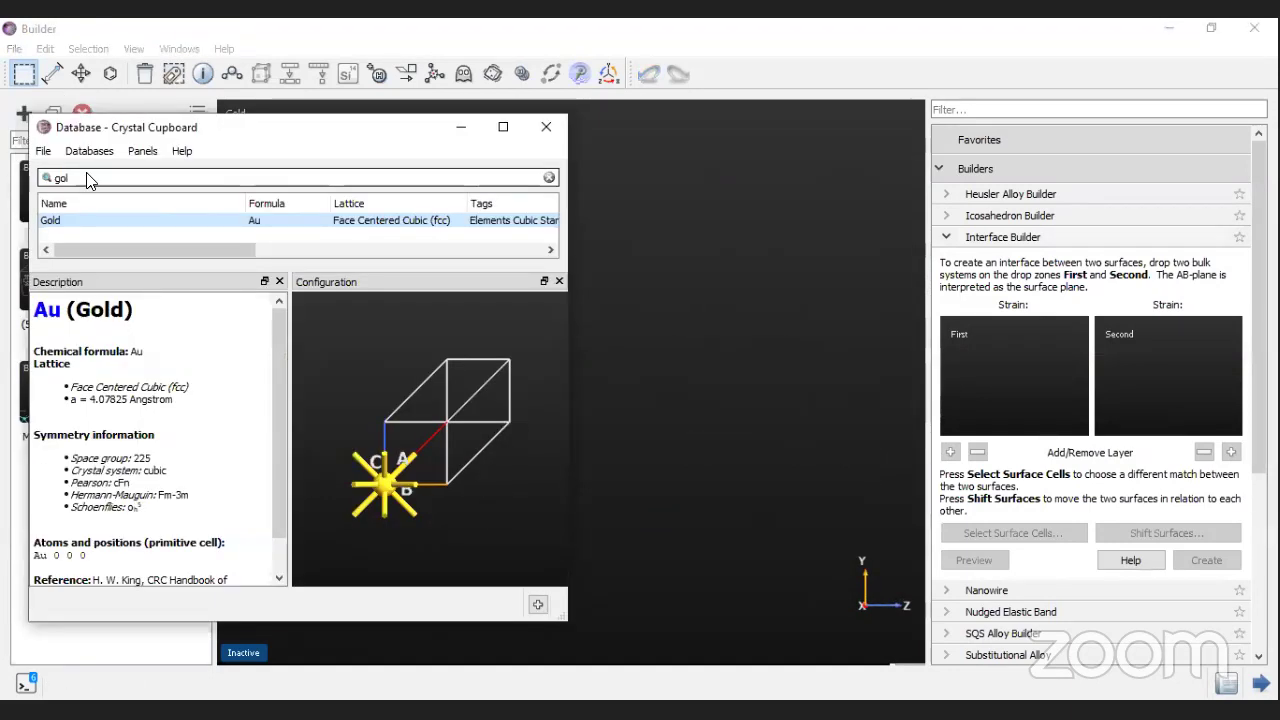
pyautogui.click(87, 177)
pyautogui.press('BackSpace')
pyautogui.press('BackSpace')
pyautogui.press('BackSpace')
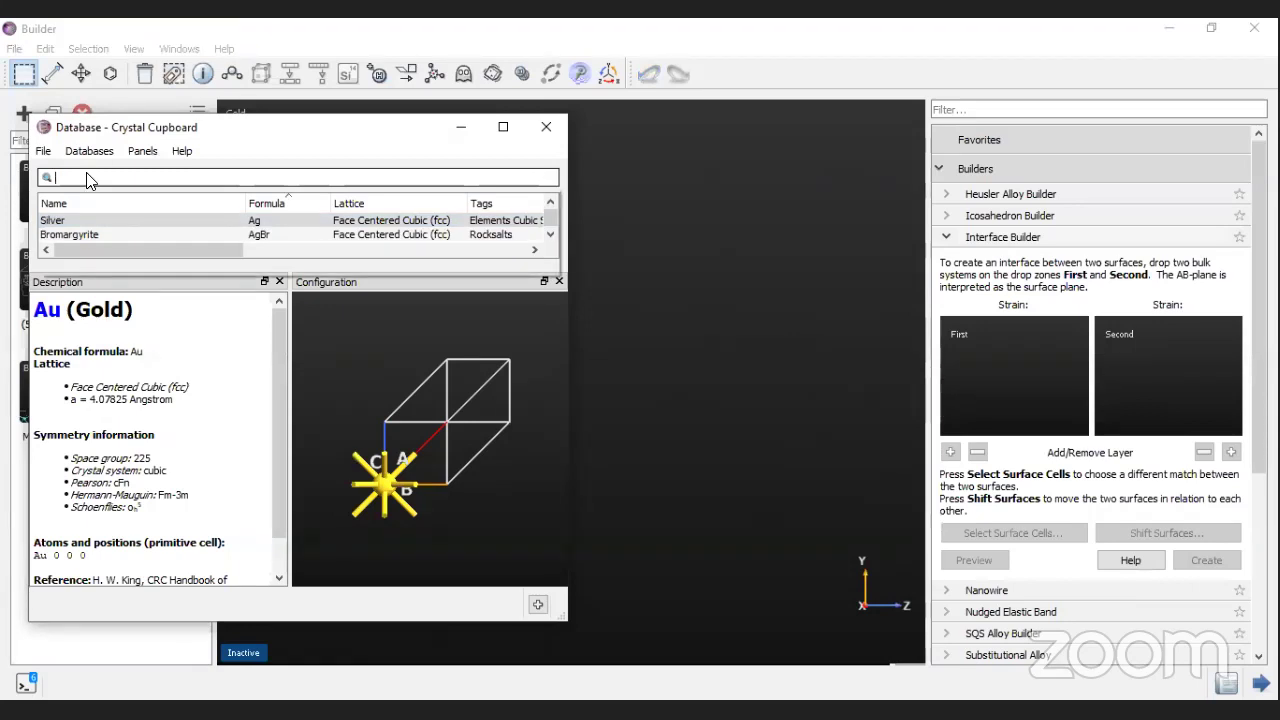
pyautogui.write('silver')
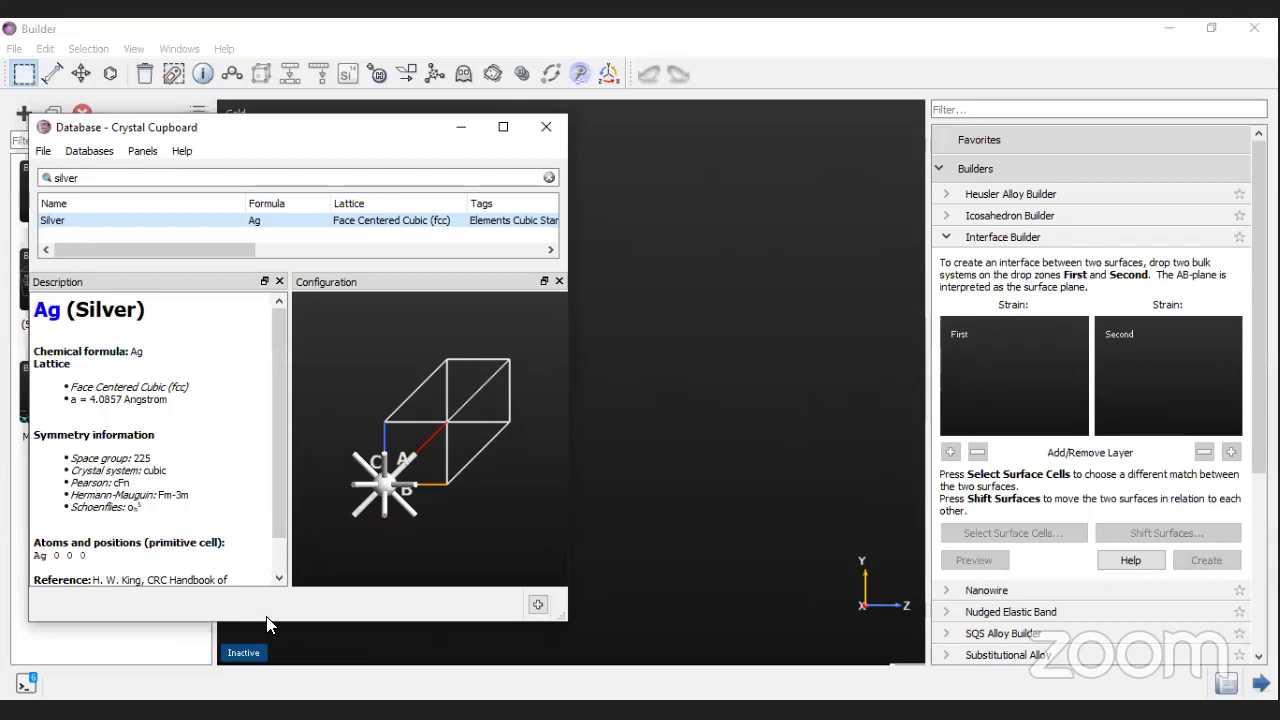
pyautogui.press('Return')
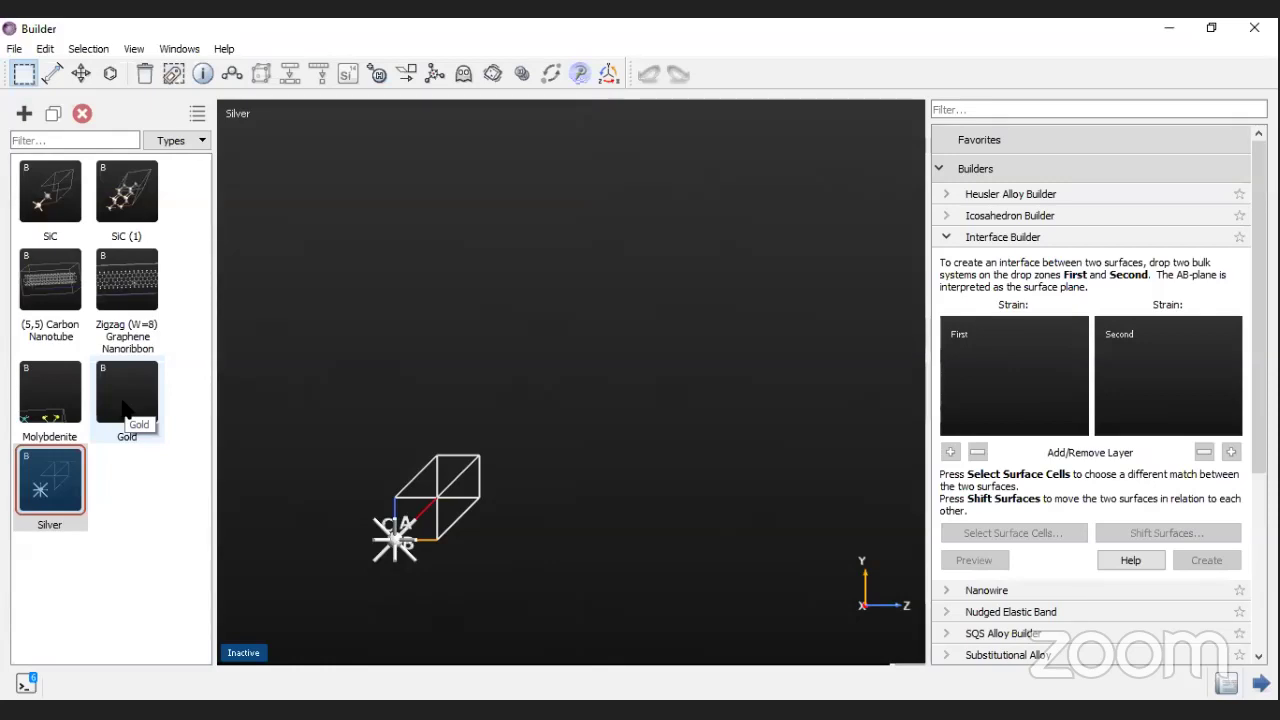
# Step: Display the Gold crystal, open Surface (Cleave) for it and inspect the default 100 cleavage plane
pyautogui.click(124, 408)
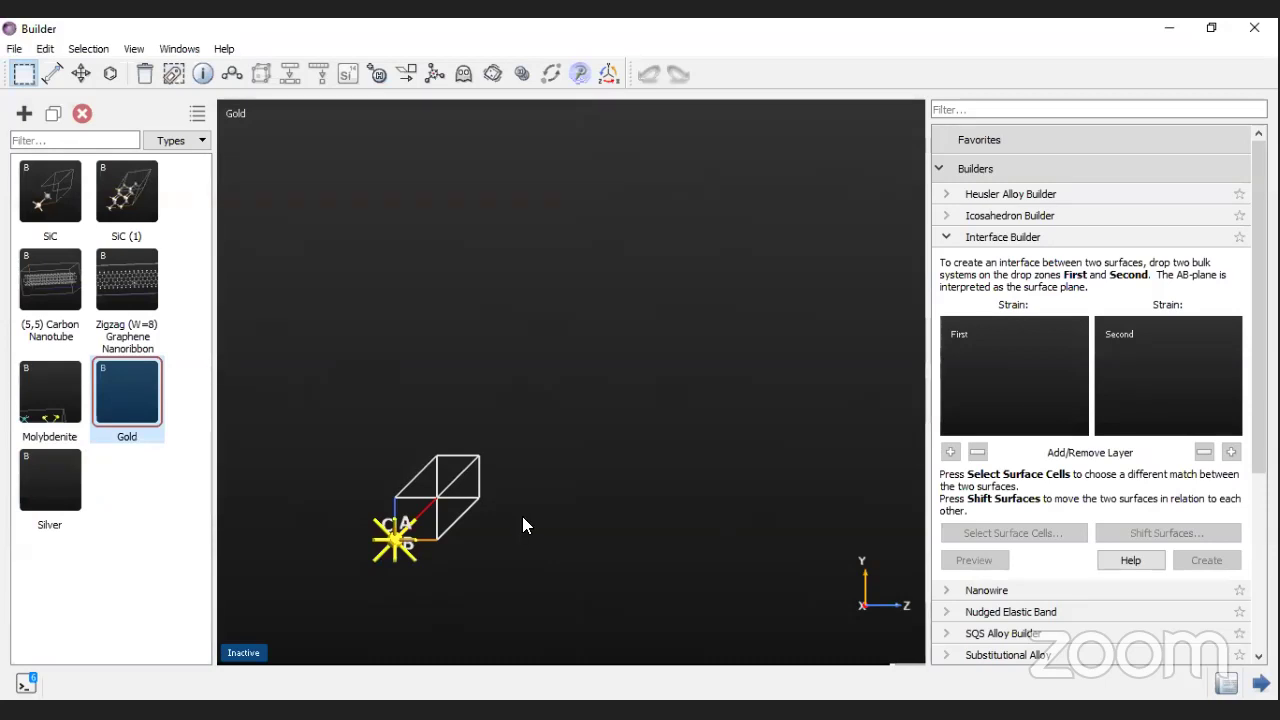
pyautogui.press('Left')
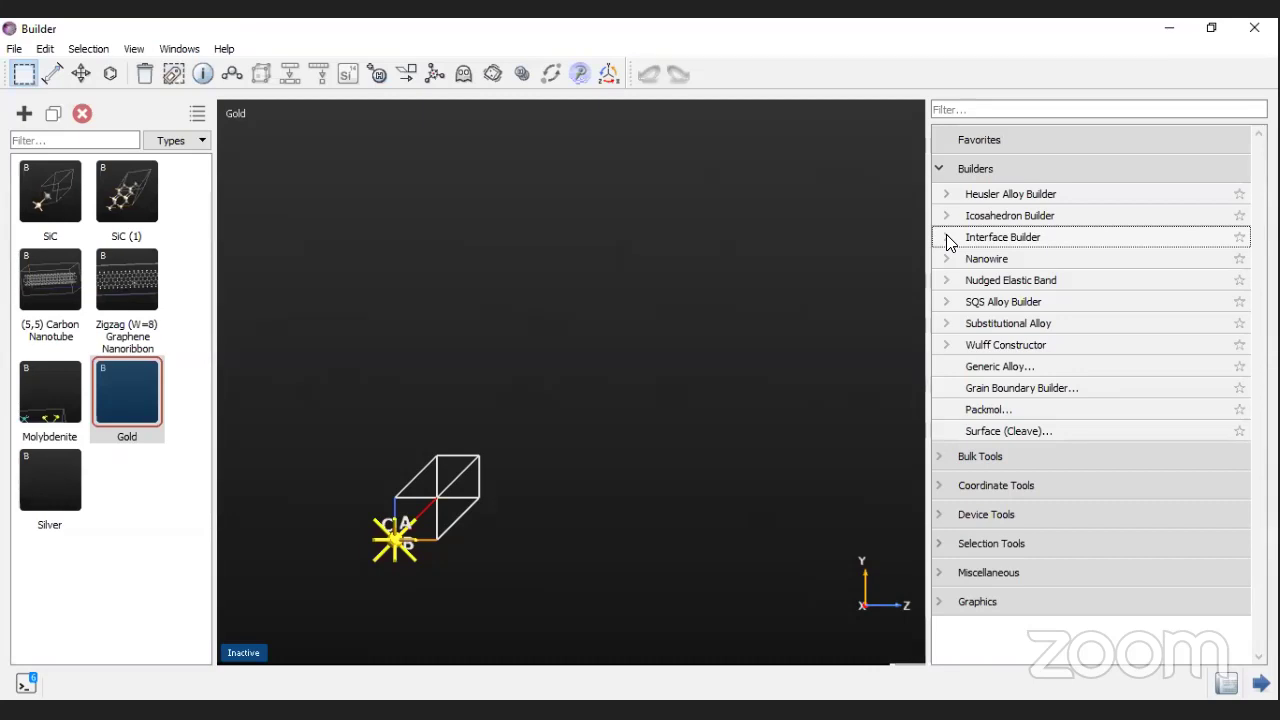
pyautogui.click(1005, 434)
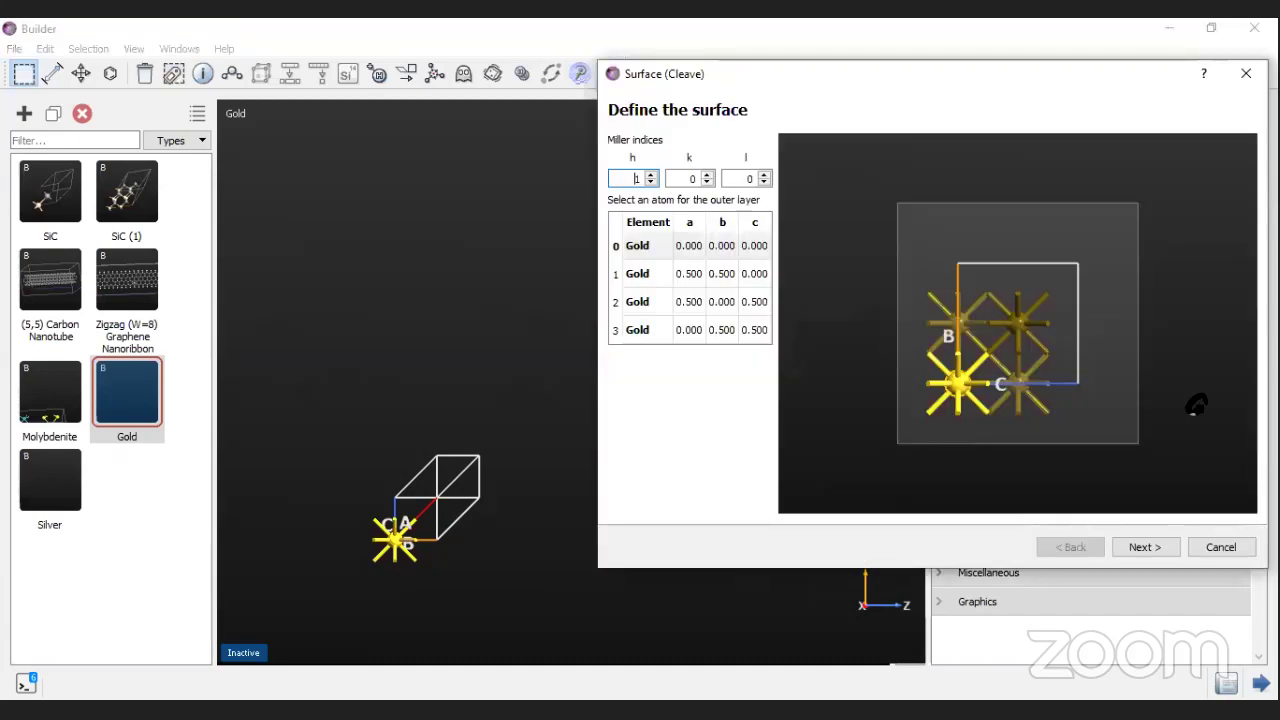
pyautogui.moveTo(1190, 400); pyautogui.dragTo(1122, 360)
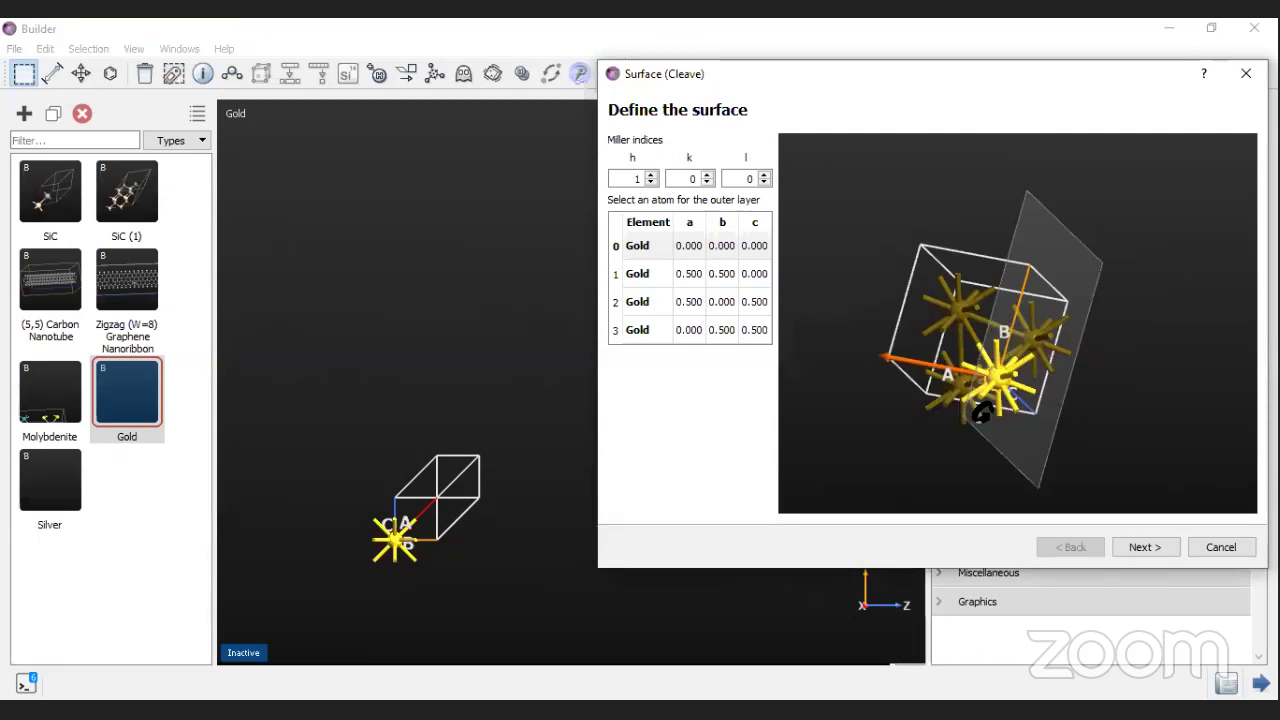
pyautogui.moveTo(982, 412); pyautogui.dragTo(983, 413)
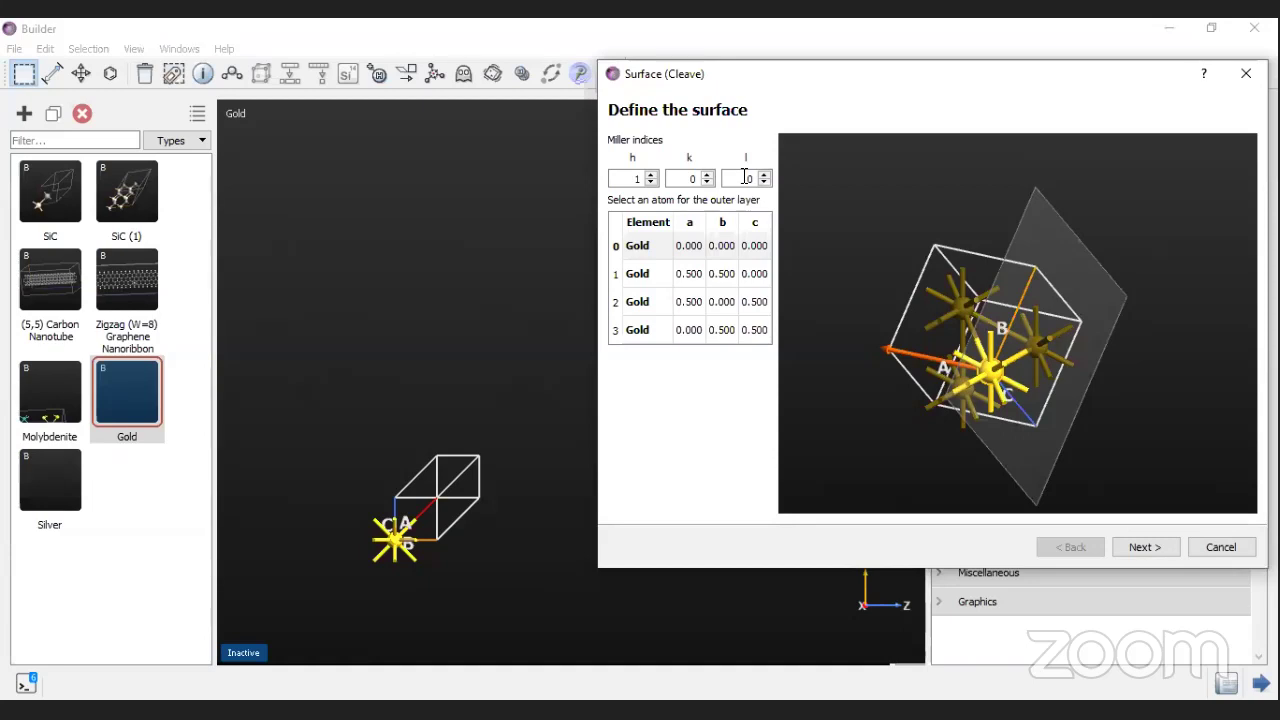
# Step: Try Miller indices 110 and 111 for the gold cleavage plane and return them to 100
pyautogui.press('Up')
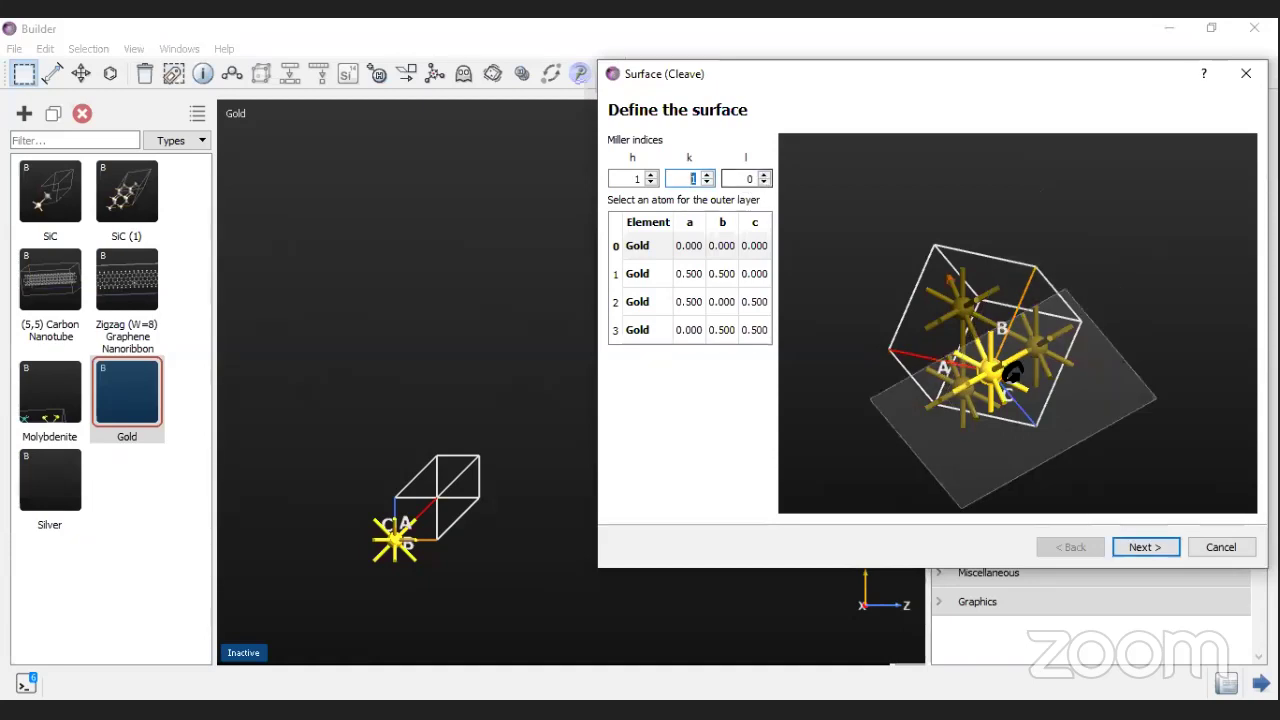
pyautogui.click(764, 174)
pyautogui.moveTo(1128, 380); pyautogui.dragTo(1120, 366)
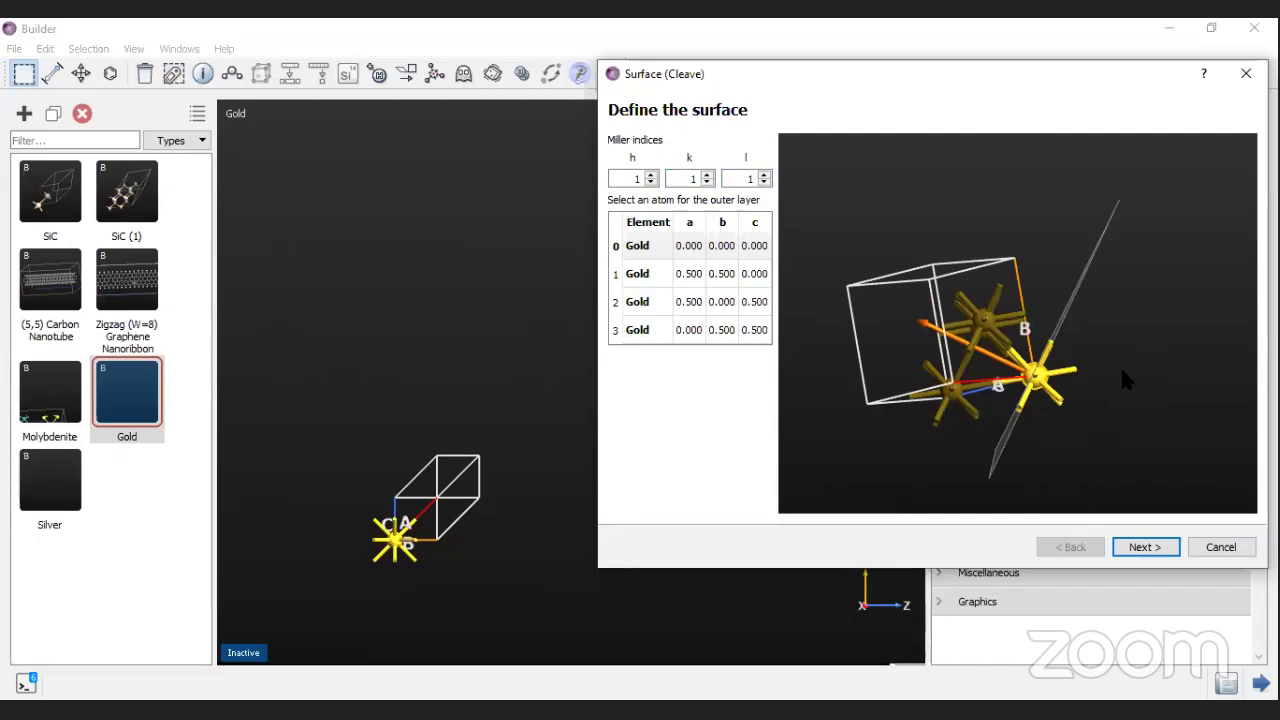
pyautogui.click(764, 184)
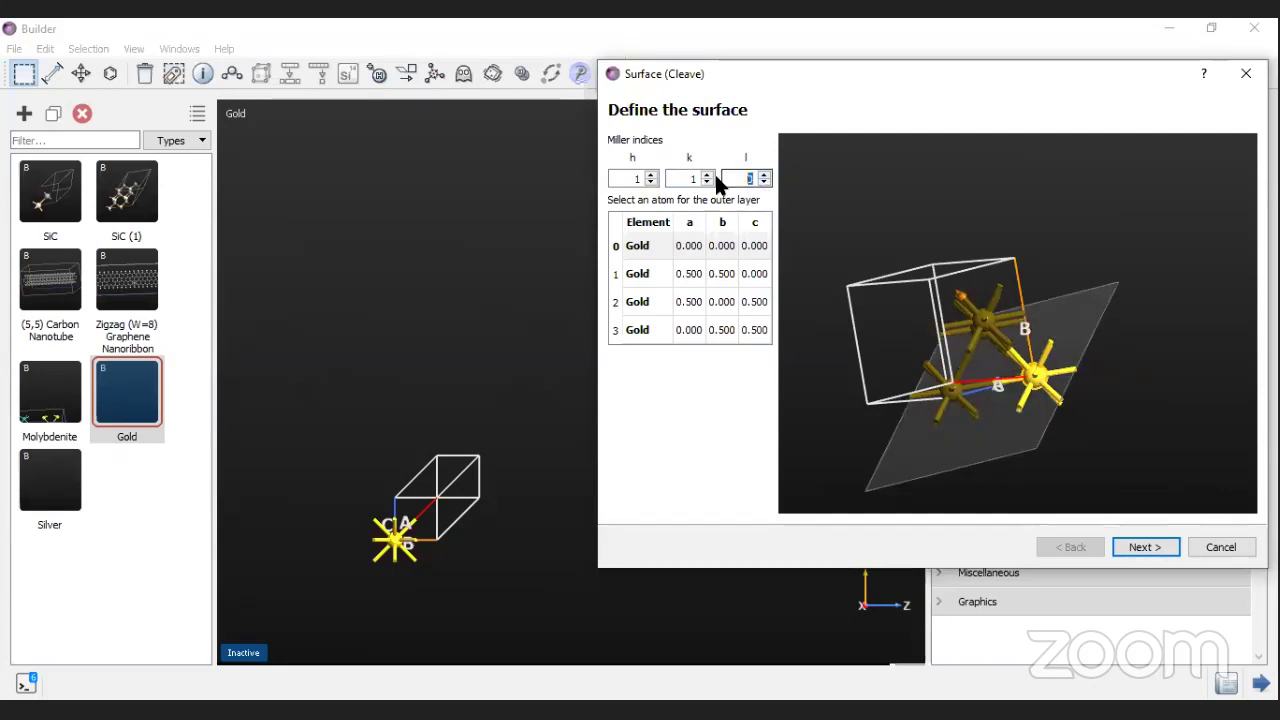
pyautogui.click(707, 183)
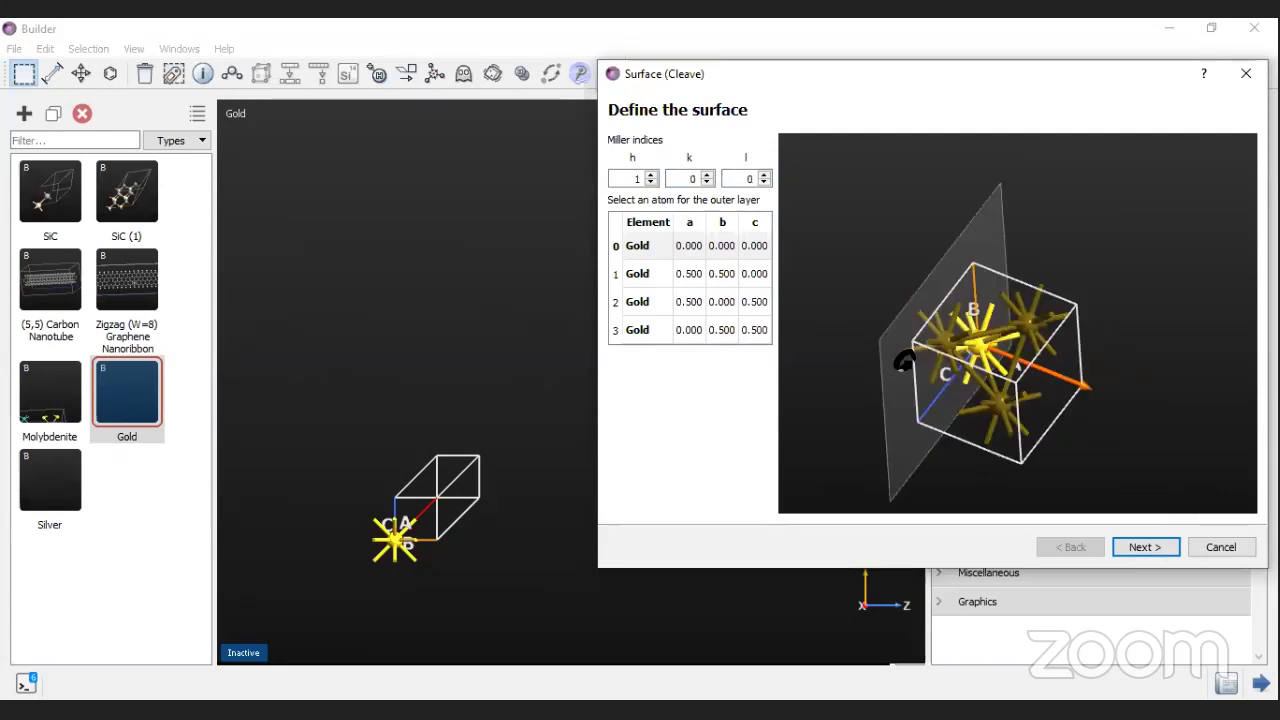
# Step: Accept the 100 gold plane and its surface lattice, and set the out-of-plane cell vector to Periodic and normal (electrode)
pyautogui.click(1143, 547)
pyautogui.click(1145, 547)
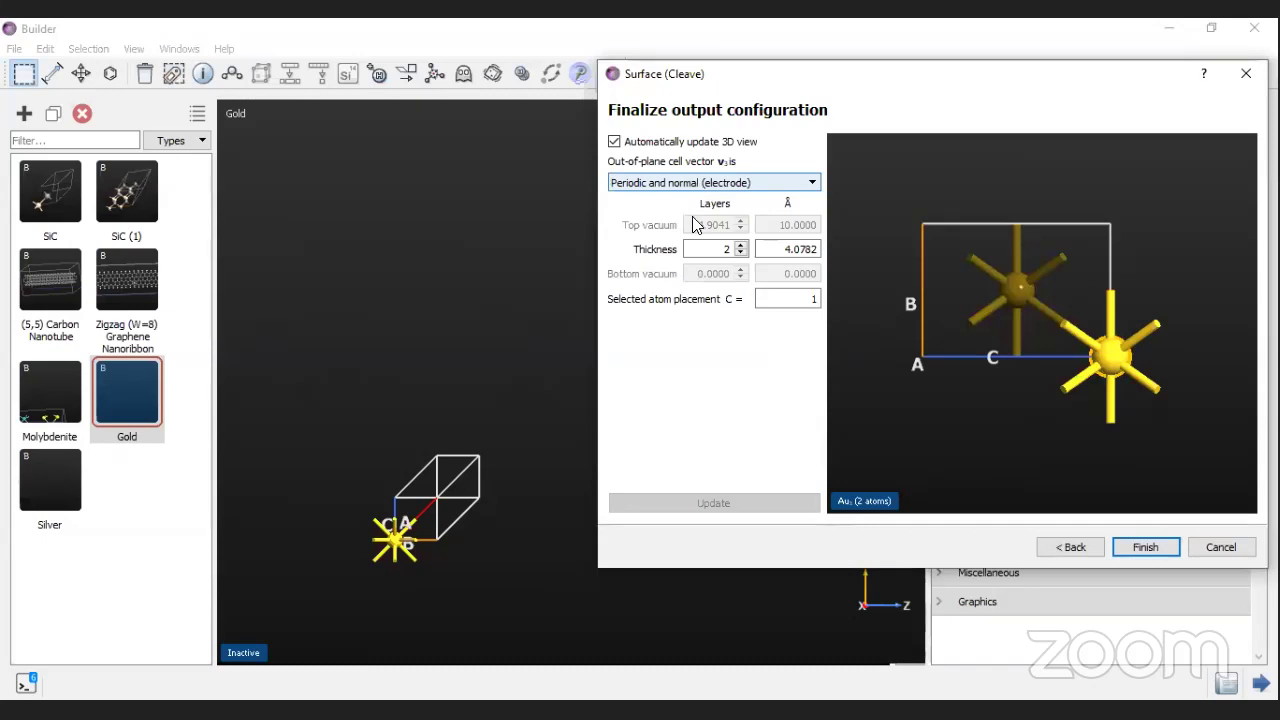
pyautogui.press('Up')
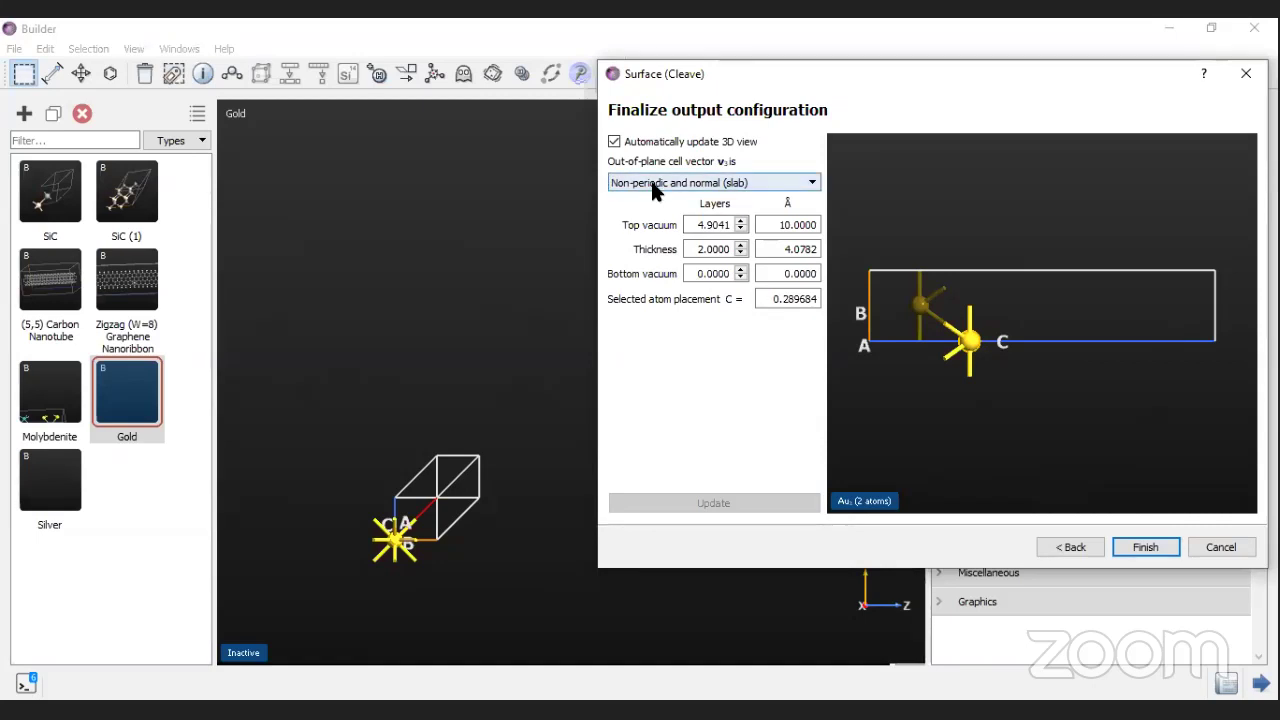
pyautogui.press('Down')
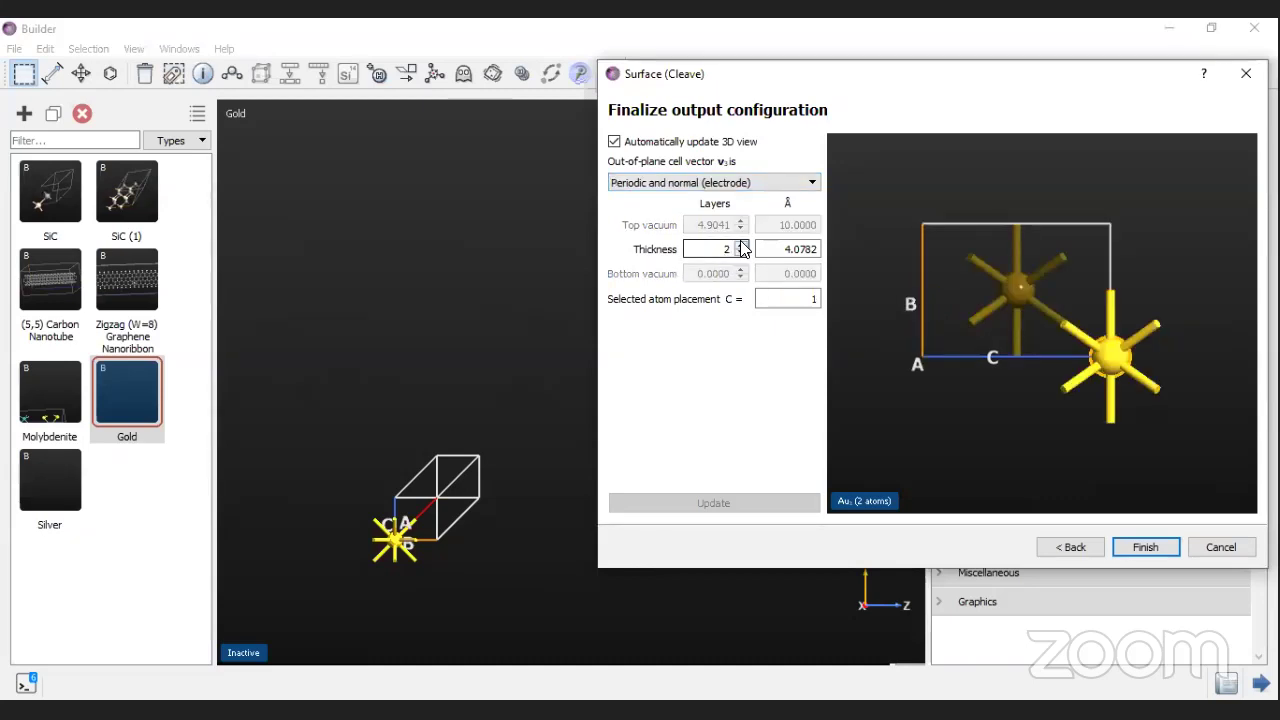
# Step: Set the gold surface thickness to 10 layers and finish the cleave
pyautogui.scroll(4, 742, 249)
pyautogui.click(741, 245)
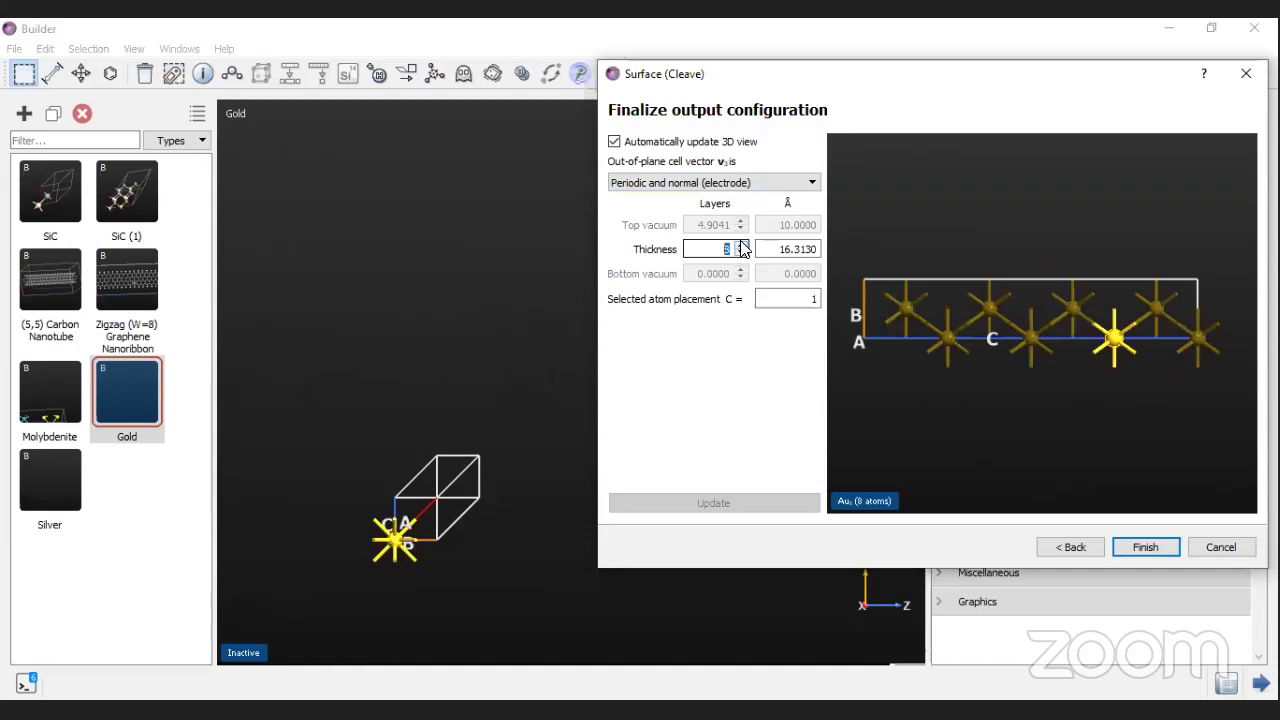
pyautogui.click(741, 245)
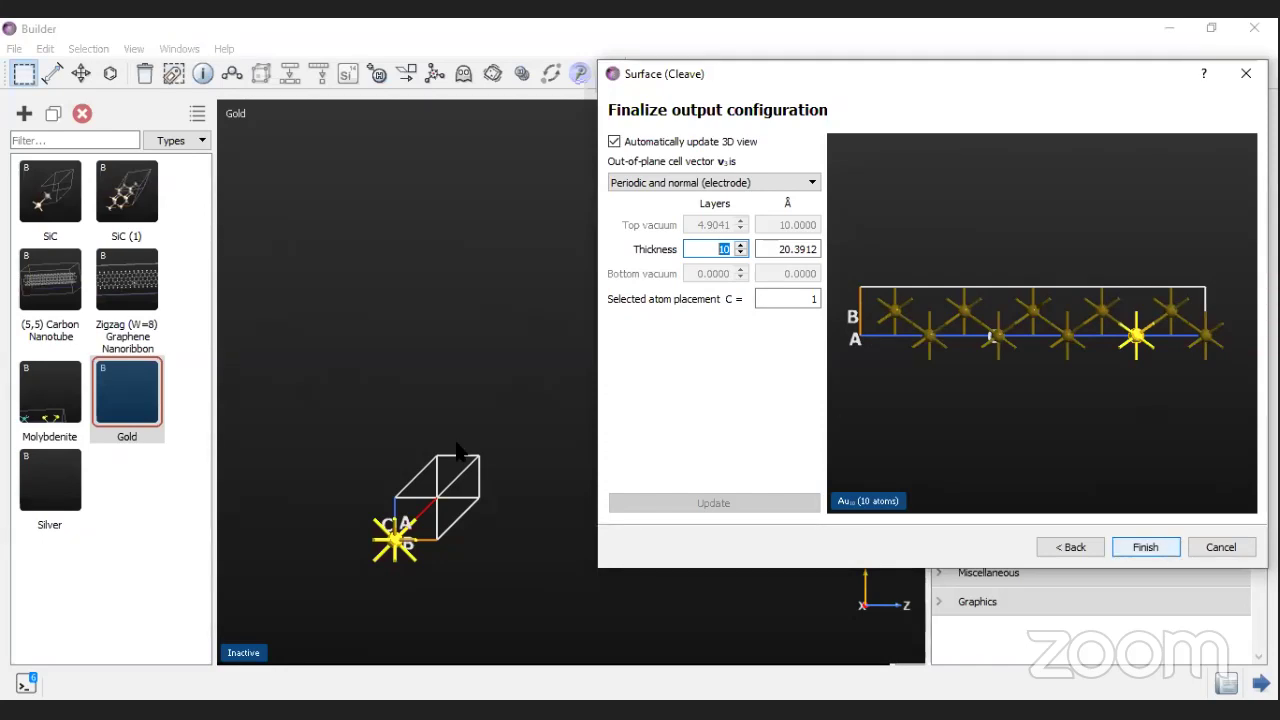
pyautogui.click(1145, 547)
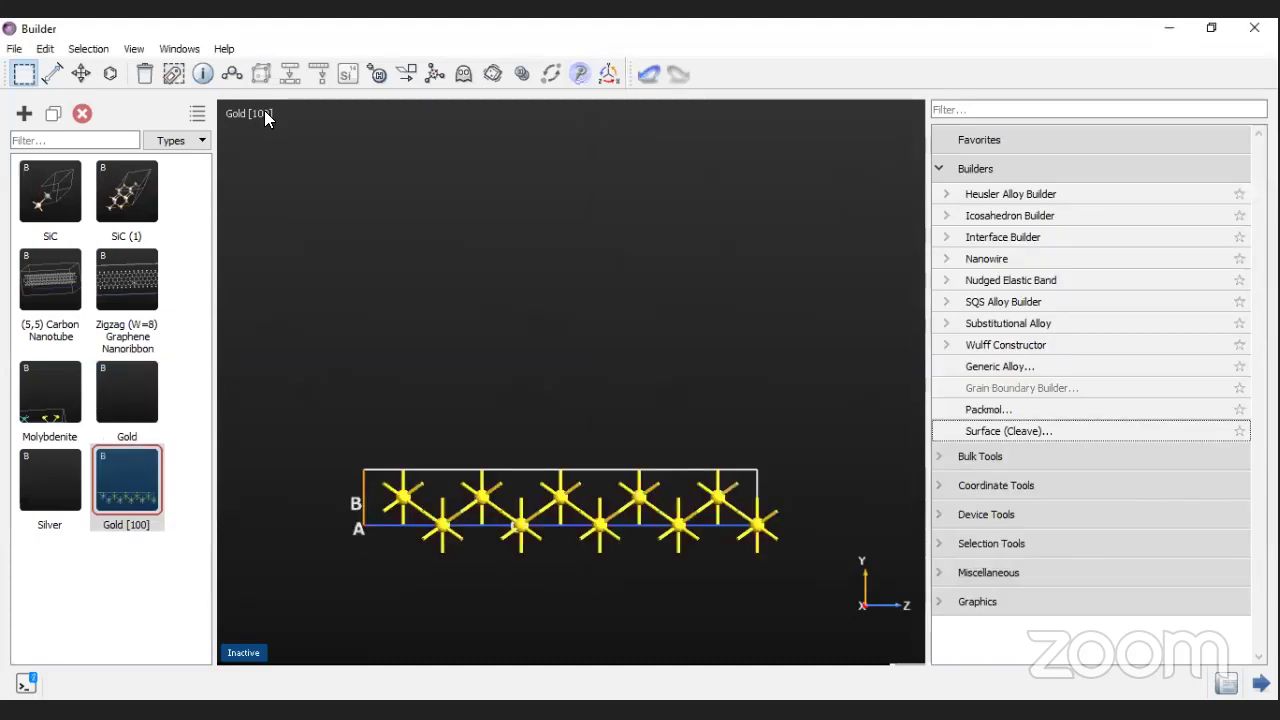
# Step: Display the Silver crystal, open Surface (Cleave) for it and accept Miller indices 100 as the surface plane
pyautogui.click(42, 482)
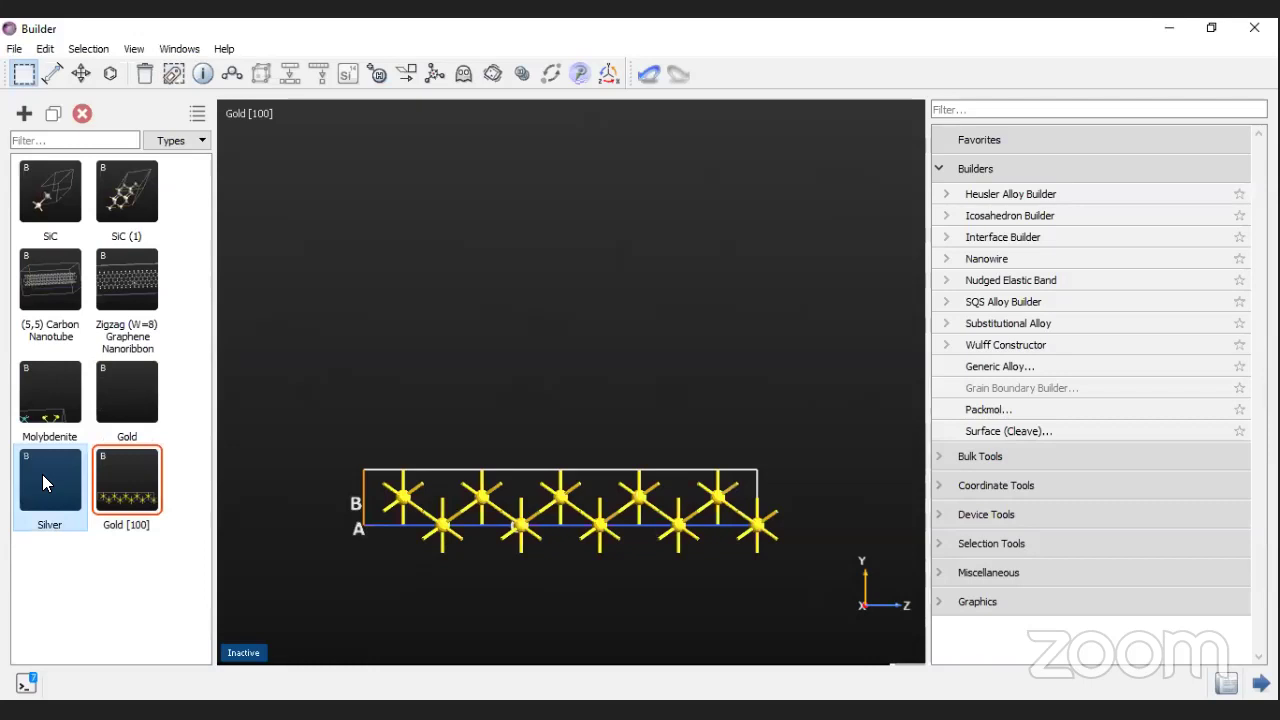
pyautogui.click(968, 242)
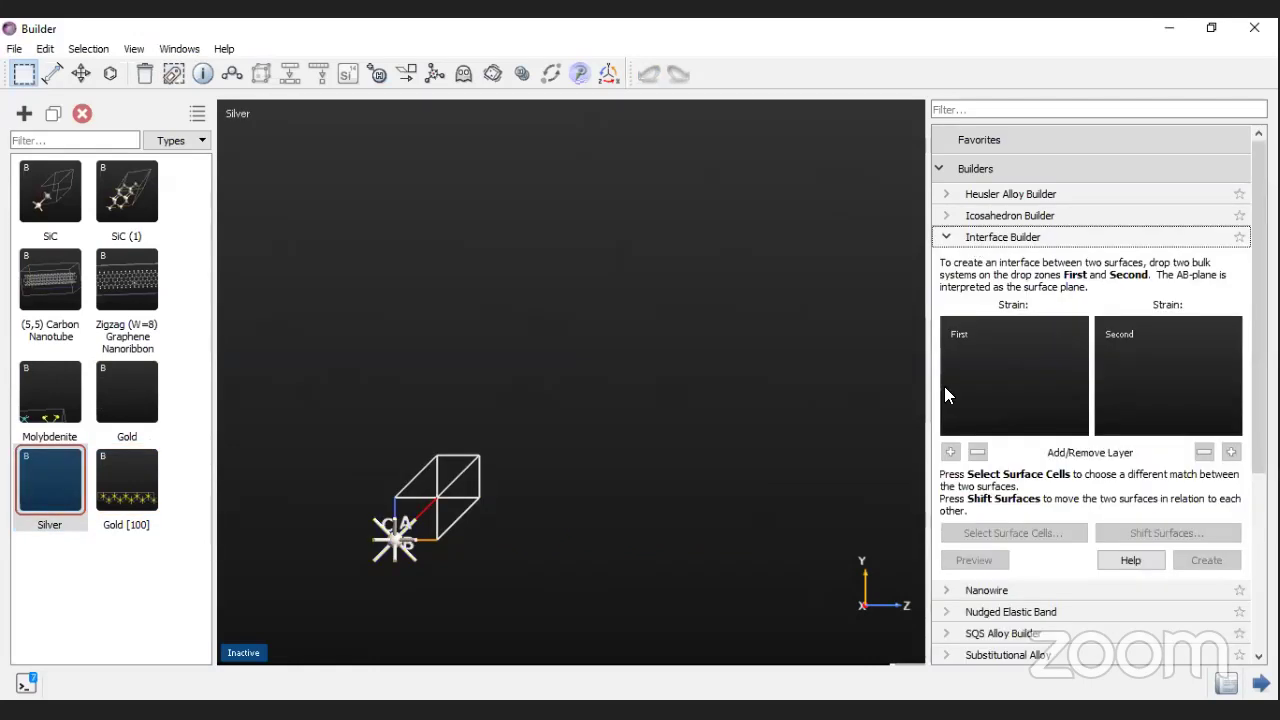
pyautogui.click(968, 242)
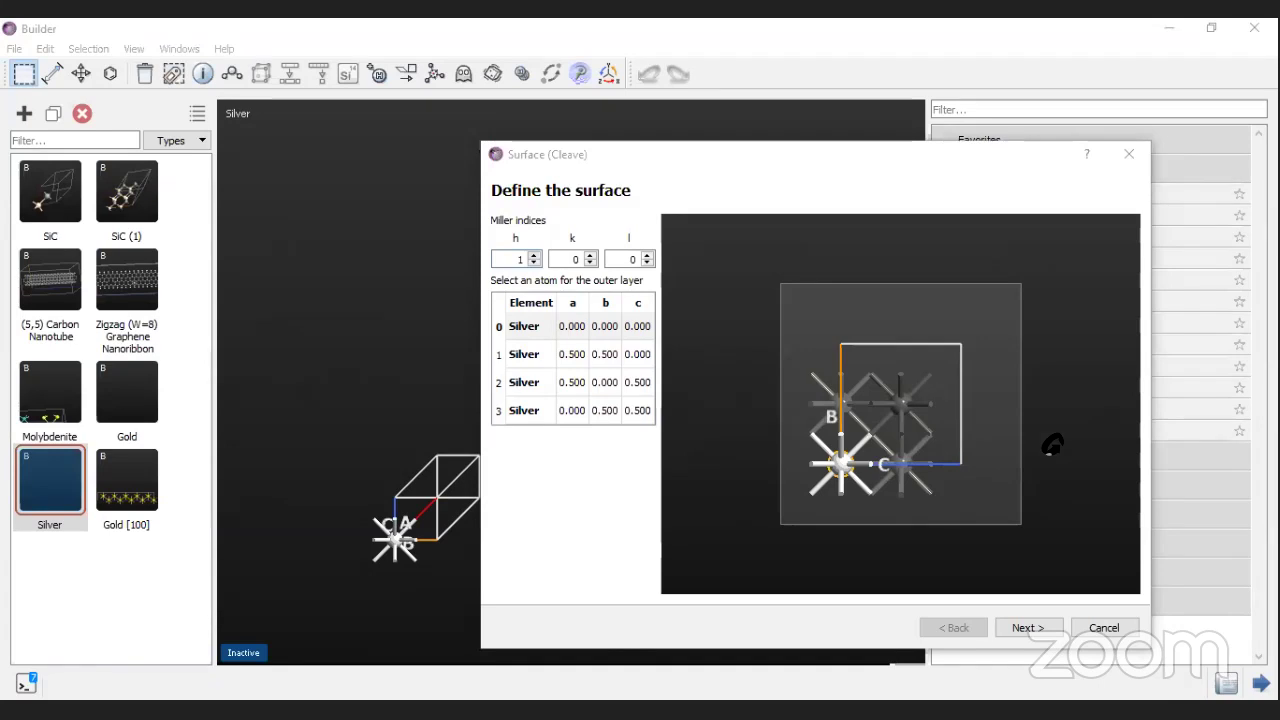
pyautogui.moveTo(1051, 446); pyautogui.dragTo(1010, 407)
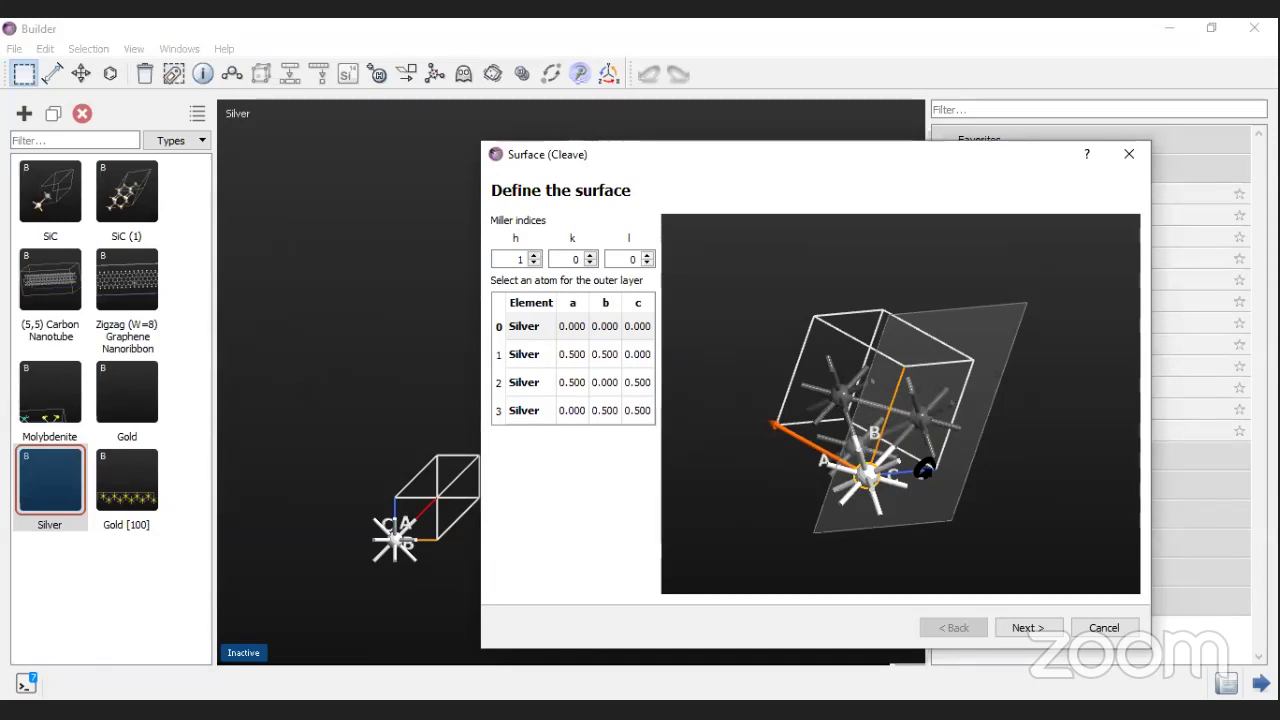
pyautogui.moveTo(925, 470); pyautogui.dragTo(963, 588)
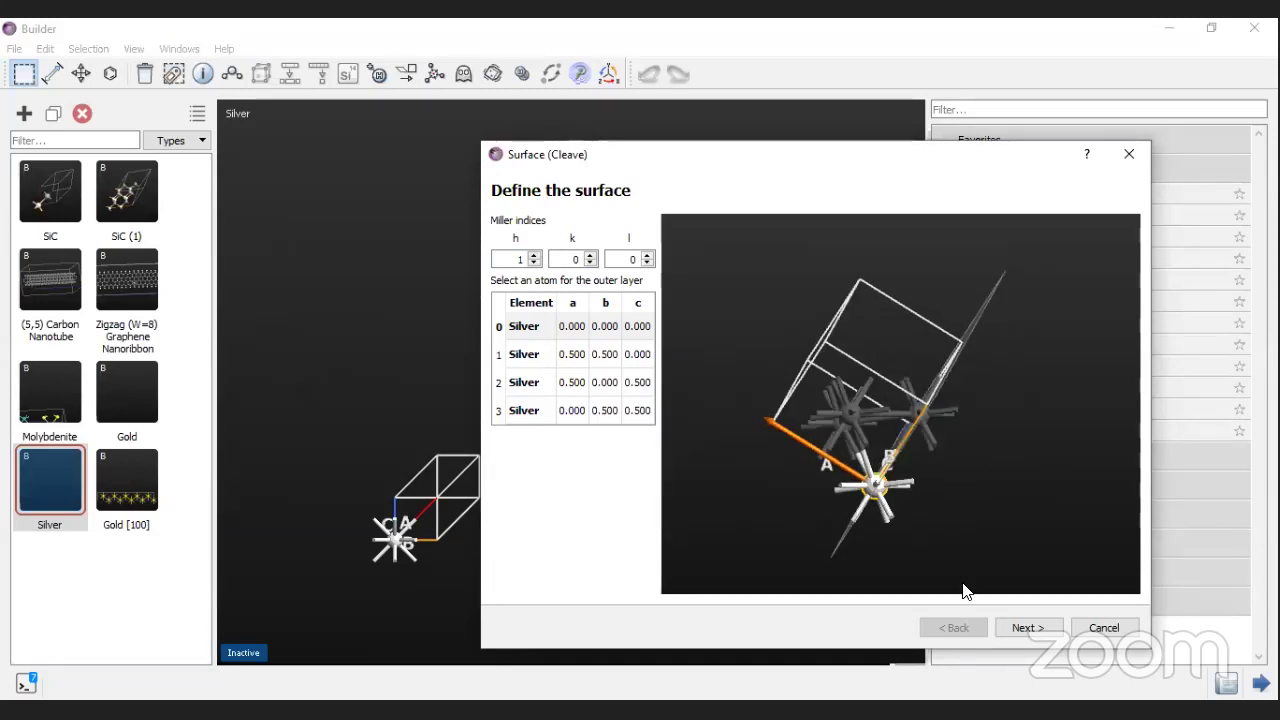
pyautogui.press('Return')
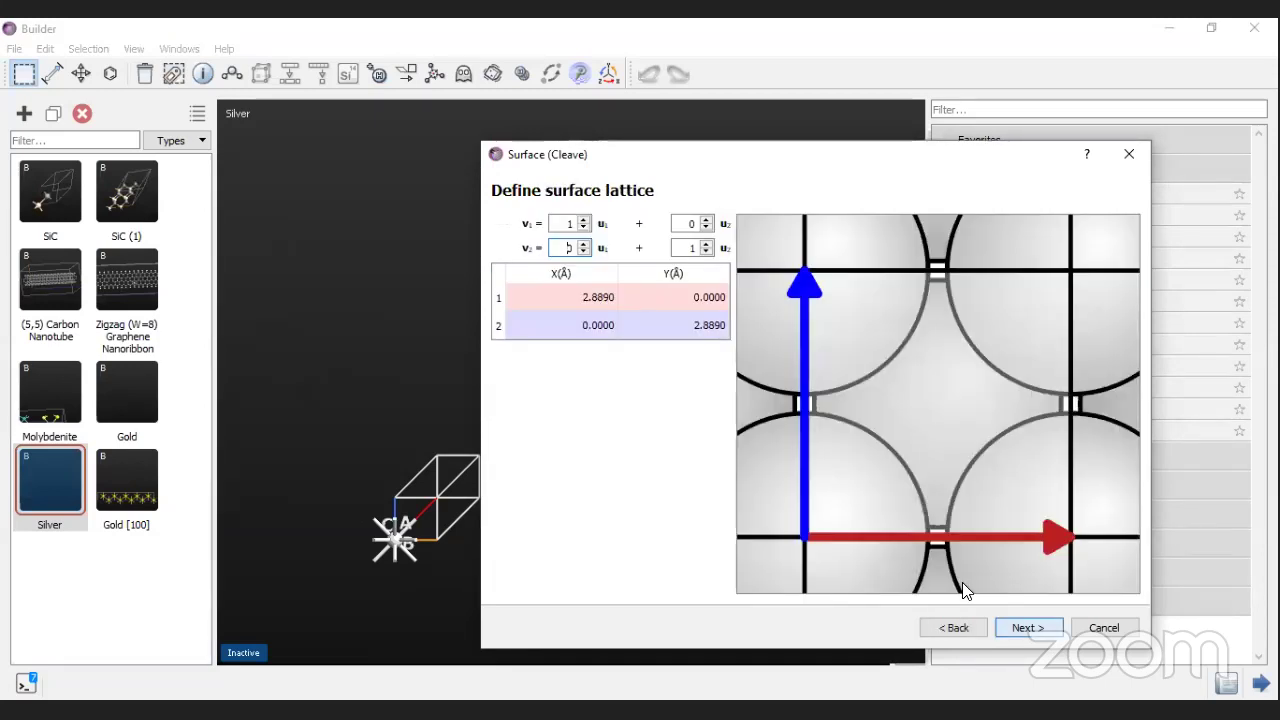
# Step: Finish the silver surface cleave with the lattice vectors v1 = u1 and v2 = u2
pyautogui.click(1030, 628)
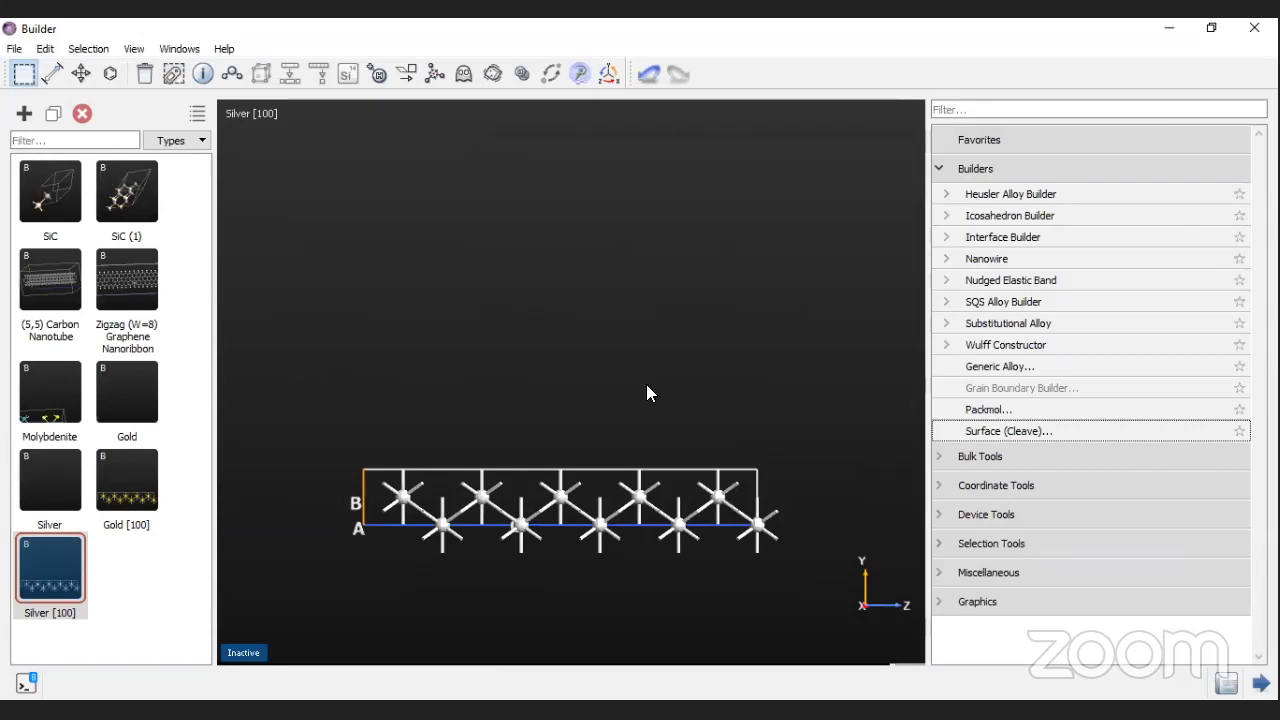
# Step: Load Gold [100] as the first surface and Silver [100] as the second surface in the Interface Builder
pyautogui.click(984, 237)
pyautogui.moveTo(120, 484); pyautogui.dragTo(994, 377)
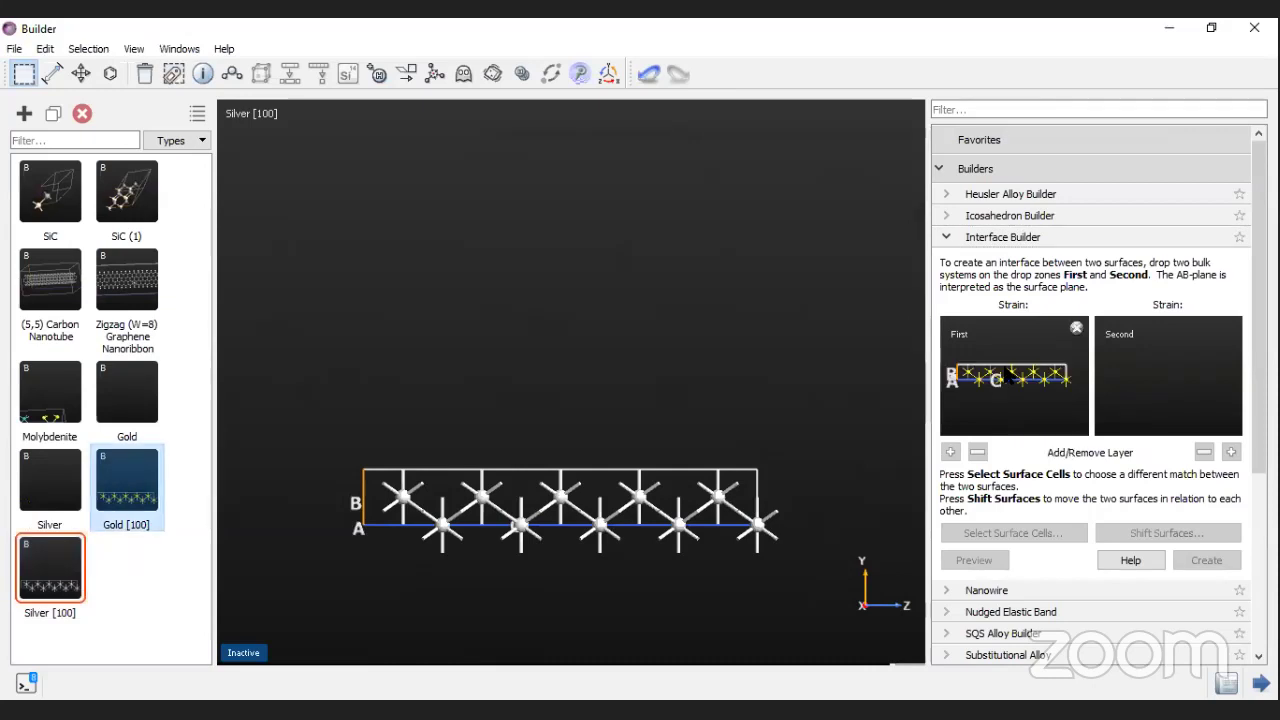
pyautogui.moveTo(50, 570); pyautogui.dragTo(1134, 345)
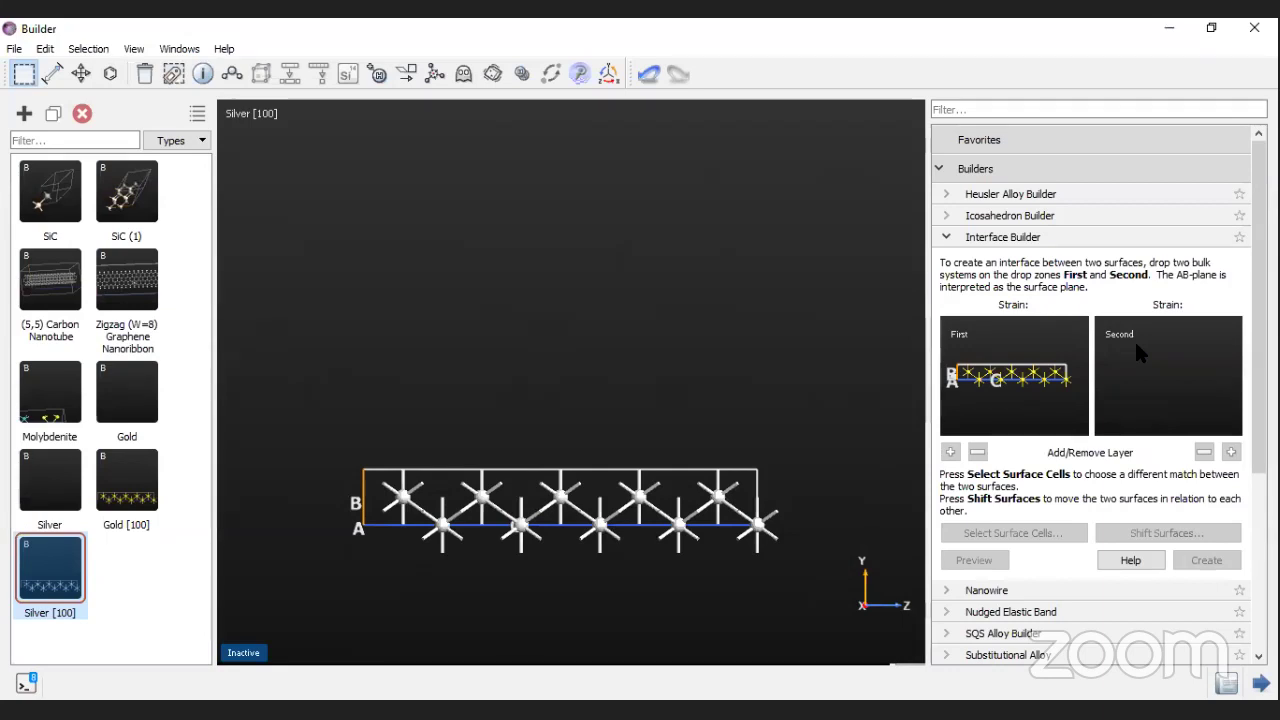
pyautogui.moveTo(1136, 345); pyautogui.dragTo(1136, 345)
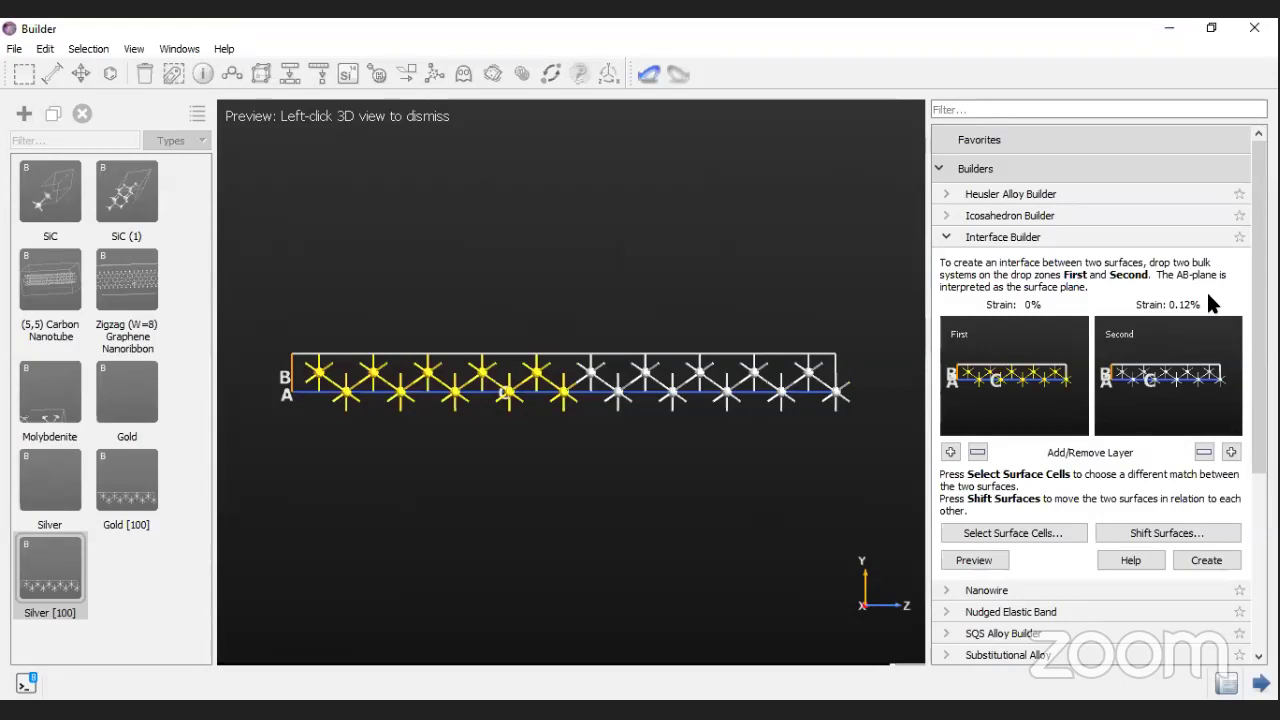
# Step: Review the surface cell matching and available straining methods for the gold-silver interface, keeping Strain second surface
pyautogui.click(1157, 530)
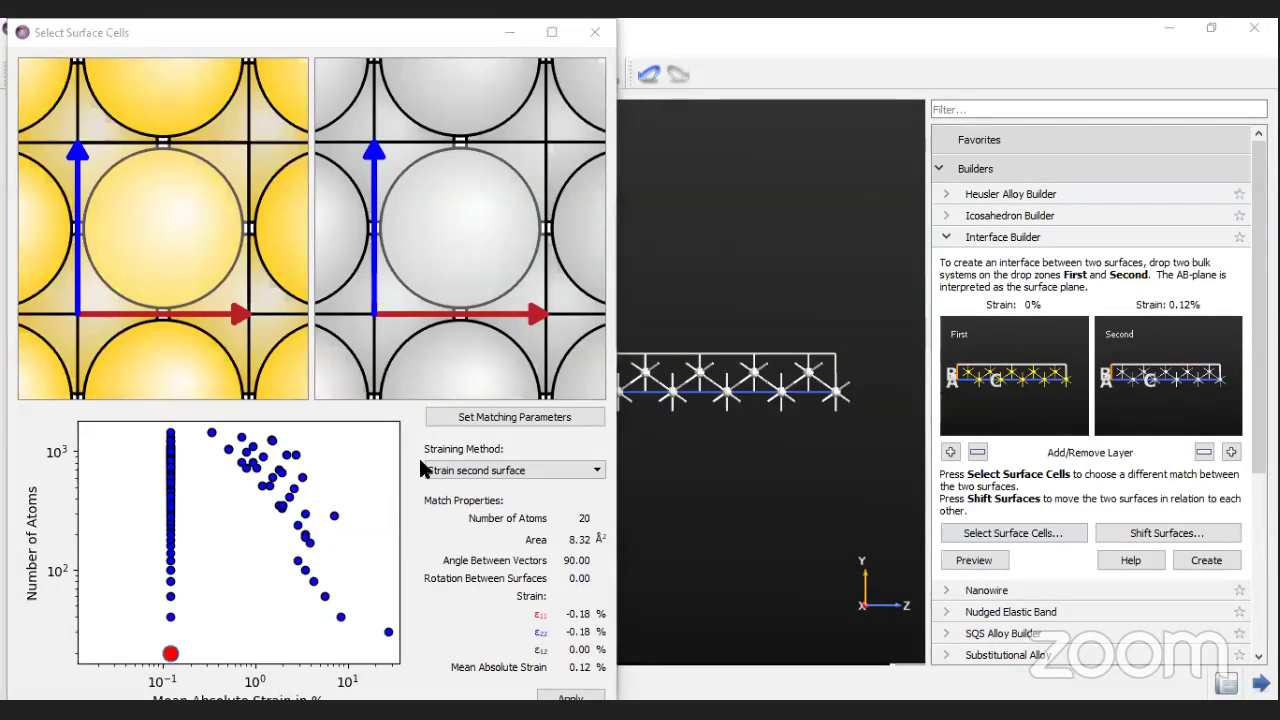
pyautogui.click(475, 478)
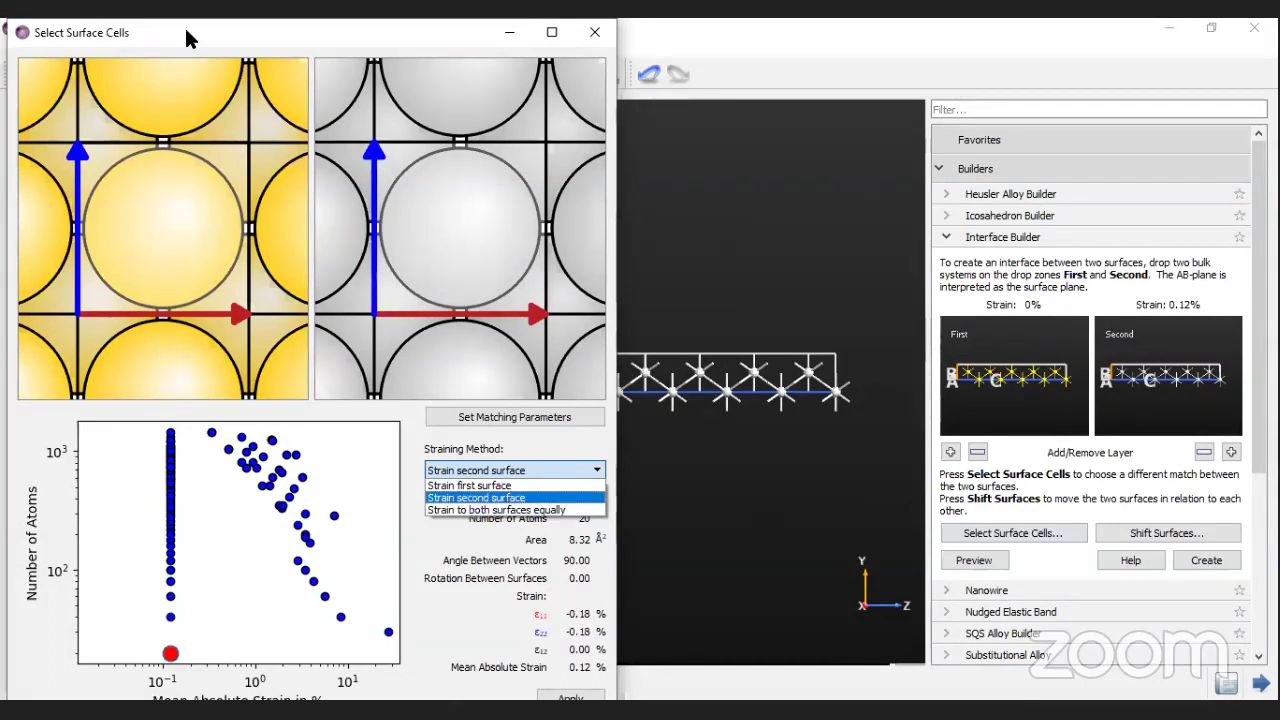
pyautogui.press('Up')
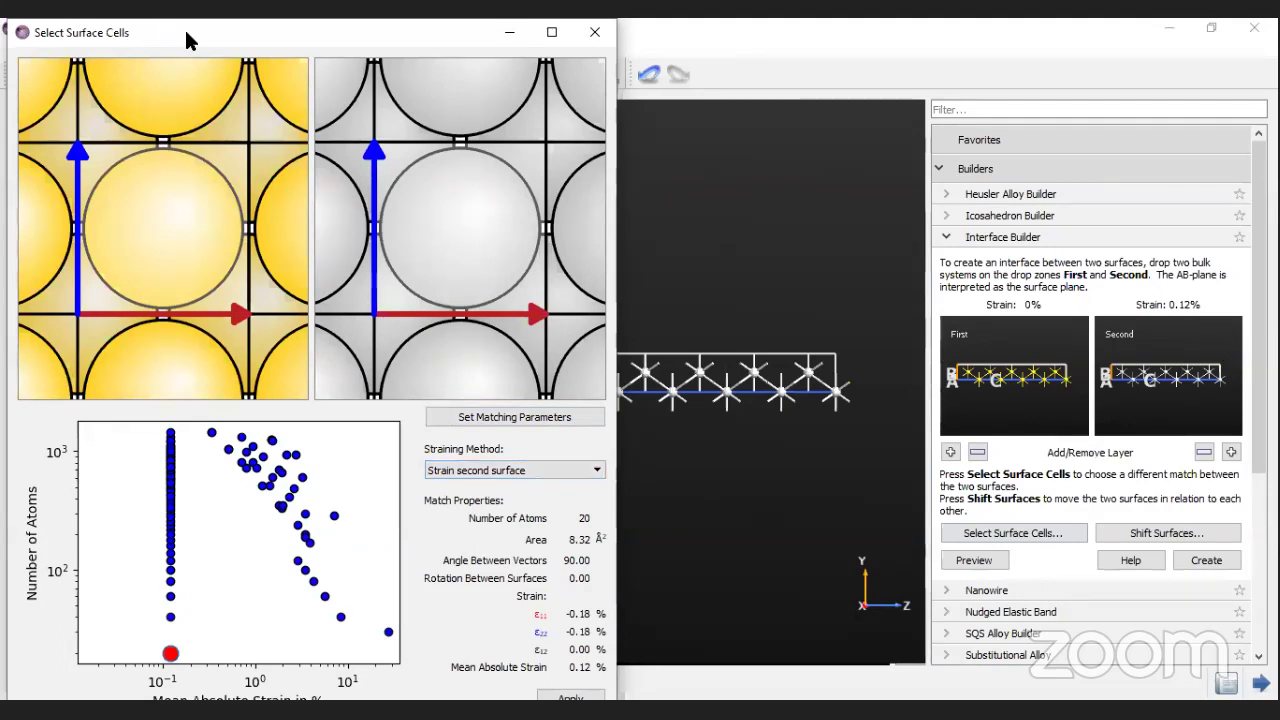
pyautogui.moveTo(186, 32); pyautogui.dragTo(111, 256)
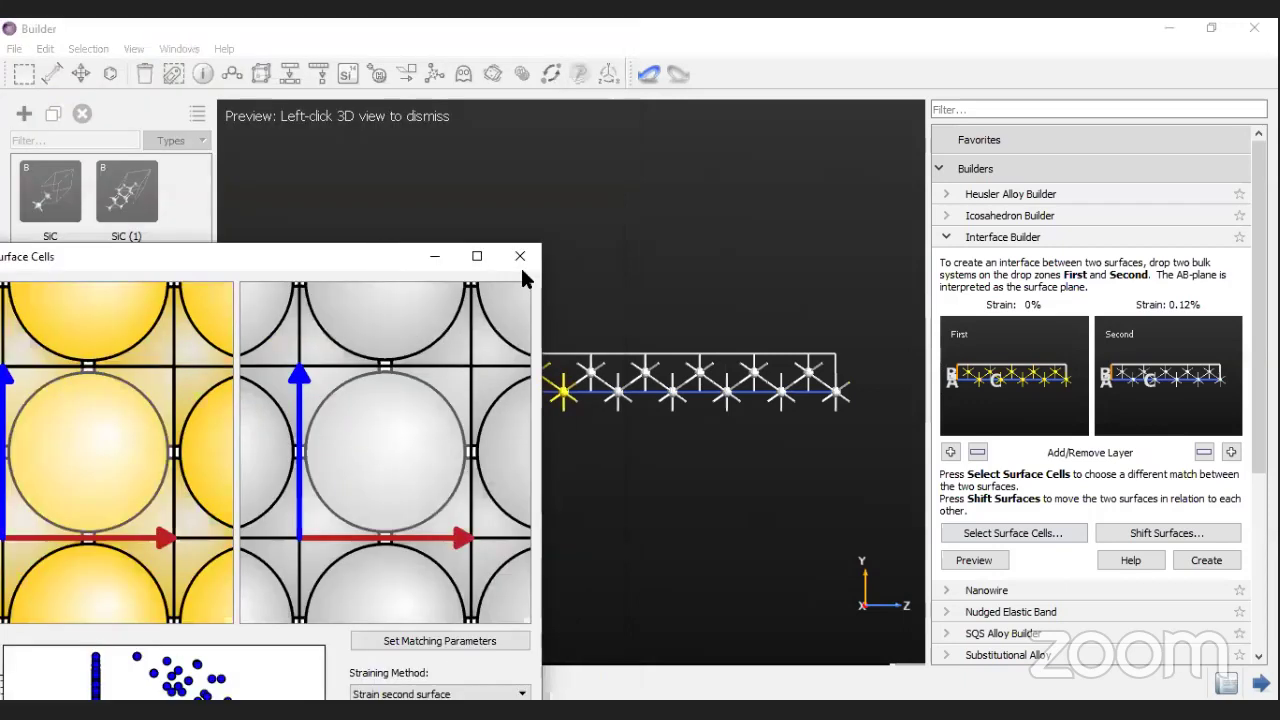
pyautogui.click(521, 256)
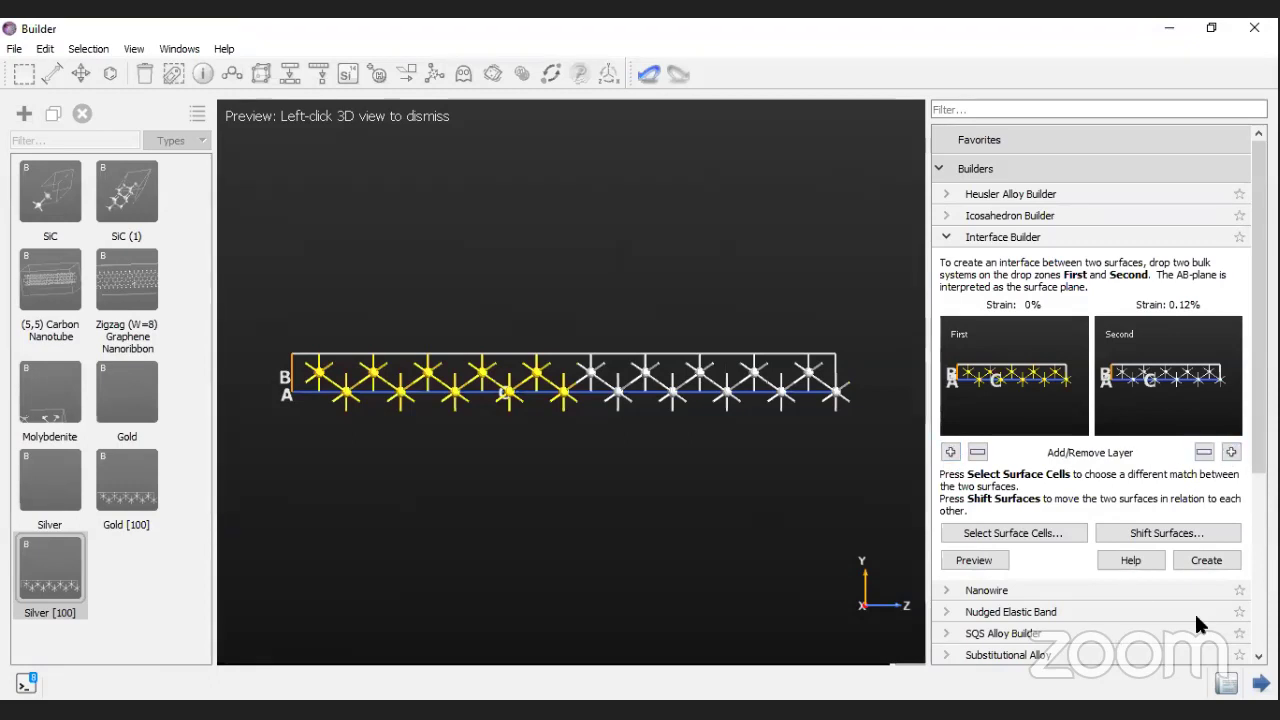
# Step: Preview and create the interface between Gold [100] and Silver [100]
pyautogui.click(990, 563)
pyautogui.click(1206, 563)
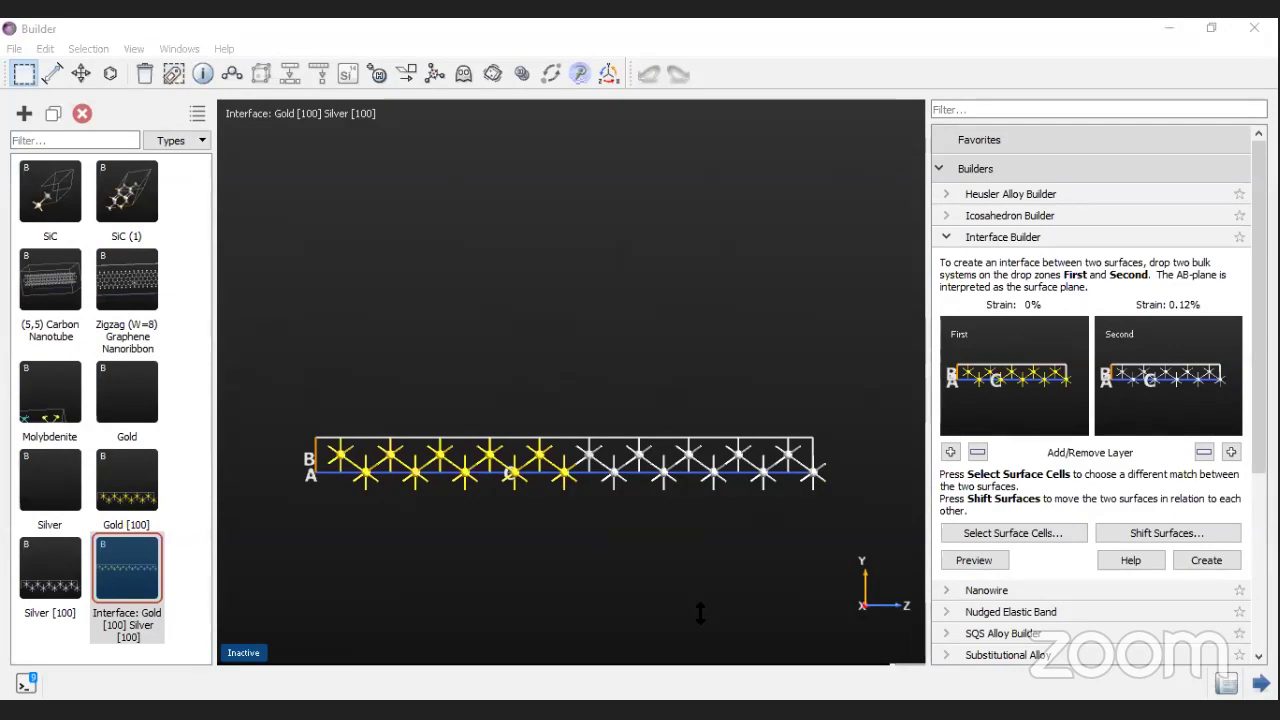
# Step: Examine the timing, optical spectrum and convergence sections of the molybdenite calculation log in the Job Manager
pyautogui.hotkey('alt', 'Tab')
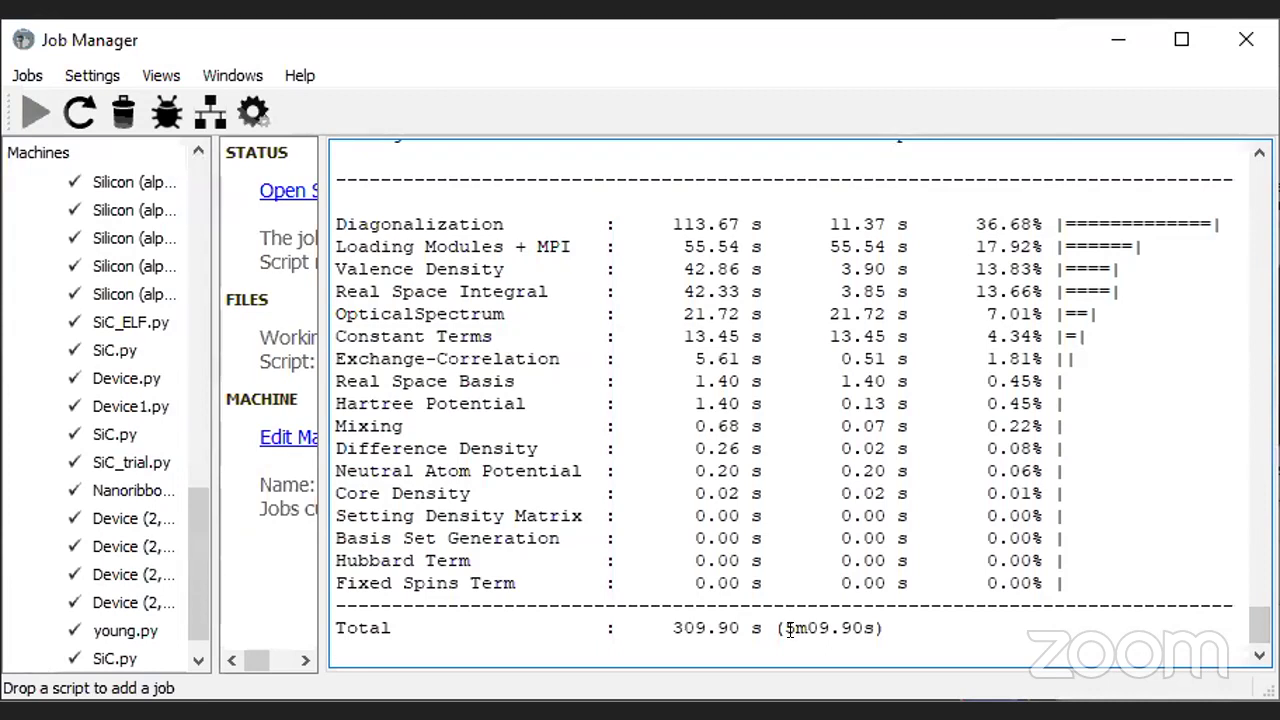
pyautogui.moveTo(790, 628); pyautogui.dragTo(877, 628)
pyautogui.scroll(9, 940, 426)
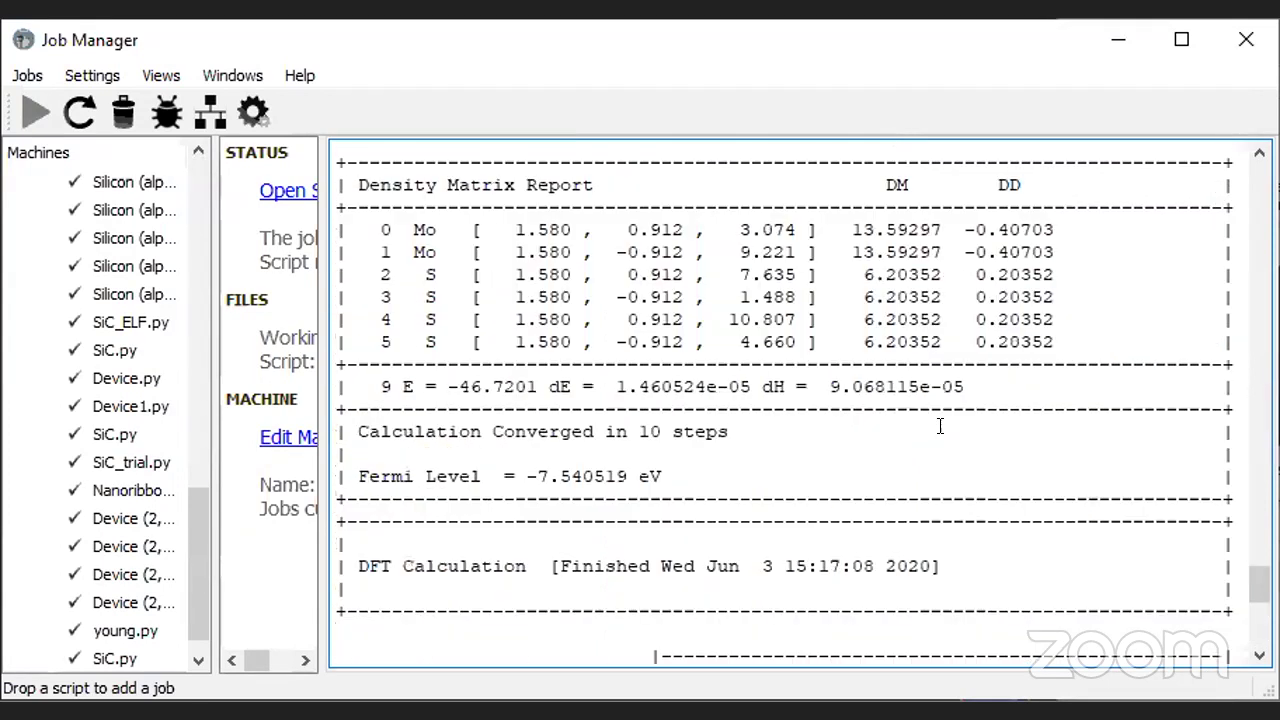
pyautogui.scroll(-4, 940, 426)
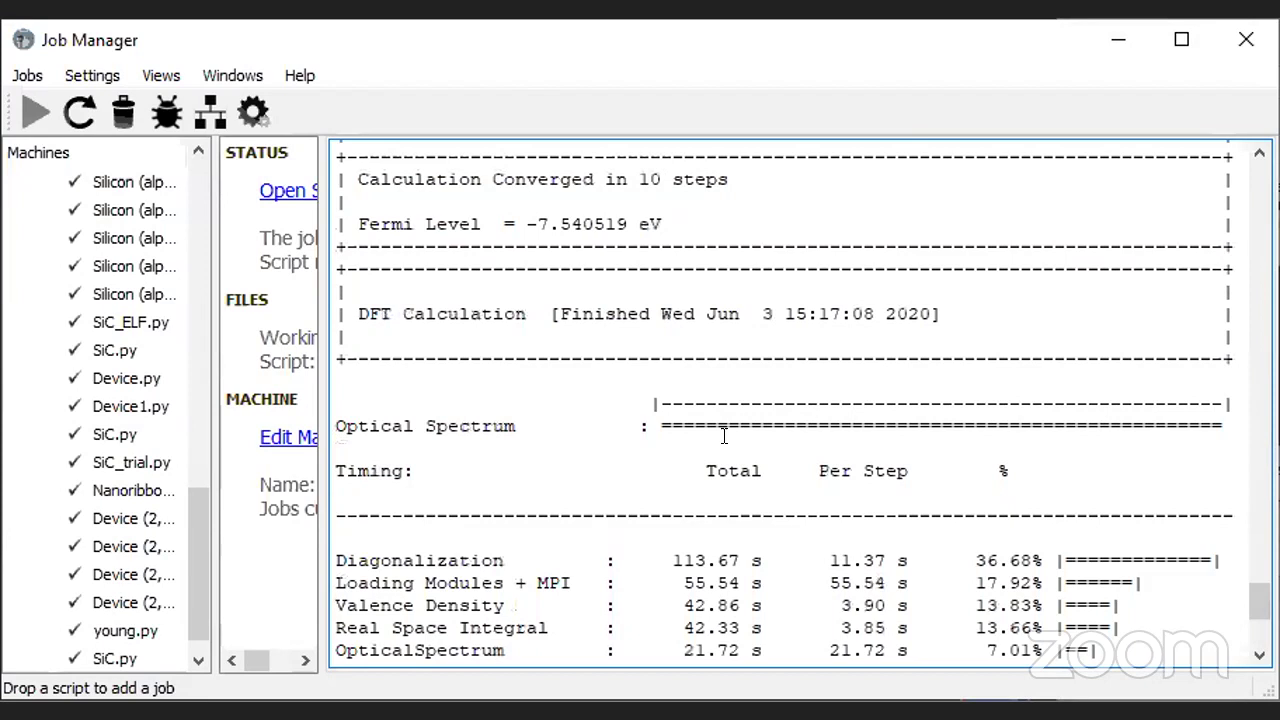
pyautogui.moveTo(336, 426); pyautogui.dragTo(1177, 430)
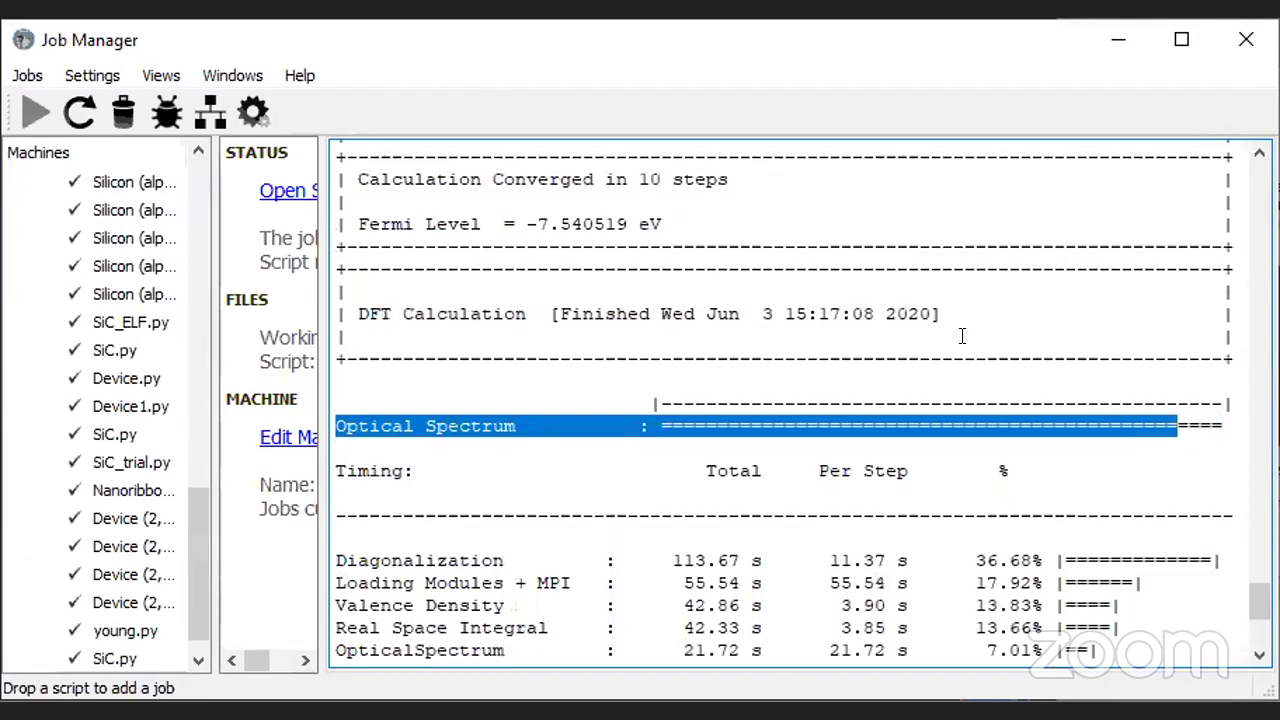
pyautogui.scroll(4, 961, 335)
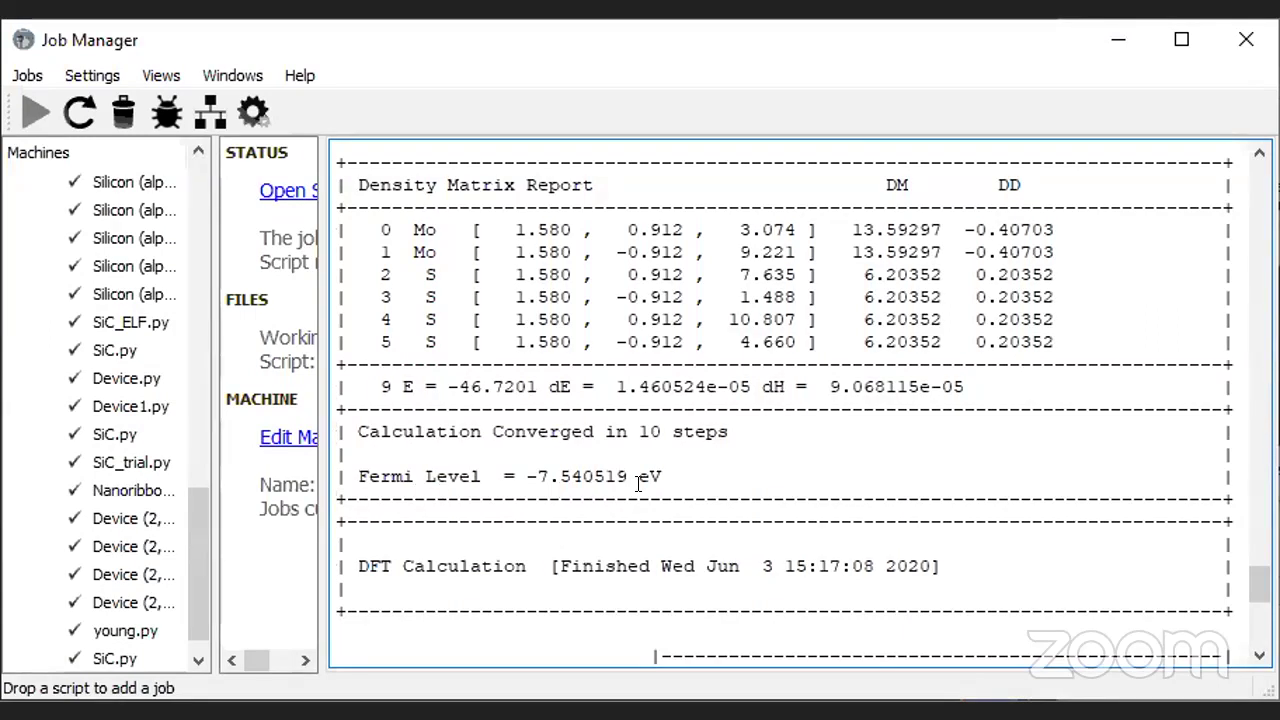
pyautogui.click(1128, 41)
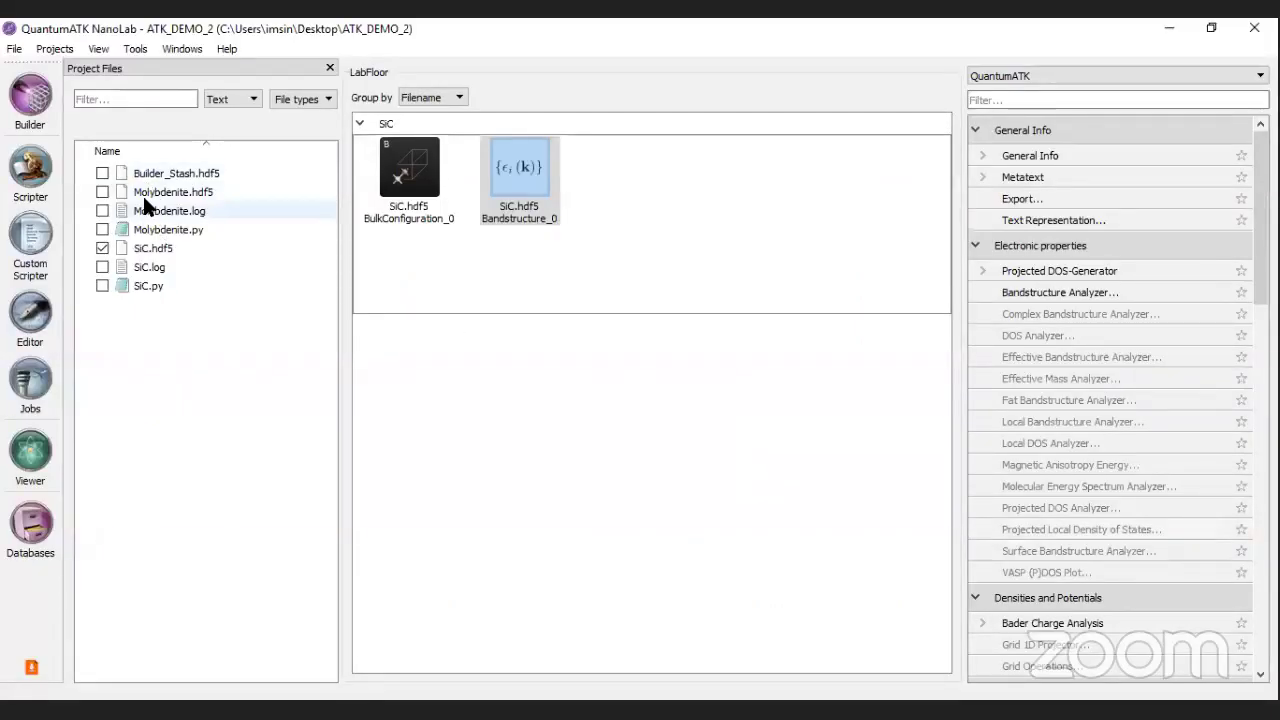
# Step: Filter the project files to show only the hdf5 file type
pyautogui.click(303, 99)
pyautogui.click(280, 145)
pyautogui.click(280, 166)
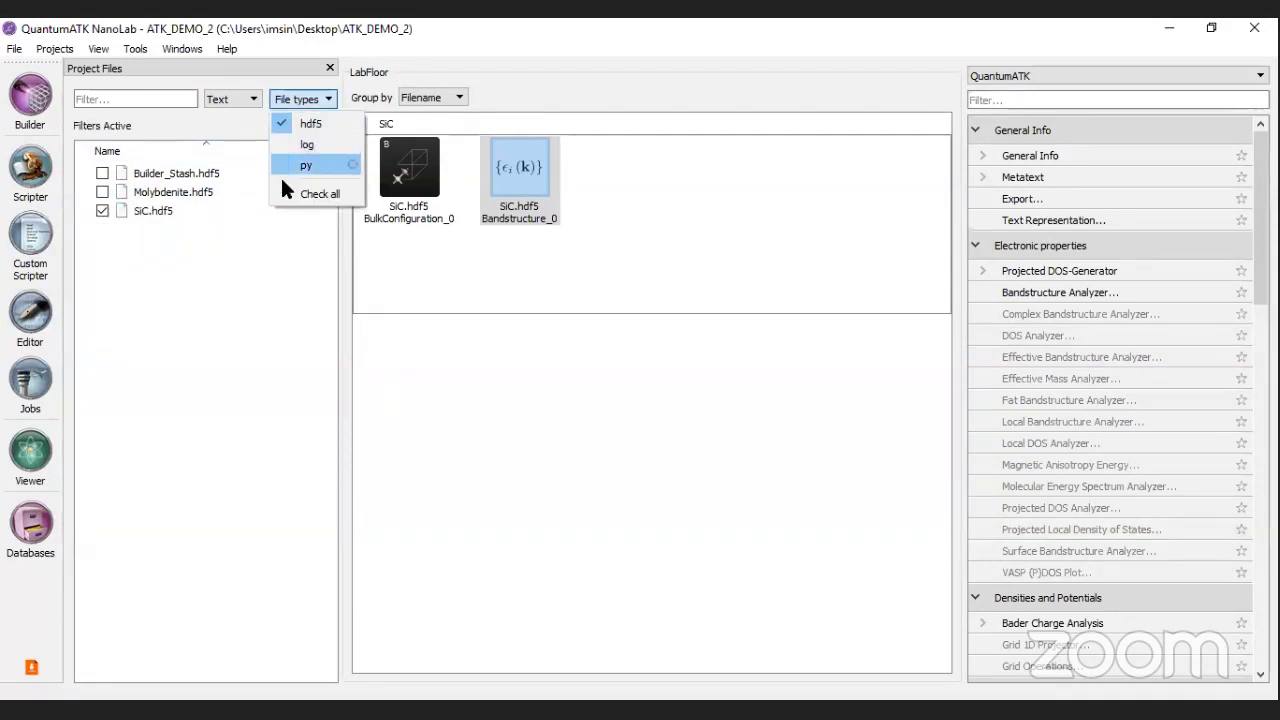
pyautogui.click(207, 410)
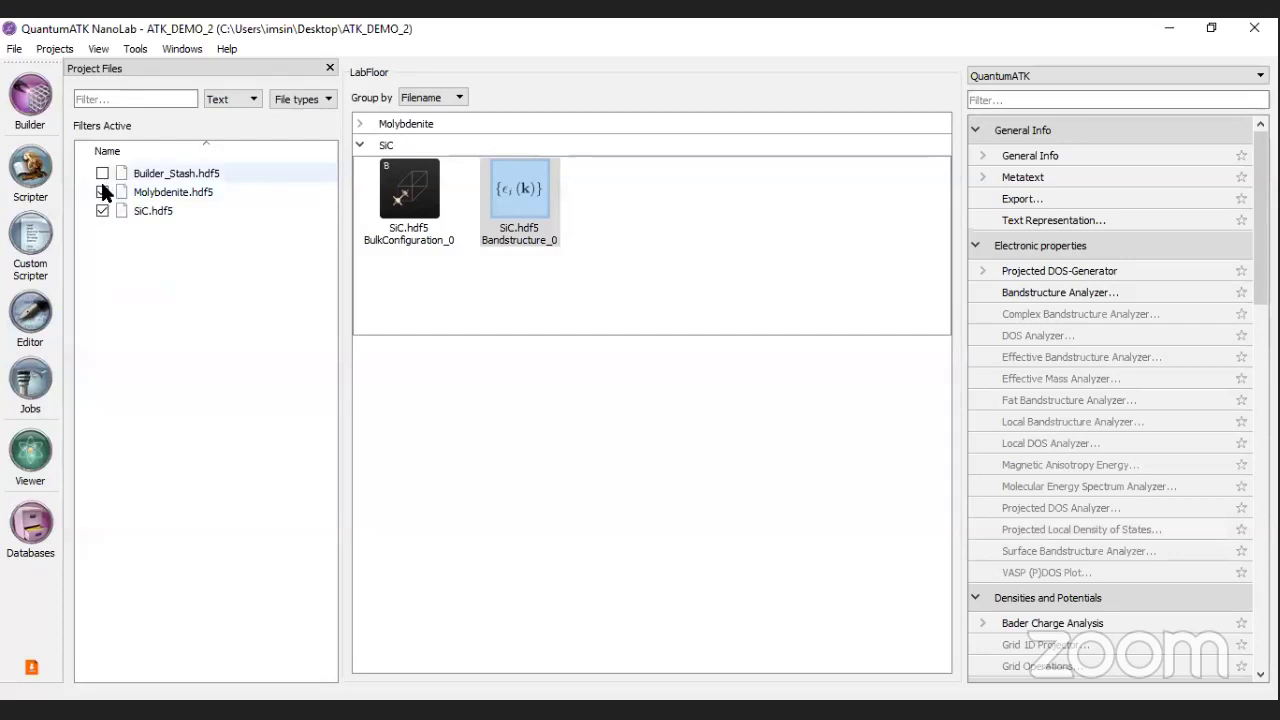
# Step: Show the Molybdenite.hdf5 results on the LabFloor and open OpticalSpectrum_0 in the Optical Spectrum Analyzer
pyautogui.click(377, 124)
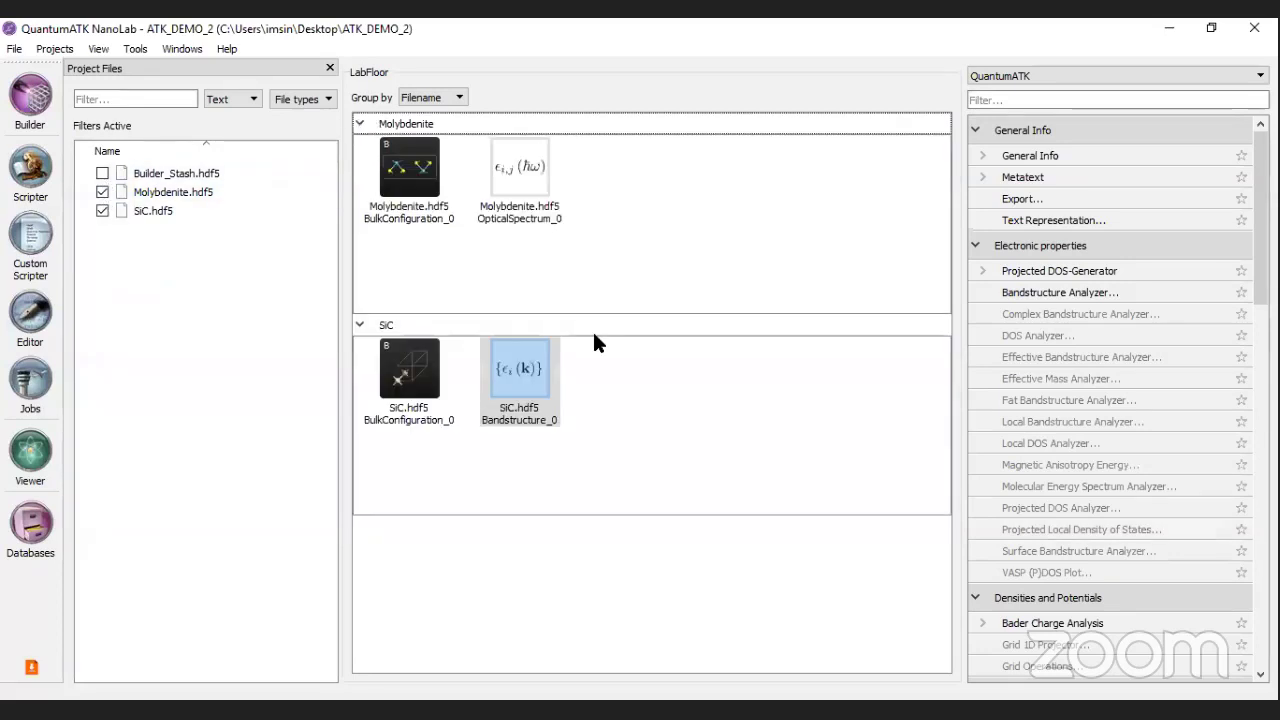
pyautogui.click(519, 217)
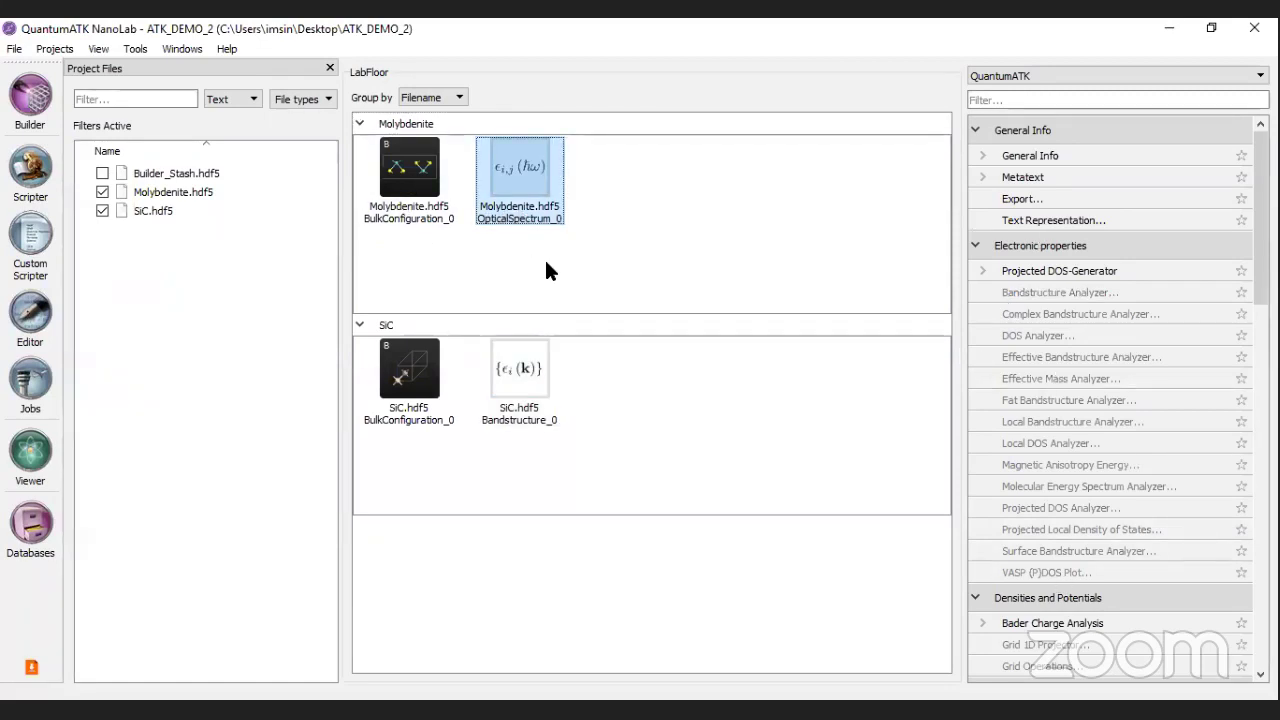
pyautogui.scroll(-4, 1078, 325)
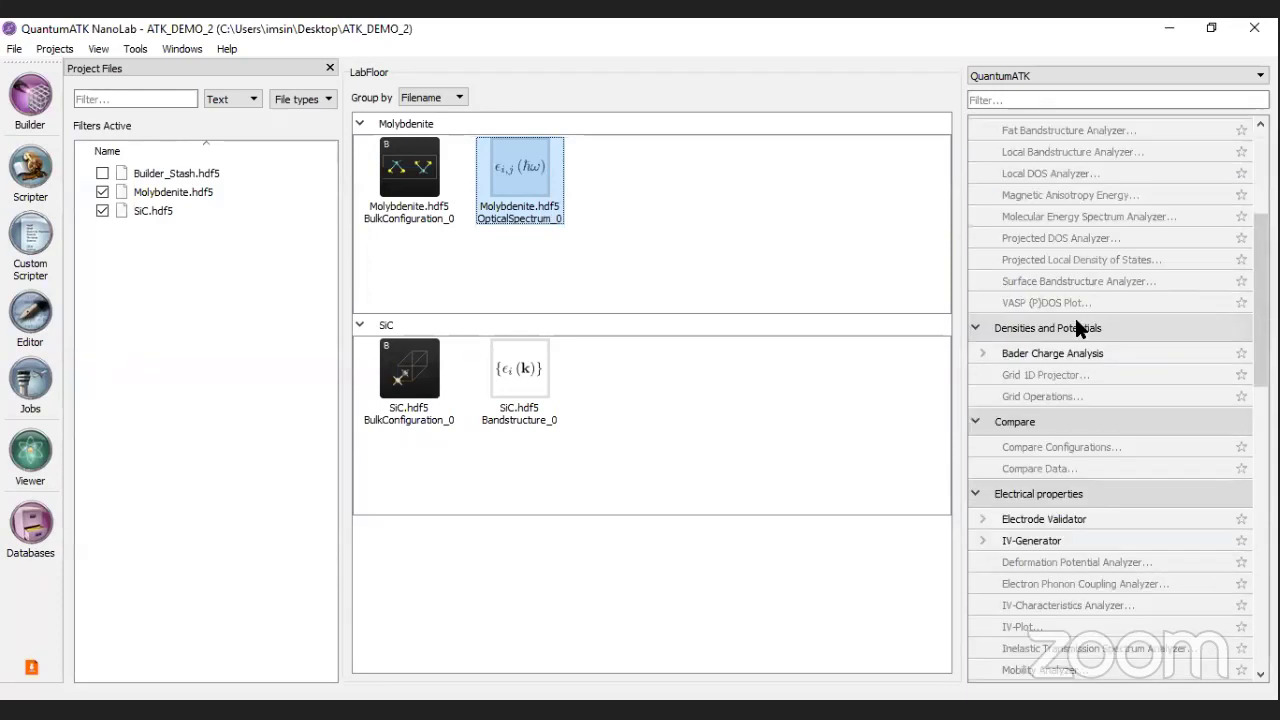
pyautogui.scroll(-7, 1076, 322)
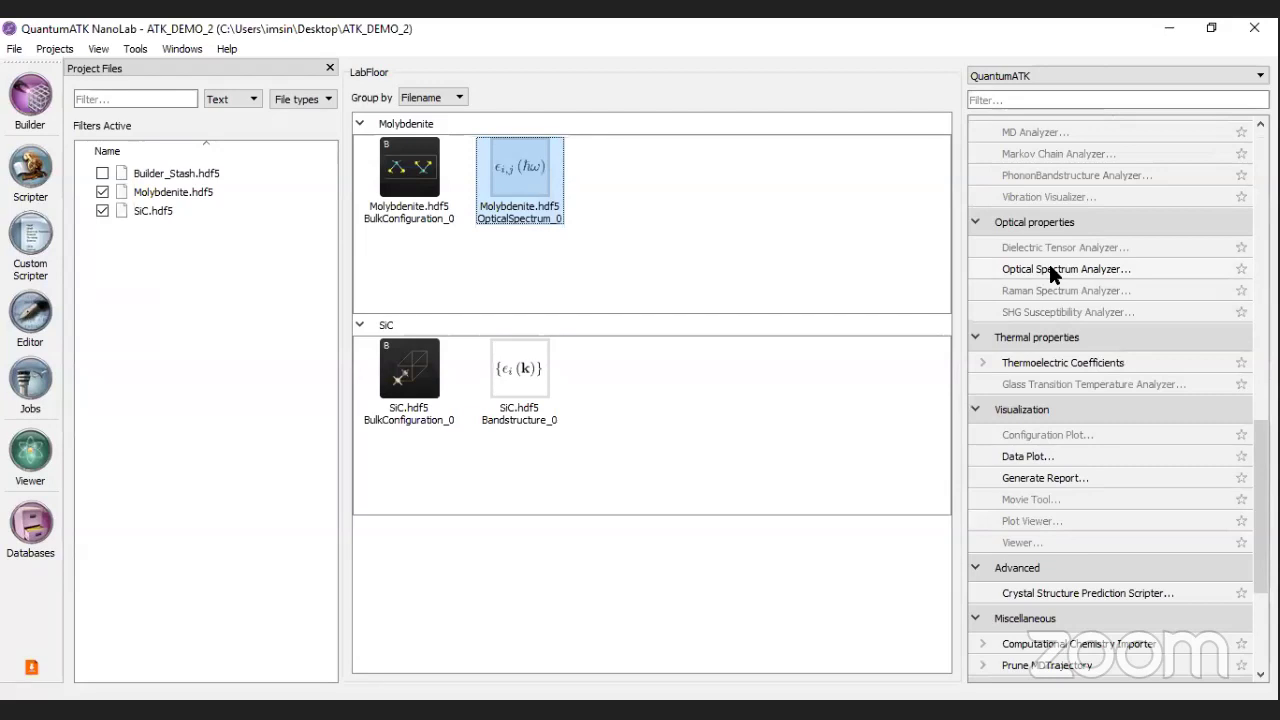
pyautogui.doubleClick(1050, 269)
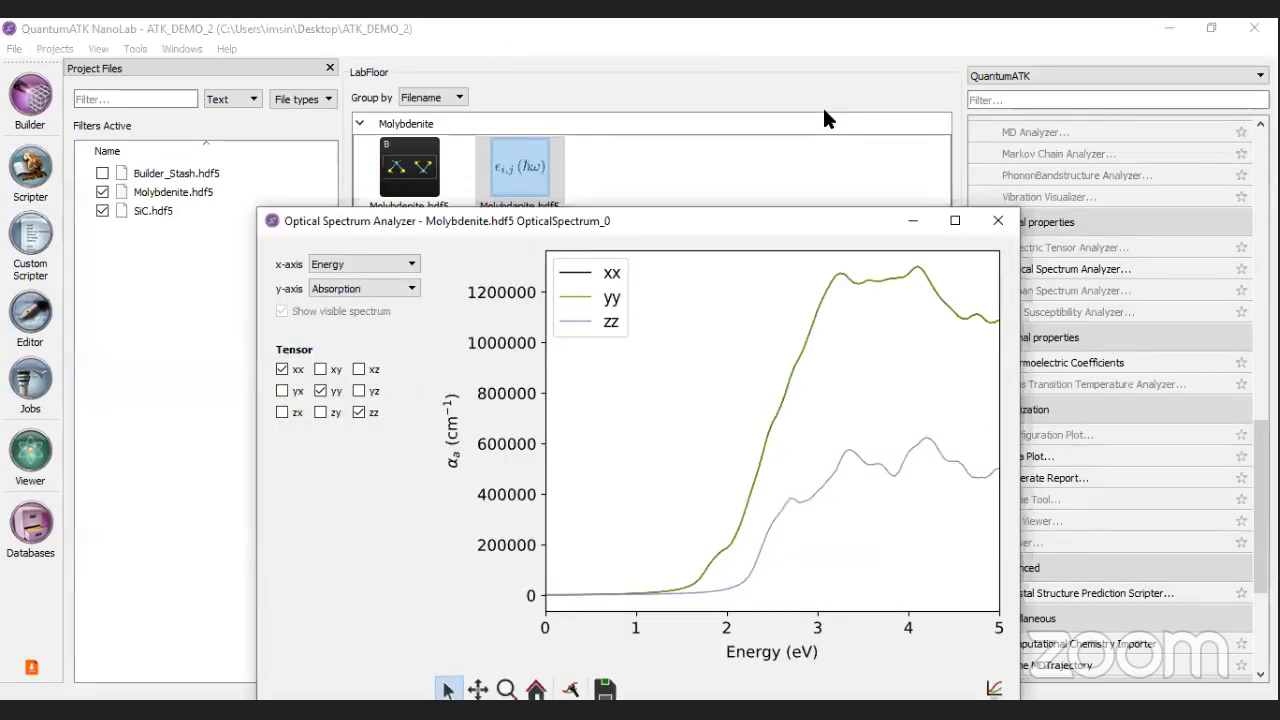
pyautogui.click(1105, 625)
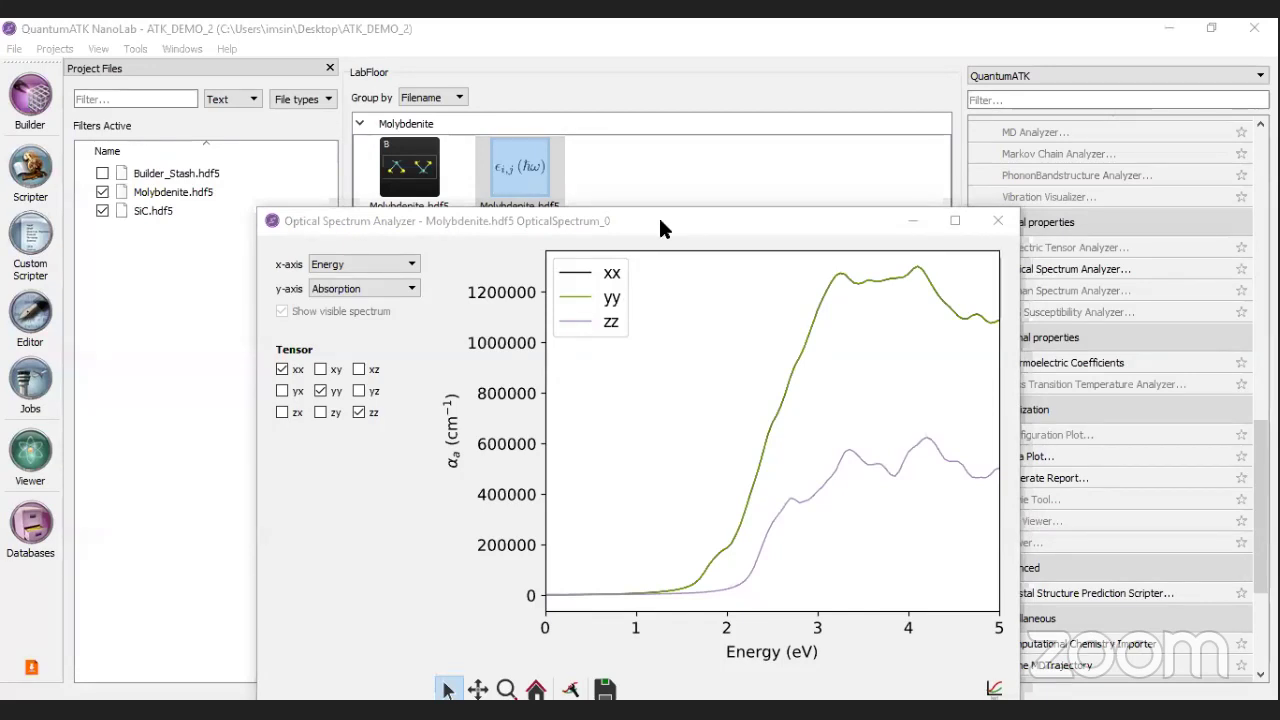
pyautogui.click(747, 524)
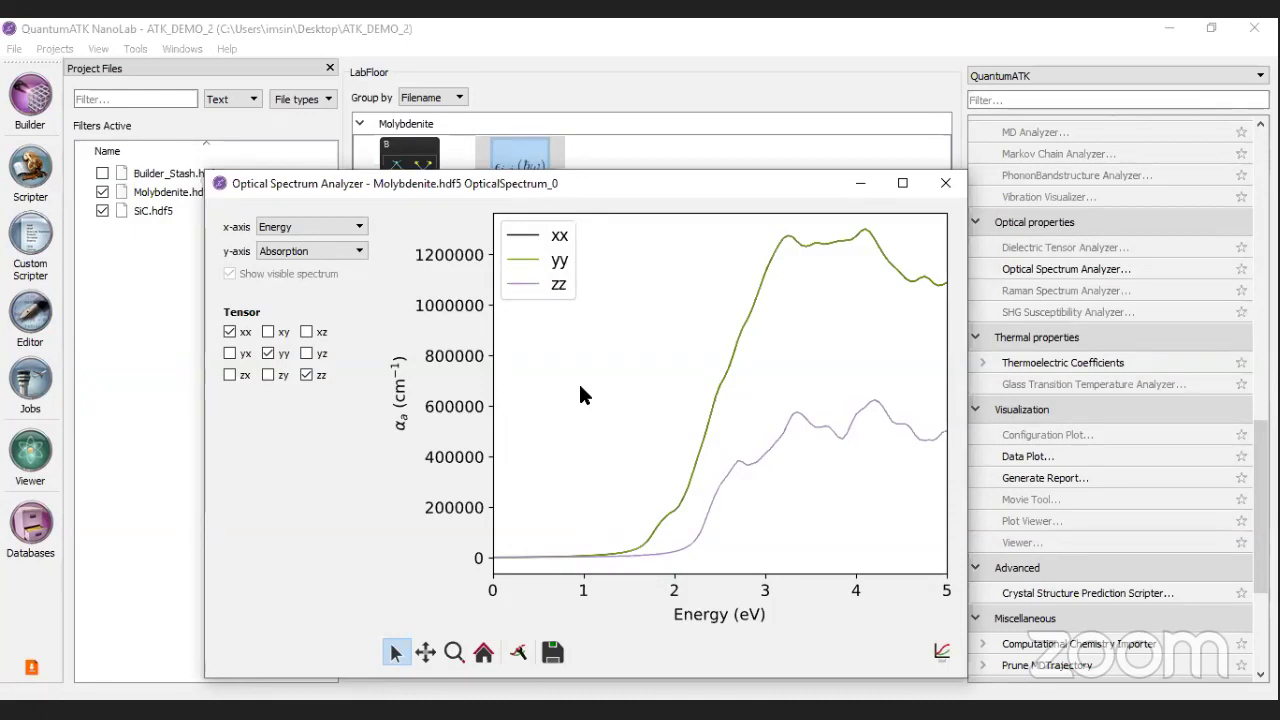
# Step: Plot the refractive index on the y-axis of the molybdenite optical spectrum
pyautogui.click(303, 254)
pyautogui.click(310, 285)
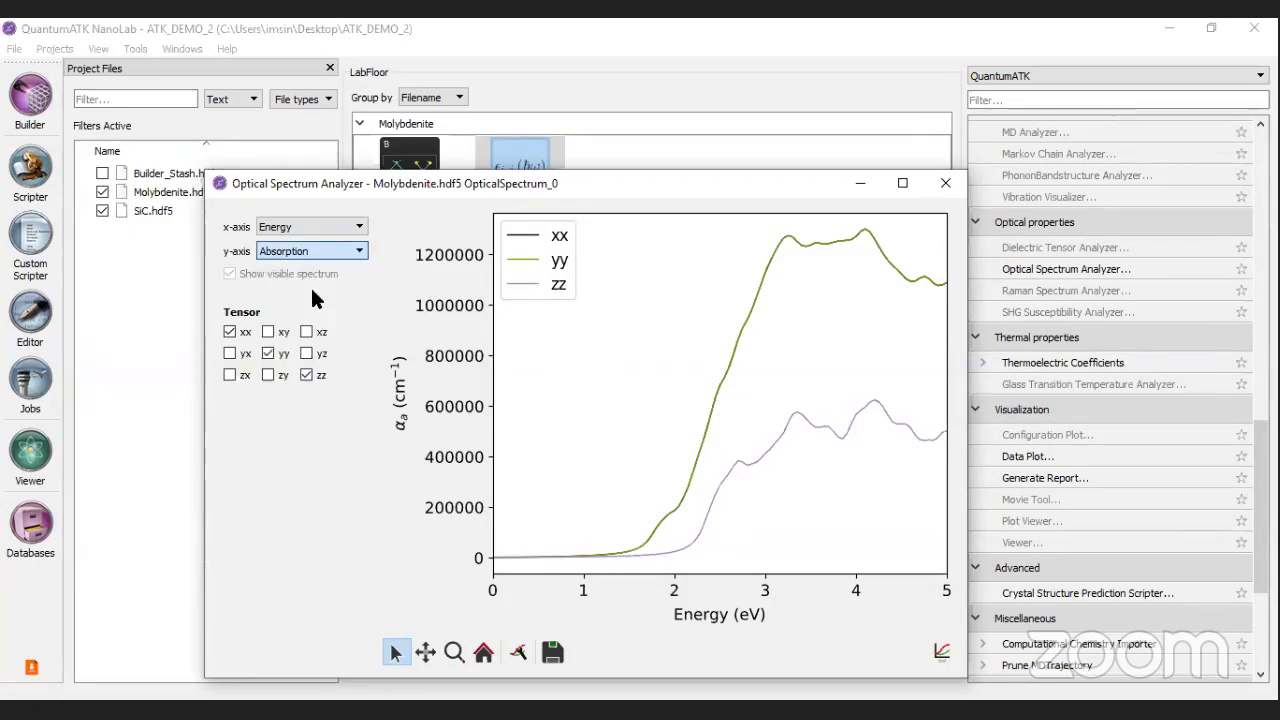
pyautogui.press('Down')
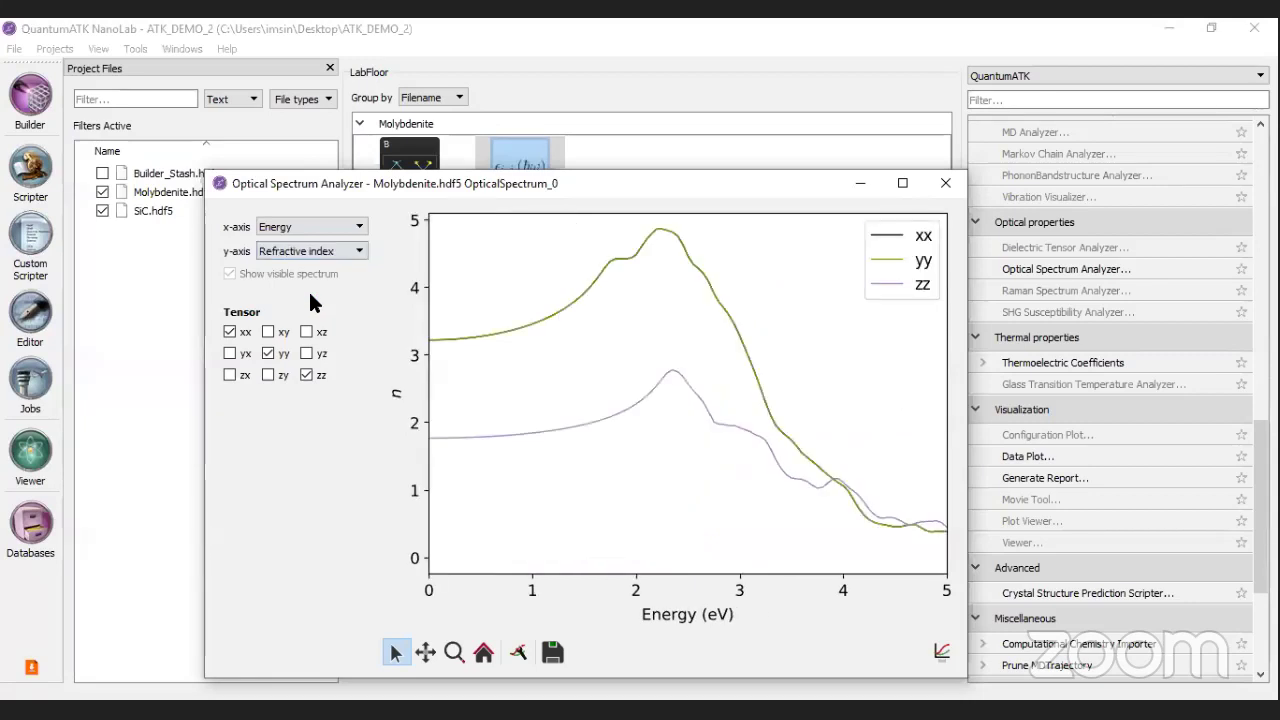
# Step: Plot the molybdenite spectrum against wavelength on the x-axis
pyautogui.click(300, 227)
pyautogui.click(290, 242)
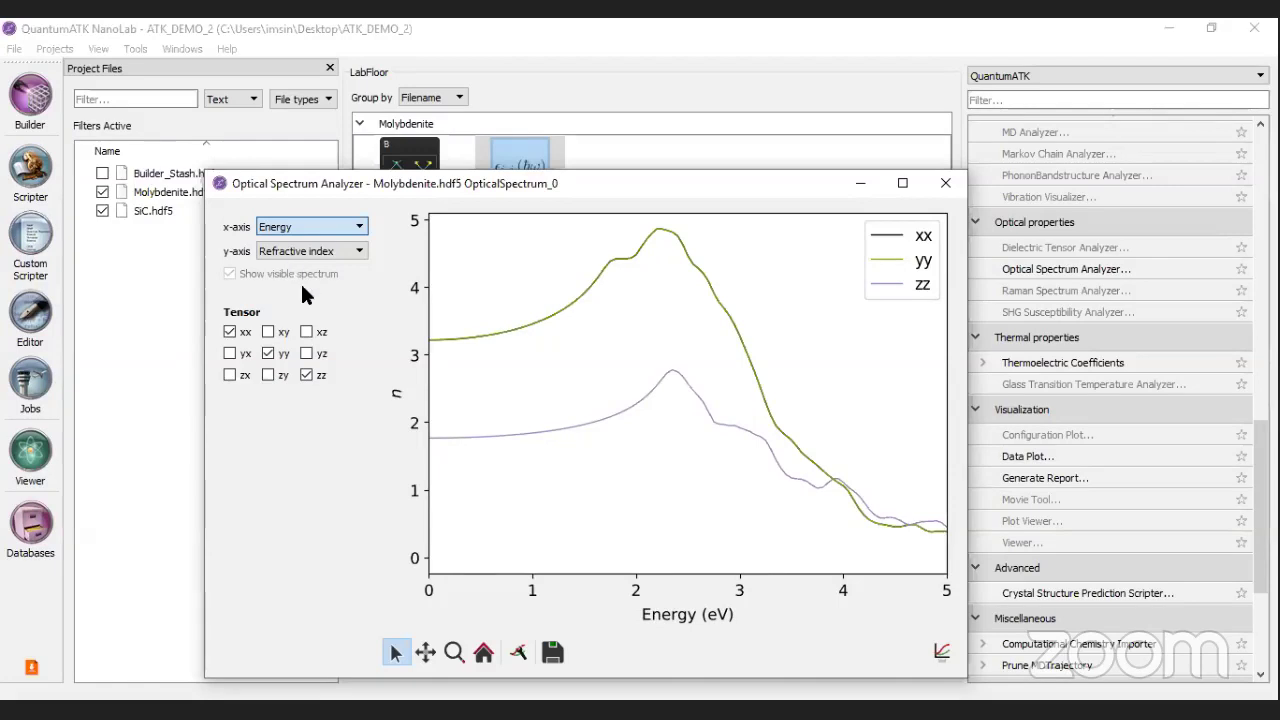
pyautogui.scroll(-1, 305, 237)
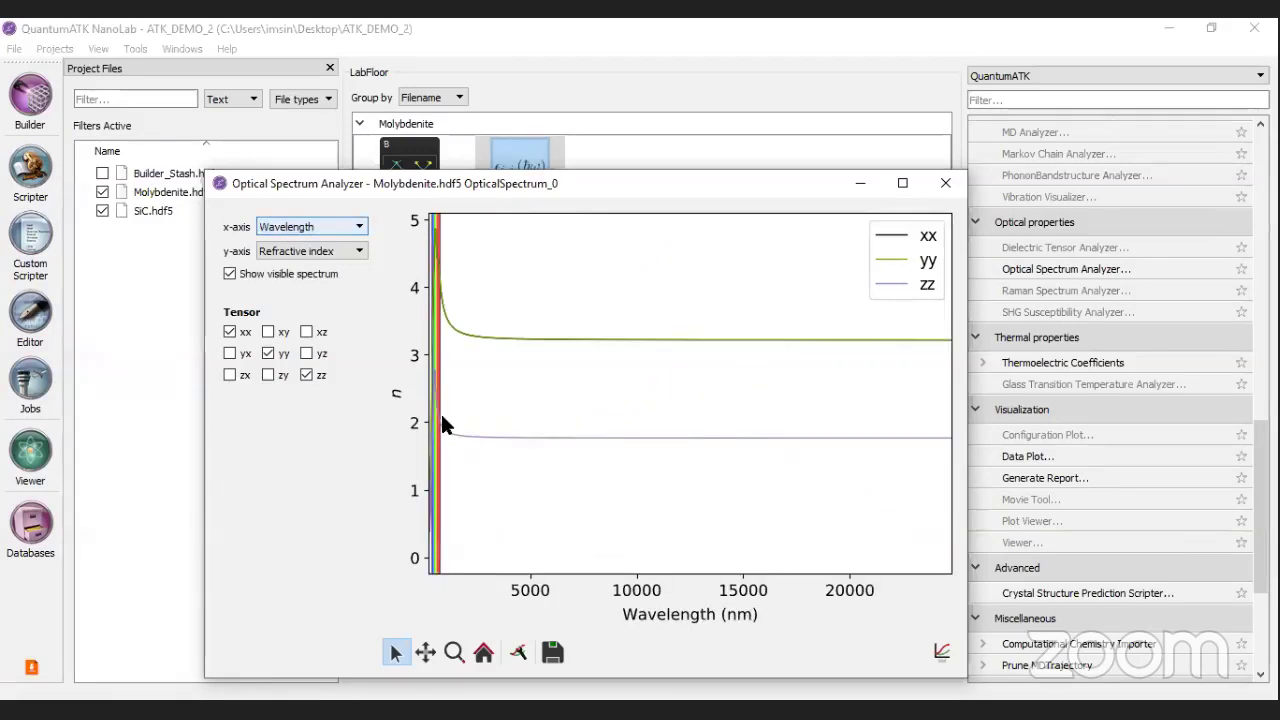
pyautogui.click(297, 228)
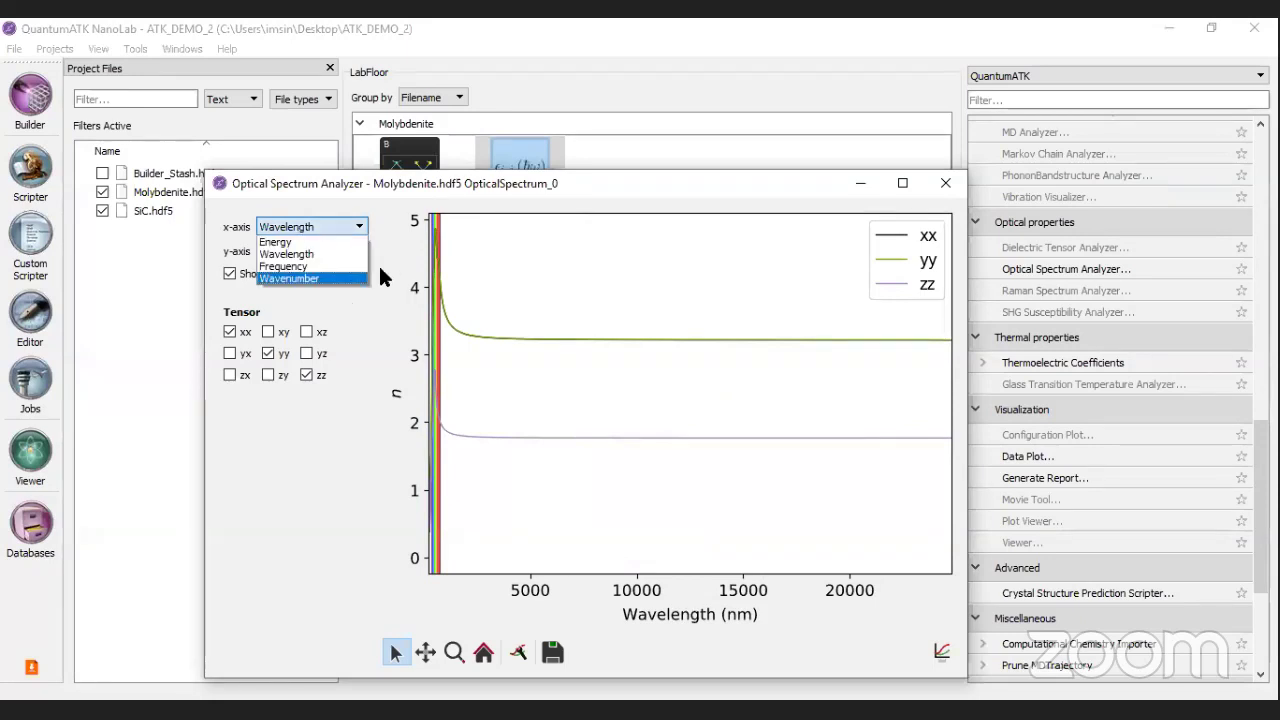
pyautogui.click(555, 483)
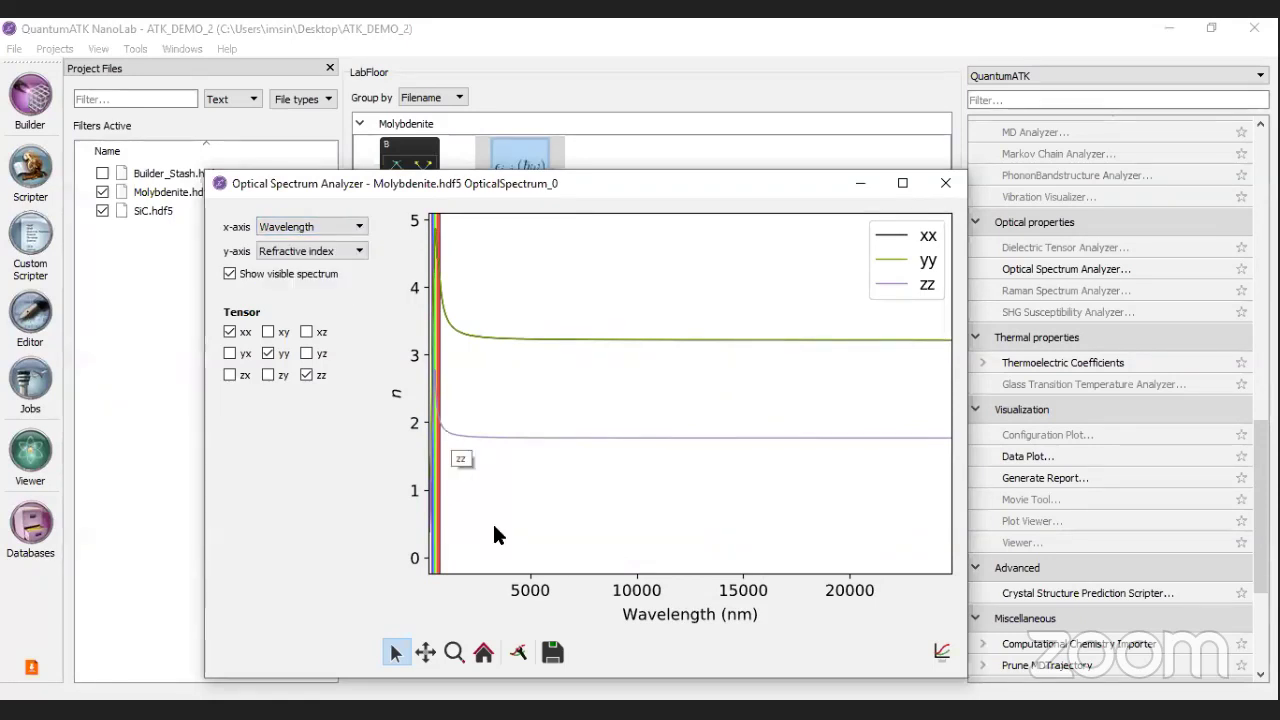
# Step: Open the Plot Editor for the molybdenite optical spectrum and show the properties of the y-Axis component
pyautogui.click(518, 652)
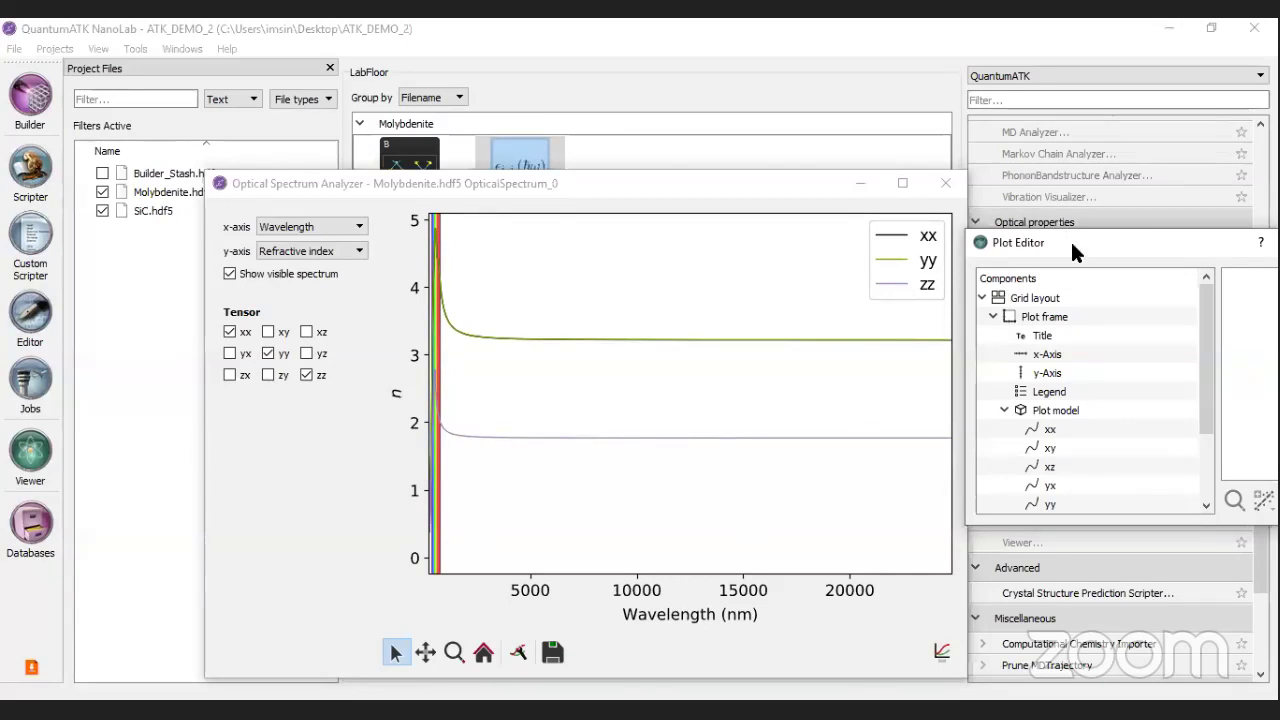
pyautogui.moveTo(1070, 239); pyautogui.dragTo(906, 225)
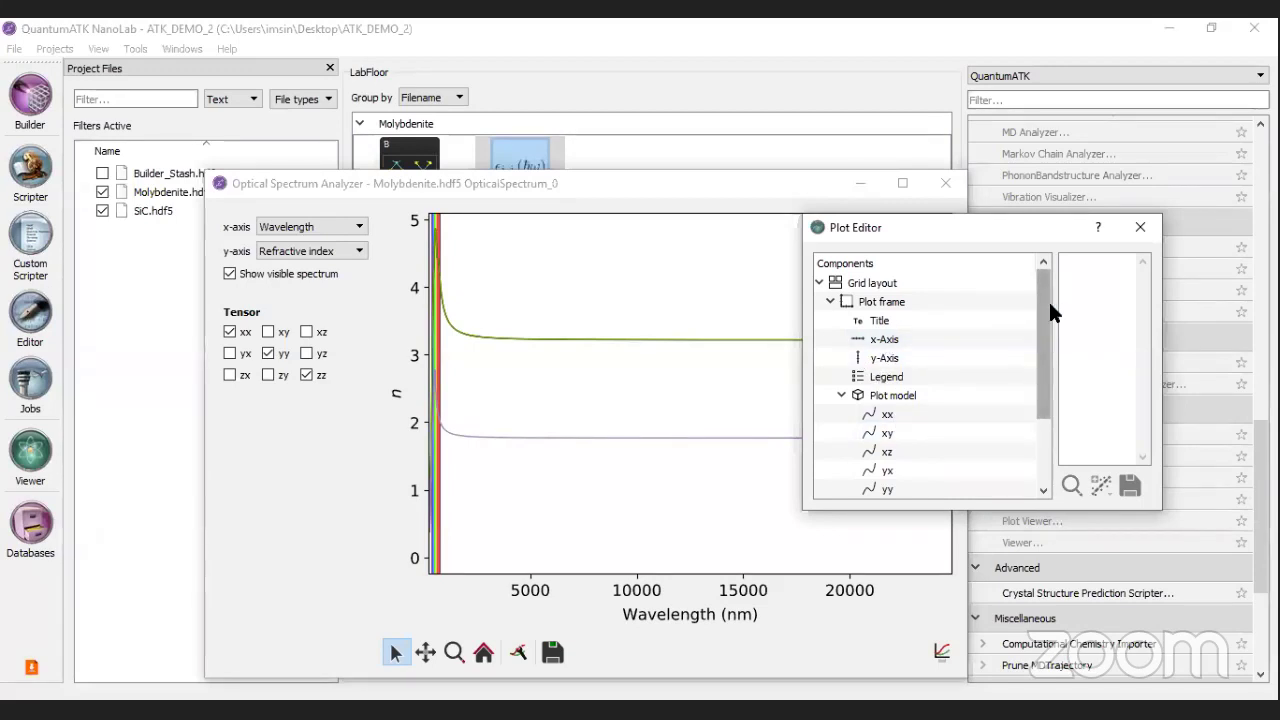
pyautogui.scroll(-3, 1049, 302)
pyautogui.scroll(3, 902, 383)
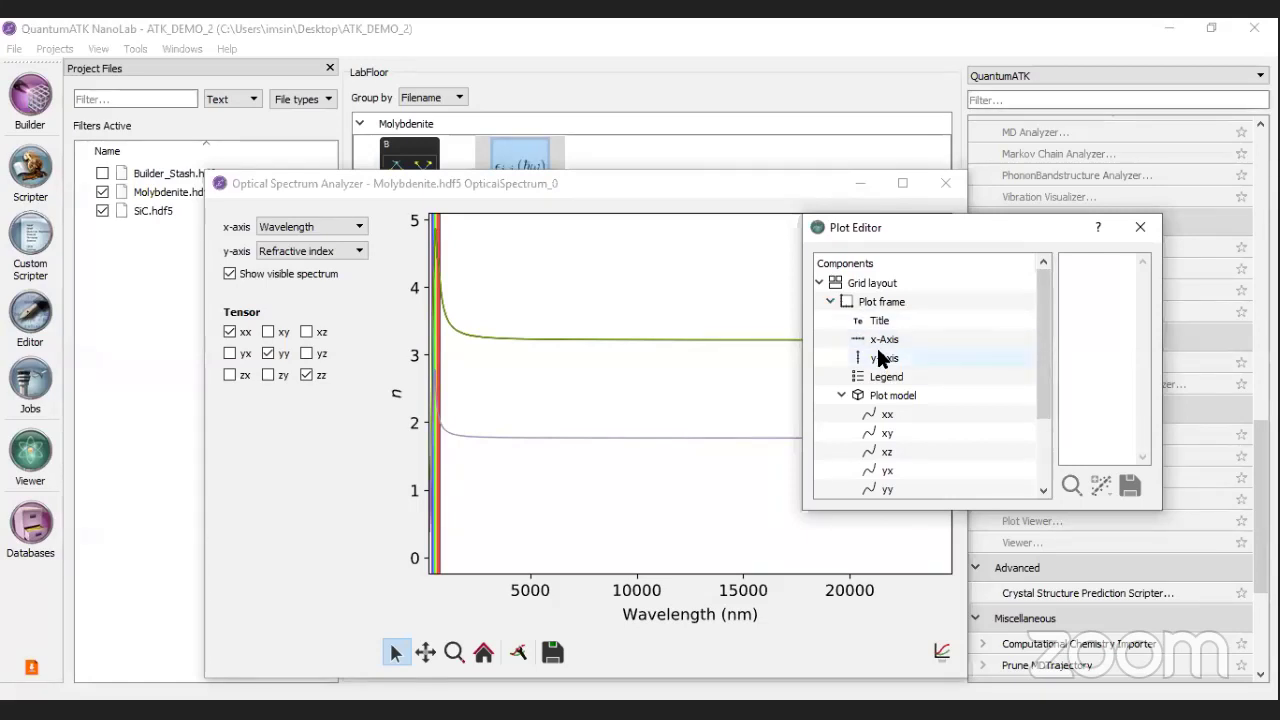
pyautogui.click(880, 360)
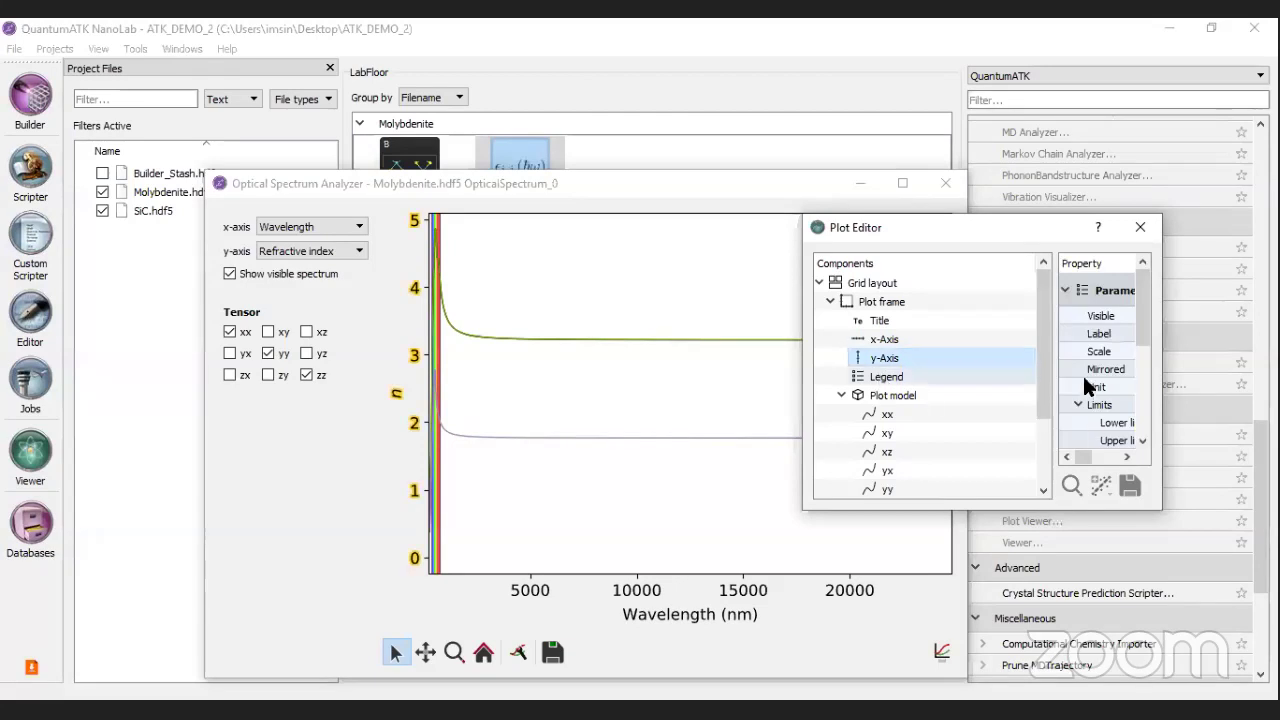
pyautogui.moveTo(1084, 453)
pyautogui.mouseDown()
pyautogui.moveTo(1103, 456)
pyautogui.moveTo(1085, 450)
pyautogui.mouseUp()
pyautogui.moveTo(1056, 227); pyautogui.dragTo(892, 240)
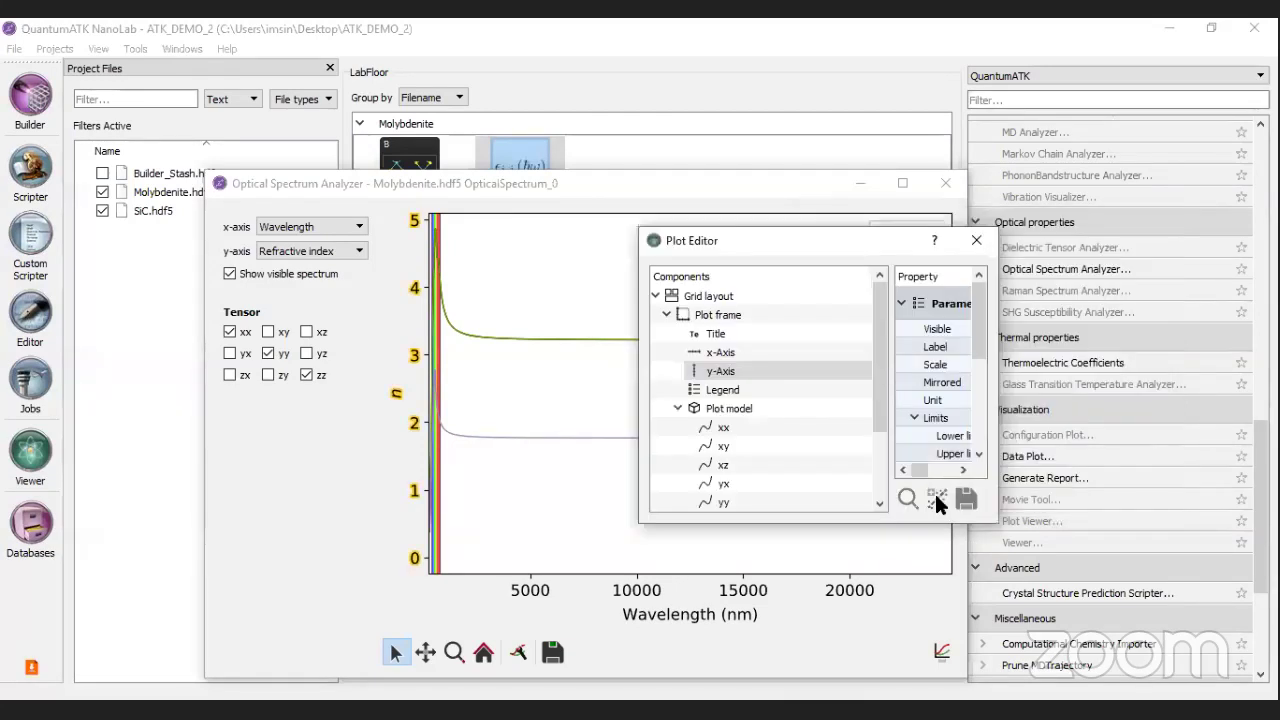
# Step: Set the upper limit of the plot's y-axis to 2
pyautogui.moveTo(918, 470)
pyautogui.mouseDown()
pyautogui.moveTo(948, 474)
pyautogui.moveTo(914, 476)
pyautogui.mouseUp()
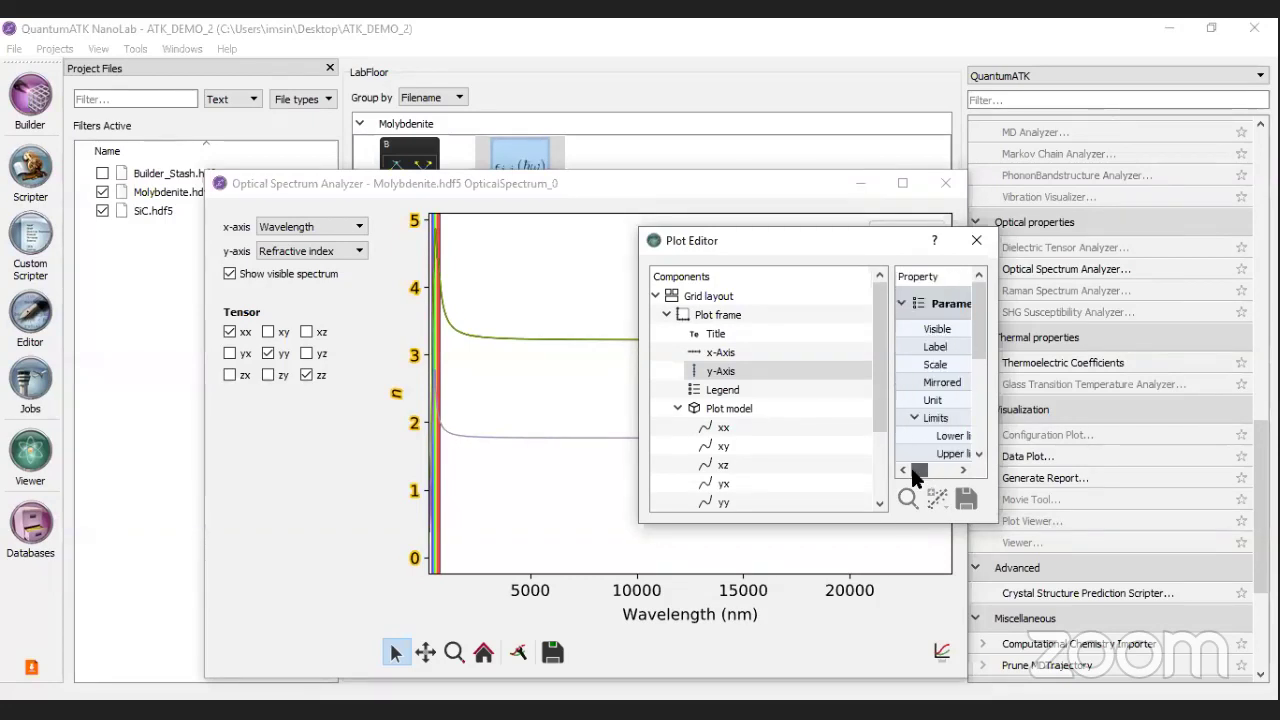
pyautogui.click(977, 453)
pyautogui.click(977, 453)
pyautogui.click(978, 455)
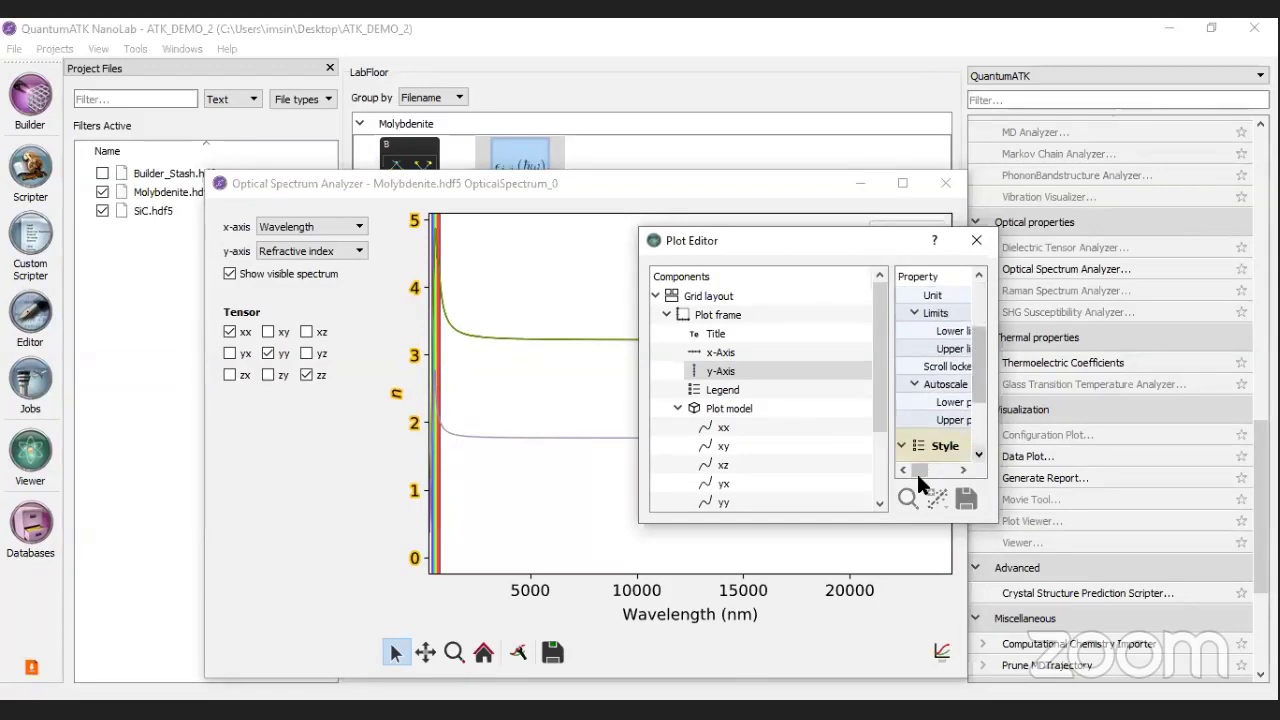
pyautogui.moveTo(916, 469); pyautogui.dragTo(931, 474)
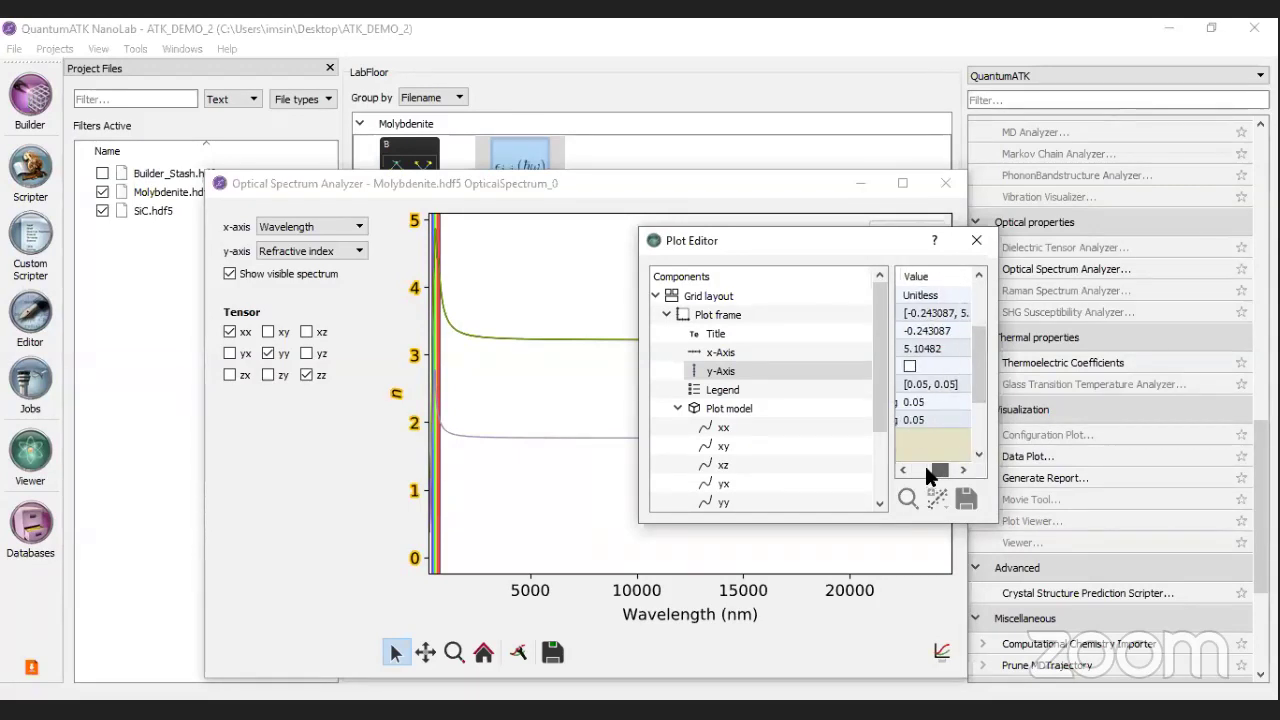
pyautogui.click(925, 467)
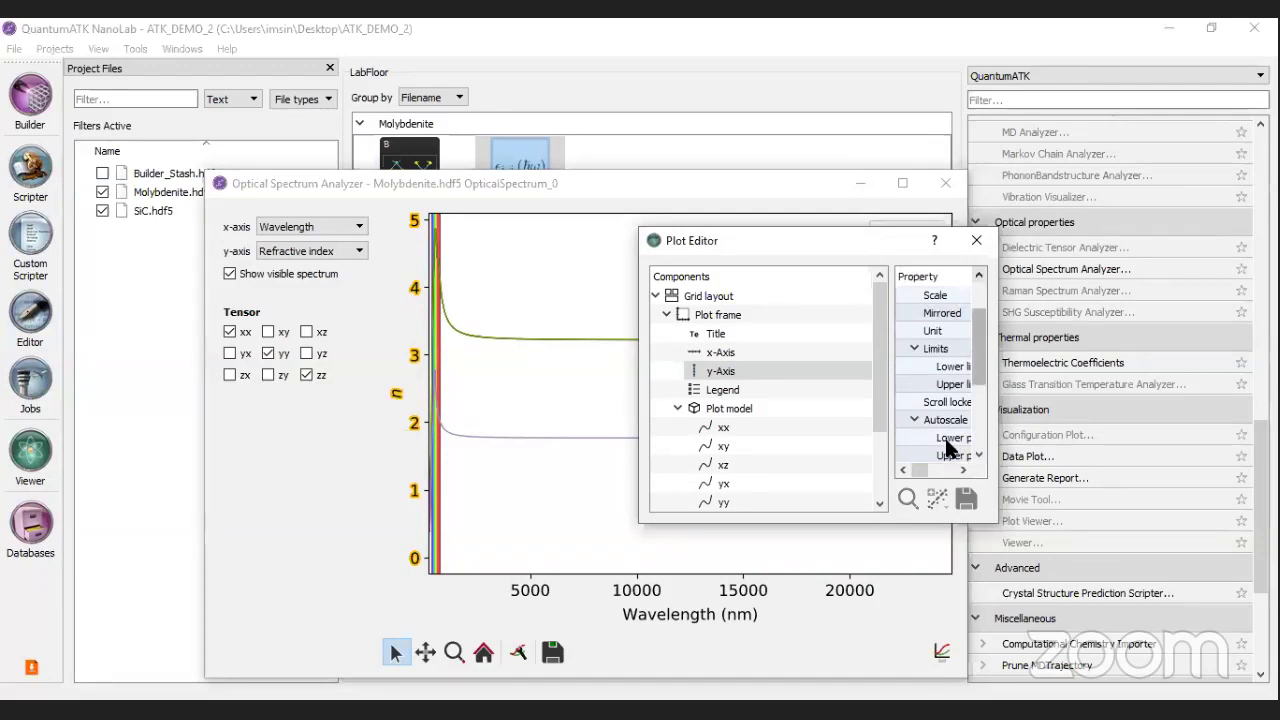
pyautogui.click(933, 466)
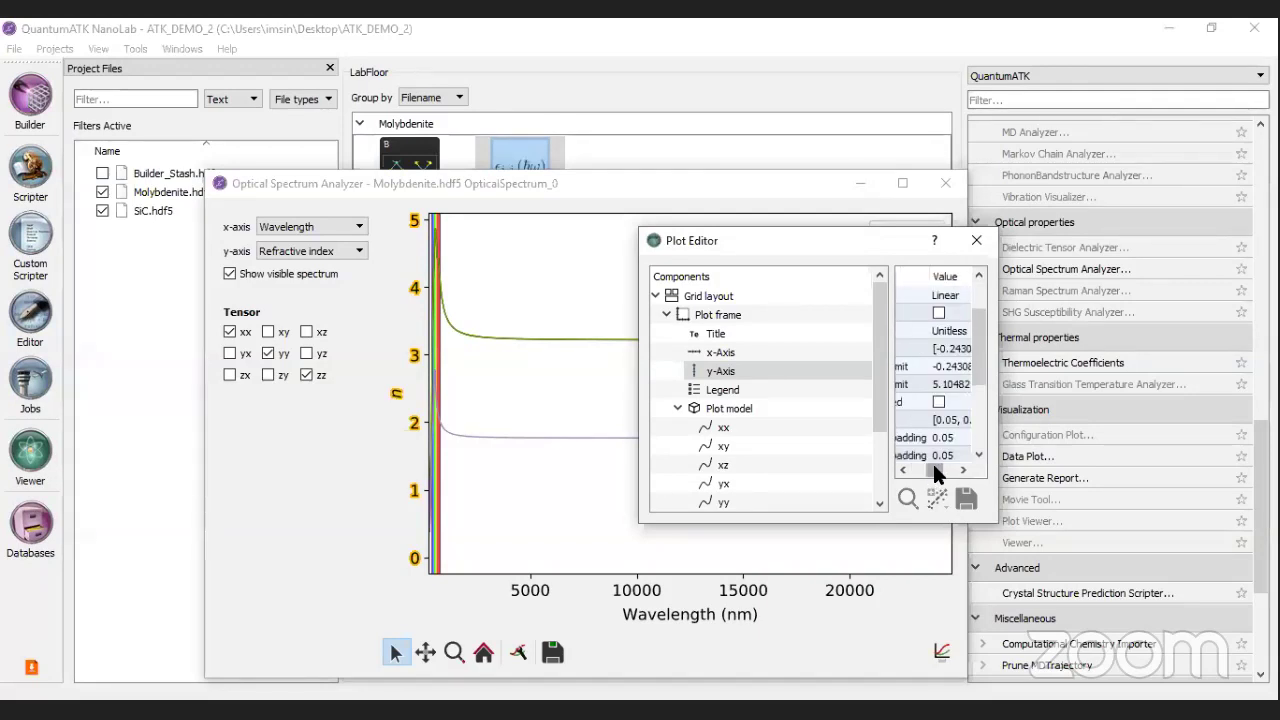
pyautogui.moveTo(938, 464)
pyautogui.mouseDown()
pyautogui.moveTo(925, 470)
pyautogui.moveTo(944, 468)
pyautogui.mouseUp()
pyautogui.click(960, 384)
pyautogui.doubleClick(960, 384)
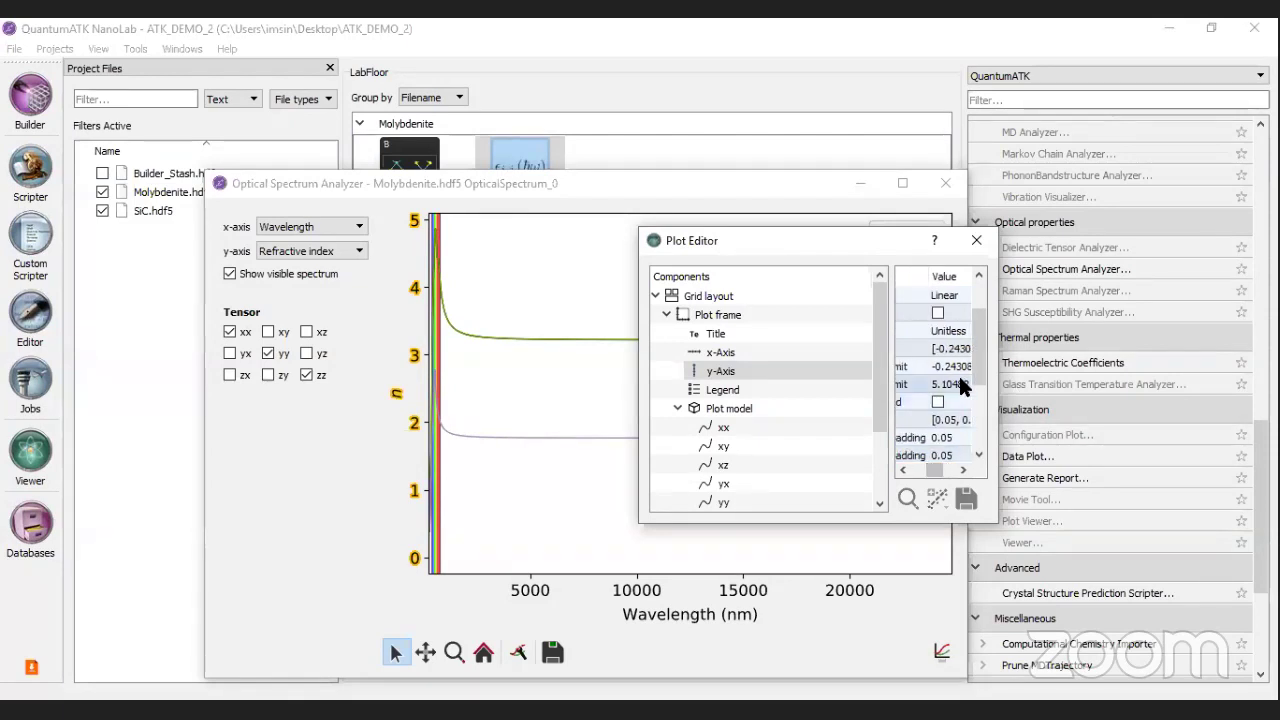
pyautogui.write('5.')
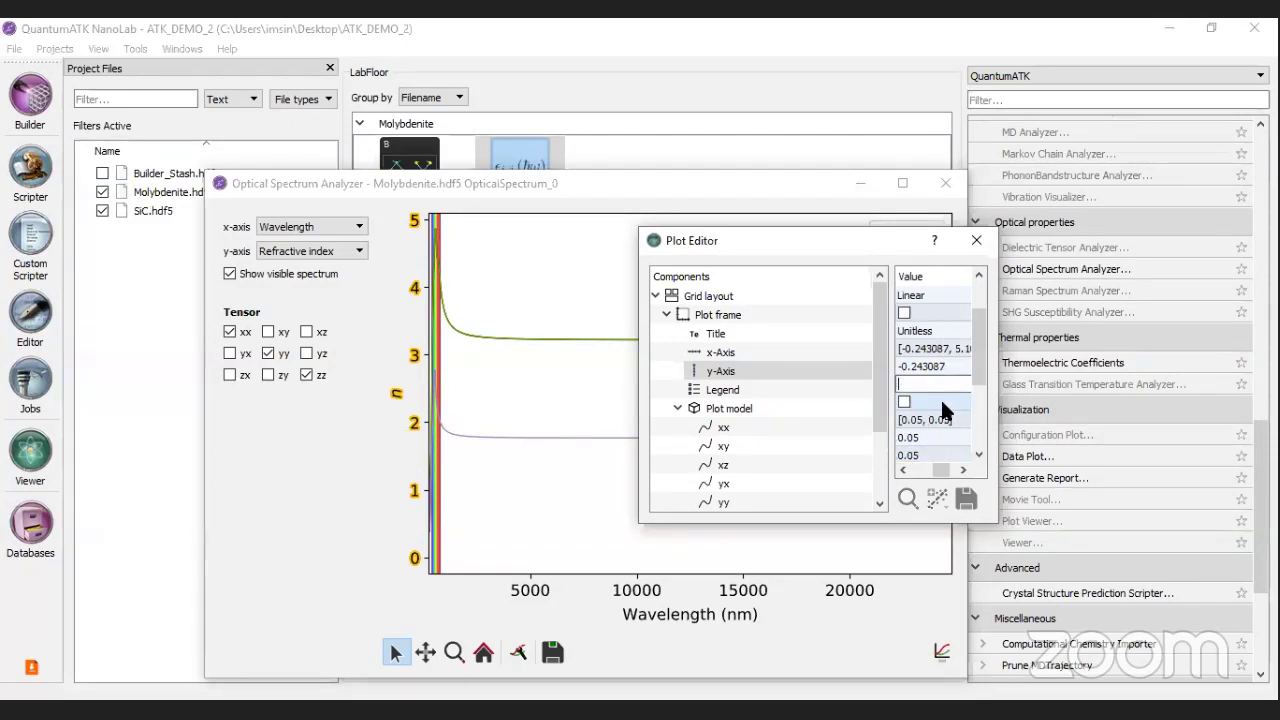
pyautogui.write('2')
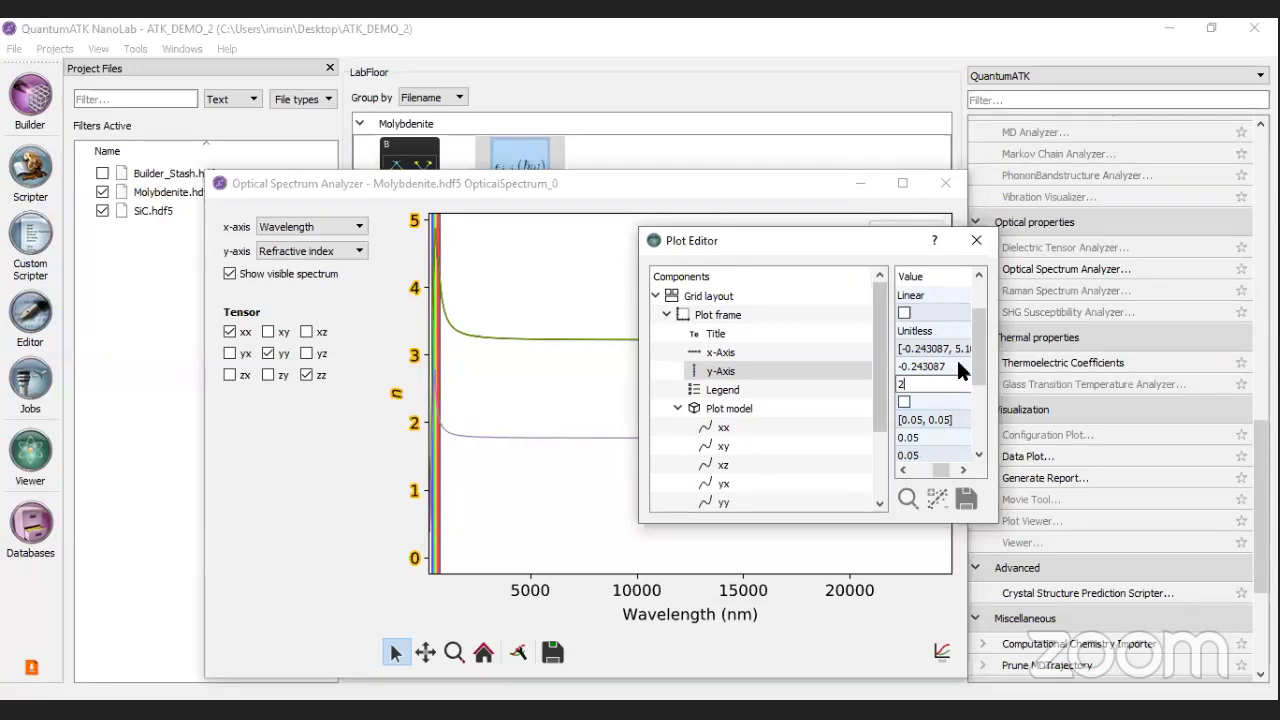
pyautogui.press('Return')
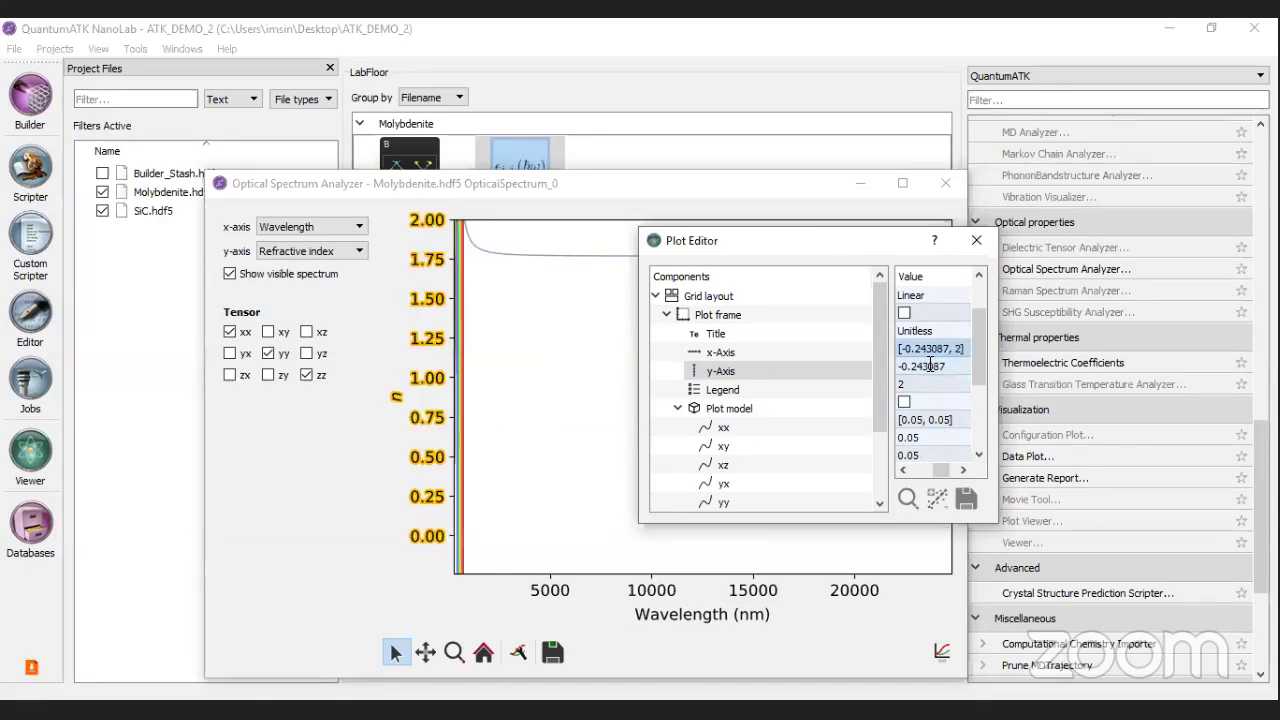
# Step: Inspect the y-axis lower and upper limit properties, leave the lower limit unedited and close the Plot Editor
pyautogui.doubleClick(927, 368)
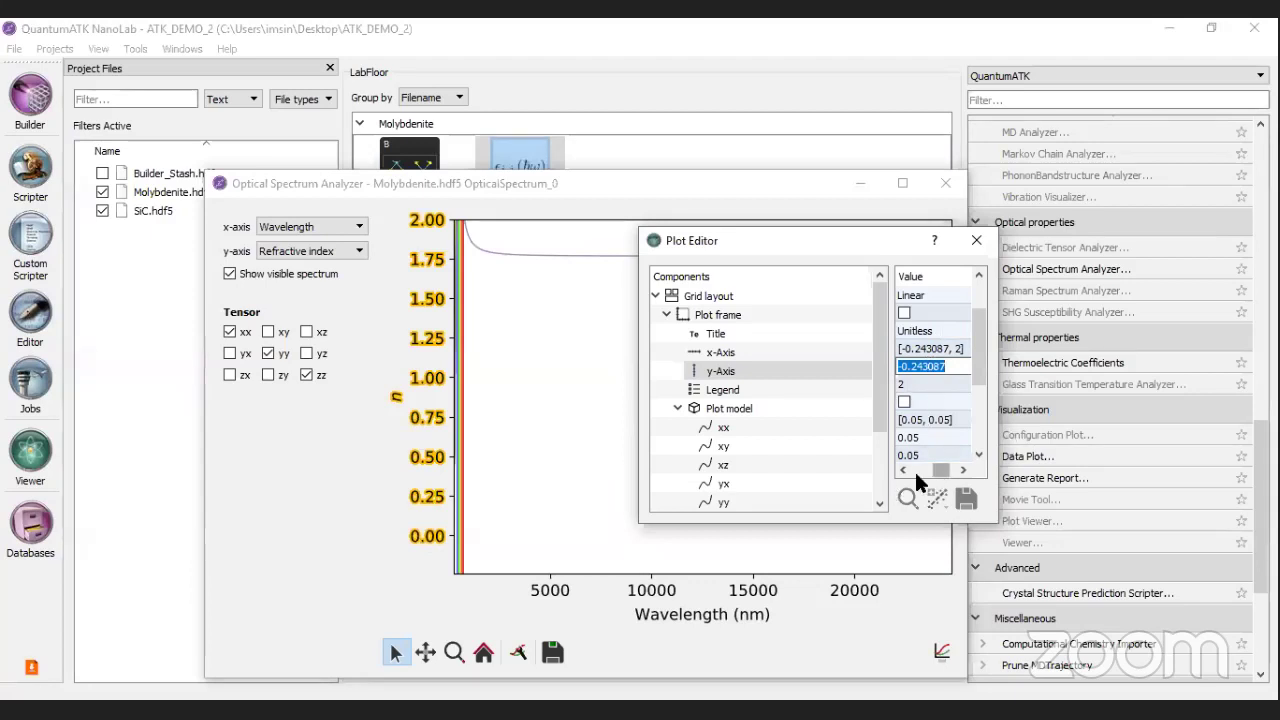
pyautogui.moveTo(930, 465); pyautogui.dragTo(903, 468)
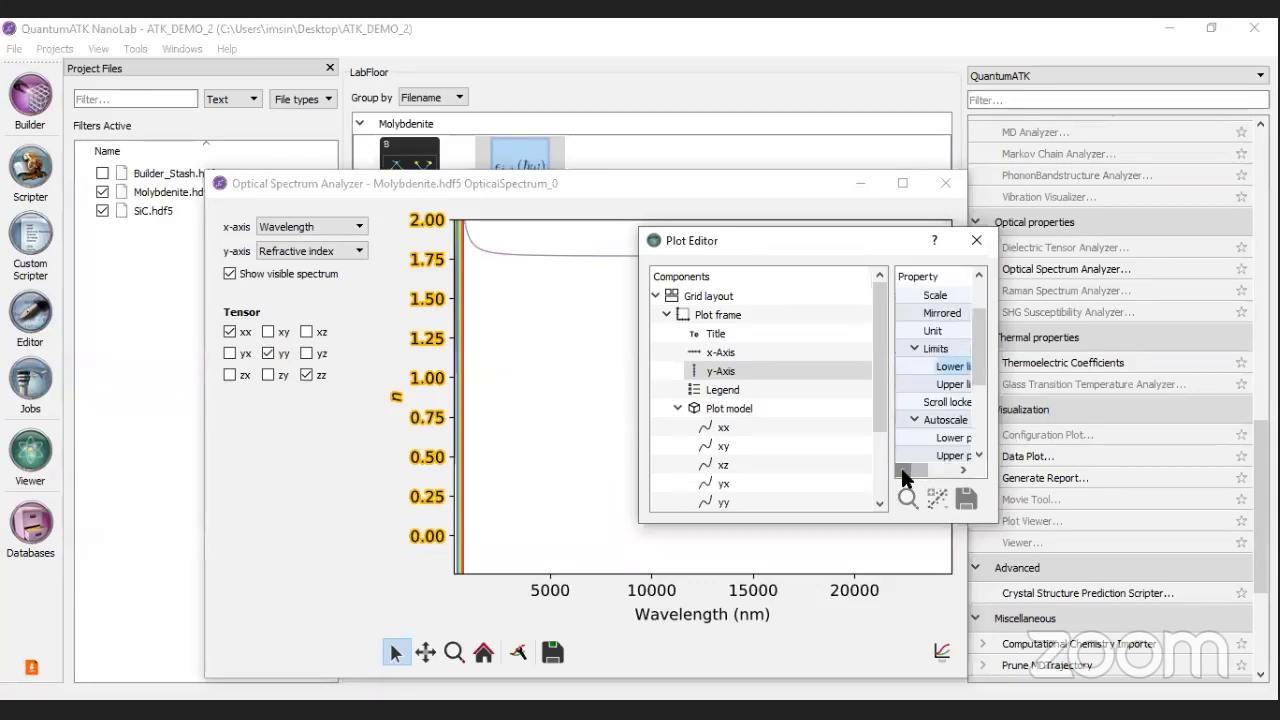
pyautogui.click(960, 470)
pyautogui.click(960, 470)
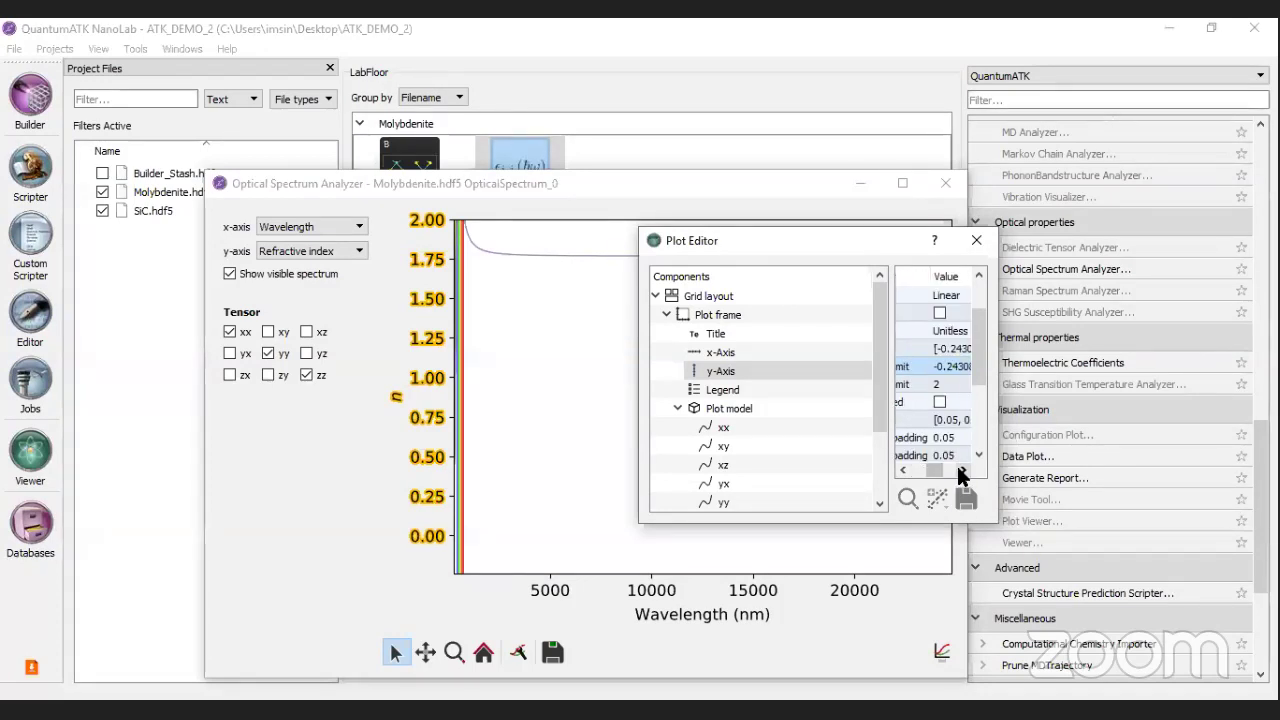
pyautogui.click(944, 386)
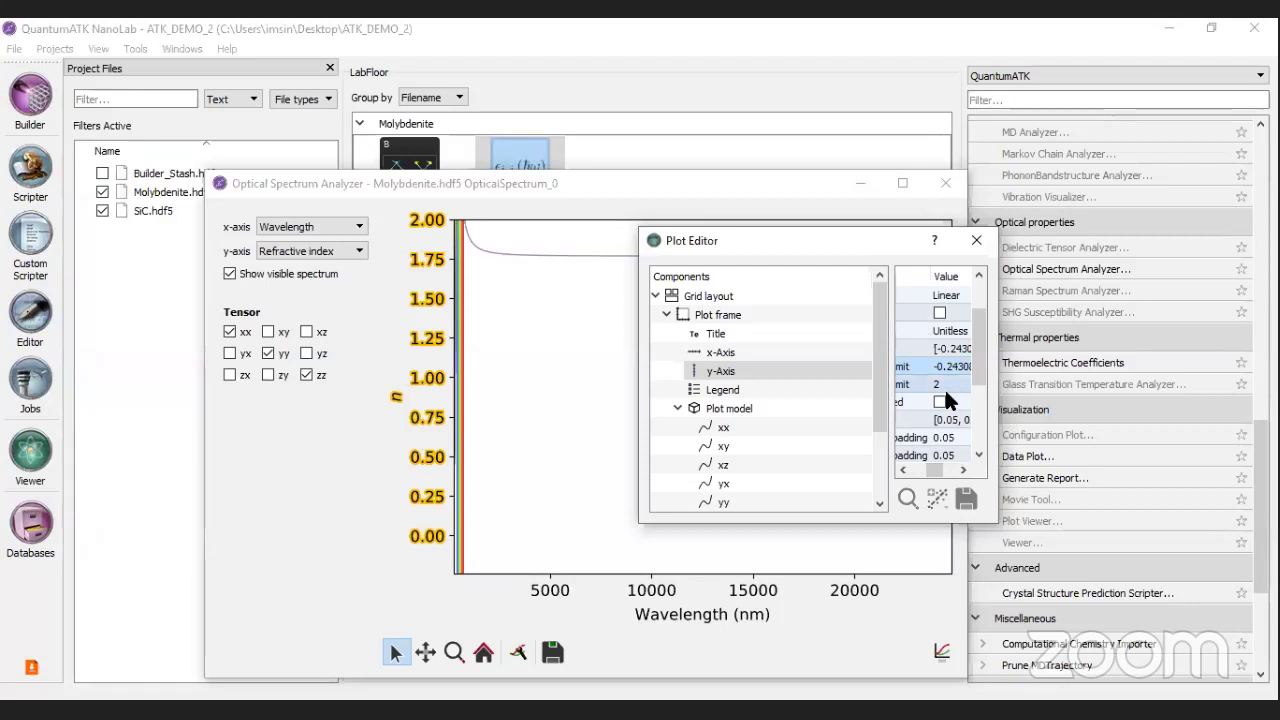
pyautogui.click(961, 469)
pyautogui.click(961, 469)
pyautogui.click(908, 466)
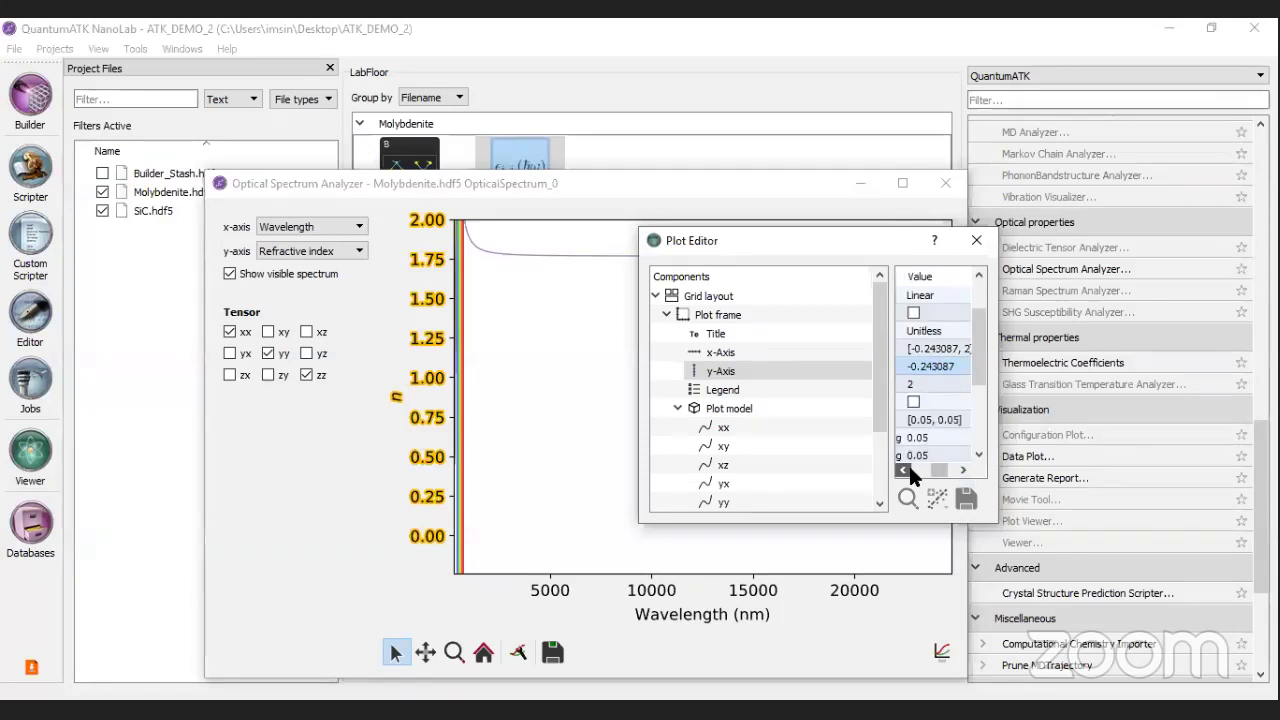
pyautogui.click(908, 466)
pyautogui.click(908, 466)
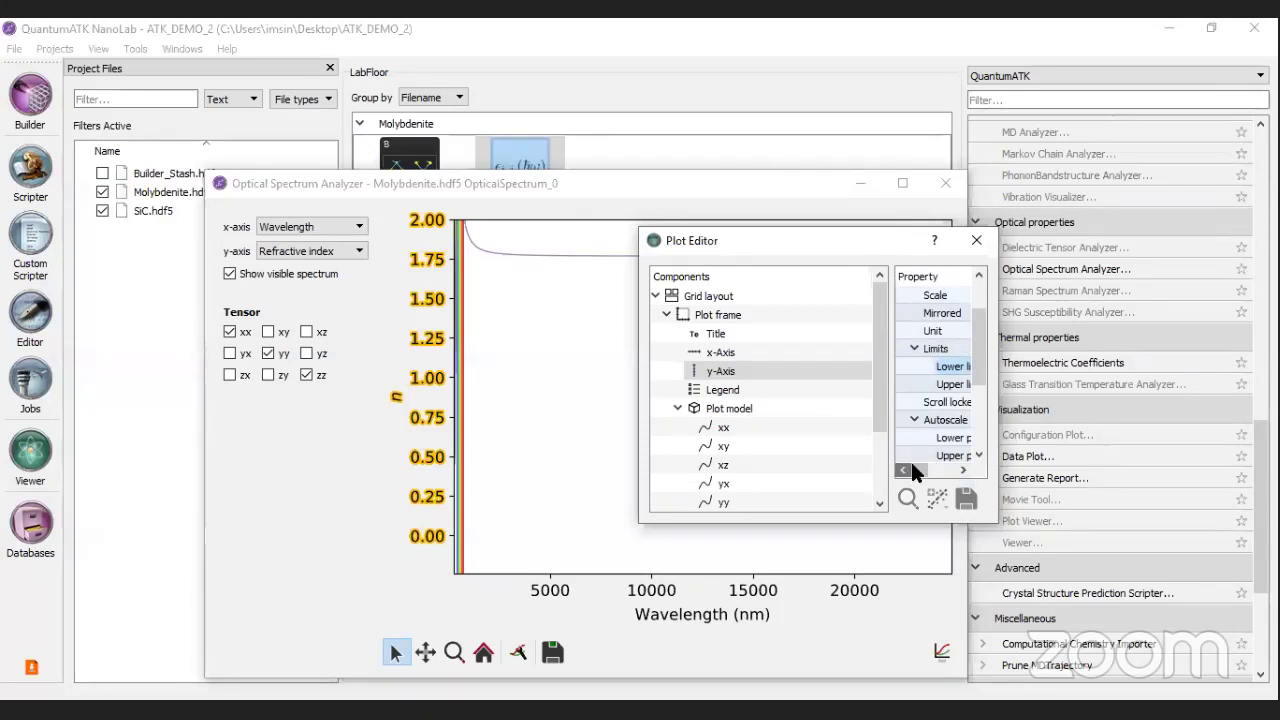
pyautogui.press('Escape')
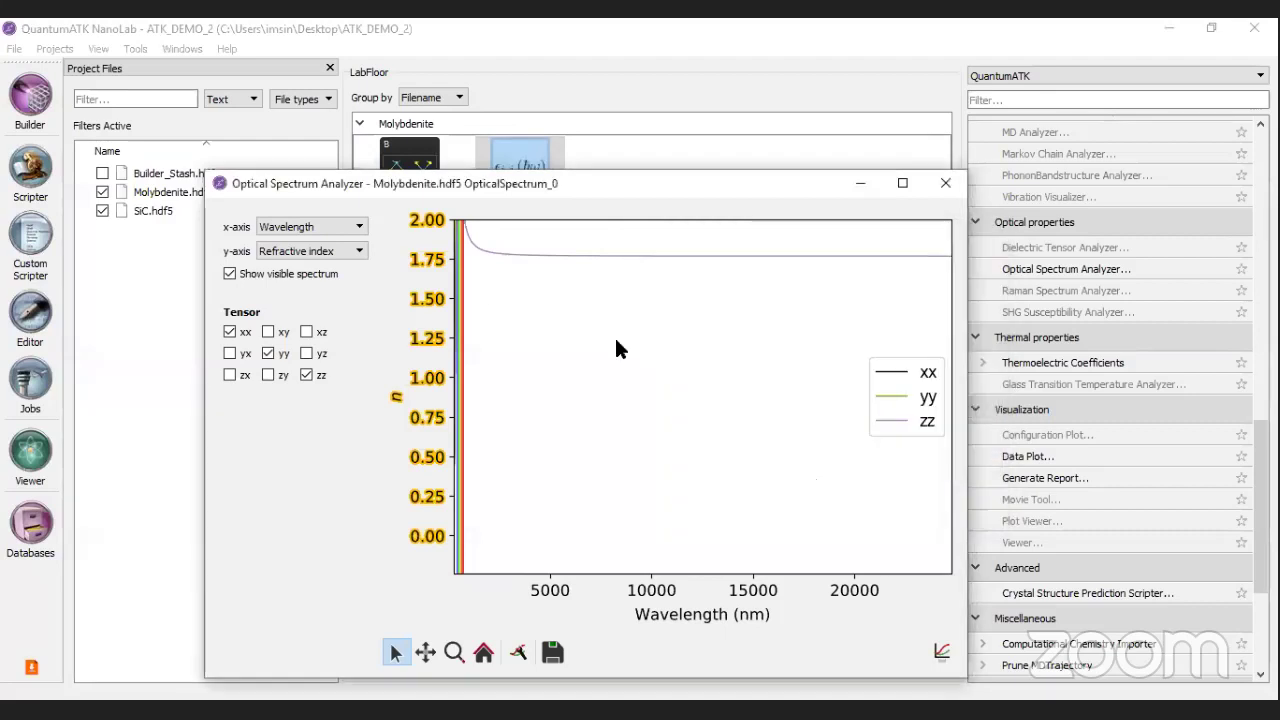
# Step: Plot the molybdenite refractive index against frequency and finally against wavenumber on the x-axis
pyautogui.click(320, 226)
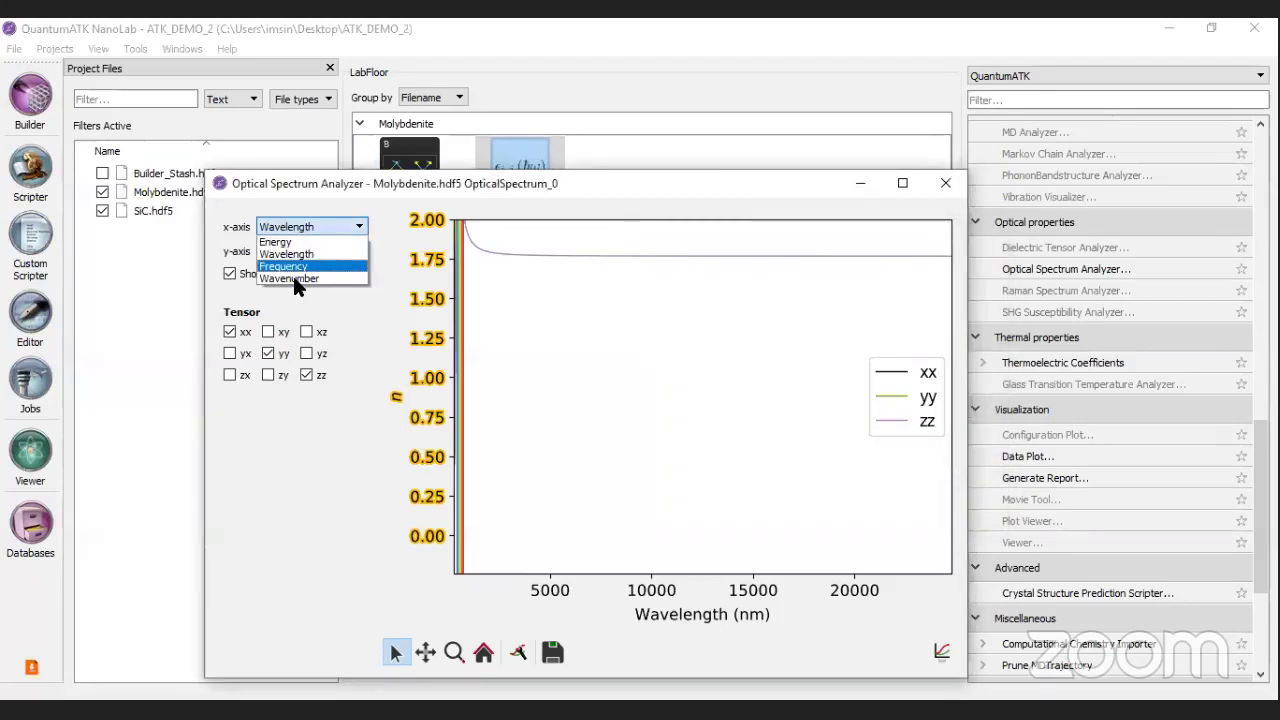
pyautogui.click(285, 257)
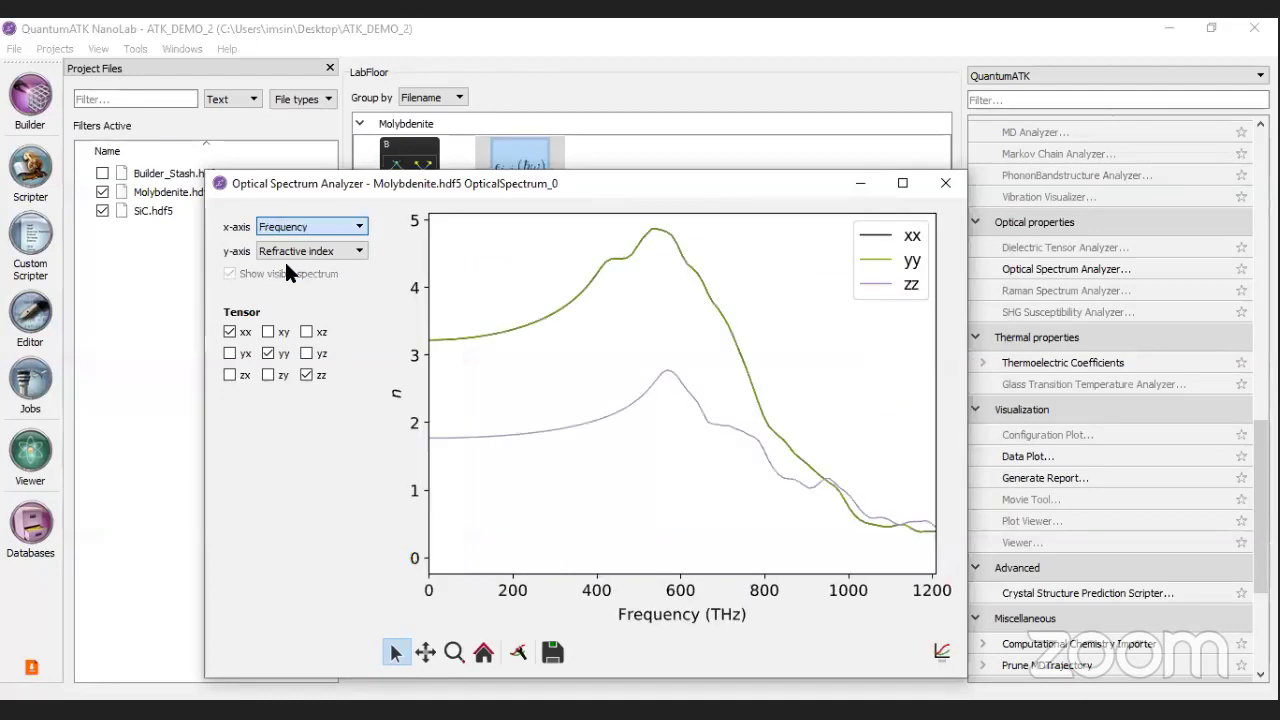
pyautogui.click(303, 230)
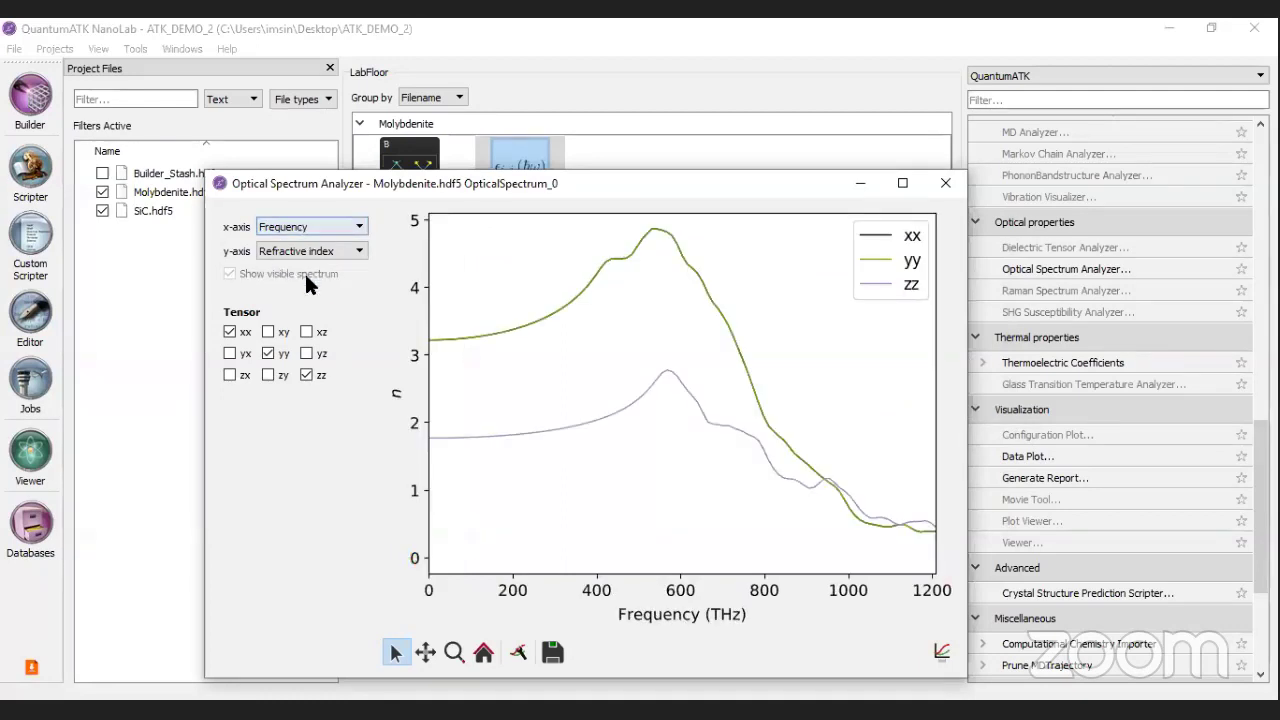
pyautogui.click(304, 271)
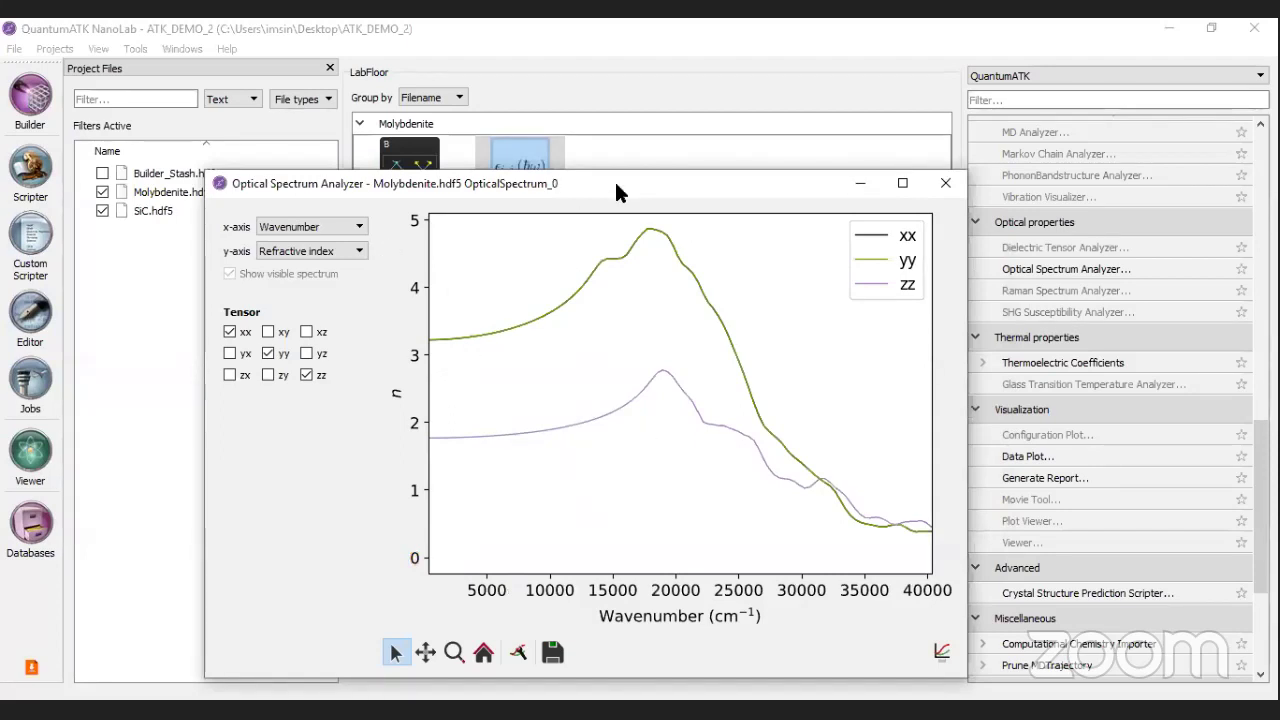
# Step: Plot the reflectivity and finally the dielectric constant on the y-axis, and close the Optical Spectrum Analyzer
pyautogui.click(302, 247)
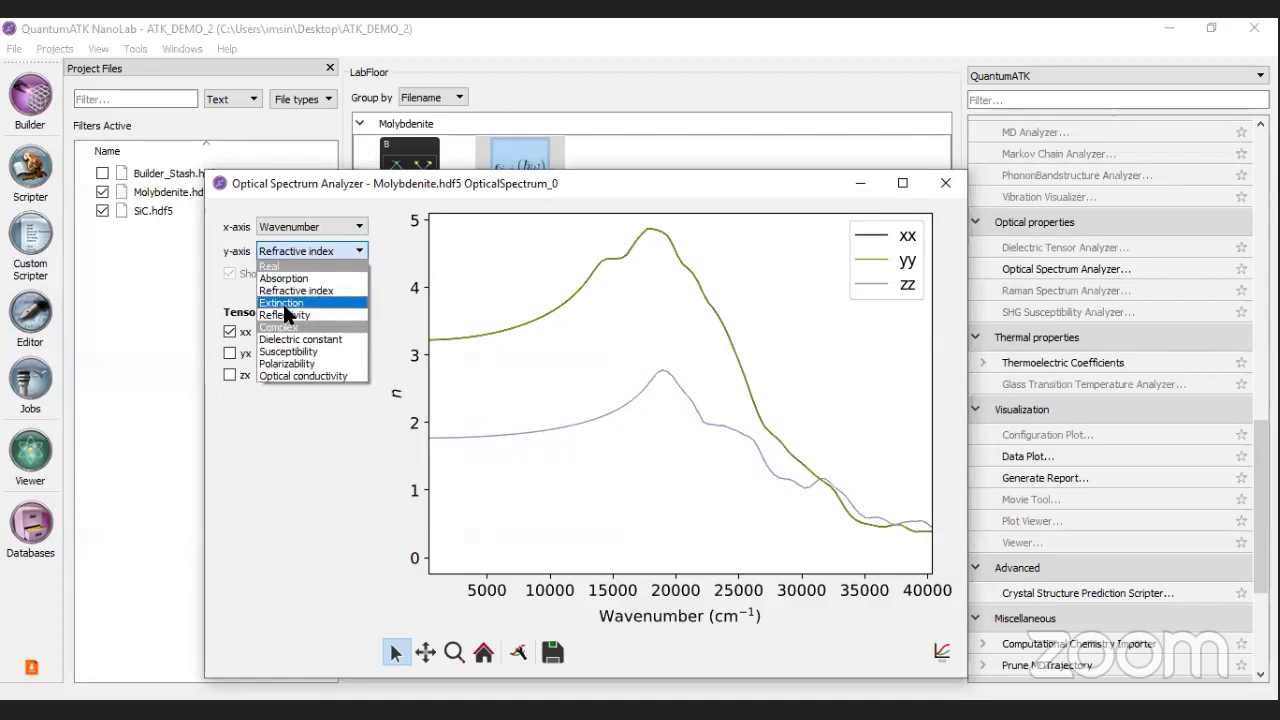
pyautogui.click(286, 313)
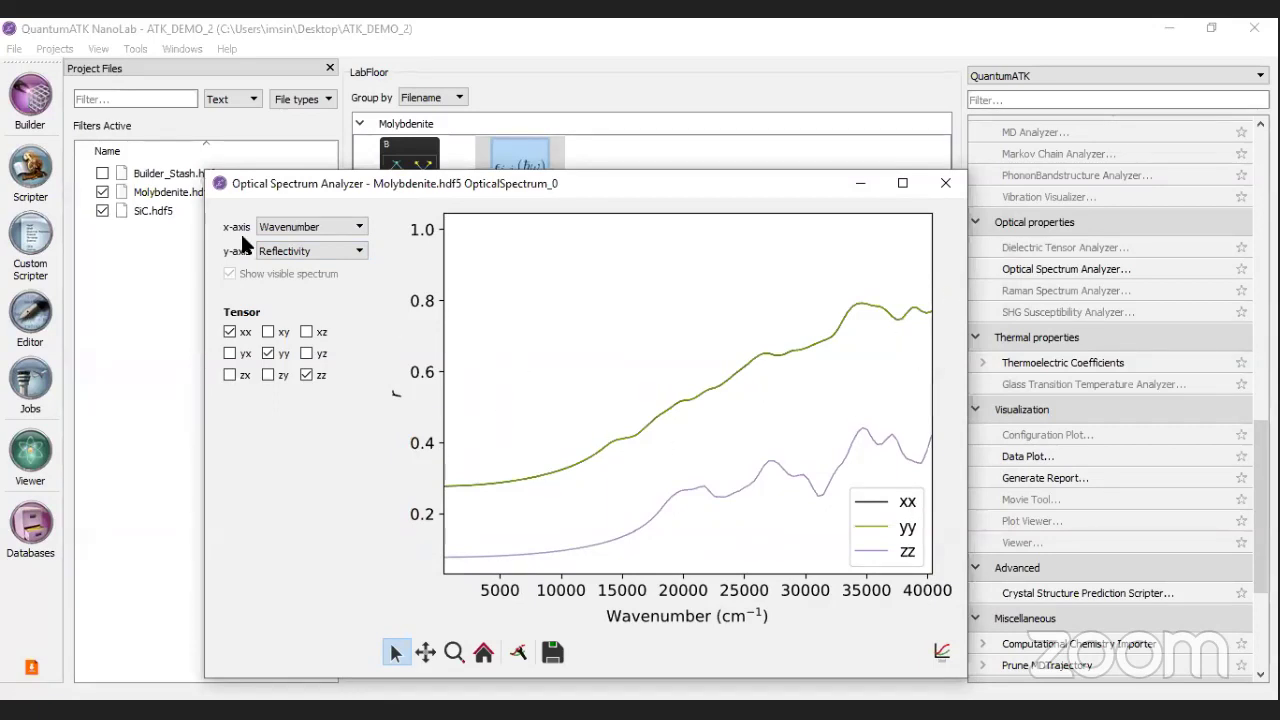
pyautogui.click(303, 252)
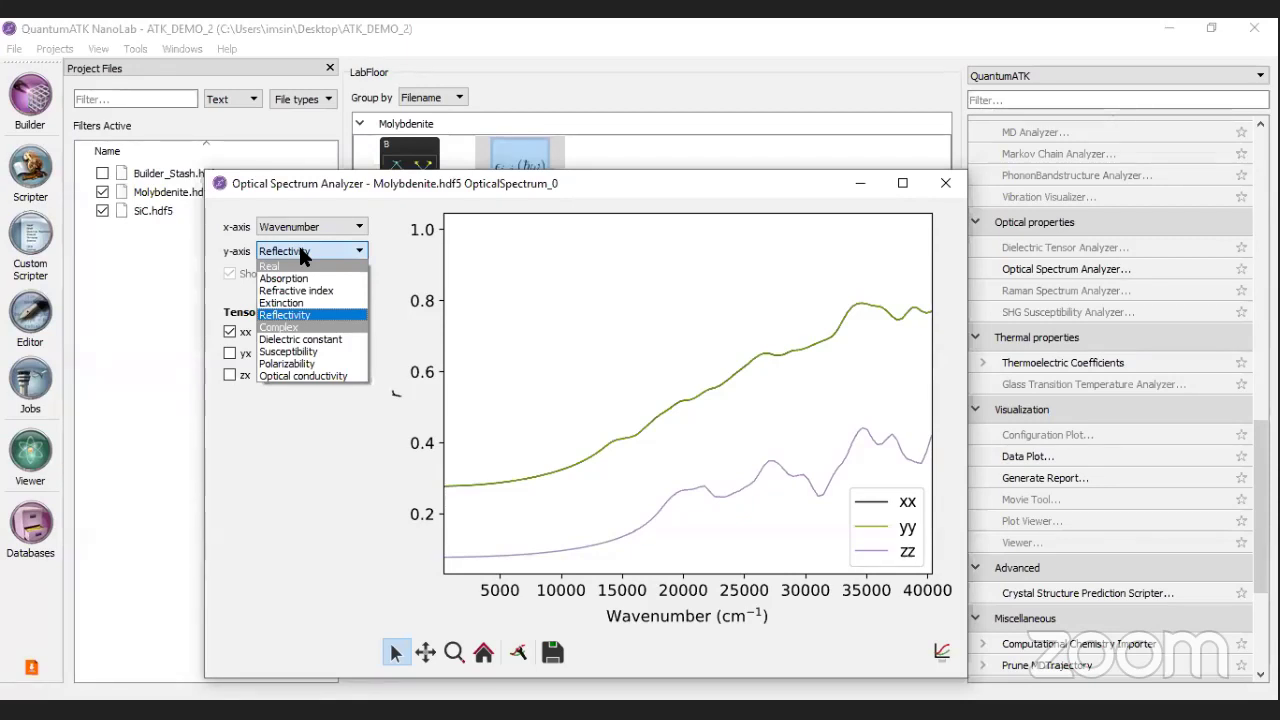
pyautogui.click(322, 340)
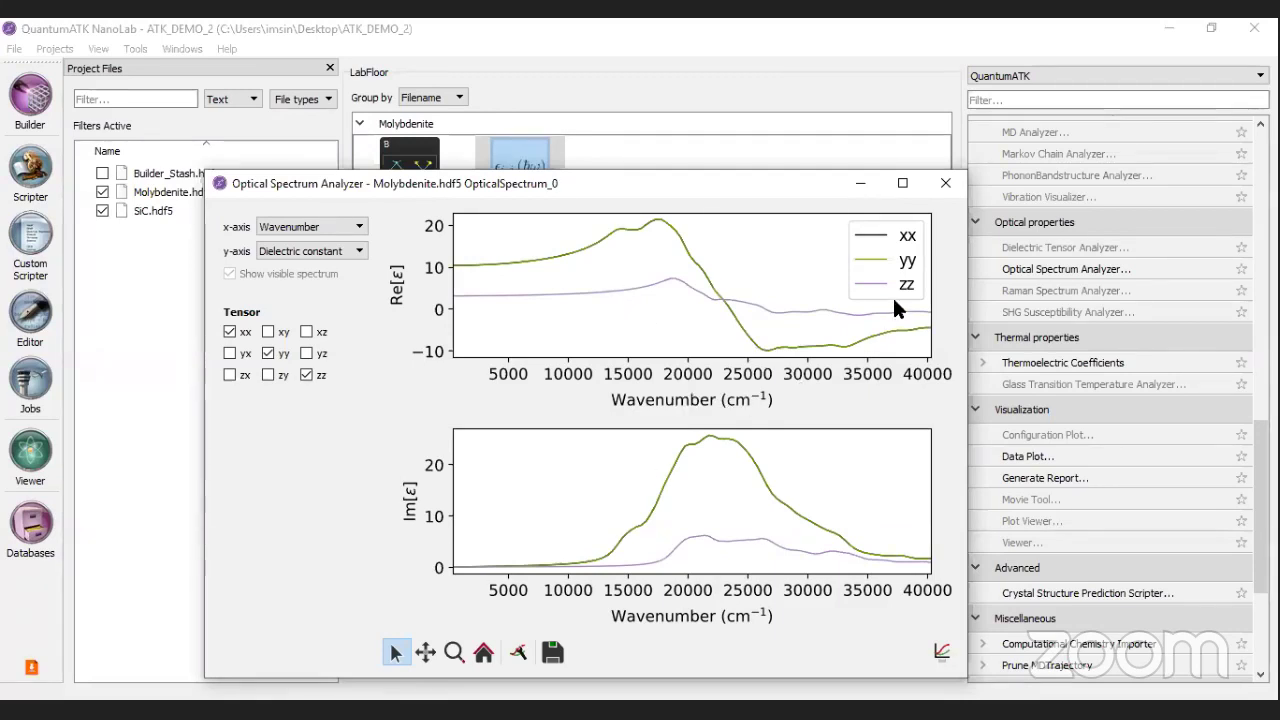
pyautogui.click(946, 185)
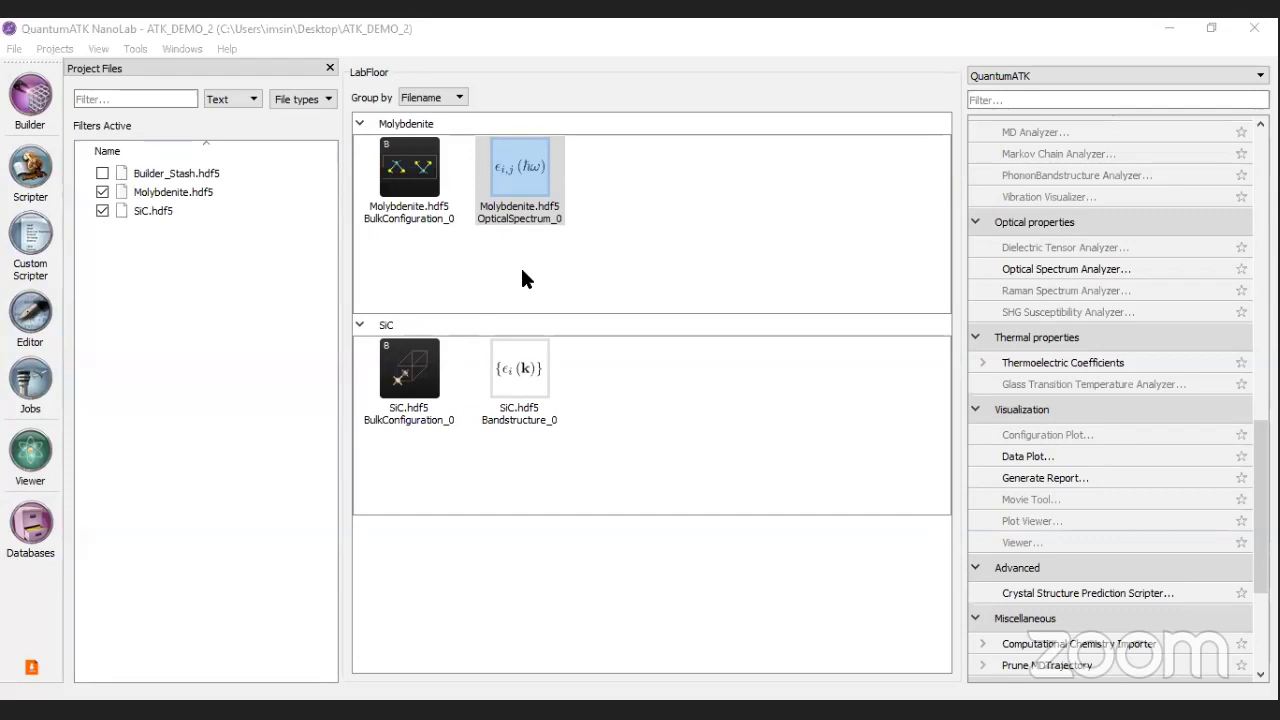
# Step: Switch to the Builder with the Gold [100]/Silver [100] interface and collapse the Interface Builder settings
pyautogui.hotkey('alt', 'Tab')
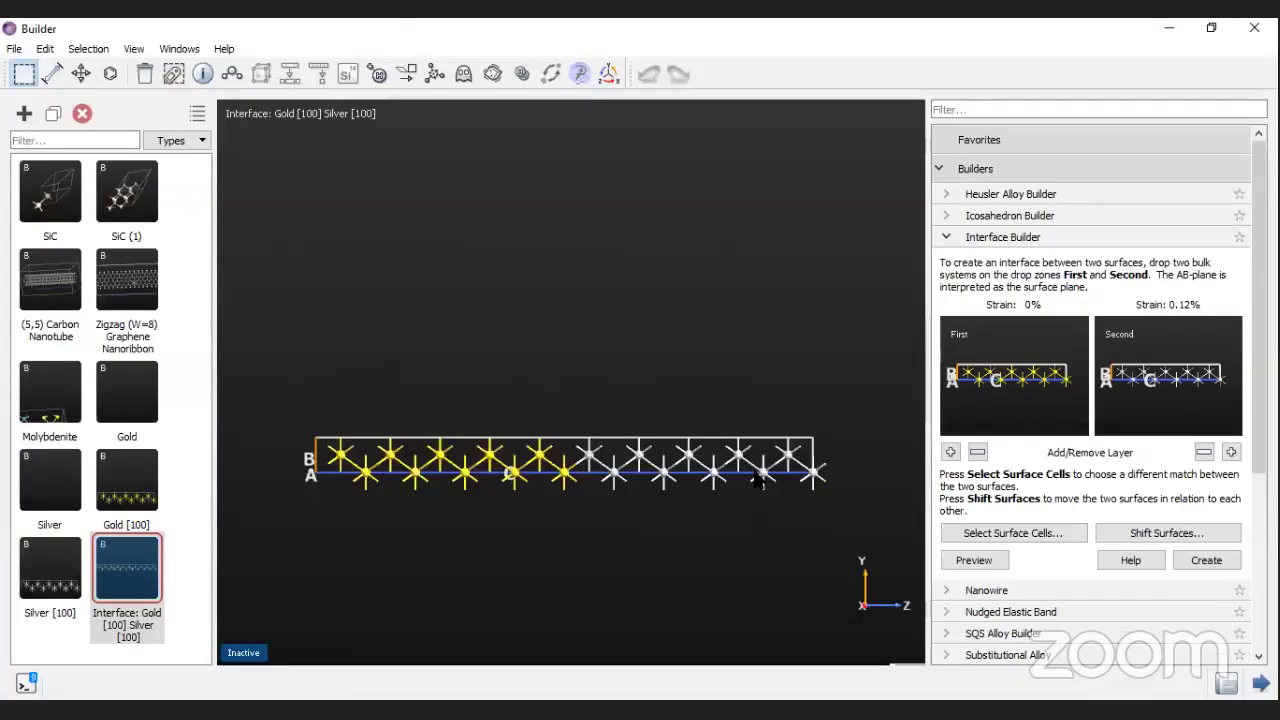
pyautogui.scroll(-1, 1000, 300)
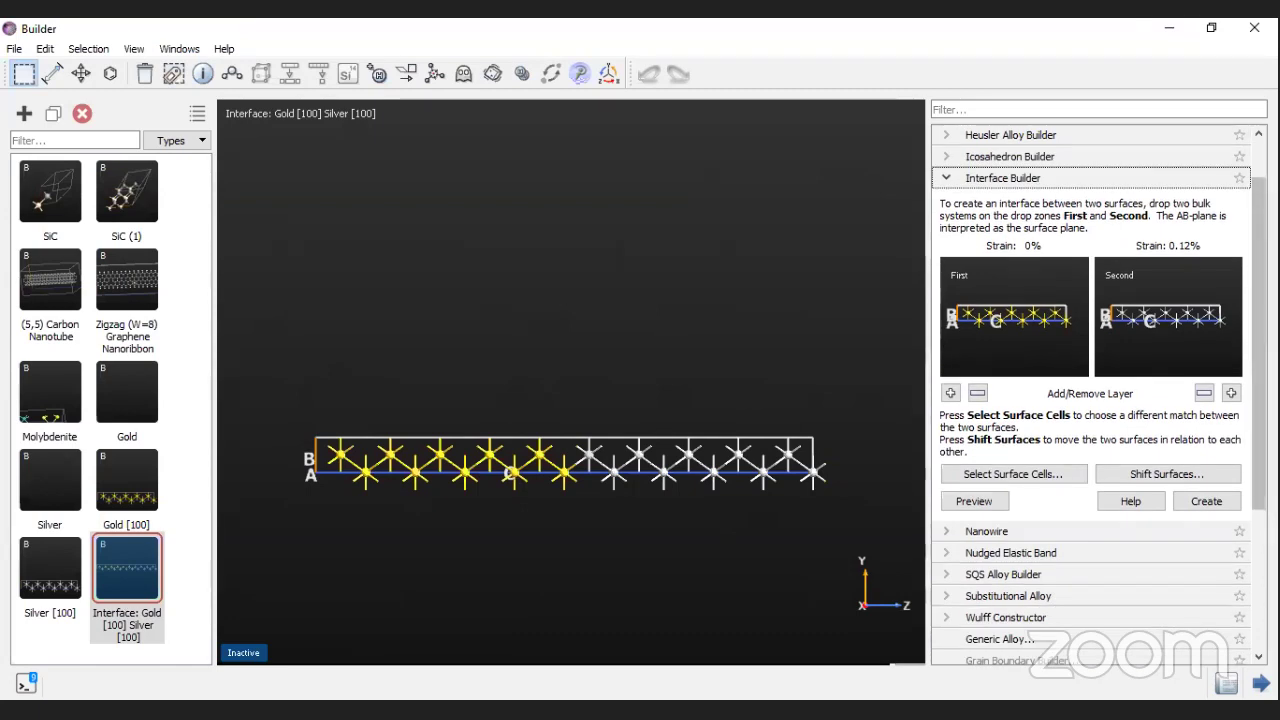
pyautogui.scroll(-2, 1250, 270)
pyautogui.scroll(-2, 1137, 371)
pyautogui.scroll(5, 1120, 340)
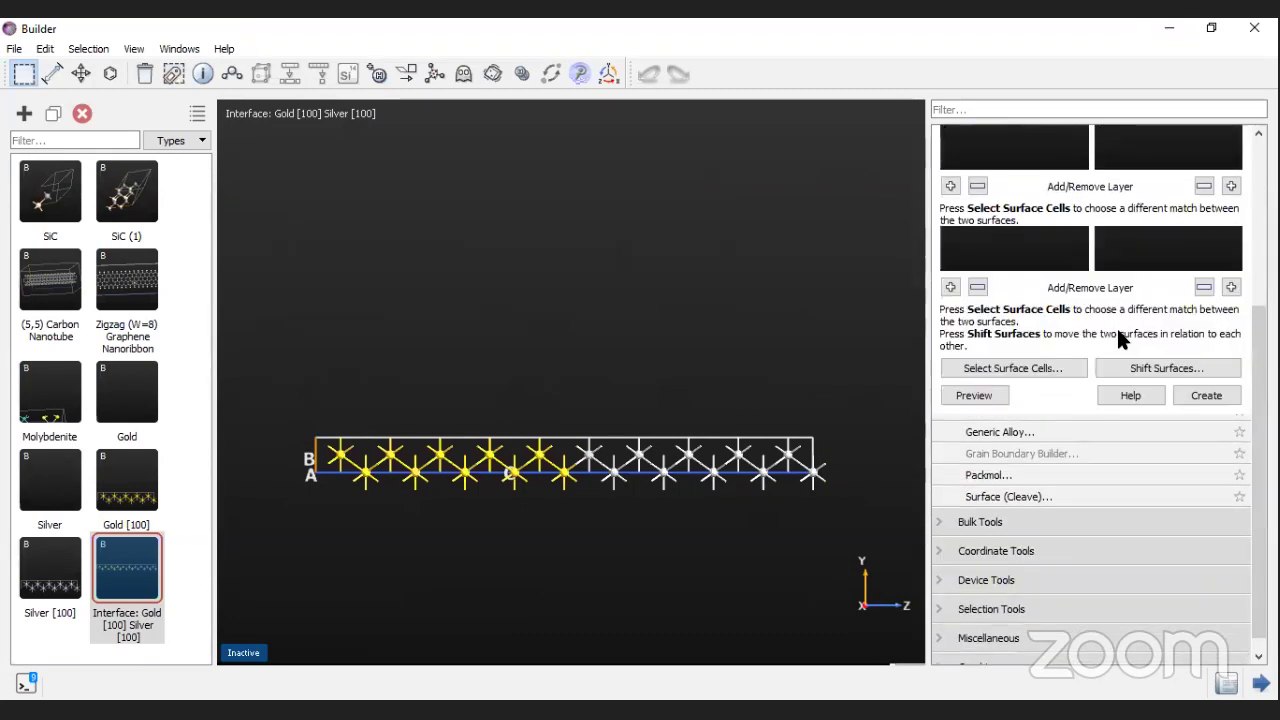
pyautogui.click(946, 237)
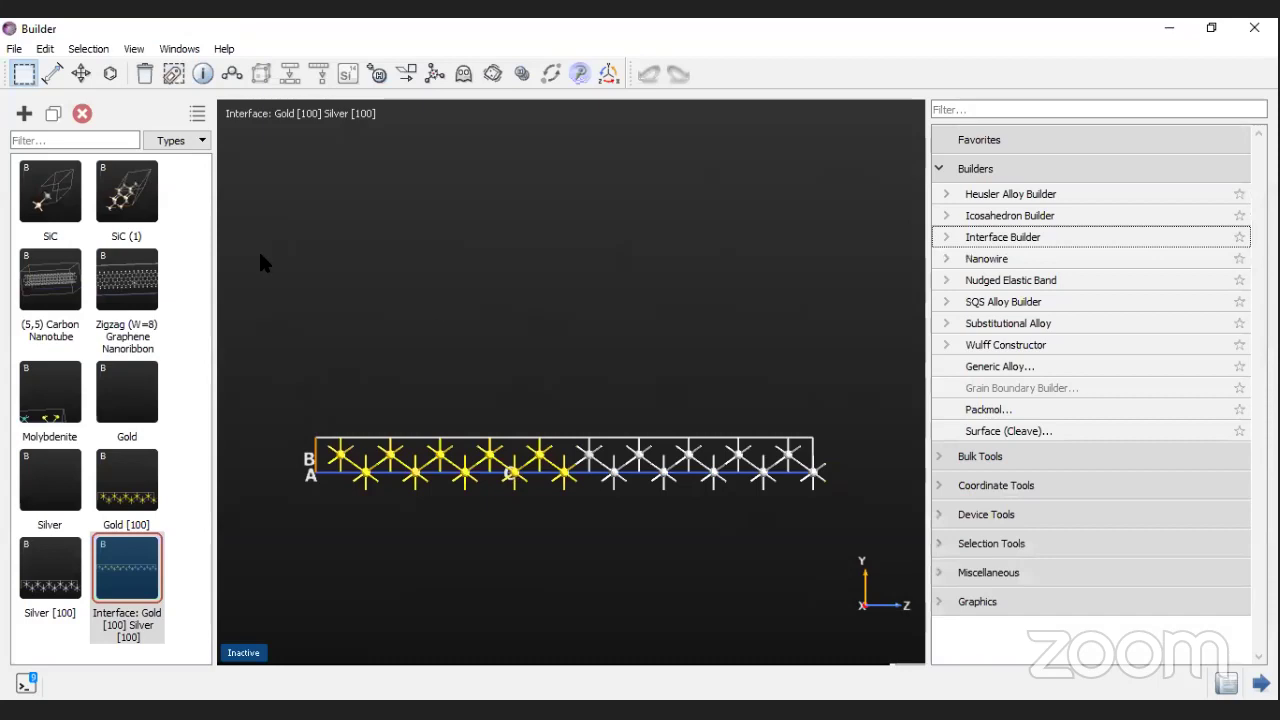
# Step: Select the SiC configuration, view its electron density script in the Script Generator, and return to the Builder
pyautogui.click(24, 113)
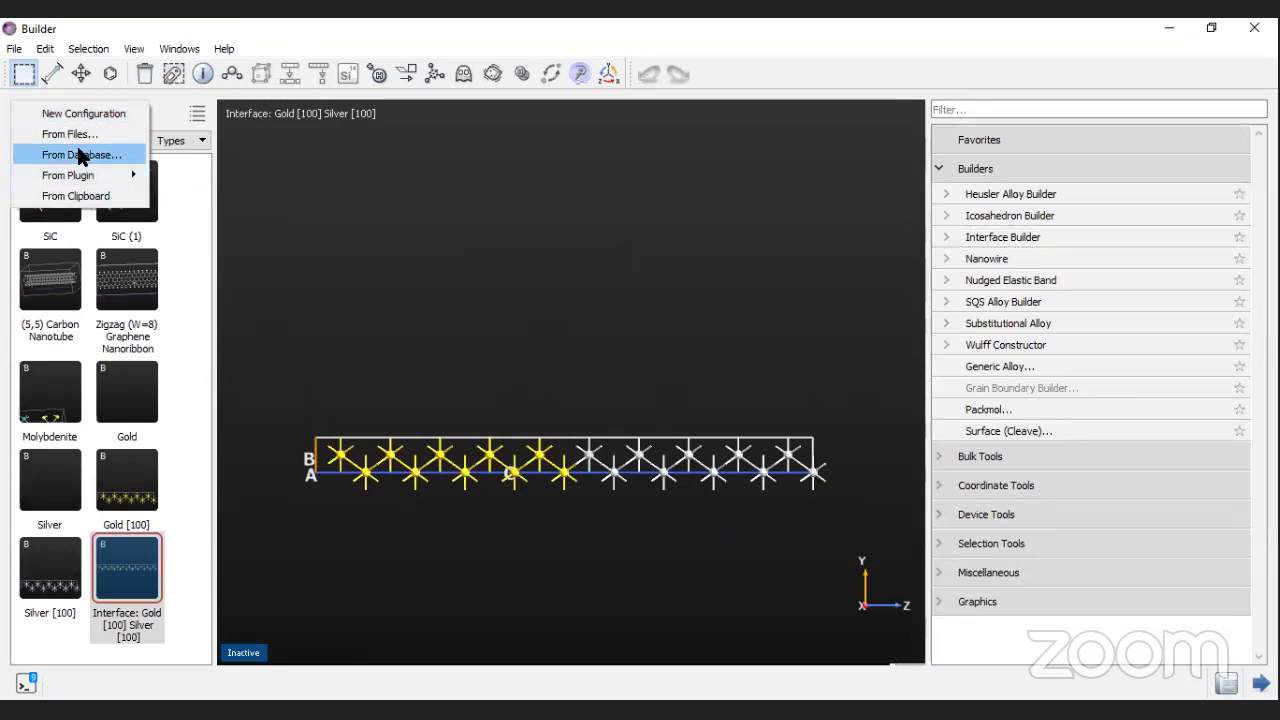
pyautogui.click(198, 215)
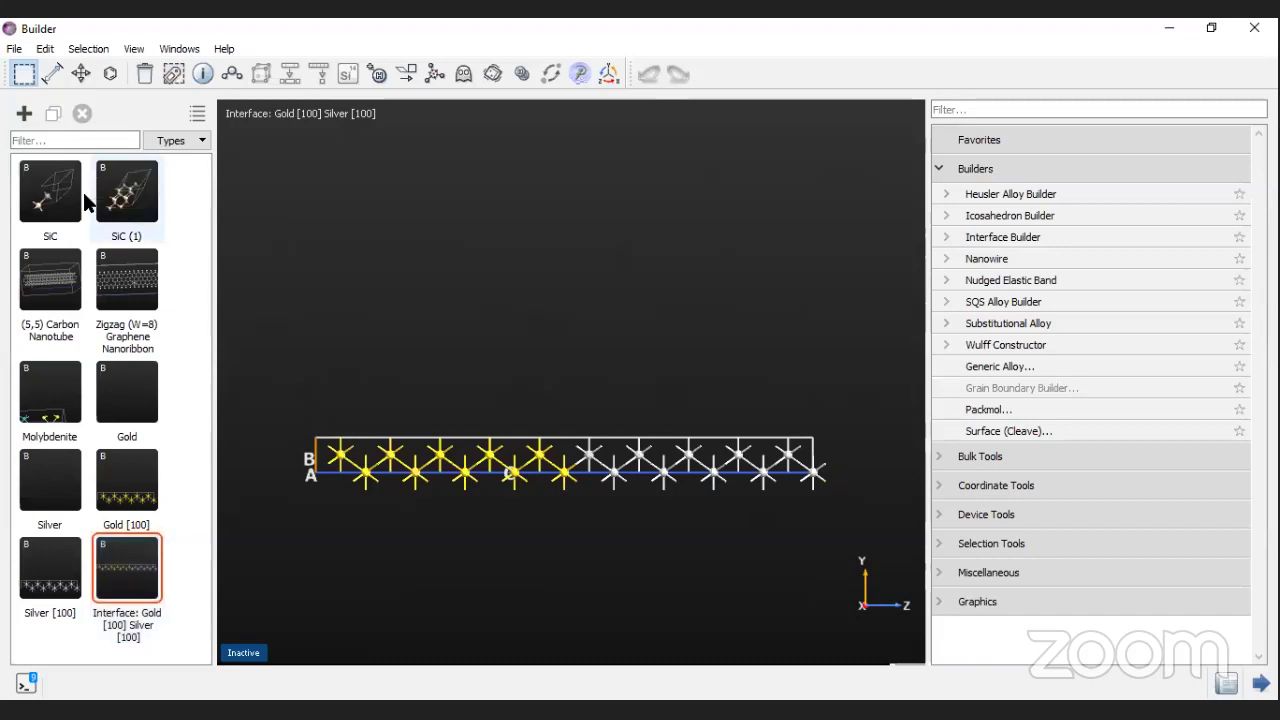
pyautogui.click(50, 183)
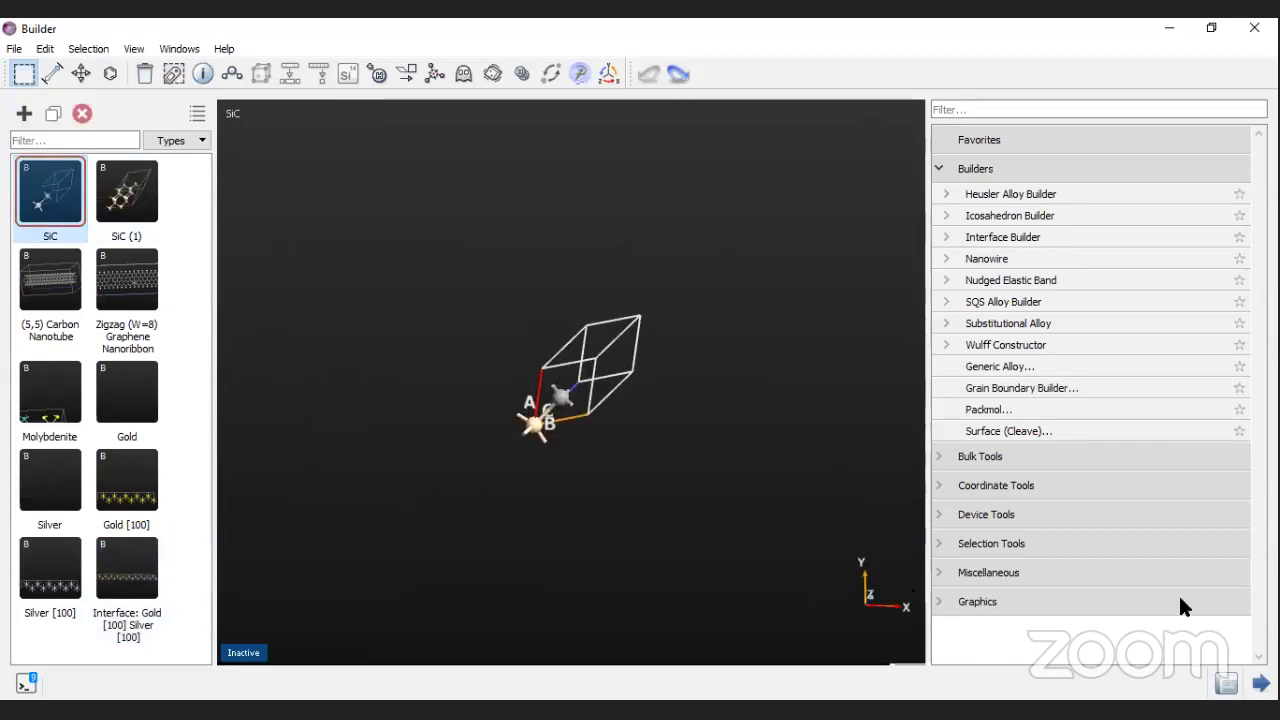
pyautogui.click(1261, 683)
pyautogui.click(1150, 603)
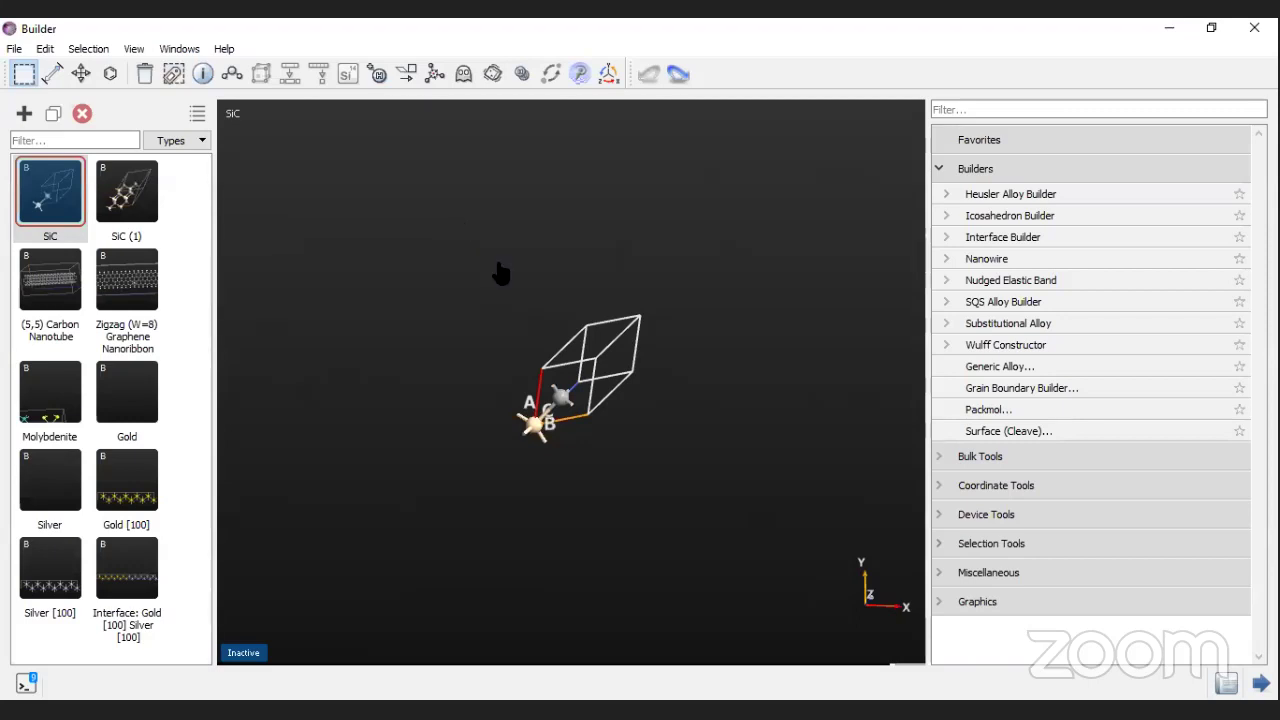
pyautogui.hotkey('alt', 'Tab')
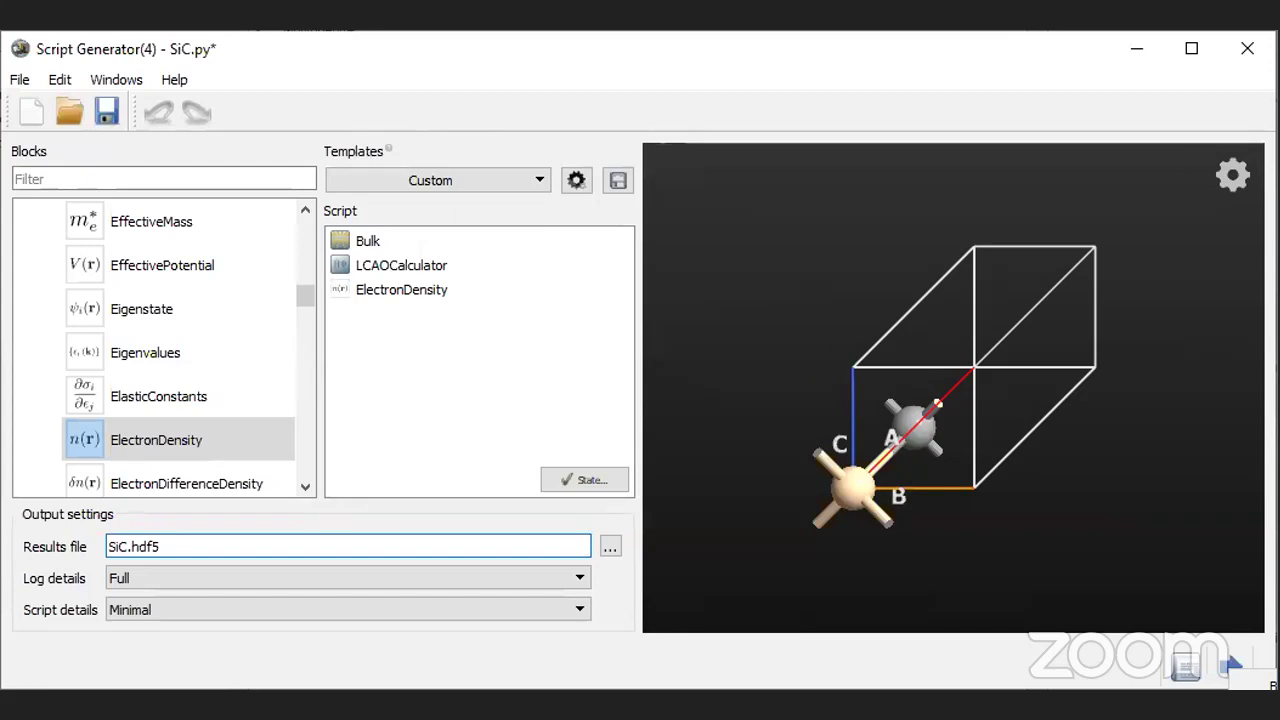
pyautogui.hotkey('alt', 'Tab')
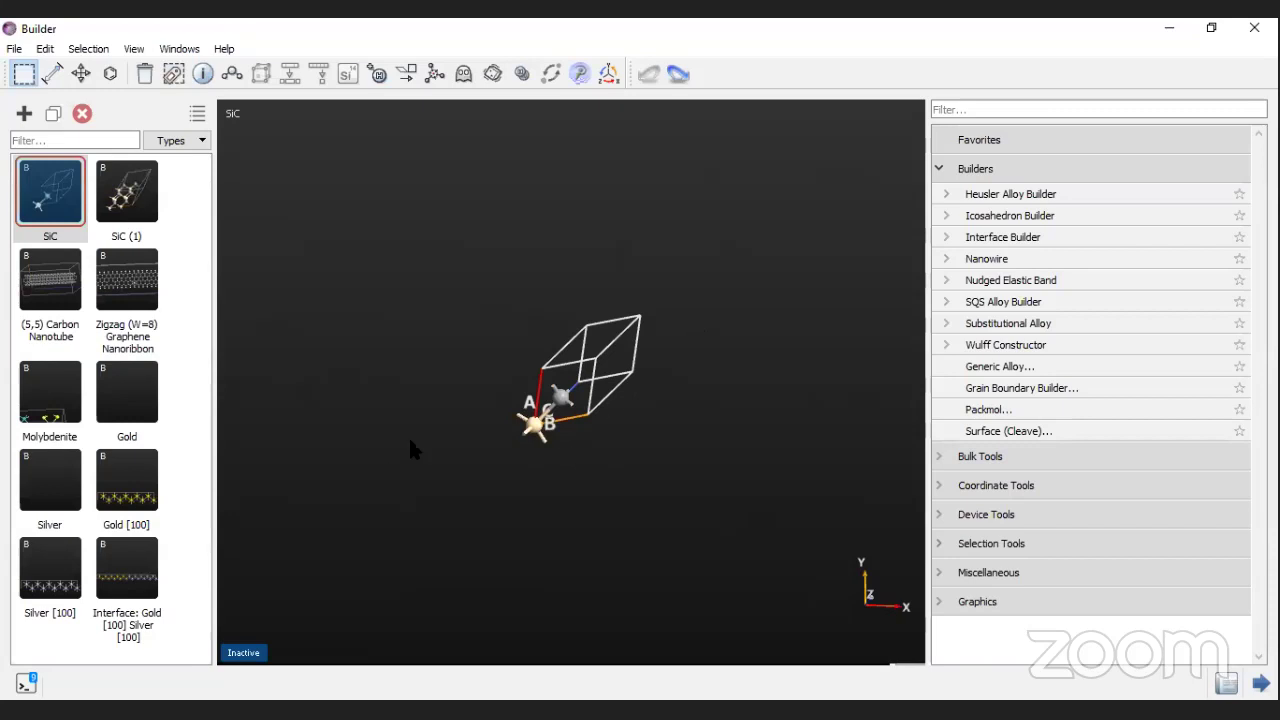
# Step: Examine the Bulk Tools, including Repeat, and the Device Tools for SiC, and show the Gold [100]/Silver [100] interface
pyautogui.moveTo(556, 450); pyautogui.dragTo(523, 314)
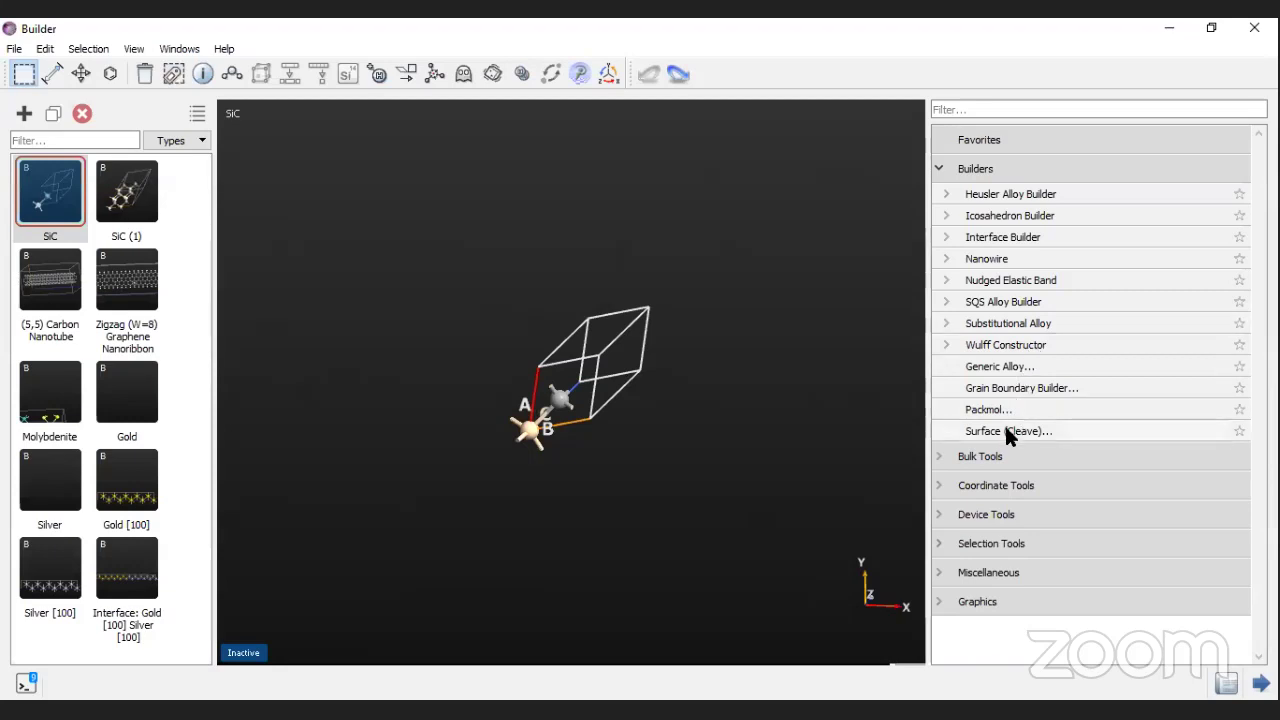
pyautogui.click(957, 166)
pyautogui.click(964, 195)
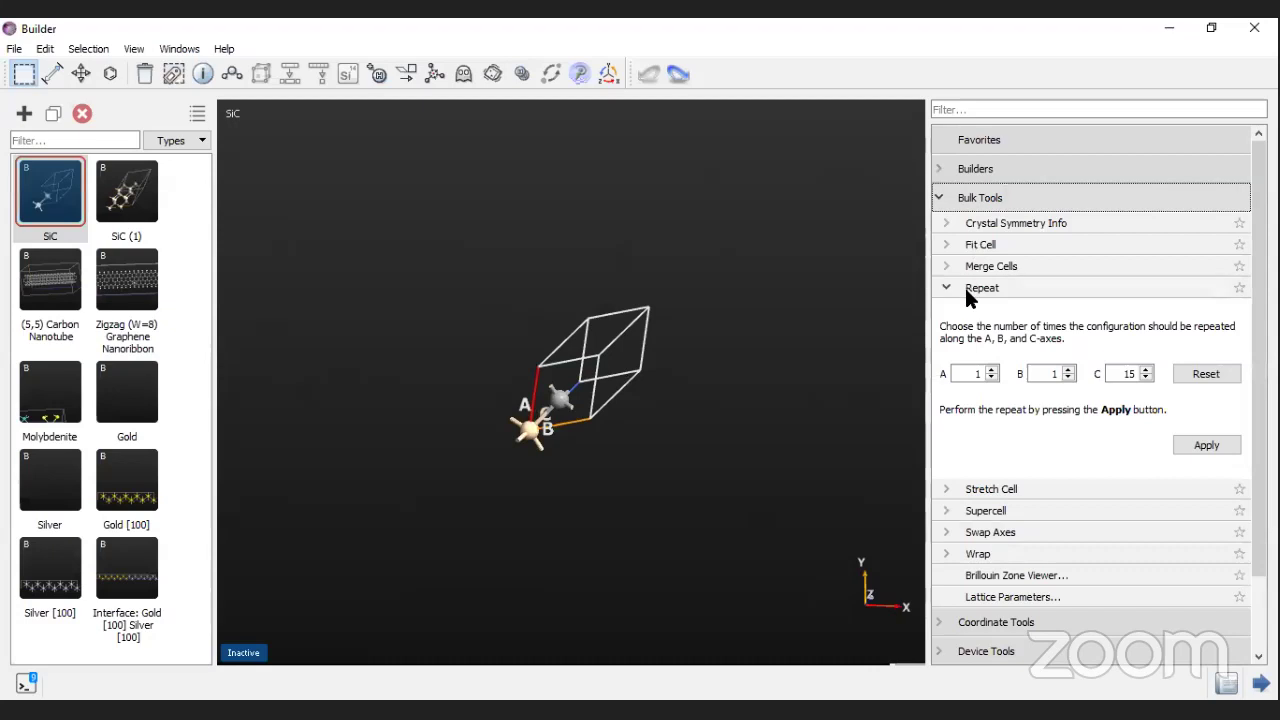
pyautogui.click(966, 288)
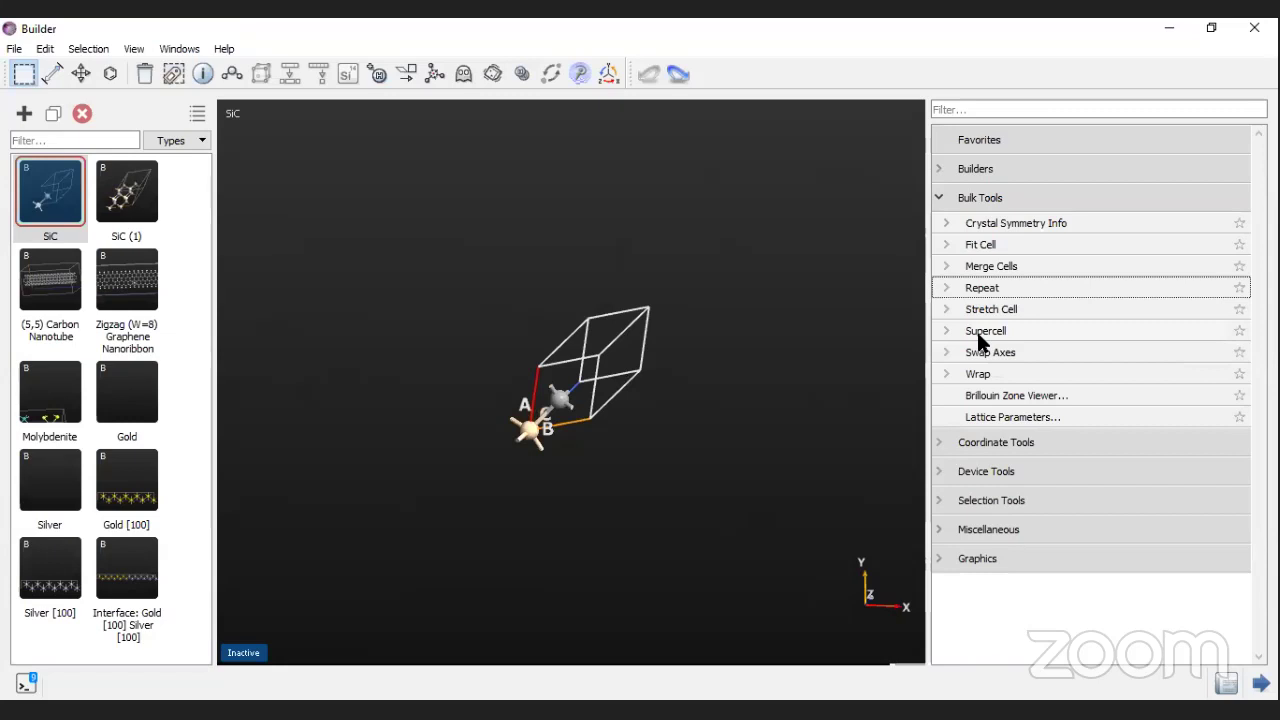
pyautogui.click(944, 197)
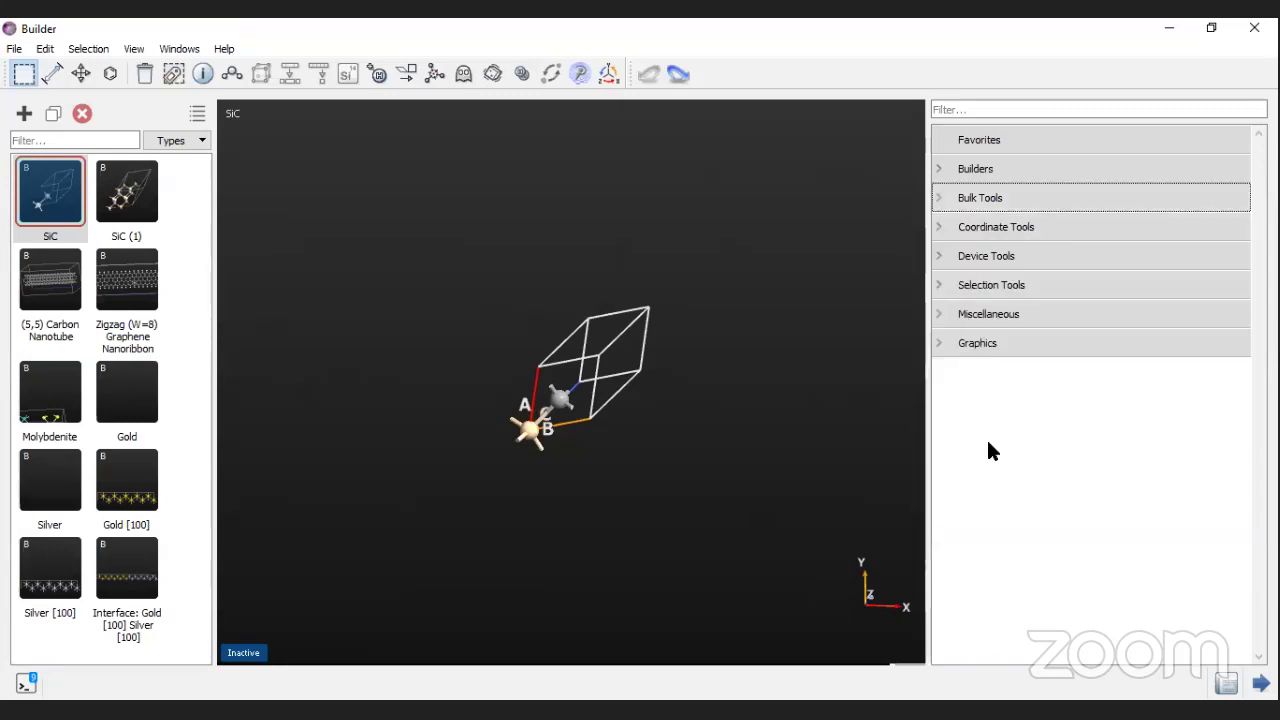
pyautogui.click(975, 256)
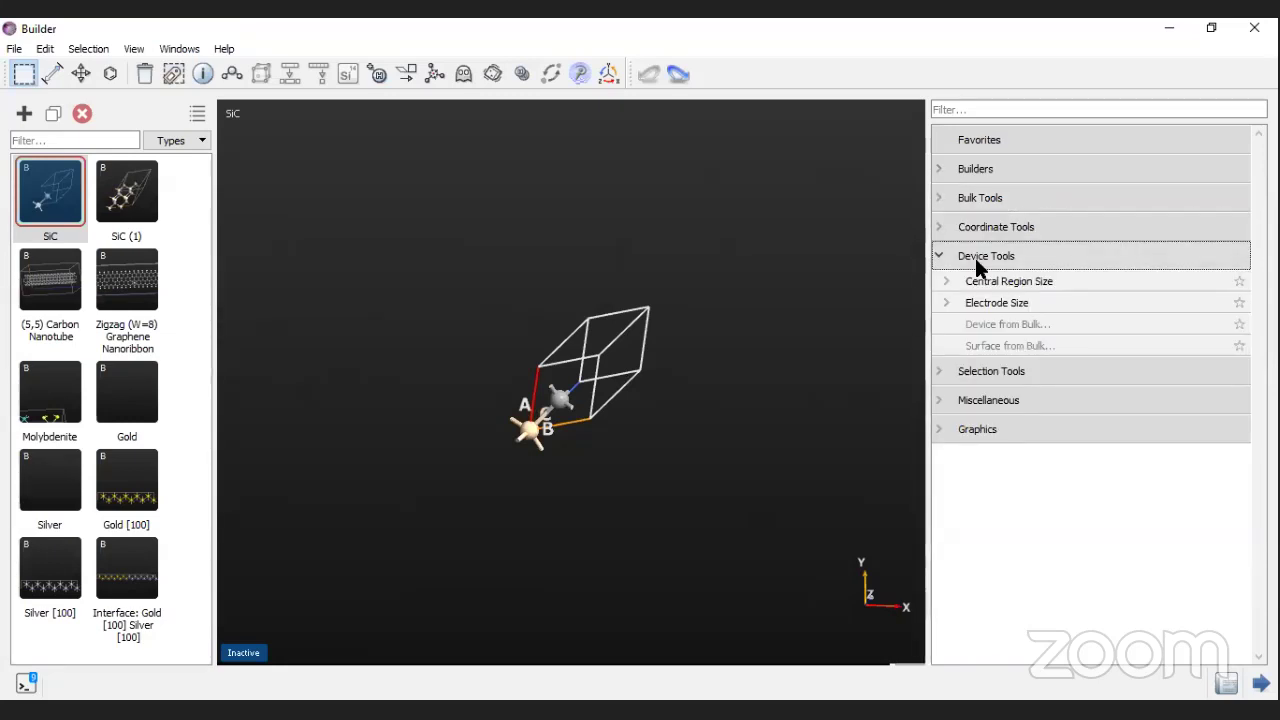
pyautogui.click(975, 257)
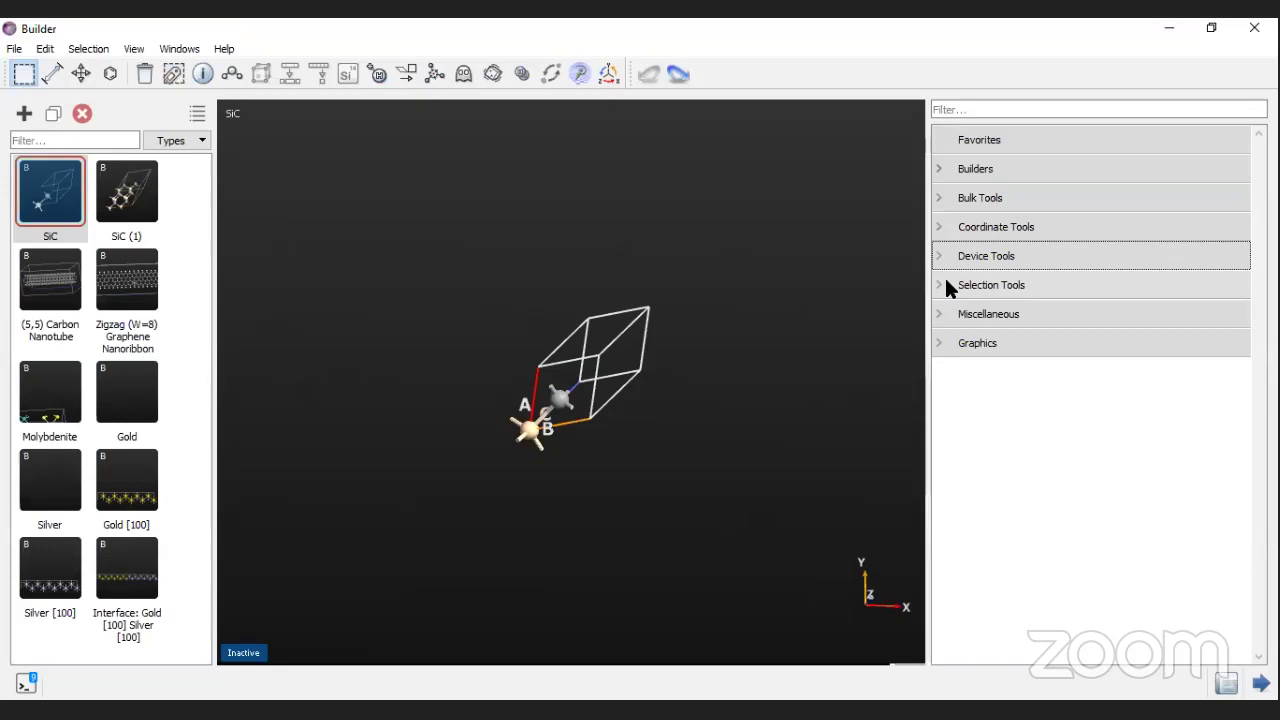
pyautogui.click(123, 568)
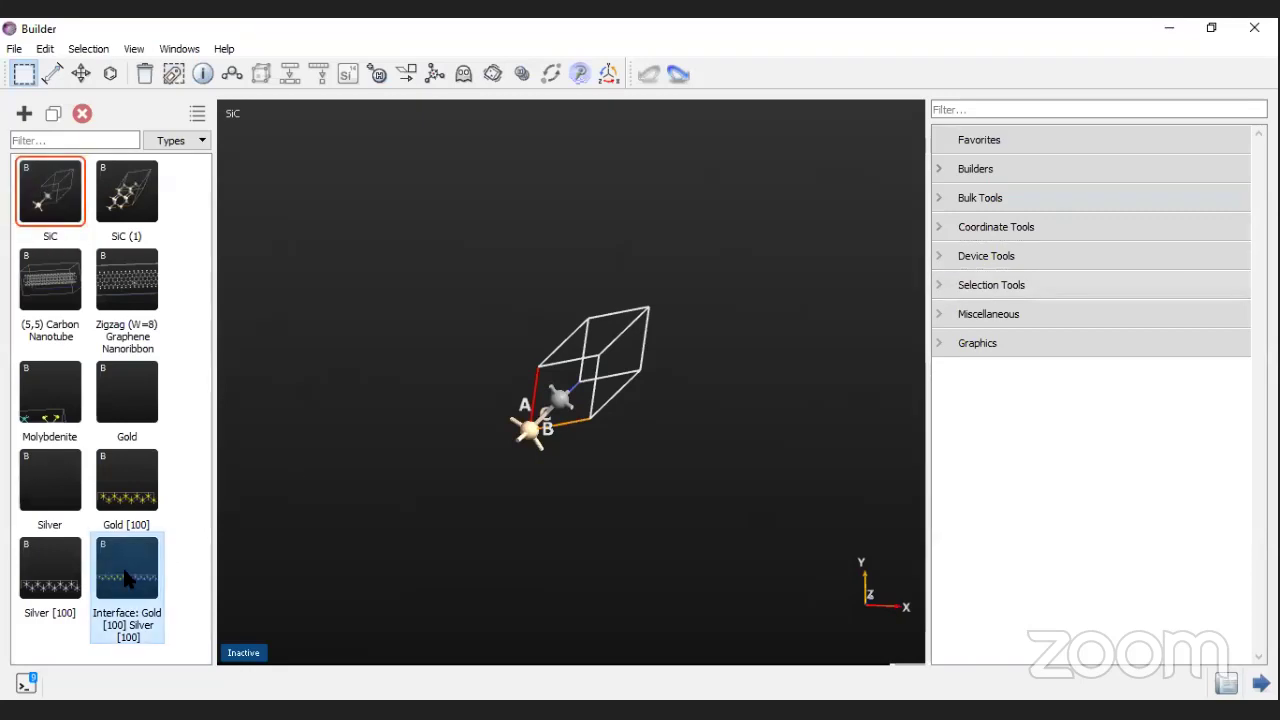
pyautogui.moveTo(634, 543)
pyautogui.mouseDown()
pyautogui.moveTo(651, 414)
pyautogui.moveTo(637, 531)
pyautogui.mouseUp()
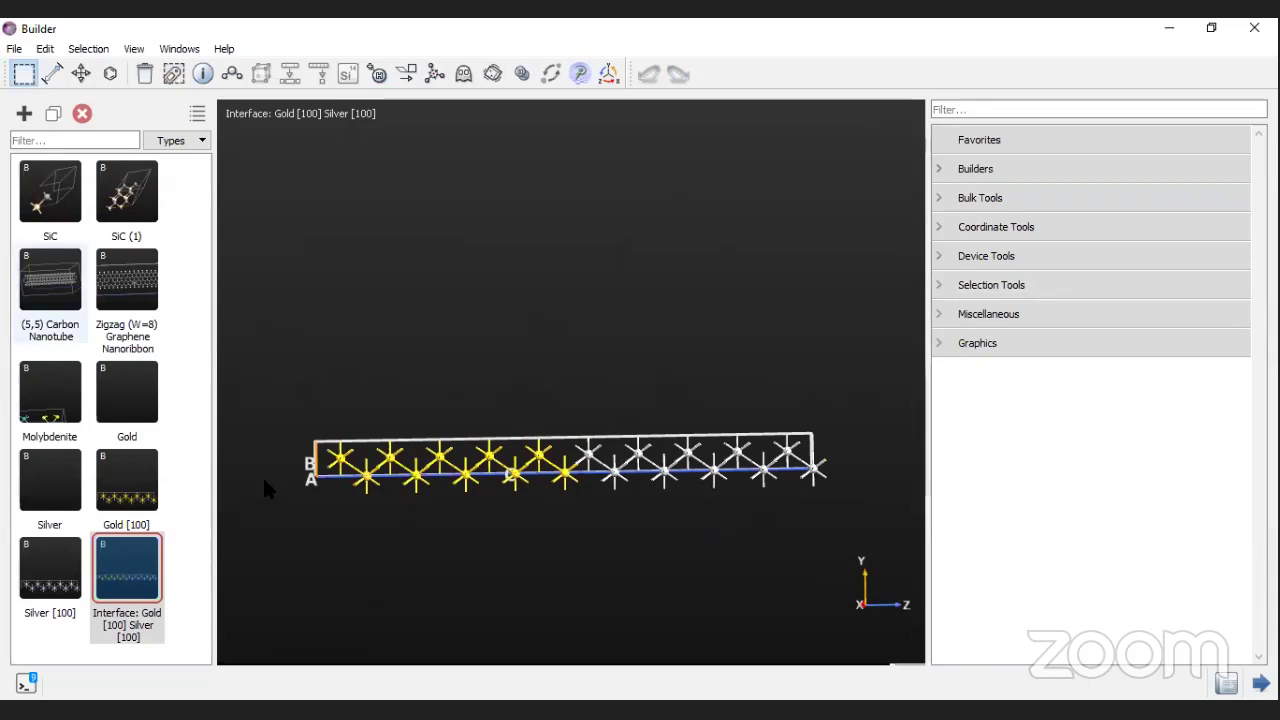
# Step: Create a device from the (5,5) Carbon Nanotube with left and right electrode extension lengths of 7.38300513 Å
pyautogui.click(83, 290)
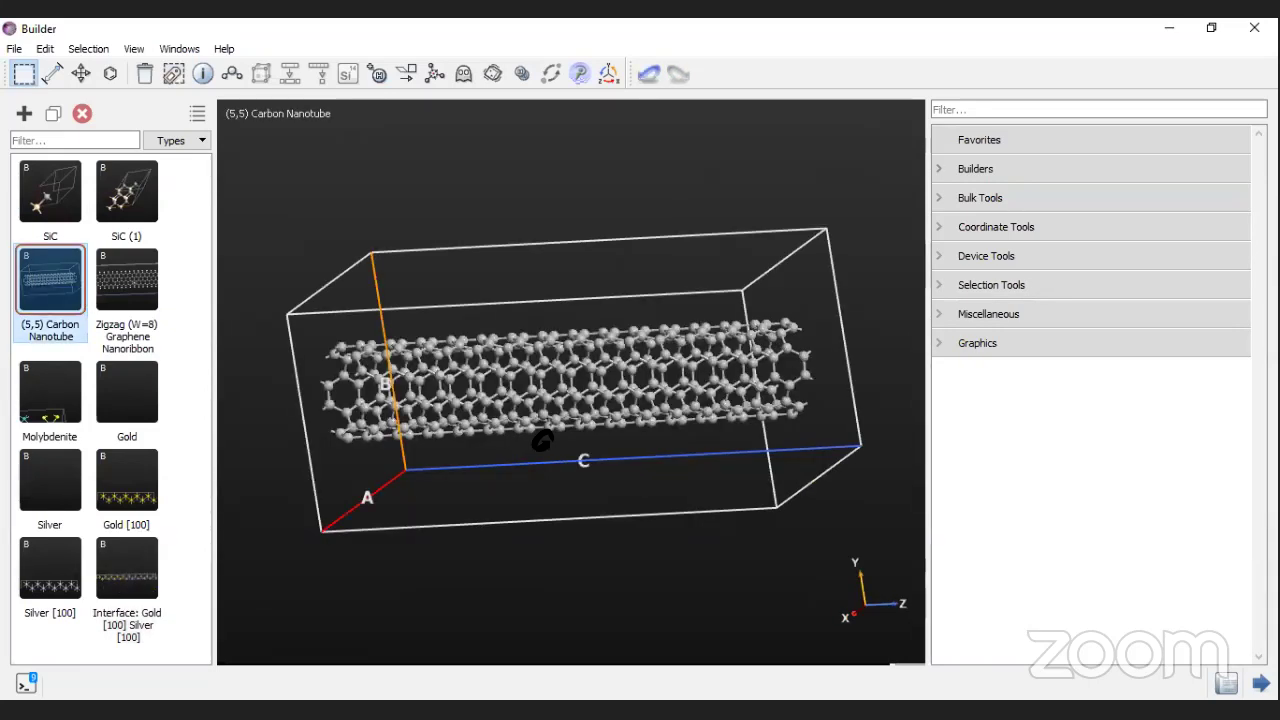
pyautogui.moveTo(543, 440); pyautogui.dragTo(453, 432)
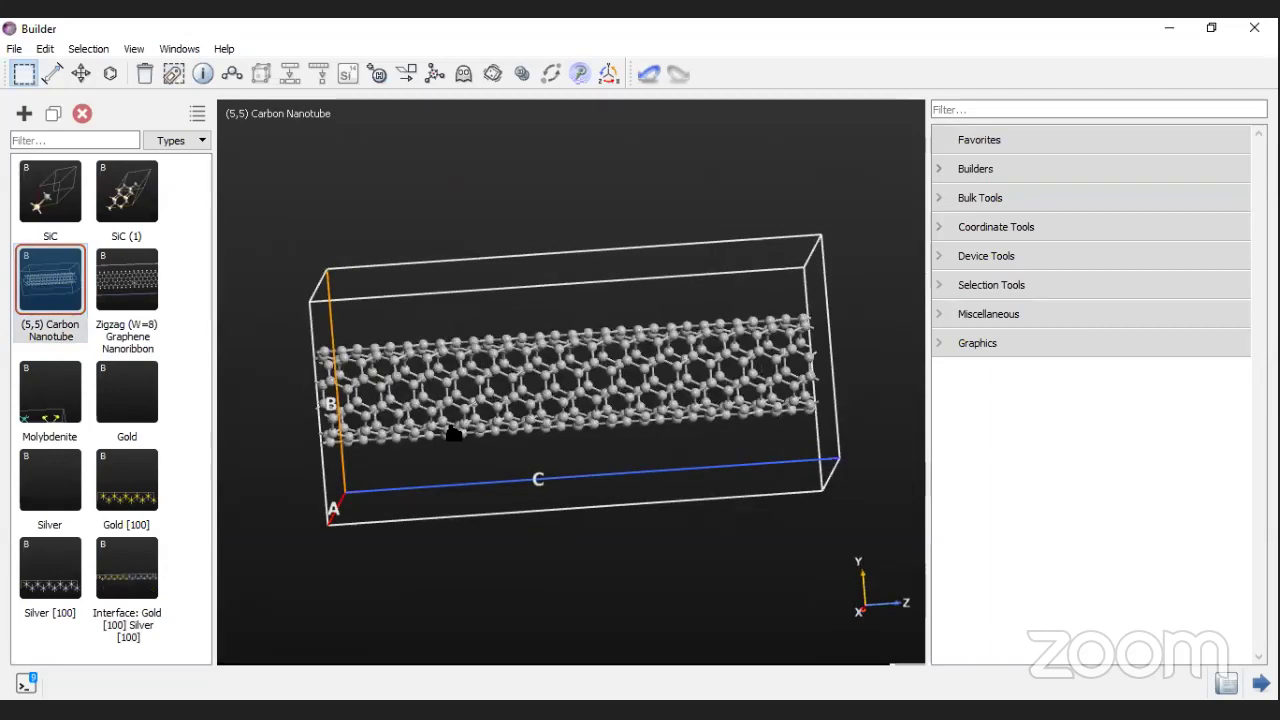
pyautogui.moveTo(453, 432)
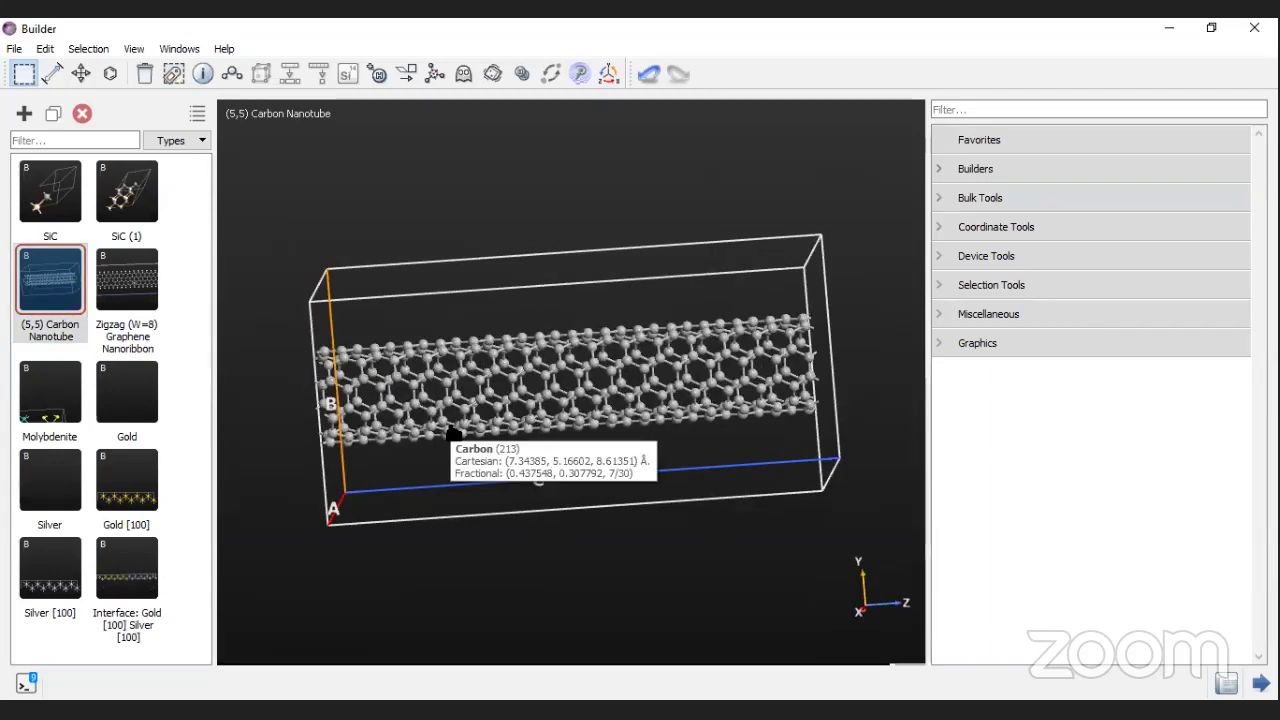
pyautogui.click(968, 262)
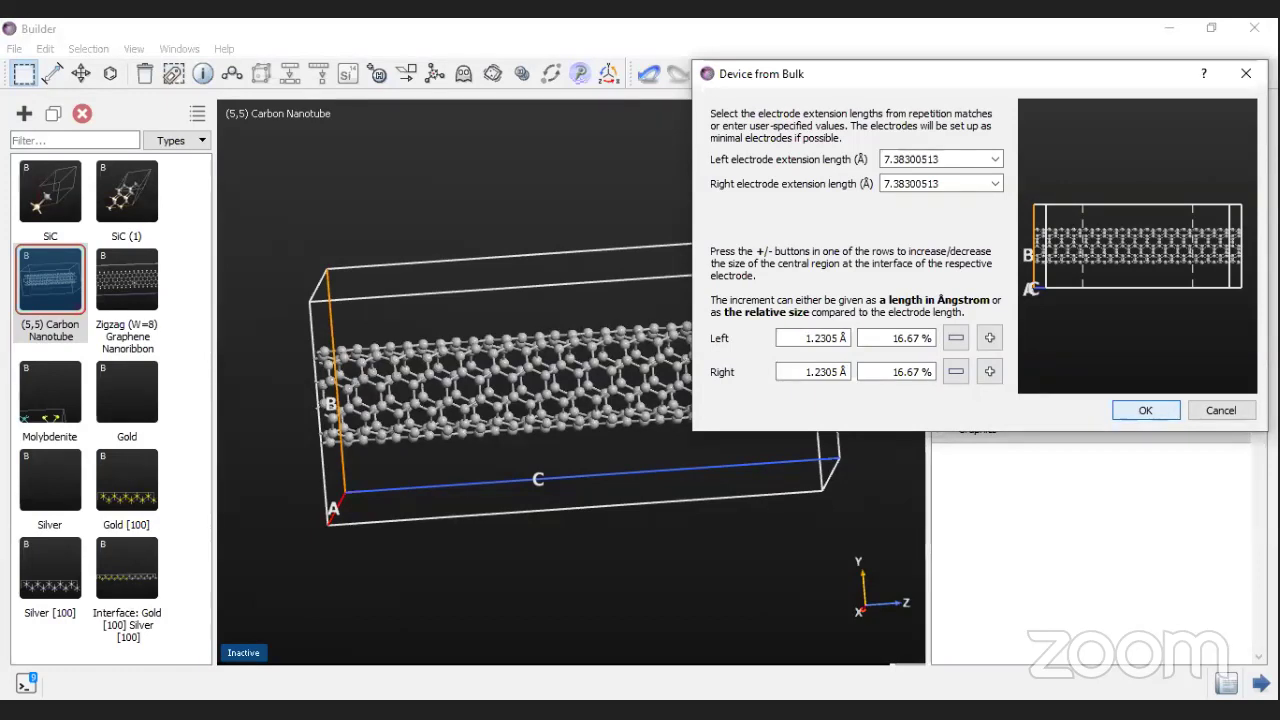
pyautogui.click(1145, 410)
pyautogui.moveTo(536, 428); pyautogui.dragTo(663, 532)
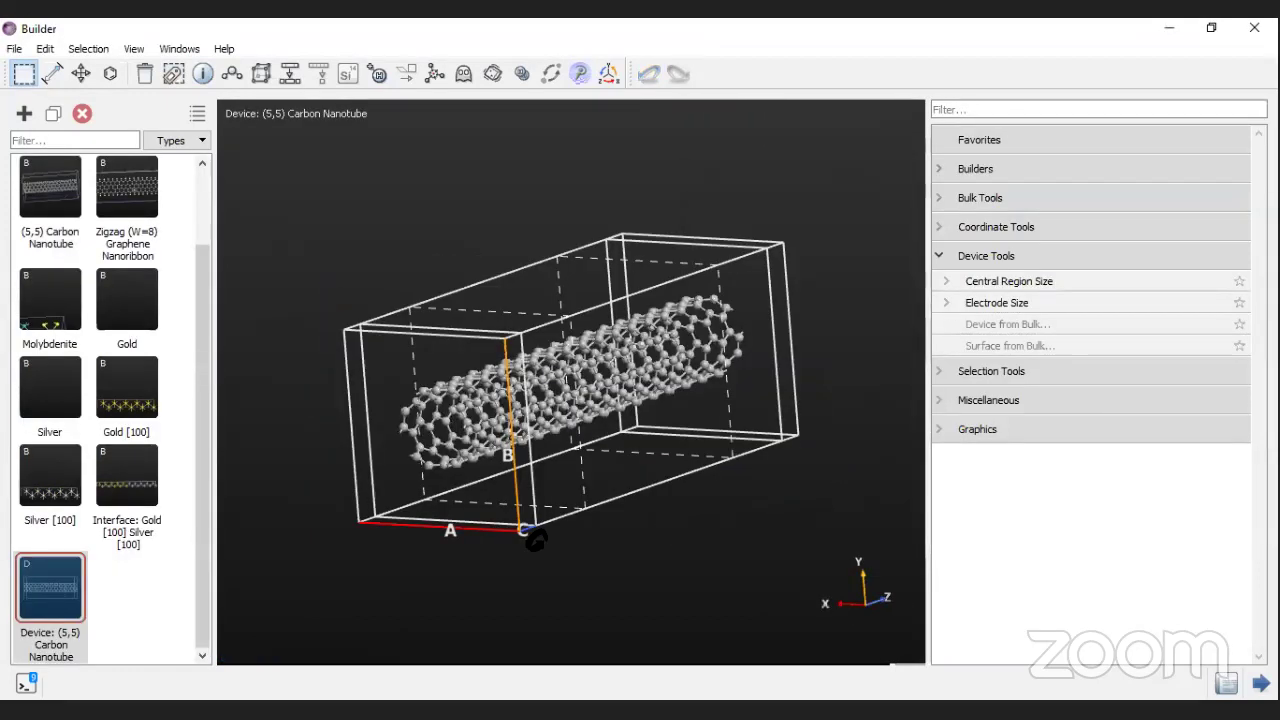
pyautogui.moveTo(558, 533); pyautogui.dragTo(360, 451)
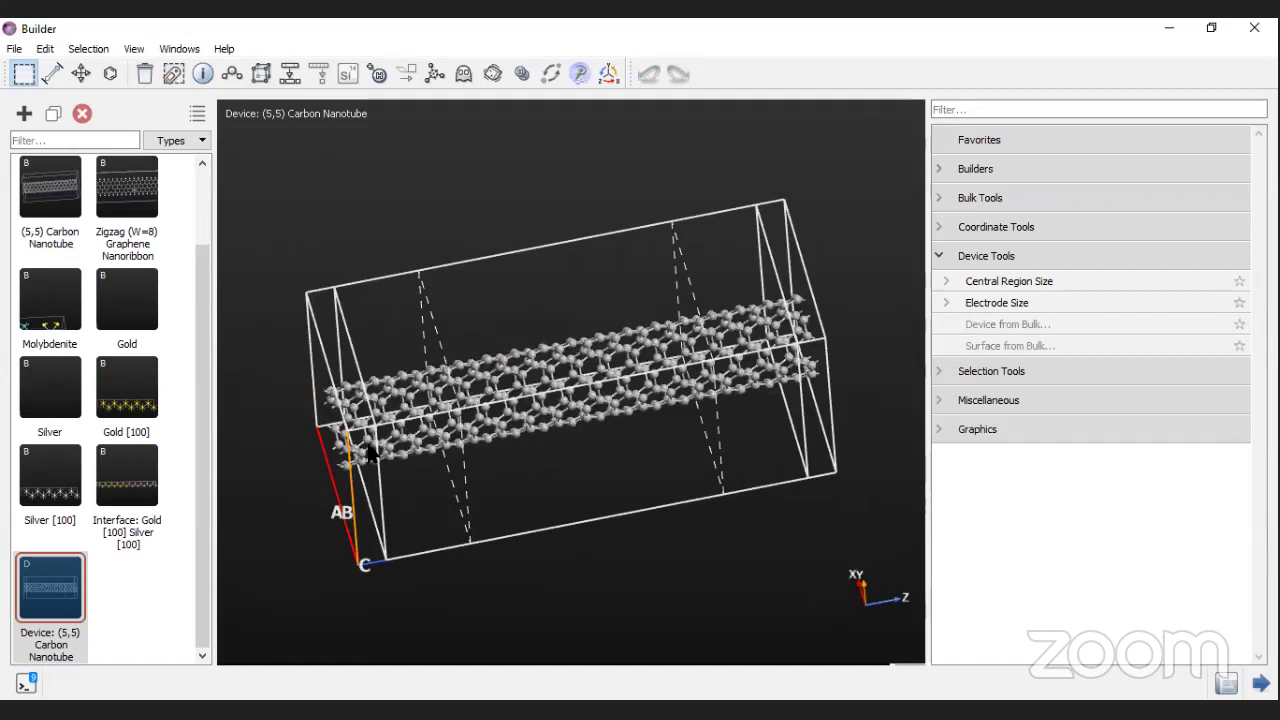
pyautogui.moveTo(731, 425); pyautogui.dragTo(710, 452)
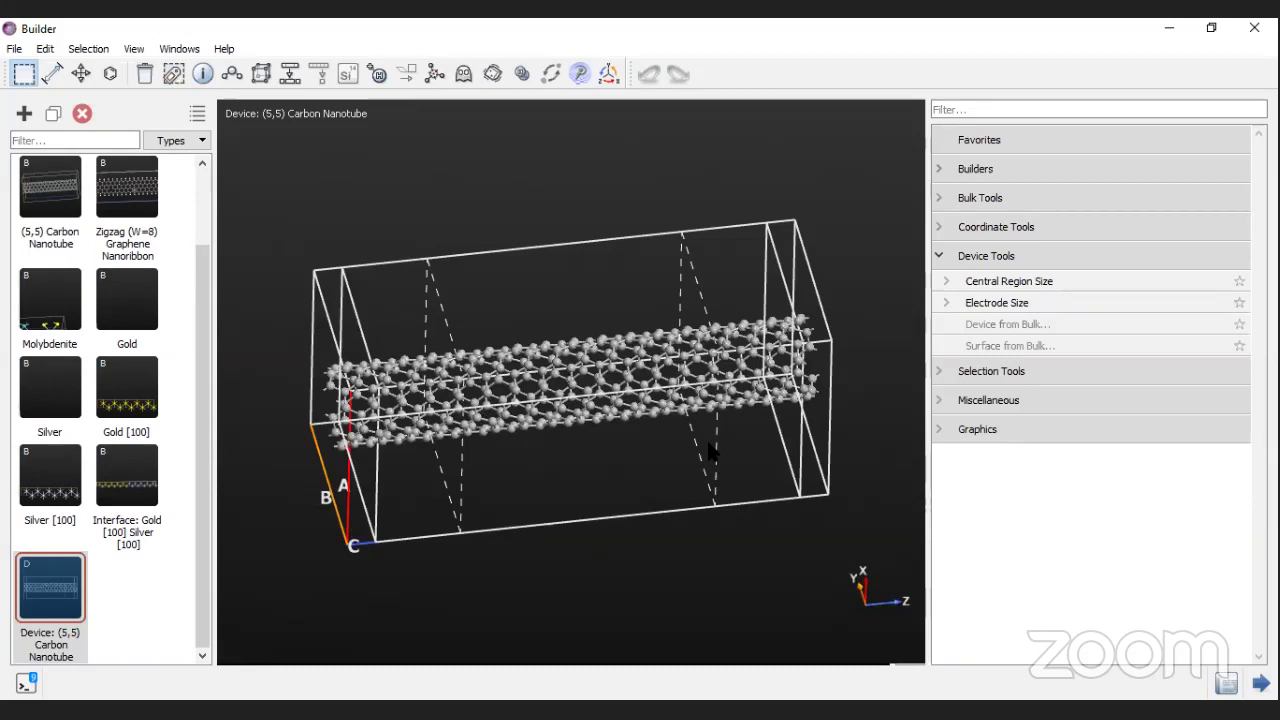
pyautogui.moveTo(600, 431); pyautogui.dragTo(614, 349)
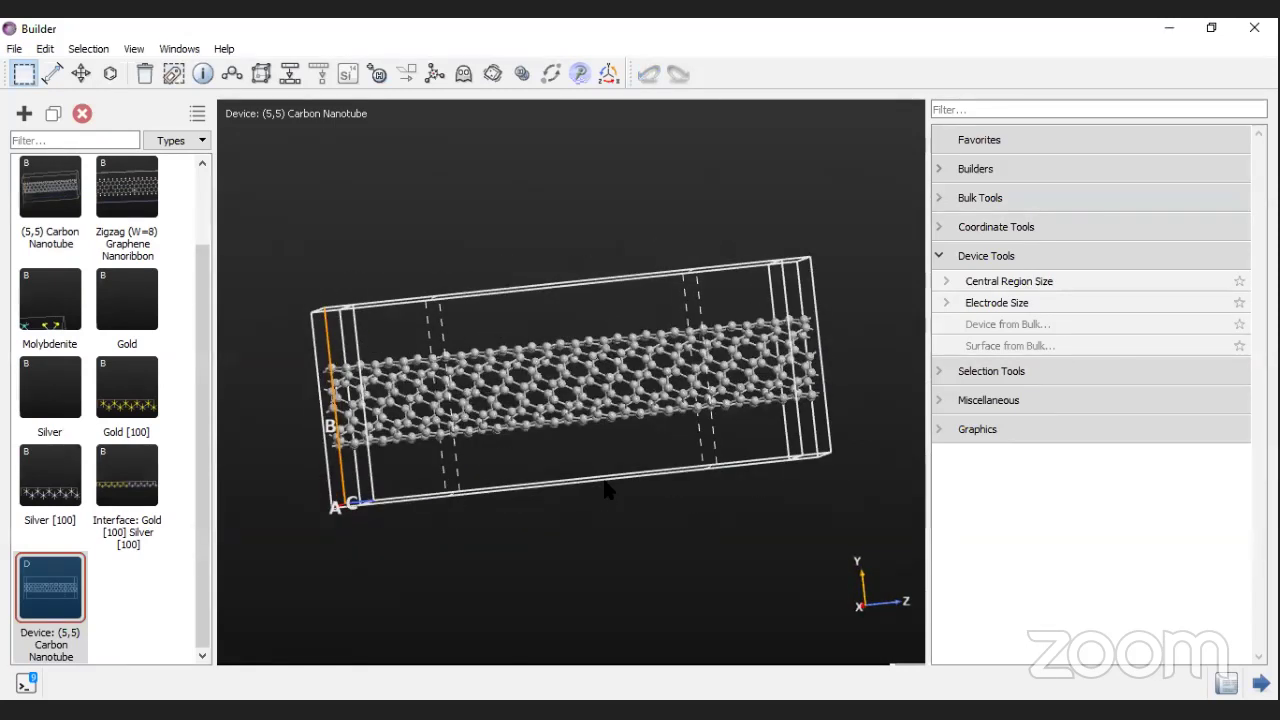
pyautogui.moveTo(605, 488); pyautogui.dragTo(711, 501)
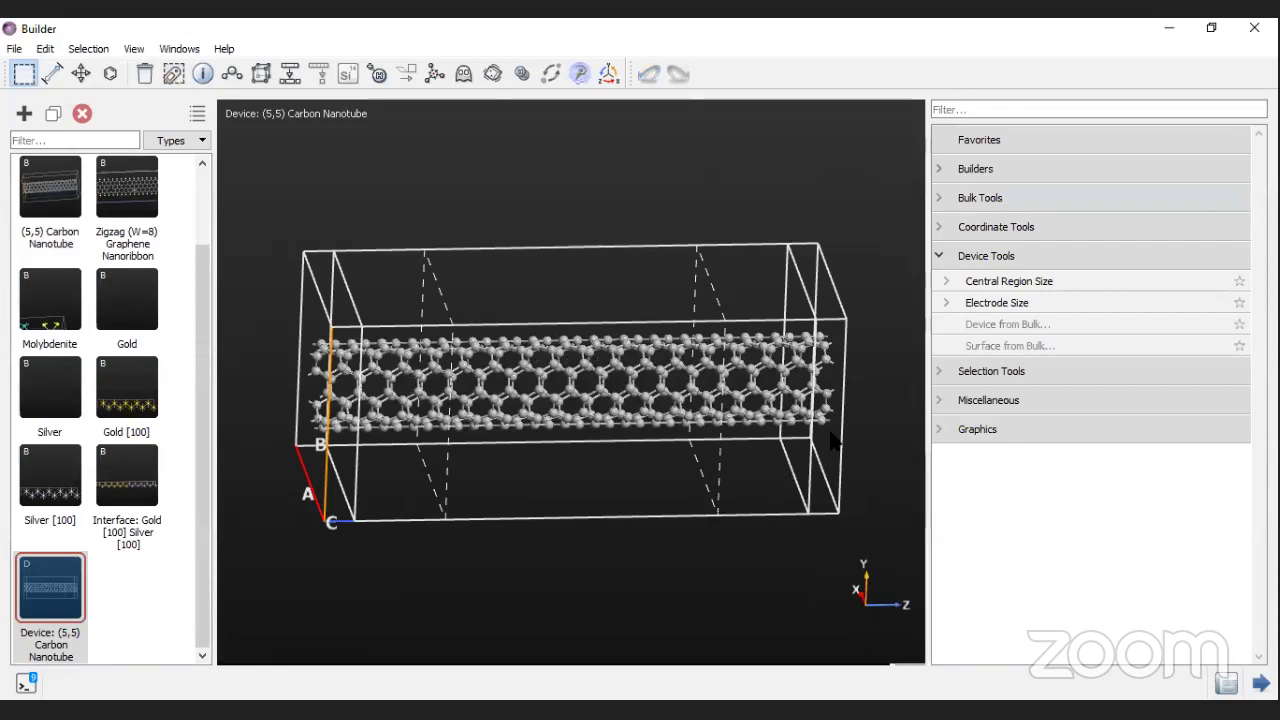
pyautogui.click(942, 258)
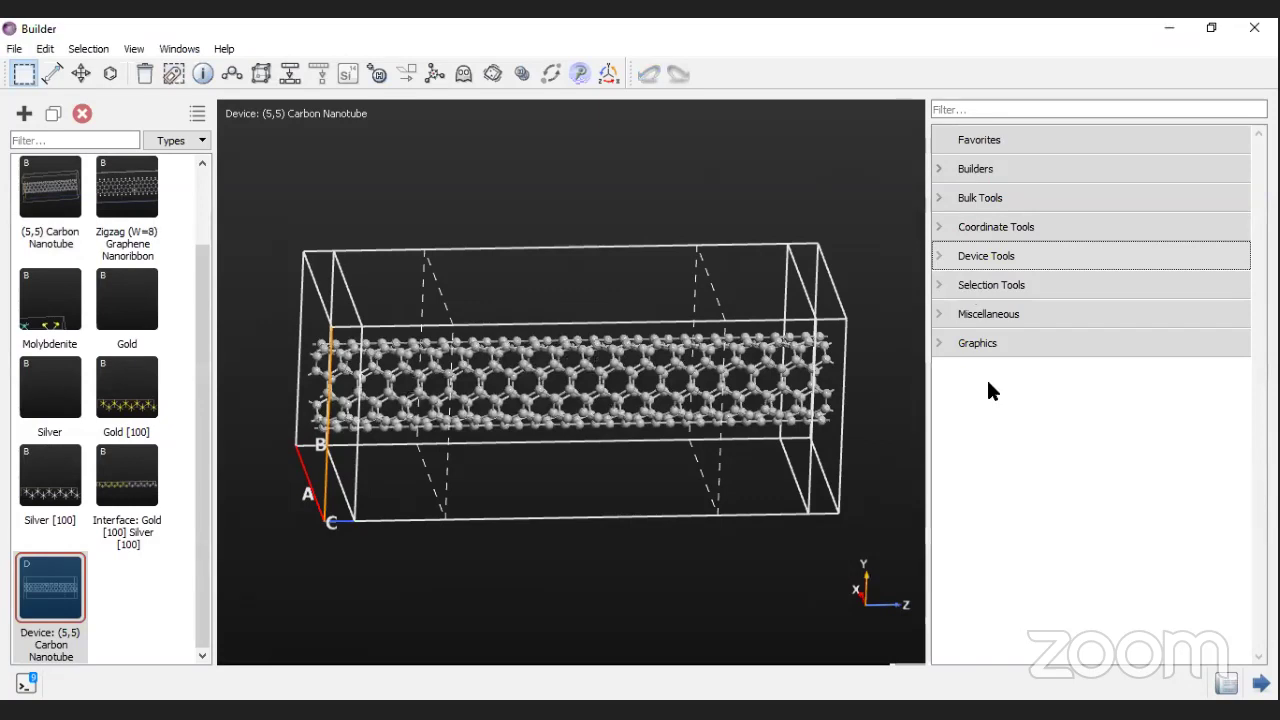
# Step: Add a metallic box spatial region of 1.0 Volt to the carbon nanotube device and set its x maximum to 15 Å
pyautogui.click(988, 313)
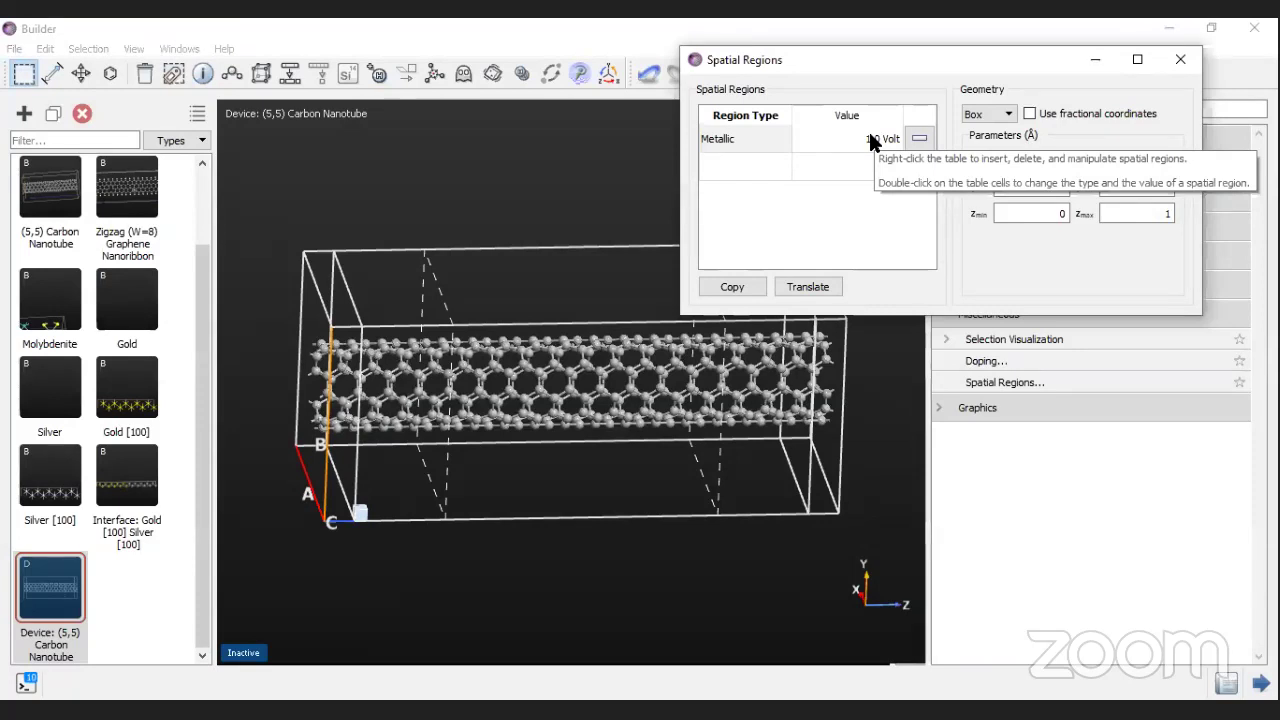
pyautogui.moveTo(780, 60); pyautogui.dragTo(752, 111)
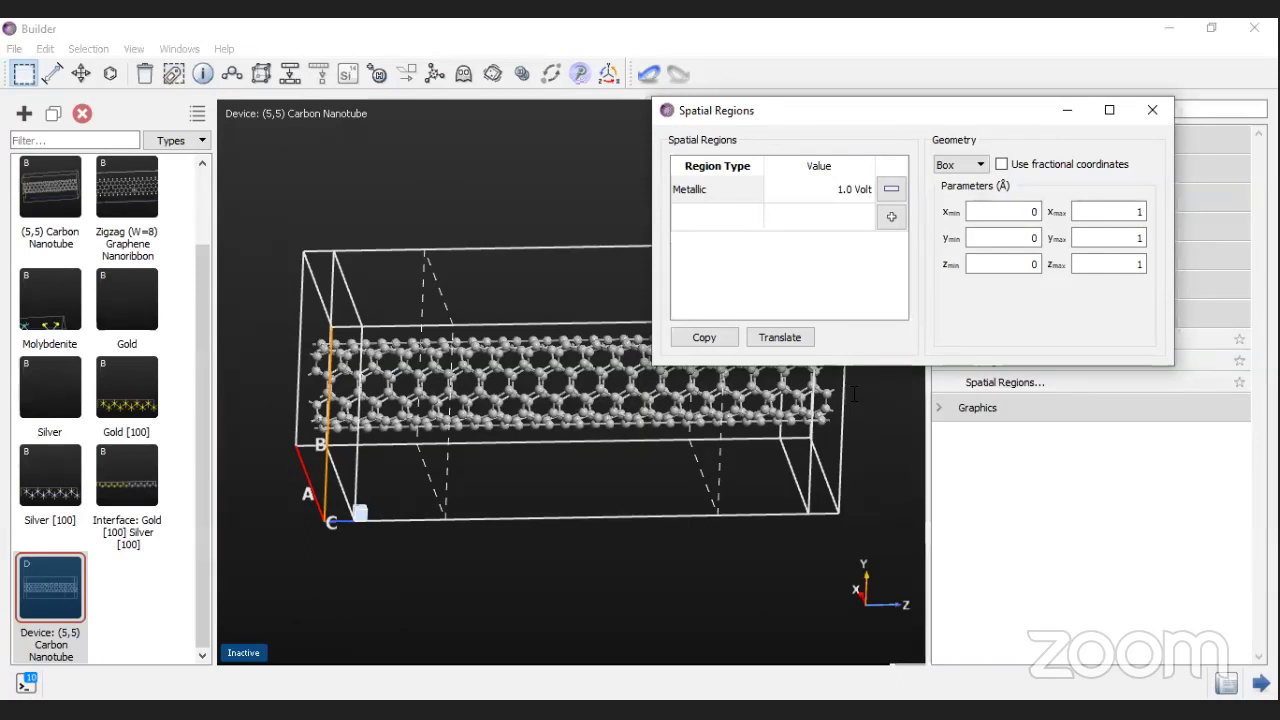
pyautogui.click(1136, 210)
pyautogui.press('BackSpace')
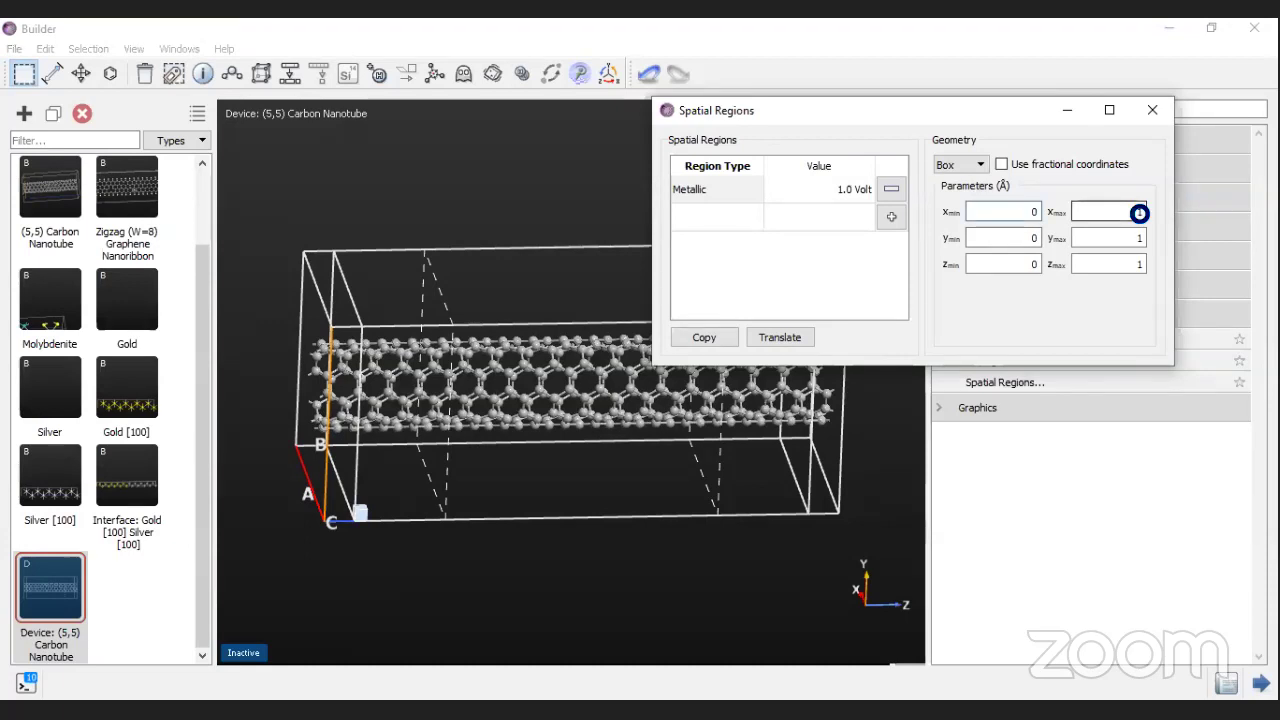
pyautogui.write('1')
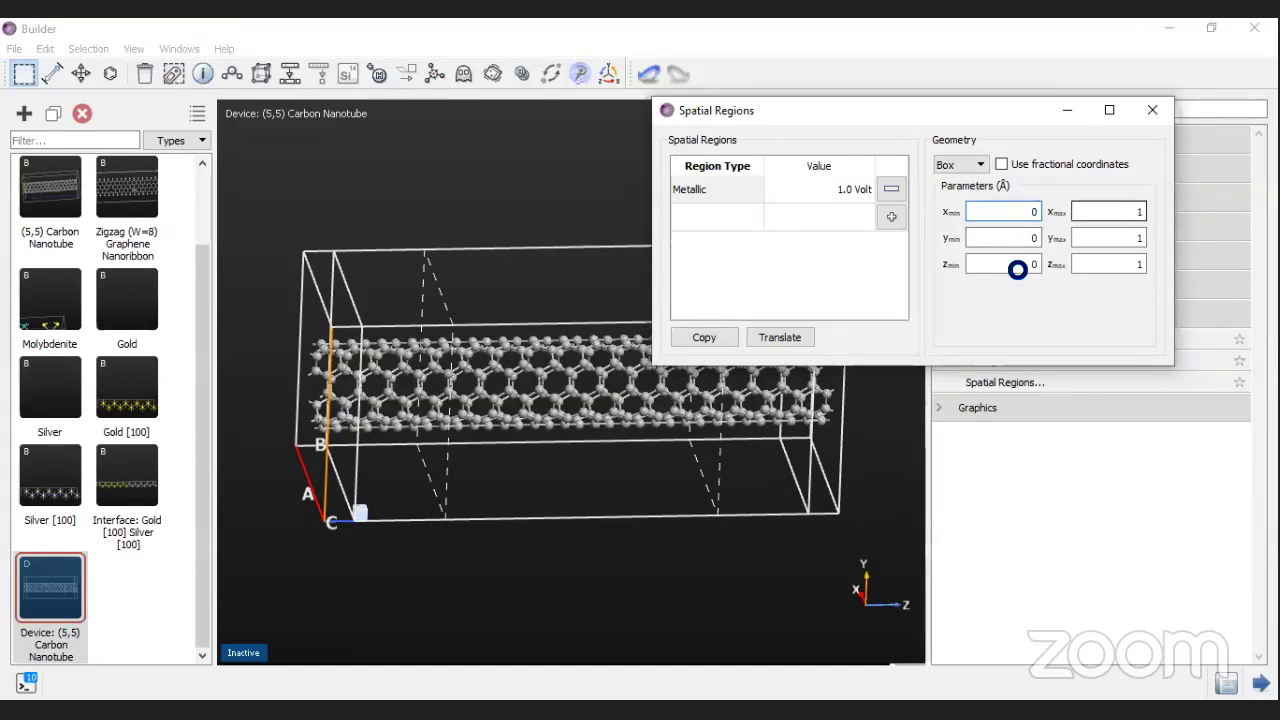
pyautogui.press('Tab')
pyautogui.write('10')
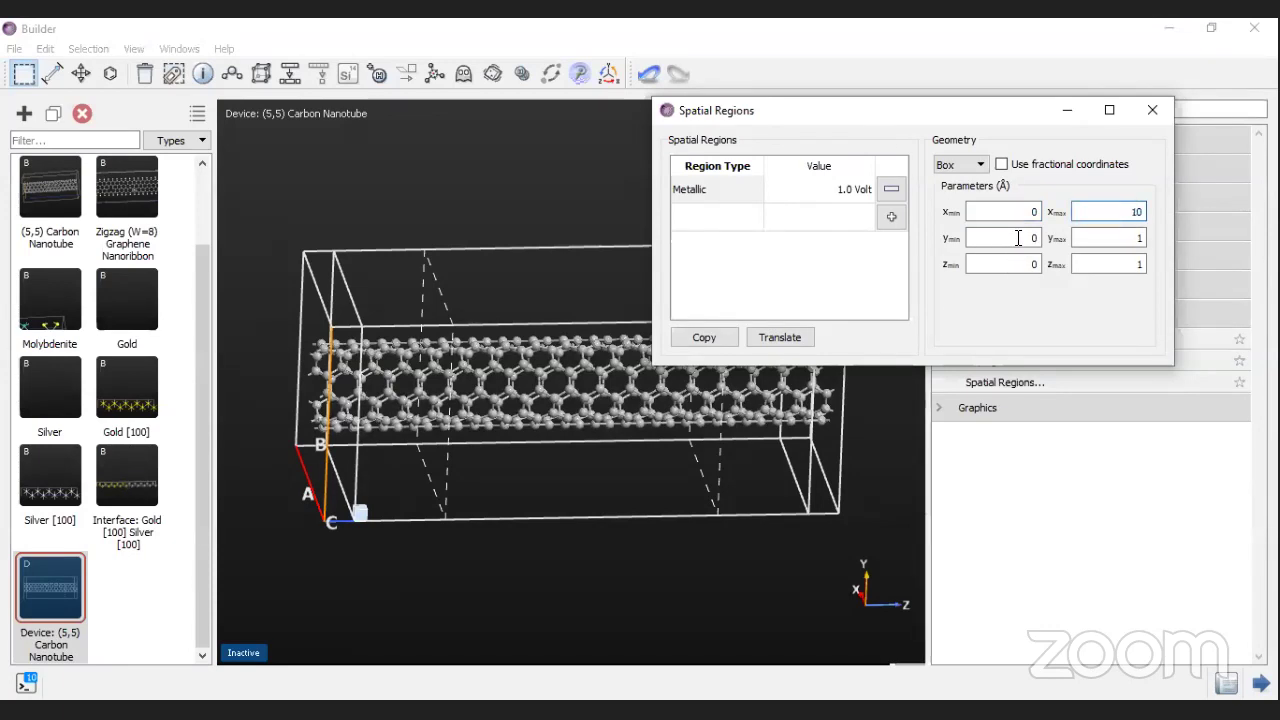
pyautogui.press('Tab')
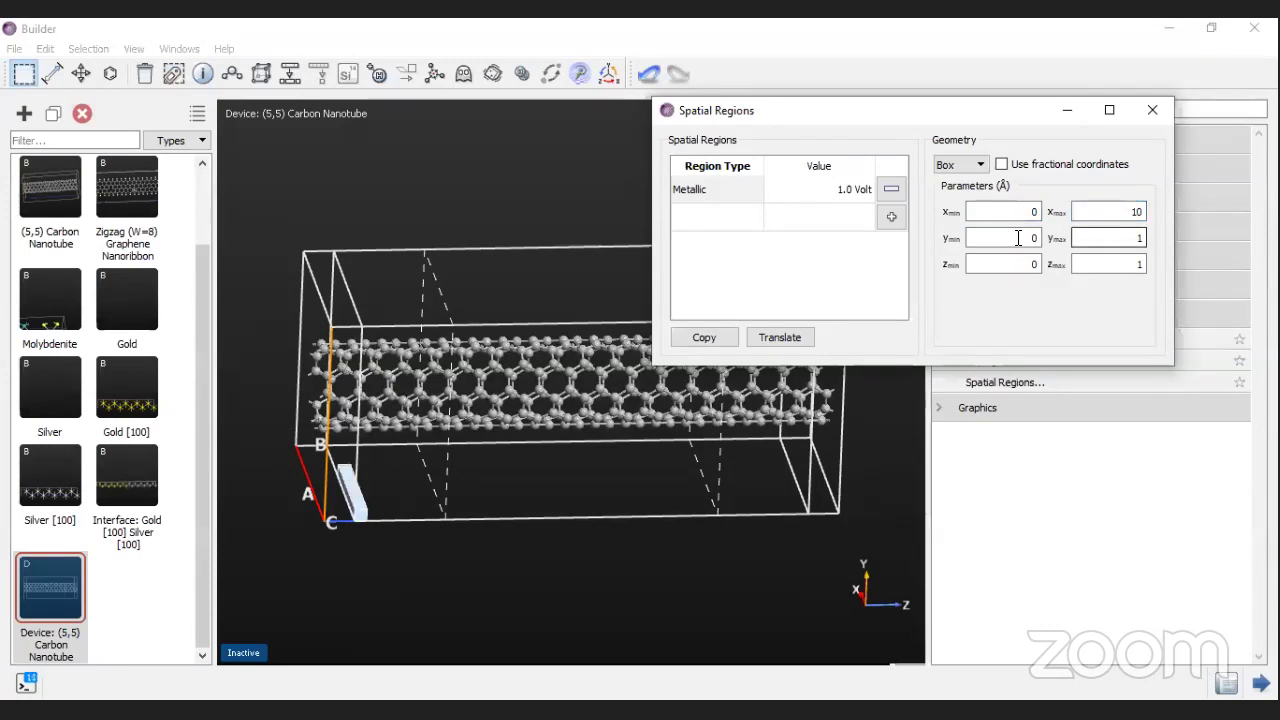
pyautogui.hotkey('shift', 'Tab')
pyautogui.press('BackSpace')
pyautogui.write('5')
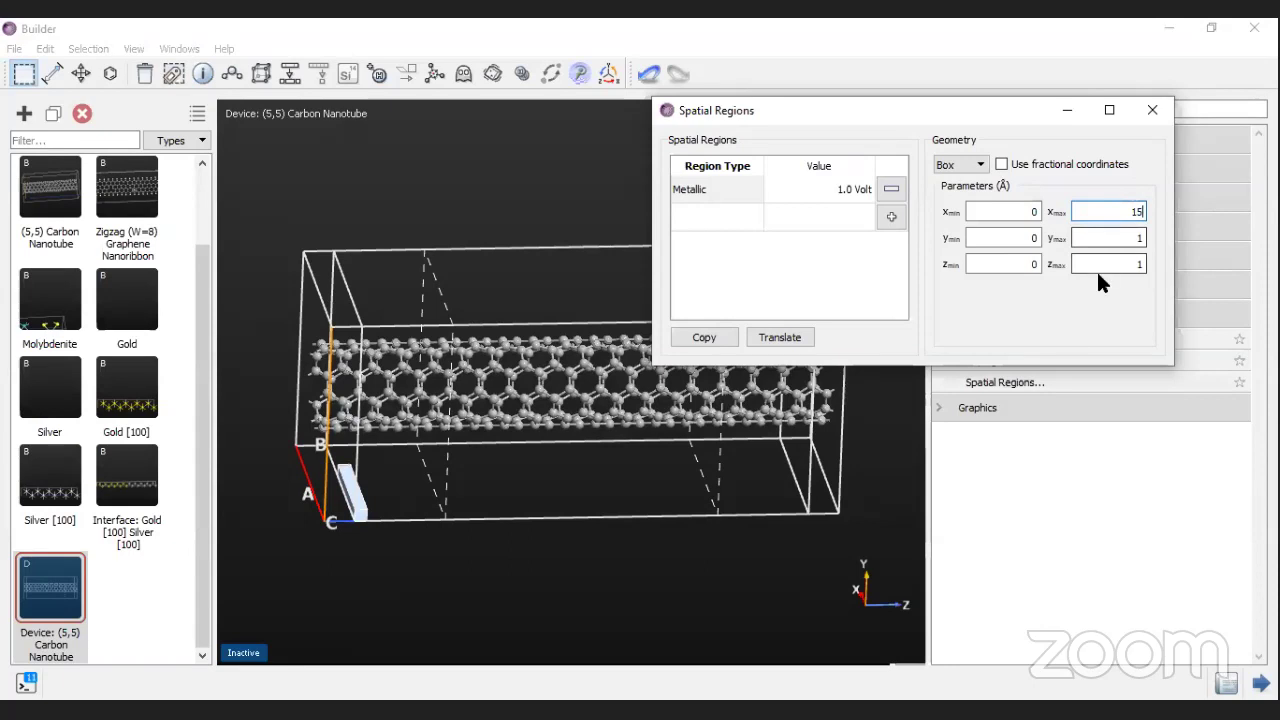
pyautogui.press('Tab')
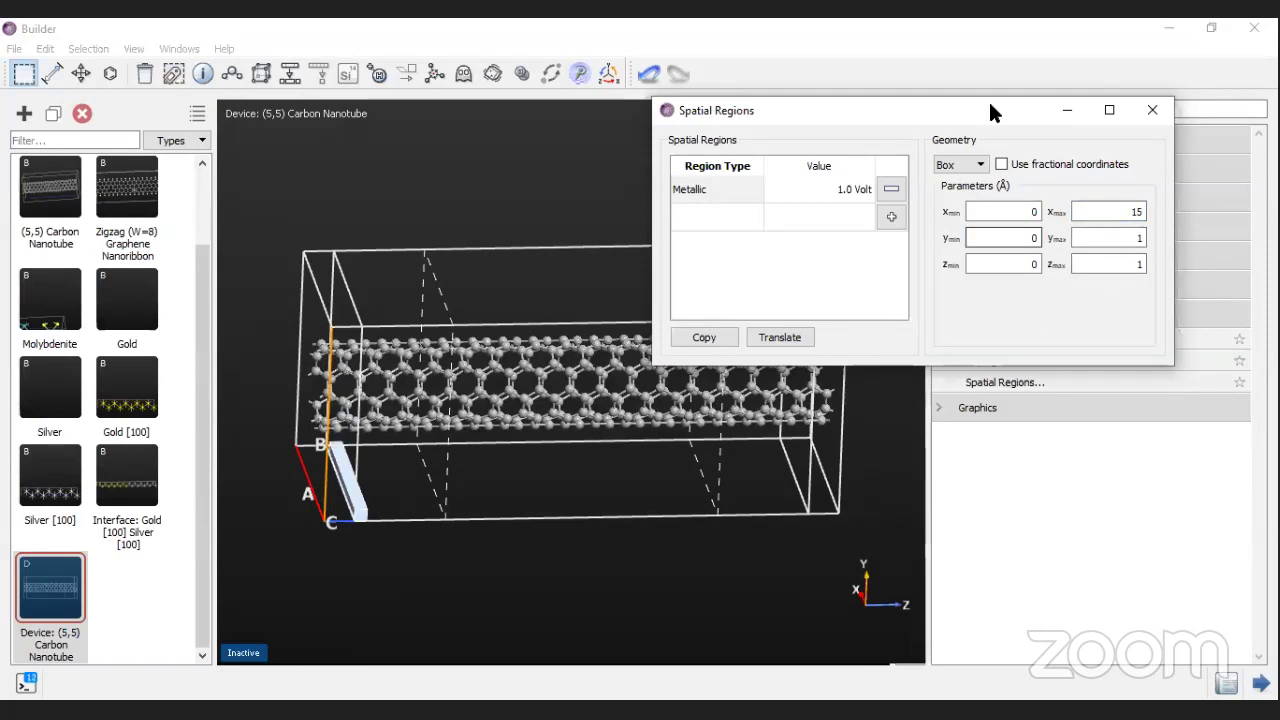
# Step: Return to the Builder and inspect the device's central region lattice vectors and electrode lengths
pyautogui.hotkey('alt', 'Tab')
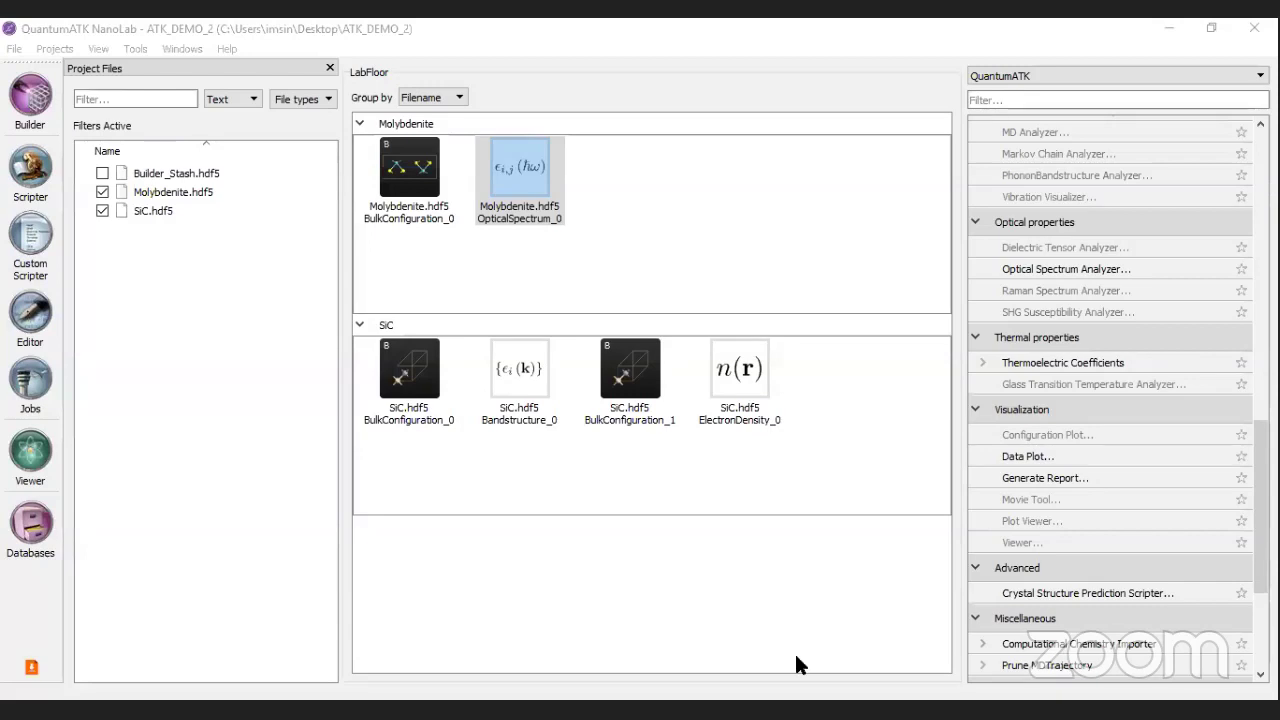
pyautogui.hotkey('alt', 'Tab')
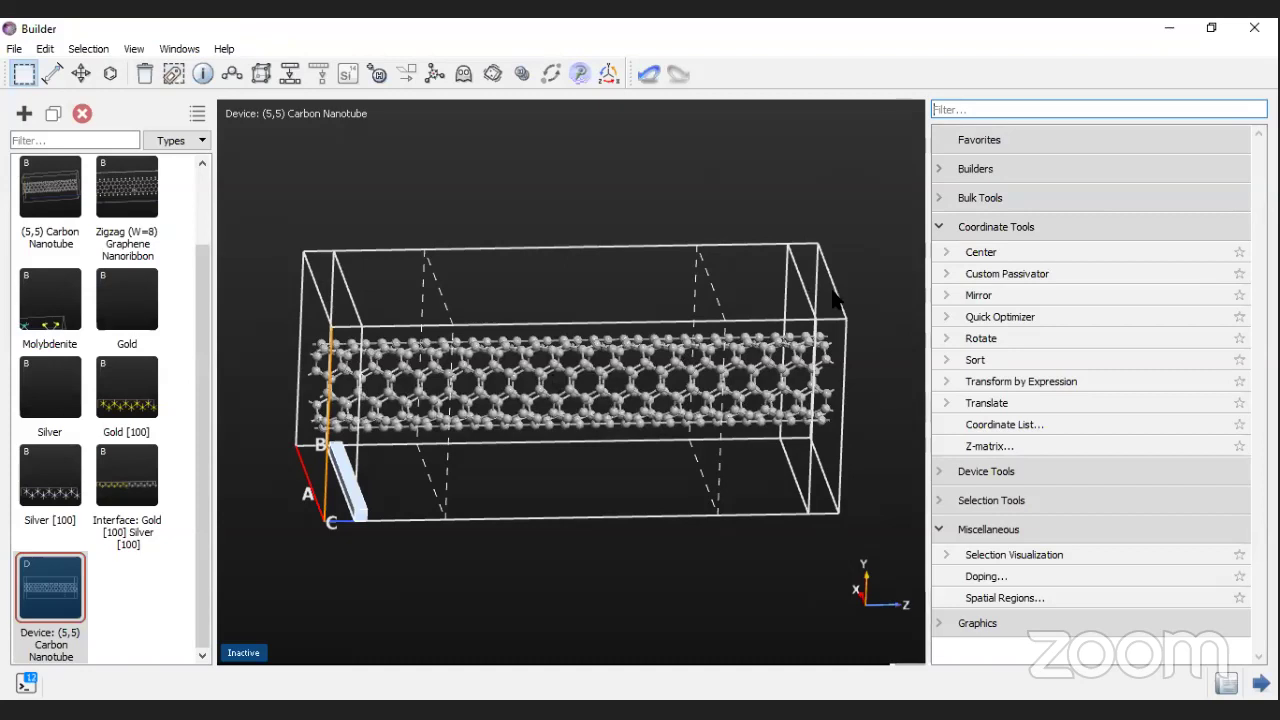
pyautogui.moveTo(834, 298)
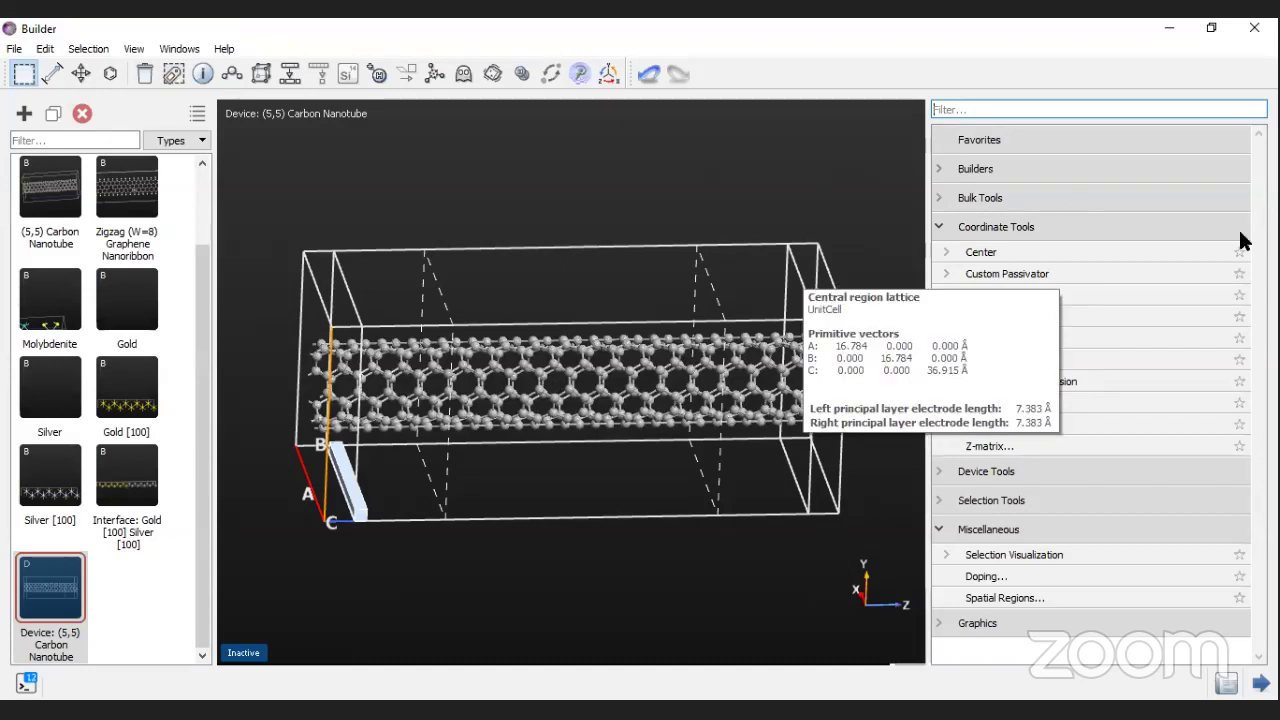
# Step: Set the metallic box's y maximum to 1 Å, z minimum to 15 Å and z maximum to 25 Å
pyautogui.hotkey('shift', 'Tab')
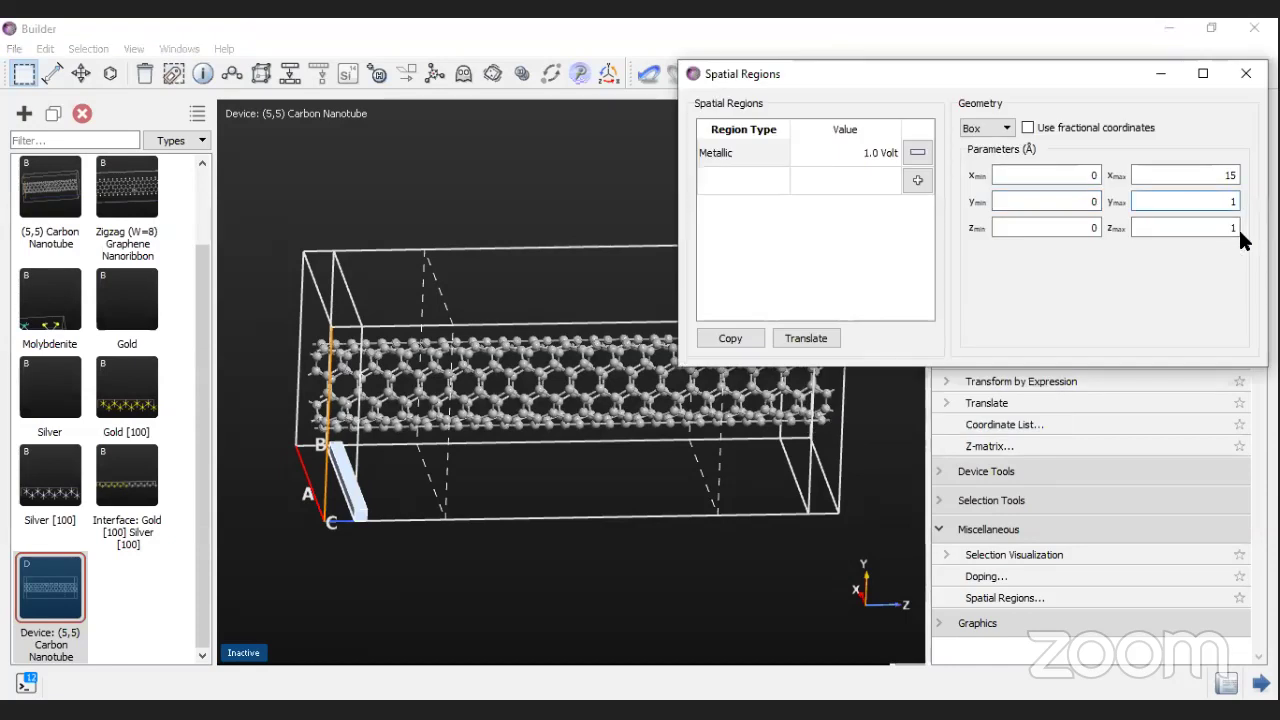
pyautogui.press('BackSpace')
pyautogui.write('1')
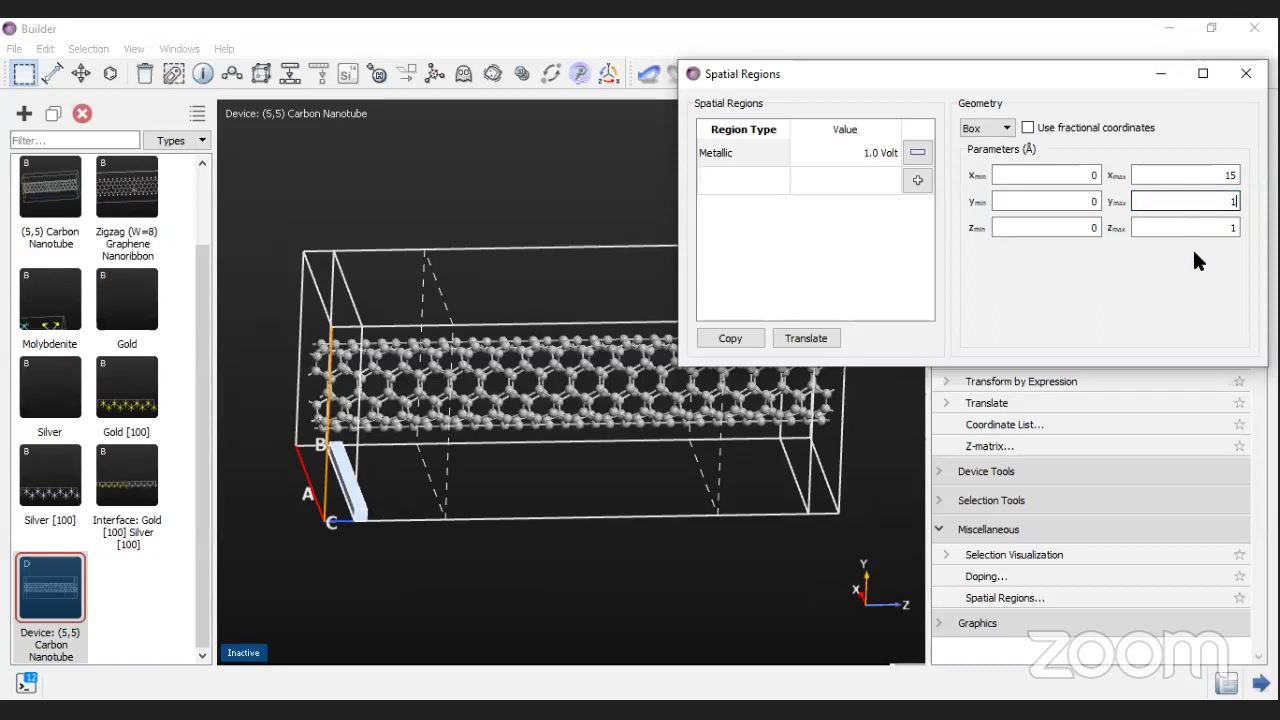
pyautogui.click(1089, 238)
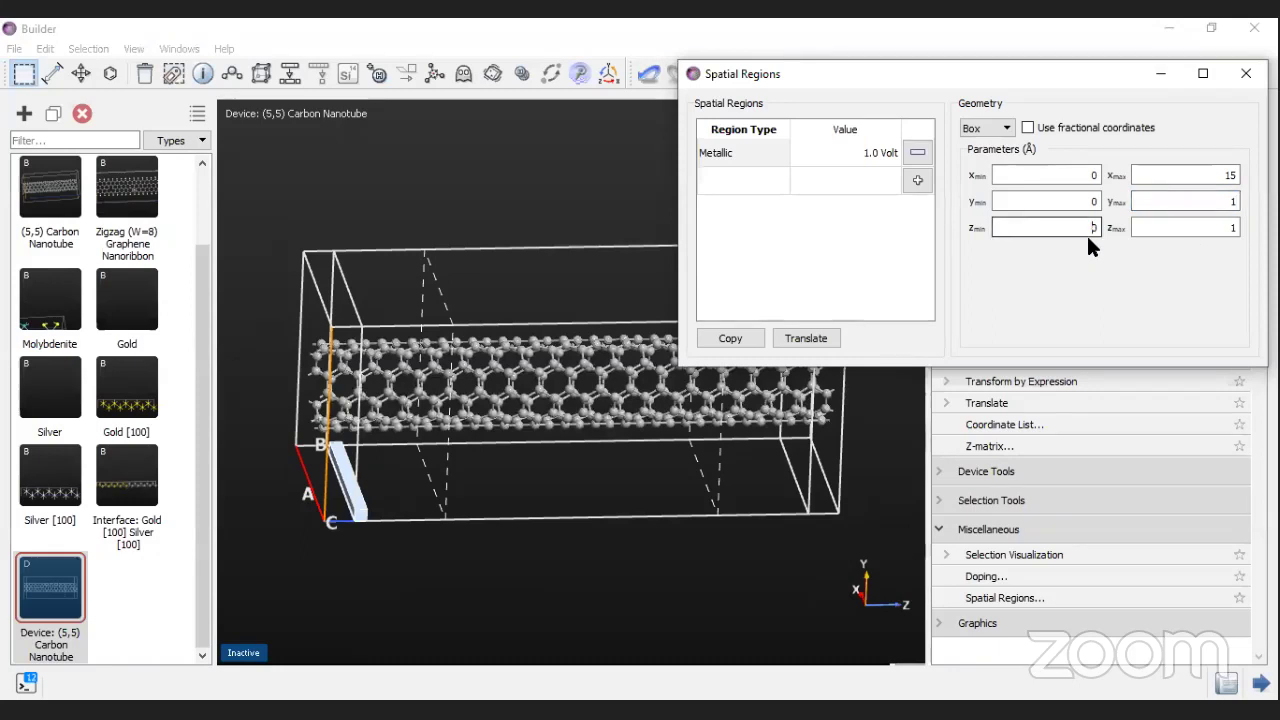
pyautogui.press('BackSpace')
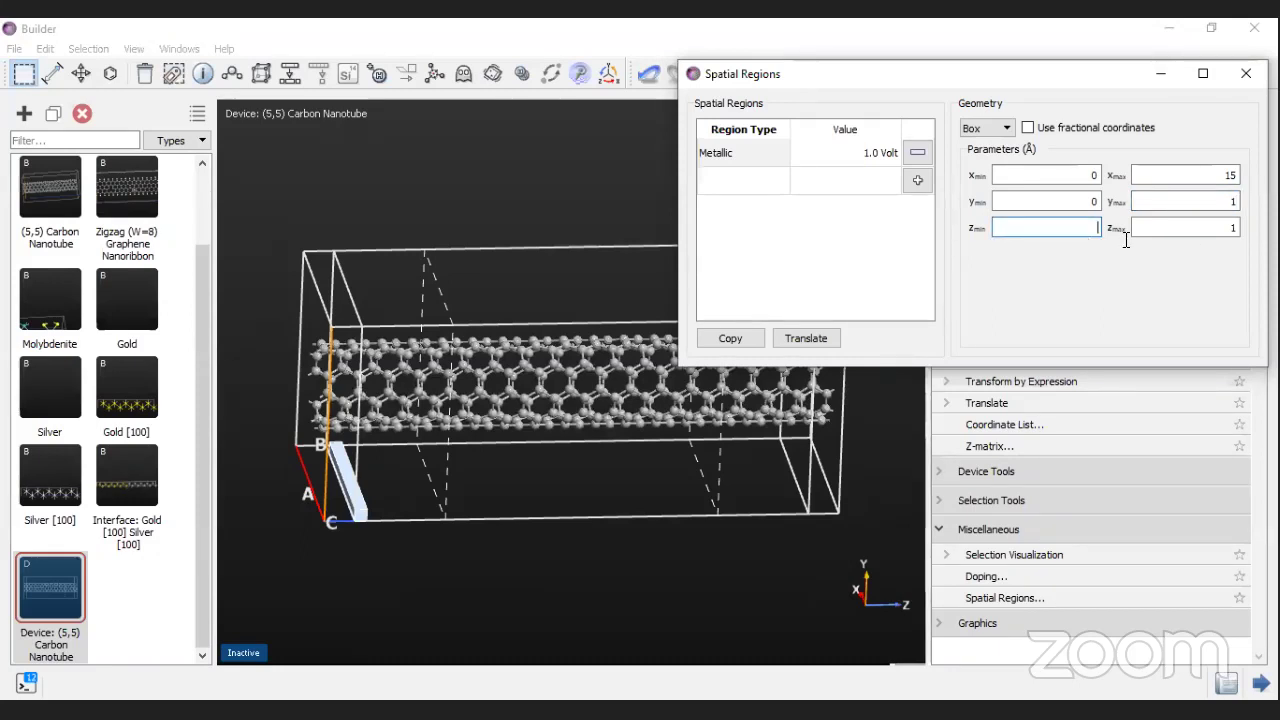
pyautogui.write('15')
pyautogui.click(1222, 236)
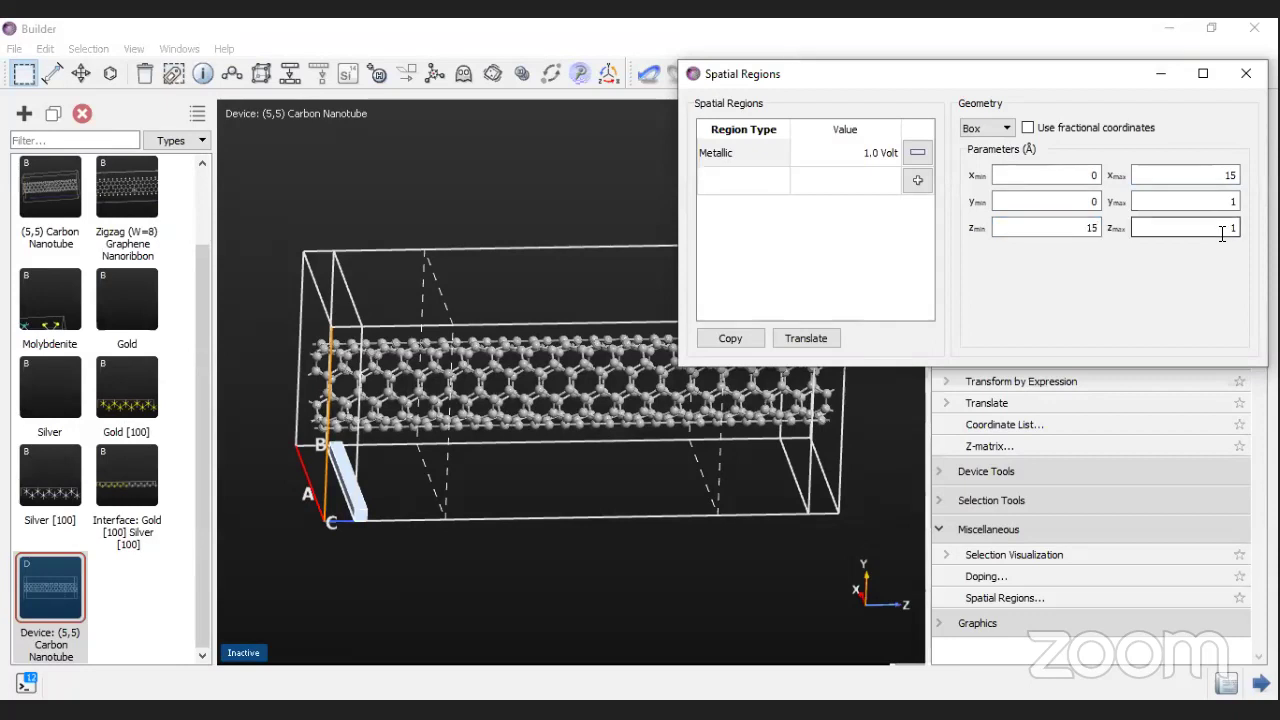
pyautogui.click(1216, 227)
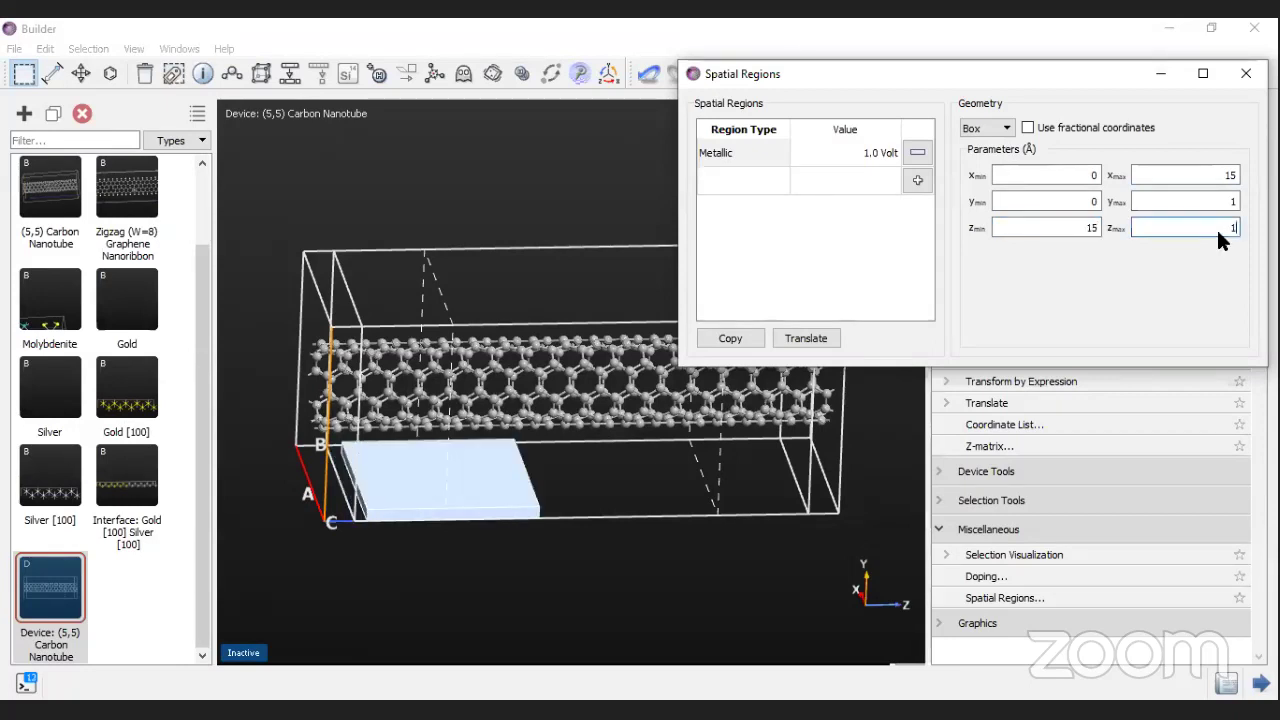
pyautogui.press('BackSpace')
pyautogui.write('25')
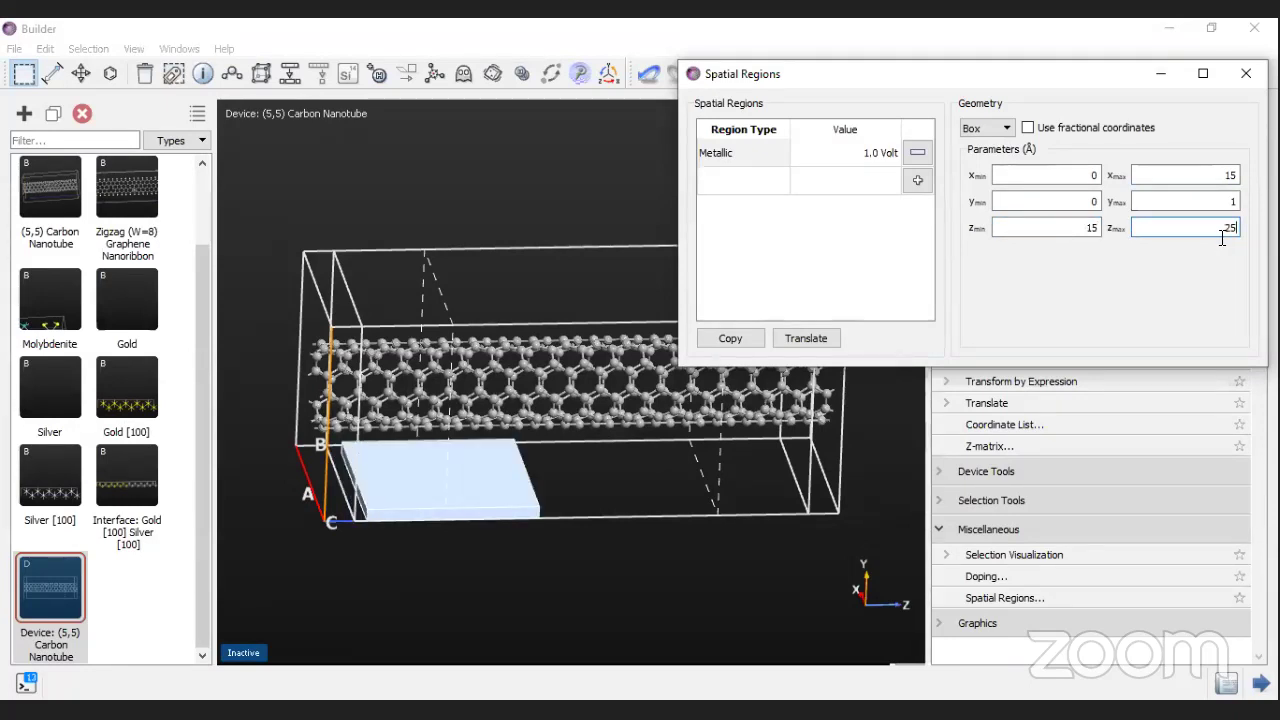
pyautogui.click(1207, 200)
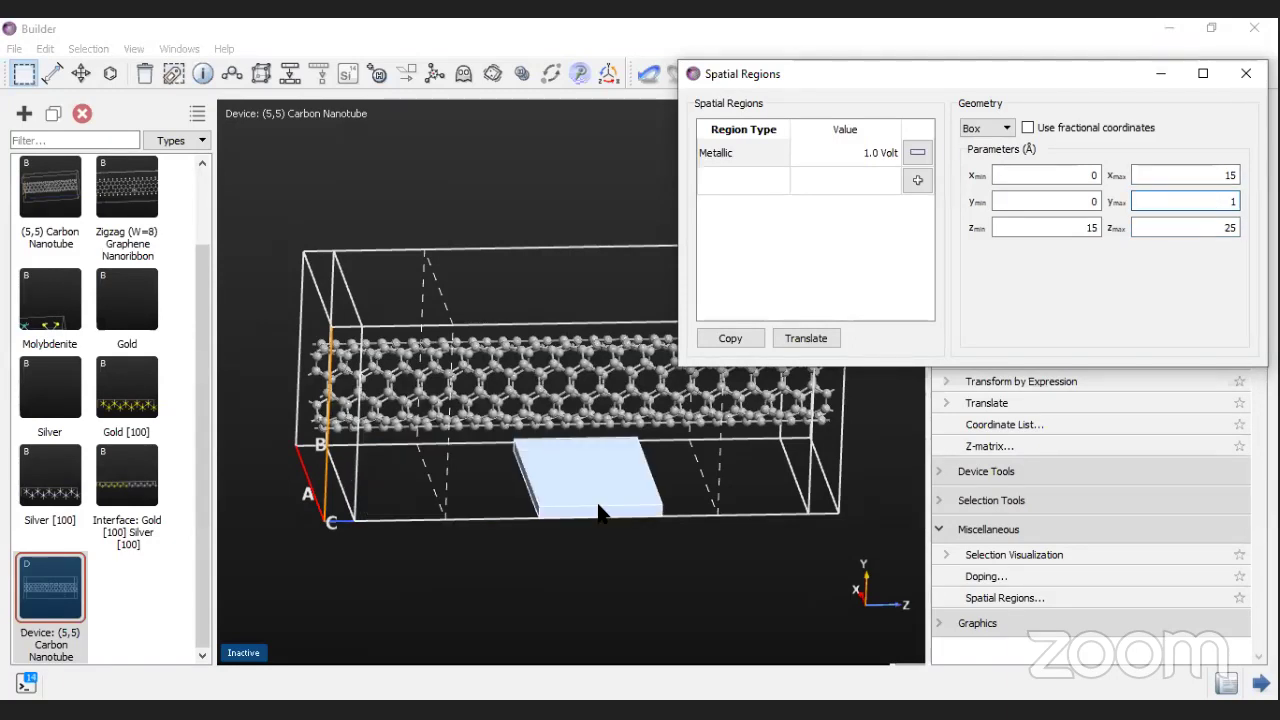
pyautogui.moveTo(598, 512); pyautogui.dragTo(578, 266)
pyautogui.moveTo(584, 311); pyautogui.dragTo(630, 485)
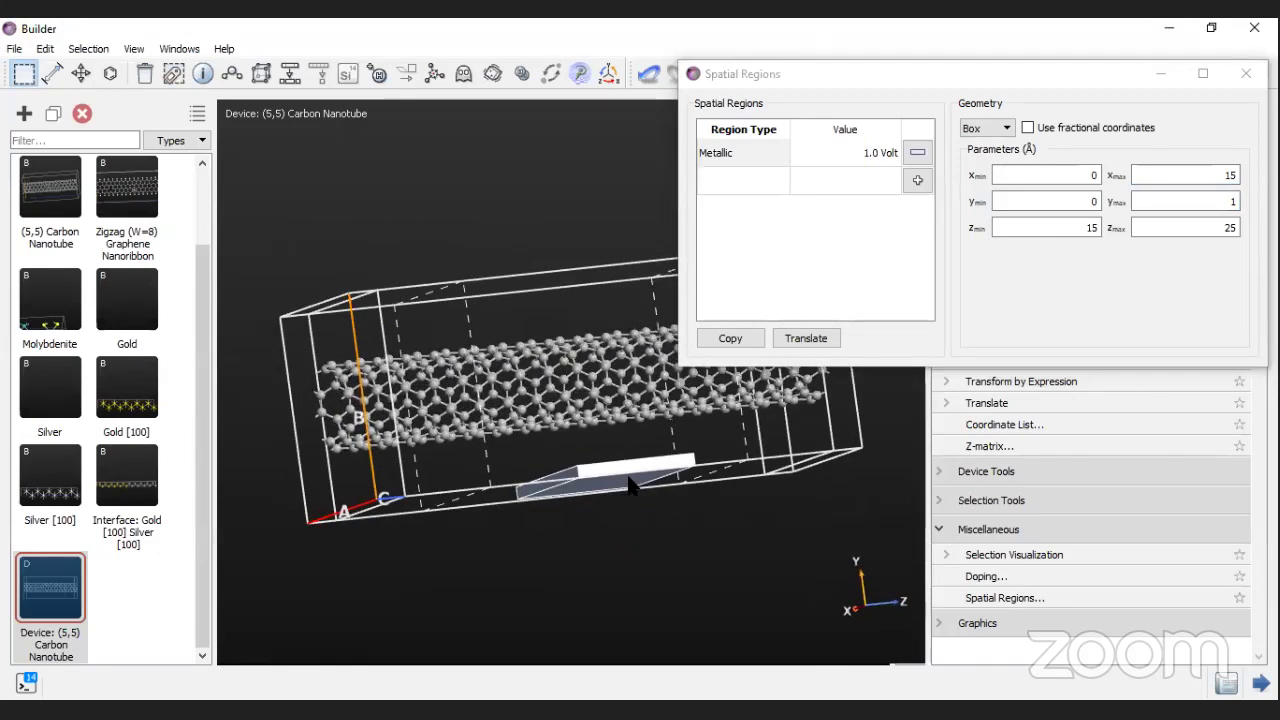
# Step: Change the metallic region's geometry to Tube and inspect it end-on and at an angle
pyautogui.click(985, 131)
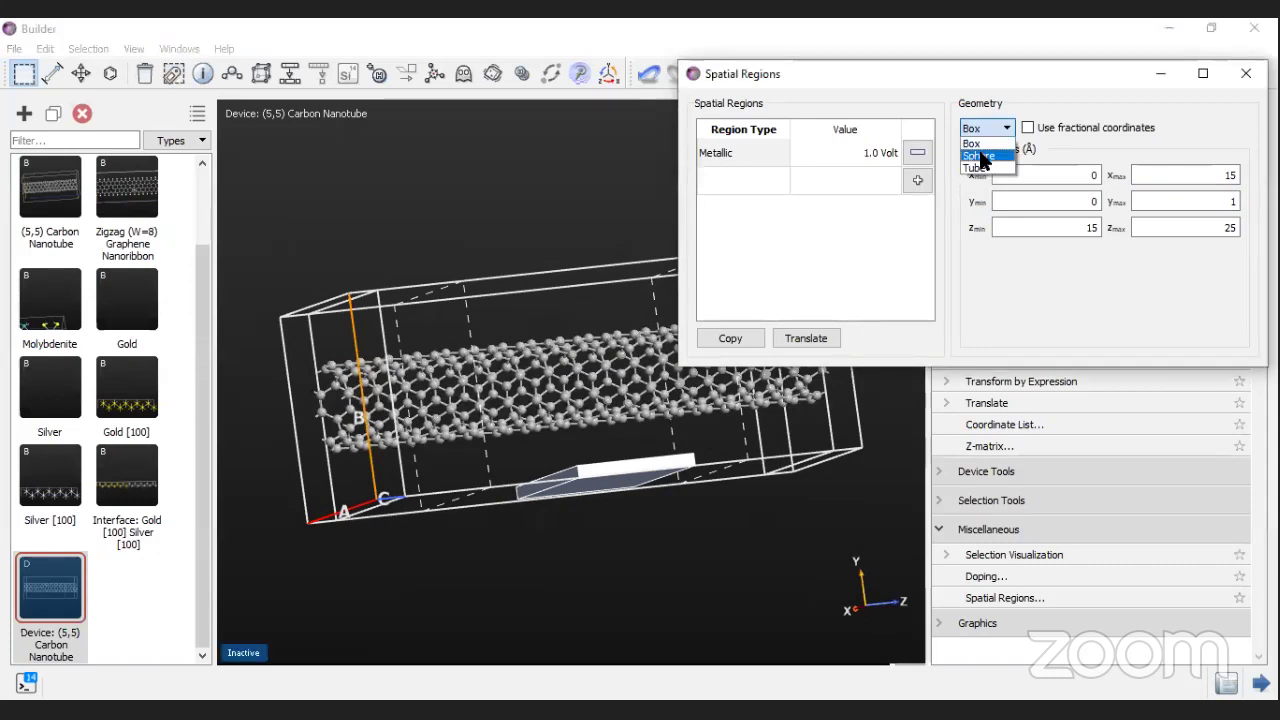
pyautogui.click(980, 168)
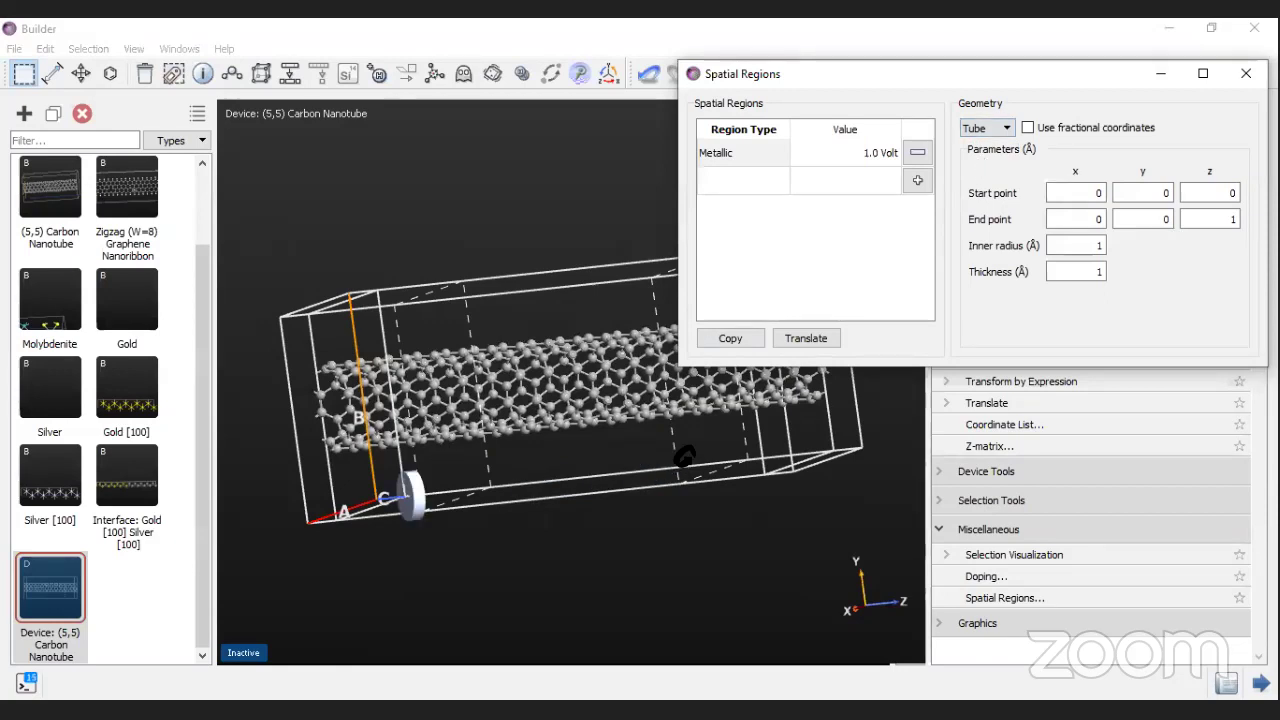
pyautogui.moveTo(686, 460); pyautogui.dragTo(643, 417)
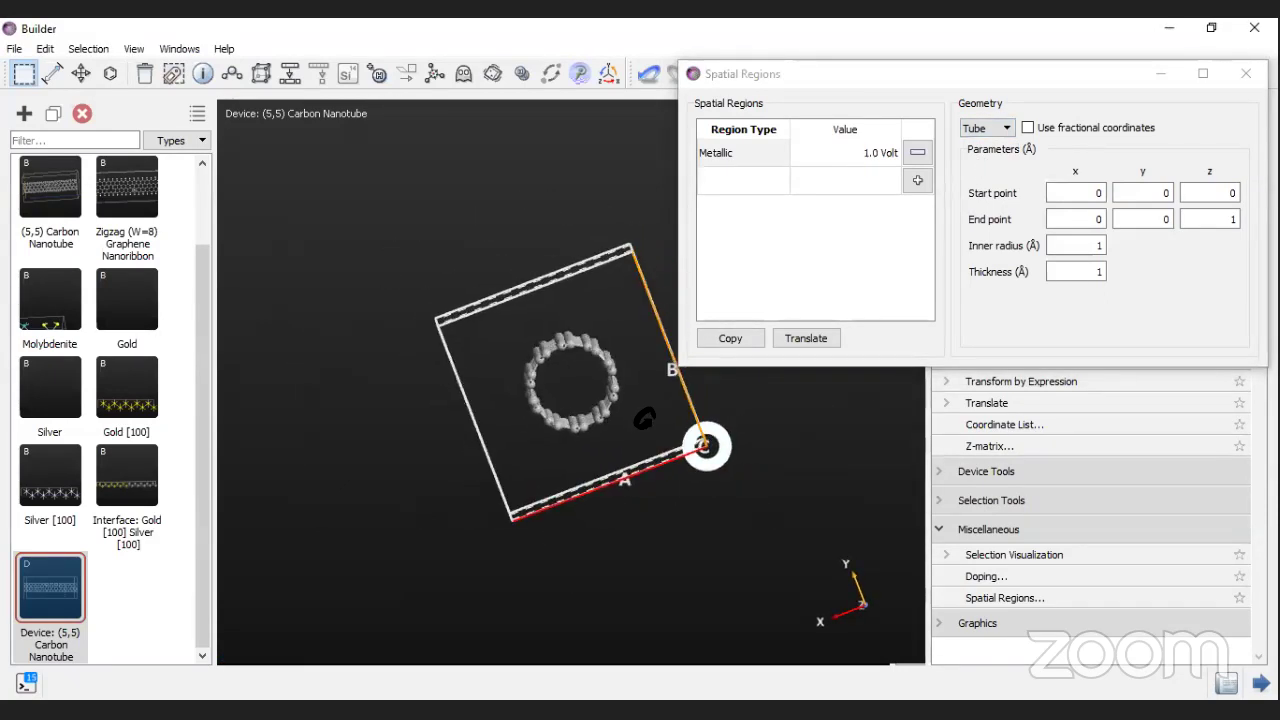
pyautogui.click(1092, 194)
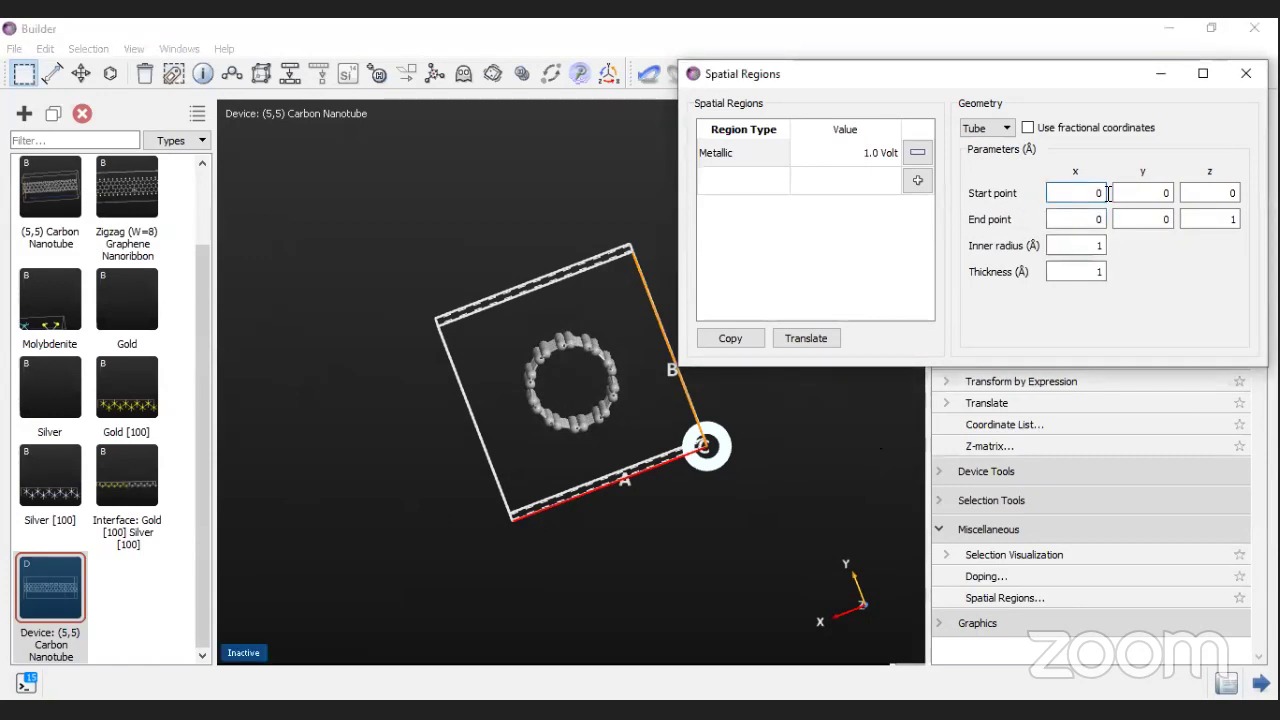
pyautogui.moveTo(786, 466); pyautogui.dragTo(585, 512)
# Step: Set the tube's end point x coordinate to 10 Å and inspect its orientation in the device
pyautogui.click(1086, 218)
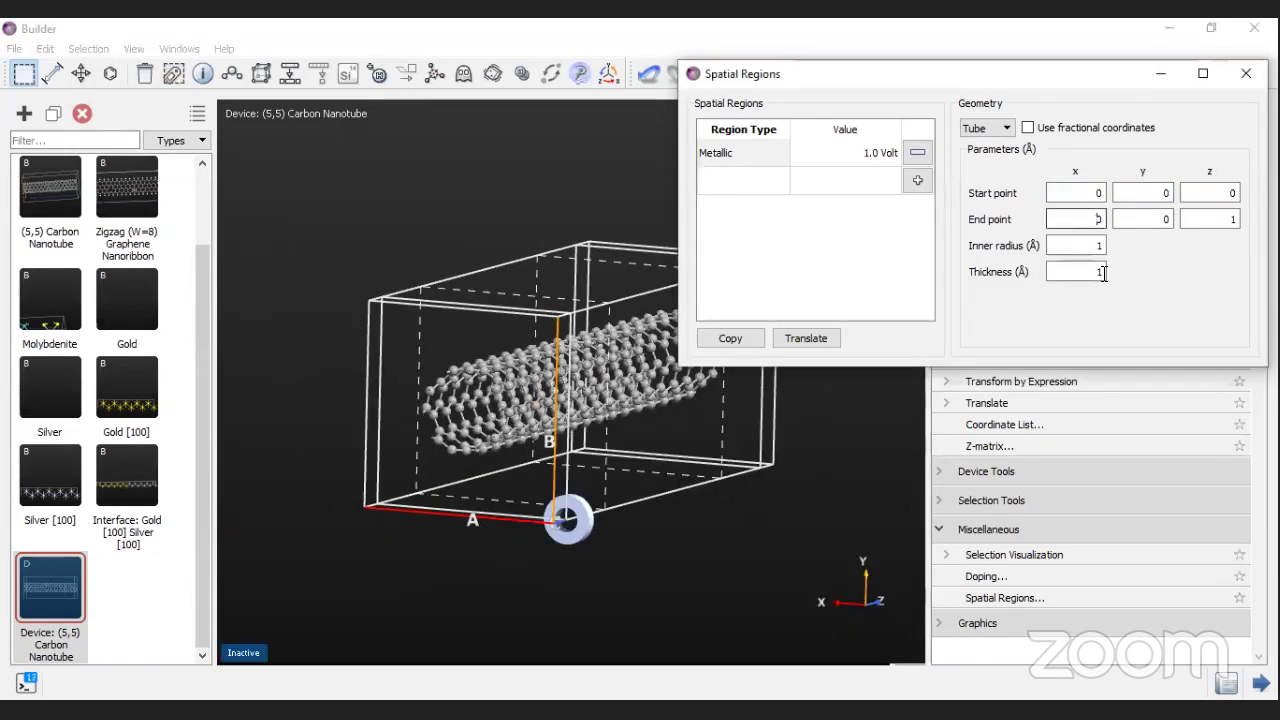
pyautogui.write('10')
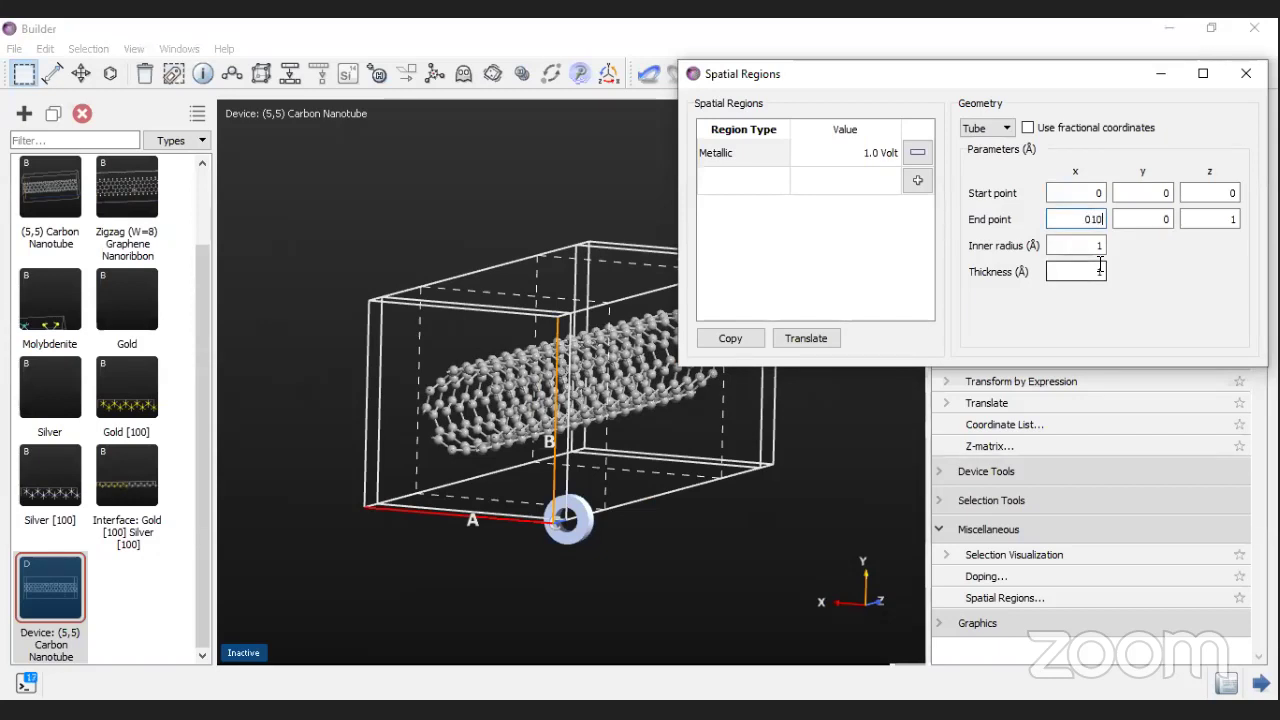
pyautogui.write('10')
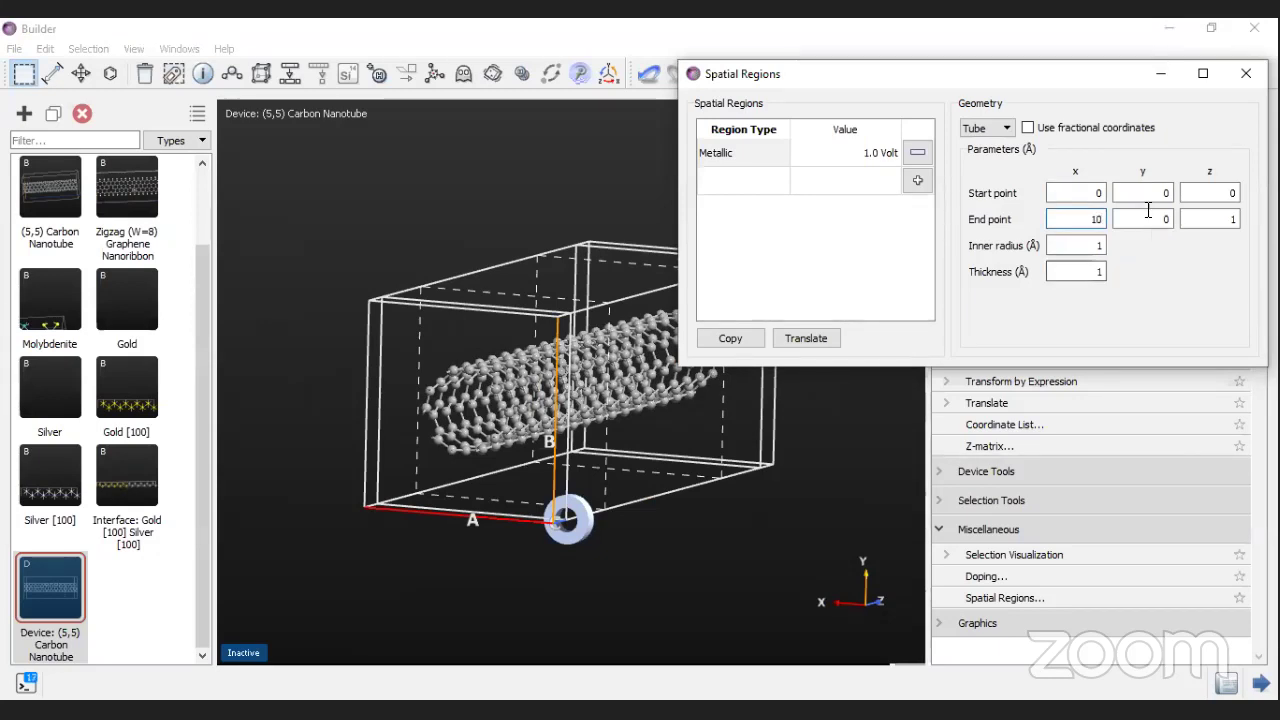
pyautogui.click(1148, 210)
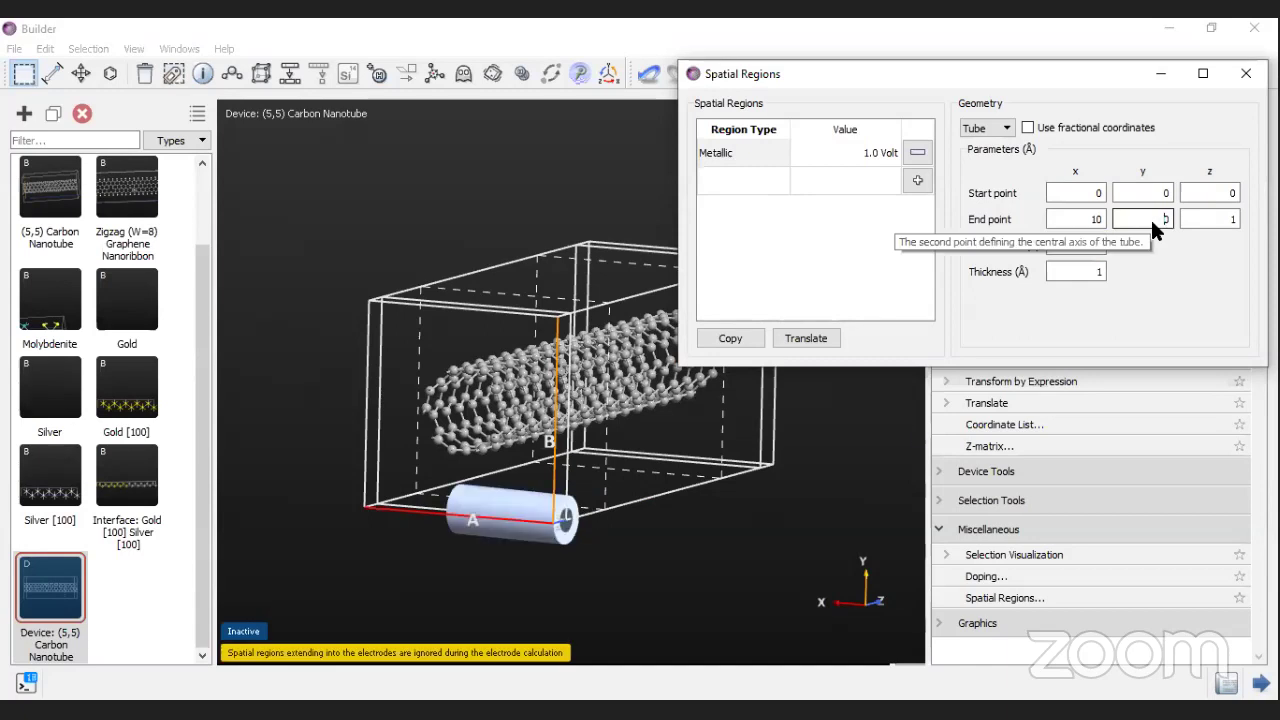
pyautogui.moveTo(688, 421); pyautogui.dragTo(914, 292)
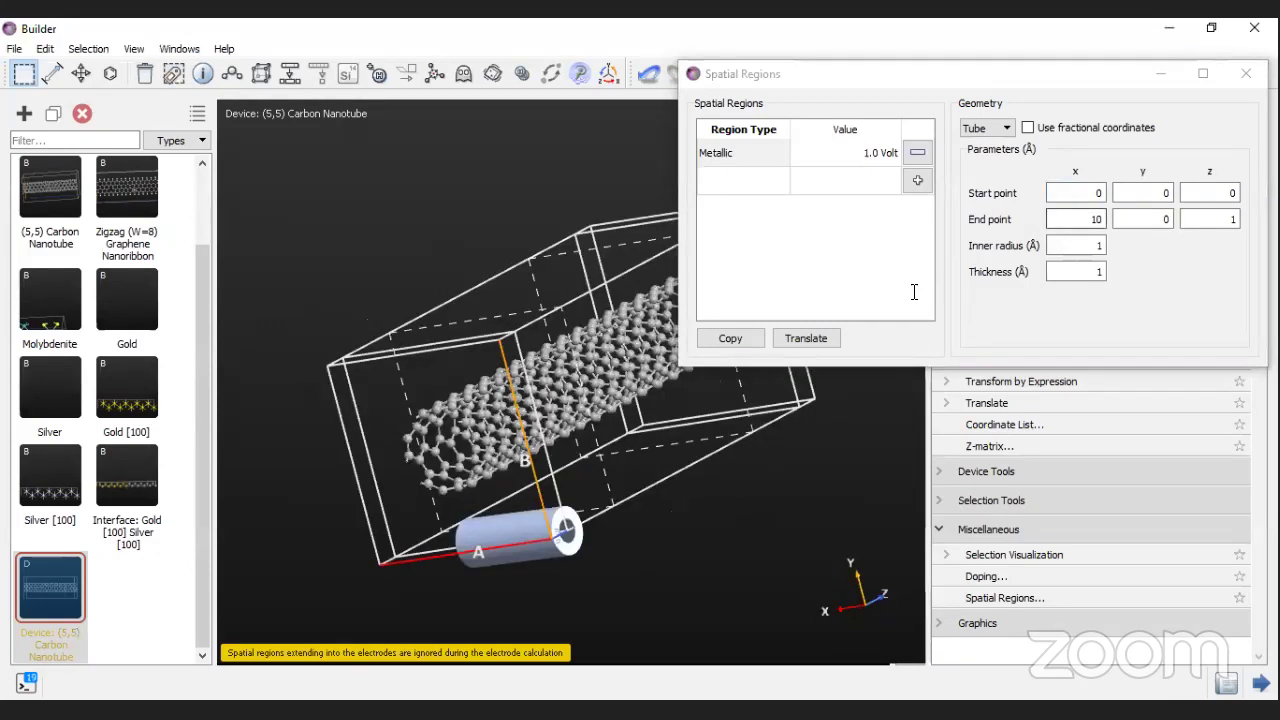
# Step: Reset the tube's end point x coordinate to 0 and set its z coordinate to 15 Å
pyautogui.click(1090, 218)
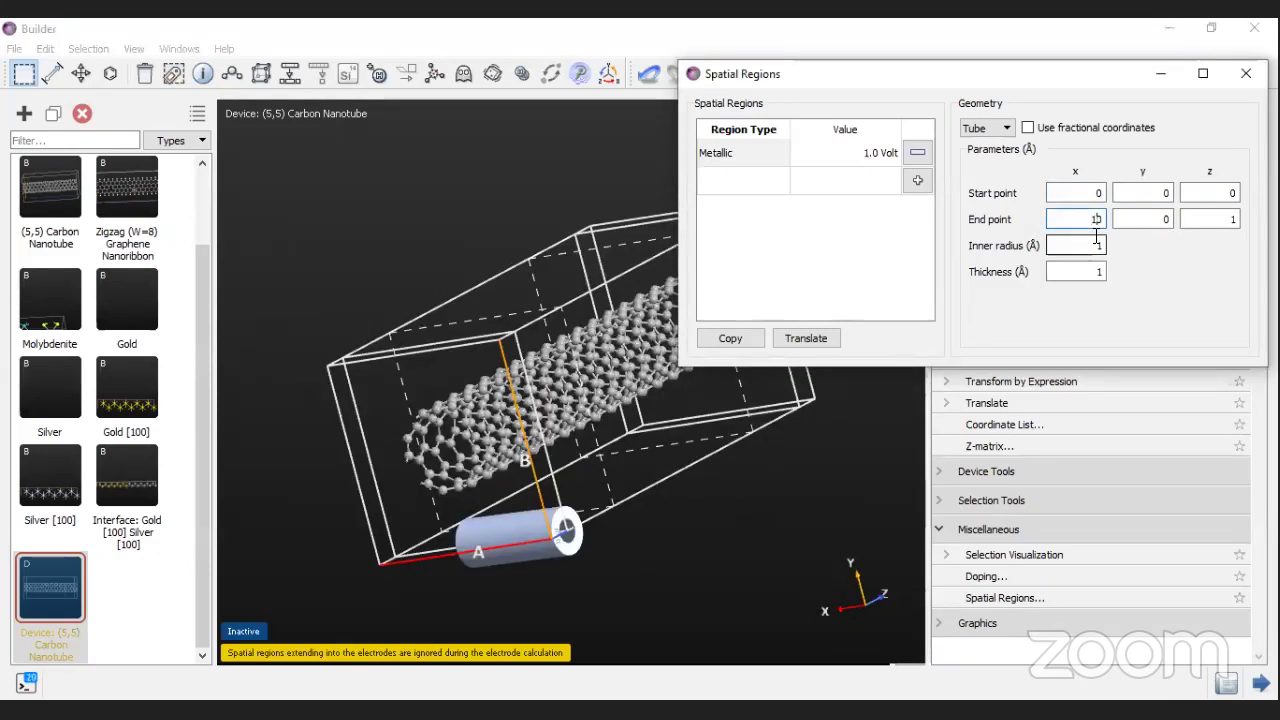
pyautogui.press('BackSpace')
pyautogui.press('BackSpace')
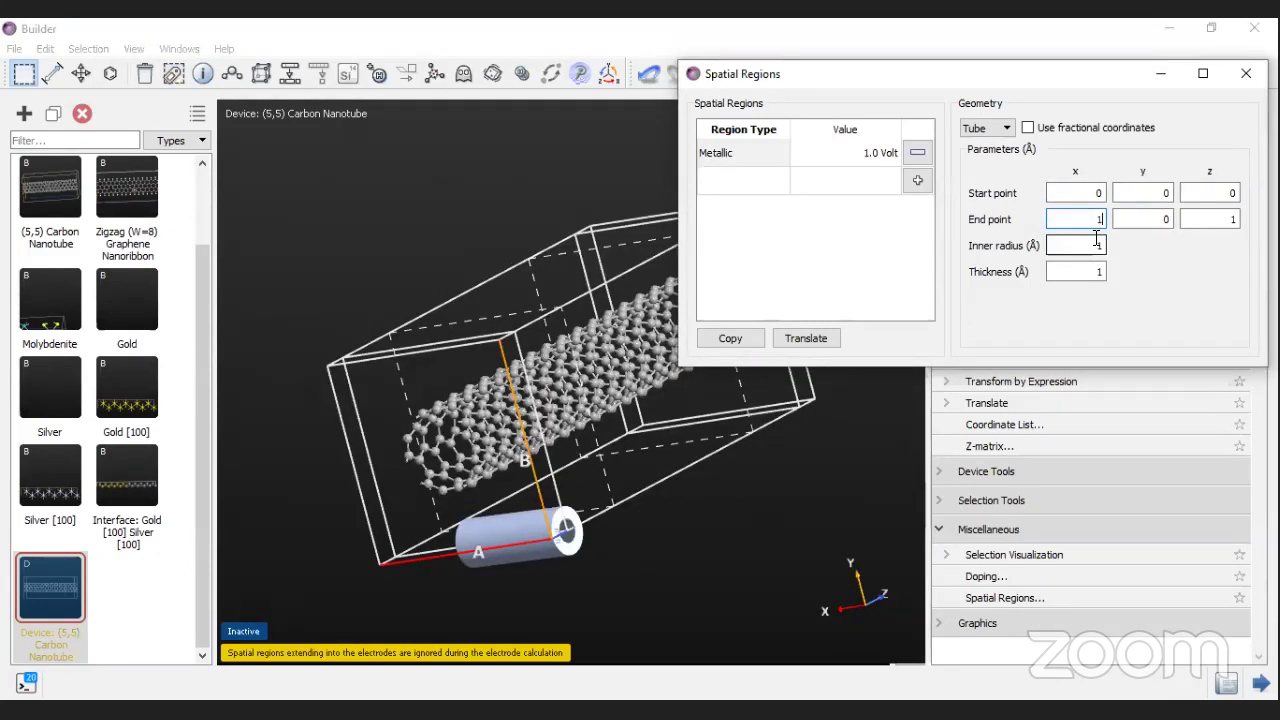
pyautogui.write('1')
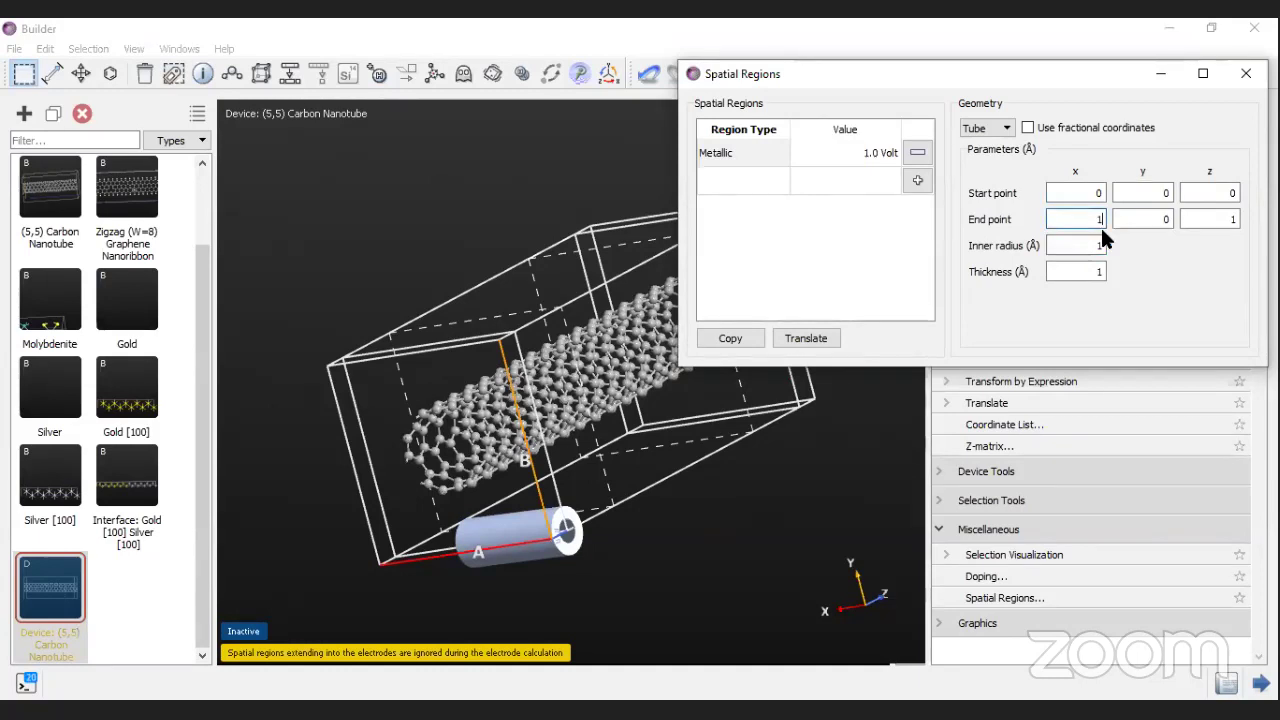
pyautogui.write('0')
pyautogui.click(1220, 222)
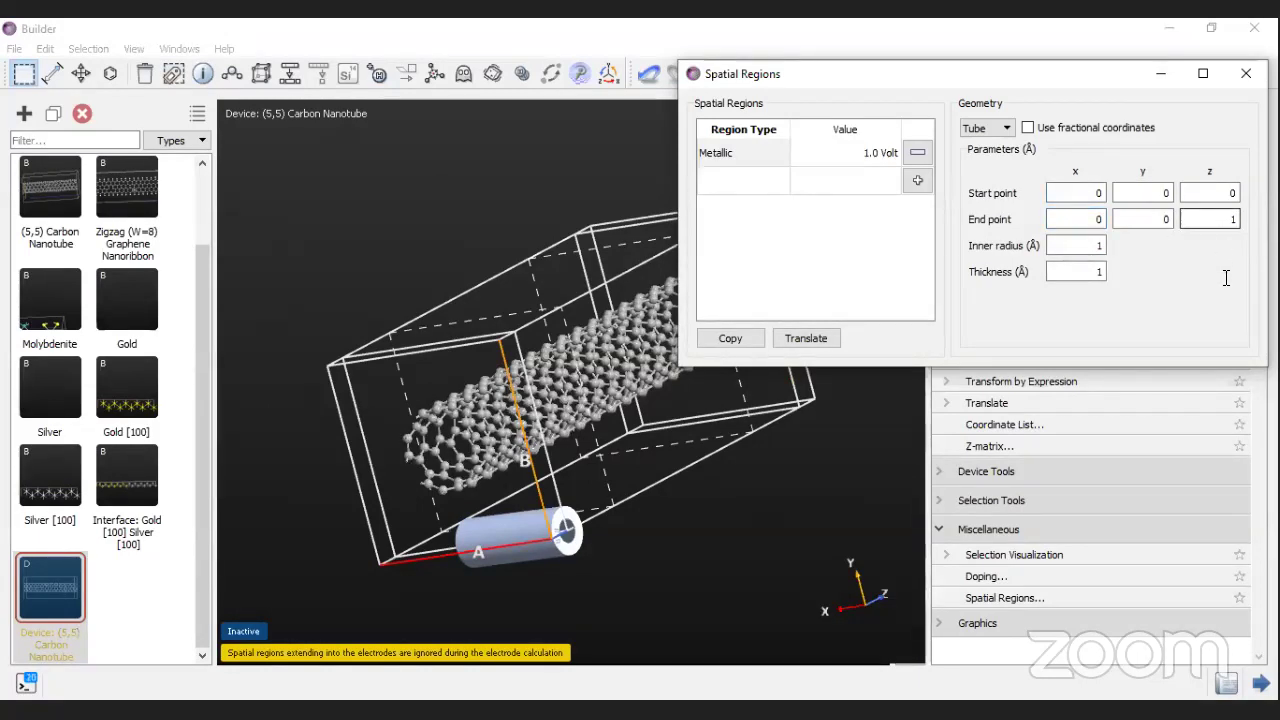
pyautogui.press('BackSpace')
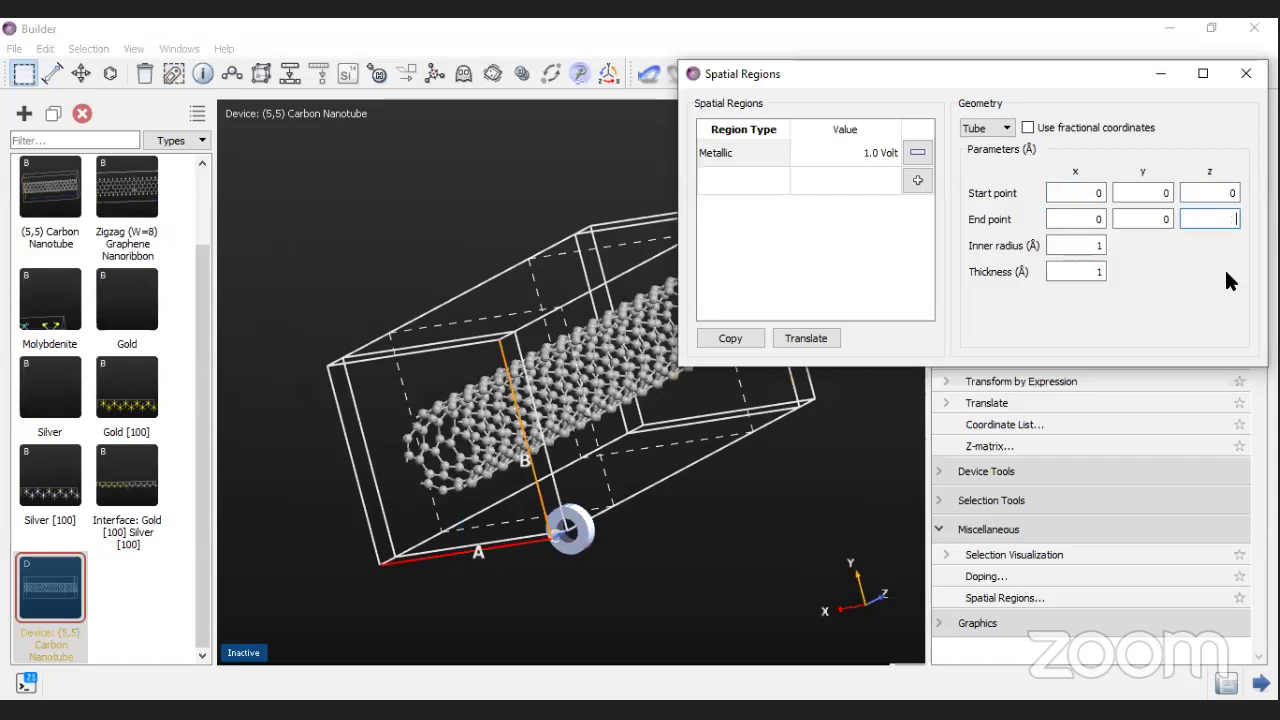
pyautogui.write('15')
pyautogui.click(1203, 195)
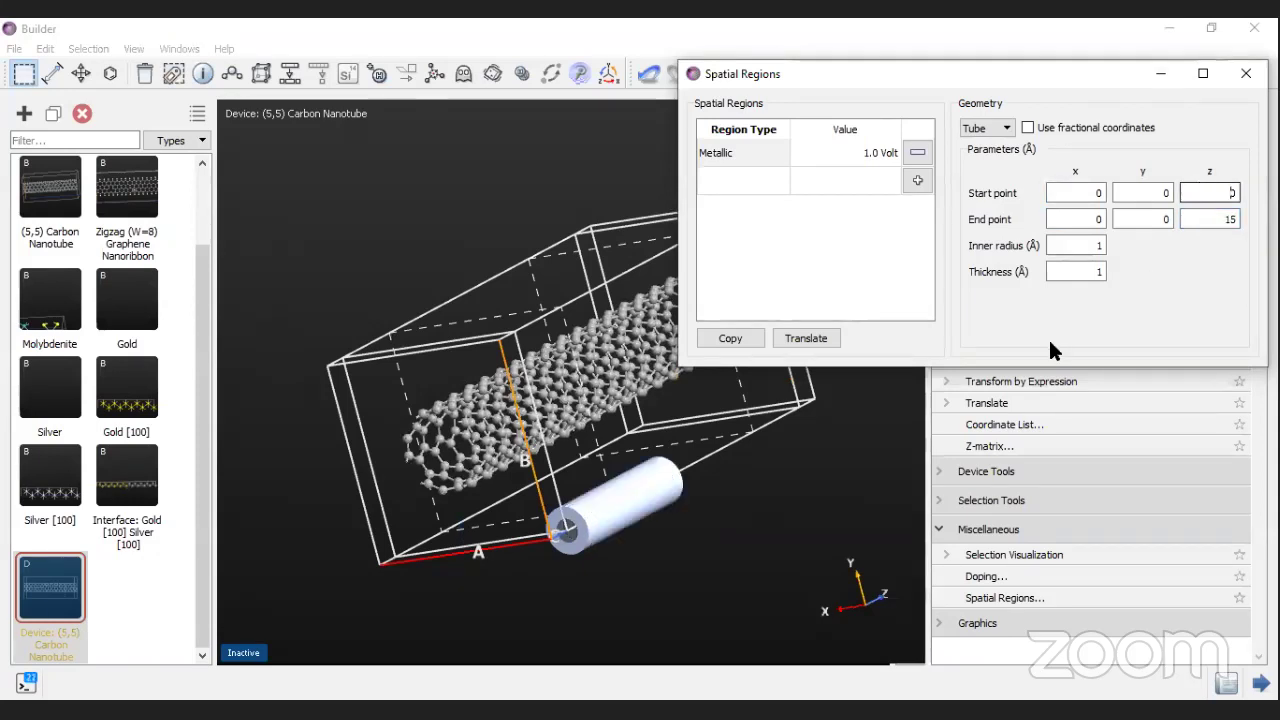
pyautogui.click(1211, 216)
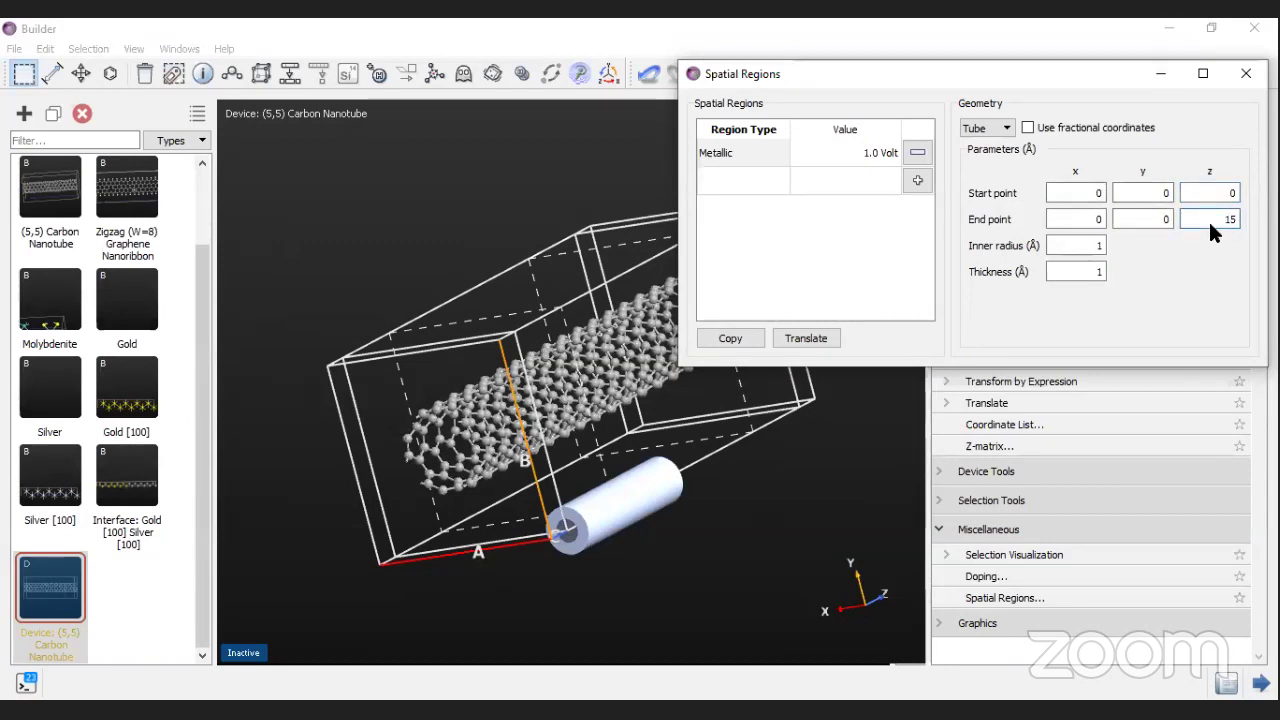
# Step: Set the tube's start point z to 15 Å and its end point z to 25 Å
pyautogui.click(1215, 193)
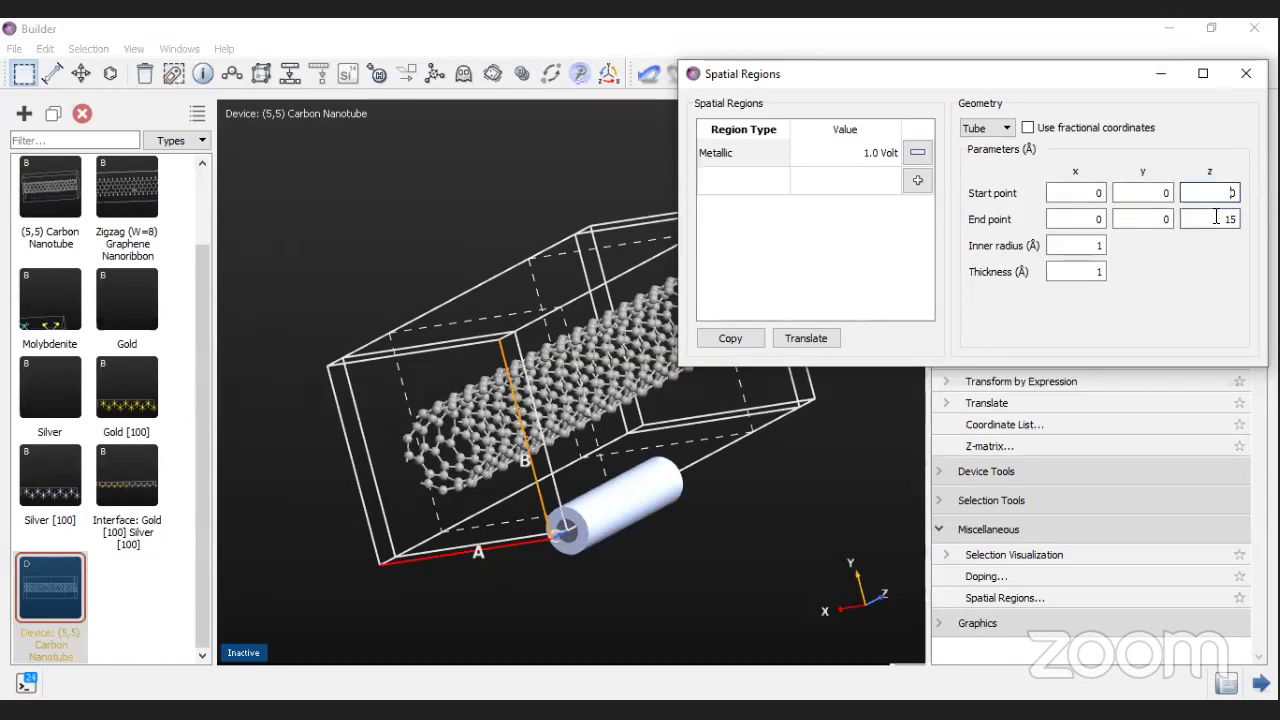
pyautogui.write('15')
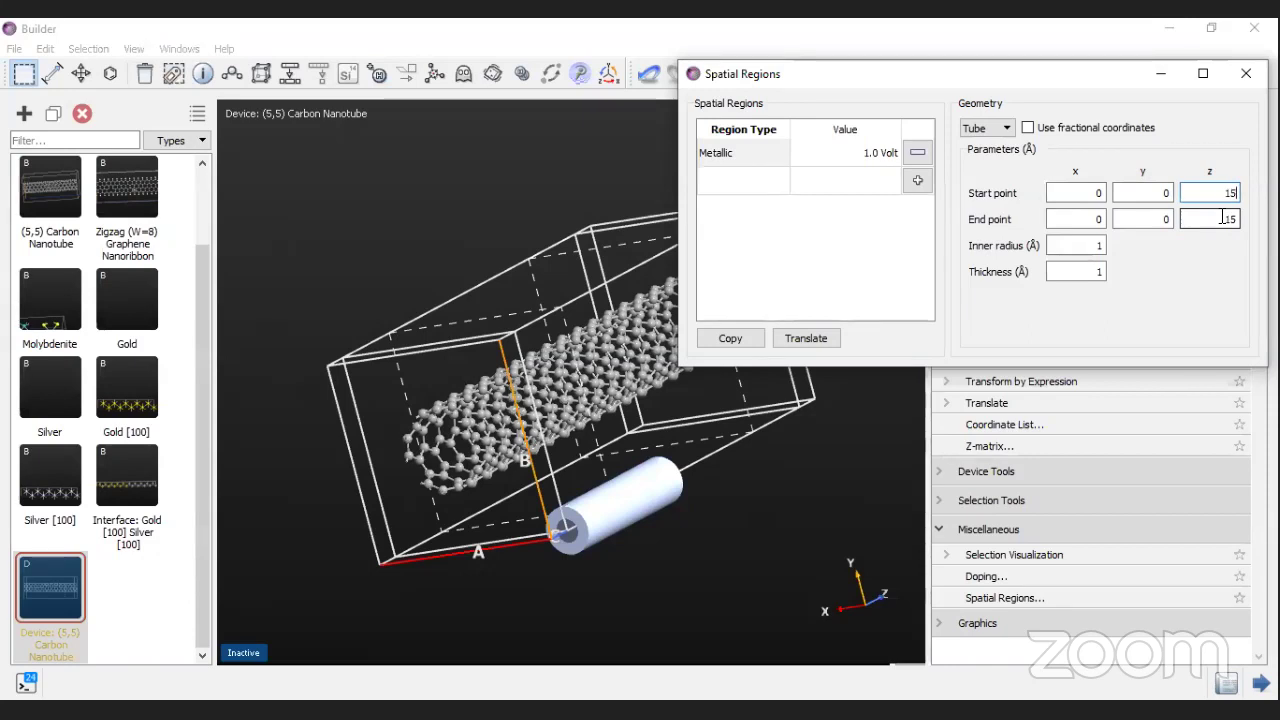
pyautogui.click(1222, 218)
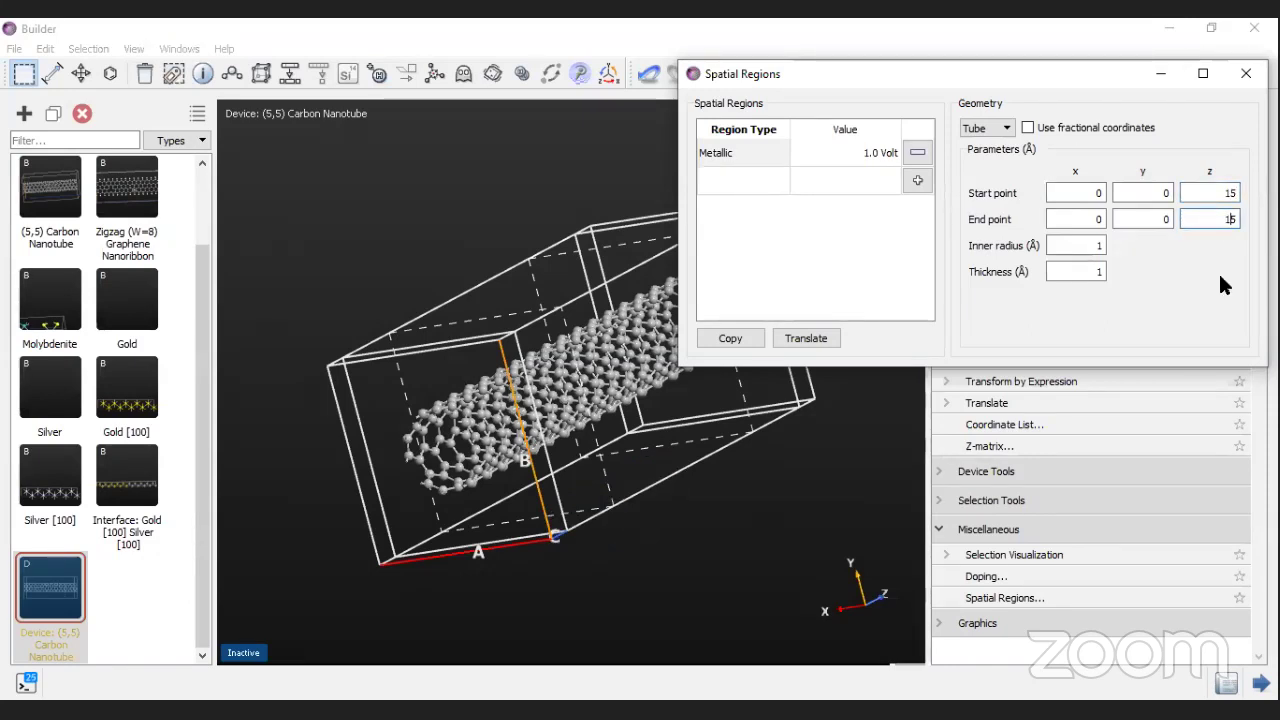
pyautogui.press('BackSpace')
pyautogui.write('25')
pyautogui.press('Delete')
pyautogui.click(1210, 193)
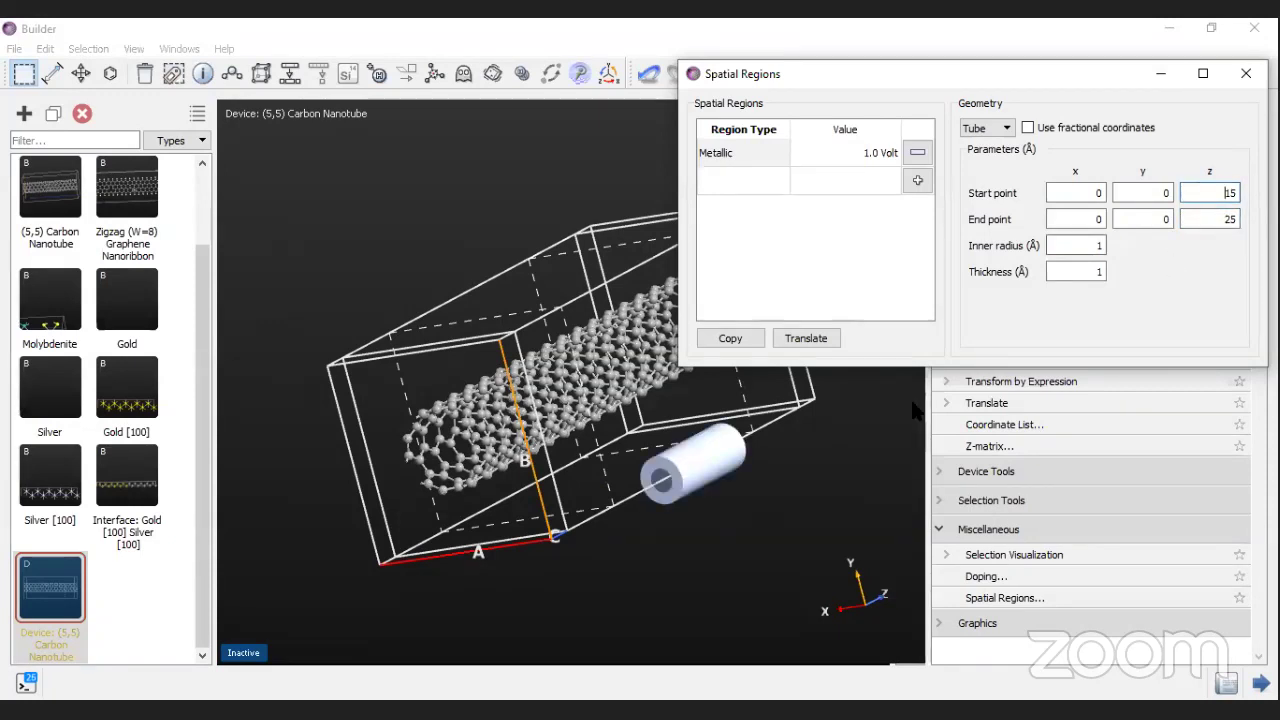
# Step: Try a start point y of 15 Å for the tube and restore it to 0
pyautogui.click(1150, 194)
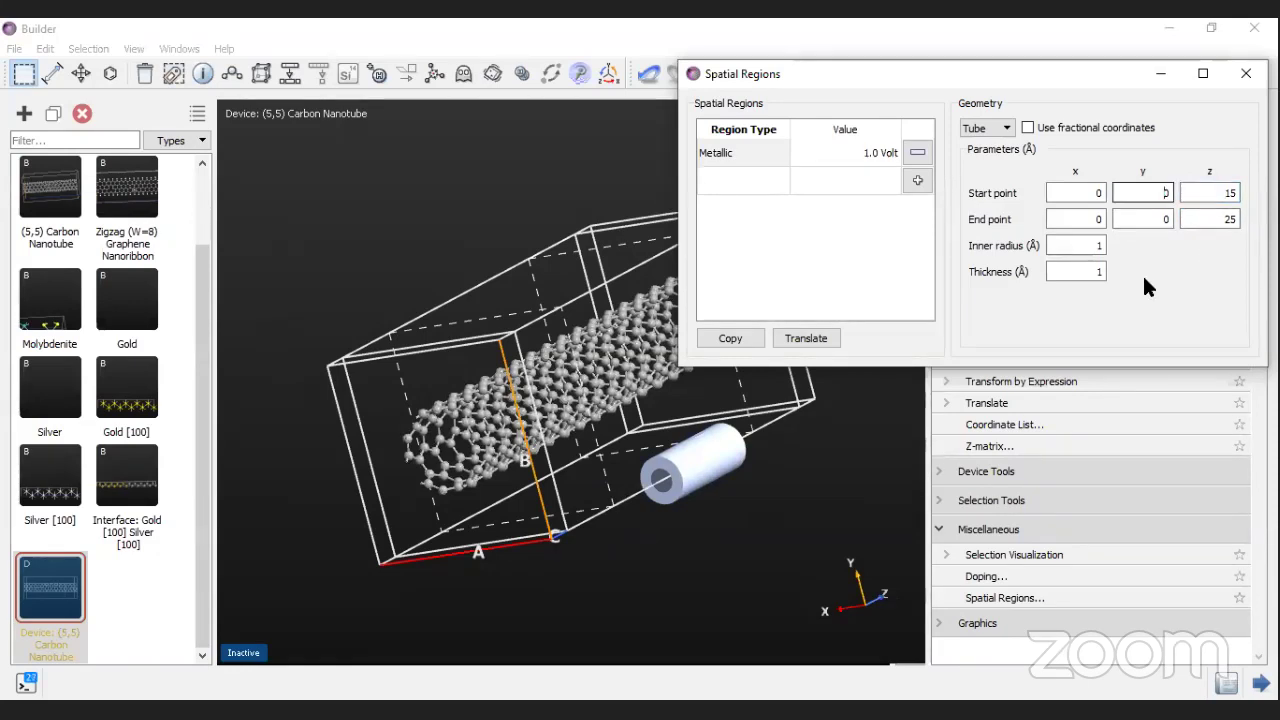
pyautogui.press('BackSpace')
pyautogui.write('15')
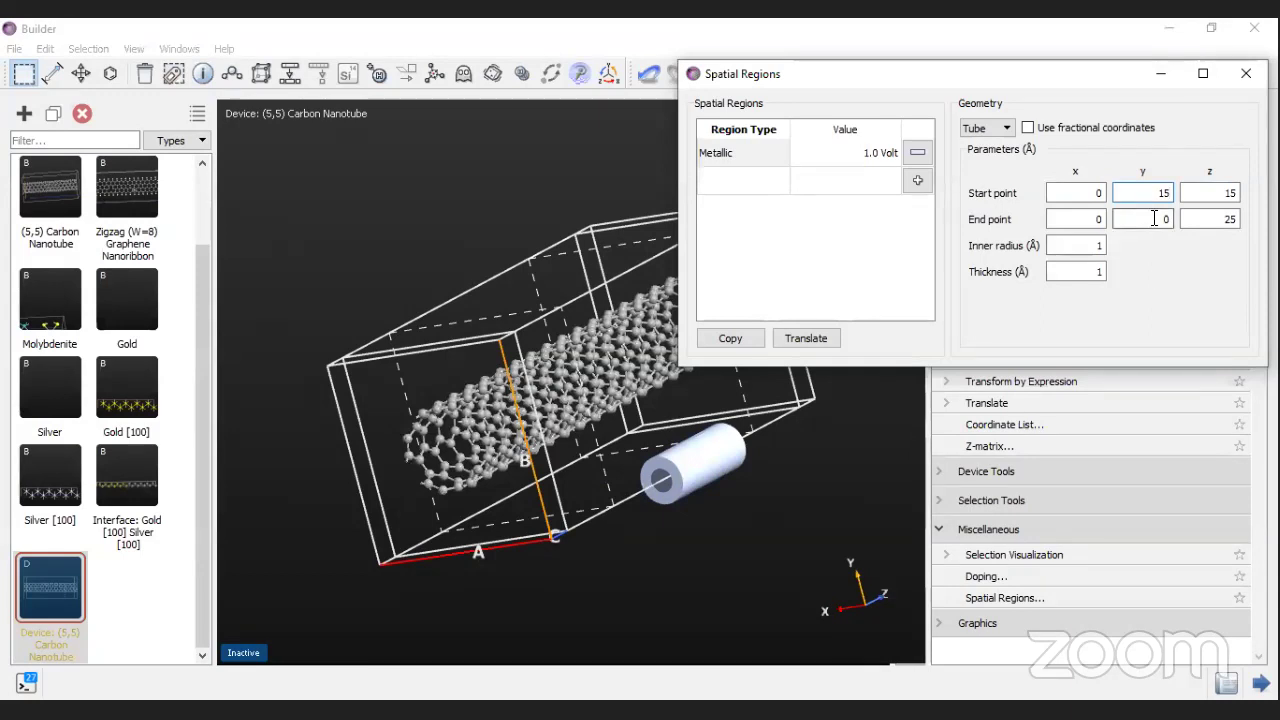
pyautogui.click(1148, 212)
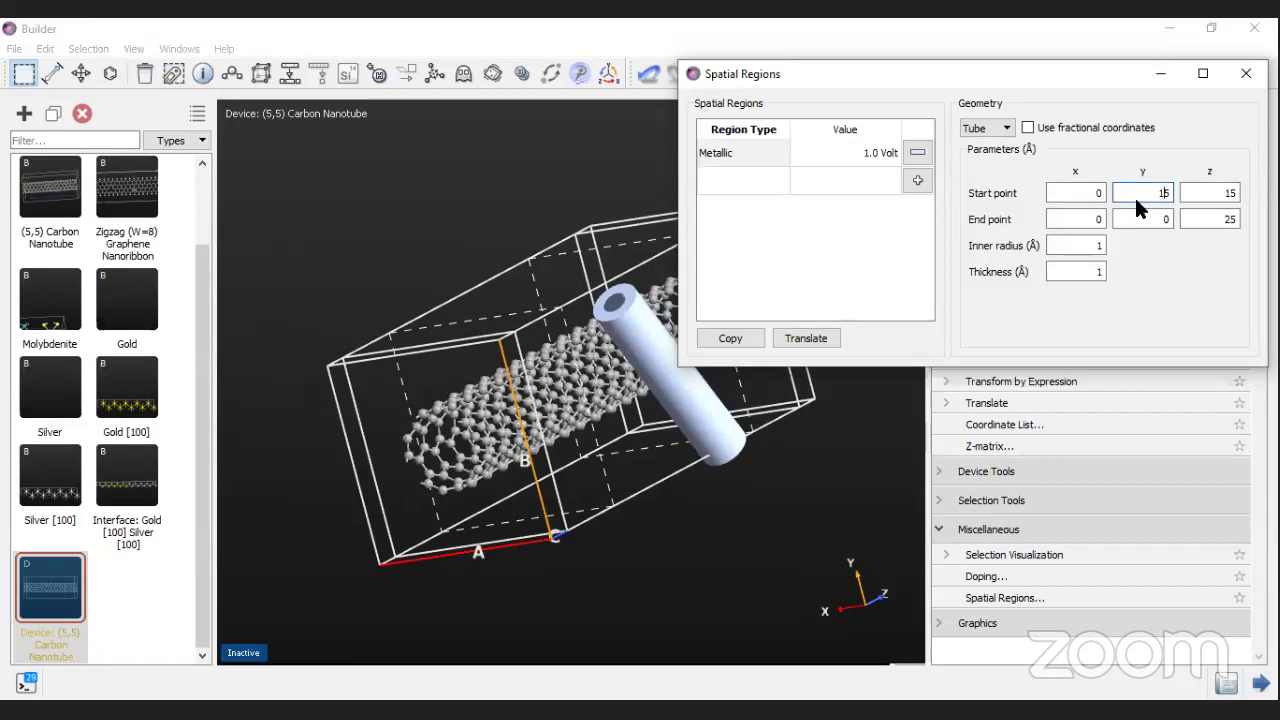
pyautogui.press('BackSpace')
pyautogui.press('BackSpace')
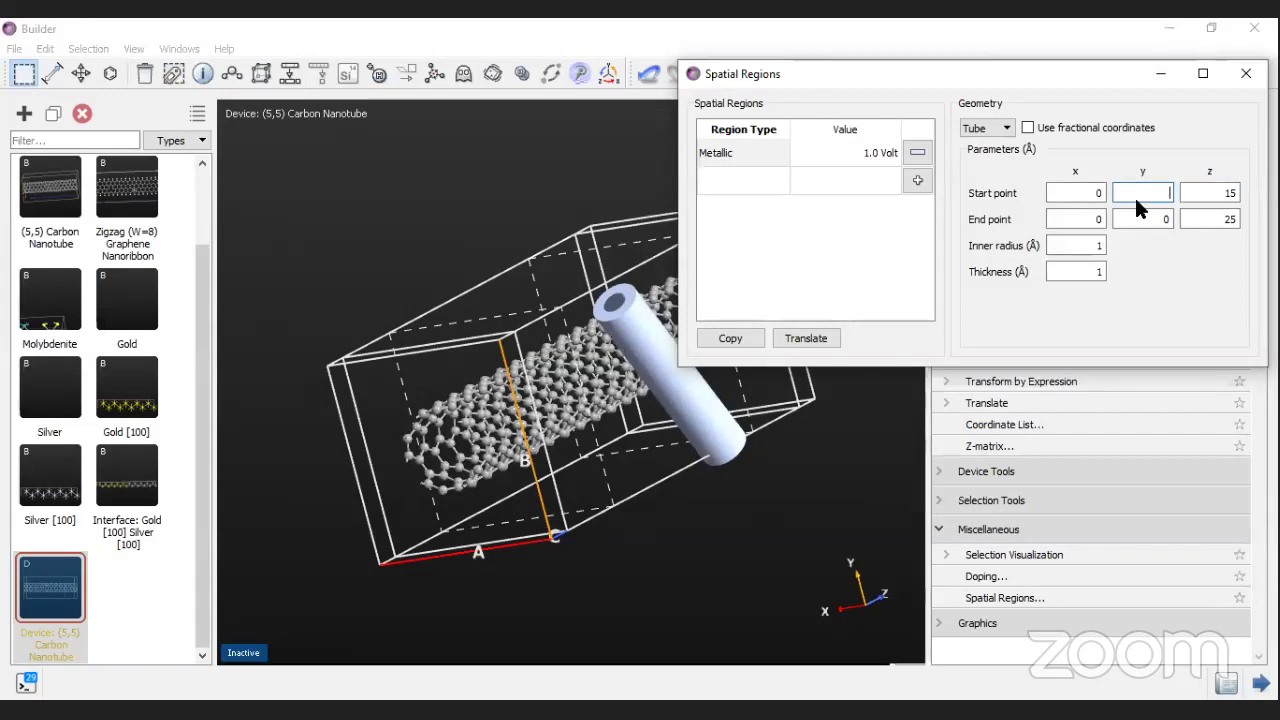
pyautogui.write('0')
# Step: Set the tube's inner radius to 15 Å, keeping a thickness of 1 Å
pyautogui.click(1092, 245)
pyautogui.press('Tab')
pyautogui.write('1')
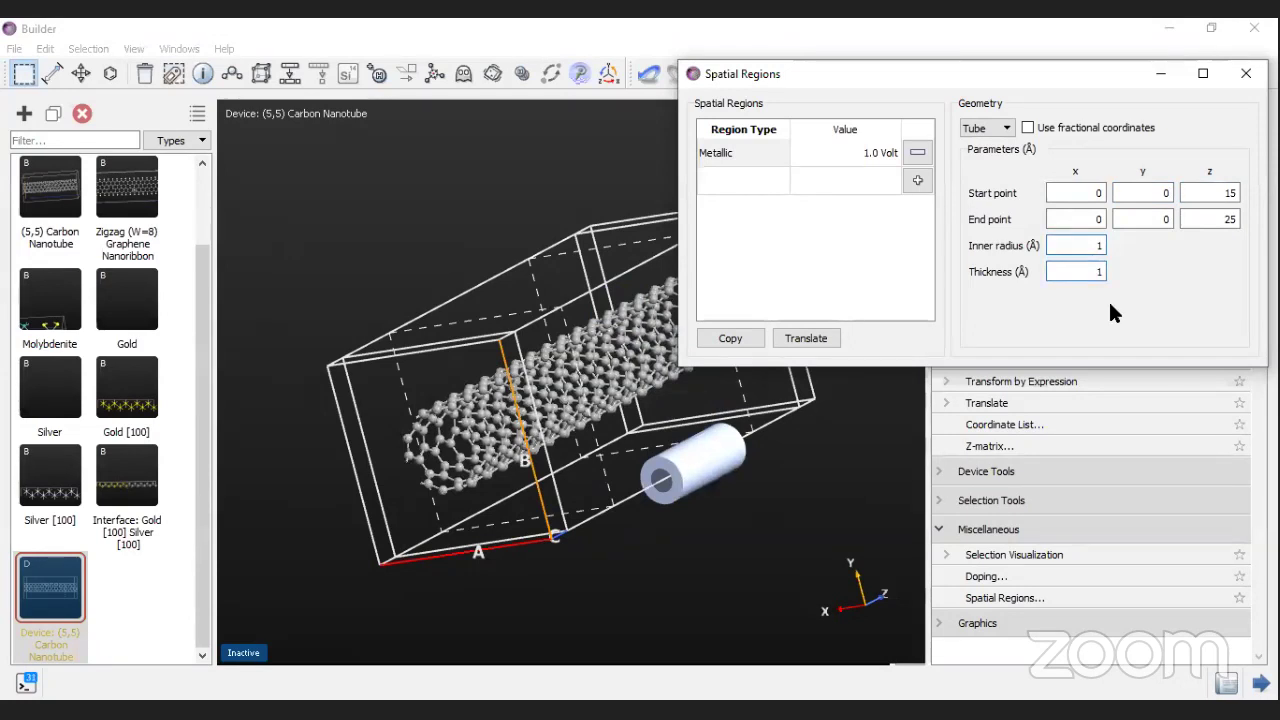
pyautogui.press('Return')
pyautogui.write('5')
pyautogui.press('Return')
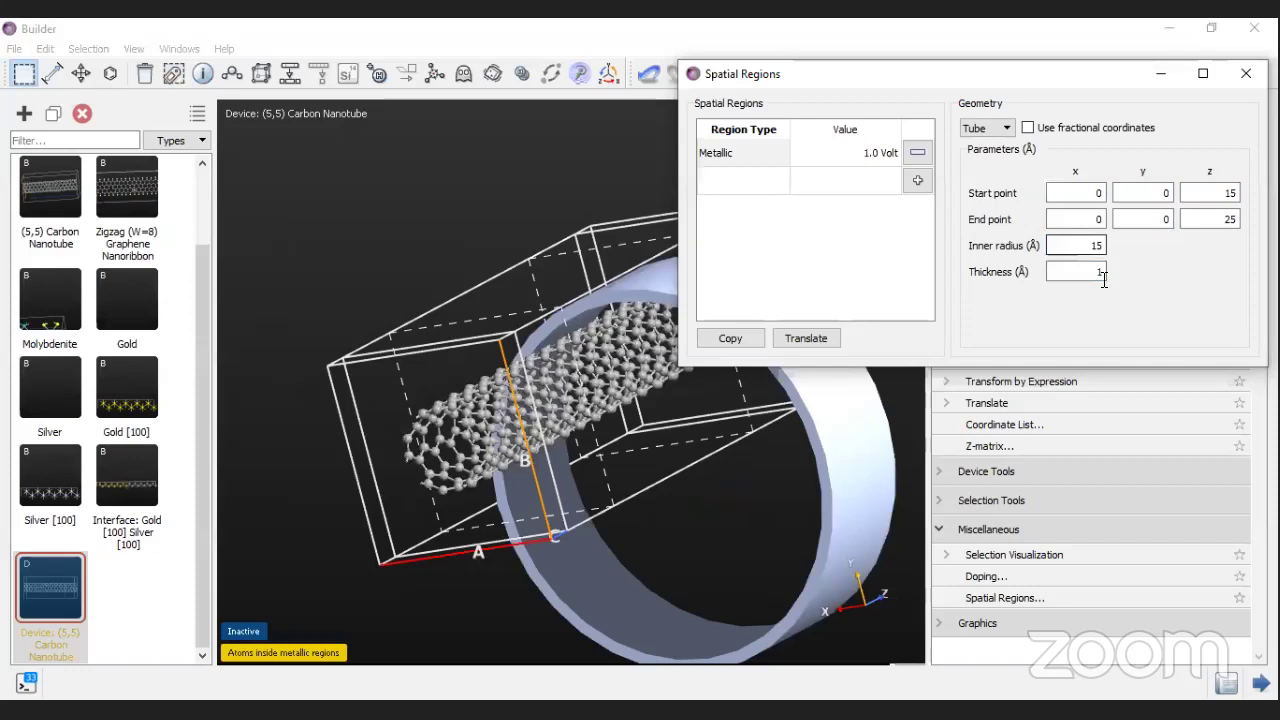
# Step: Set the tube region's inner radius to 10 Å
pyautogui.hotkey('shift', 'Tab')
pyautogui.write('10')
pyautogui.click(1076, 271)
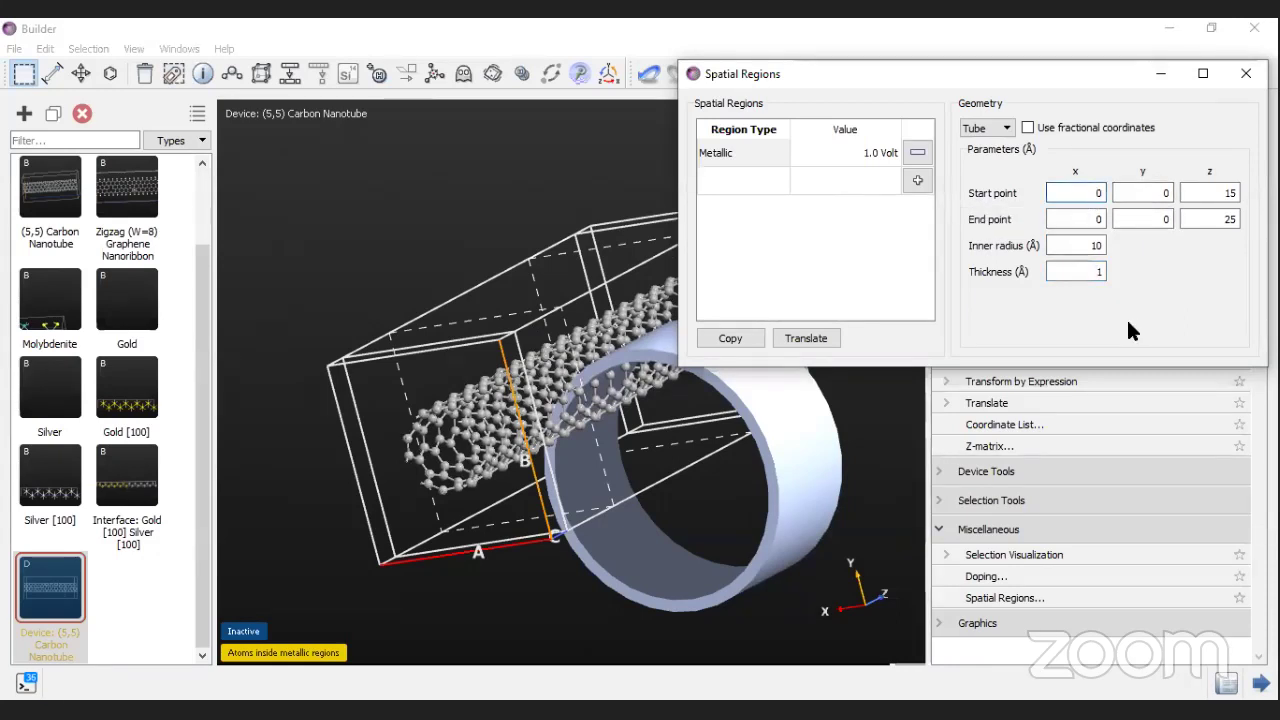
# Step: Try a start point x of 10 Å for the tube and restore it to 0
pyautogui.write('1')
pyautogui.click(1072, 219)
pyautogui.click(720, 450)
pyautogui.moveTo(720, 450); pyautogui.dragTo(726, 451)
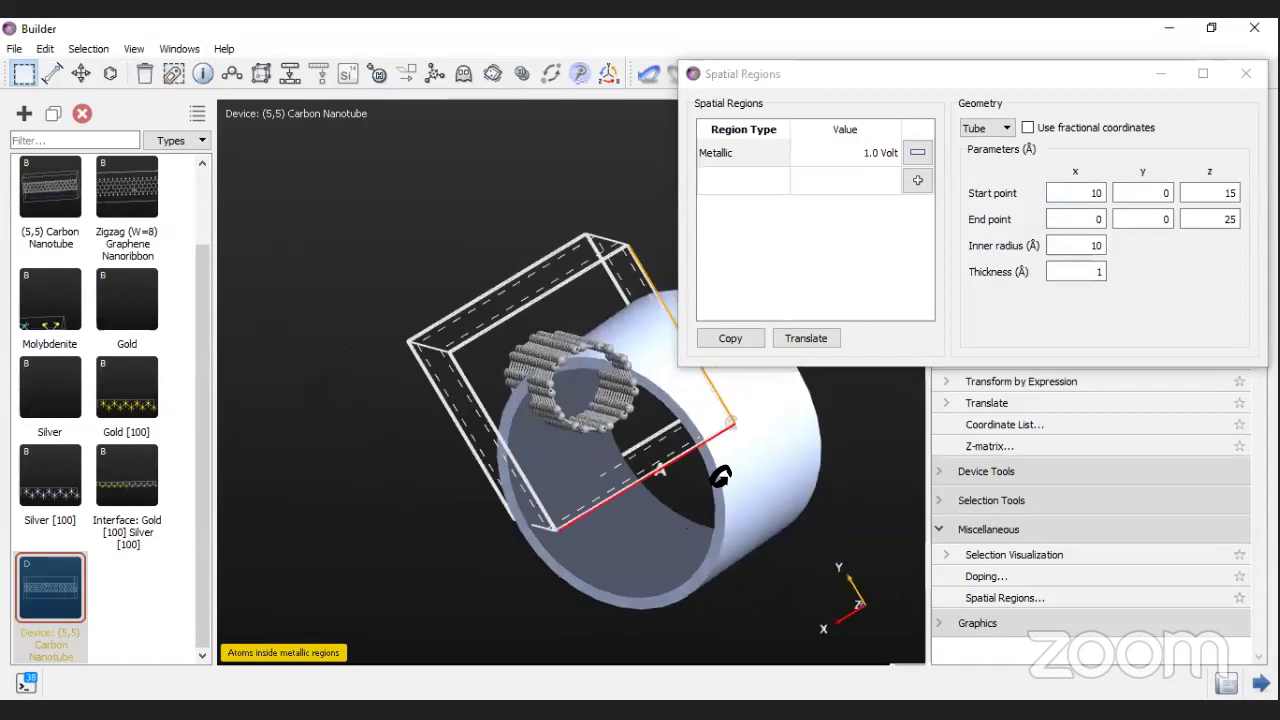
pyautogui.click(1098, 200)
pyautogui.press('BackSpace')
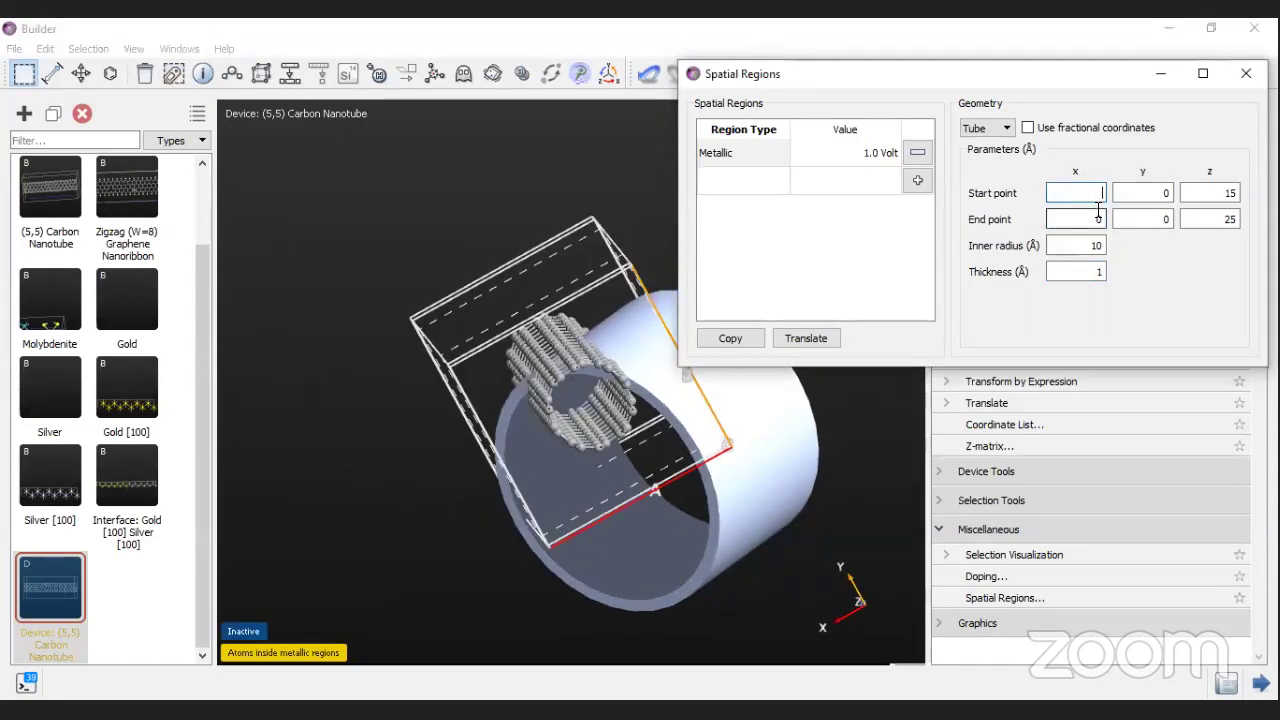
pyautogui.write('0')
pyautogui.click(1077, 220)
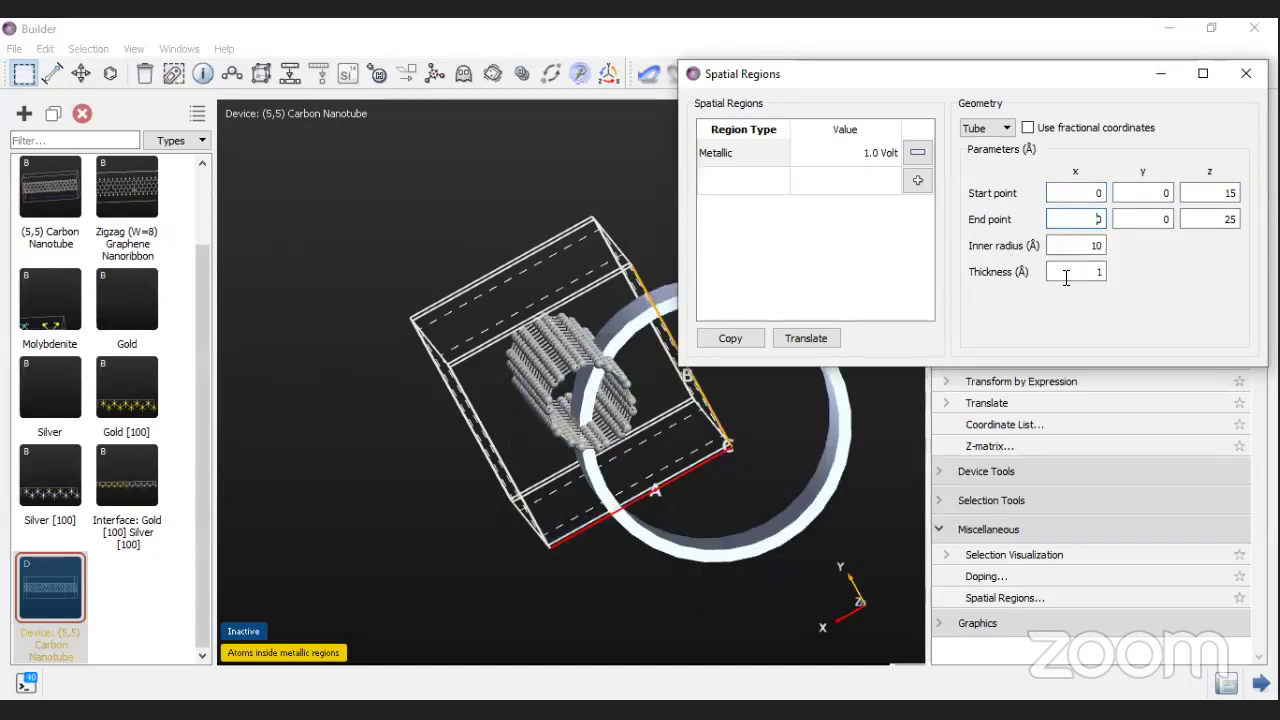
# Step: Try an x coordinate of 1 Å for both the start point and the end point of the tube
pyautogui.click(1087, 192)
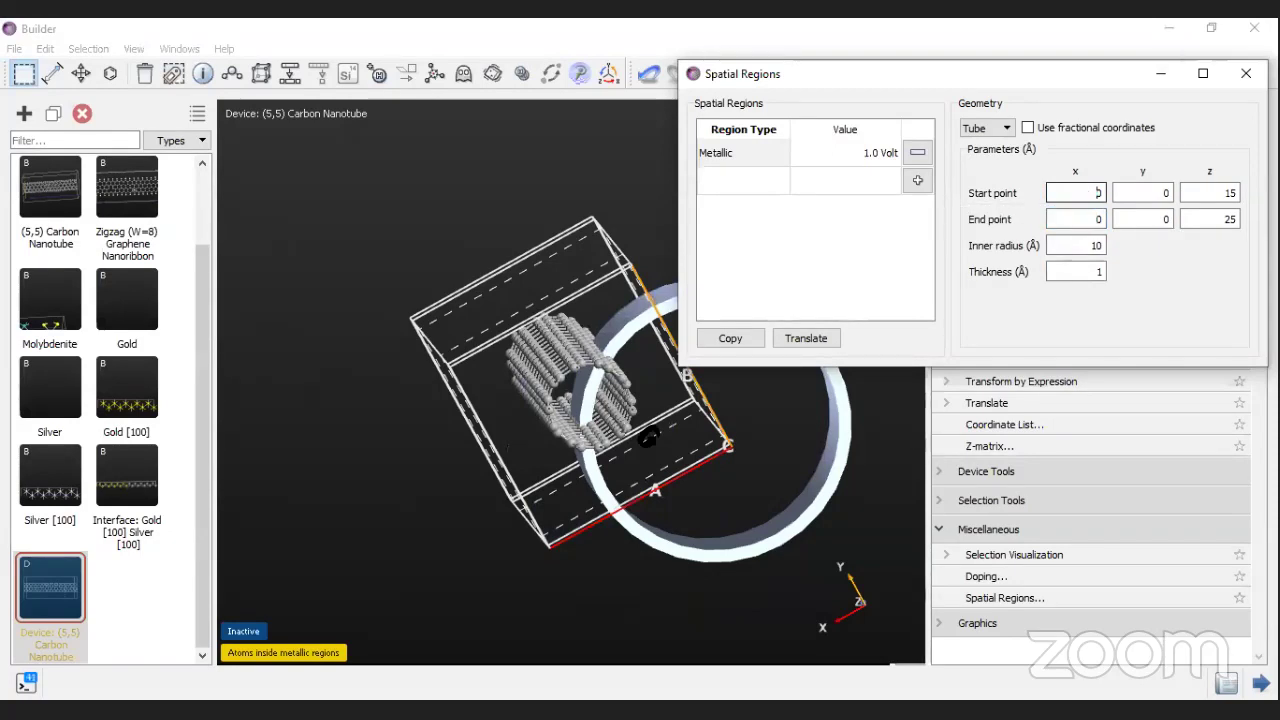
pyautogui.moveTo(648, 437); pyautogui.dragTo(626, 428)
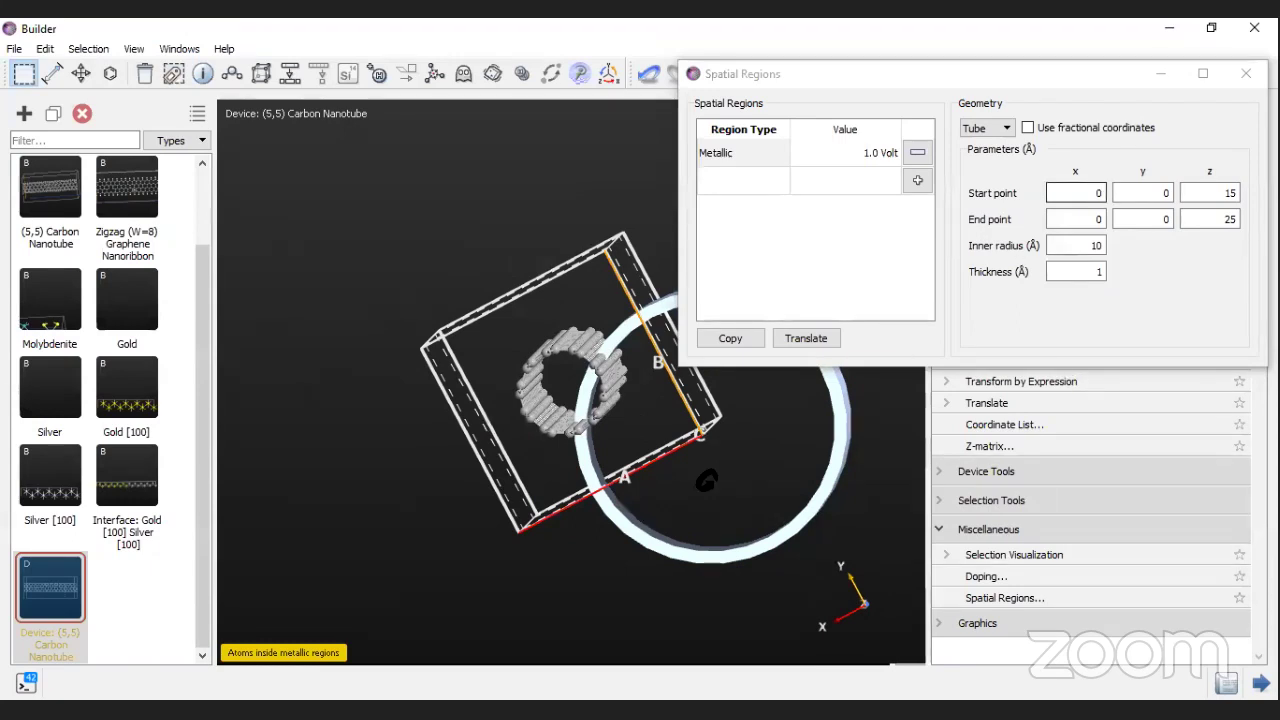
pyautogui.moveTo(711, 465); pyautogui.dragTo(722, 458)
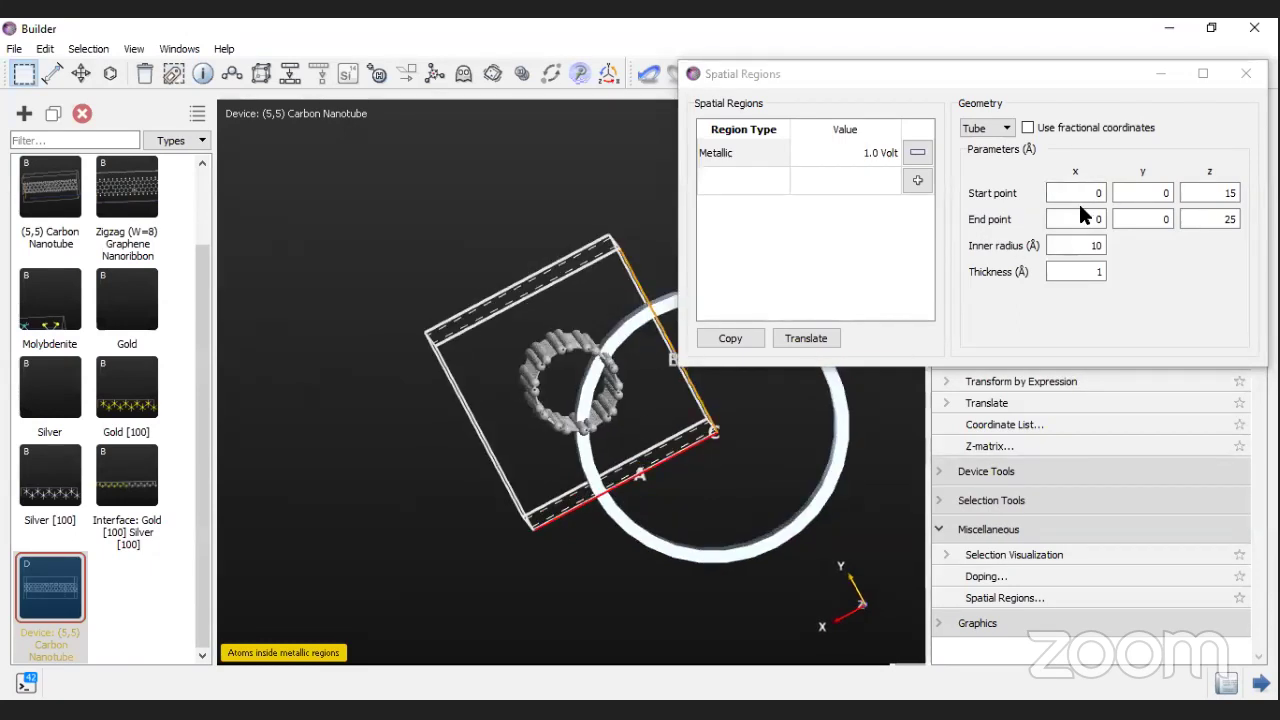
pyautogui.click(1114, 219)
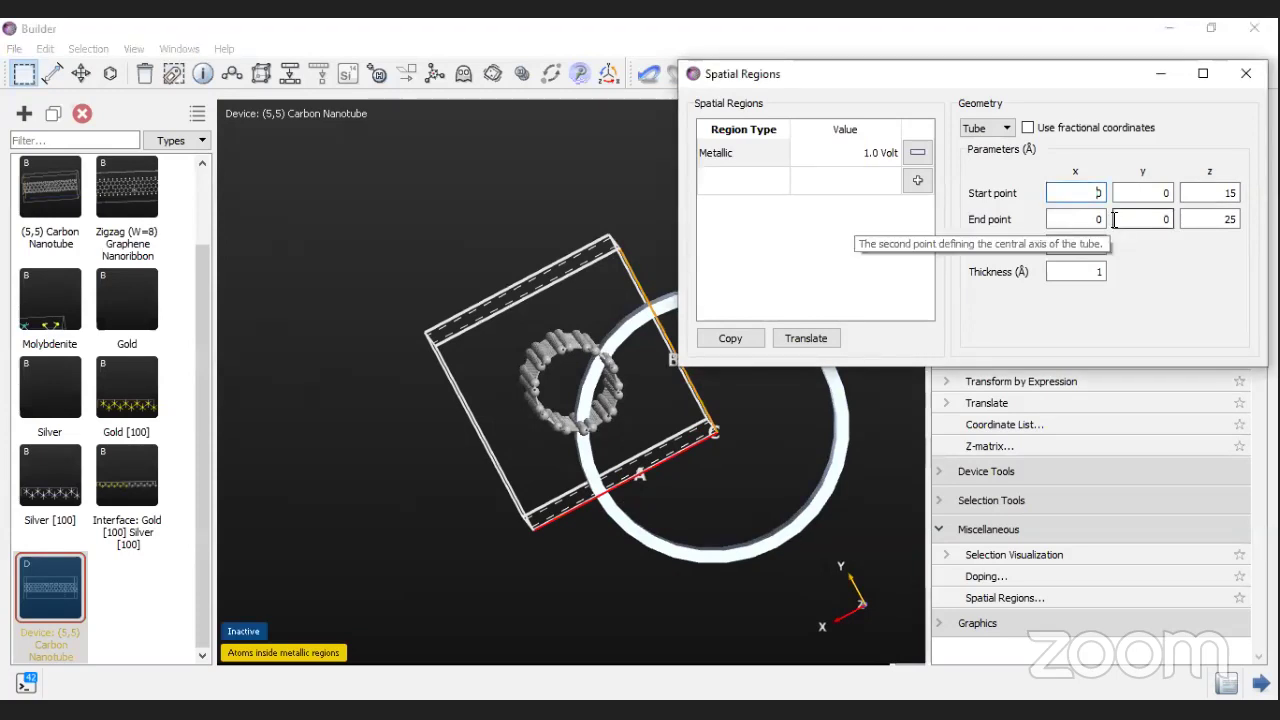
pyautogui.write('1')
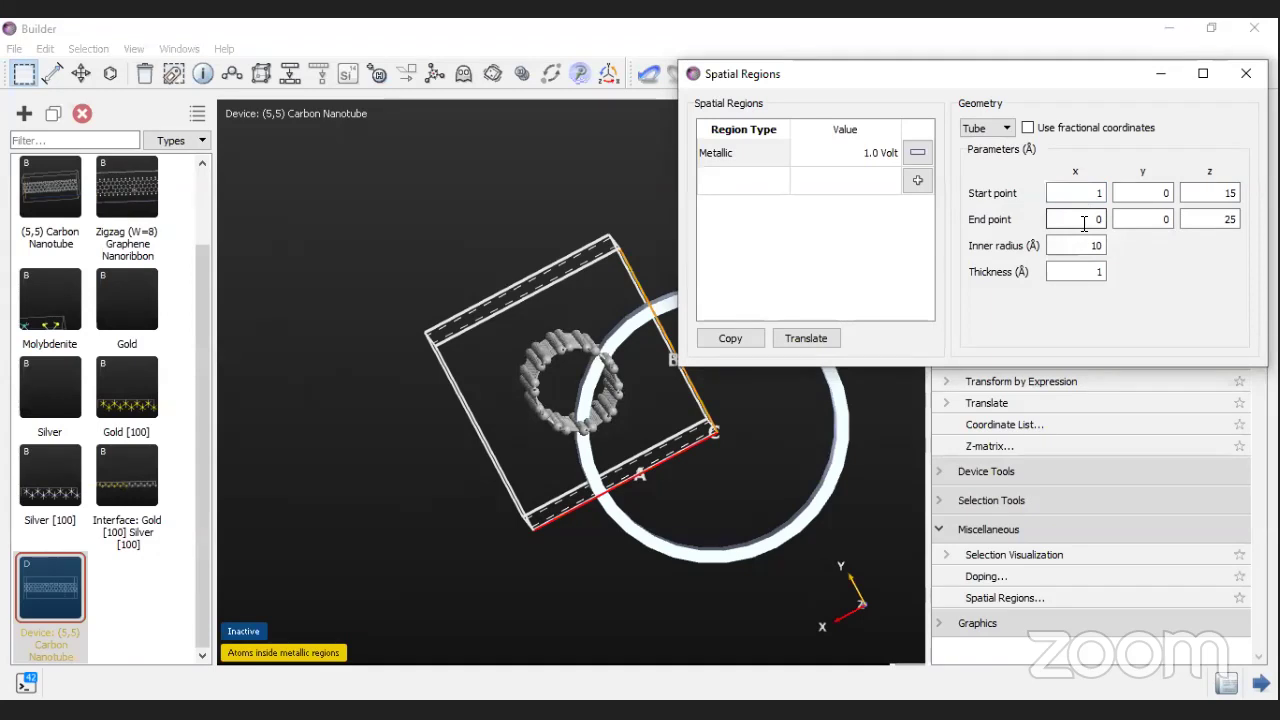
pyautogui.click(1084, 220)
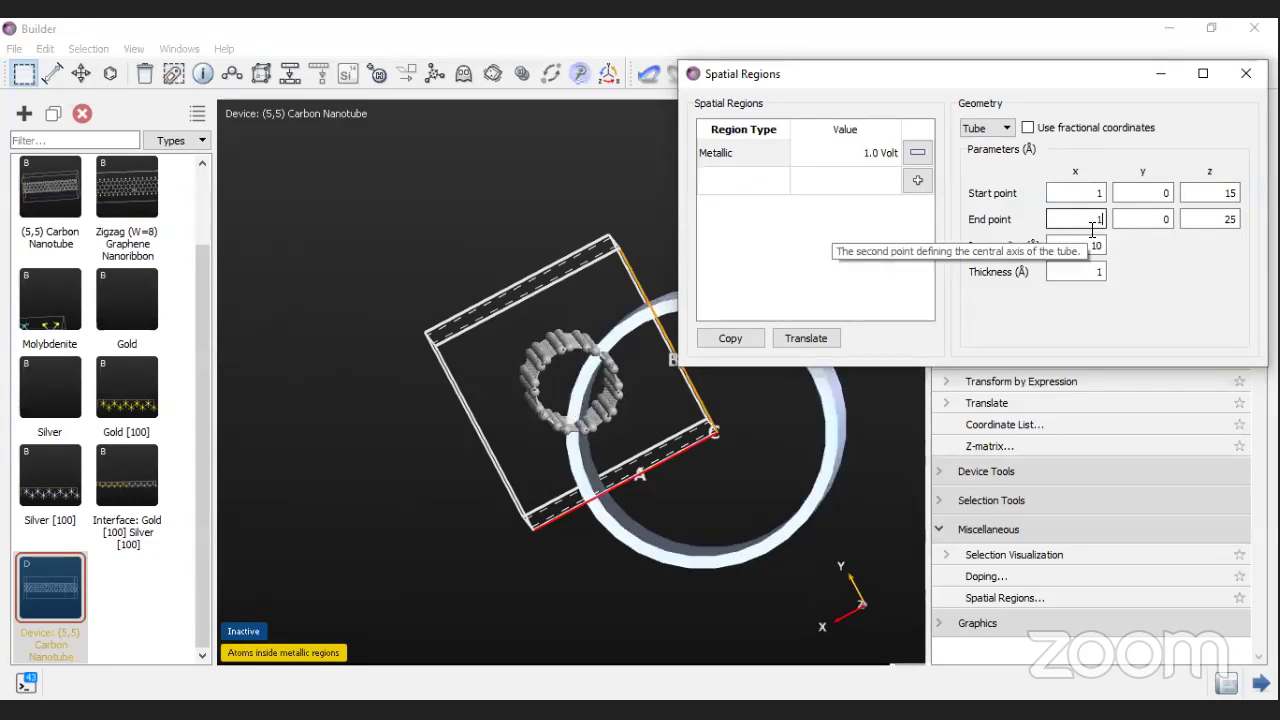
pyautogui.write('1')
# Step: Set the x coordinate of the tube's start point and end point to 10 Å
pyautogui.click(1090, 195)
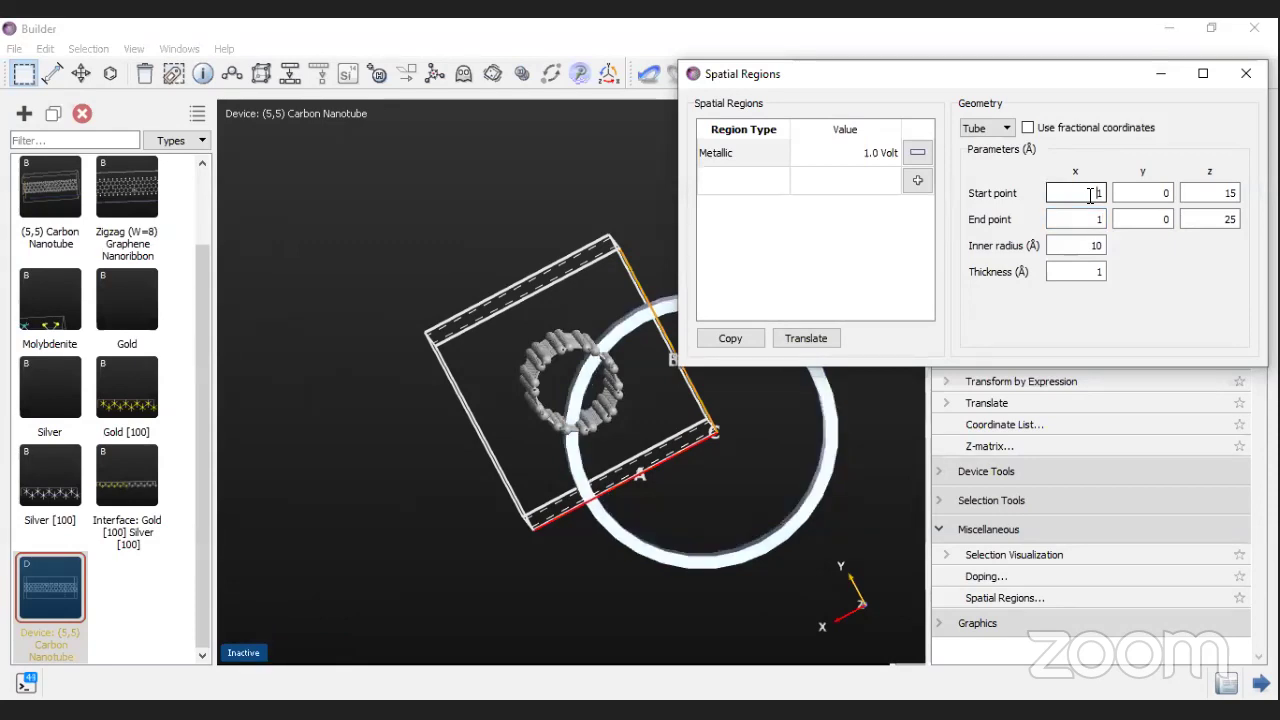
pyautogui.press('BackSpace')
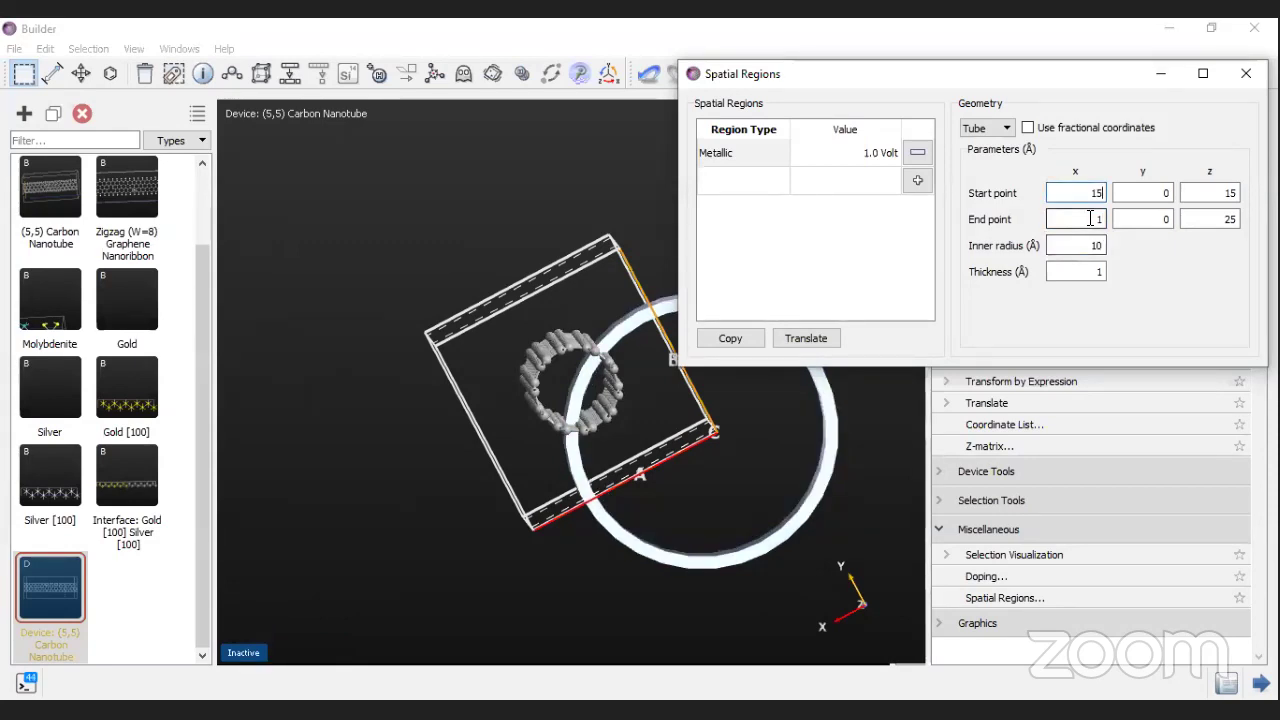
pyautogui.press('BackSpace')
pyautogui.write('10')
pyautogui.press('Tab')
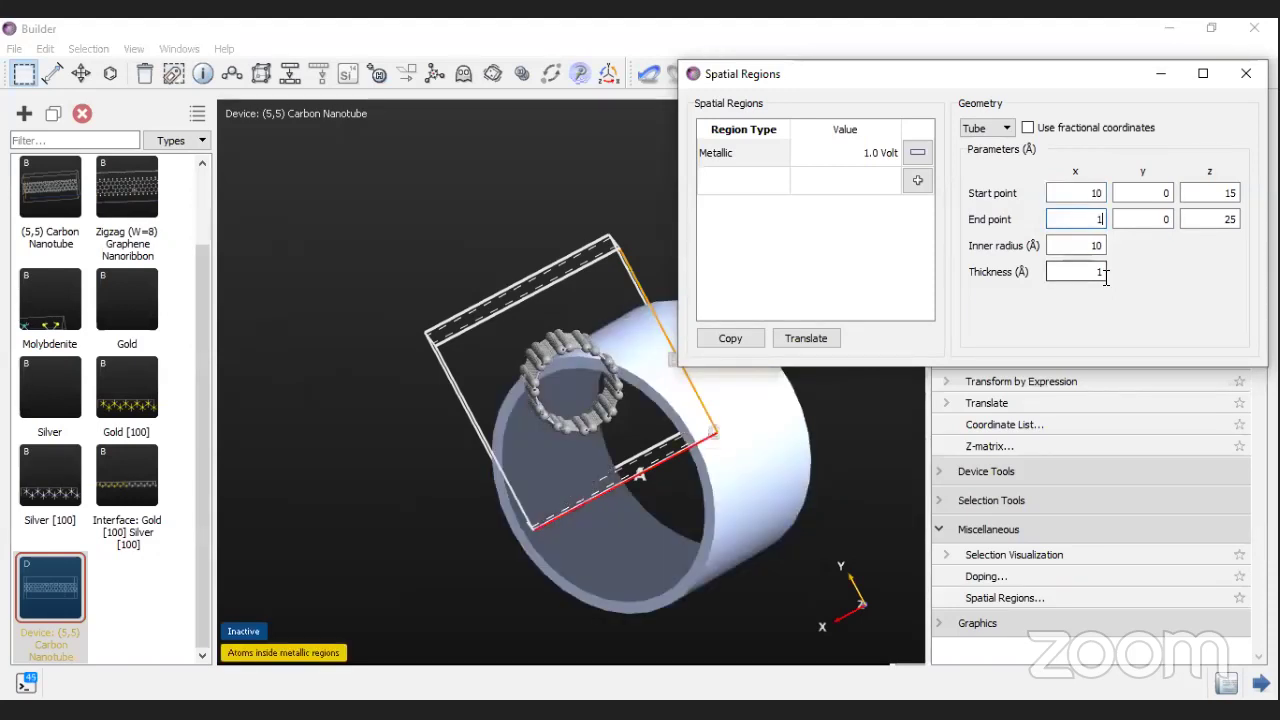
pyautogui.press('BackSpace')
pyautogui.write('10')
# Step: Set the y coordinate of the tube's start point and end point to 10 Å
pyautogui.click(1150, 219)
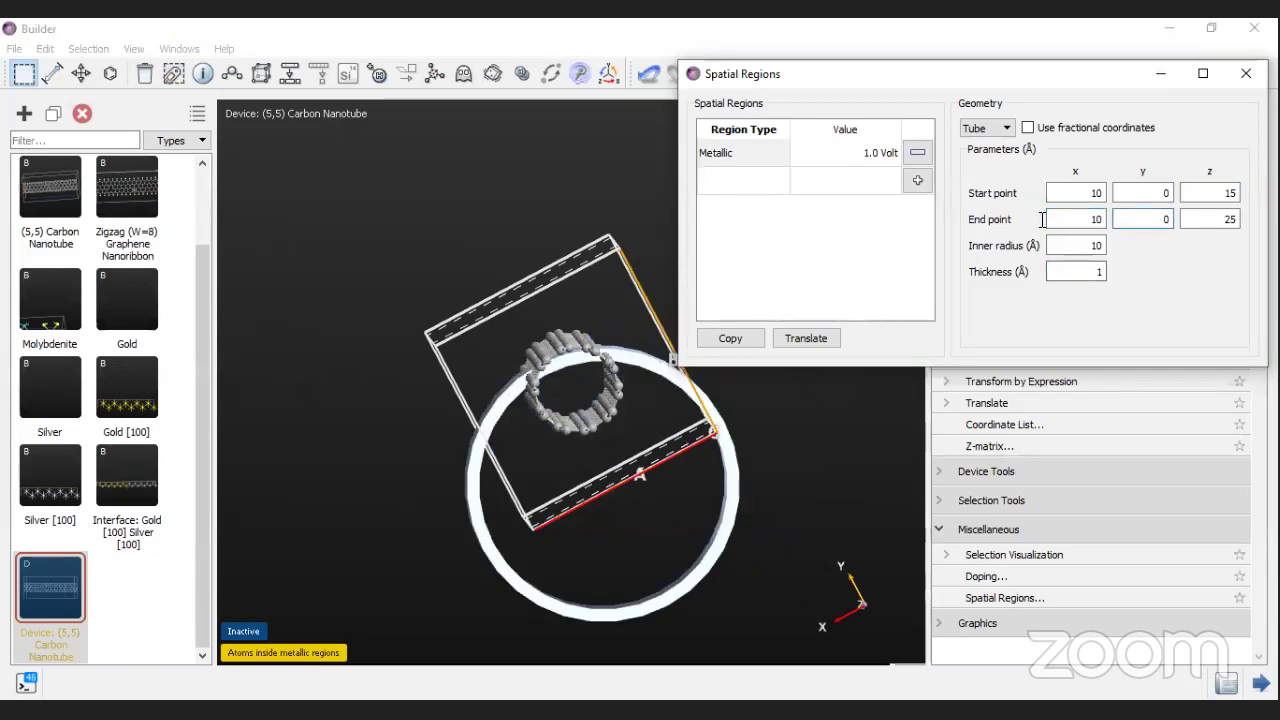
pyautogui.click(1150, 193)
pyautogui.write('1')
pyautogui.click(1154, 214)
pyautogui.write('1')
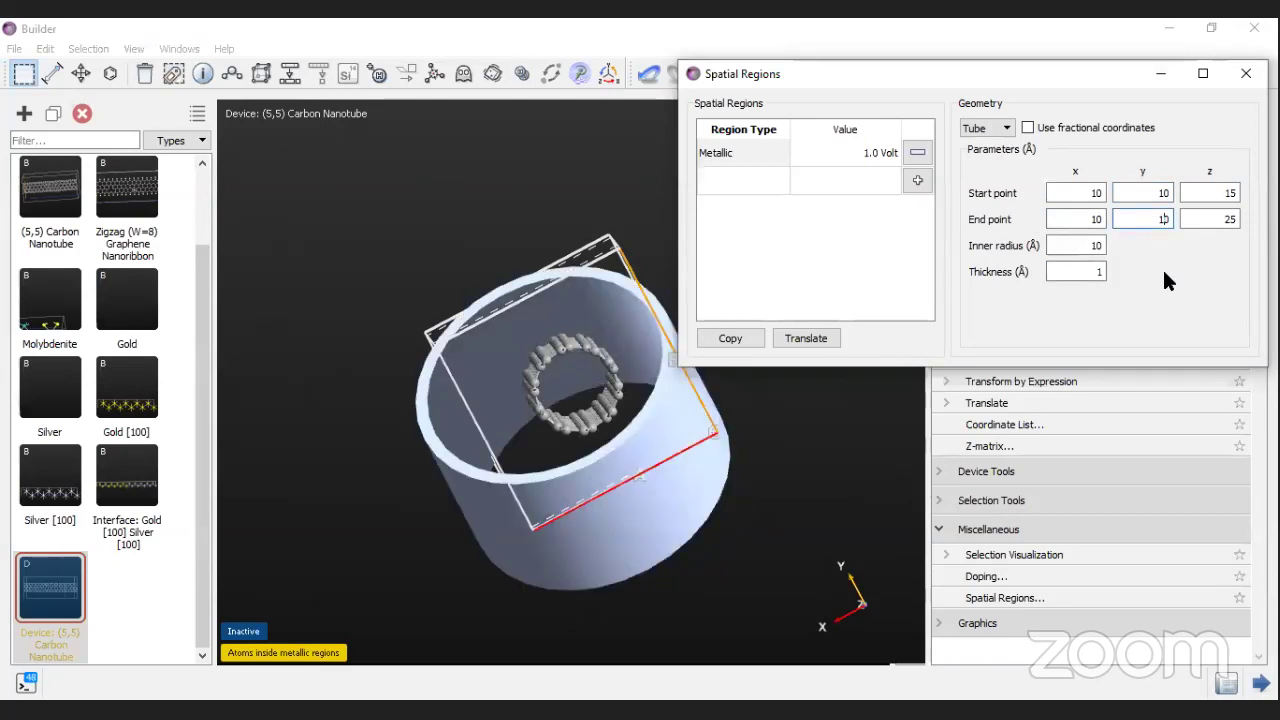
pyautogui.click(1227, 193)
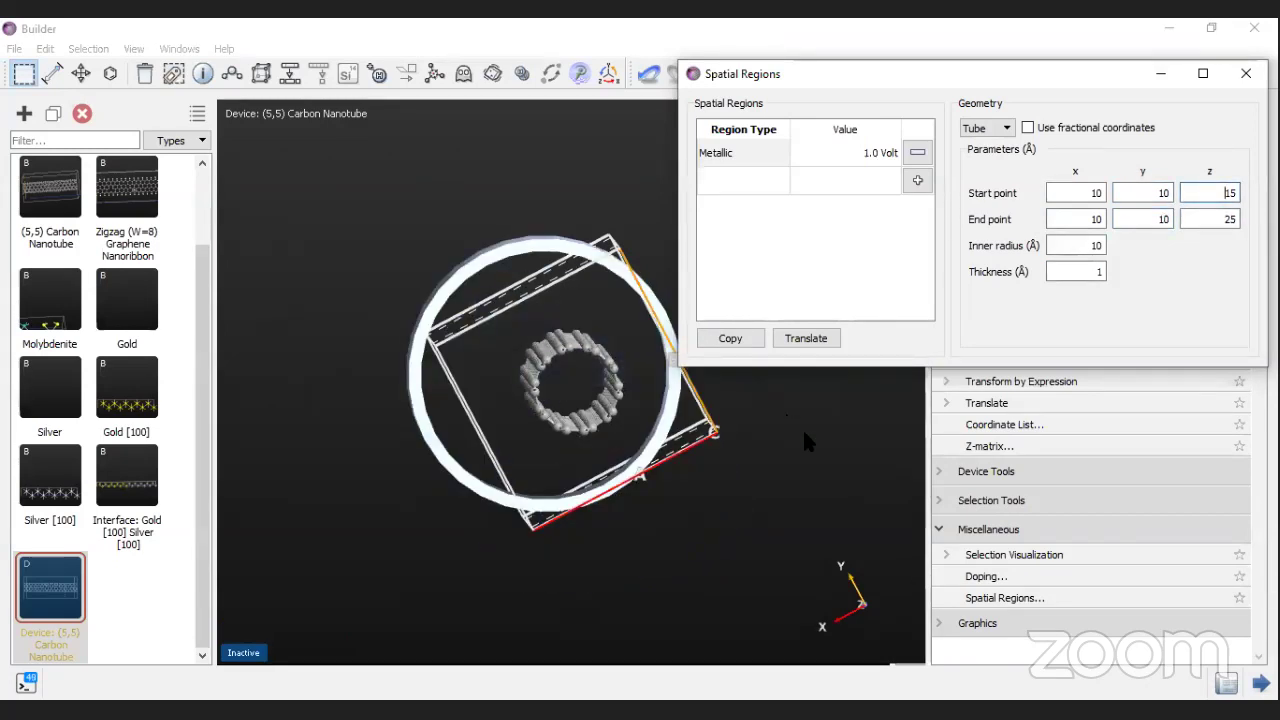
# Step: Inspect the tube region around the nanotube and the available geometry shapes, and close the Spatial Regions dialog
pyautogui.moveTo(602, 374); pyautogui.dragTo(999, 126)
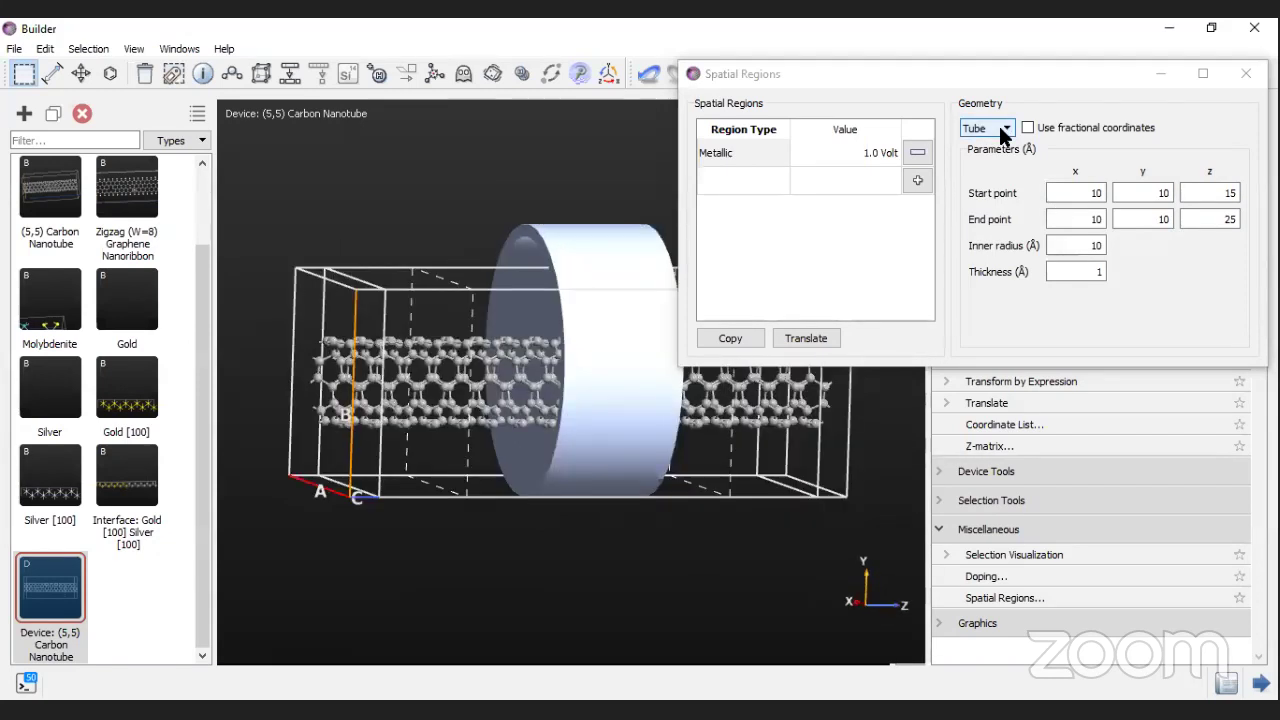
pyautogui.click(1001, 127)
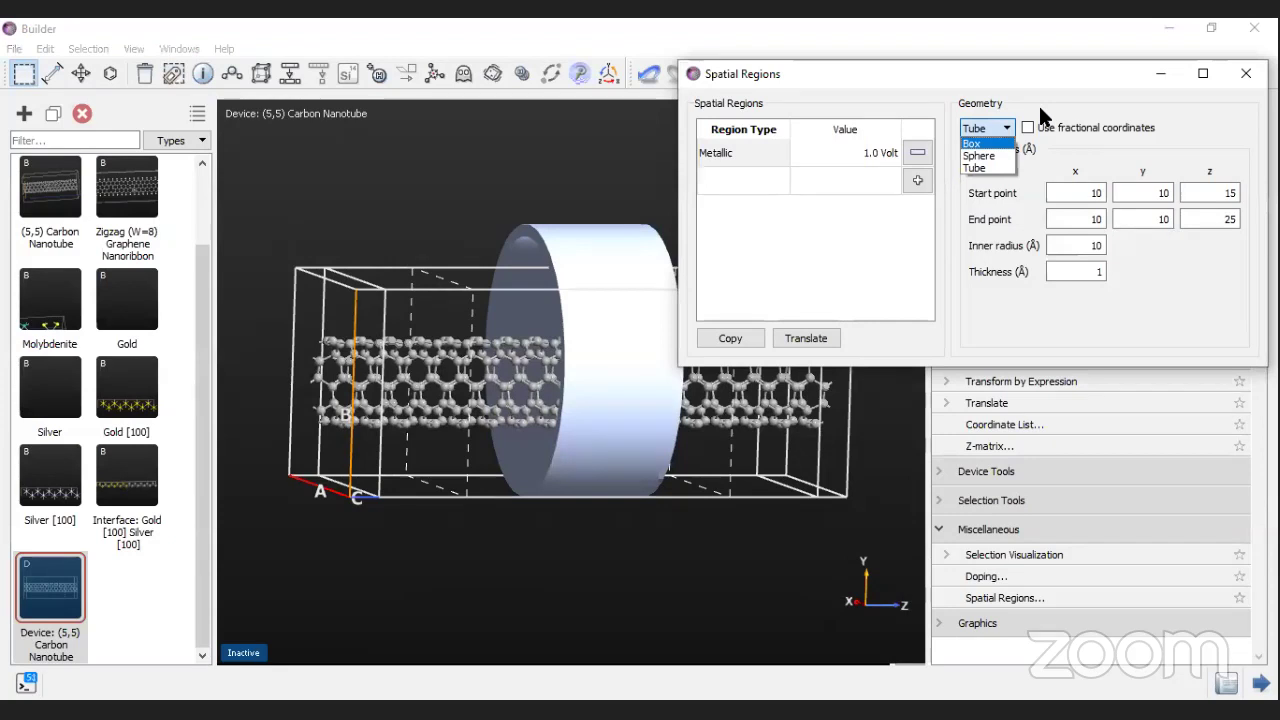
pyautogui.click(716, 394)
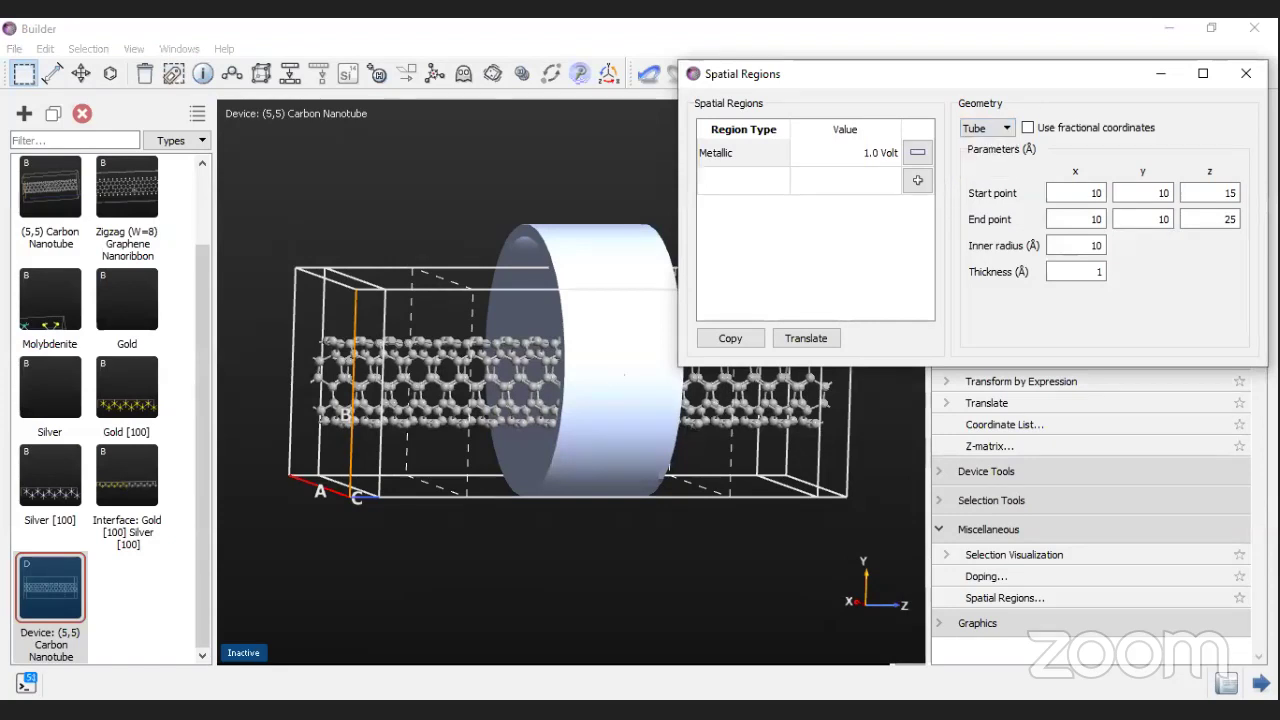
pyautogui.click(1247, 76)
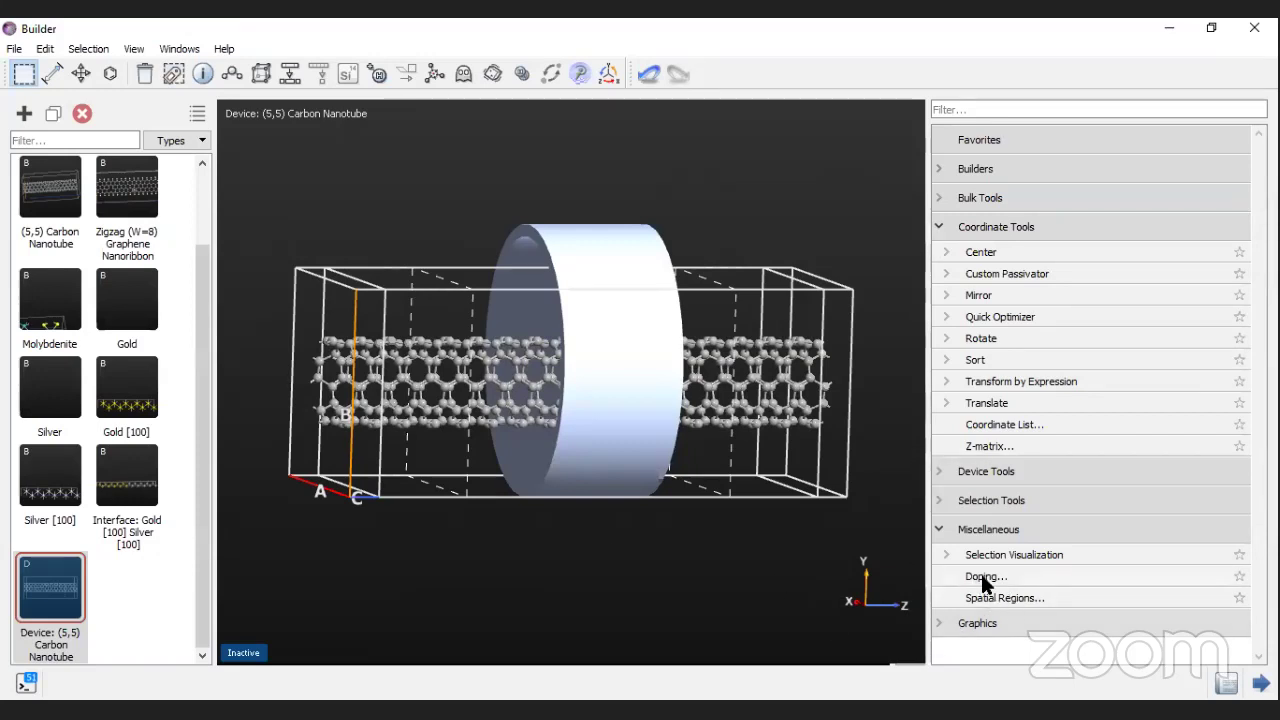
# Step: Add n-type doping of 1e+19 e/cm³ (unit cell) to the half of the (5,5) Carbon Nanotube's atoms nearest its origin, and close the Doping dialog
pyautogui.click(50, 200)
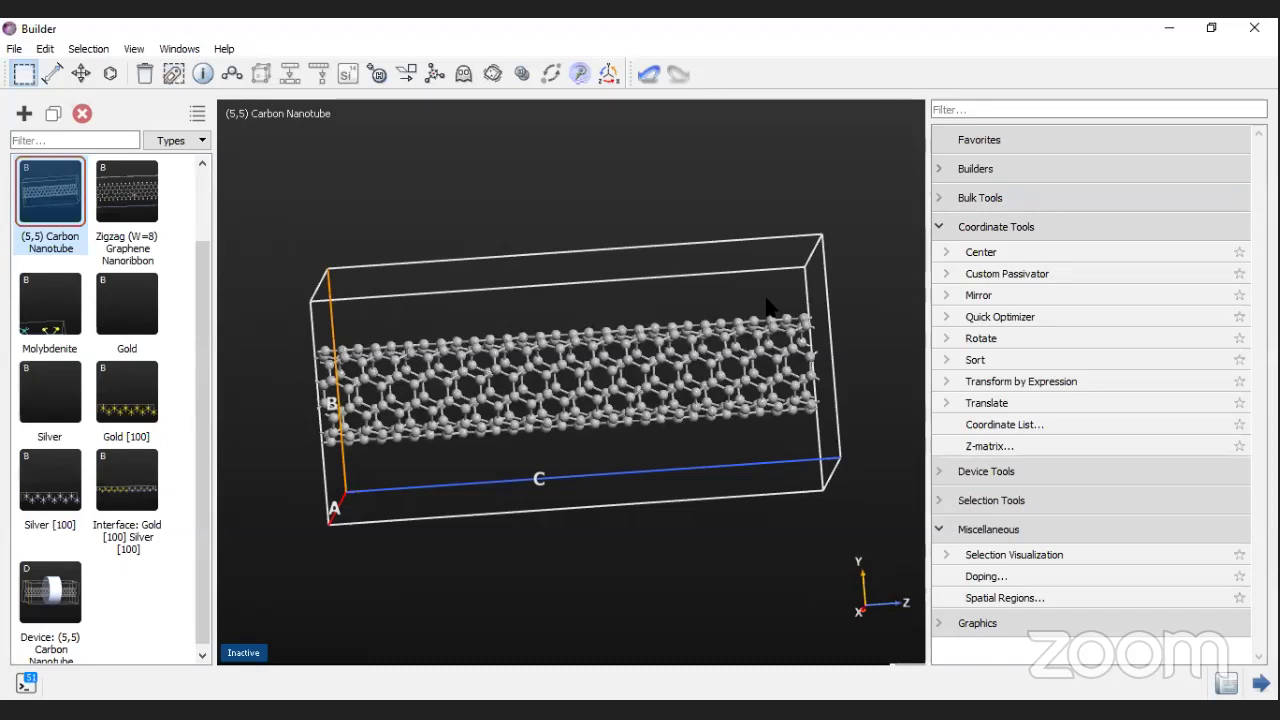
pyautogui.click(982, 587)
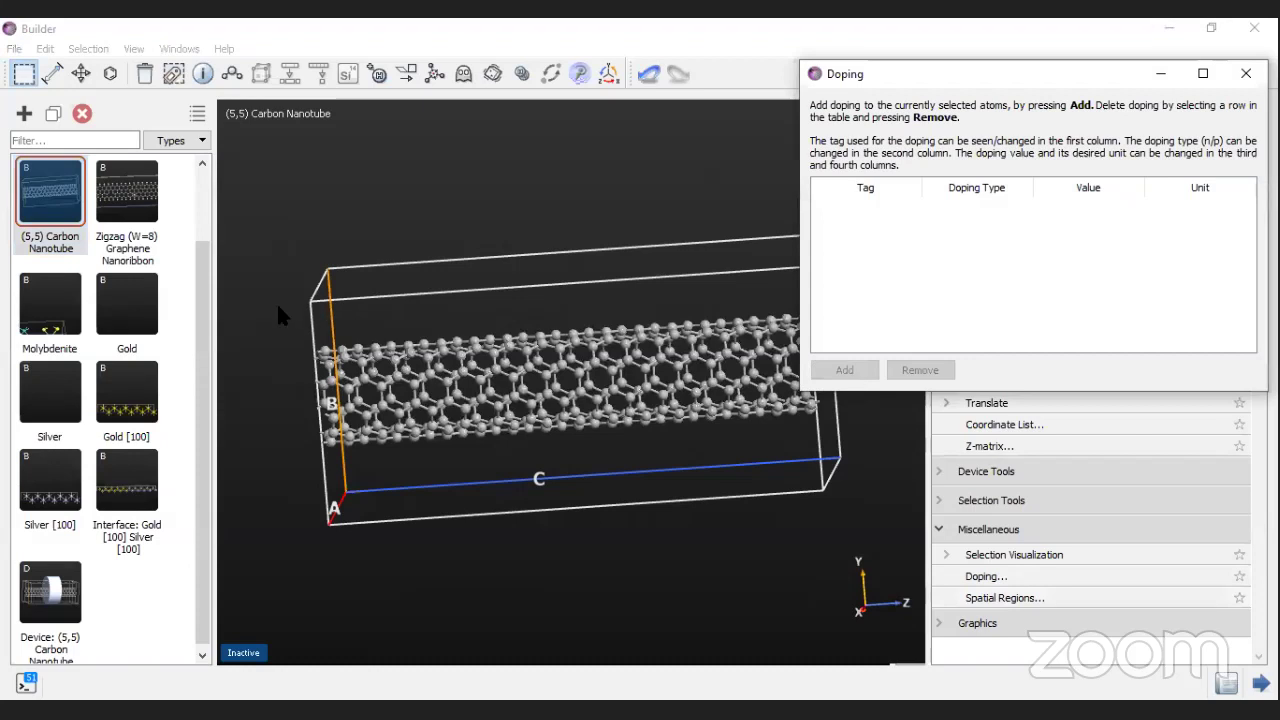
pyautogui.click(462, 450)
pyautogui.moveTo(464, 455); pyautogui.dragTo(640, 560)
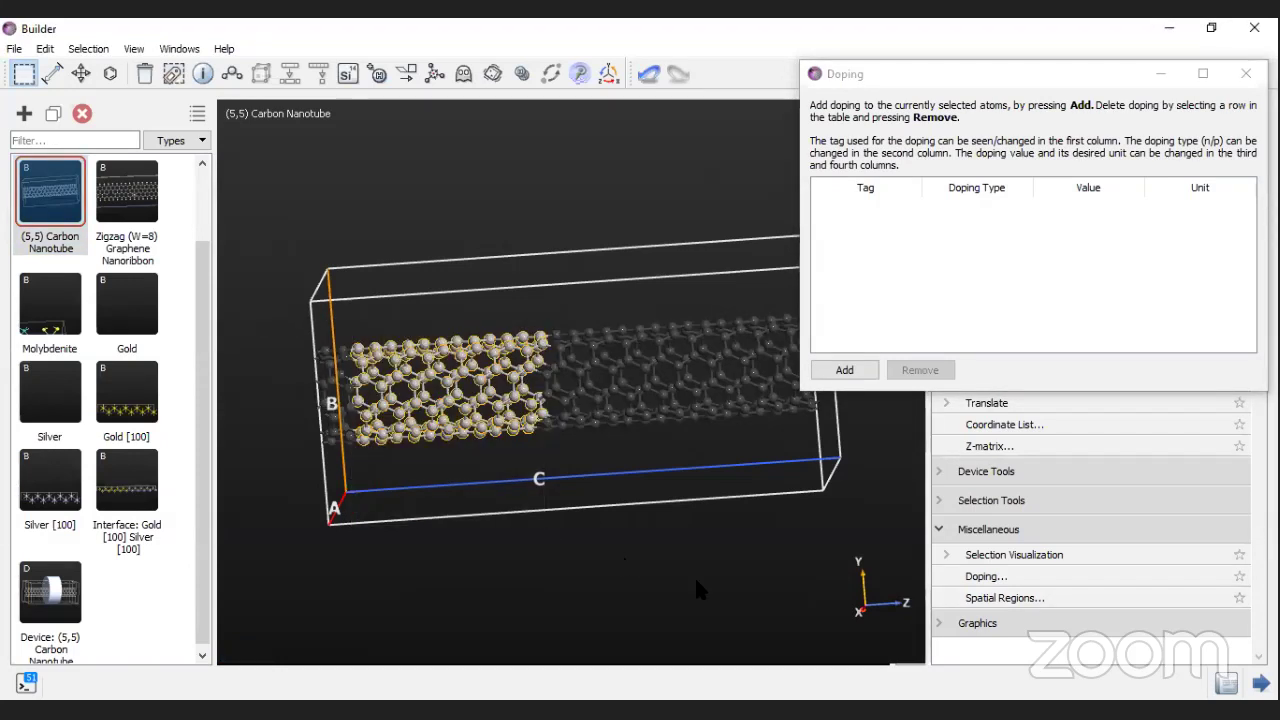
pyautogui.moveTo(254, 280); pyautogui.dragTo(596, 572)
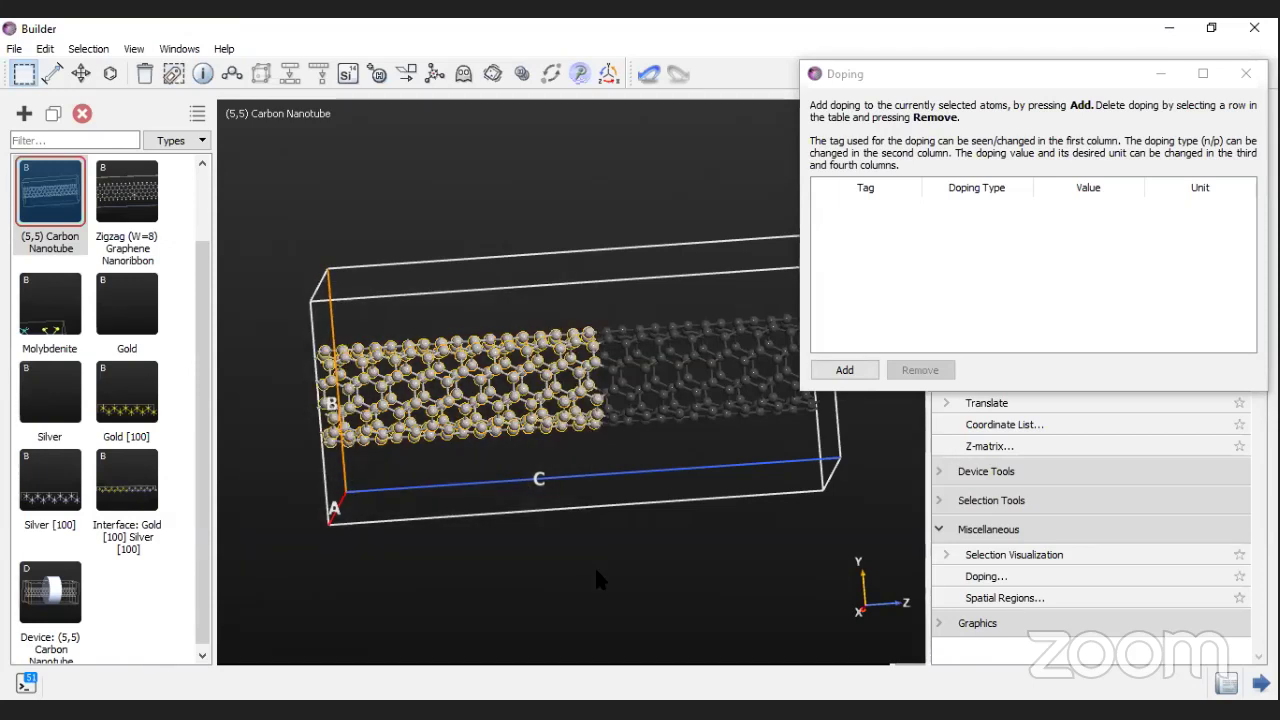
pyautogui.click(849, 374)
pyautogui.click(850, 213)
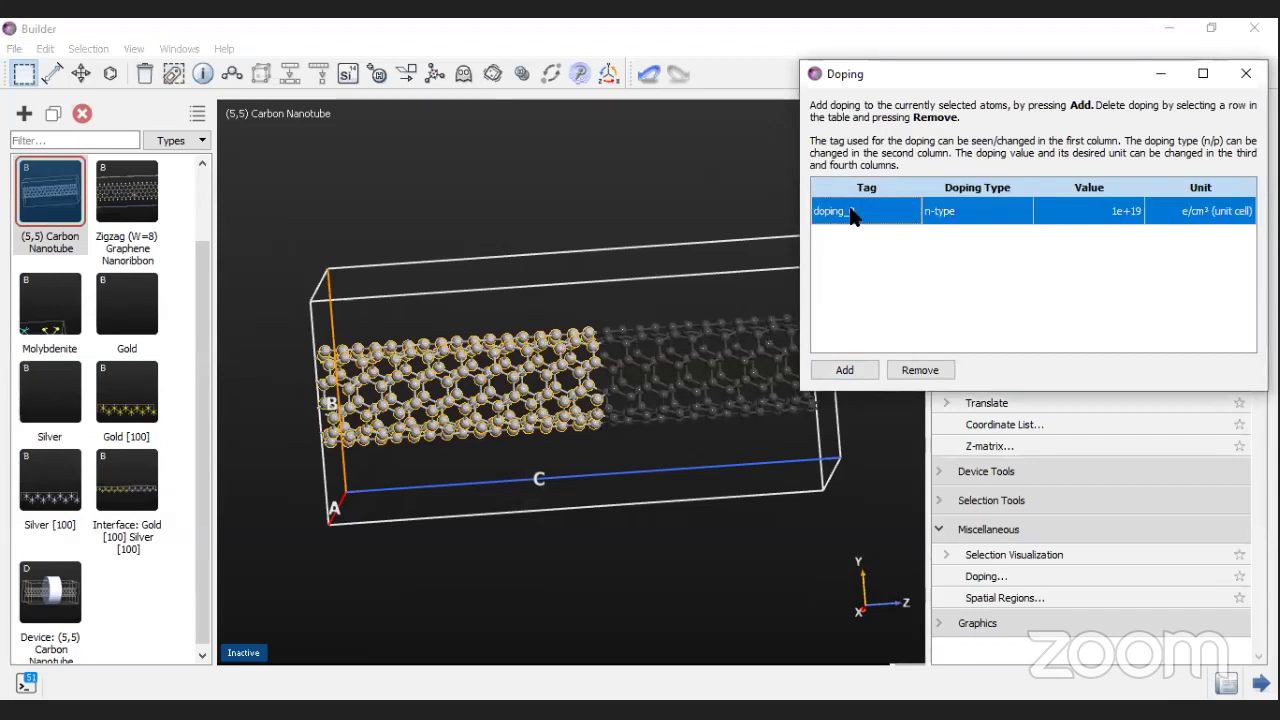
pyautogui.click(975, 211)
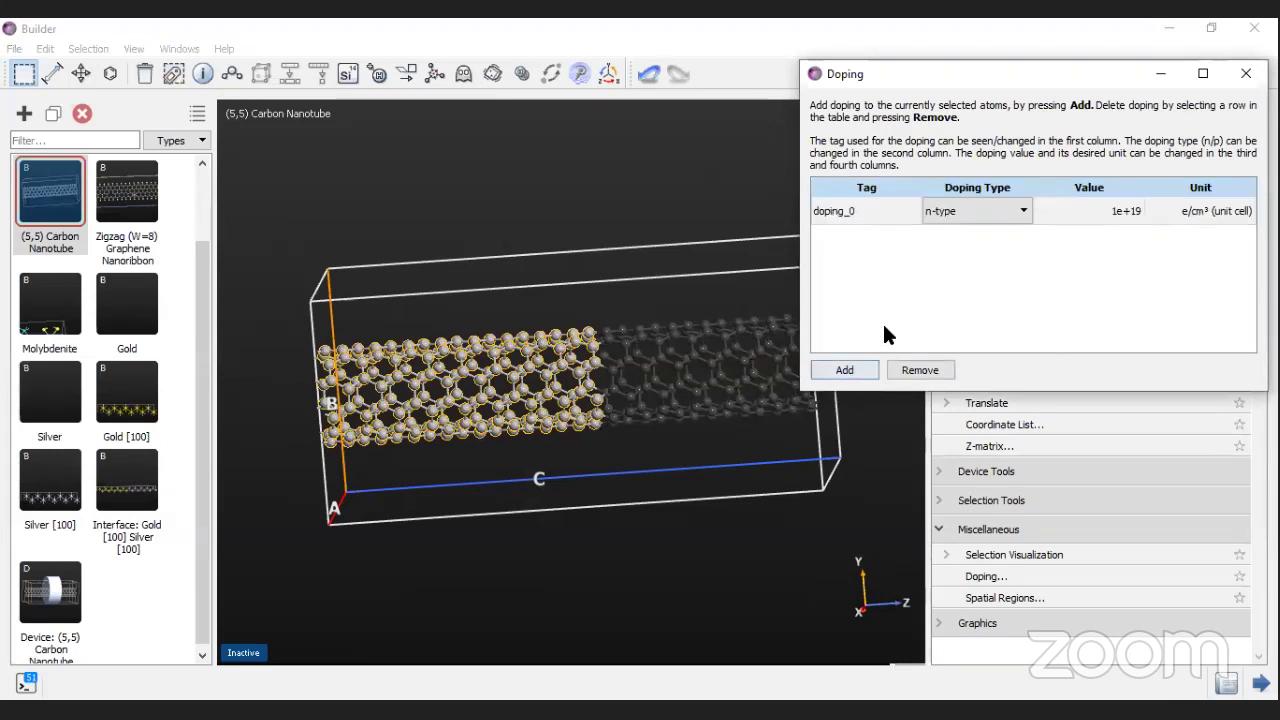
pyautogui.click(975, 211)
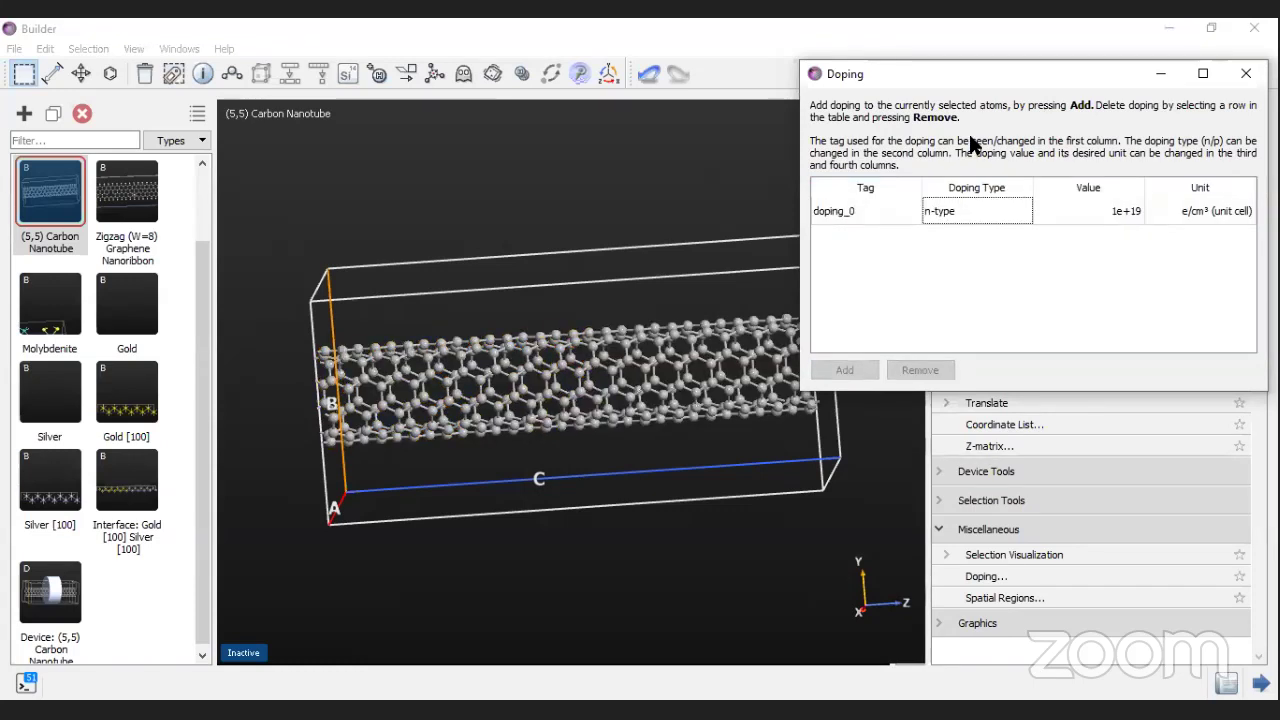
pyautogui.press('Escape')
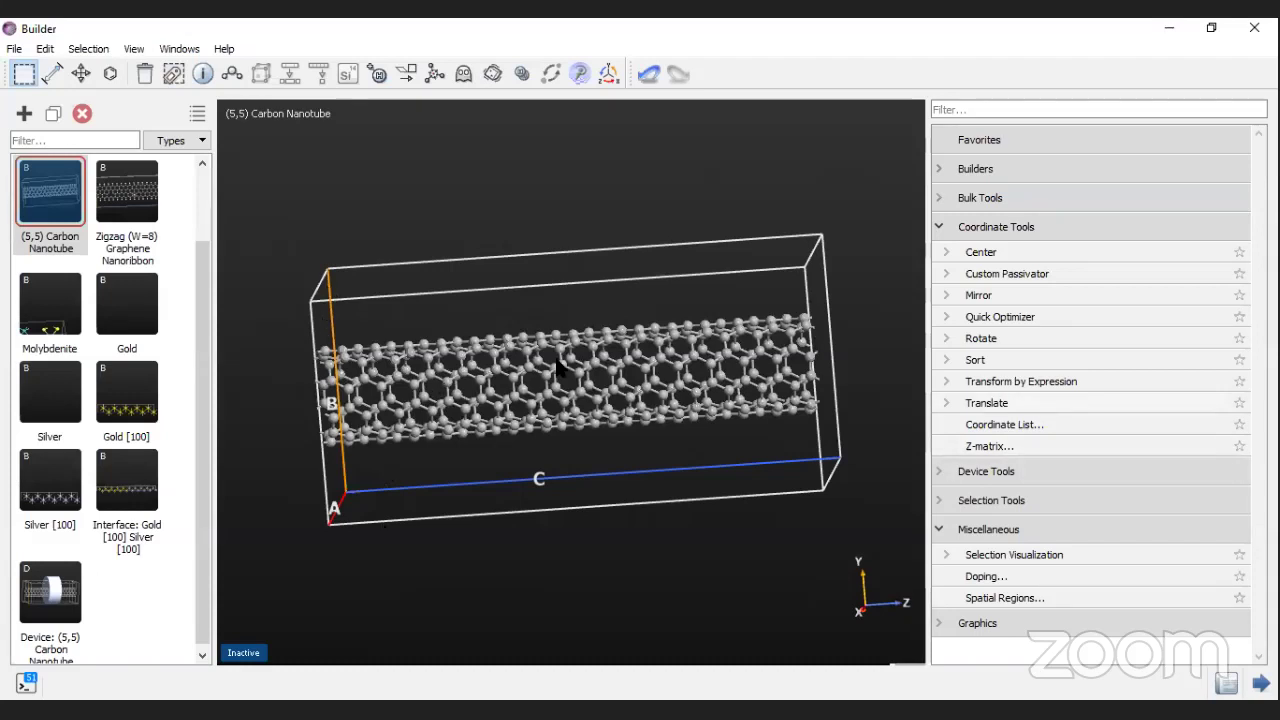
# Step: Open the Z-matrix table for the nanotube and close it
pyautogui.moveTo(645, 250)
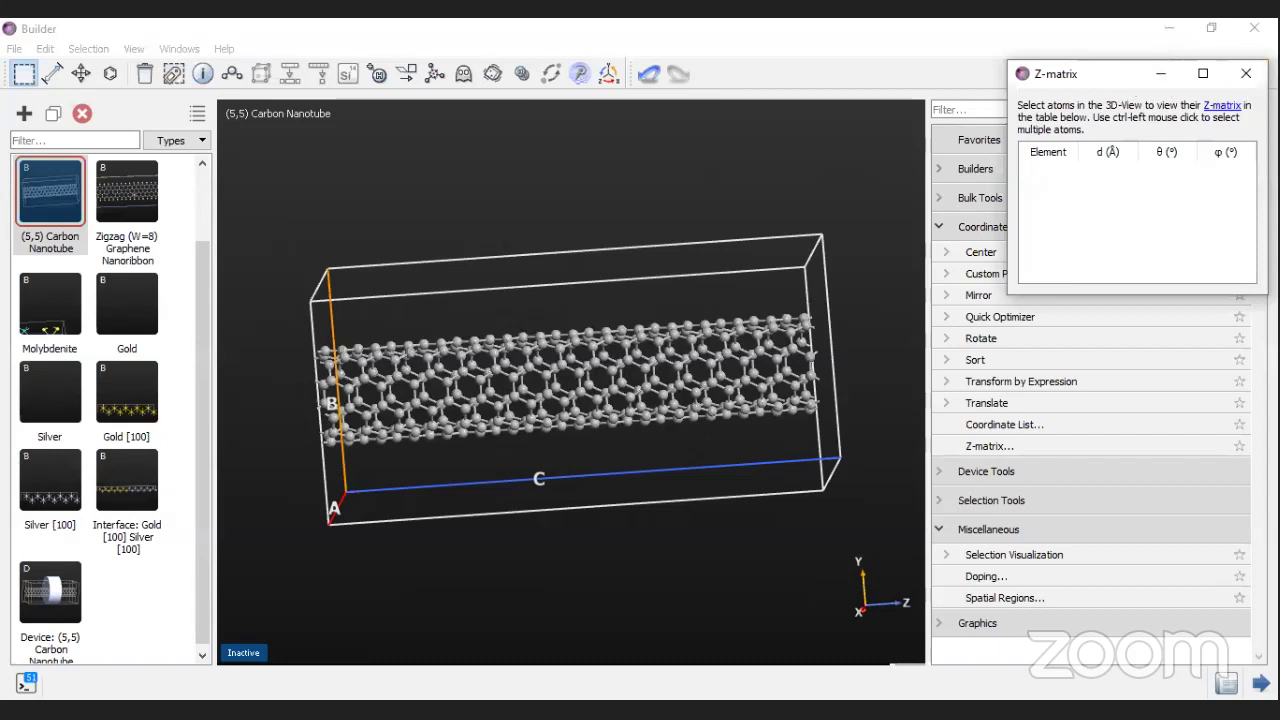
pyautogui.hotkey('alt', 'F4')
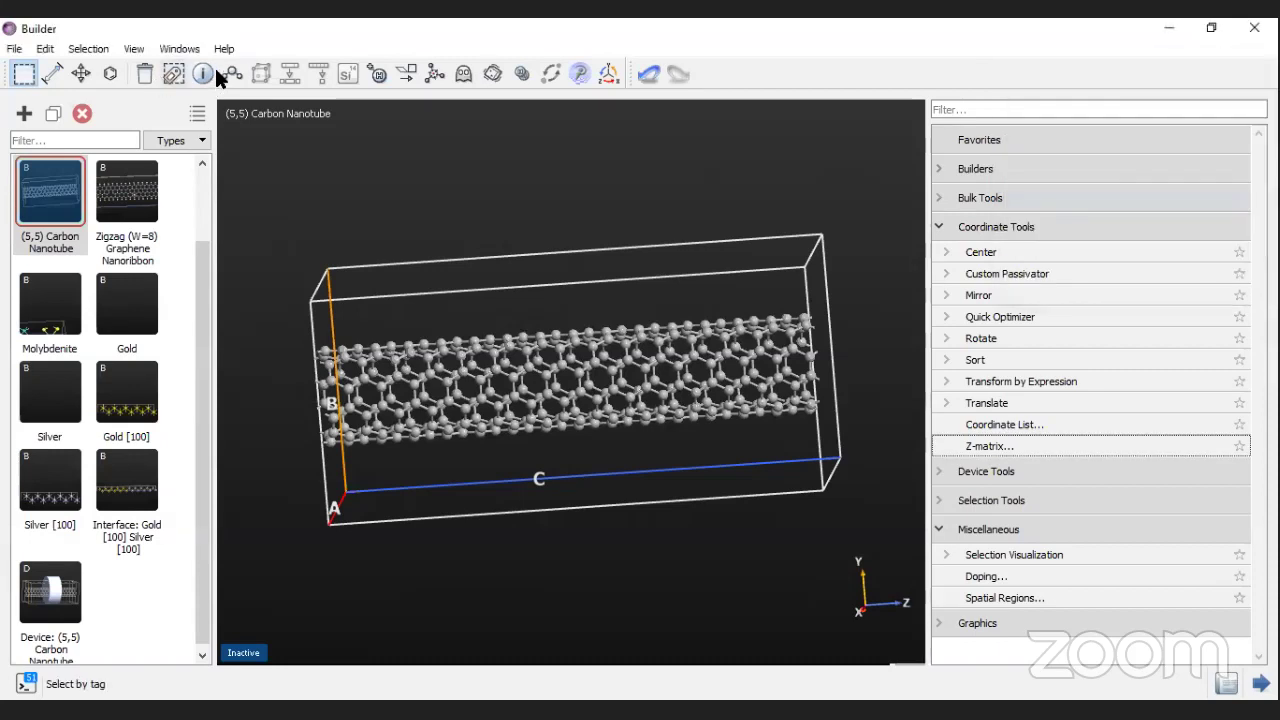
# Step: Place three phenol fragments beside the nanotube with the Molecular builder, close it, and inspect their positions
pyautogui.click(110, 74)
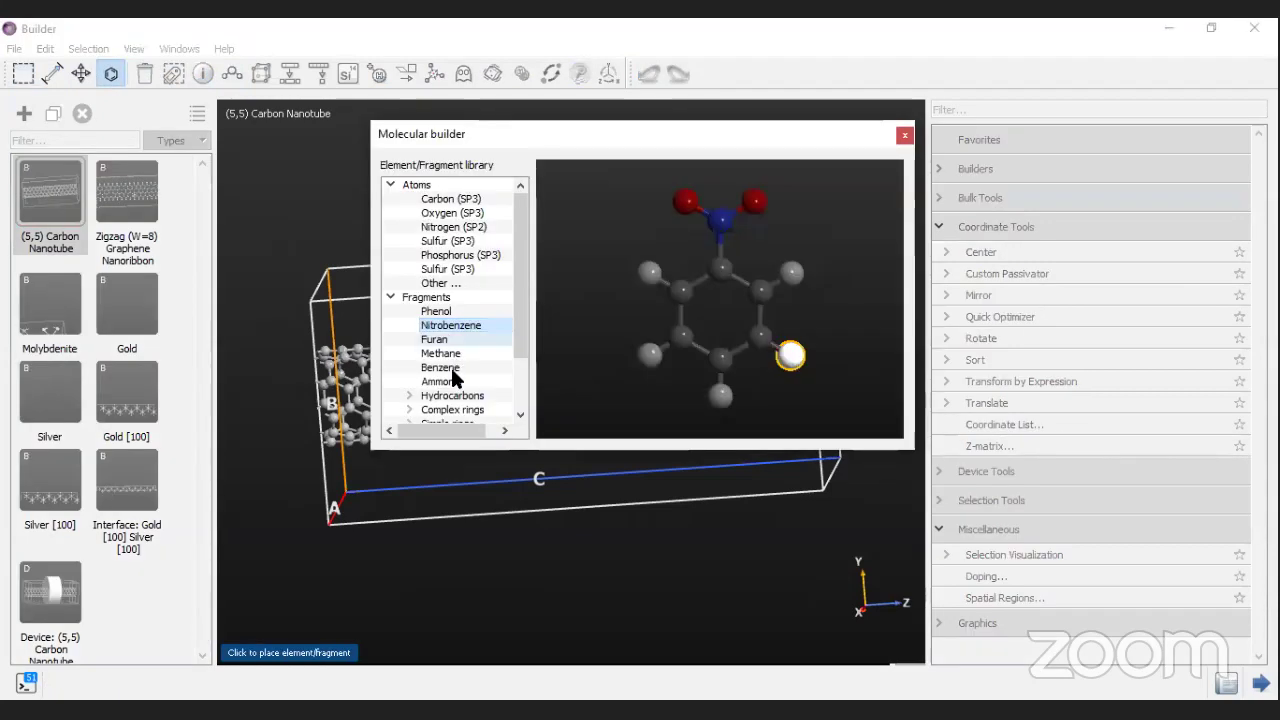
pyautogui.click(440, 367)
pyautogui.click(440, 353)
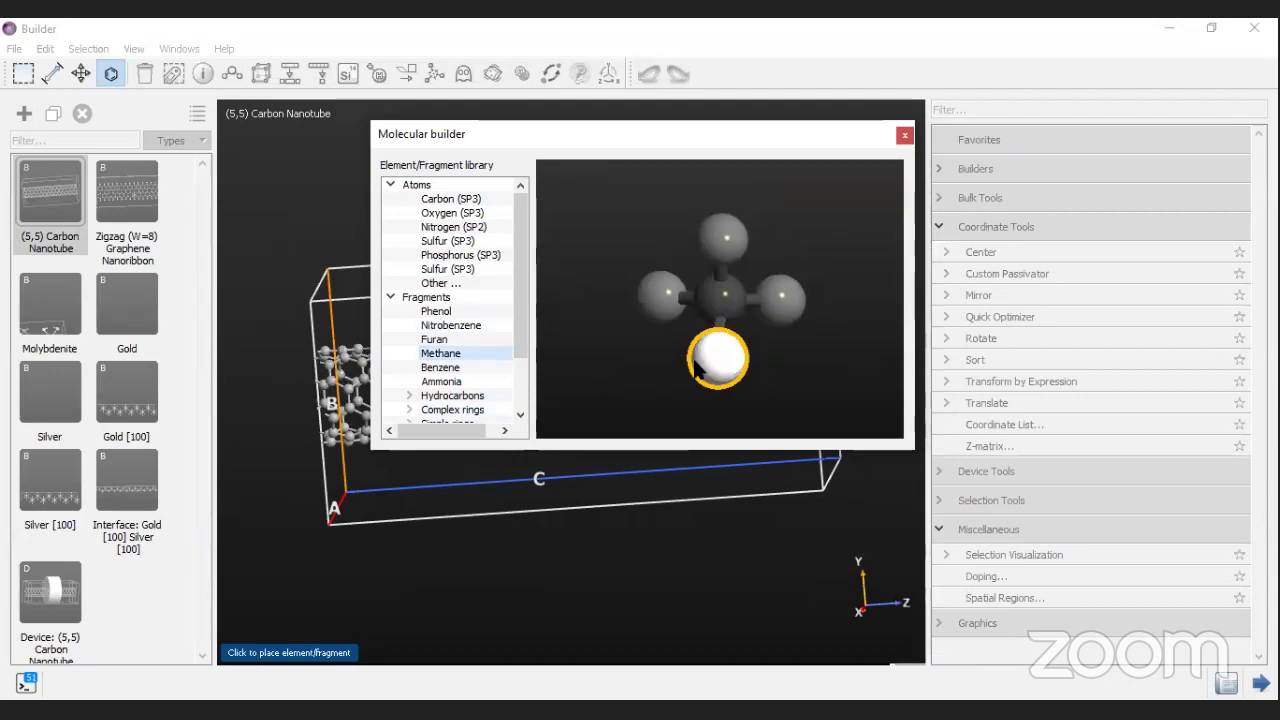
pyautogui.click(436, 311)
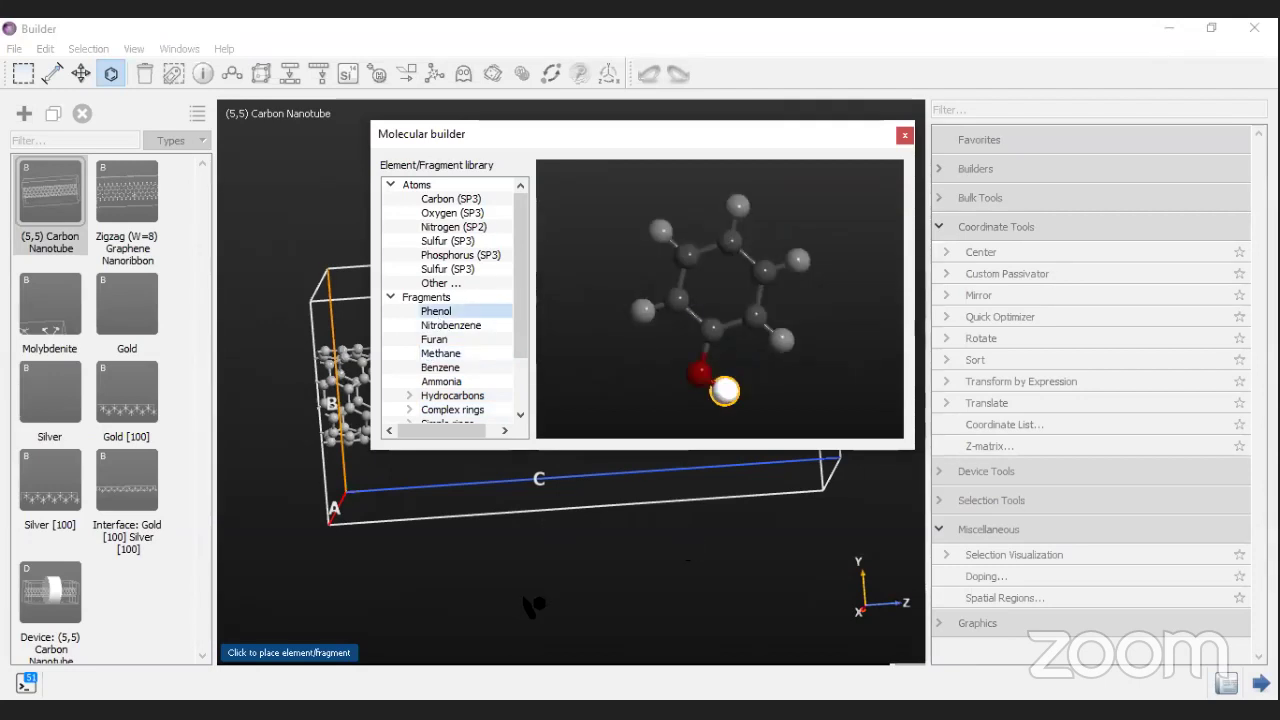
pyautogui.click(541, 482)
pyautogui.click(680, 496)
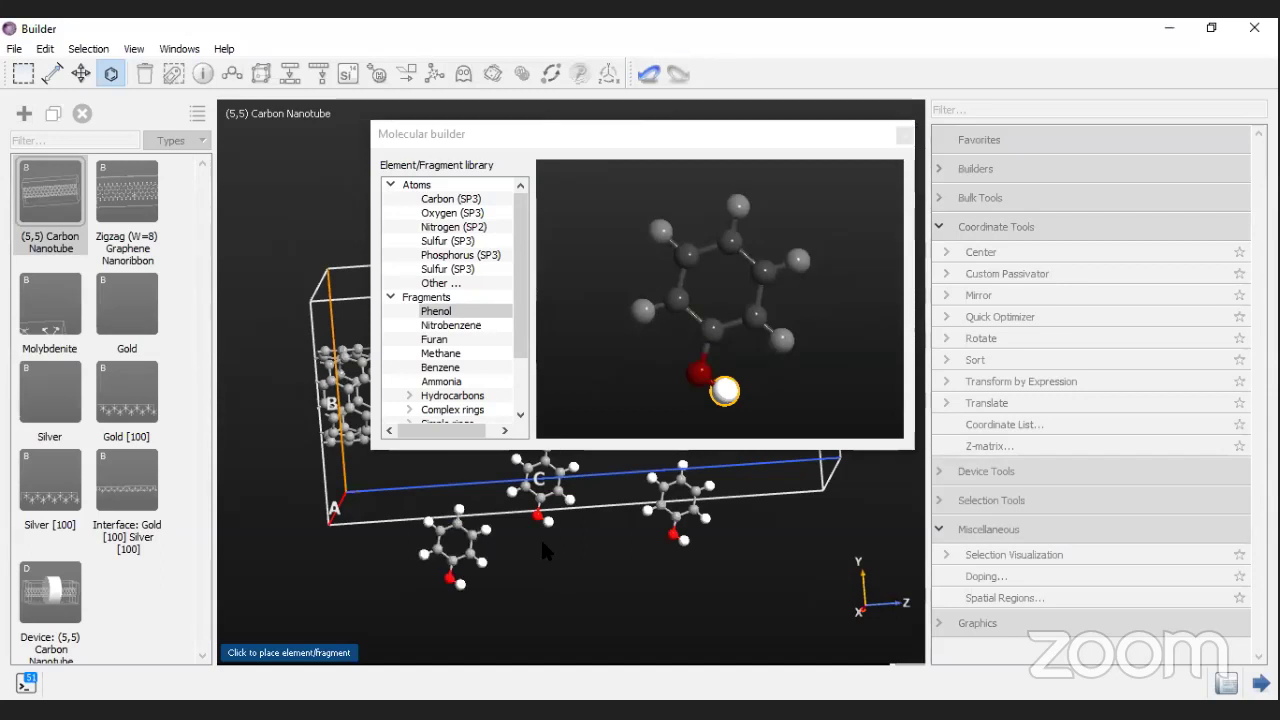
pyautogui.click(907, 133)
pyautogui.moveTo(586, 424); pyautogui.dragTo(643, 597)
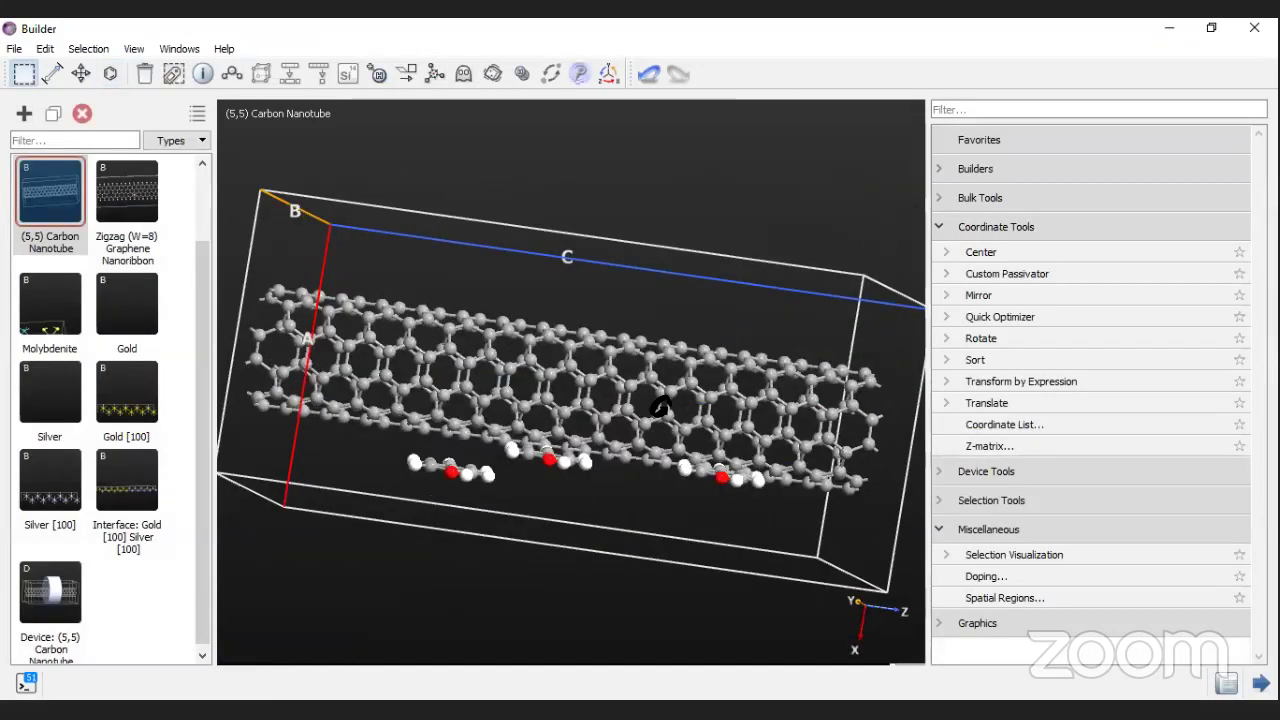
# Step: Switch to the QuantumATK NanoLab window, open the text representation of SiC.hdf5 ElectronDensity_0, read through the grid data and close it
pyautogui.moveTo(662, 410); pyautogui.dragTo(660, 560)
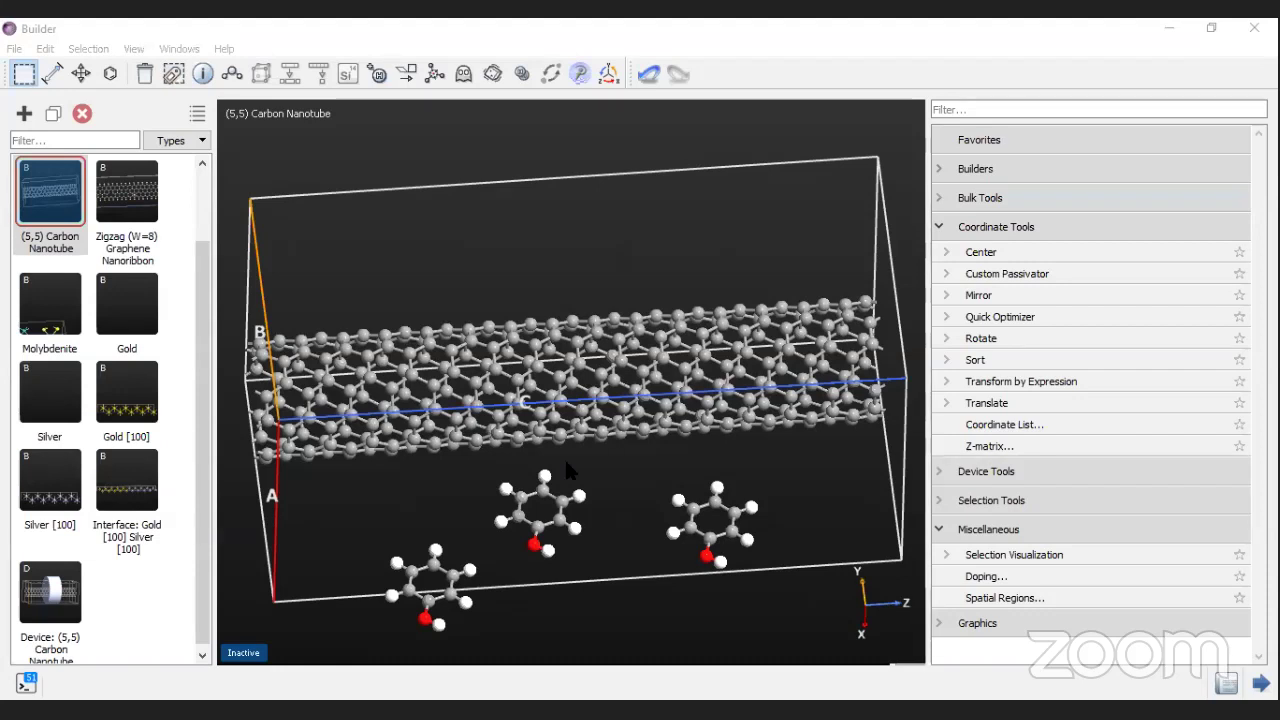
pyautogui.hotkey('alt', 'Tab')
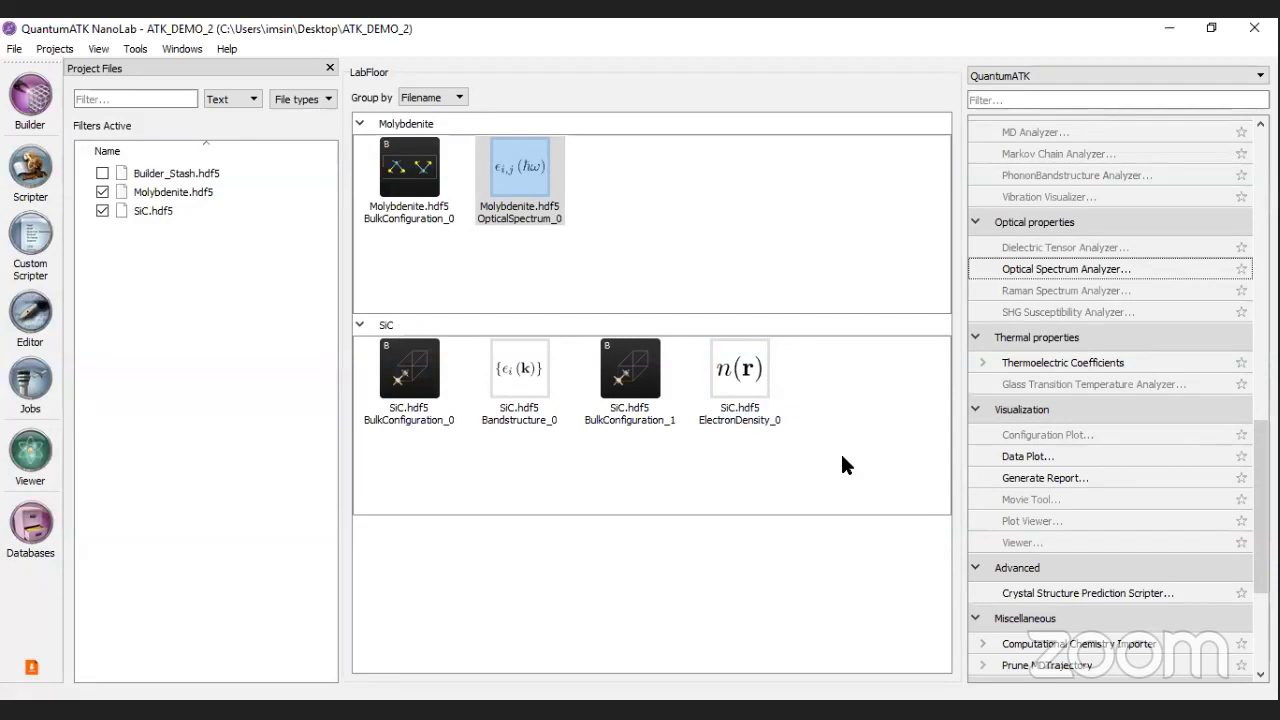
pyautogui.click(770, 399)
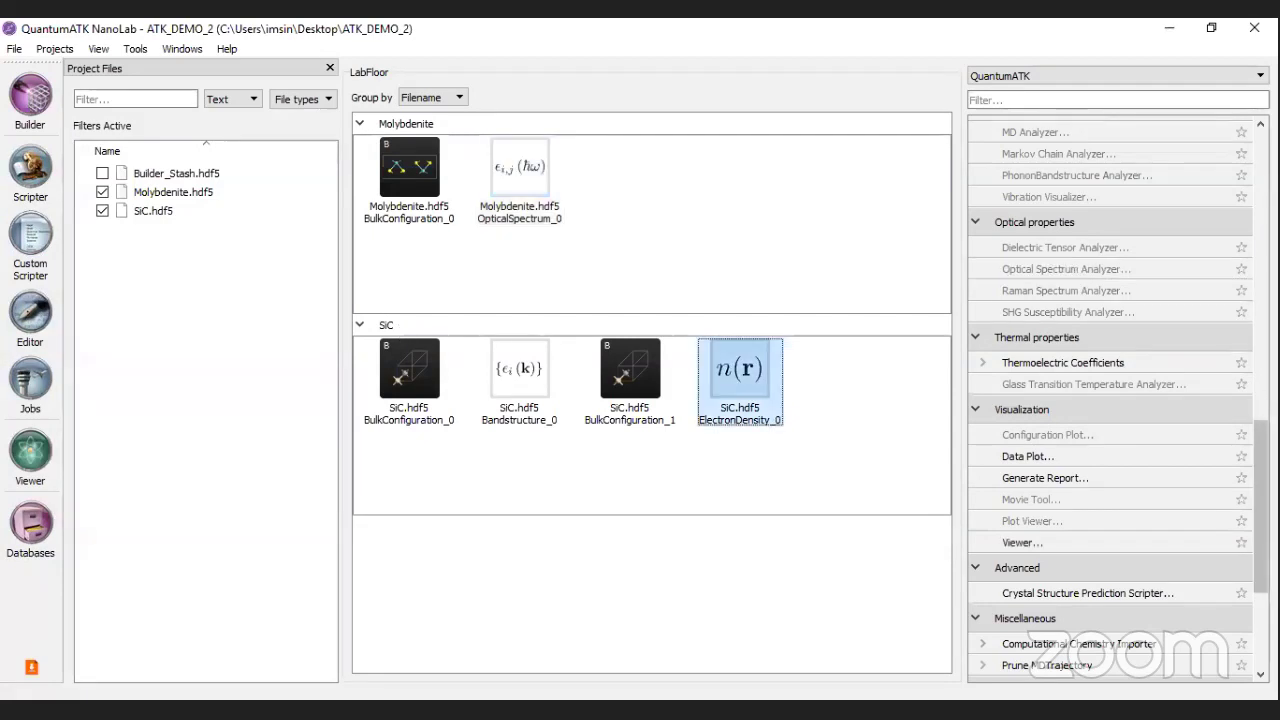
pyautogui.scroll(-4, 1066, 482)
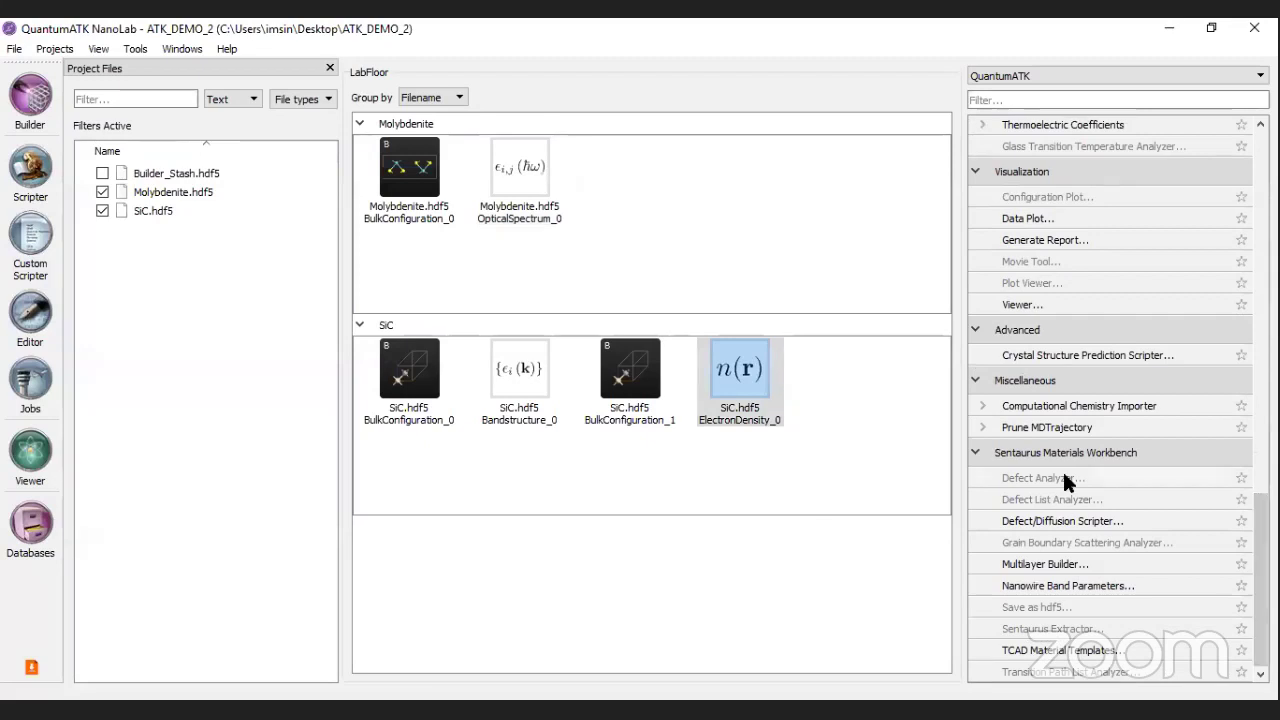
pyautogui.scroll(15, 1066, 482)
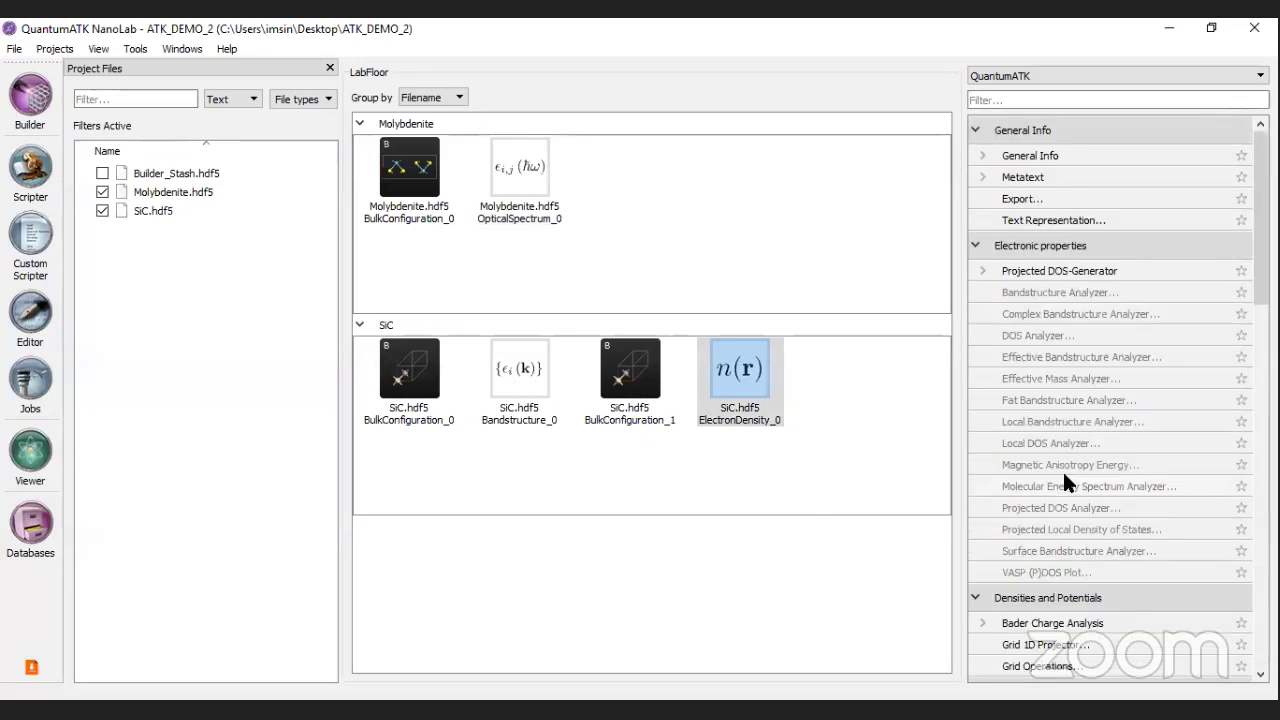
pyautogui.doubleClick(1031, 214)
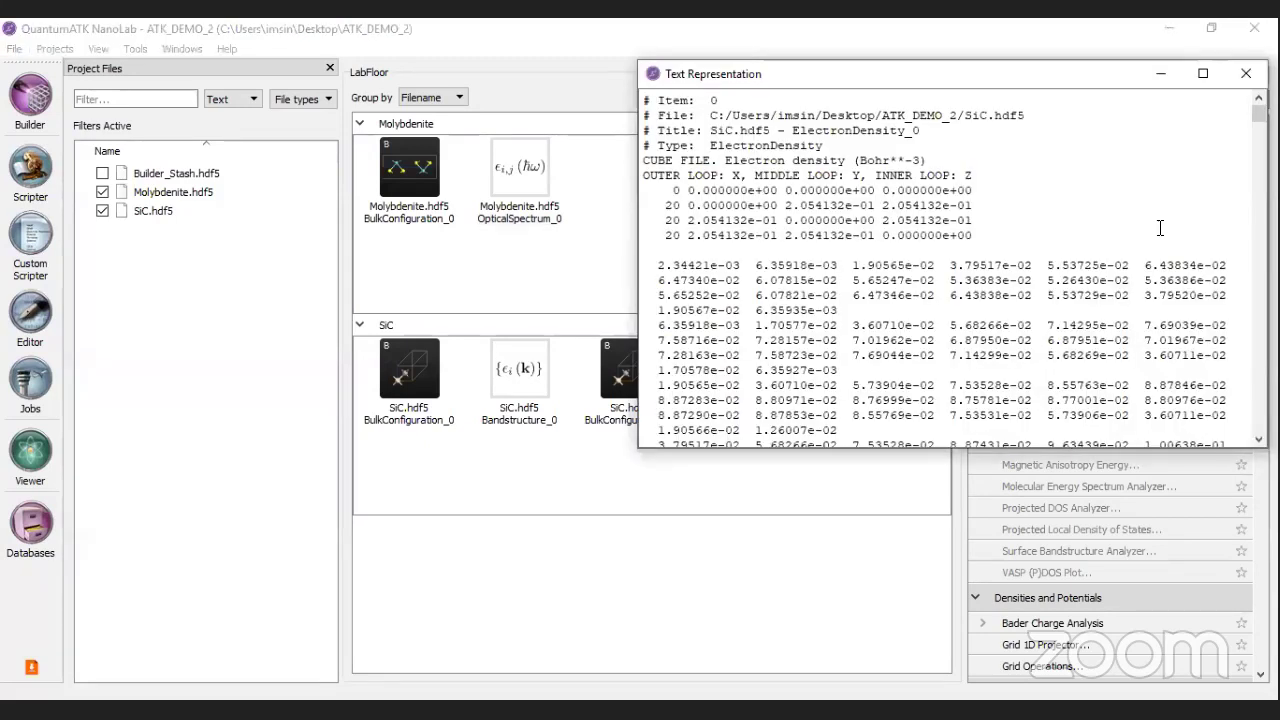
pyautogui.scroll(-12, 1160, 228)
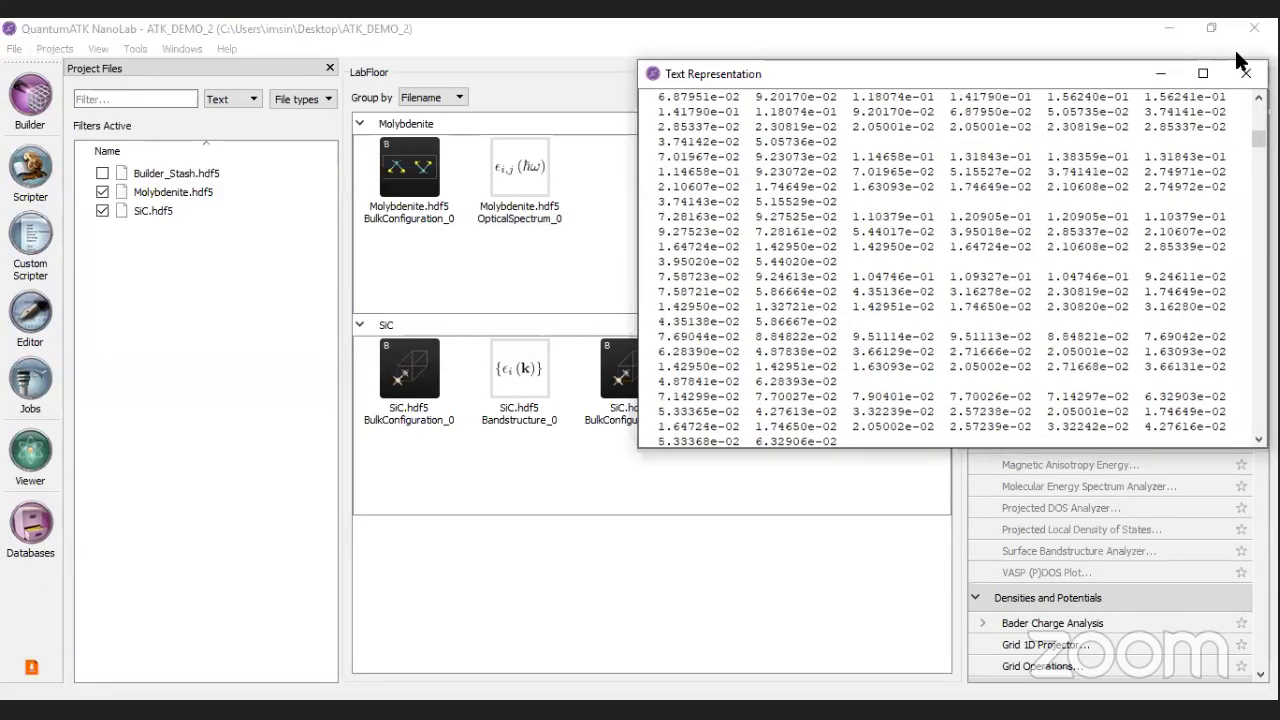
pyautogui.click(1243, 73)
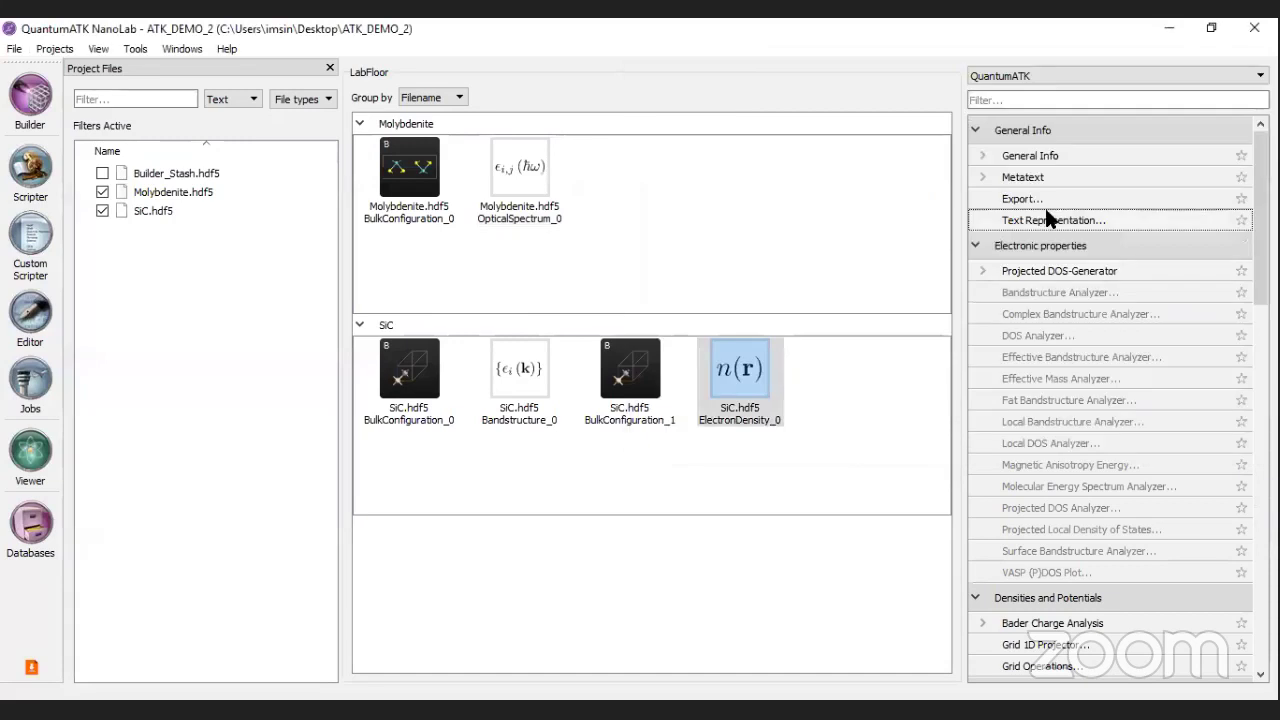
pyautogui.doubleClick(1043, 219)
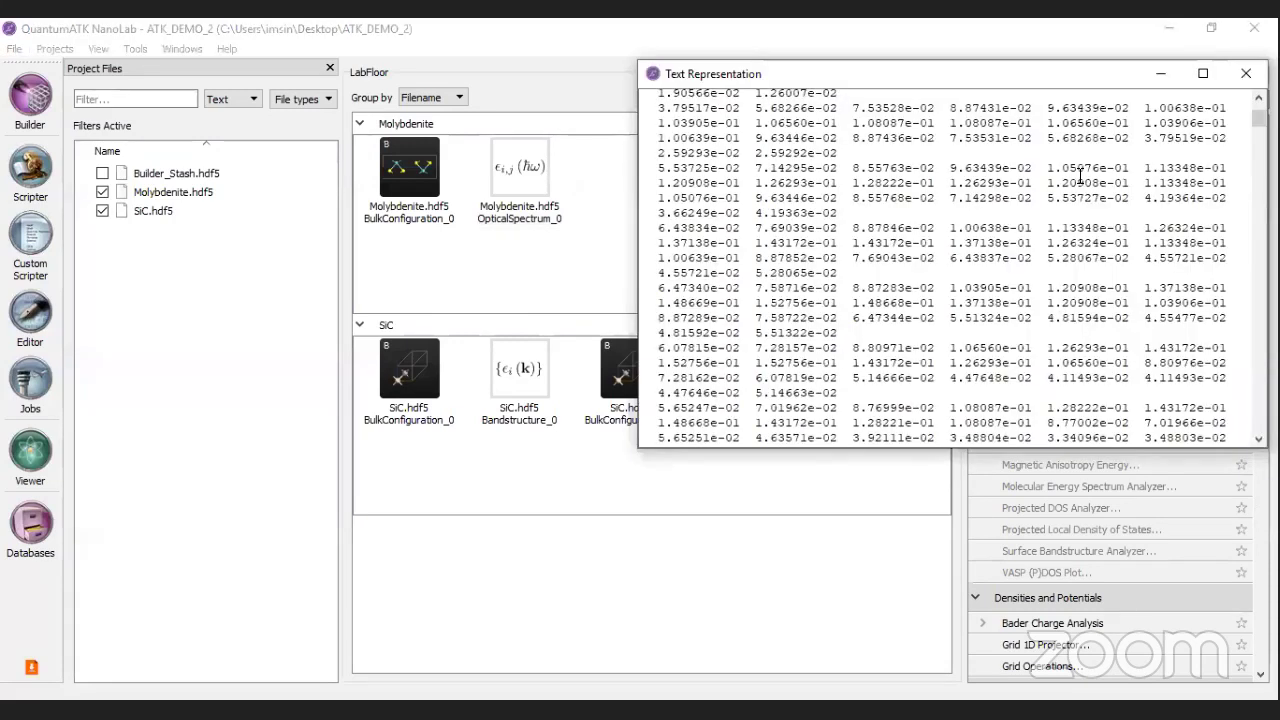
pyautogui.hotkey('alt', 'F4')
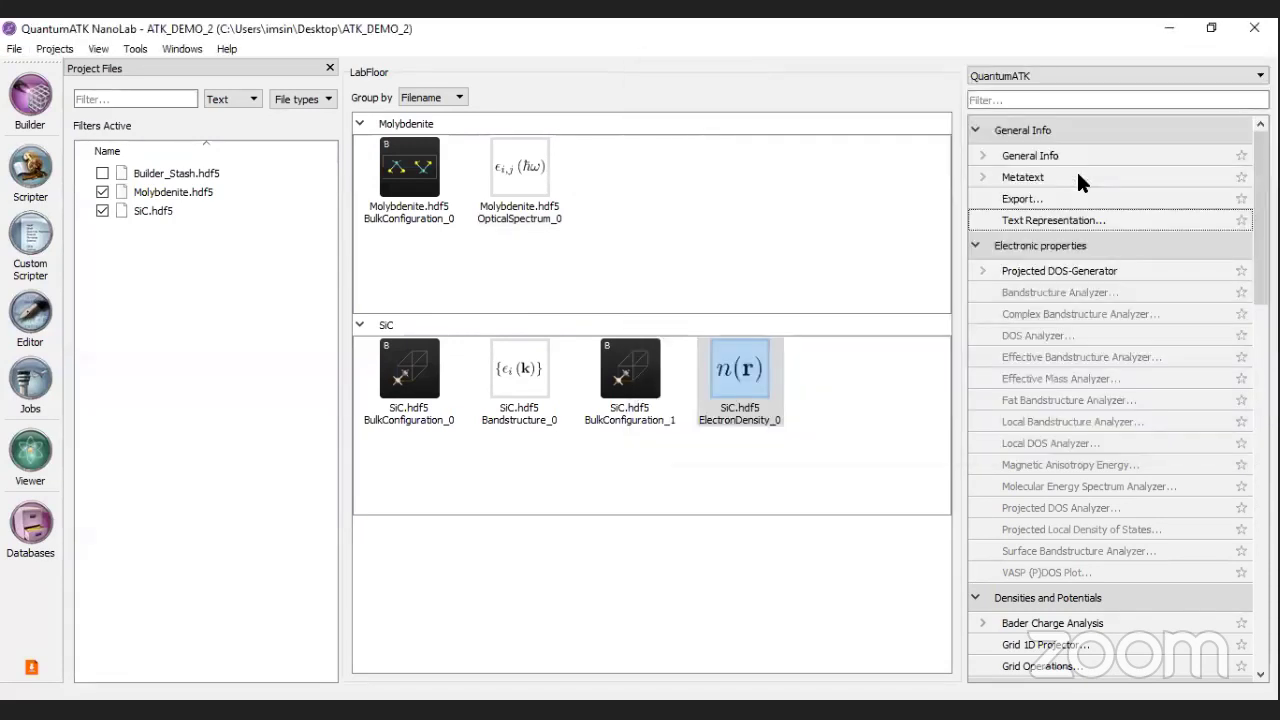
# Step: Display SiC.hdf5 BulkConfiguration_1 together with ElectronDensity_0 in the Viewer as an isosurface plot, and maximize the scene
pyautogui.click(627, 412)
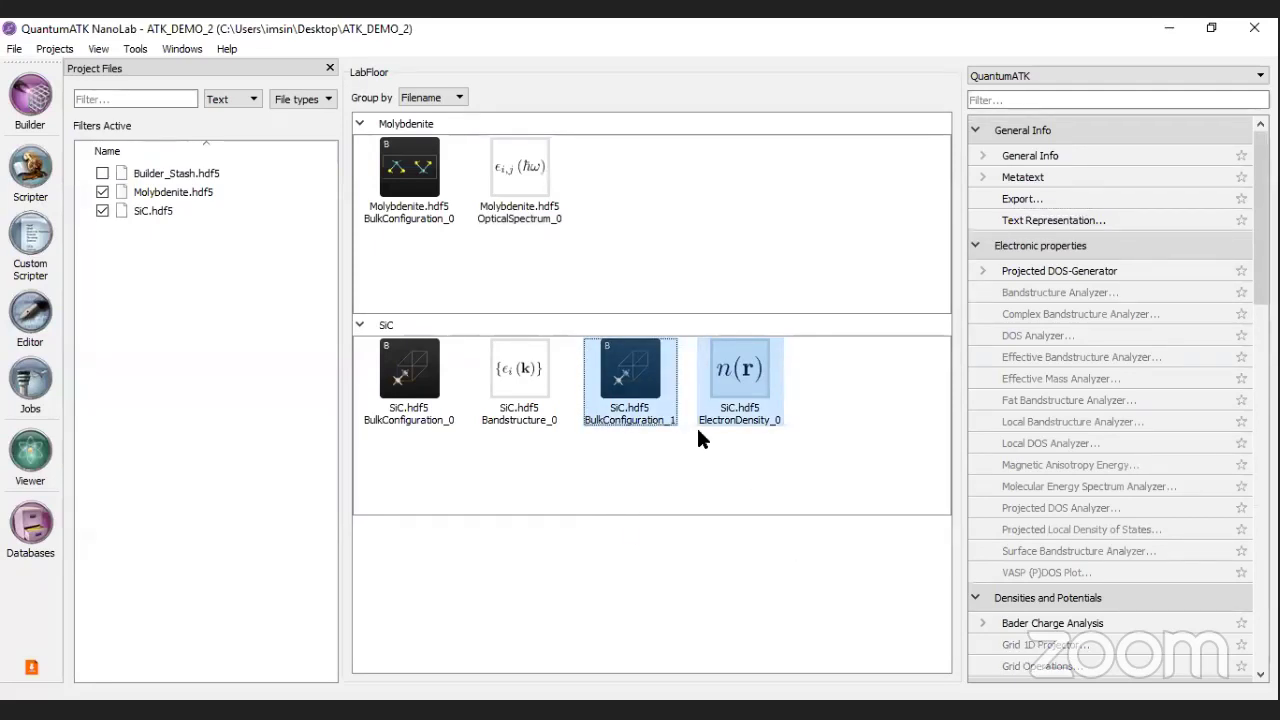
pyautogui.moveTo(633, 400); pyautogui.dragTo(92, 483)
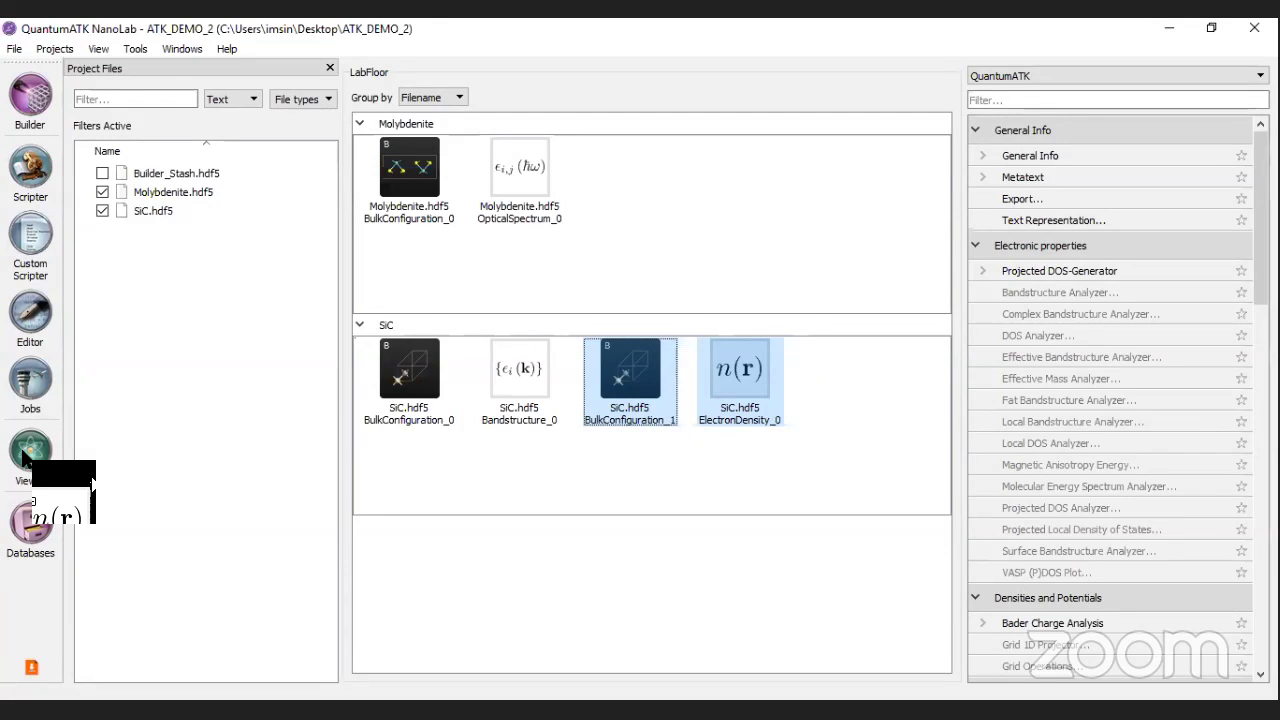
pyautogui.moveTo(23, 456); pyautogui.dragTo(23, 456)
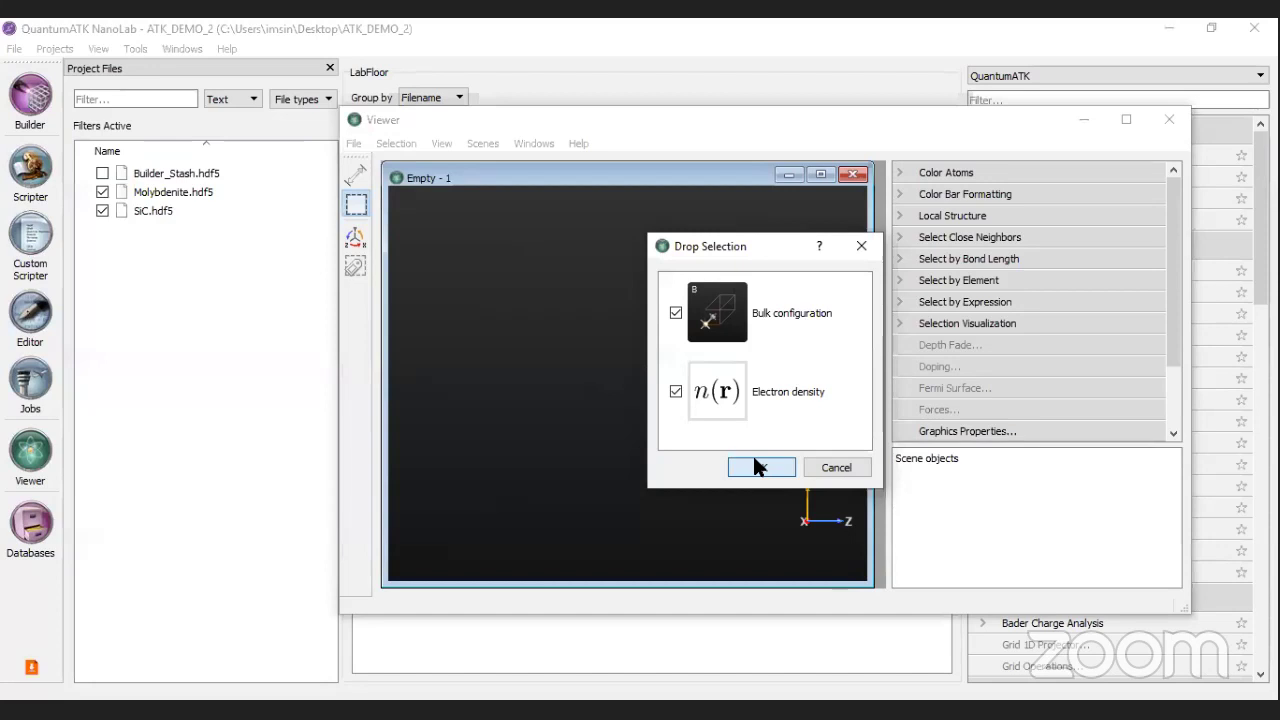
pyautogui.click(755, 465)
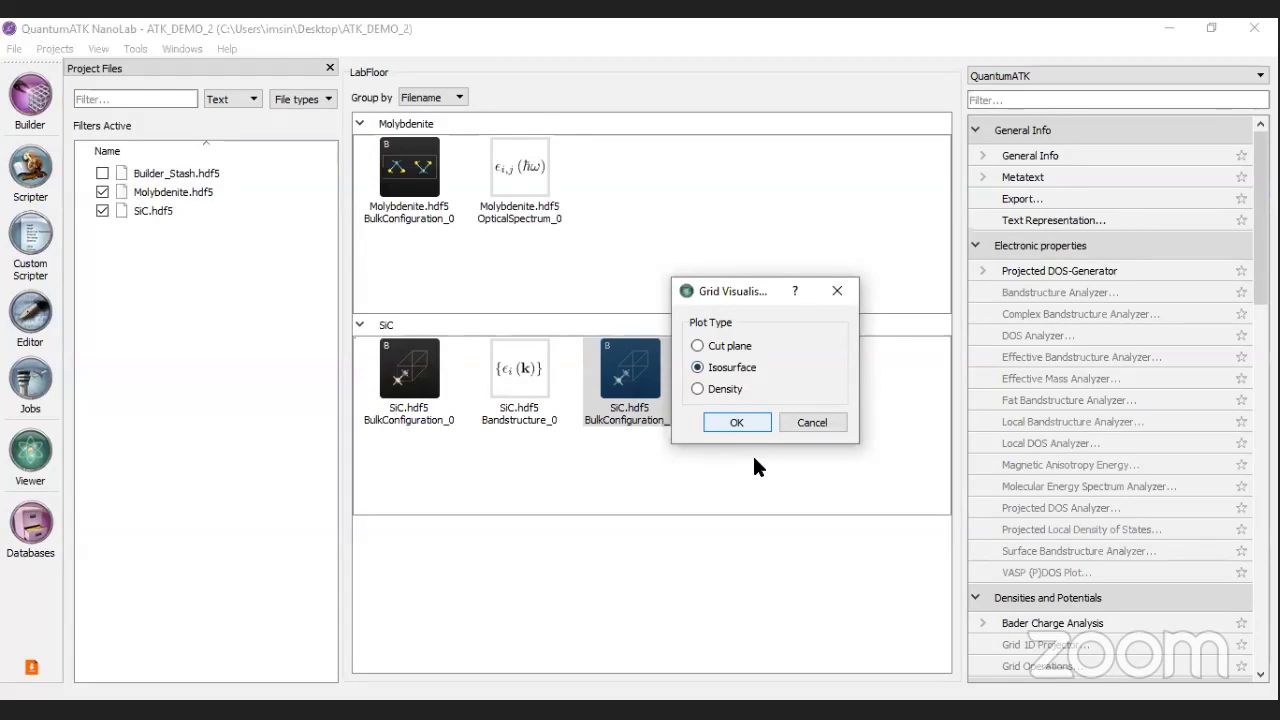
pyautogui.click(727, 423)
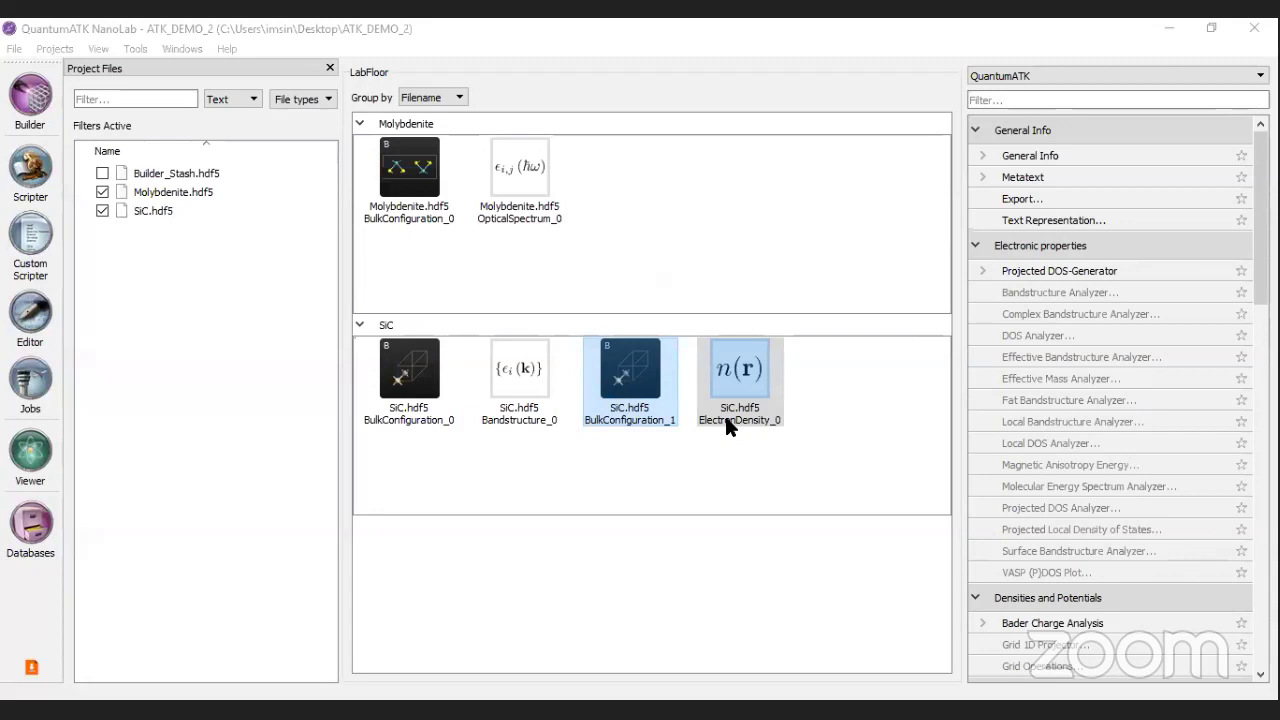
pyautogui.doubleClick(726, 420)
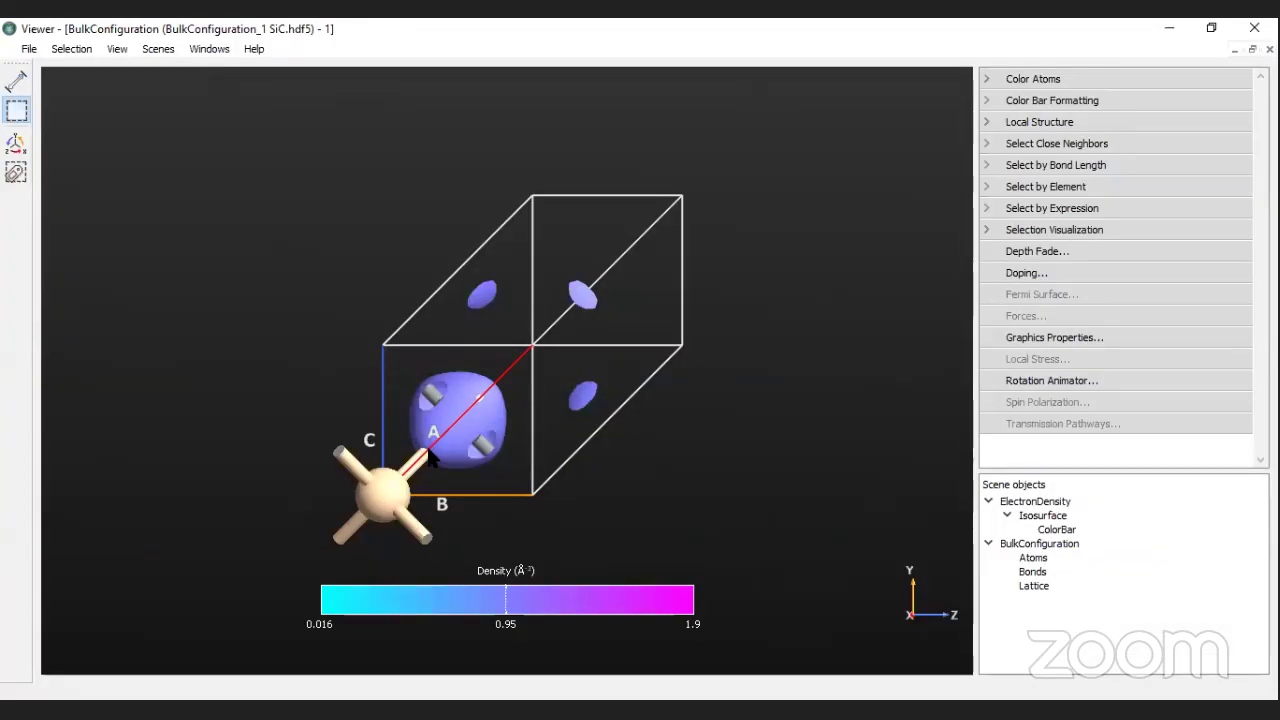
# Step: Open the Graphics Properties and set the electron density isosurface's isovalue to 0.608541 1/Ang**3
pyautogui.moveTo(663, 354); pyautogui.dragTo(358, 396, button='right')
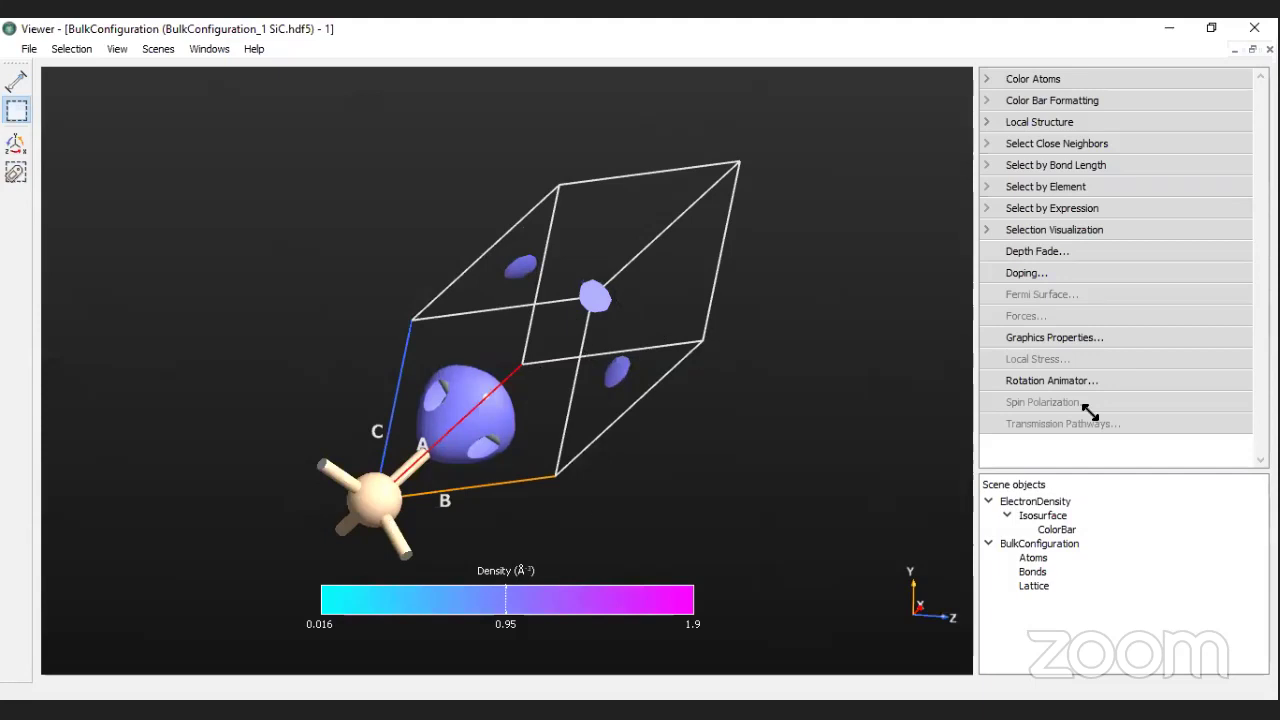
pyautogui.click(1046, 339)
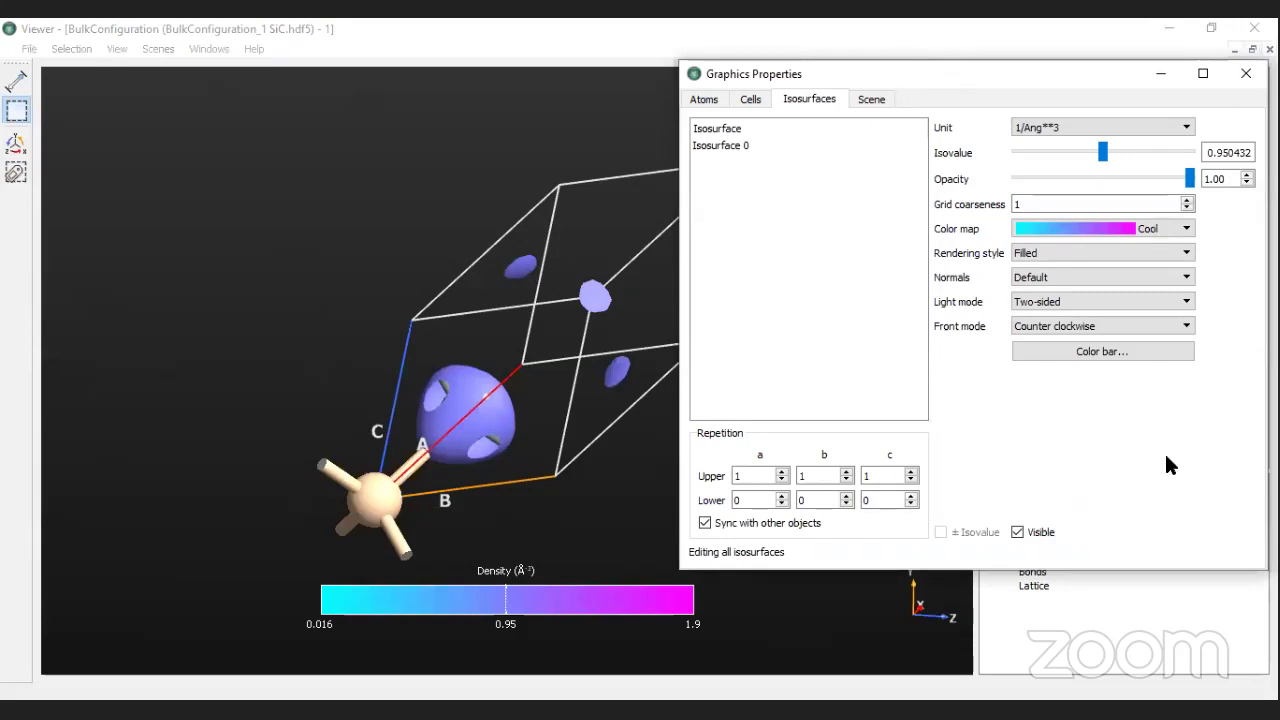
pyautogui.moveTo(1103, 152); pyautogui.dragTo(1072, 162)
pyautogui.moveTo(1252, 153); pyautogui.dragTo(1202, 158)
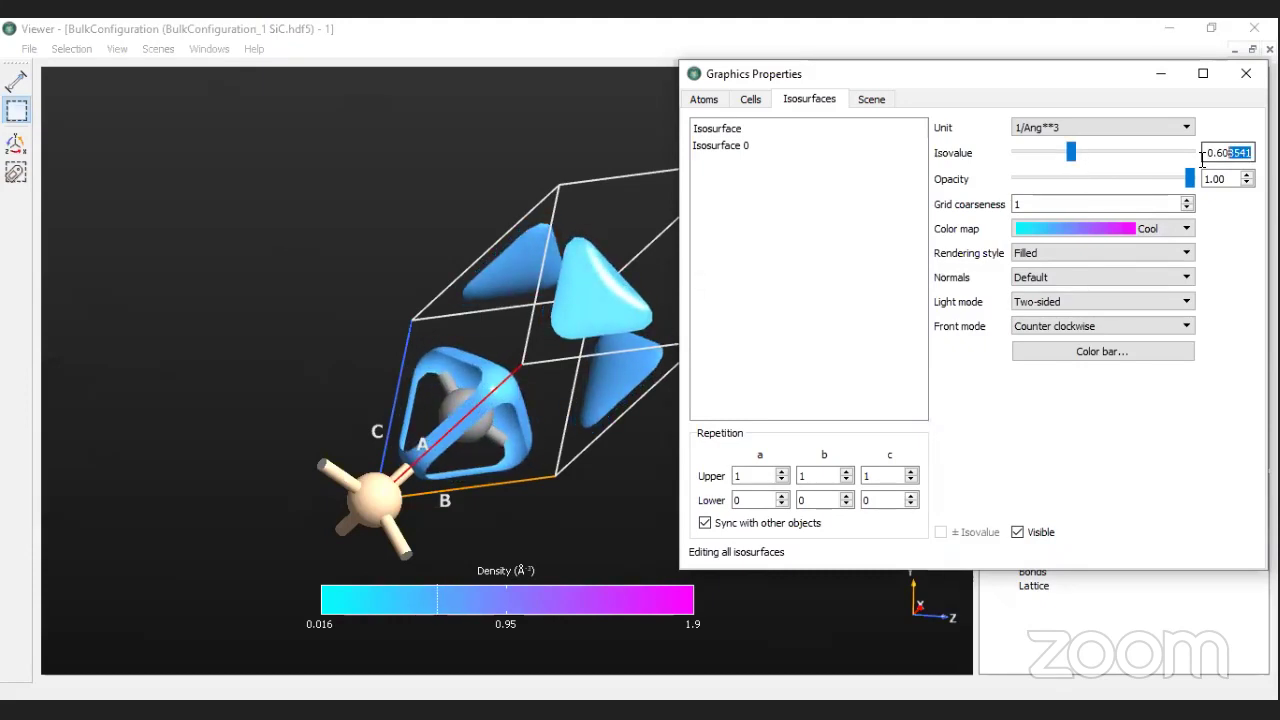
pyautogui.write('8541')
pyautogui.press('Return')
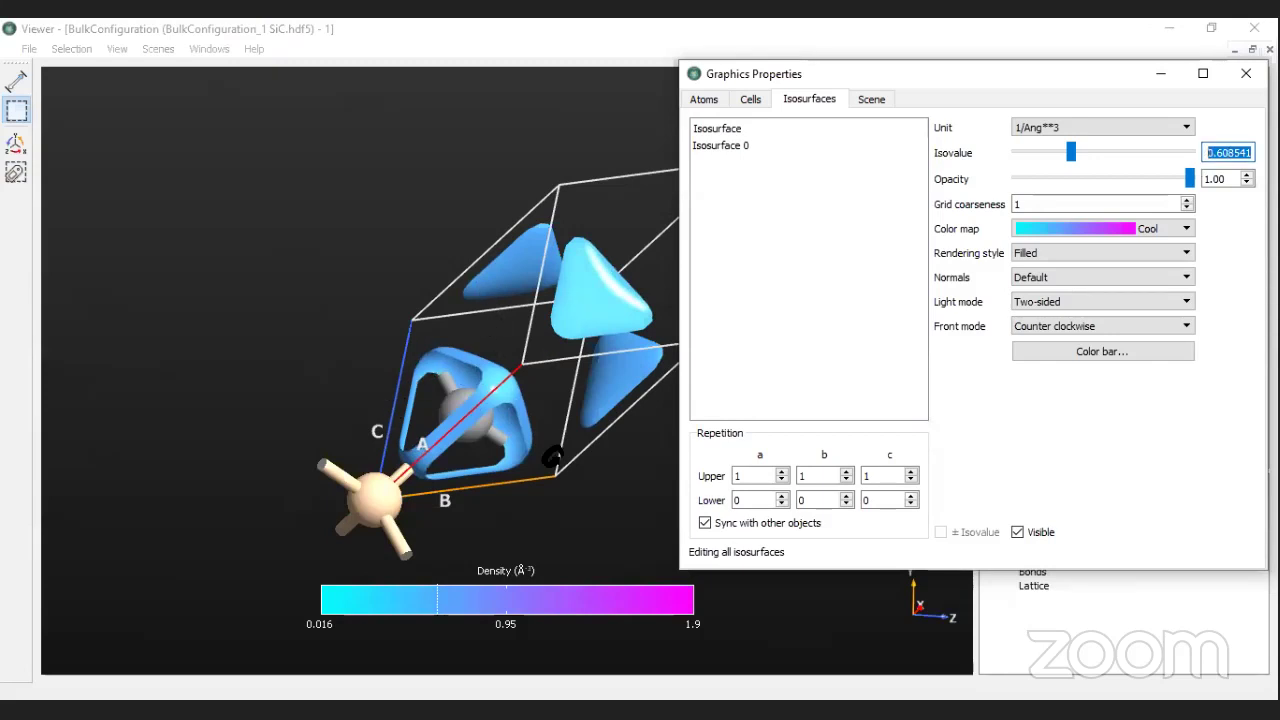
# Step: Change the isosurface's color map to Hot and its rendering style to Lines
pyautogui.scroll(5, 388, 357)
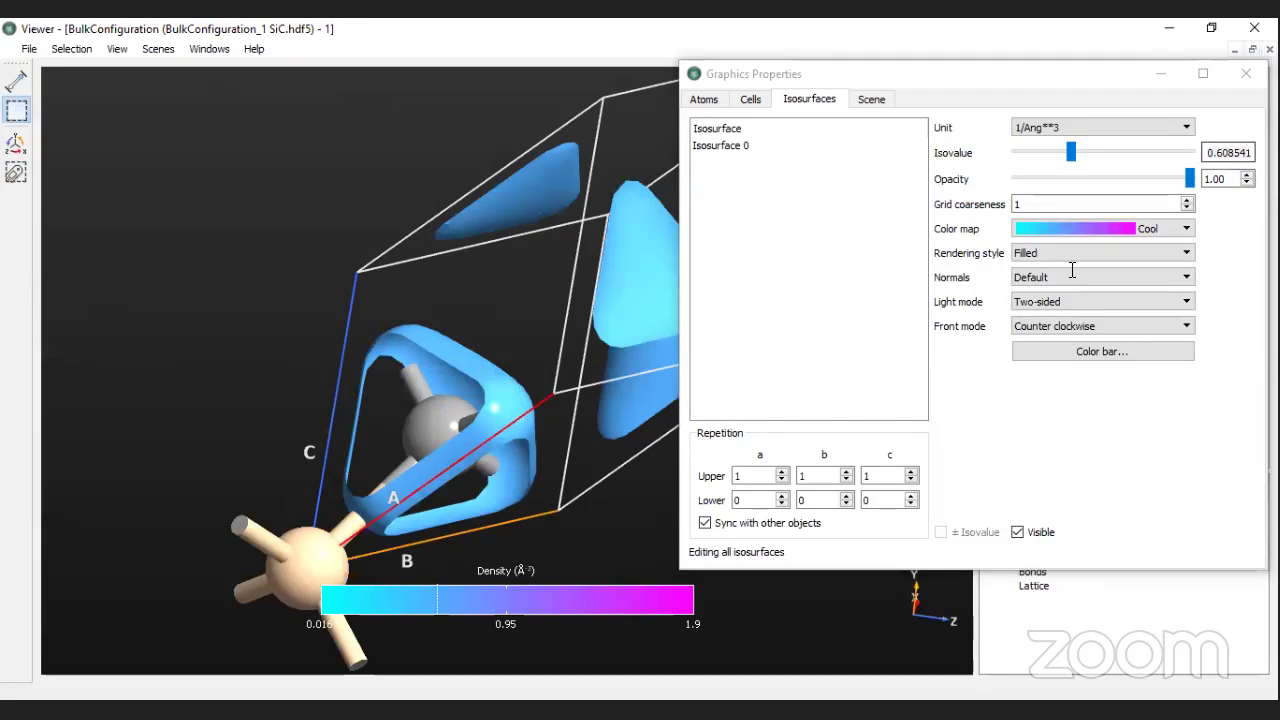
pyautogui.click(1075, 229)
pyautogui.click(1071, 332)
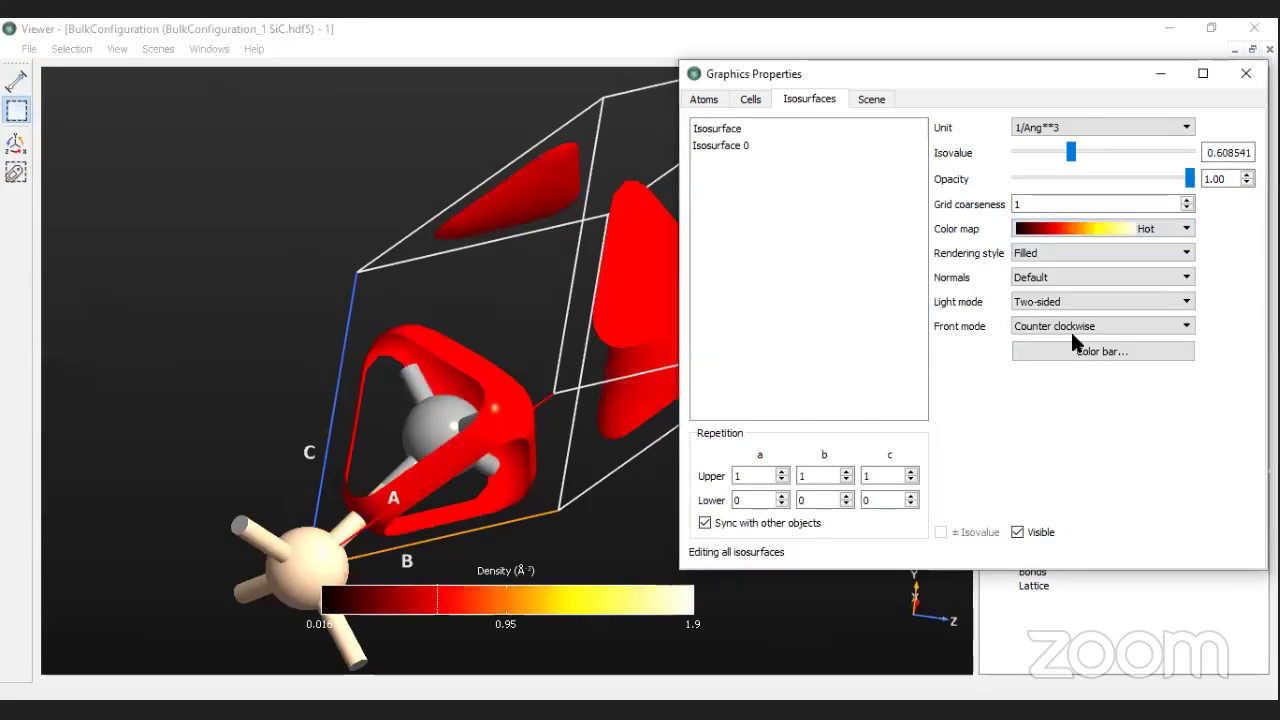
pyautogui.click(1052, 252)
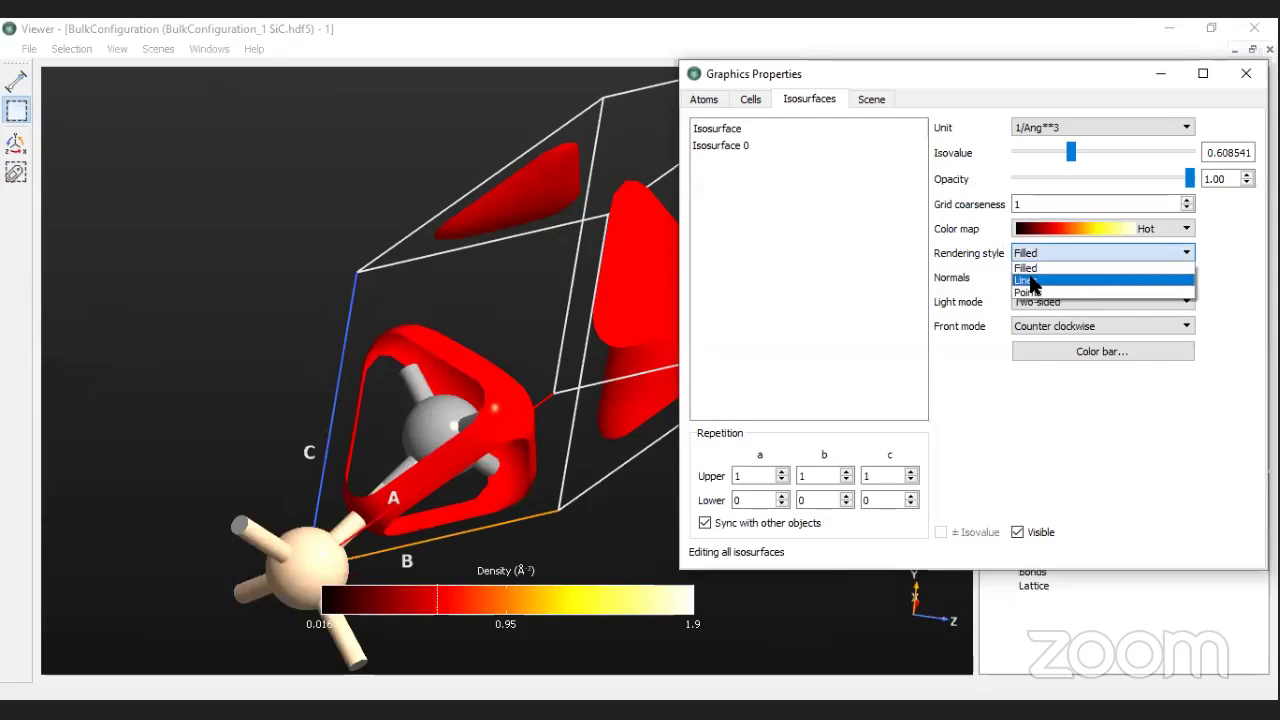
pyautogui.click(1034, 281)
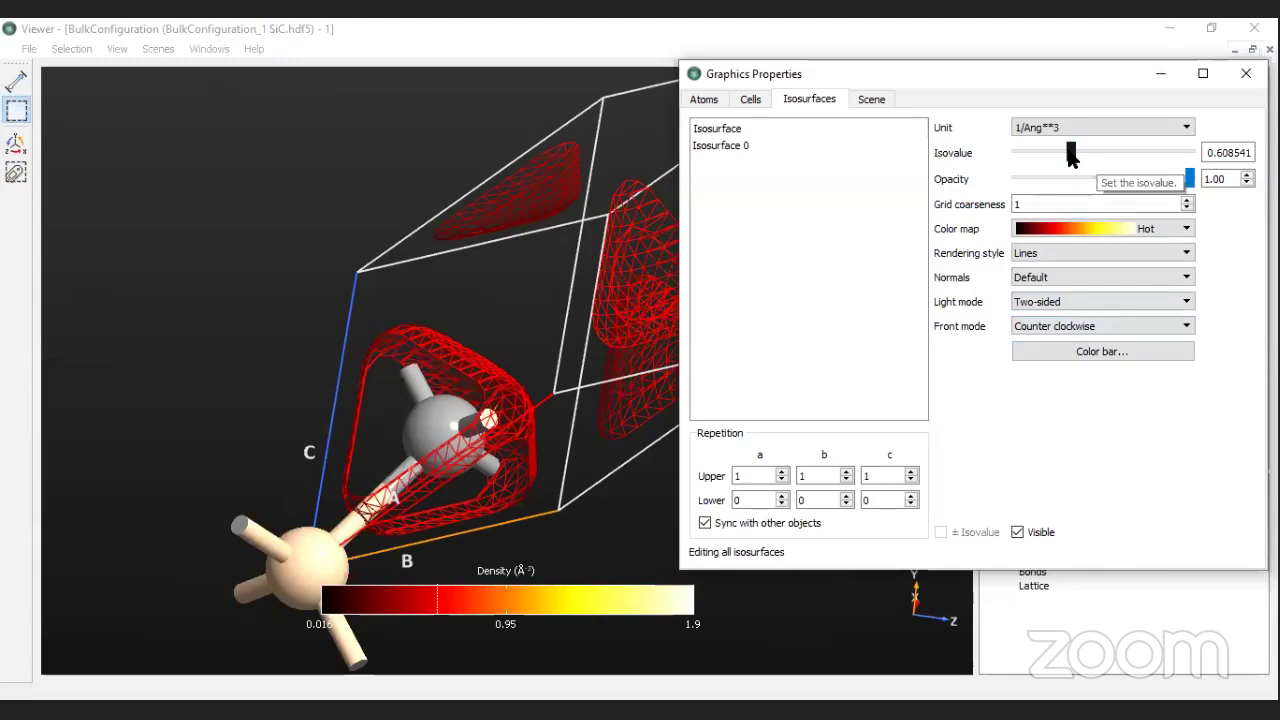
# Step: Raise the isovalue to 1.49295, lower it again below 0.95, and close the Graphics Properties after inspecting the mesh from several angles
pyautogui.moveTo(1070, 150); pyautogui.dragTo(1151, 137)
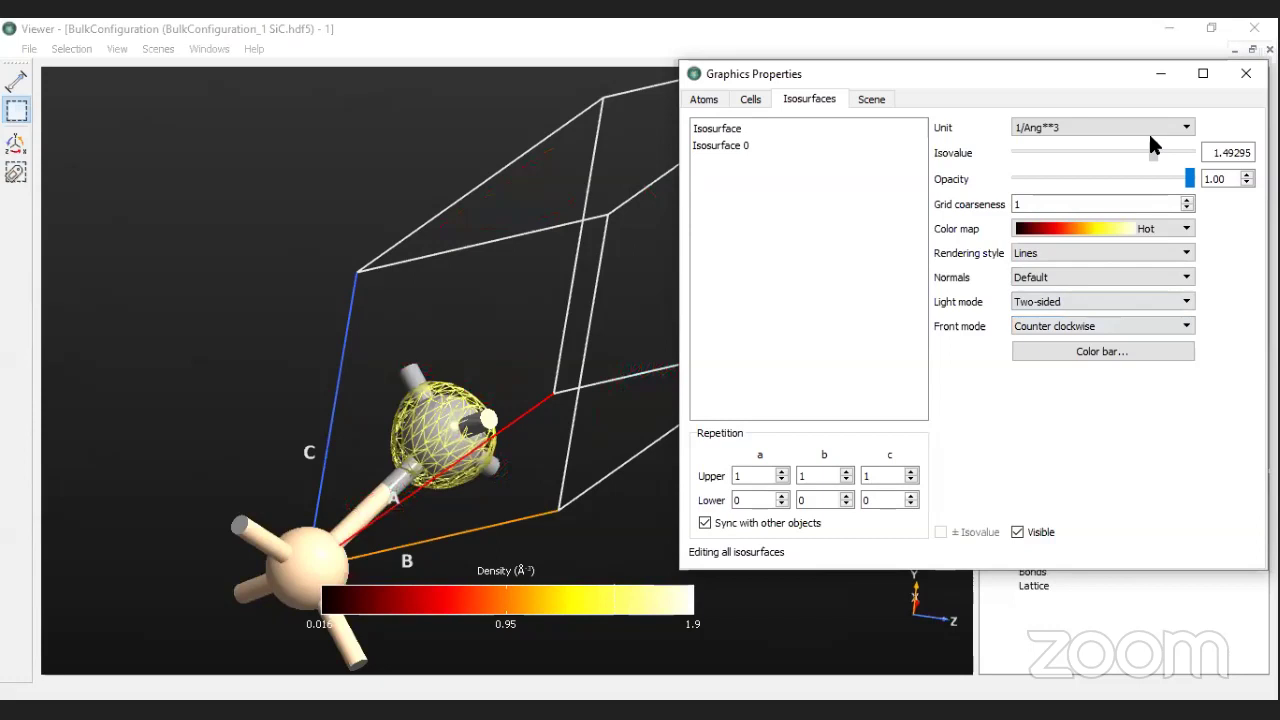
pyautogui.moveTo(1150, 137); pyautogui.dragTo(1080, 150)
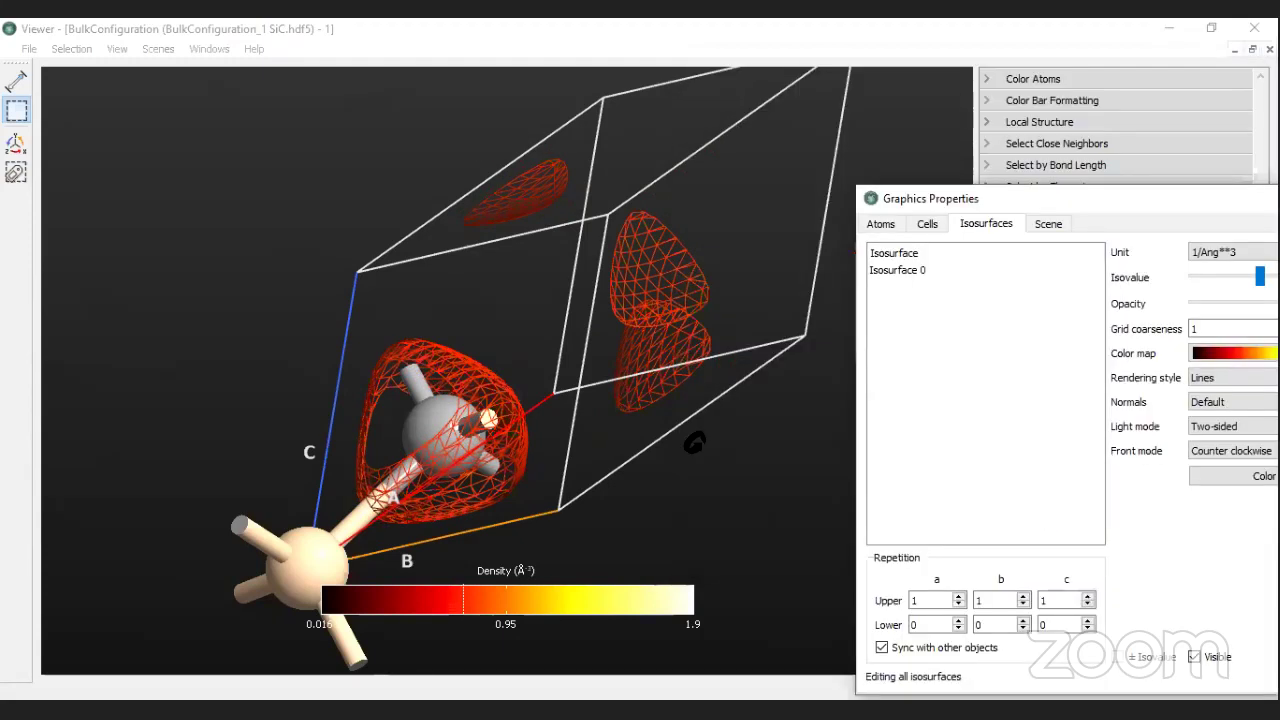
pyautogui.moveTo(694, 437); pyautogui.dragTo(541, 203)
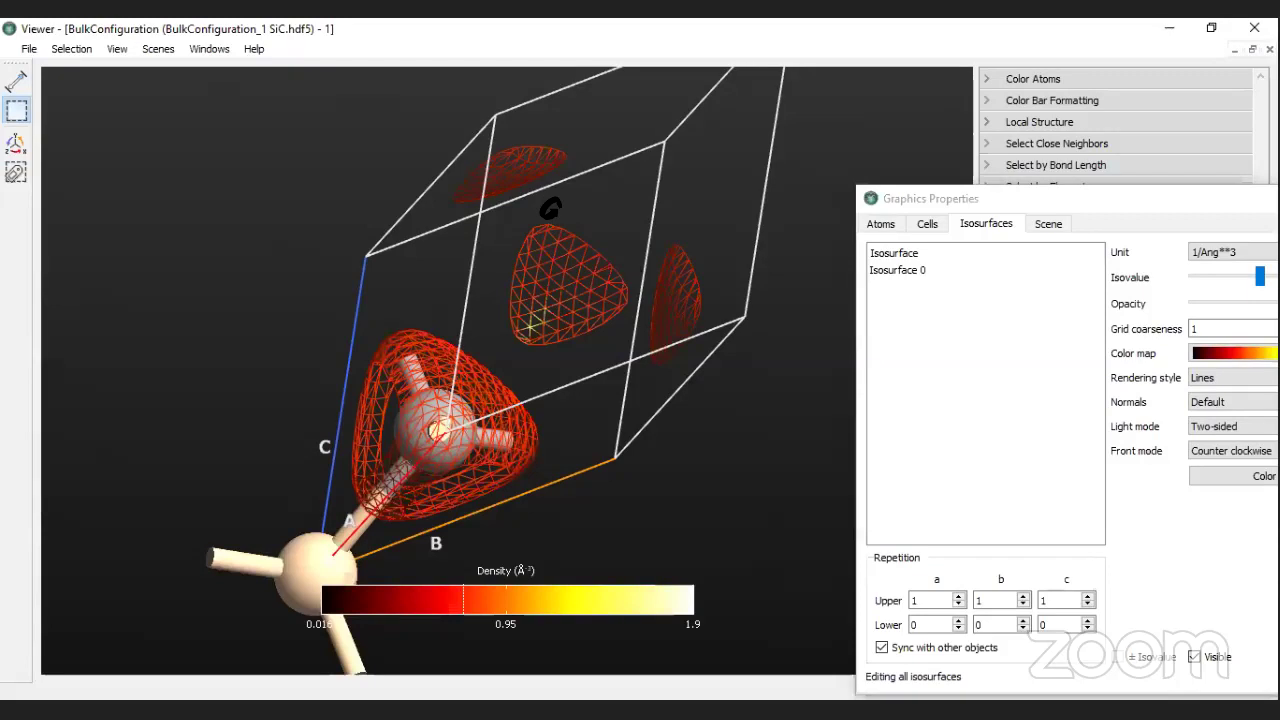
pyautogui.rightClick(544, 203)
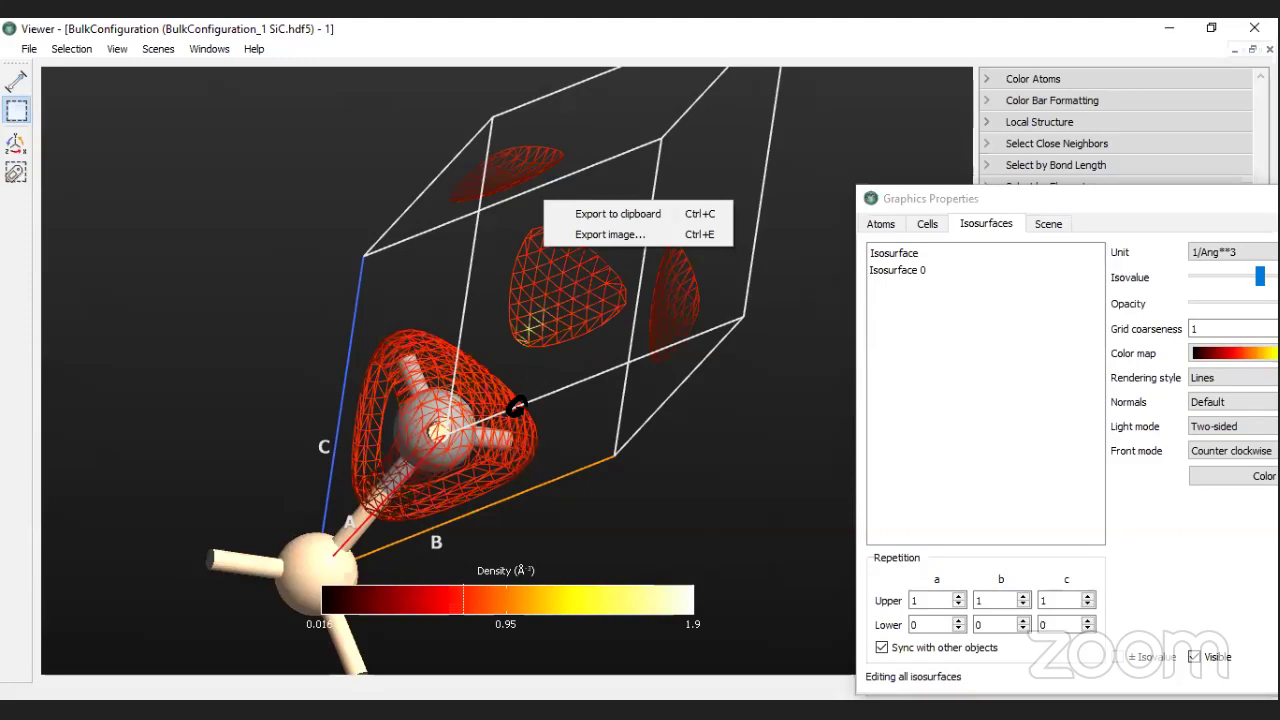
pyautogui.moveTo(528, 361); pyautogui.dragTo(505, 222, button='right')
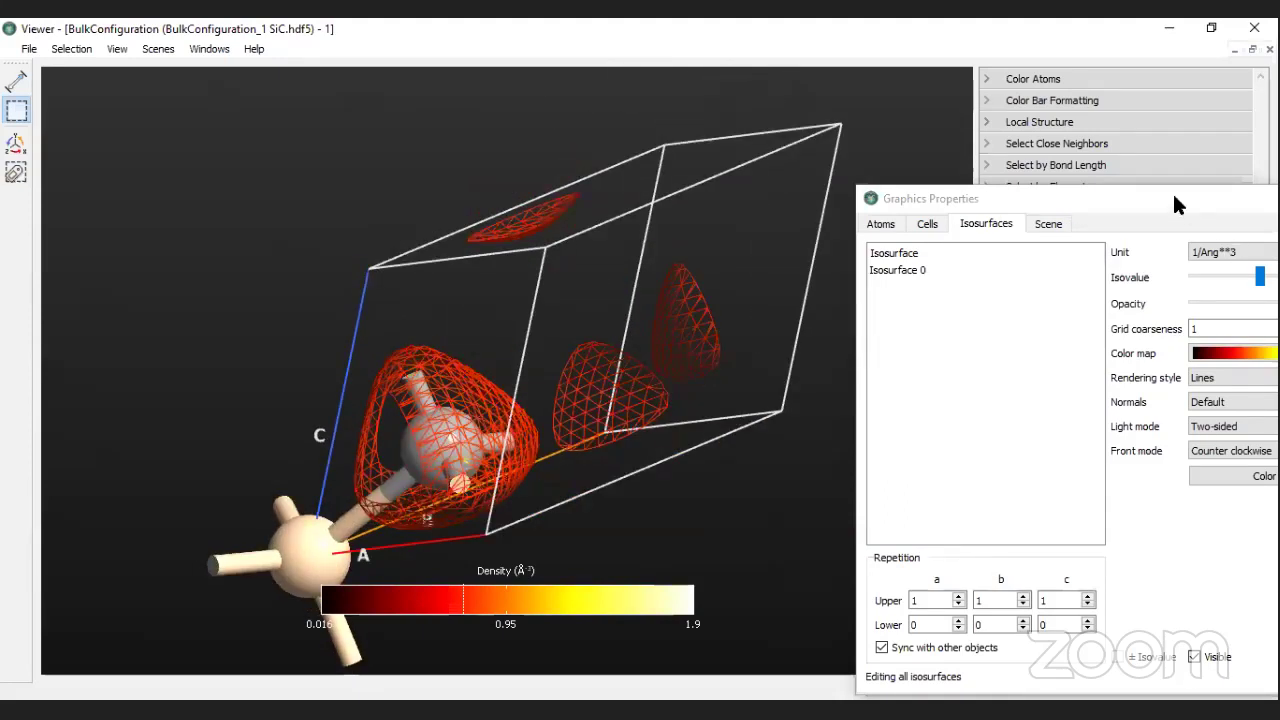
pyautogui.click(1002, 189)
pyautogui.click(977, 166)
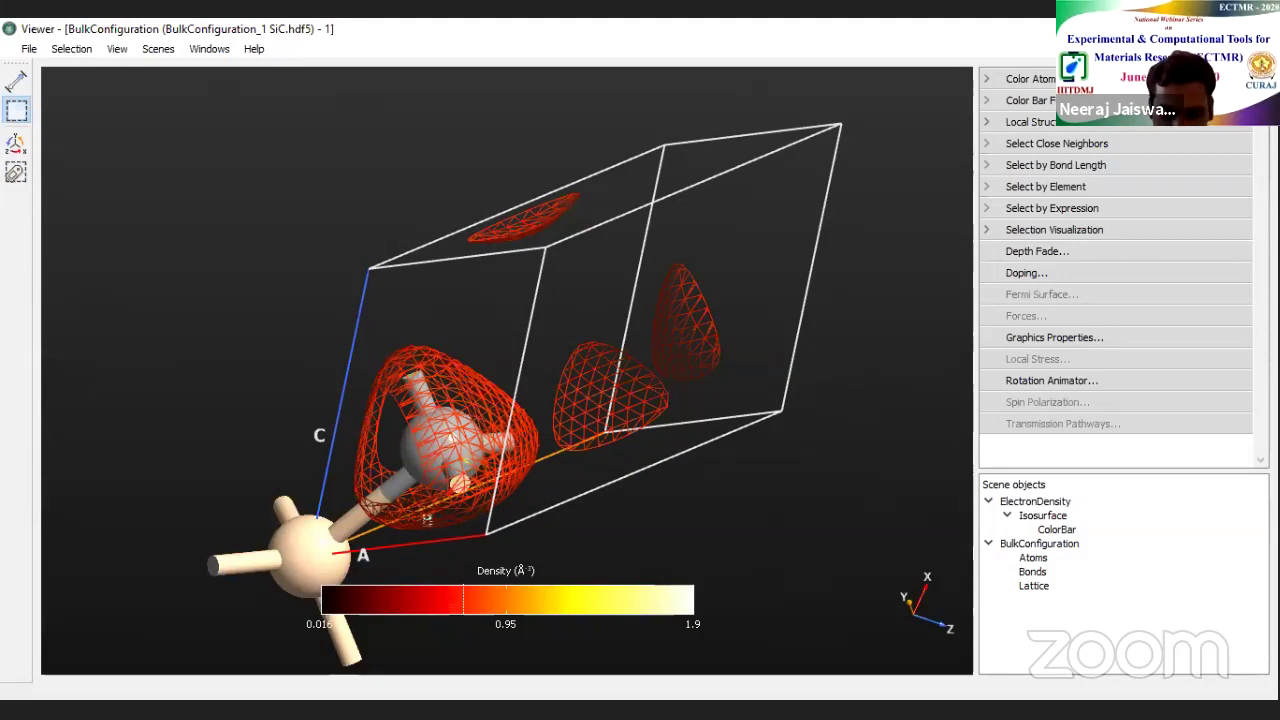
# Step: Switch to the Builder, search the Crystal Cupboard database for Perovskite and add that structure to the stash
pyautogui.hotkey('alt', 'Tab')
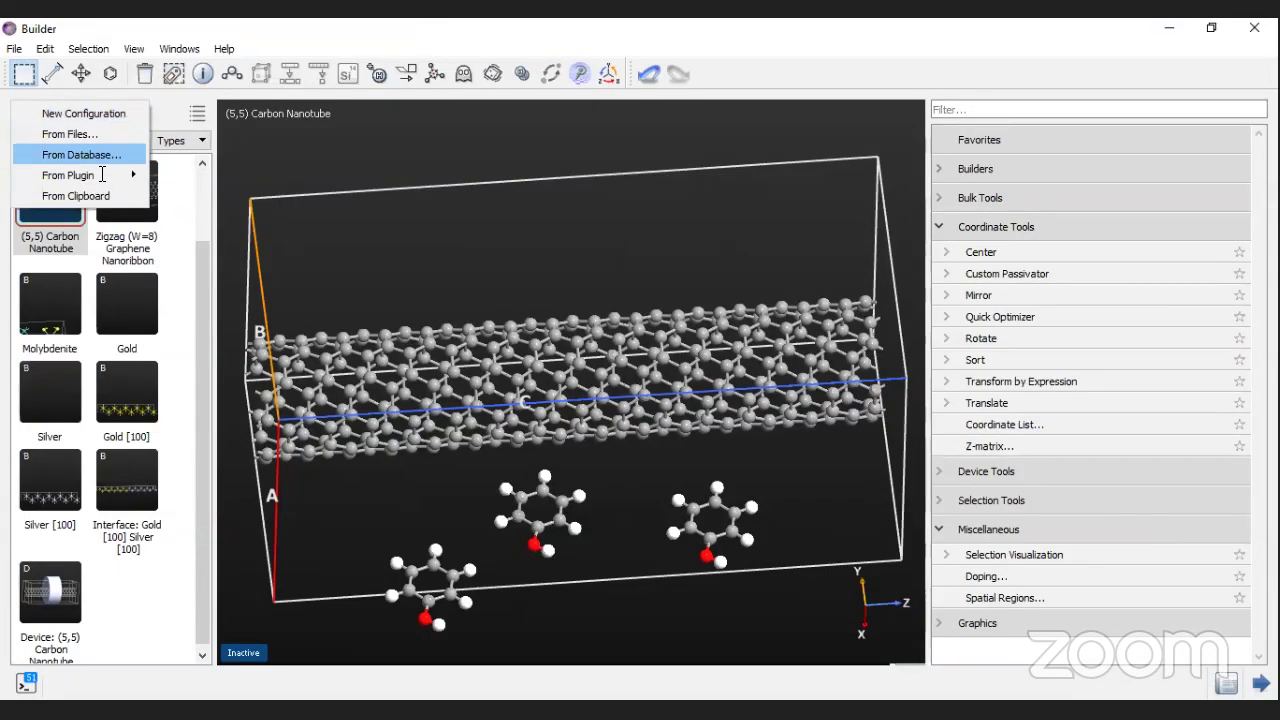
pyautogui.click(85, 154)
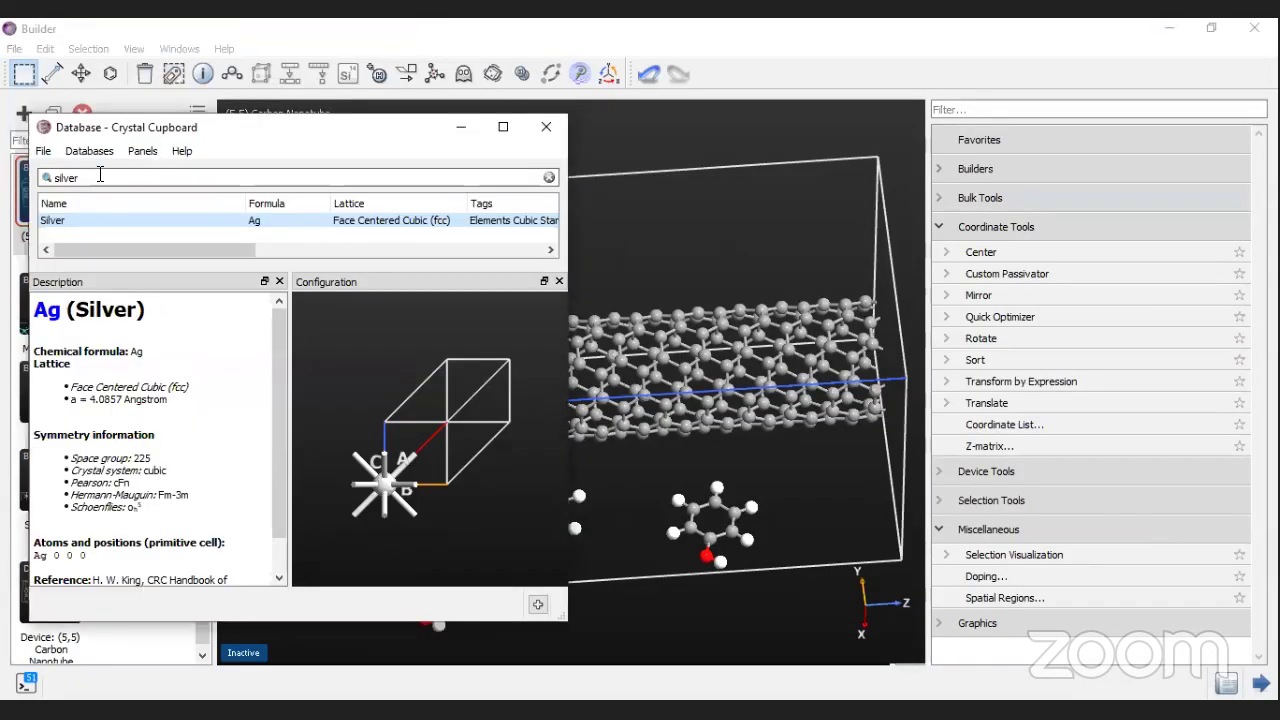
pyautogui.press('BackSpace')
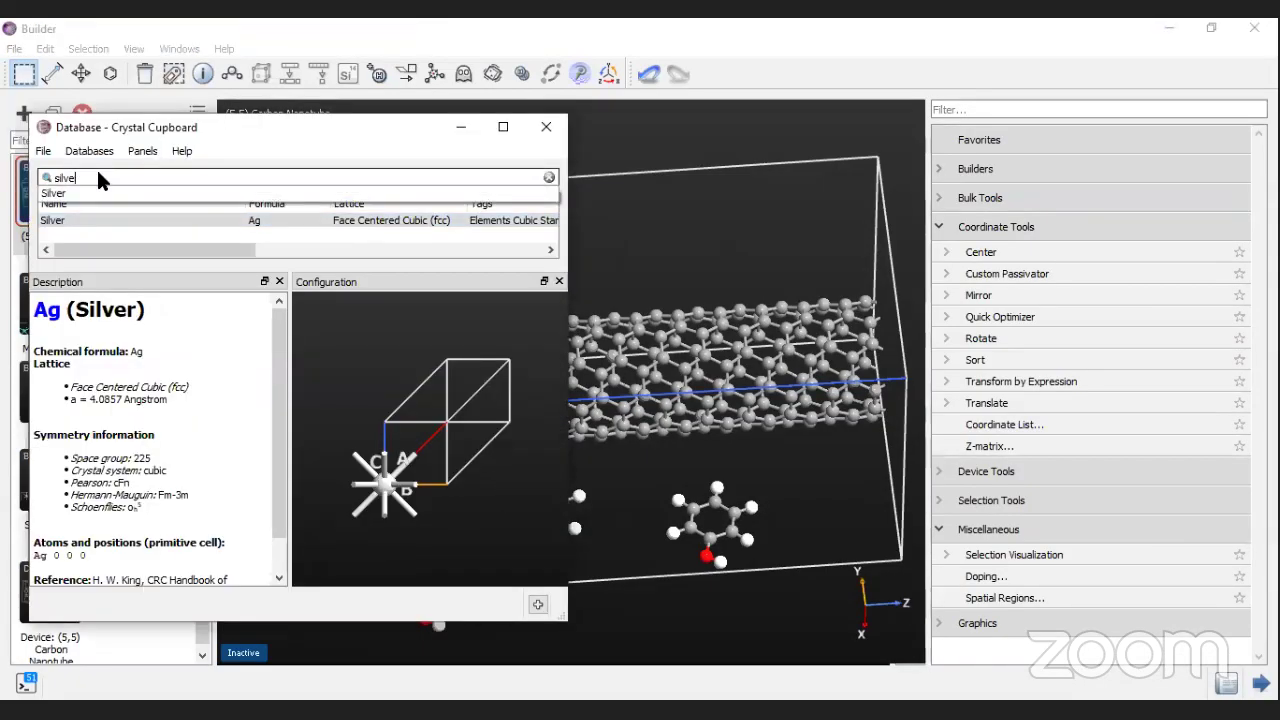
pyautogui.press('BackSpace')
pyautogui.press('BackSpace')
pyautogui.press('BackSpace')
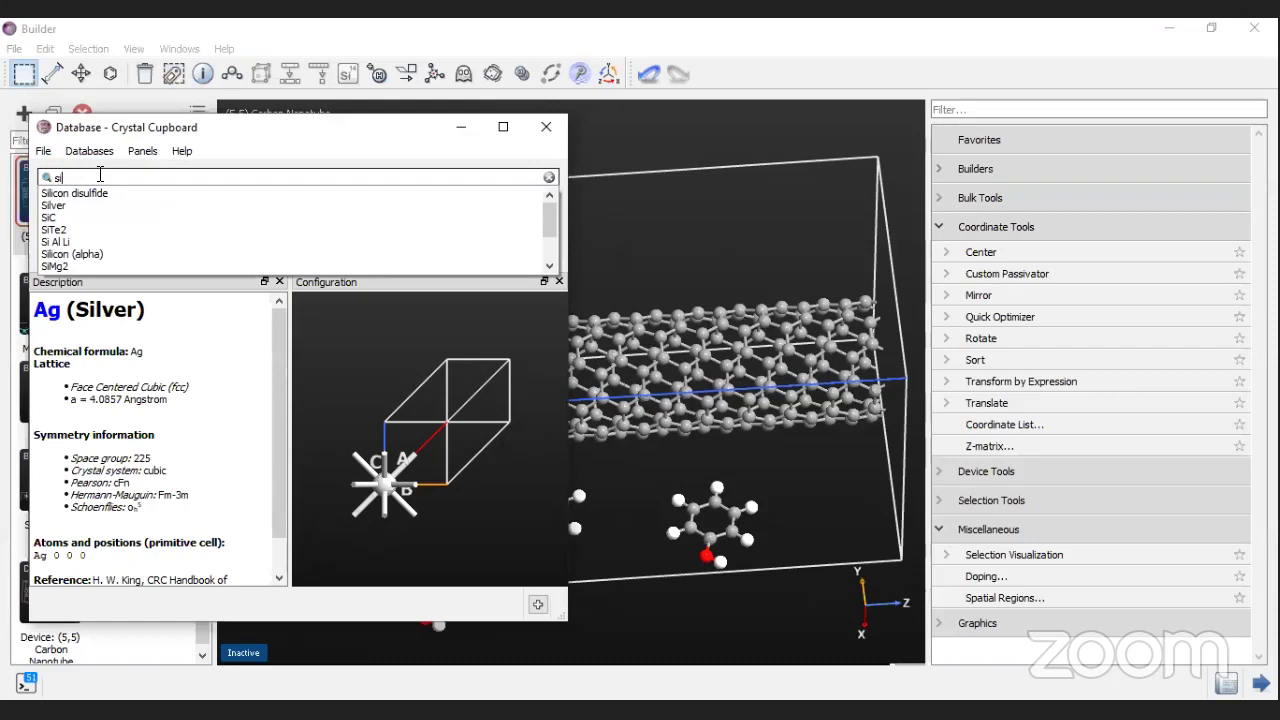
pyautogui.press('BackSpace')
pyautogui.press('BackSpace')
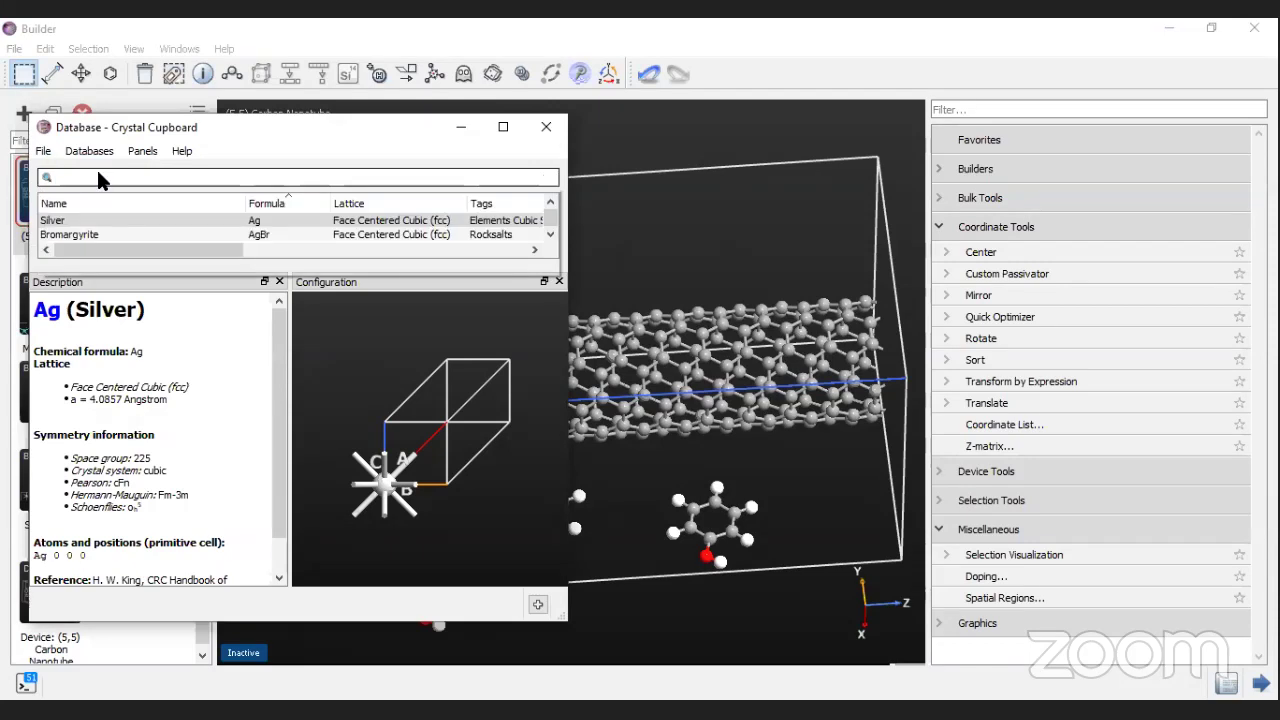
pyautogui.write('pero')
pyautogui.click(84, 196)
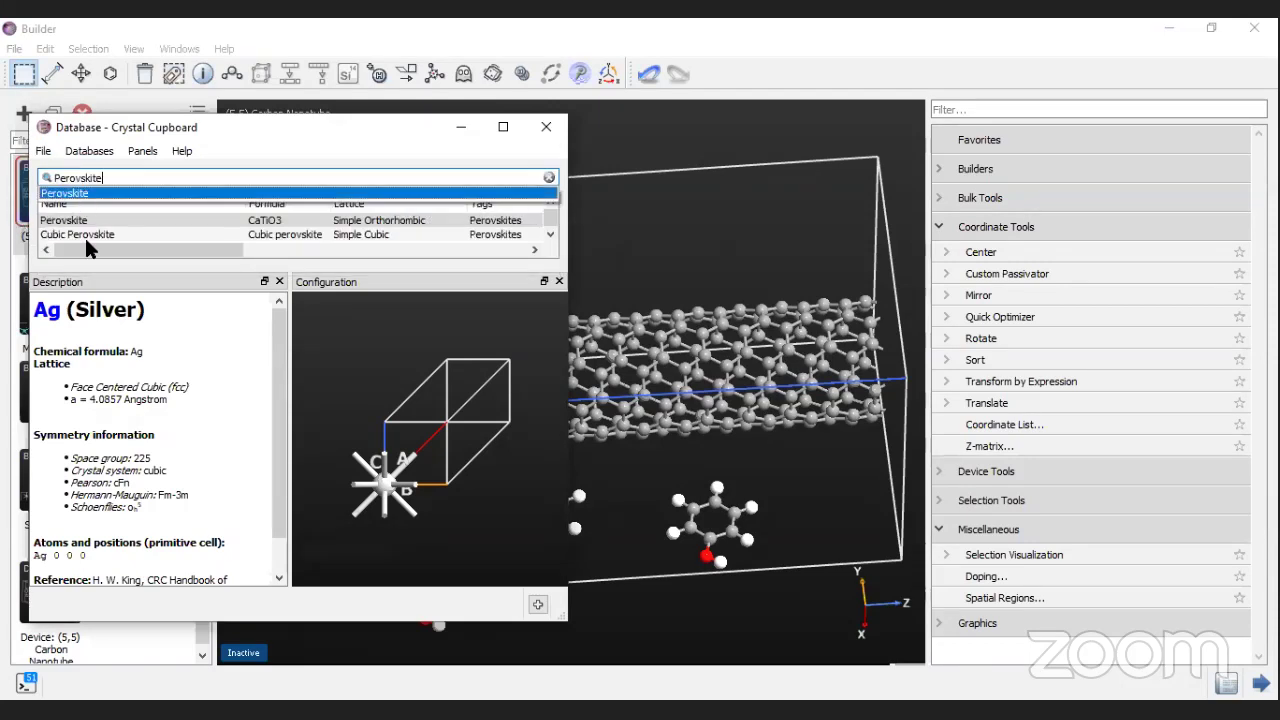
pyautogui.click(504, 128)
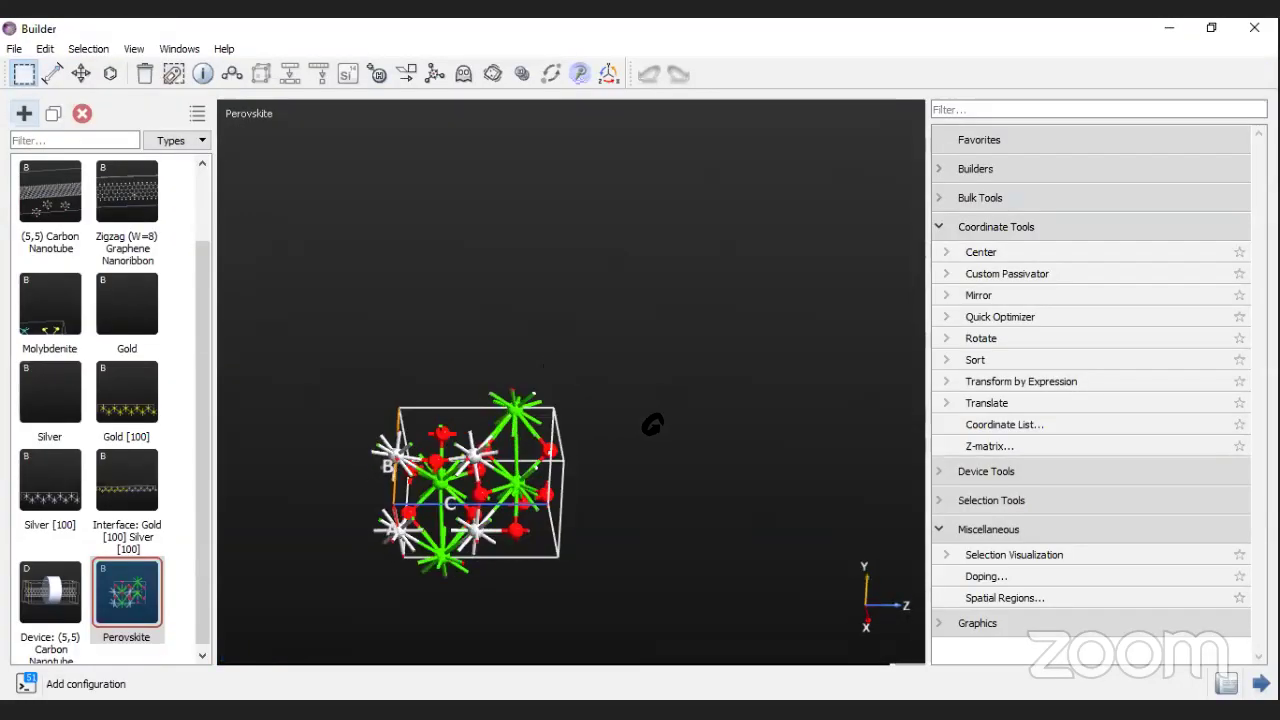
pyautogui.moveTo(652, 425); pyautogui.dragTo(744, 521)
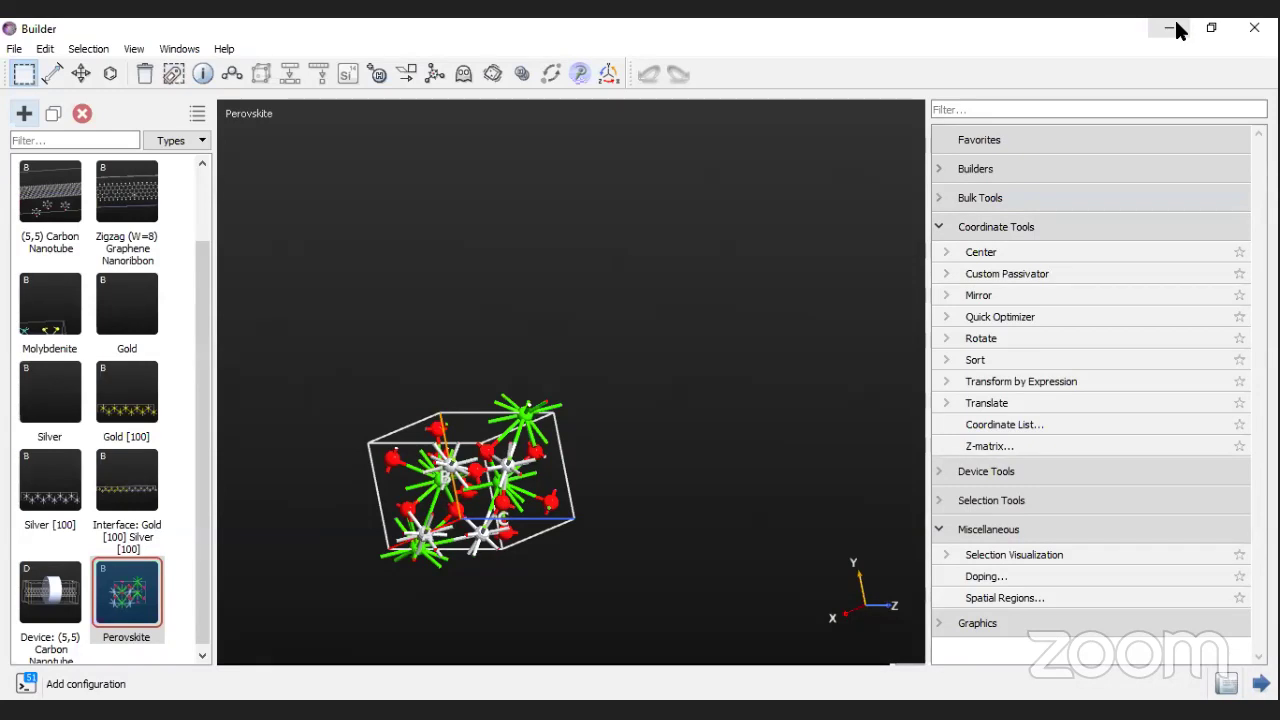
# Step: Switch to the COD database window and search for structures made only of the elements C and N
pyautogui.click(1174, 28)
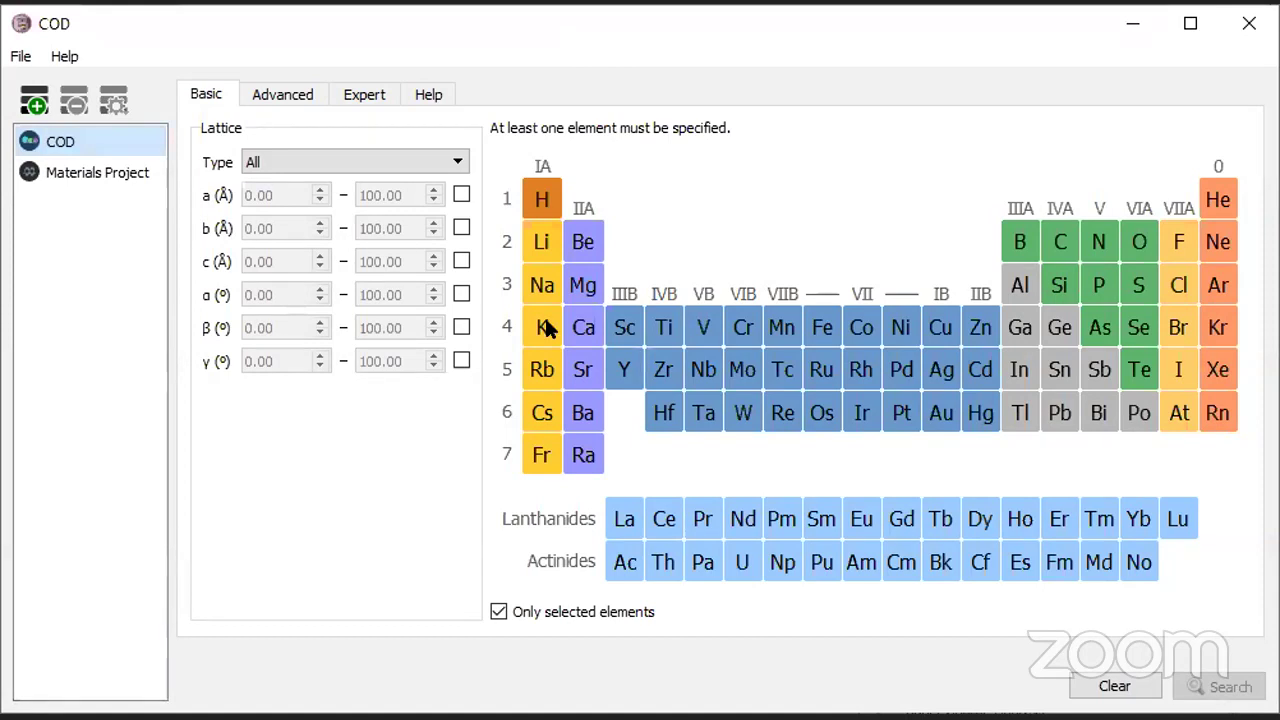
pyautogui.moveTo(545, 318)
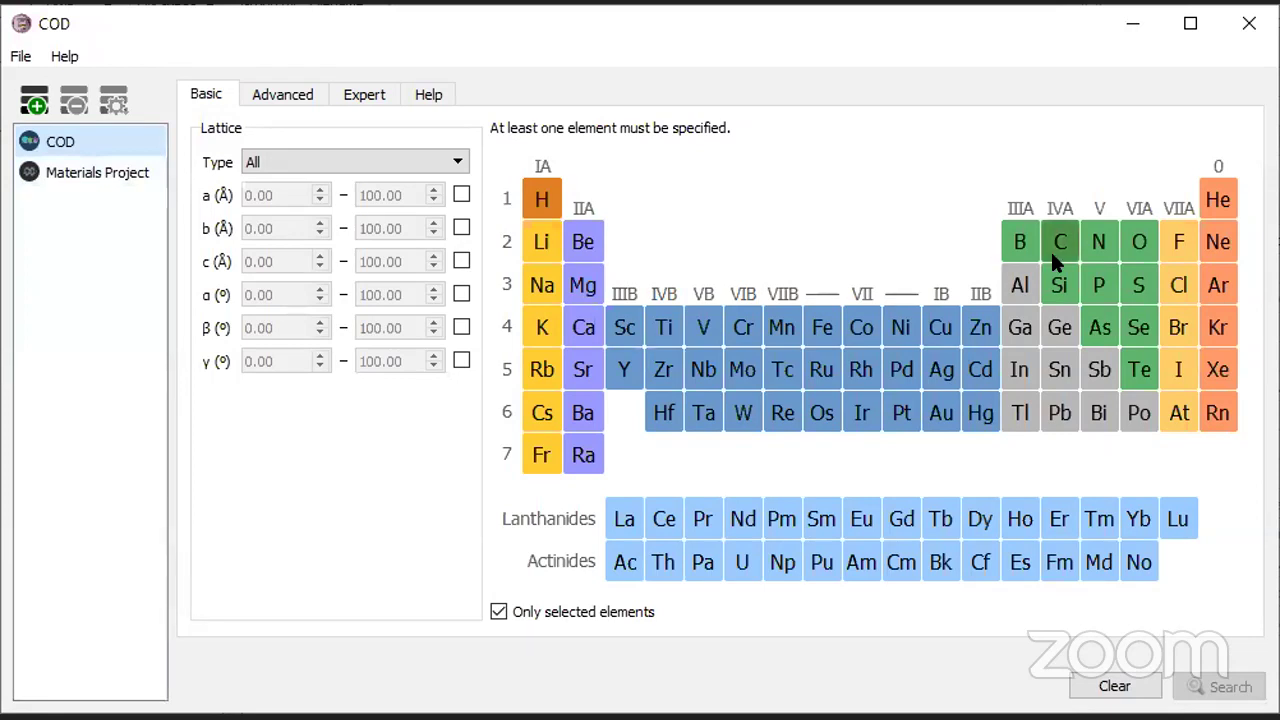
pyautogui.moveTo(1061, 249)
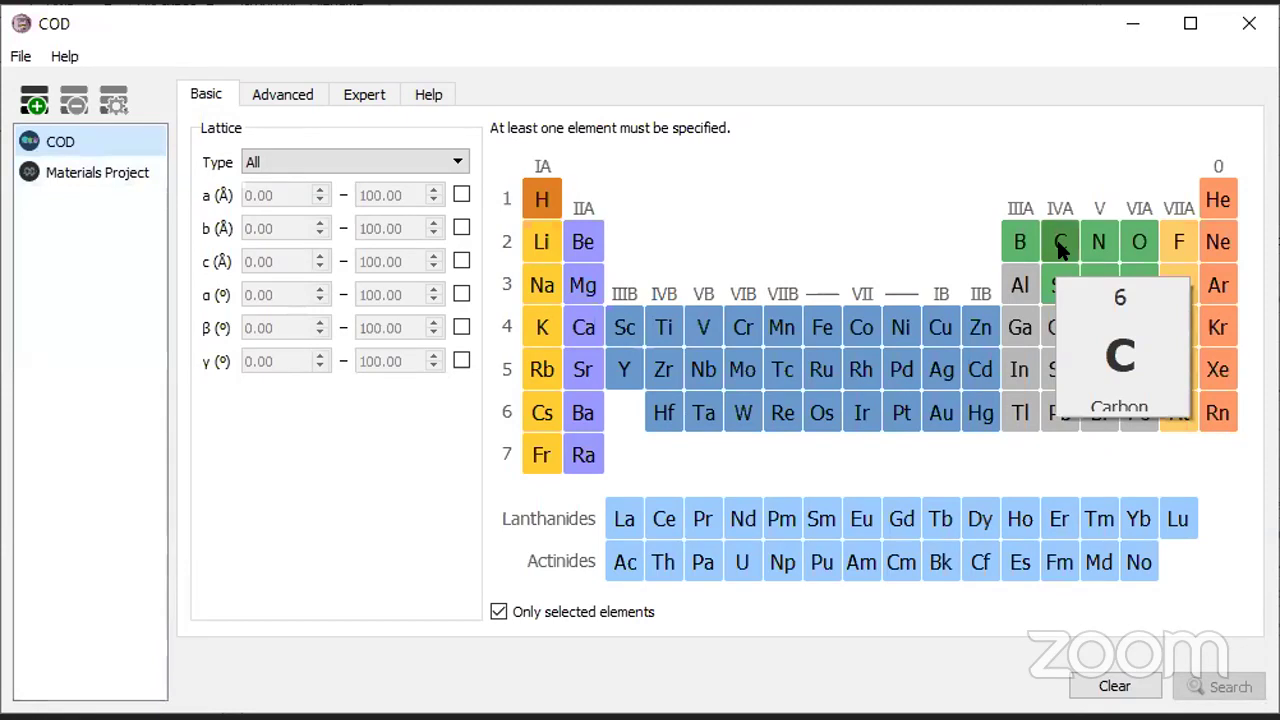
pyautogui.click(1062, 244)
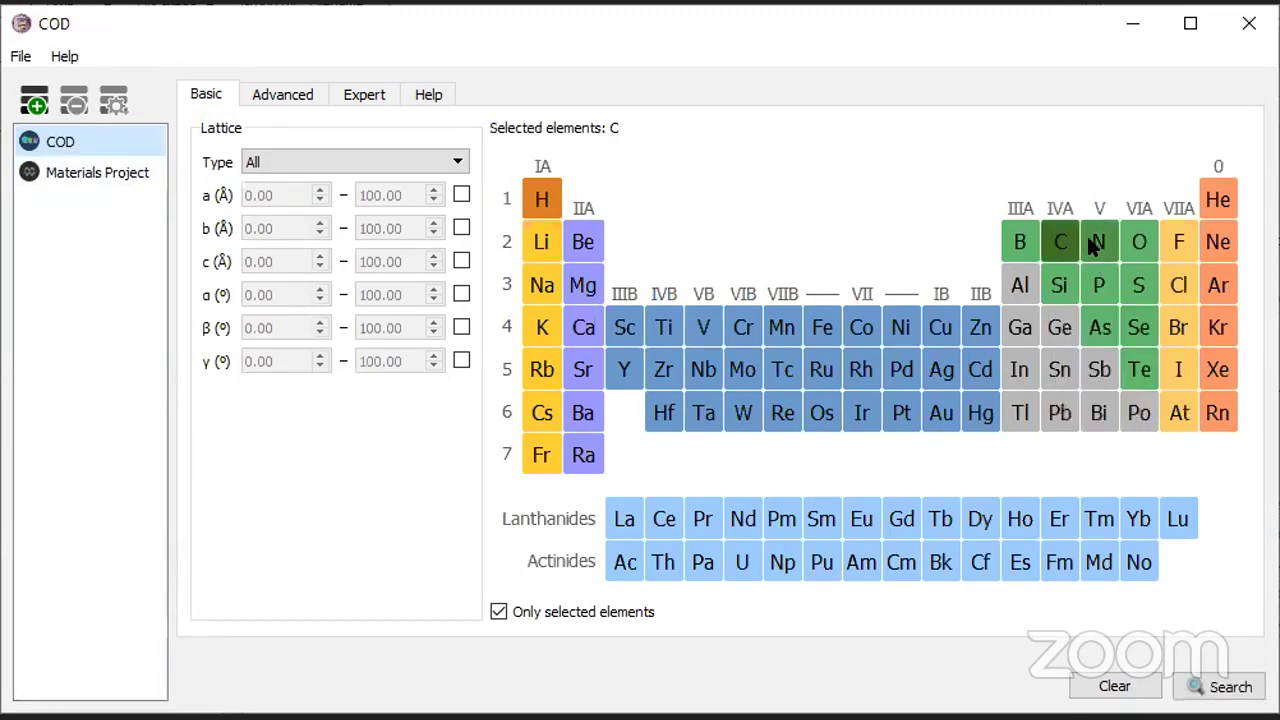
pyautogui.click(1097, 244)
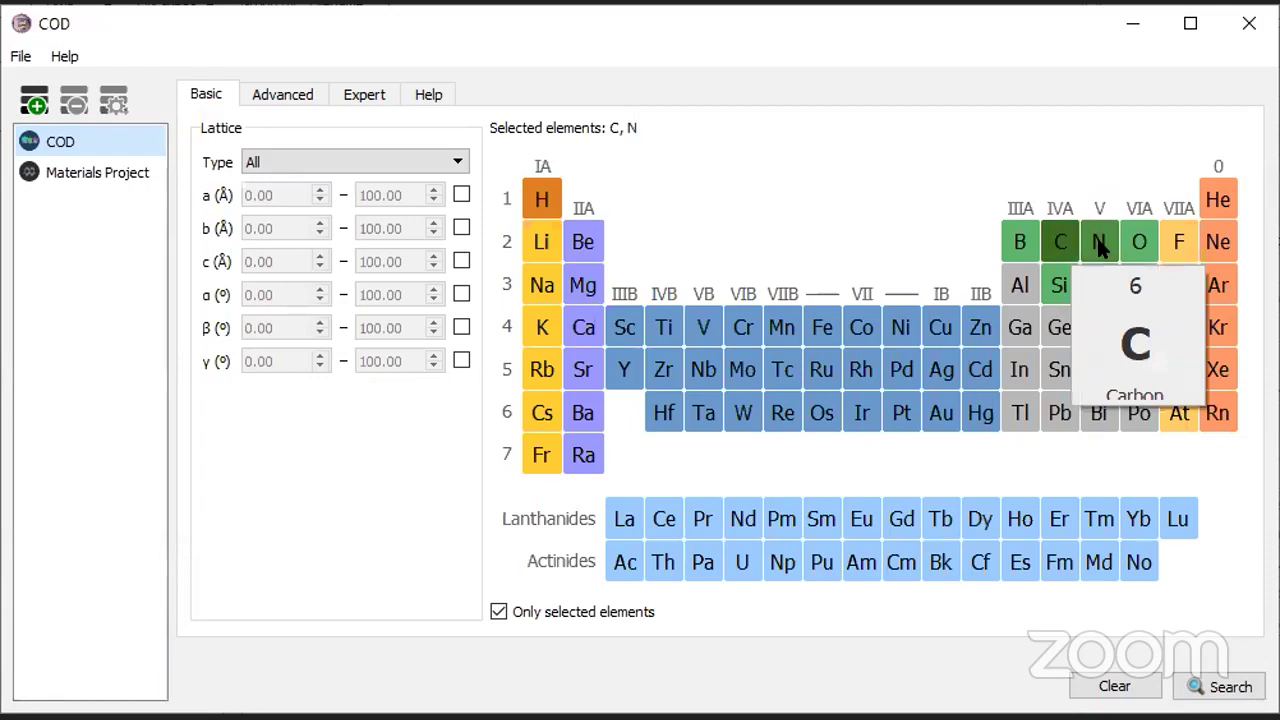
pyautogui.click(1218, 688)
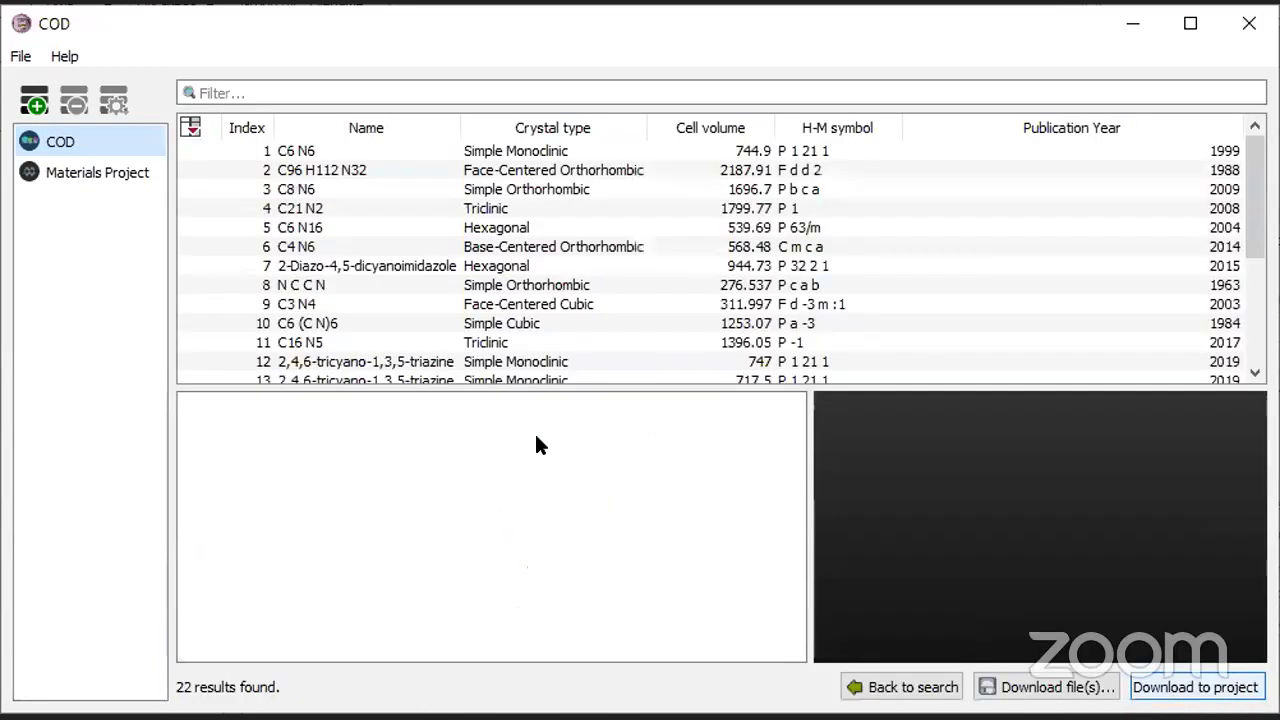
# Step: View the details of the C8 N6 entry in the COD results, and return to the Builder
pyautogui.click(303, 158)
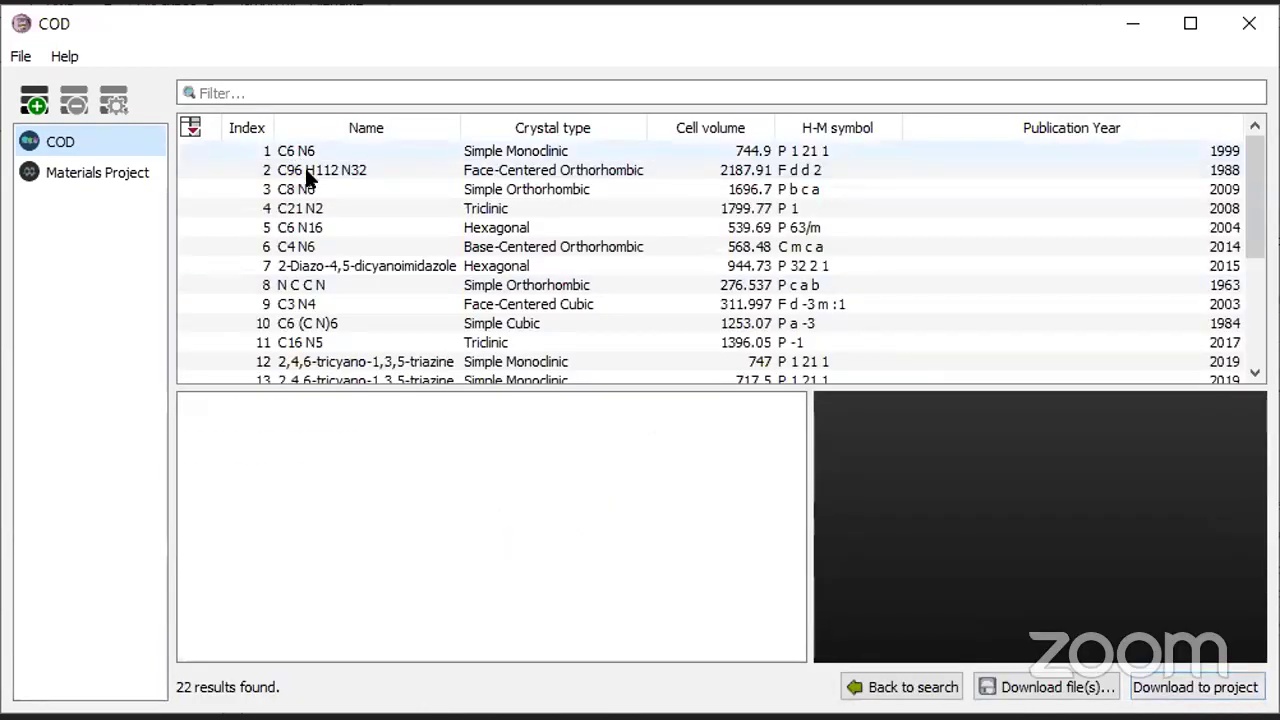
pyautogui.click(295, 208)
pyautogui.click(285, 186)
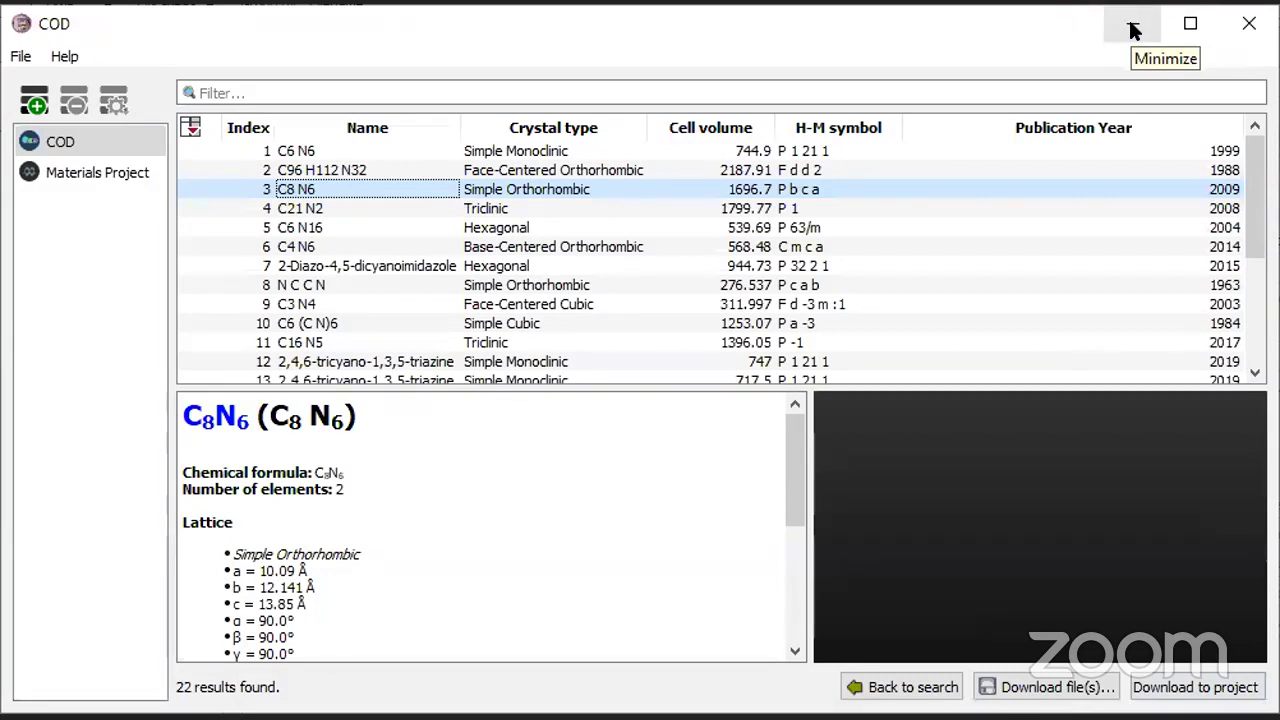
pyautogui.click(1133, 30)
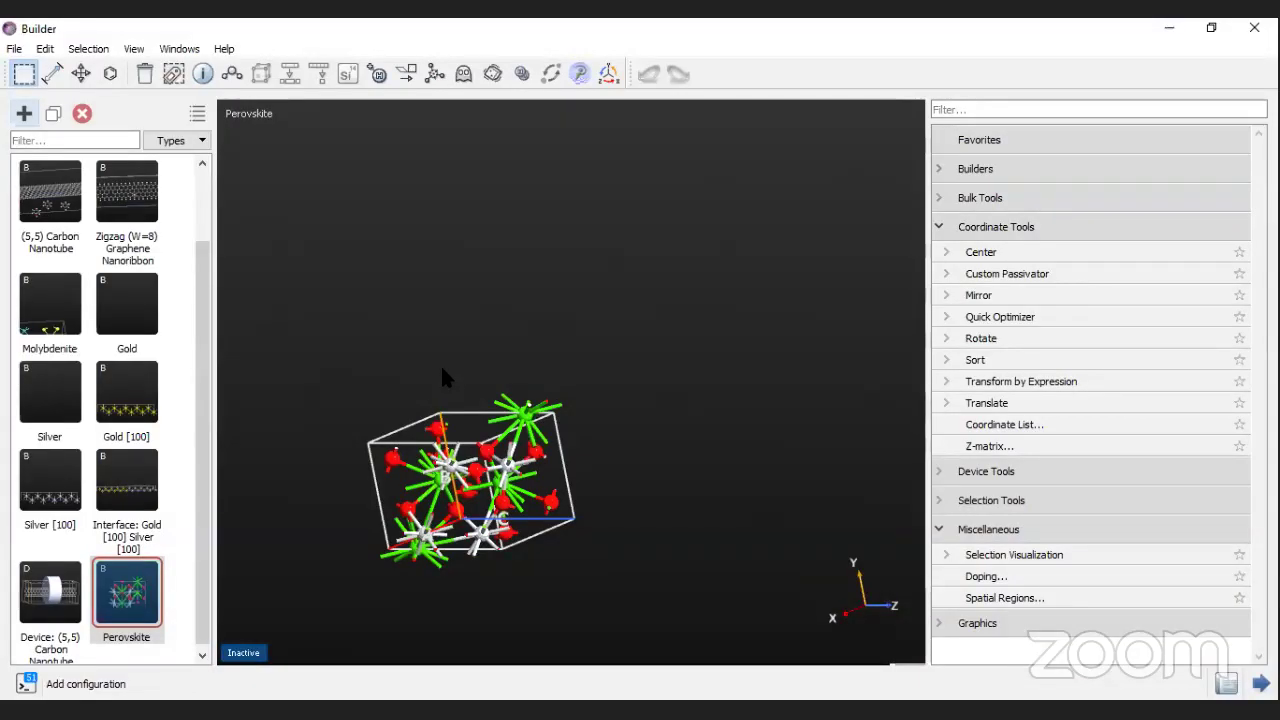
# Step: Start a new configuration with the Crystal Builder plugin and choose the hexagonal space group 173: P 63
pyautogui.click(24, 113)
pyautogui.moveTo(90, 176)
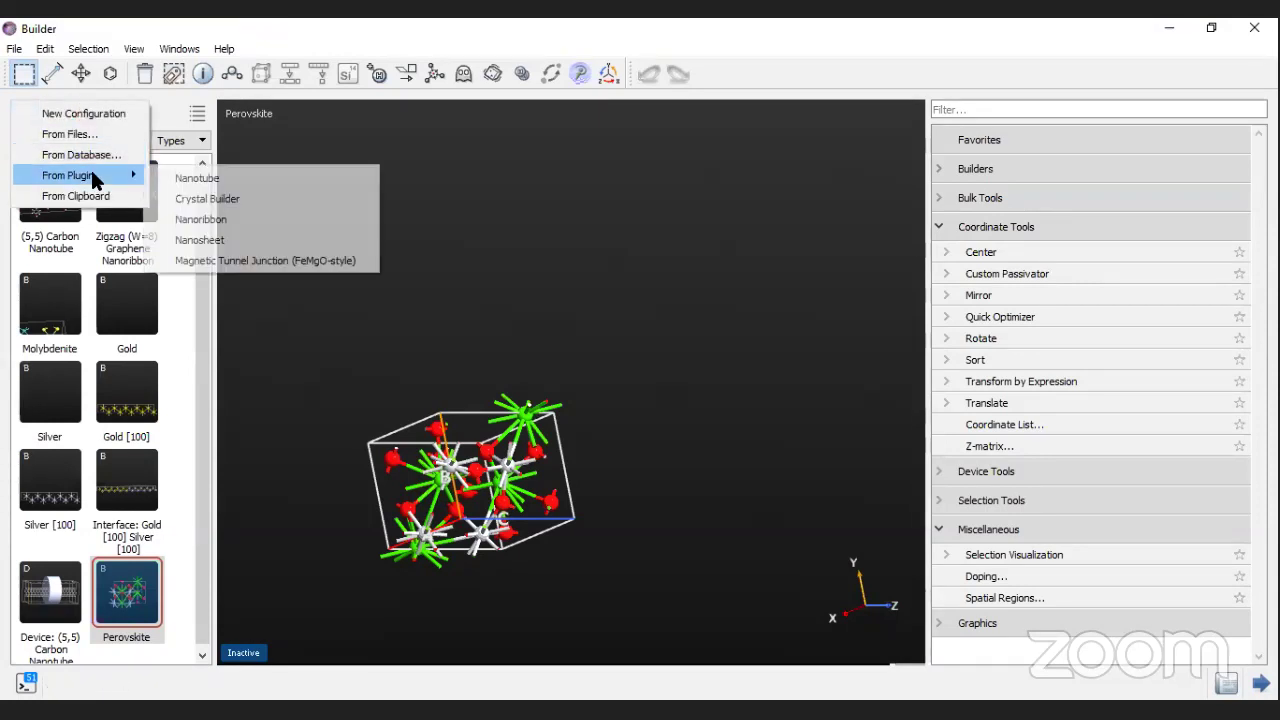
pyautogui.click(217, 196)
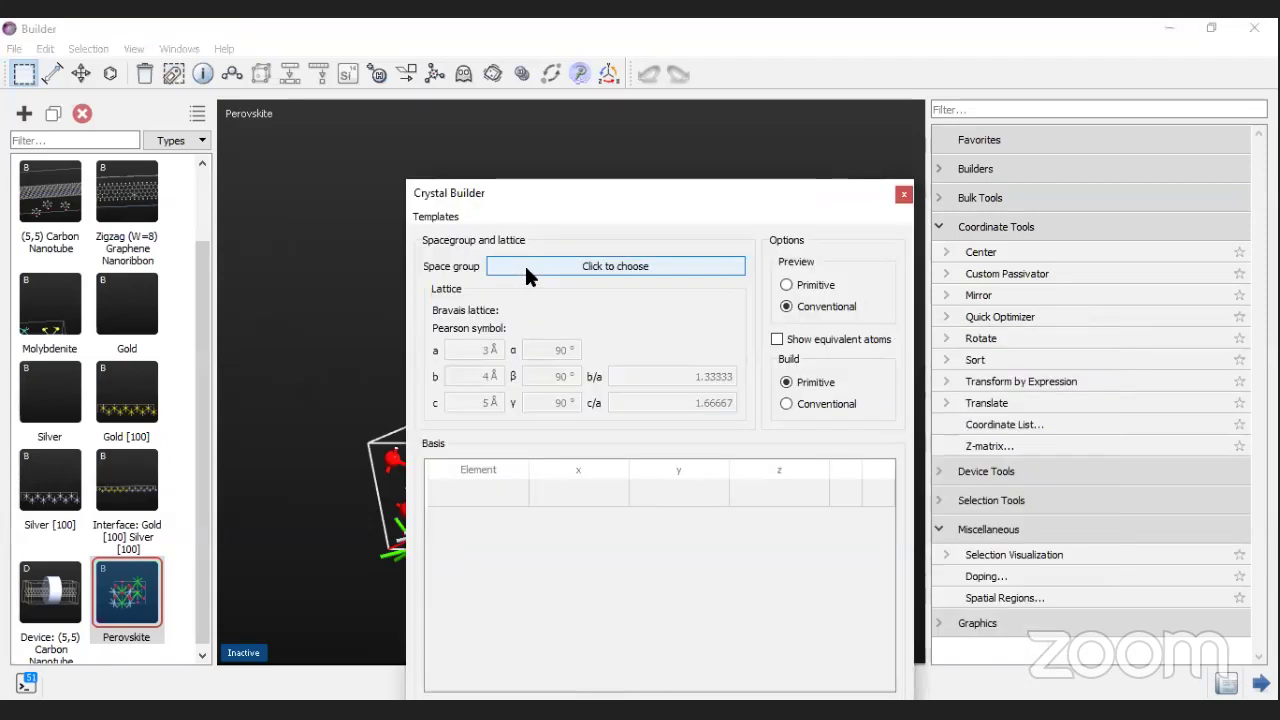
pyautogui.click(524, 268)
pyautogui.moveTo(615, 343)
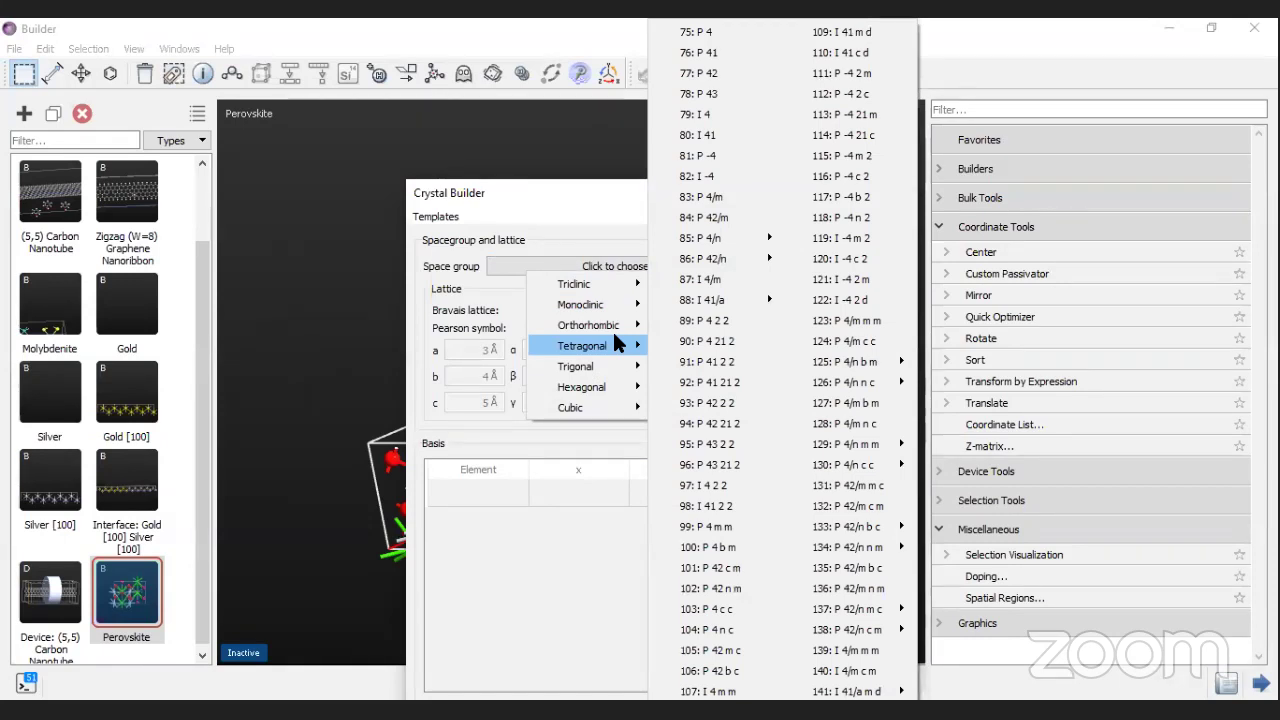
pyautogui.moveTo(608, 386)
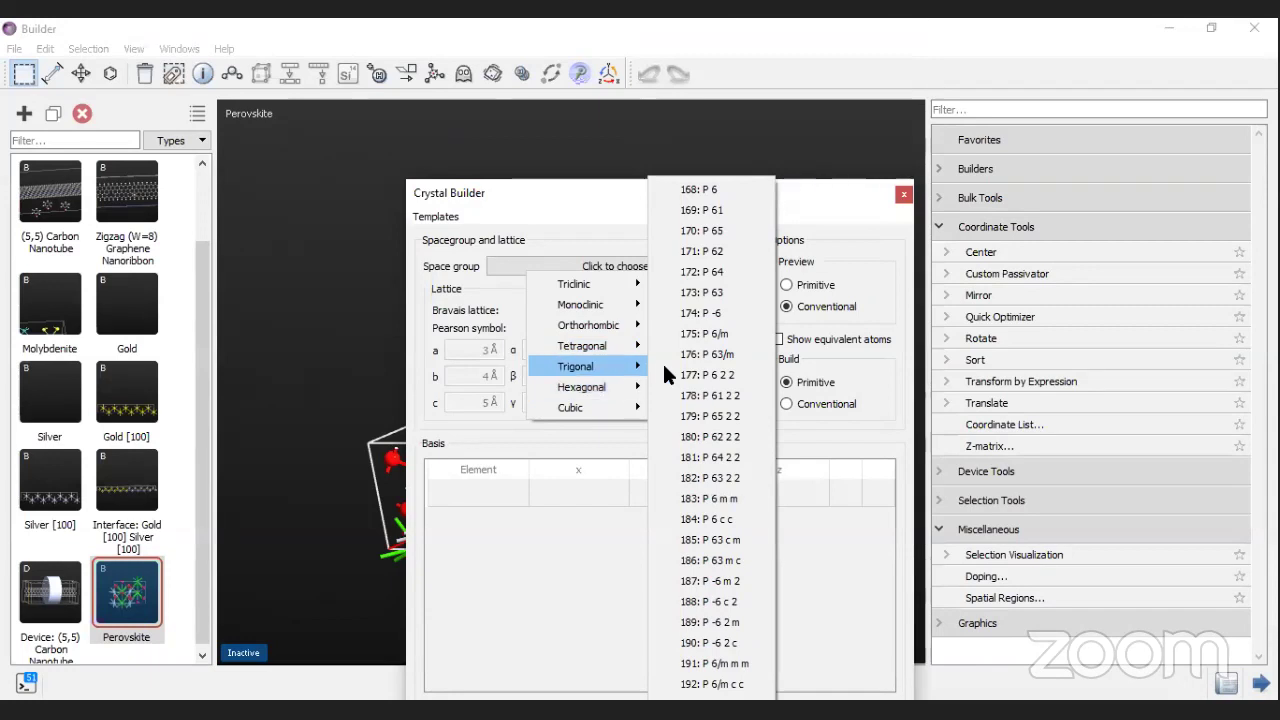
pyautogui.click(714, 299)
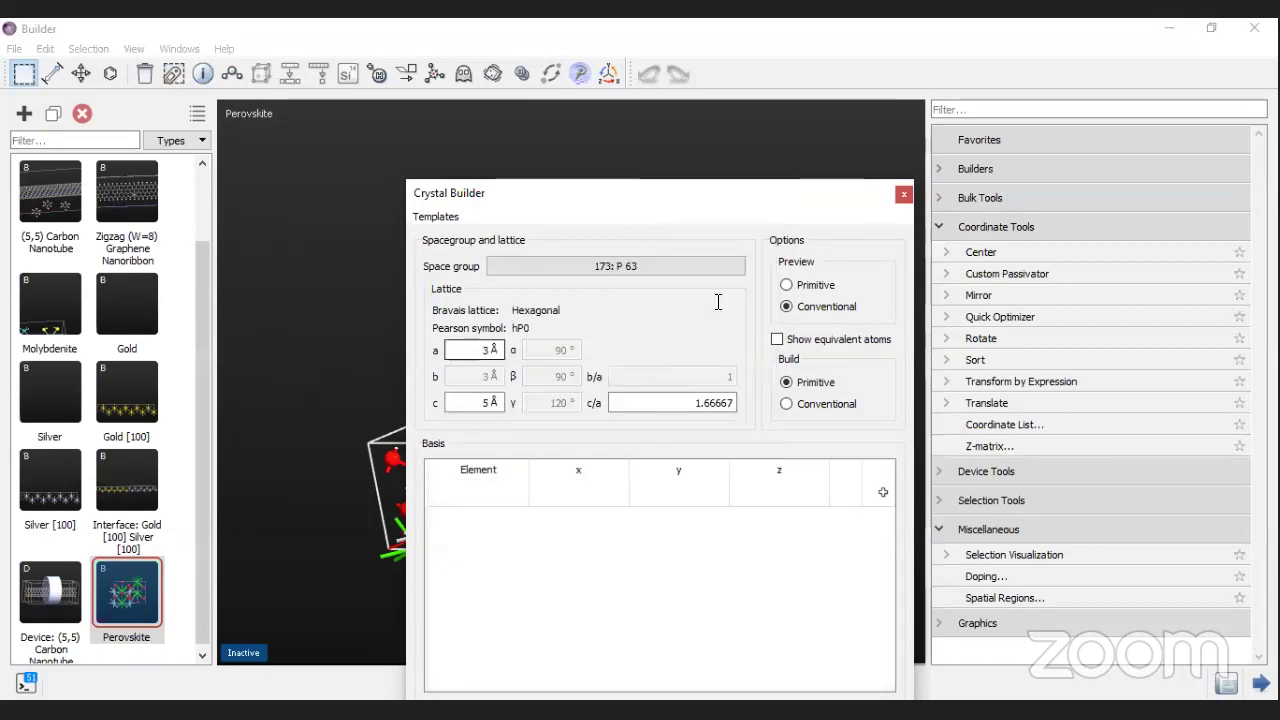
# Step: Add a 6c (x,y,z) site to the crystal's basis and set its element to Germanium
pyautogui.click(883, 492)
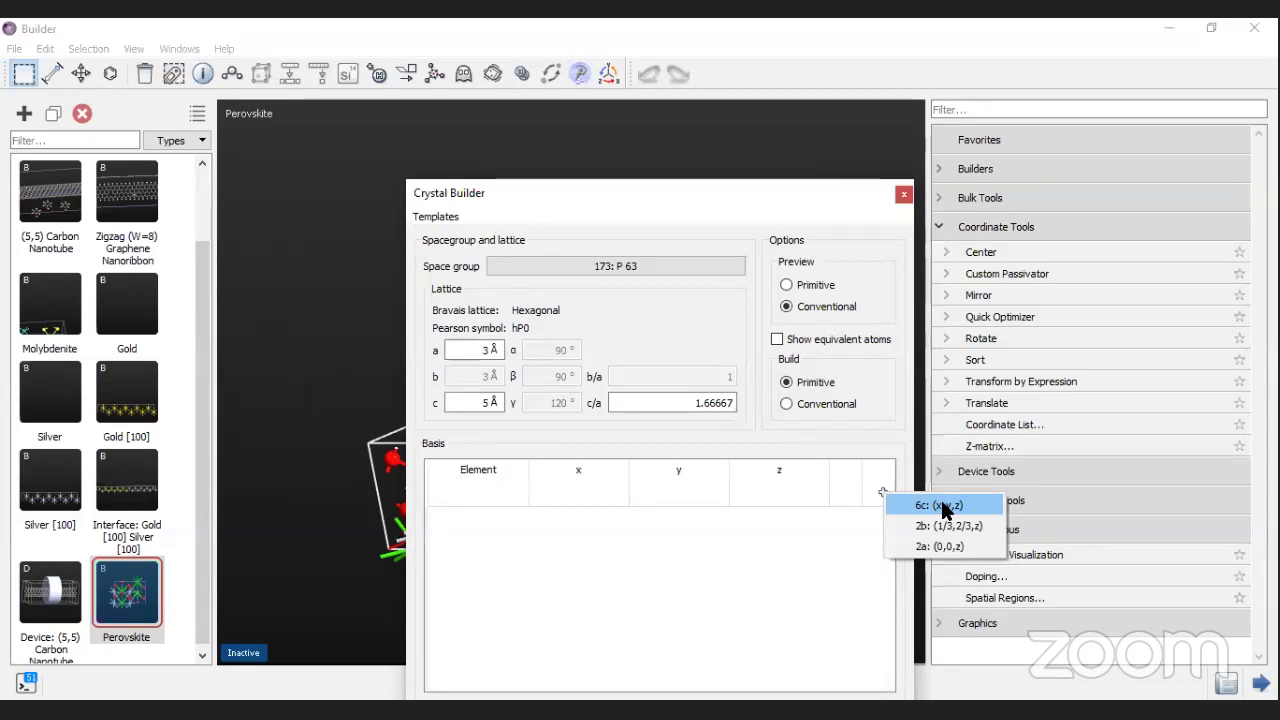
pyautogui.click(941, 505)
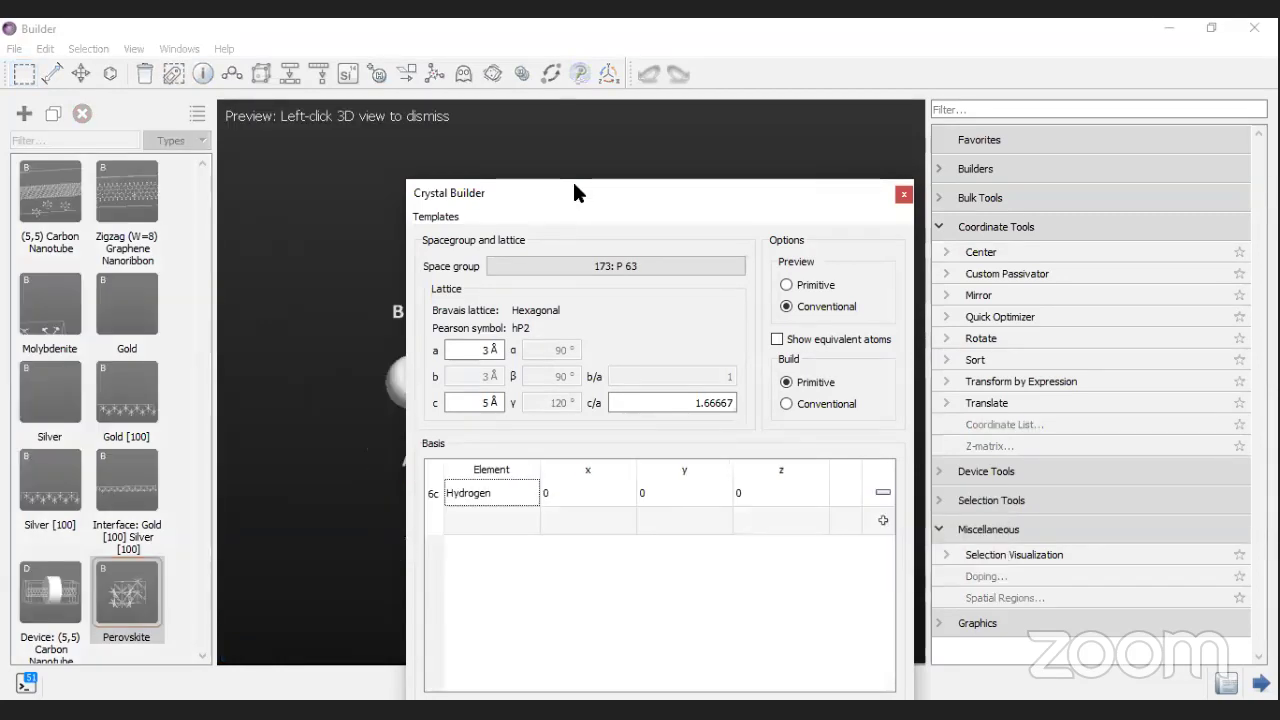
pyautogui.moveTo(572, 190); pyautogui.dragTo(661, 136)
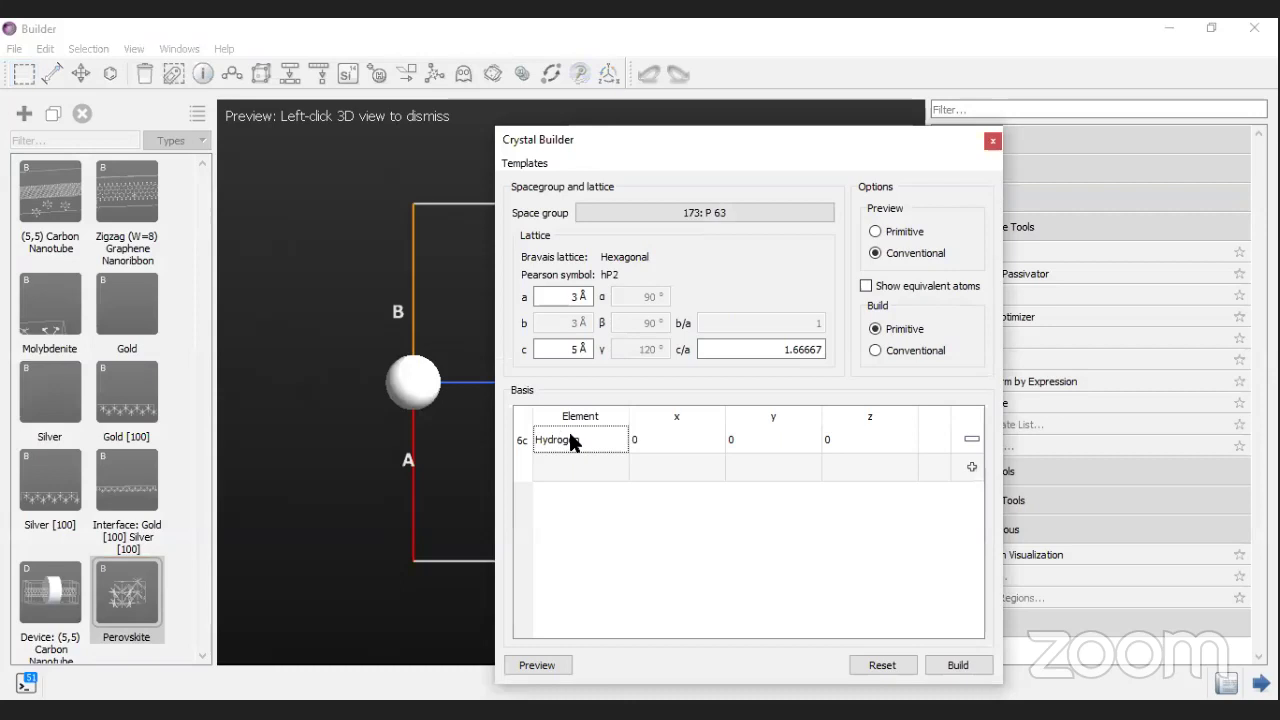
pyautogui.doubleClick(568, 430)
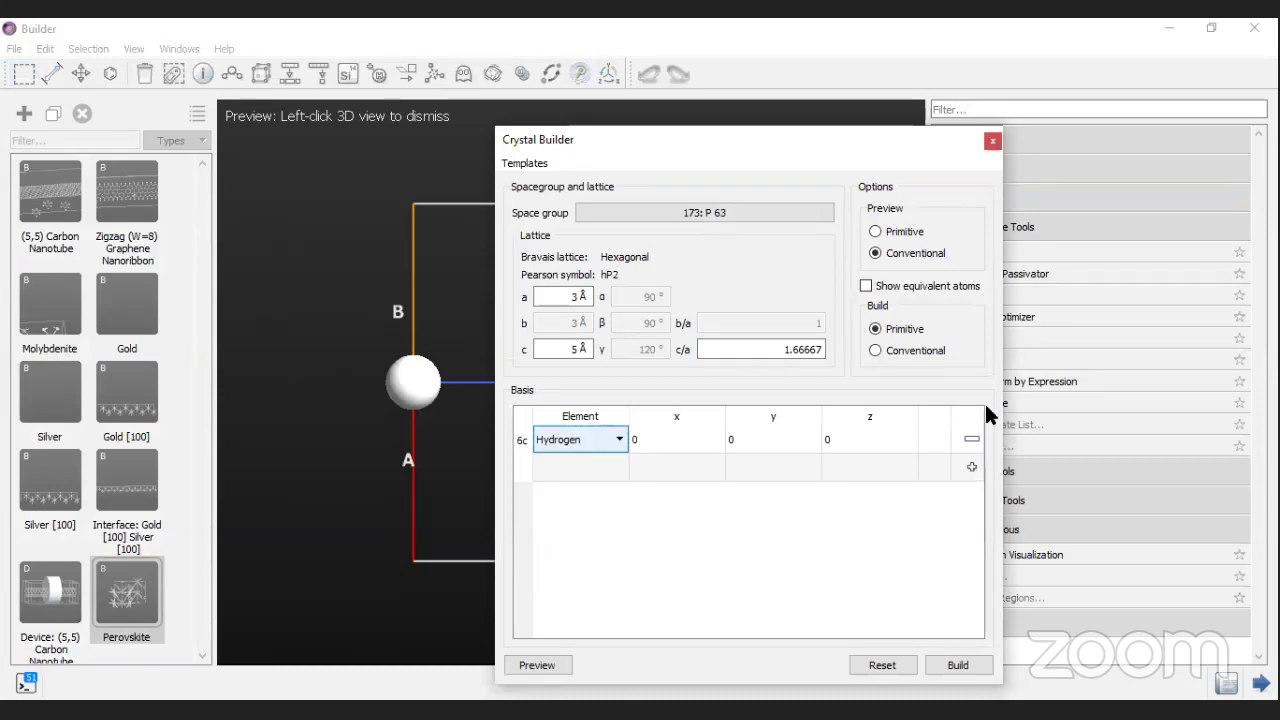
# Step: Add a 2b (1/3,2/3,z) site with the element Gallium to the basis and build the crystal
pyautogui.click(971, 467)
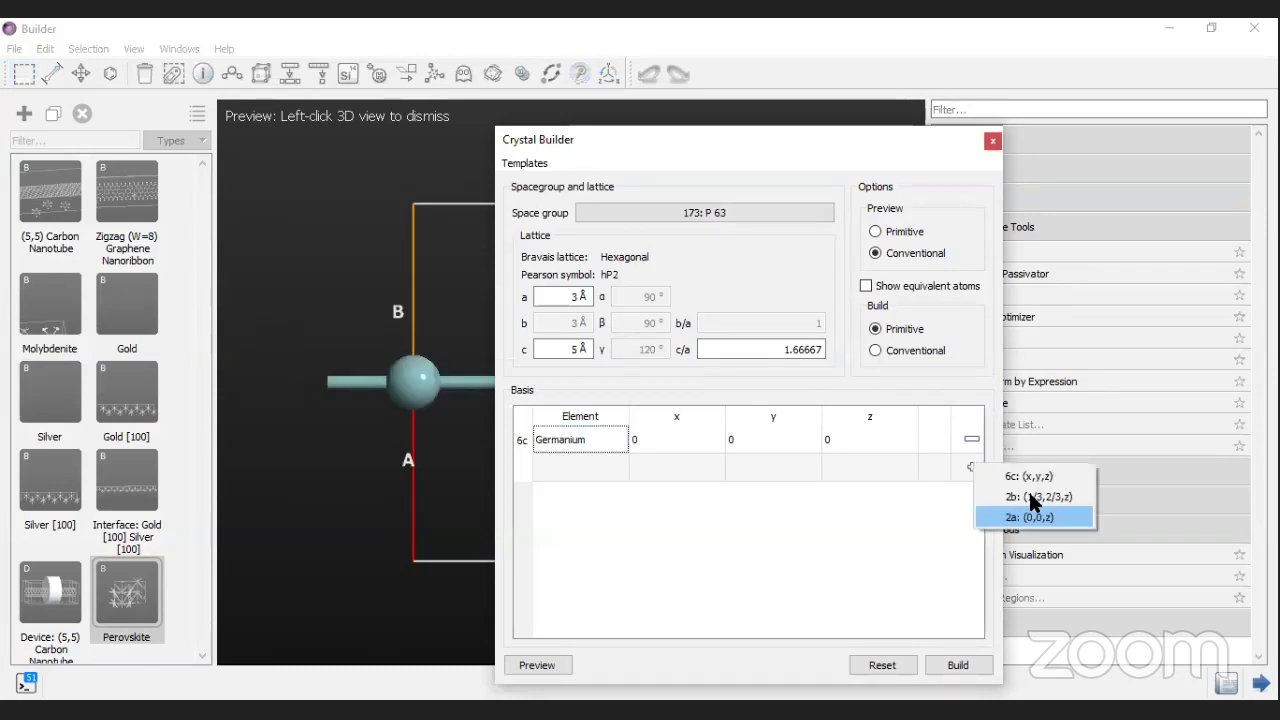
pyautogui.click(1028, 489)
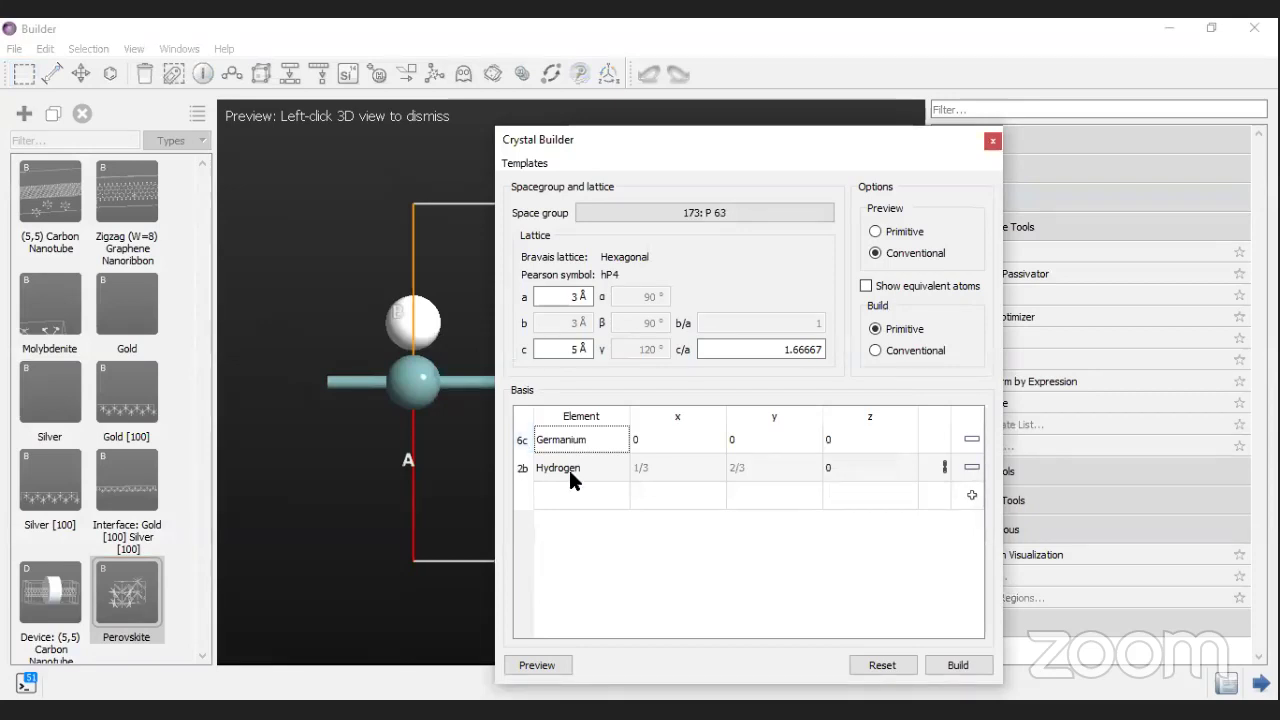
pyautogui.write('ga')
pyautogui.moveTo(740, 129); pyautogui.dragTo(918, 131)
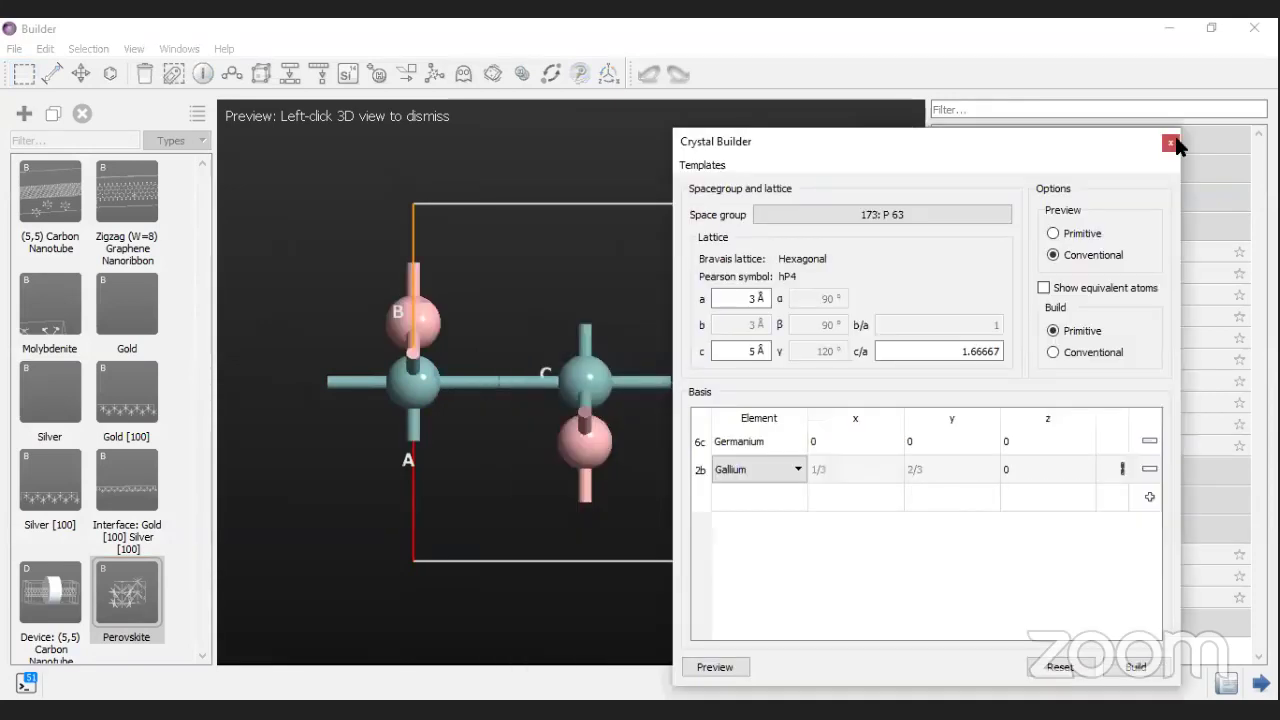
pyautogui.click(1135, 668)
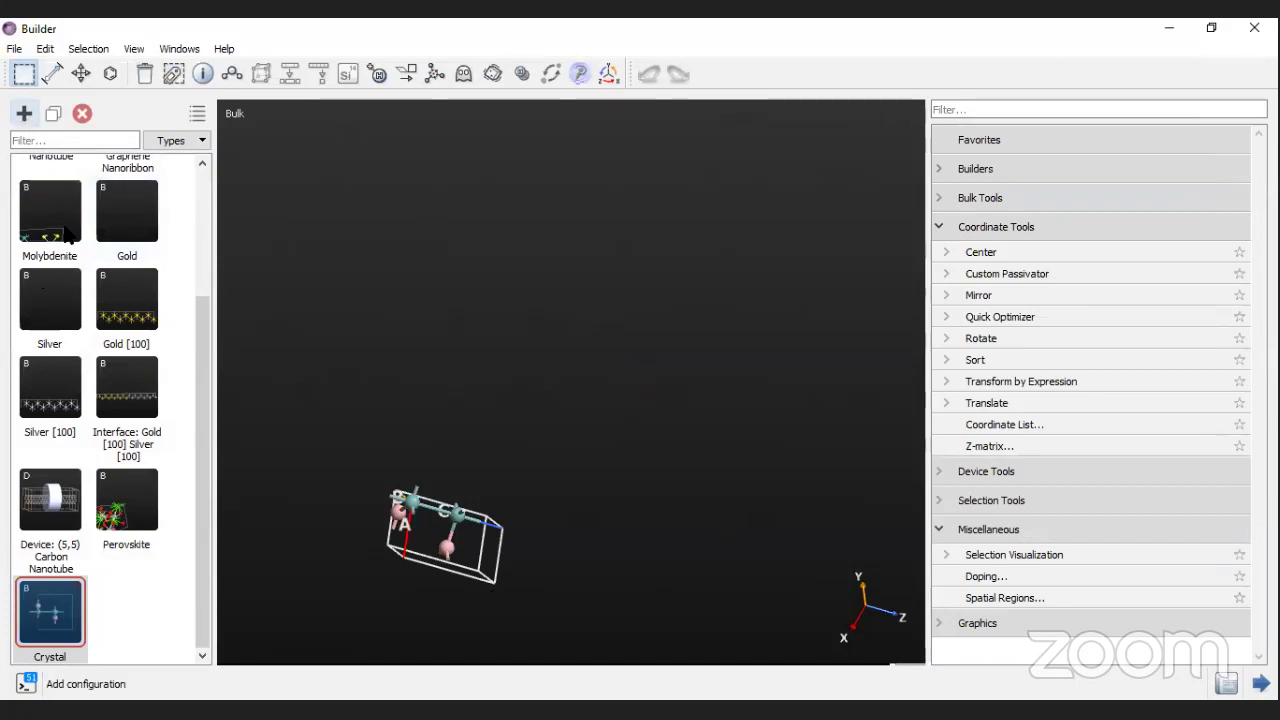
# Step: Check which file formats can be loaded as configurations from files, and close the Load dialog without importing anything
pyautogui.click(24, 113)
pyautogui.click(176, 451)
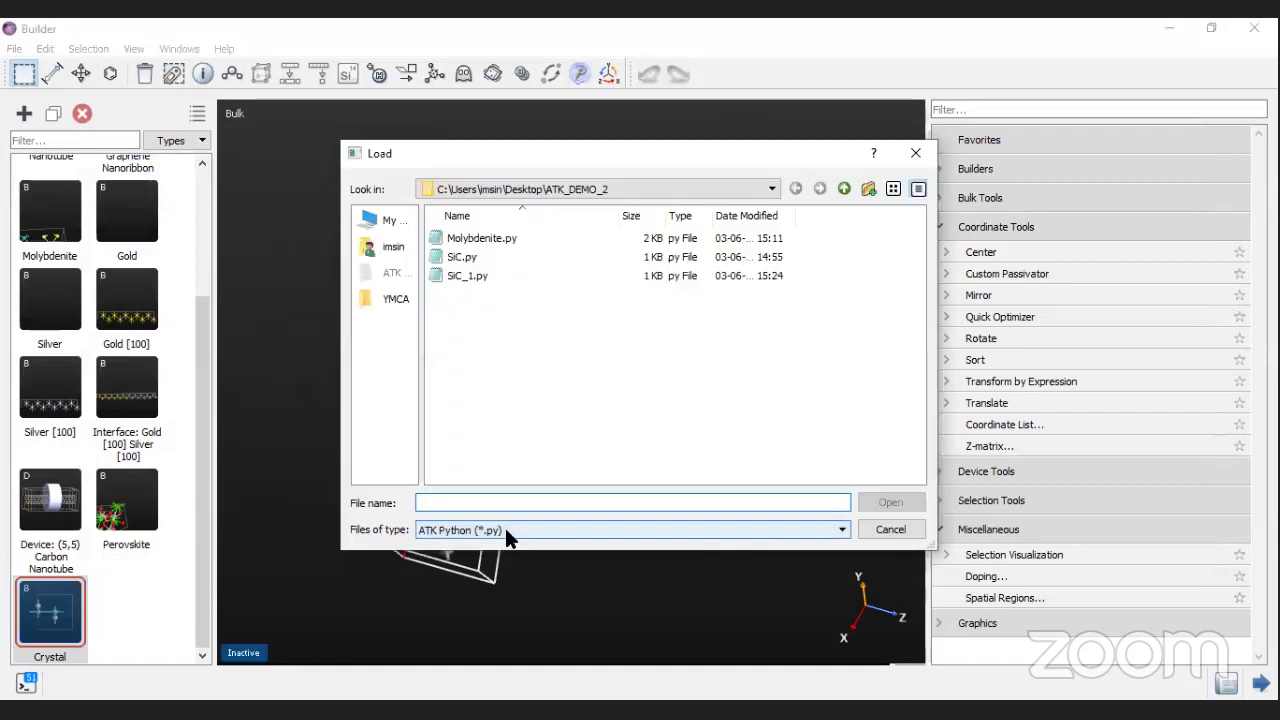
pyautogui.click(790, 530)
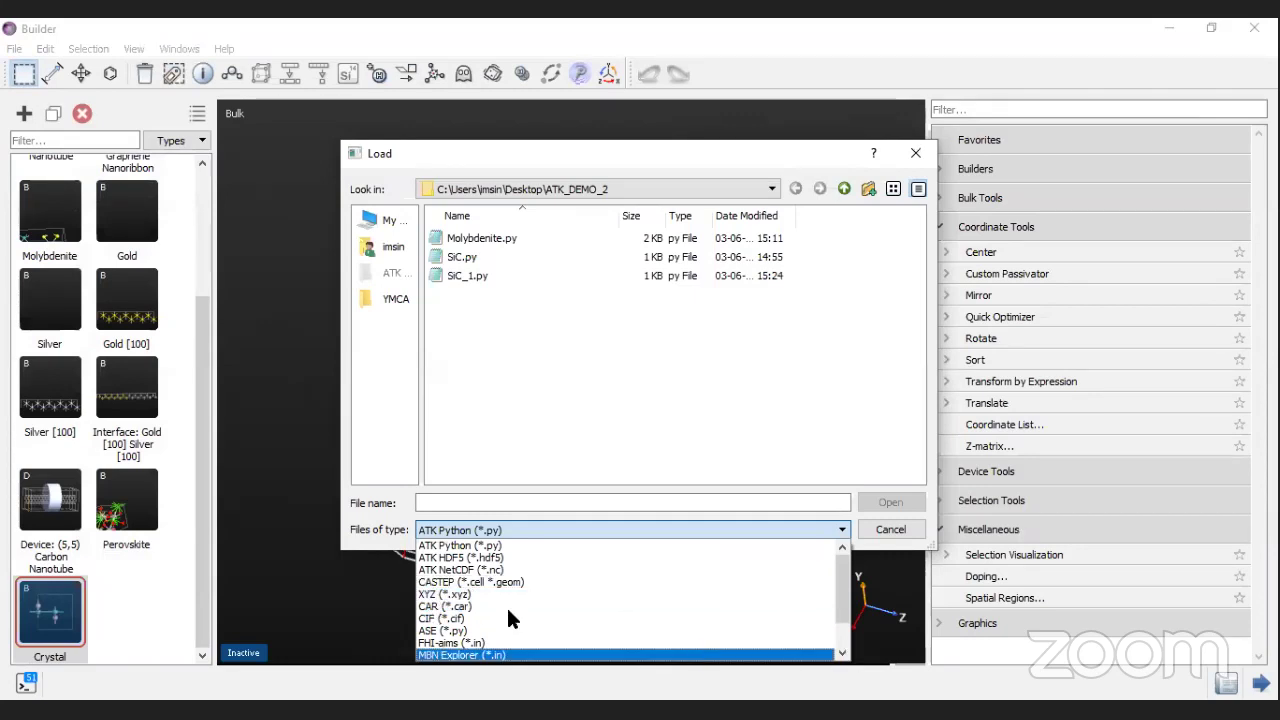
pyautogui.scroll(-1, 506, 605)
pyautogui.click(765, 285)
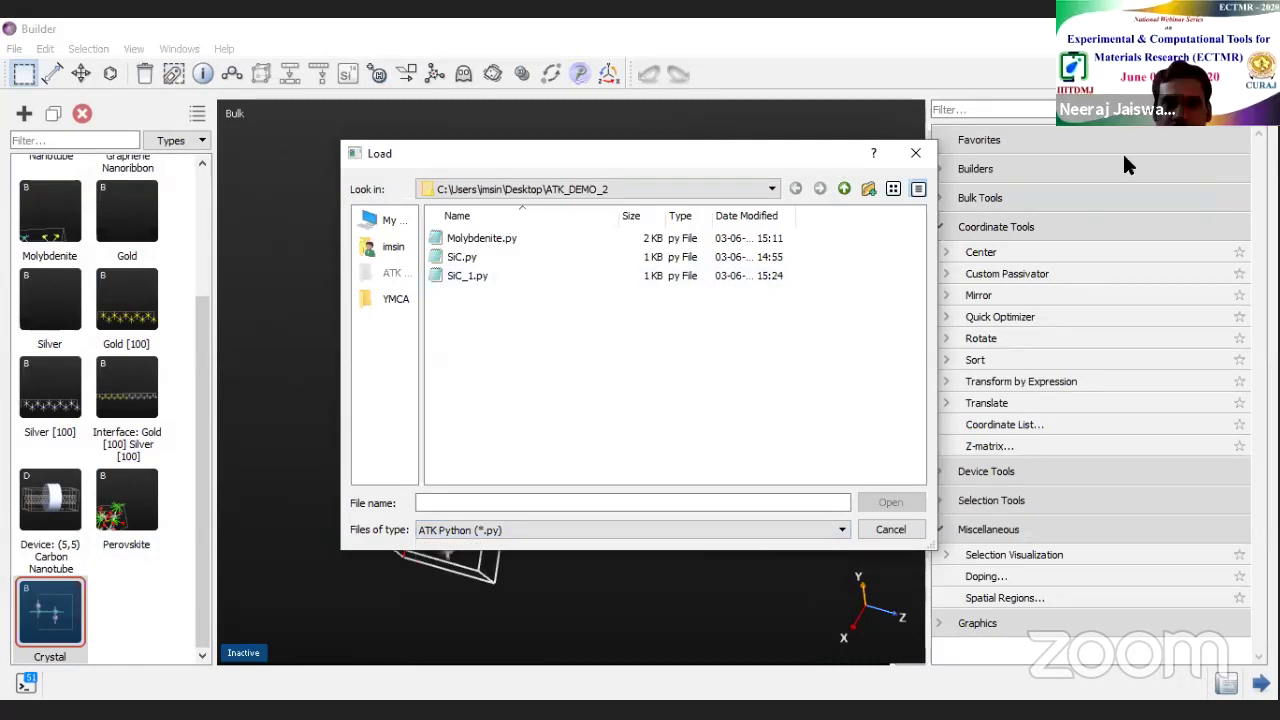
pyautogui.click(917, 155)
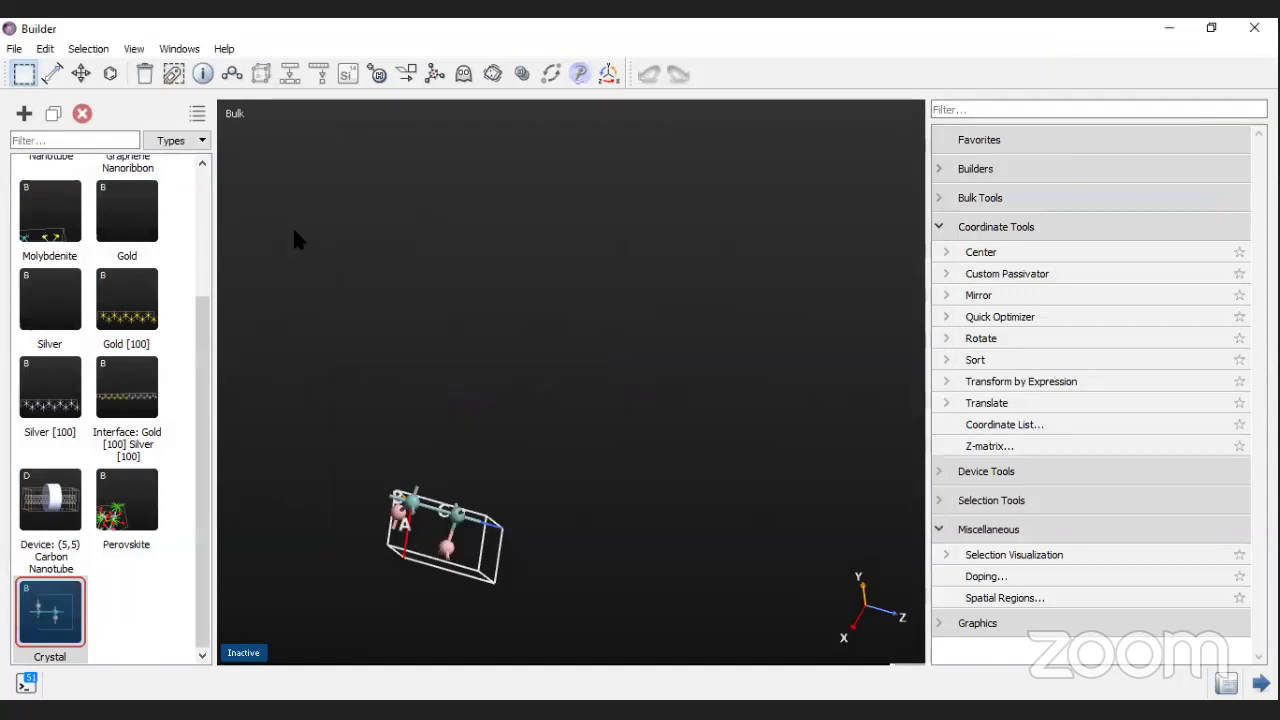
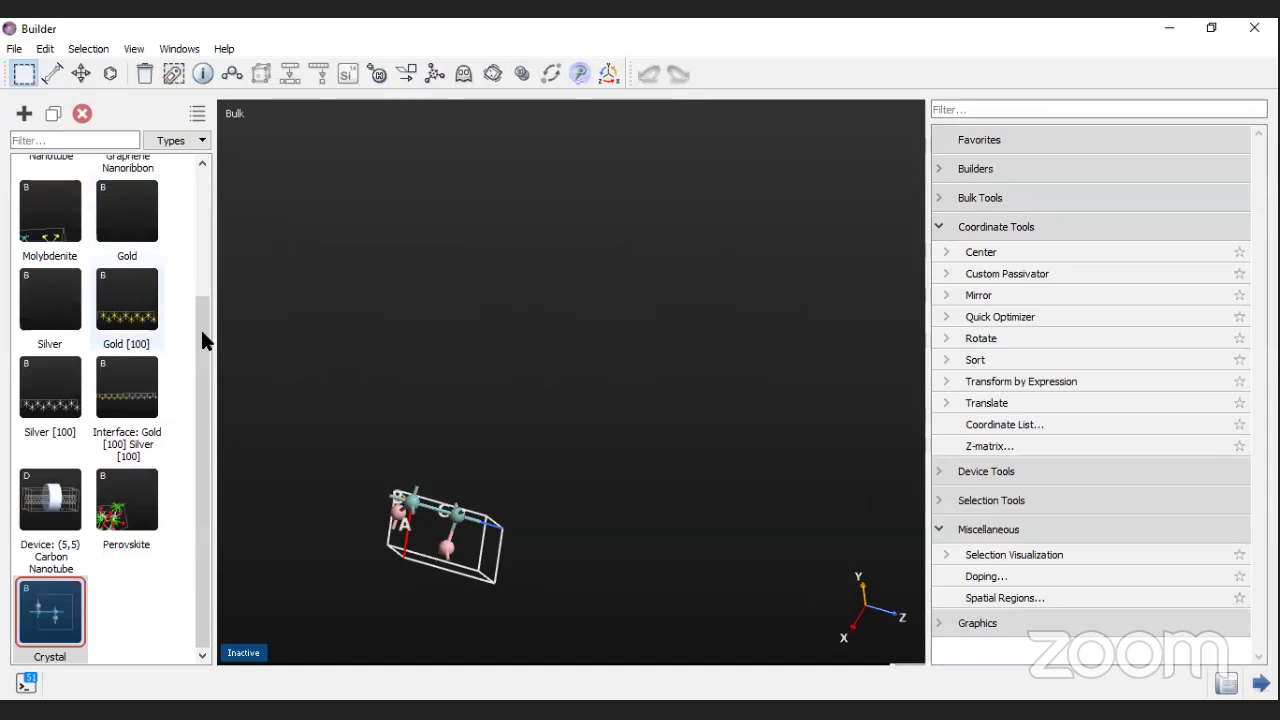
# Step: Open molybdenite's OpticalSpectrum_0 result in the Optical Spectrum Analyzer and examine the absorption curves and the y-axis quantity options
pyautogui.moveTo(203, 340); pyautogui.dragTo(200, 214)
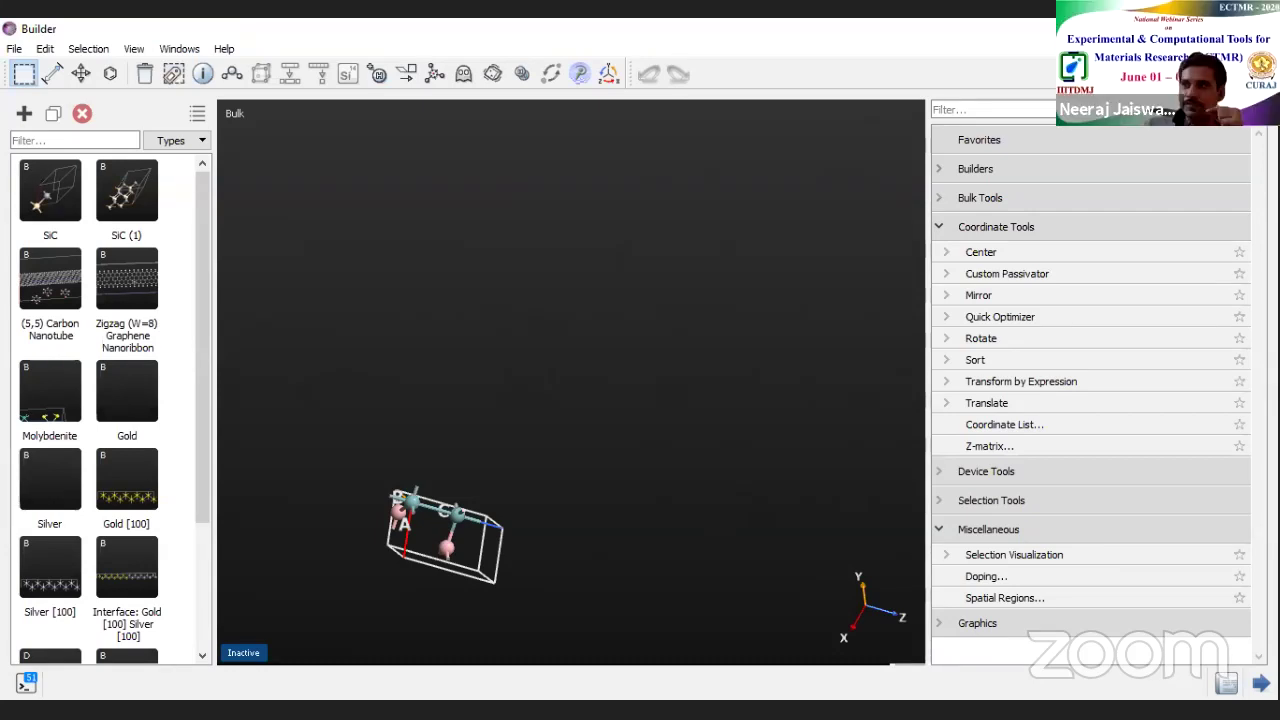
pyautogui.click(1166, 28)
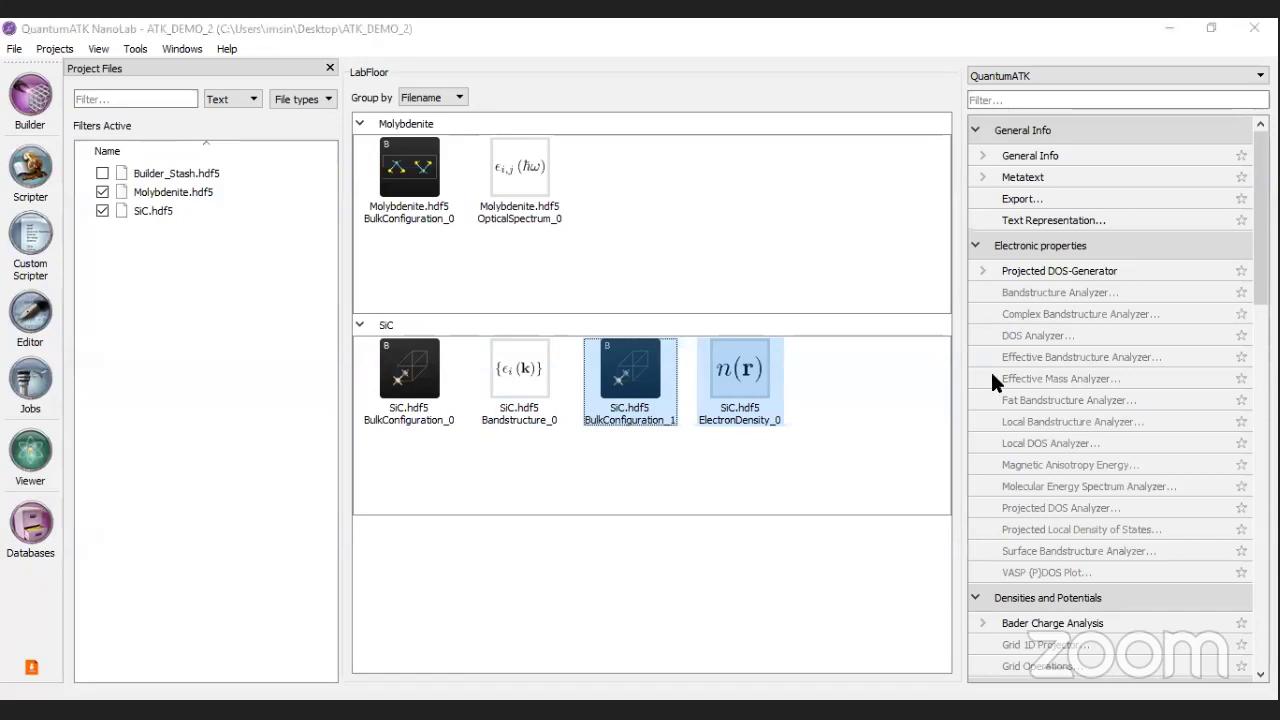
pyautogui.scroll(-10, 1016, 385)
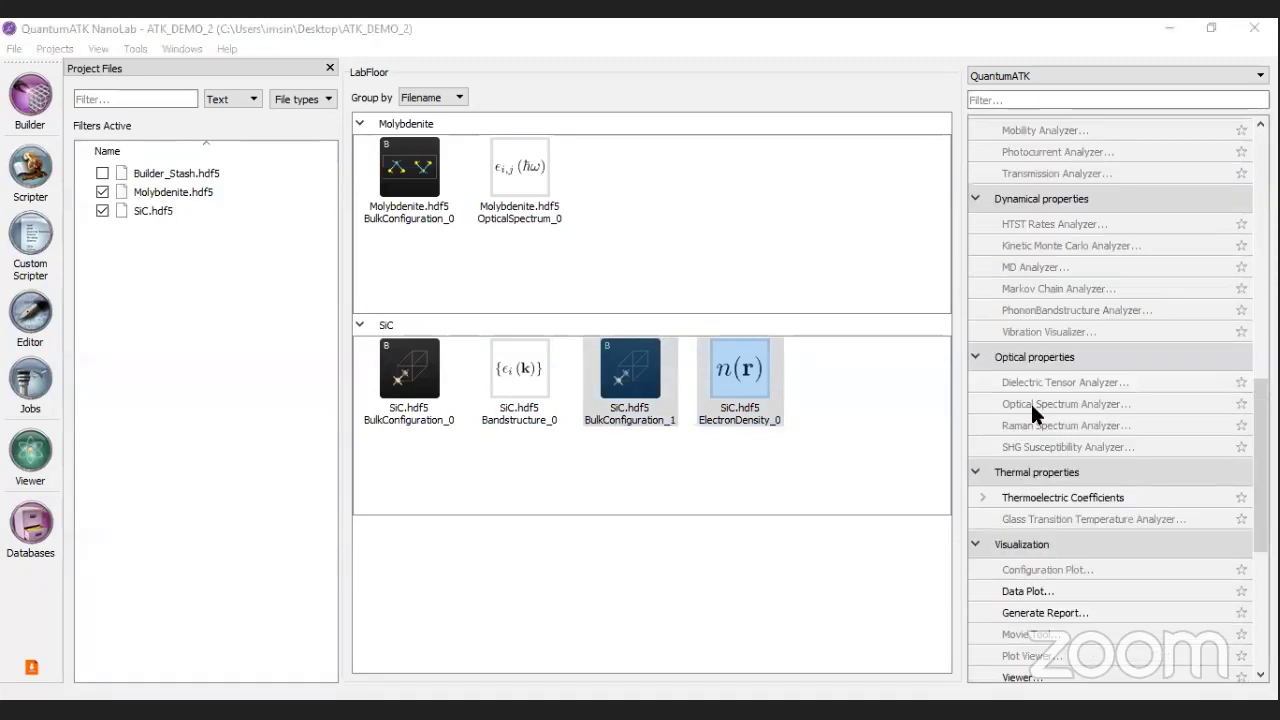
pyautogui.click(524, 222)
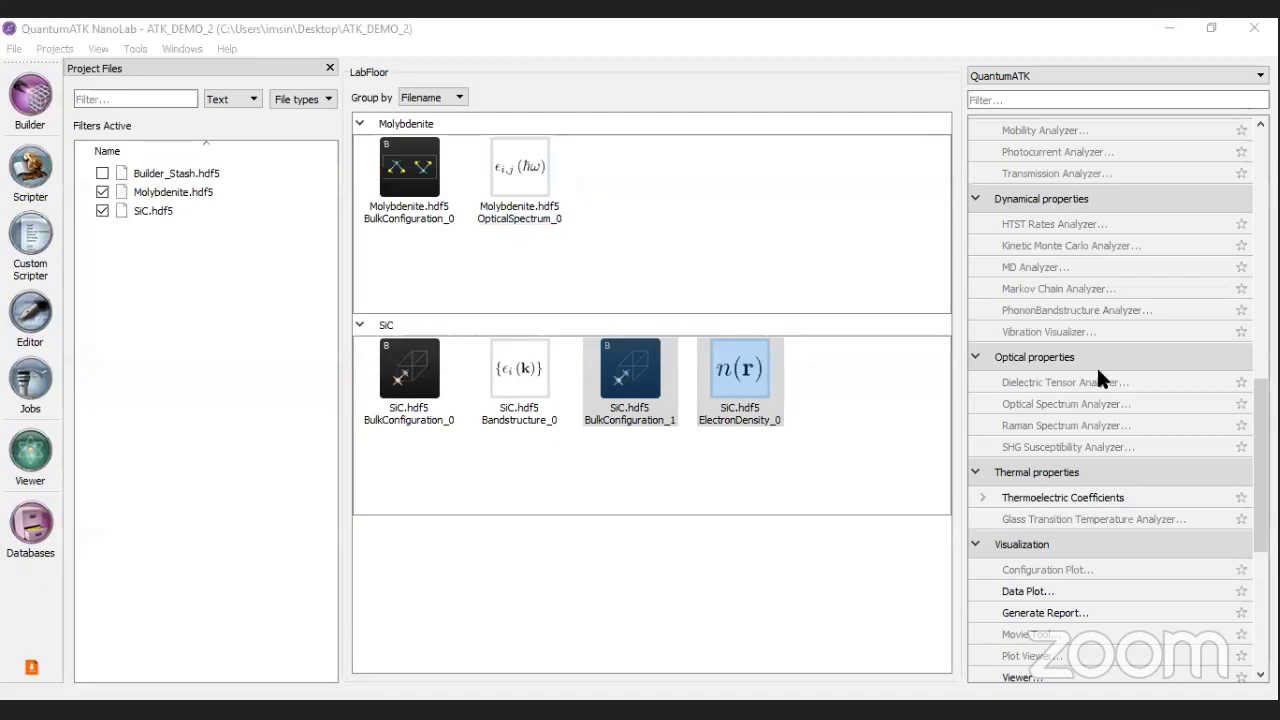
pyautogui.click(1039, 403)
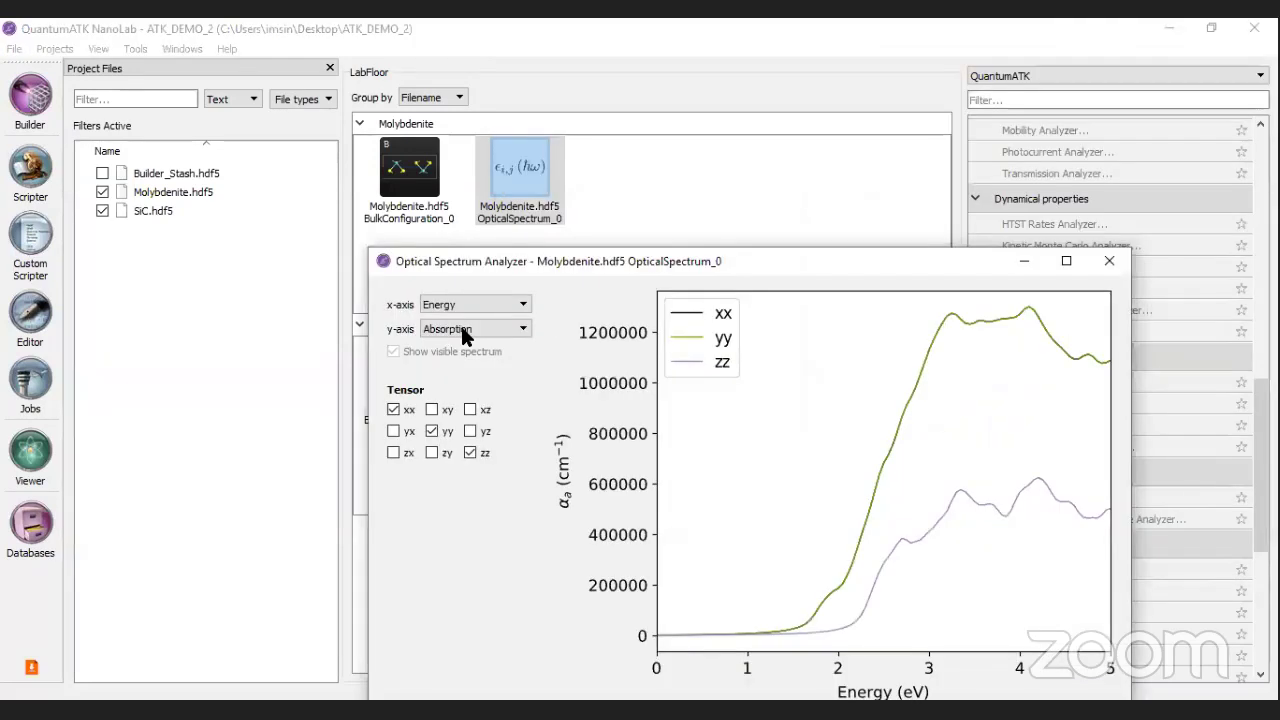
pyautogui.click(475, 328)
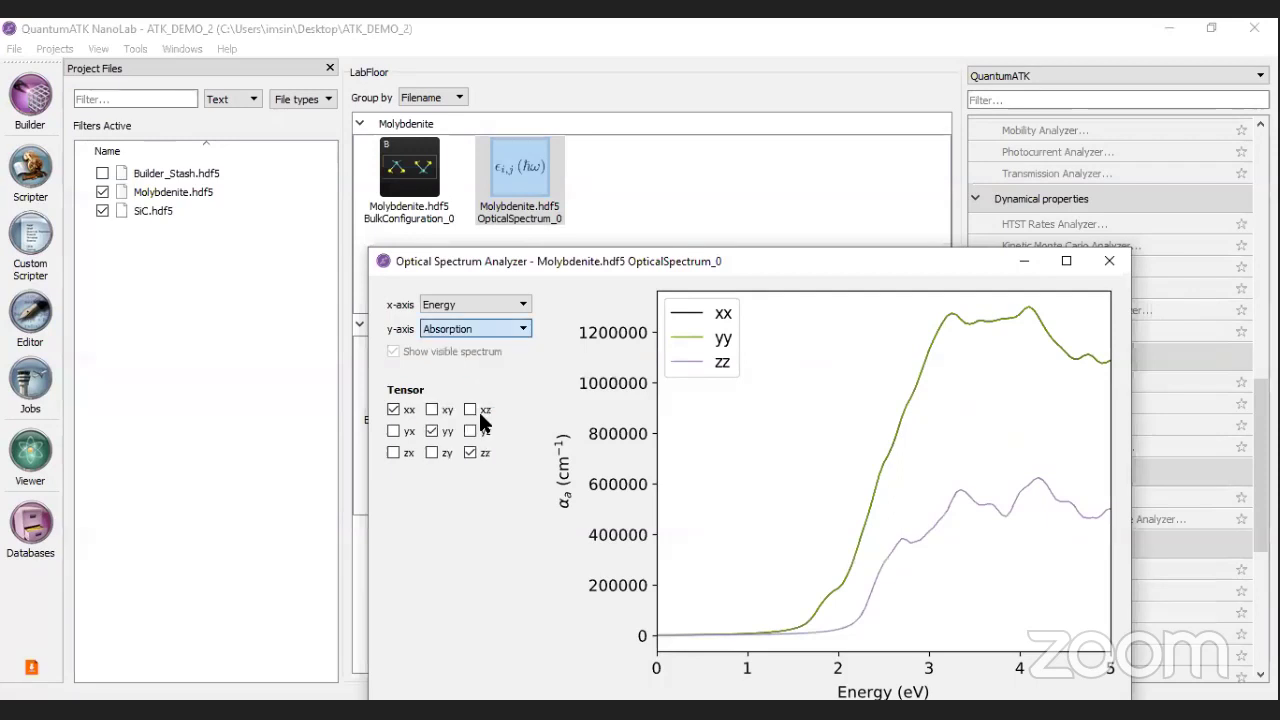
pyautogui.press('Escape')
pyautogui.press('Down')
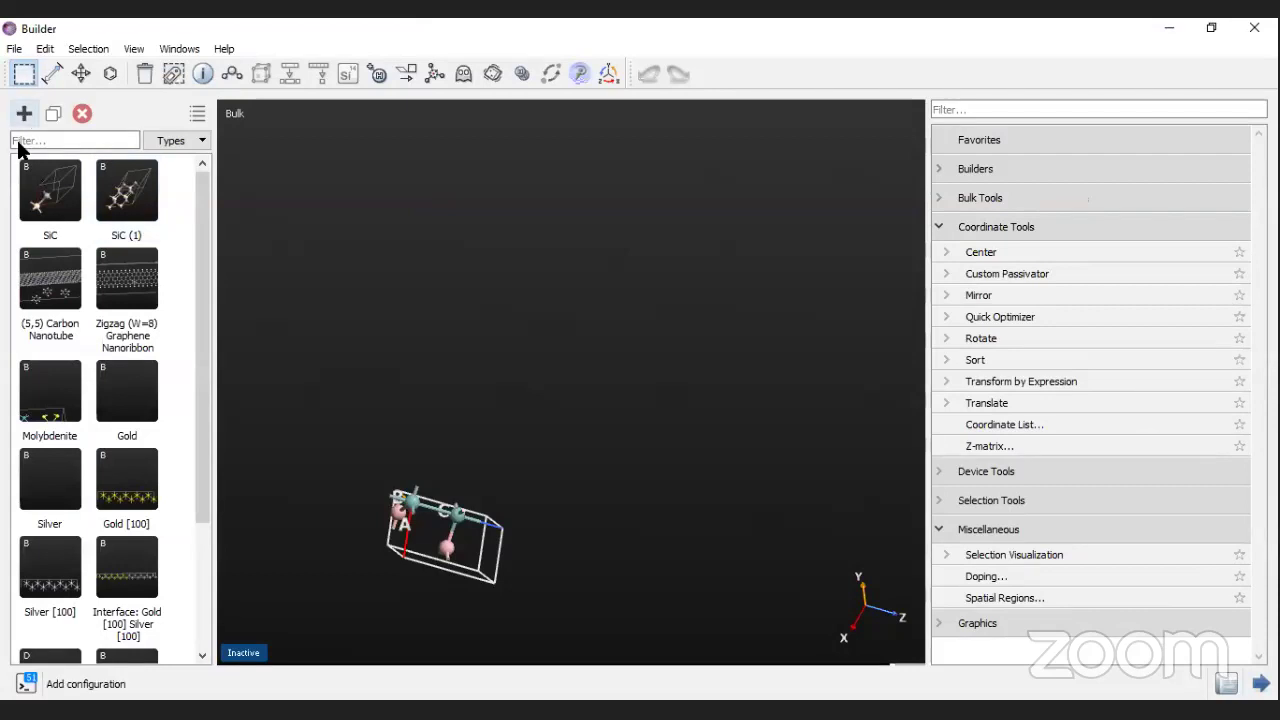
# Step: Preview and build an Fe-MgO-Fe device with the Magnetic Tunnel Junction Builder plugin, keeping its default settings
pyautogui.click(23, 113)
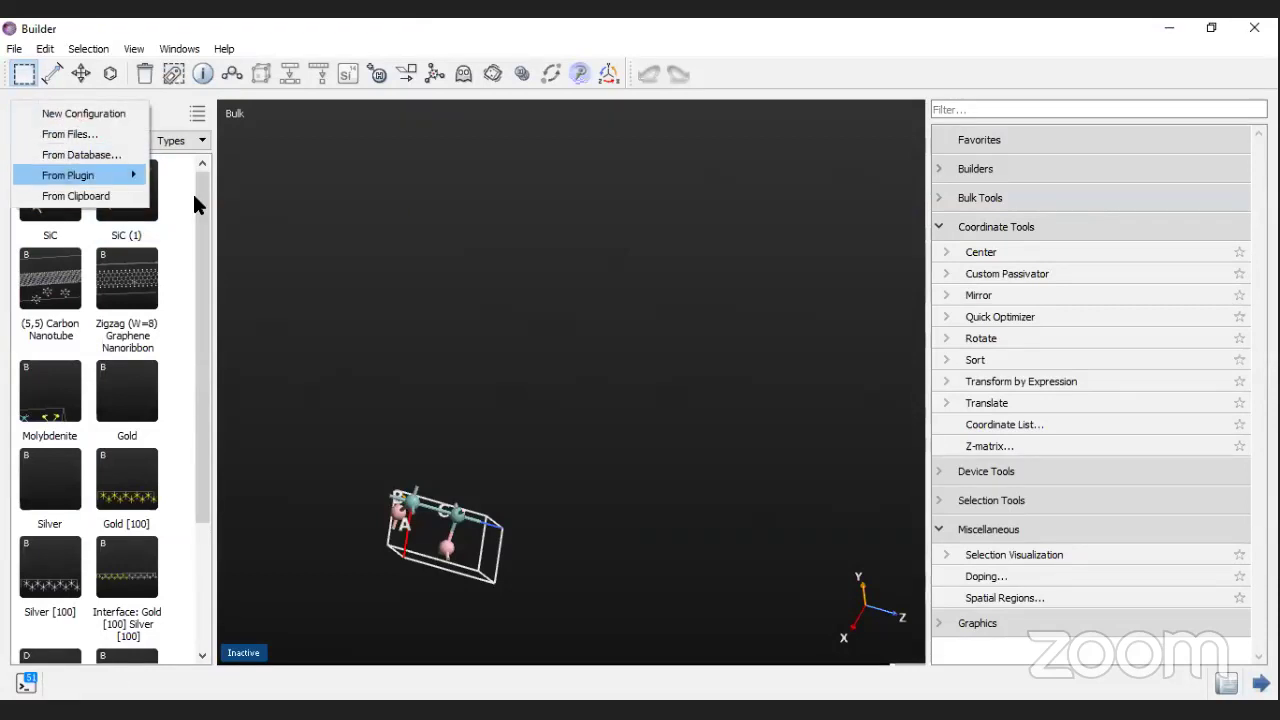
pyautogui.moveTo(110, 175)
pyautogui.click(287, 260)
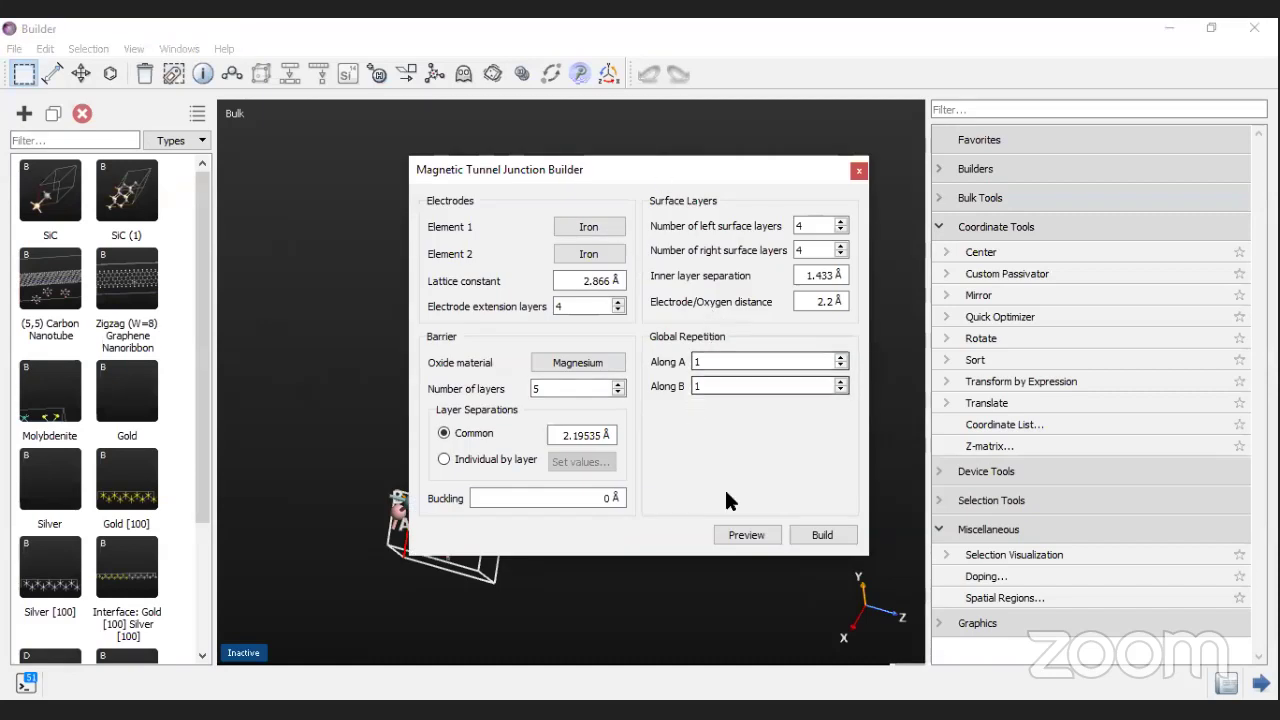
pyautogui.click(743, 531)
pyautogui.click(810, 537)
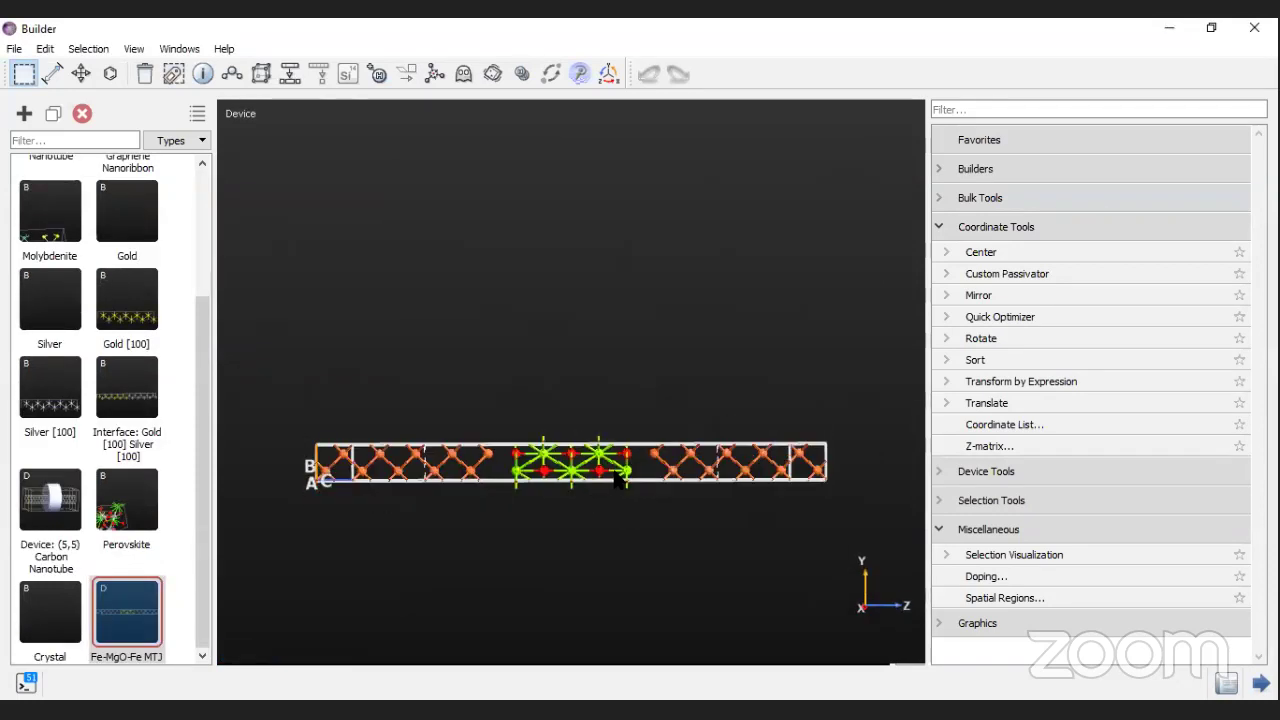
pyautogui.scroll(2, 306, 471)
pyautogui.scroll(-1, 524, 364)
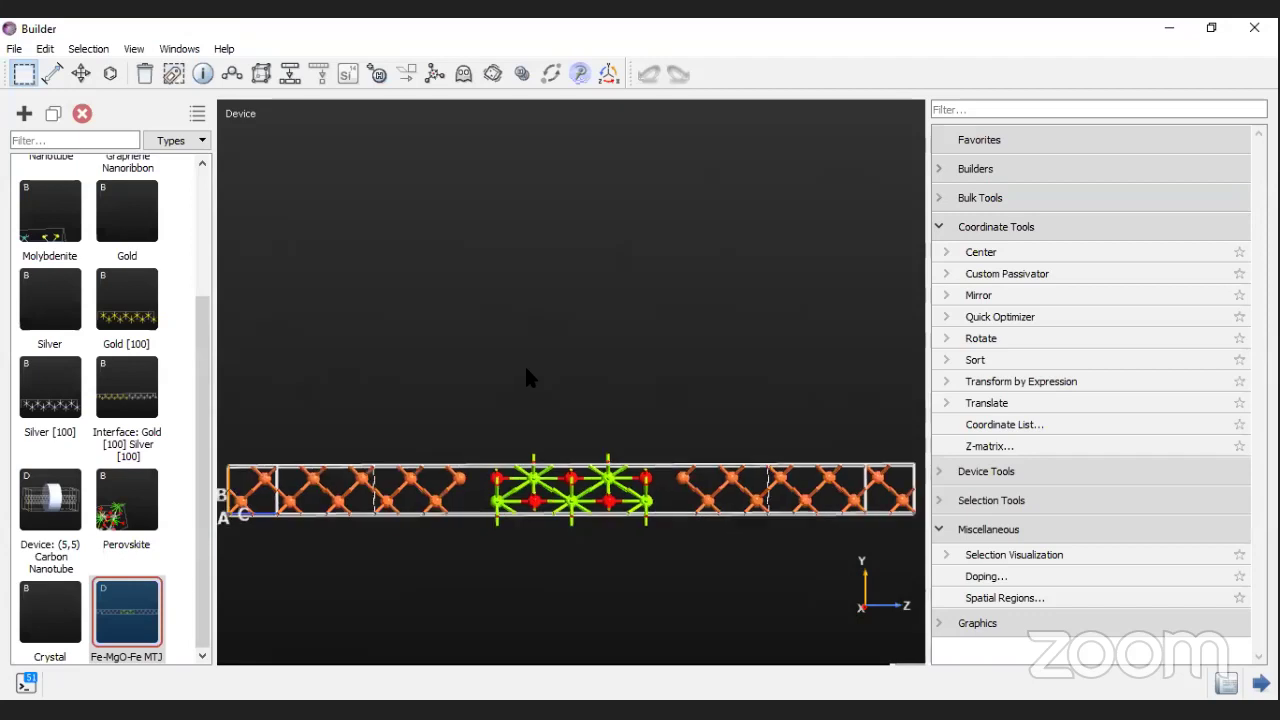
pyautogui.scroll(-1, 527, 377)
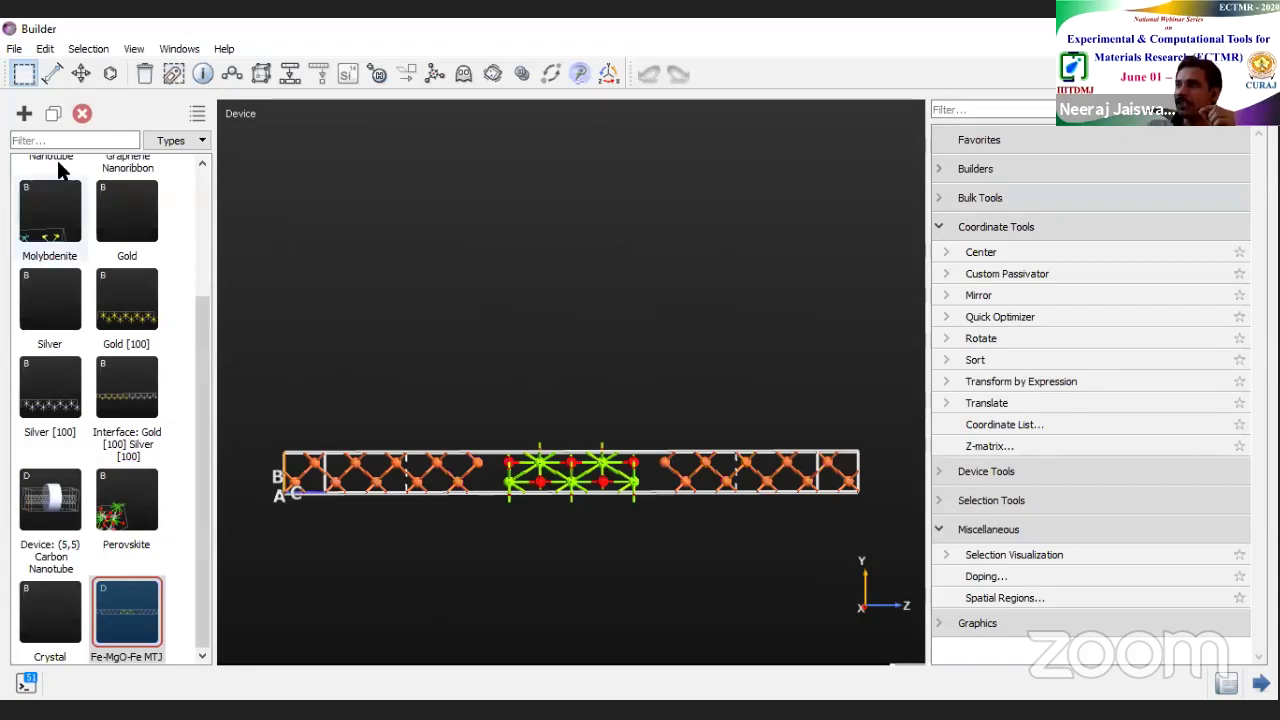
# Step: Look through the file types offered for importing configurations from files again, and dismiss the Load dialog without opening a file
pyautogui.click(21, 114)
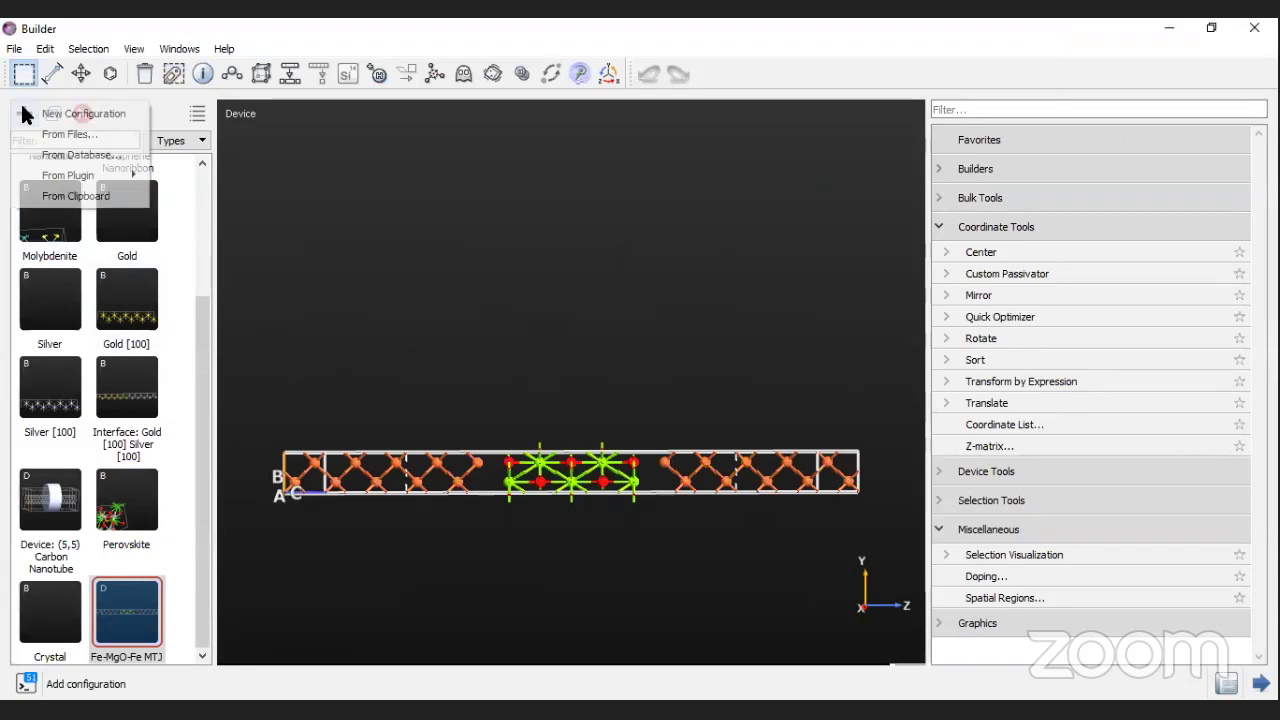
pyautogui.click(77, 134)
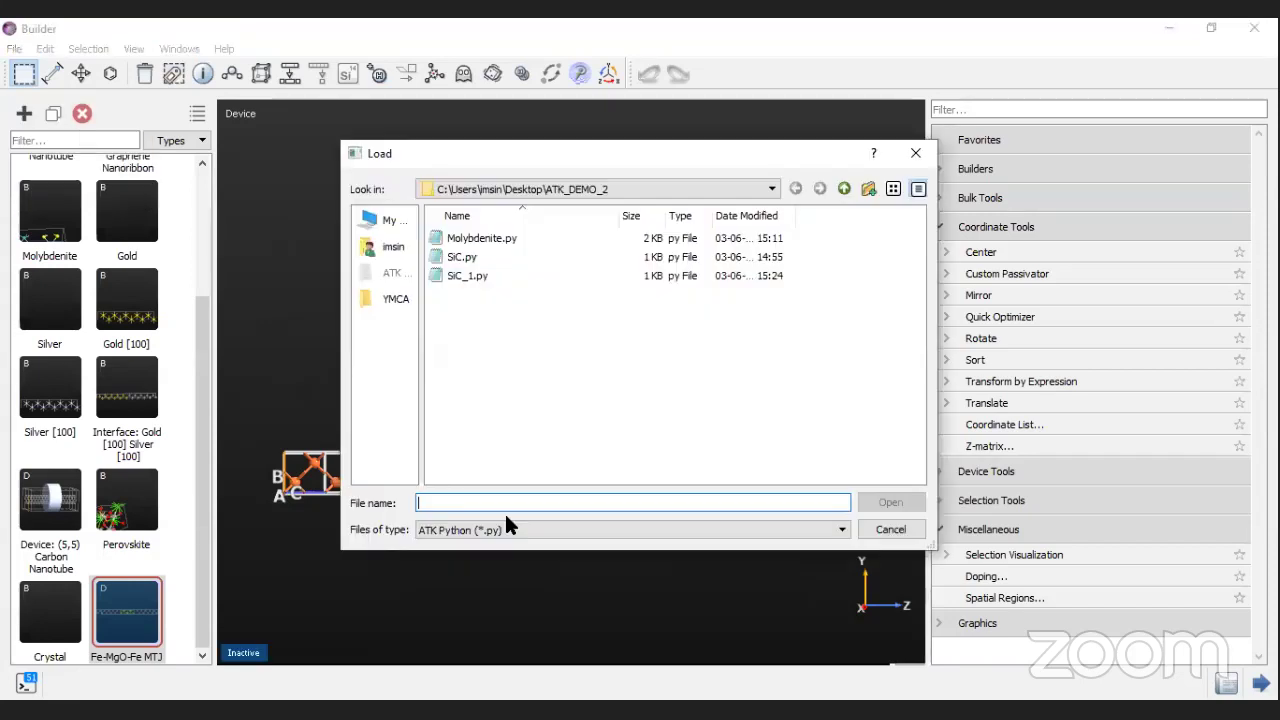
pyautogui.click(520, 530)
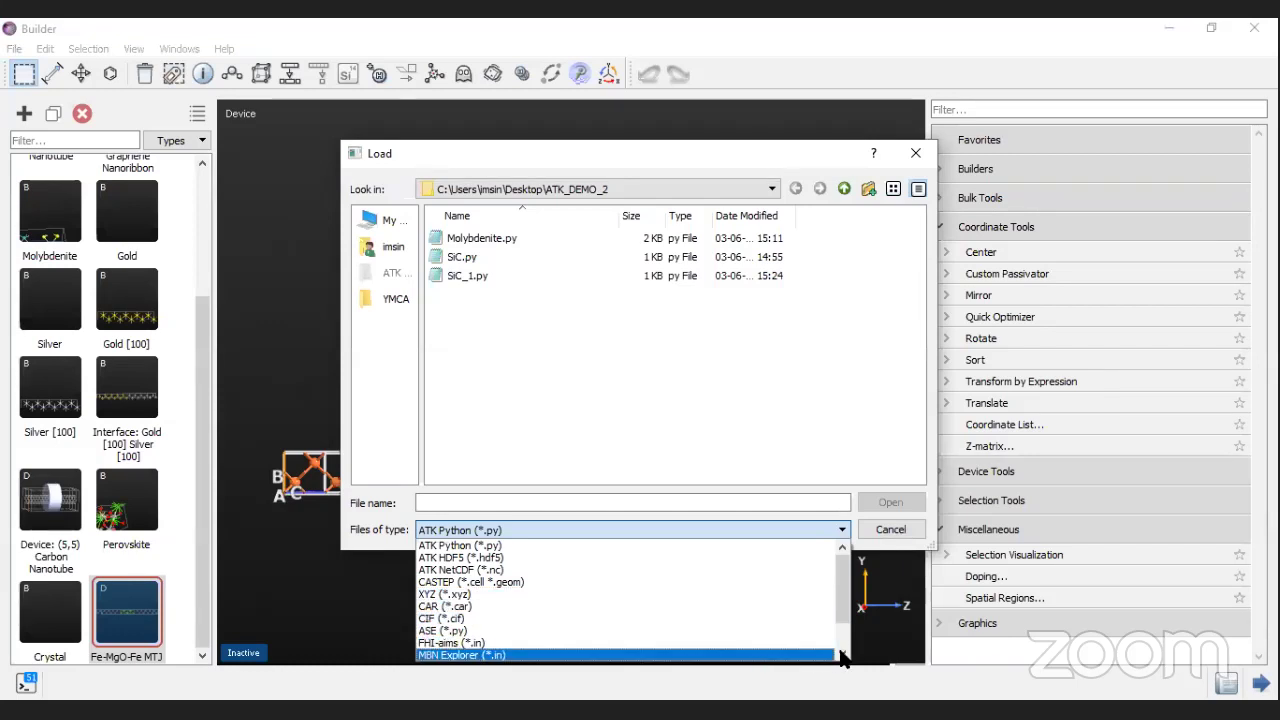
pyautogui.scroll(-1, 842, 652)
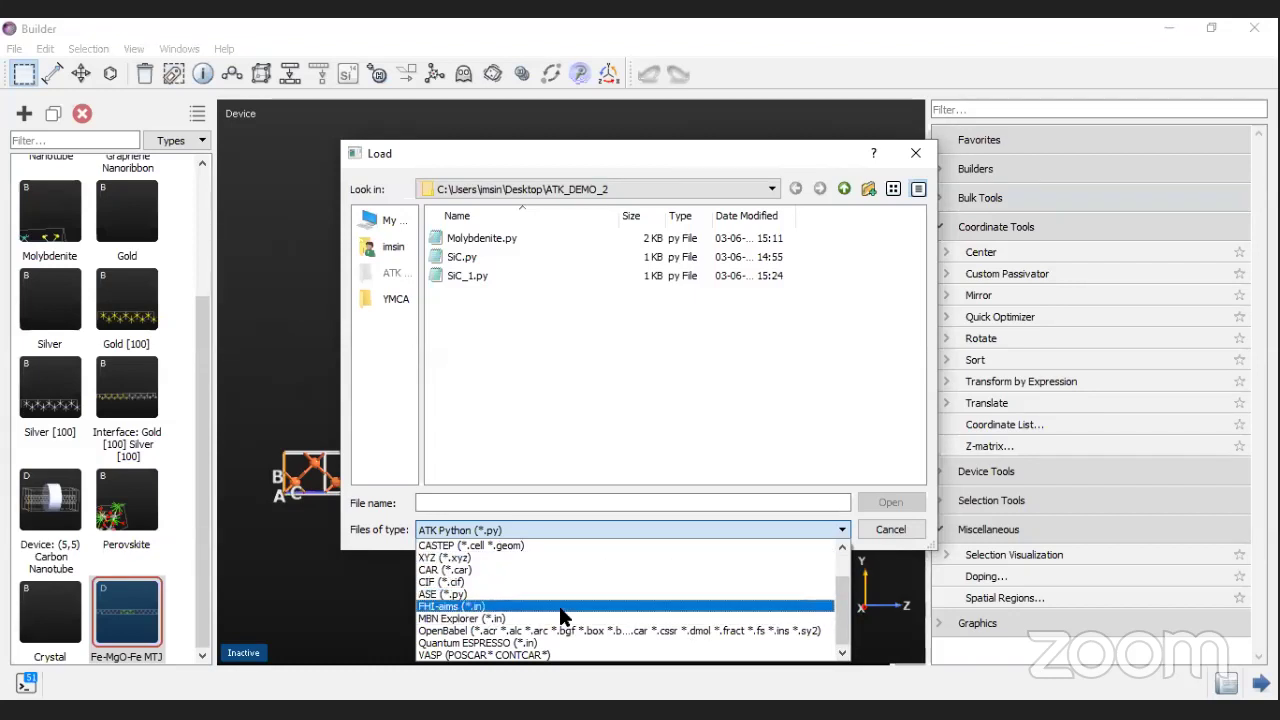
pyautogui.click(915, 152)
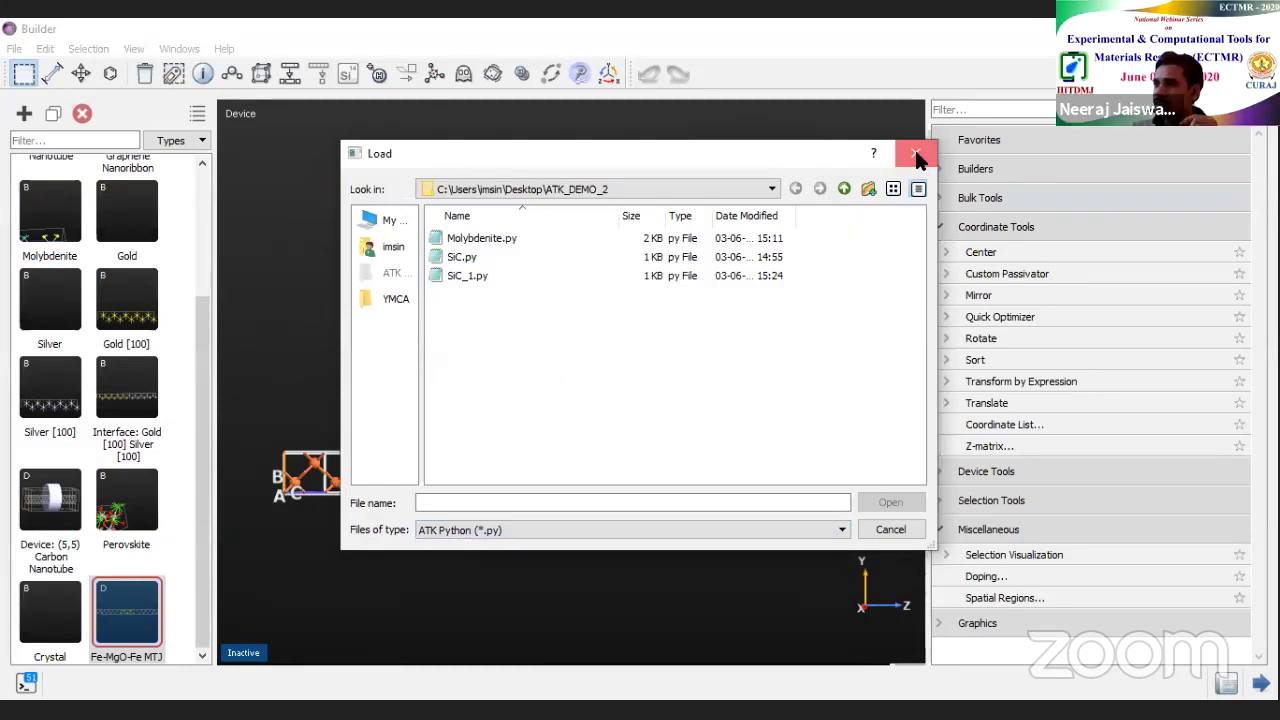
pyautogui.click(915, 153)
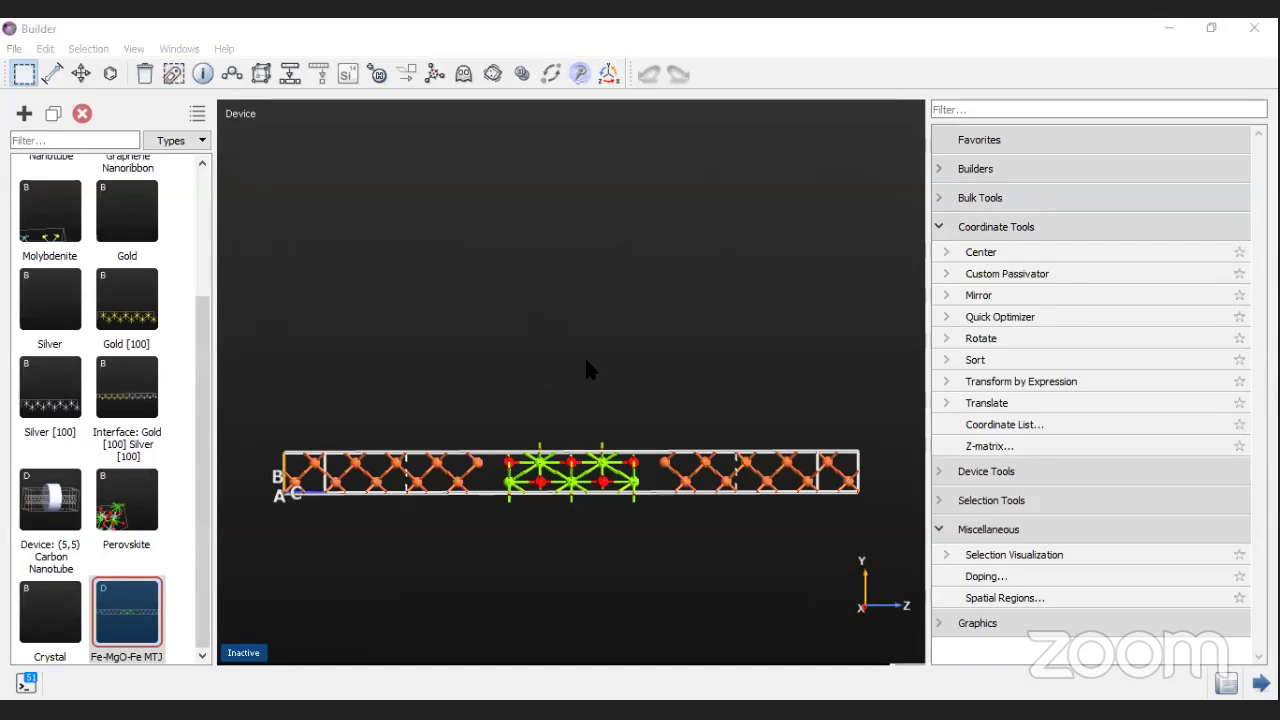
# Step: Review the SiC job's log in the Job Manager, from the atomic coordinates to the DFT convergence and timing sections
pyautogui.scroll(10, 928, 368)
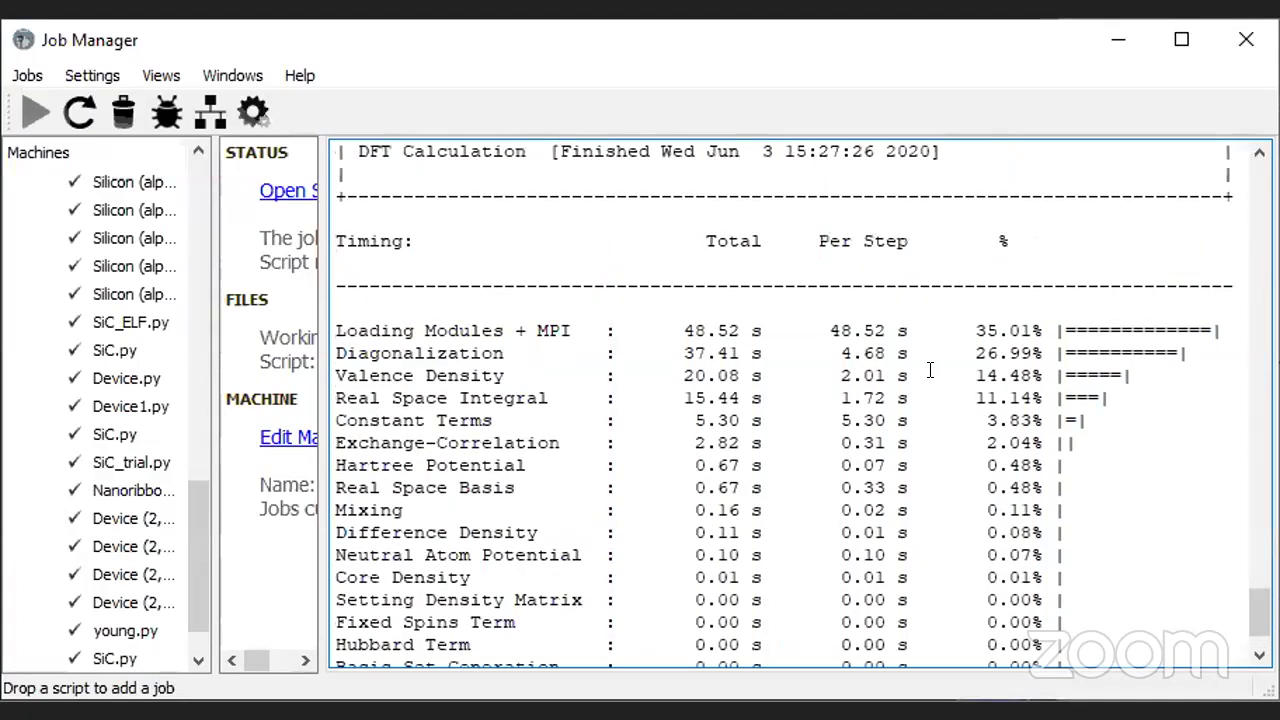
pyautogui.scroll(15, 928, 368)
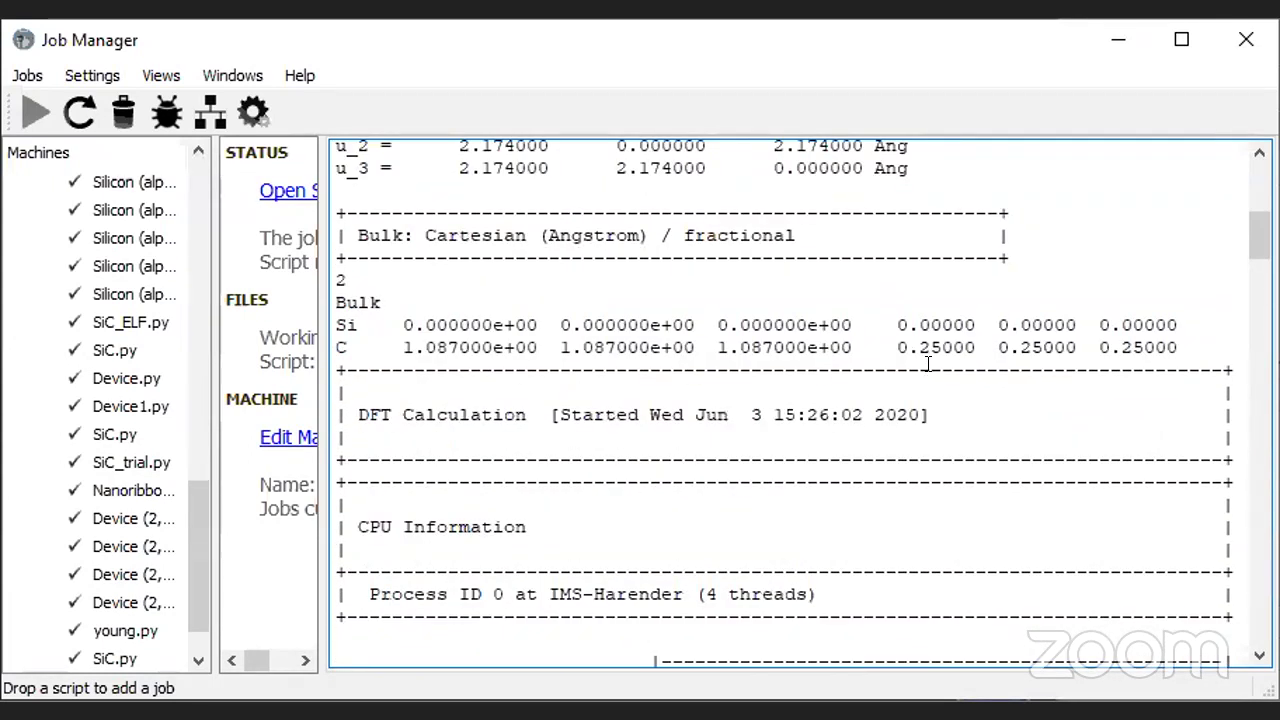
pyautogui.scroll(-10, 930, 368)
pyautogui.scroll(-15, 928, 377)
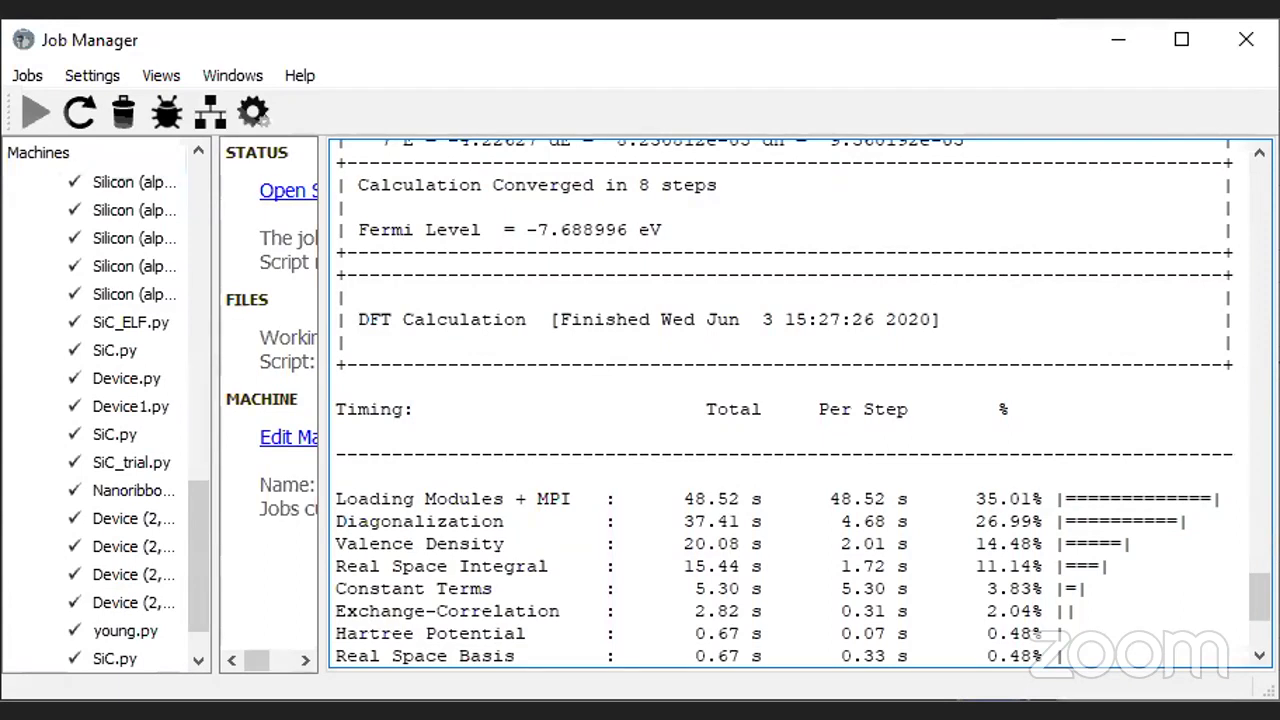
# Step: Switch to the PowerPoint presentation, start the slide show at the Live Demonstration slide and advance to the Integrated Microsystem slide
pyautogui.click(1117, 40)
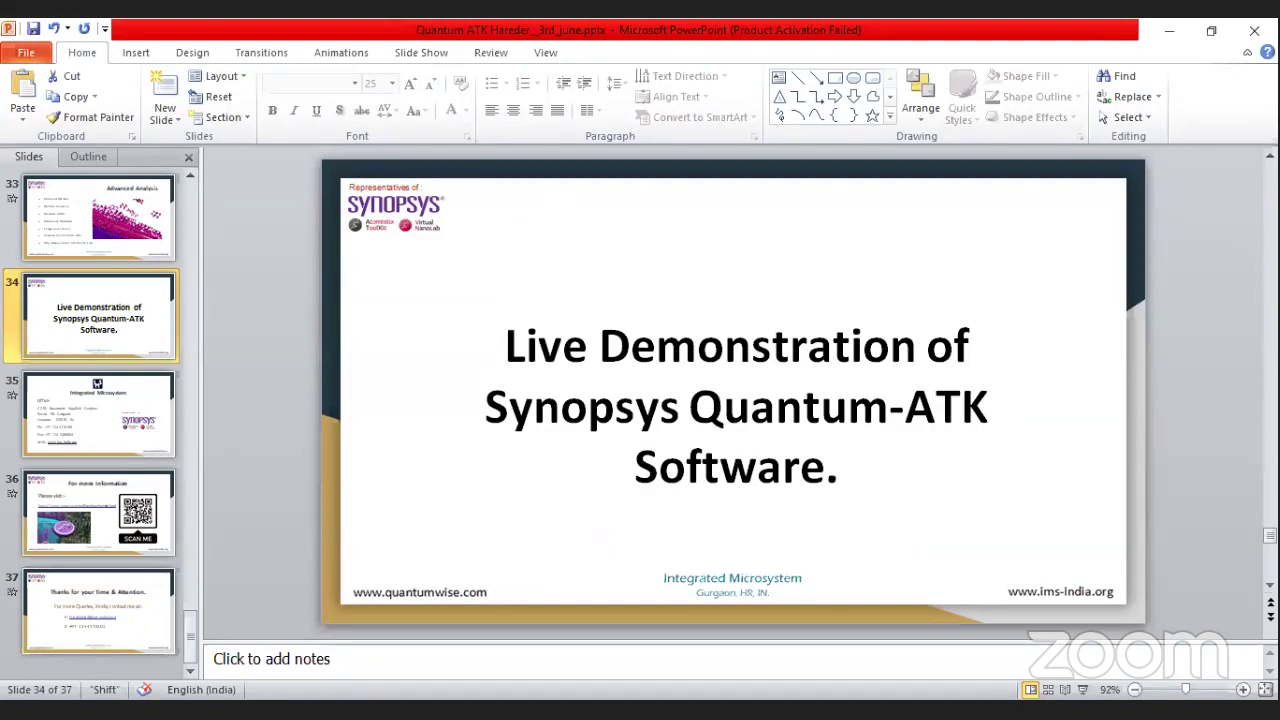
pyautogui.click(1083, 689)
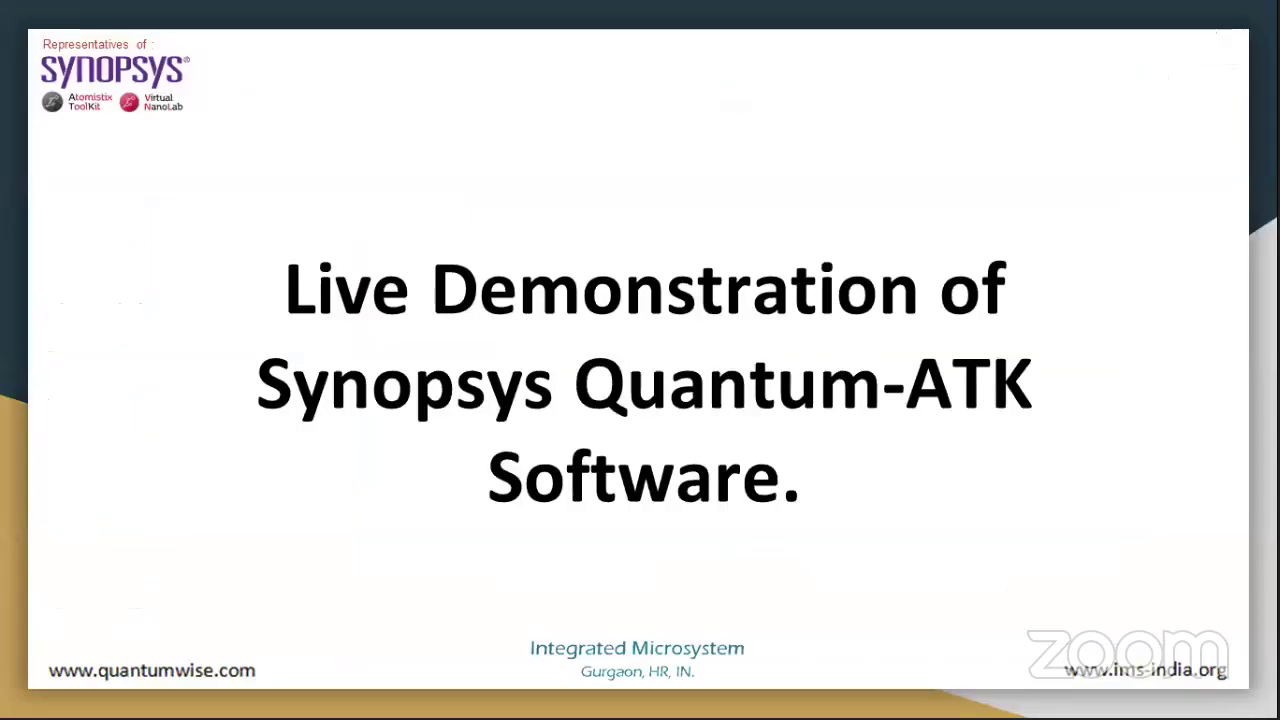
pyautogui.press('Right')
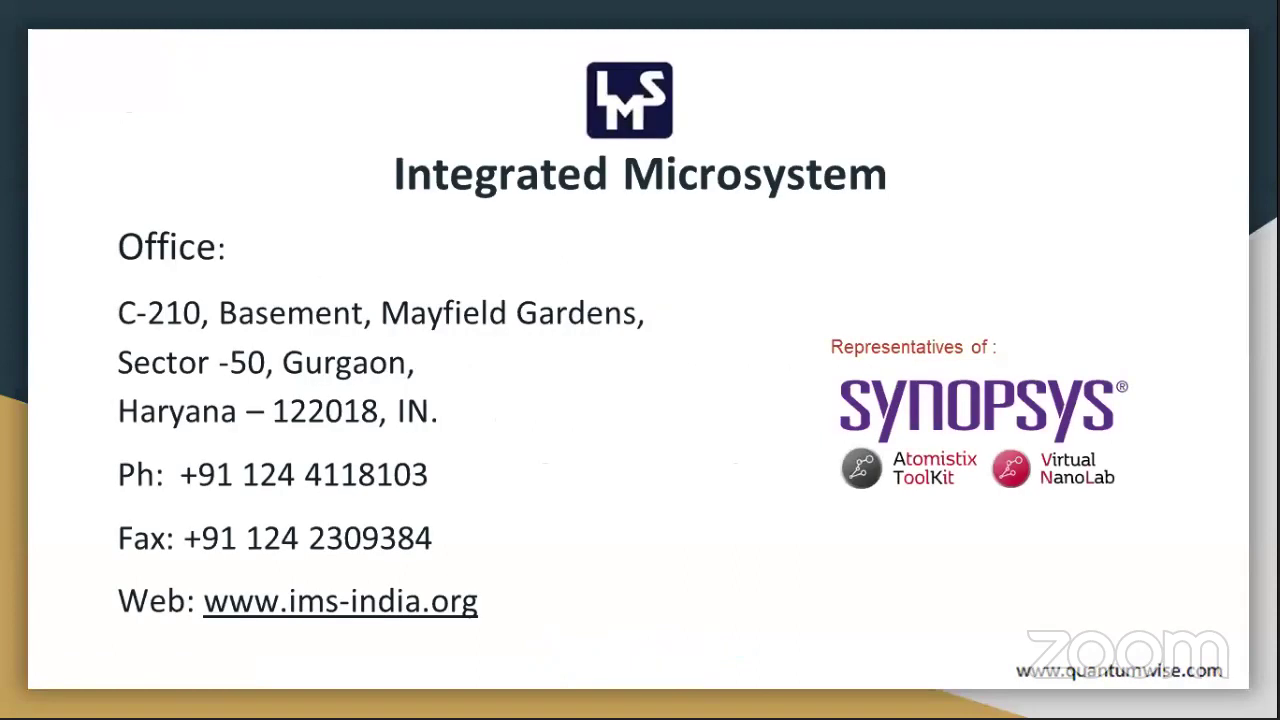